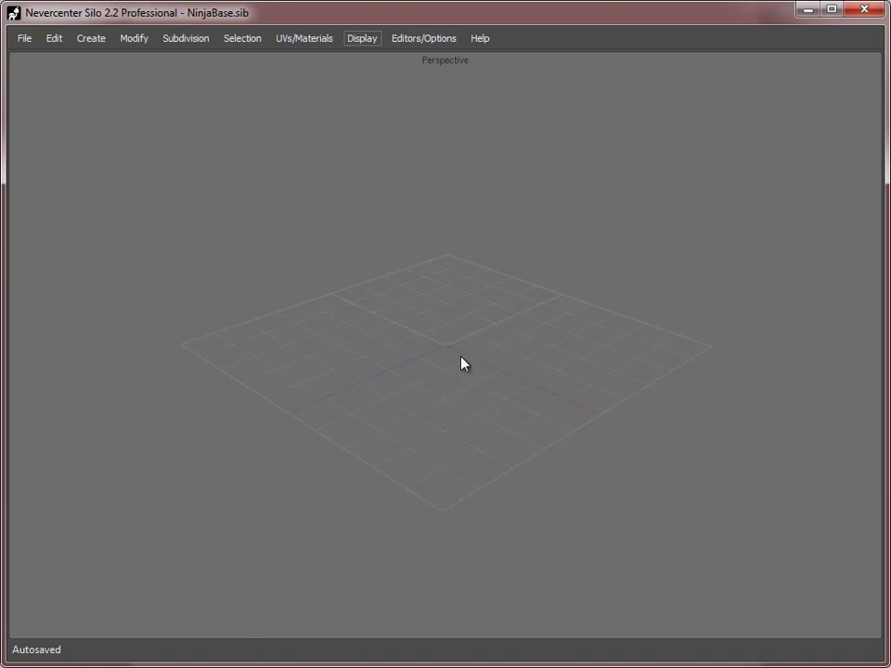
- Create a cube at the origin and subdivide it twice into a rounded form
right_click(444, 263)
mouse_move(512, 271)
left_click(683, 286)
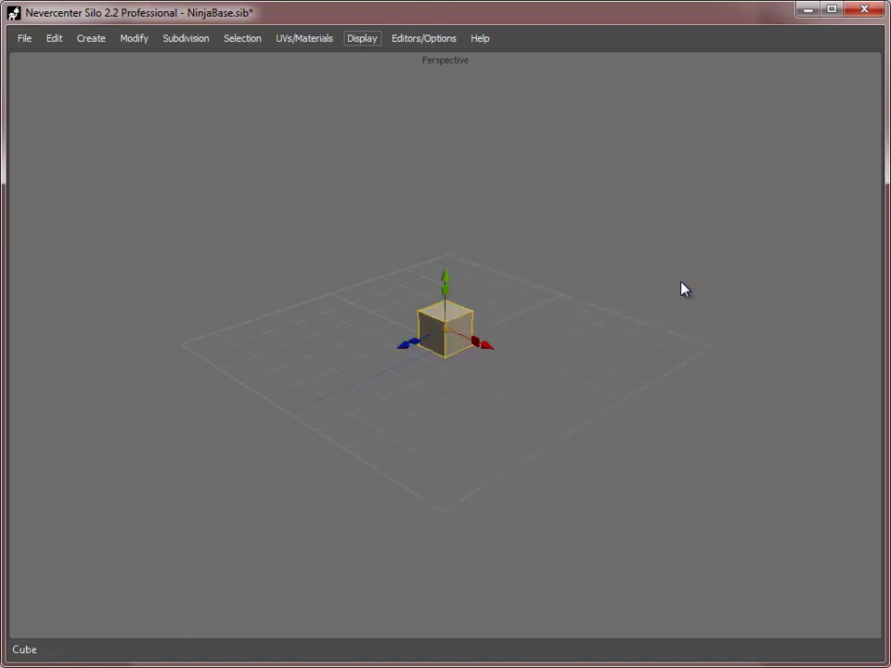
scroll(406, 338, "up", 5)
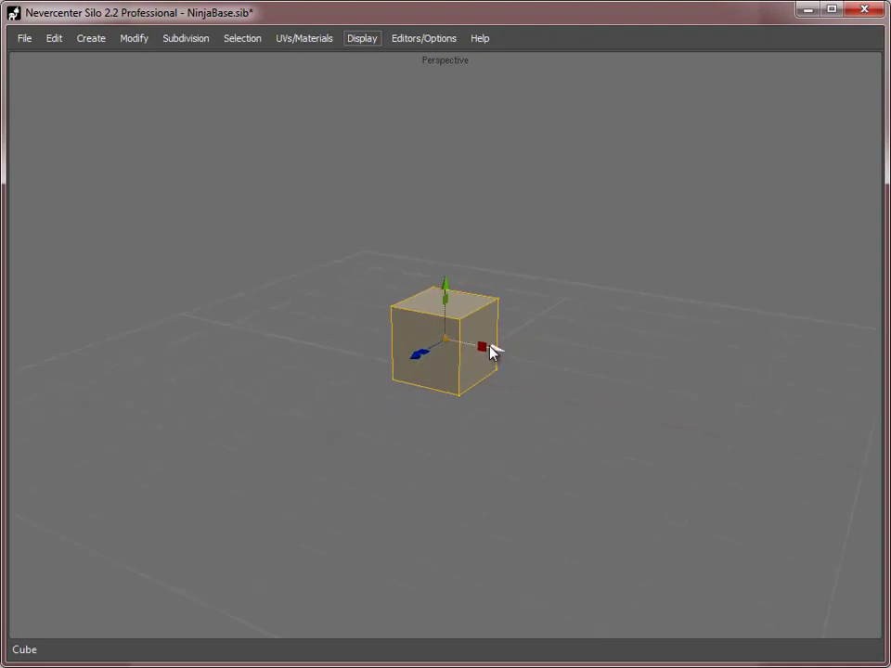
key("shift+d")
key("shift+d")
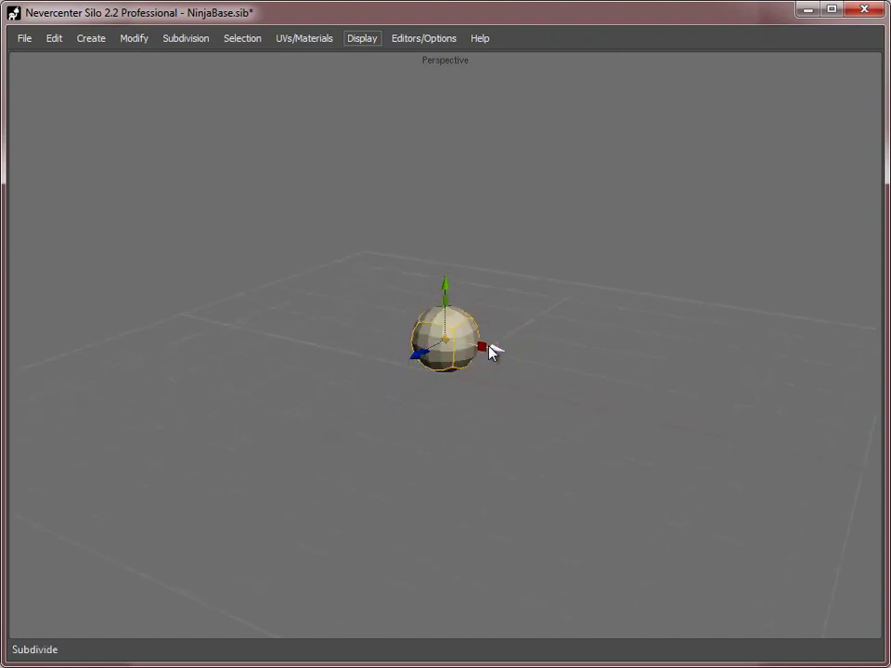
- Raise the subdivided cube well above the grid and refine its control mesh
left_click_drag(445, 288, 450, 189)
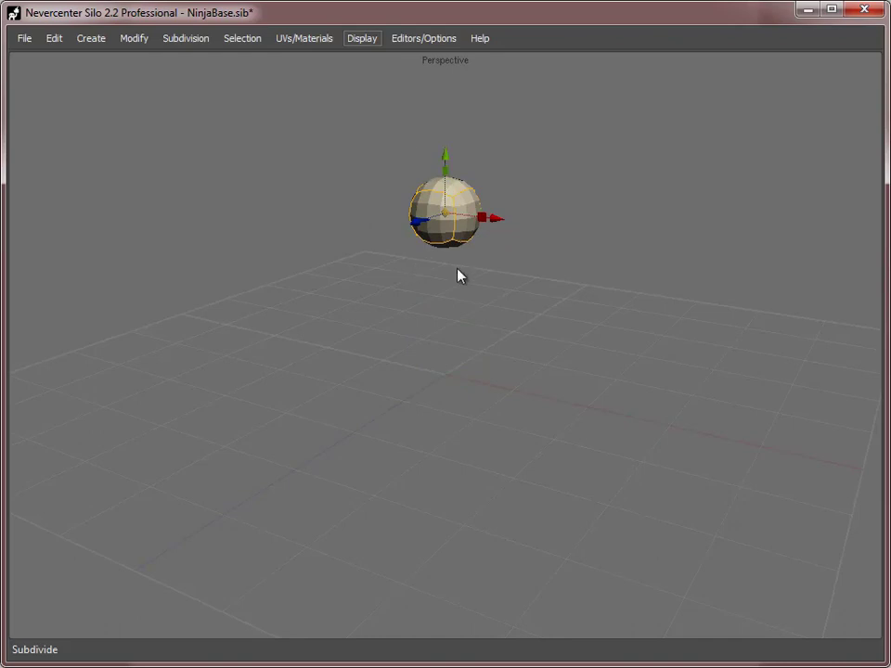
scroll(357, 302, "up", 5)
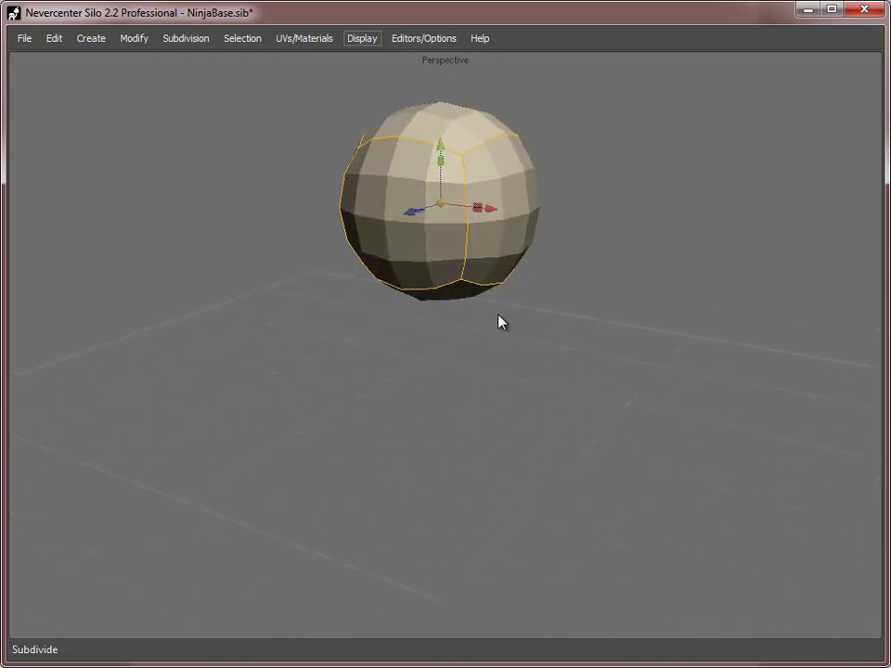
middle_click_drag(564, 245, 554, 317, "alt")
left_click(238, 38)
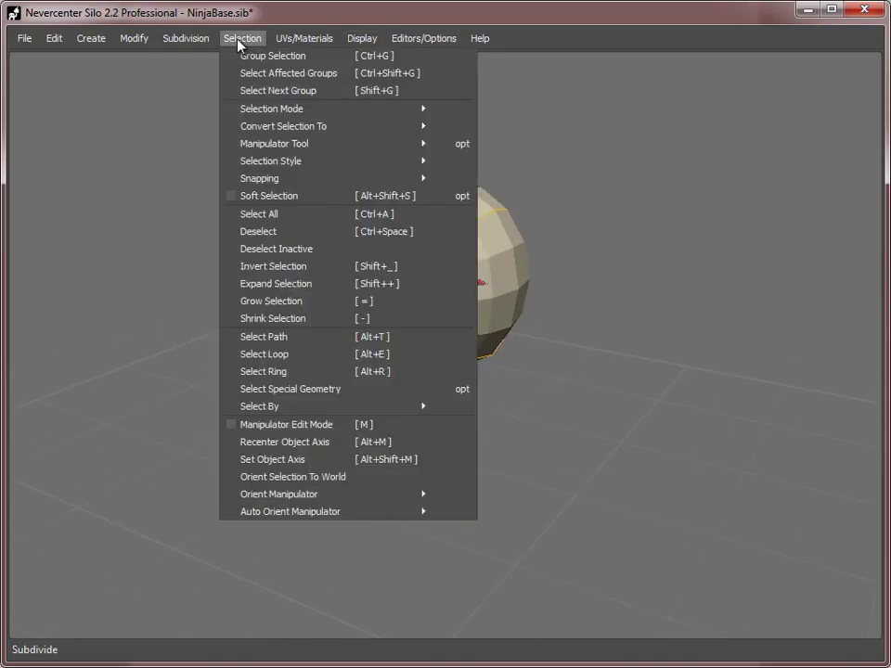
left_click(223, 126)
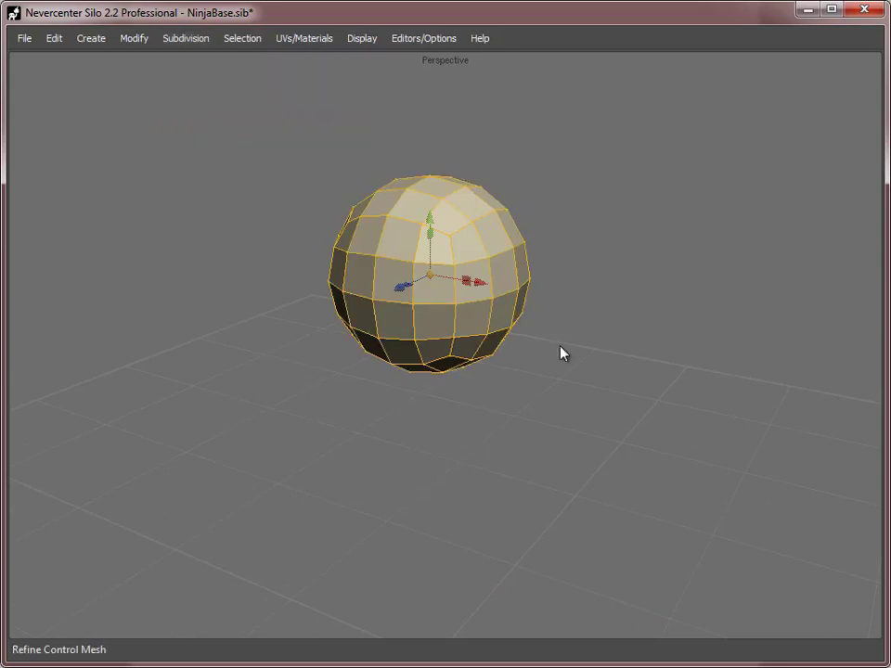
- Subdivide the whole sphere once and set its object display to Smooth Shade Mode, leaving it deselected
key("a")
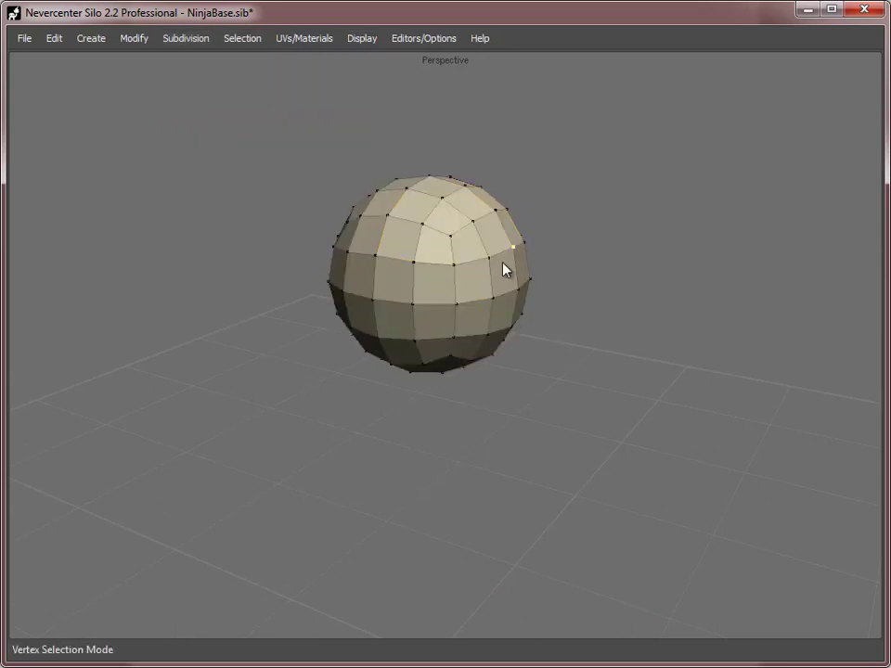
key("f")
middle_click_drag(506, 282, 655, 312)
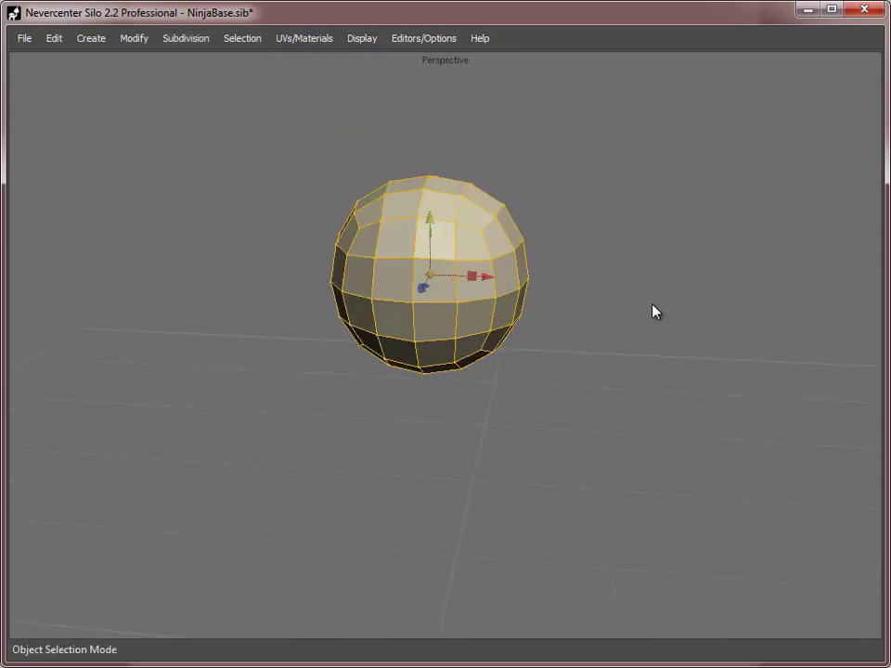
key("c")
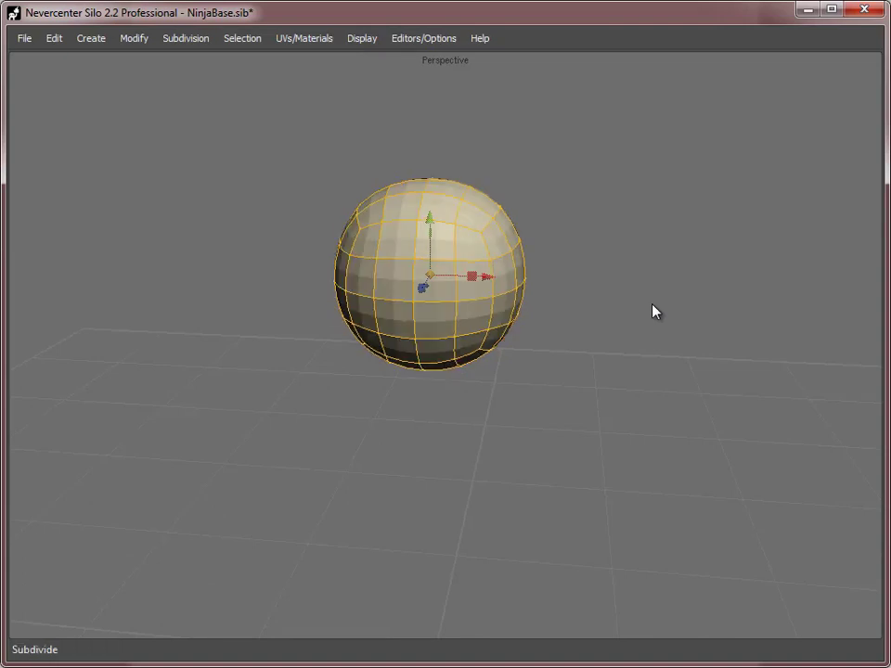
right_click(482, 221)
mouse_move(580, 464)
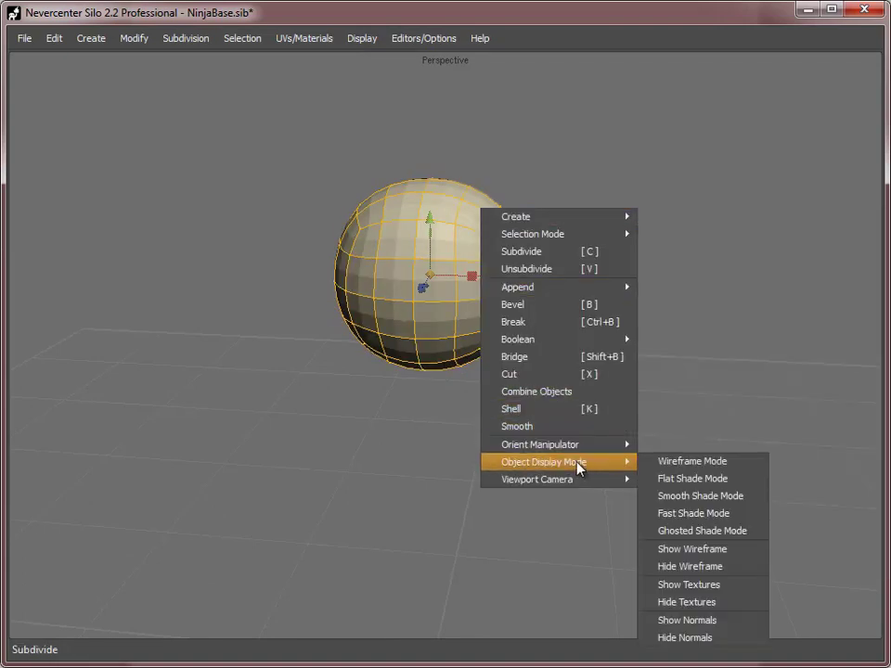
left_click(696, 497)
mouse_move(602, 243)
middle_mouse_down()
mouse_move(589, 365)
mouse_move(554, 345)
mouse_move(711, 364)
mouse_move(605, 367)
mouse_move(613, 368)
middle_mouse_up()
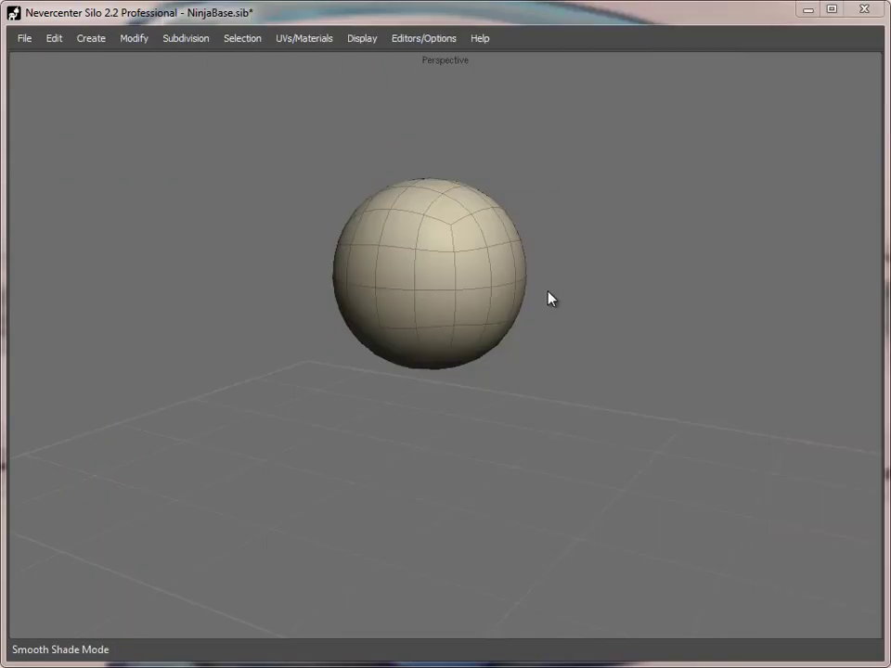
left_click(662, 396)
- Select the sphere and scale it up slightly along the vertical axis into an egg-shaped head
left_click_drag(404, 297, 447, 275, "alt")
left_click(464, 276)
key("r")
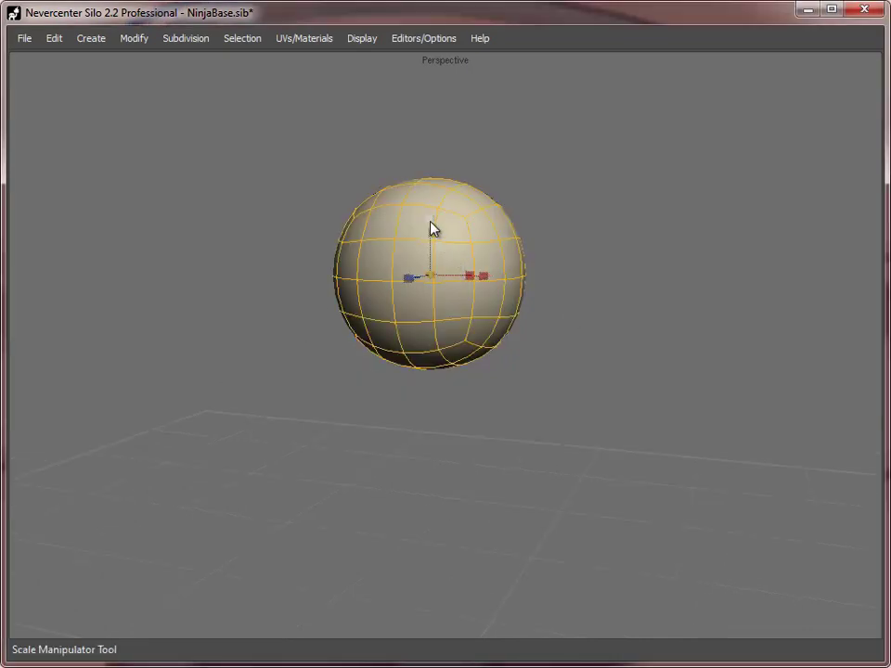
left_click_drag(430, 220, 426, 205)
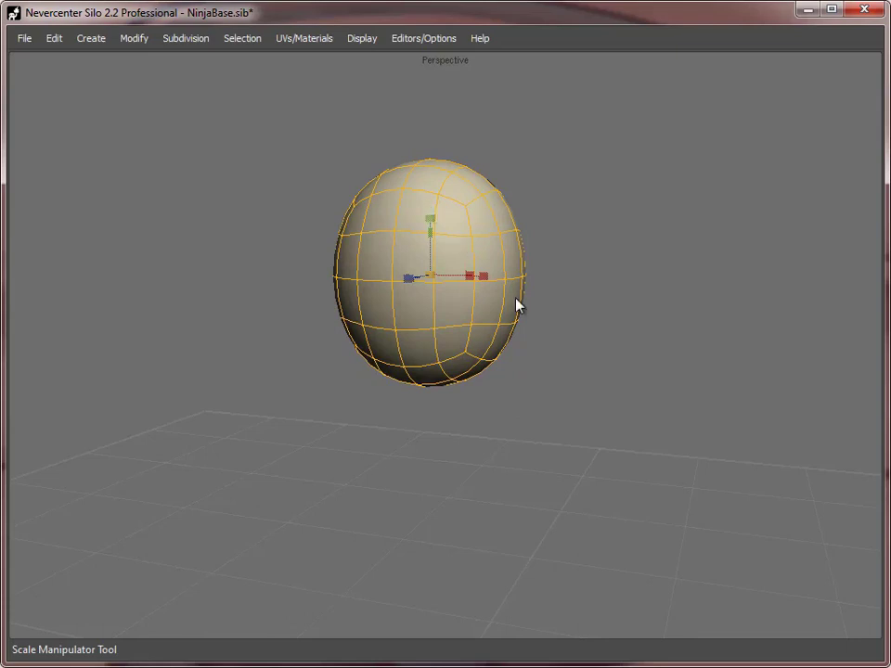
- Select the group of faces at the centre of the head's underside and extrude them
mouse_move(518, 305)
left_mouse_down("alt")
mouse_move(386, 362)
mouse_move(437, 362)
mouse_move(482, 406)
left_mouse_up("alt")
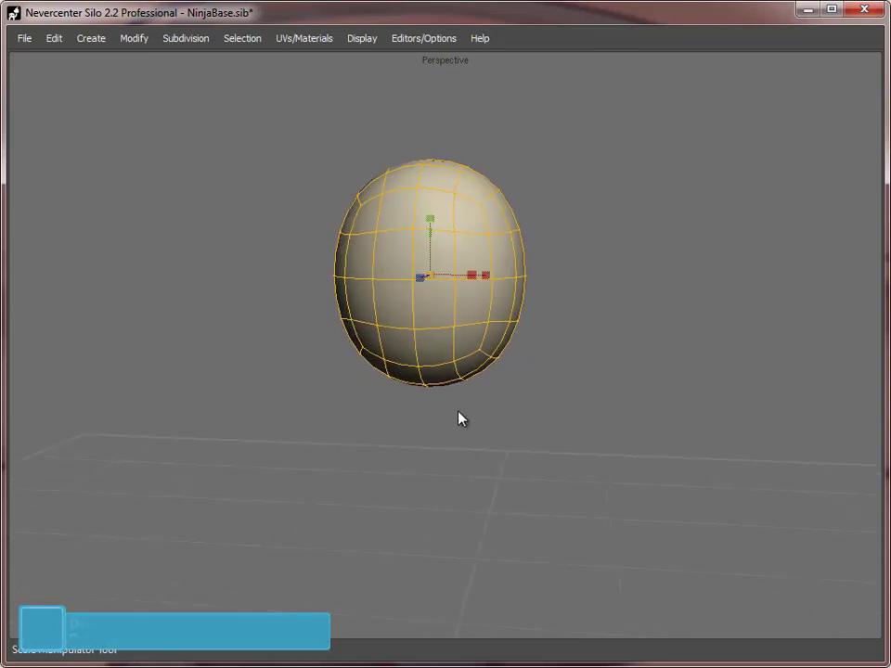
right_click_drag(412, 442, 454, 407, "alt")
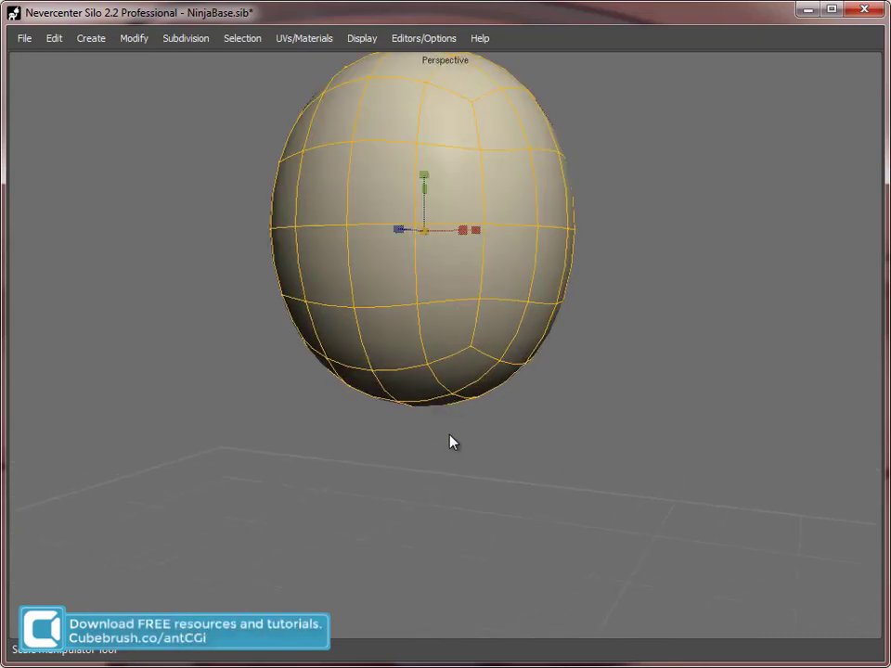
key("d")
left_click_drag(497, 487, 514, 405, "alt")
left_click(432, 390)
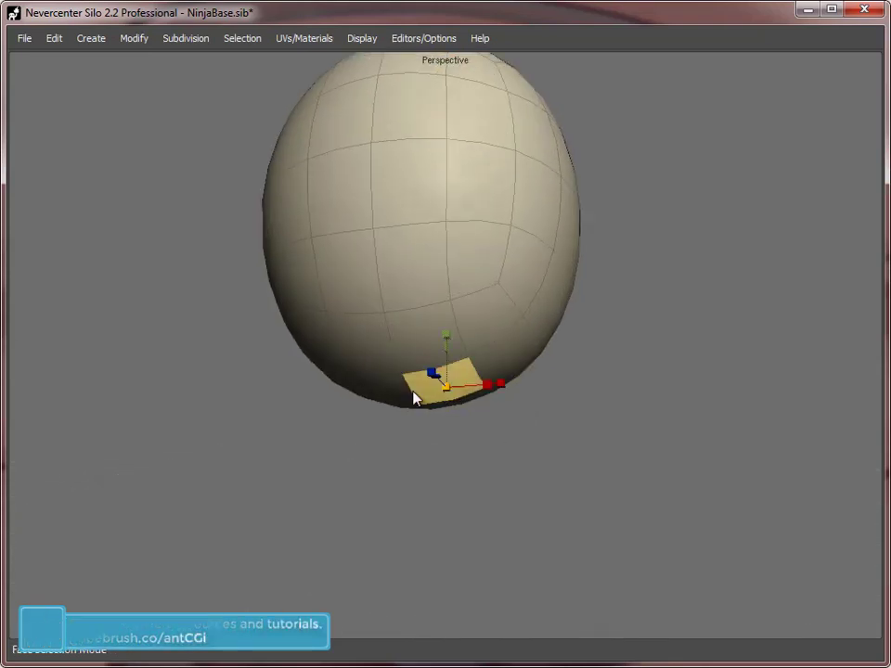
left_click(377, 390, "shift")
left_click_drag(508, 461, 485, 444, "alt")
left_click(451, 422, "shift")
key("z")
key("w")
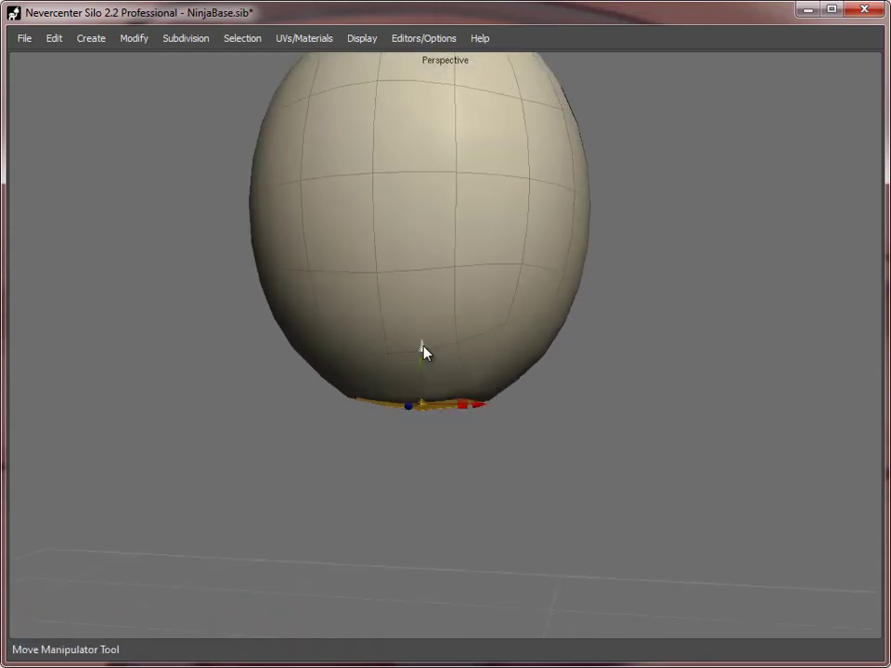
left_click_drag(423, 351, 422, 449)
mouse_move(564, 509)
left_mouse_down("alt")
mouse_move(590, 510)
mouse_move(543, 509)
mouse_move(446, 459)
left_mouse_up("alt")
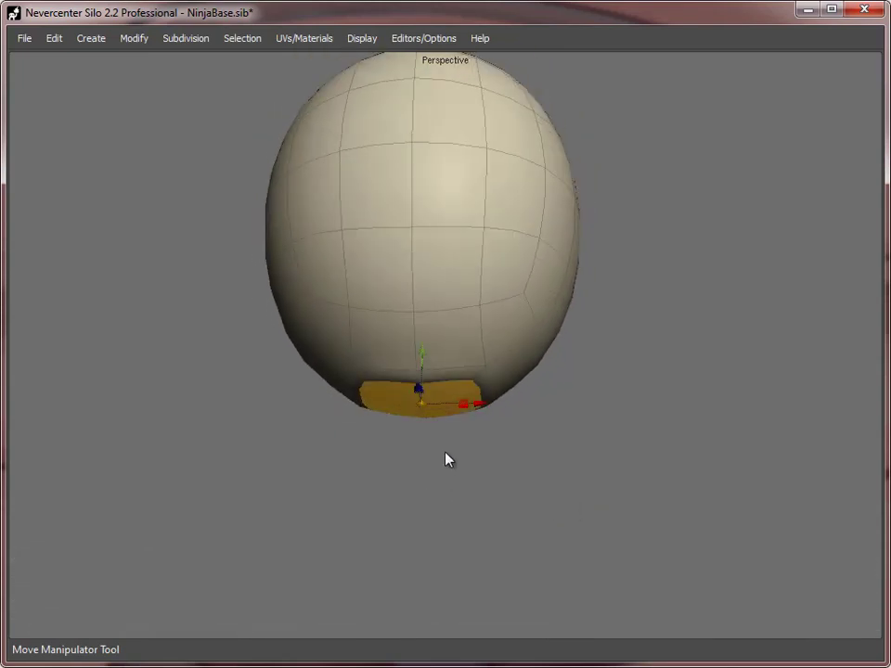
- Scale the extruded underside faces inward and extrude them again straight down to form a short neck
key("r")
left_click_drag(423, 409, 376, 414)
key("x")
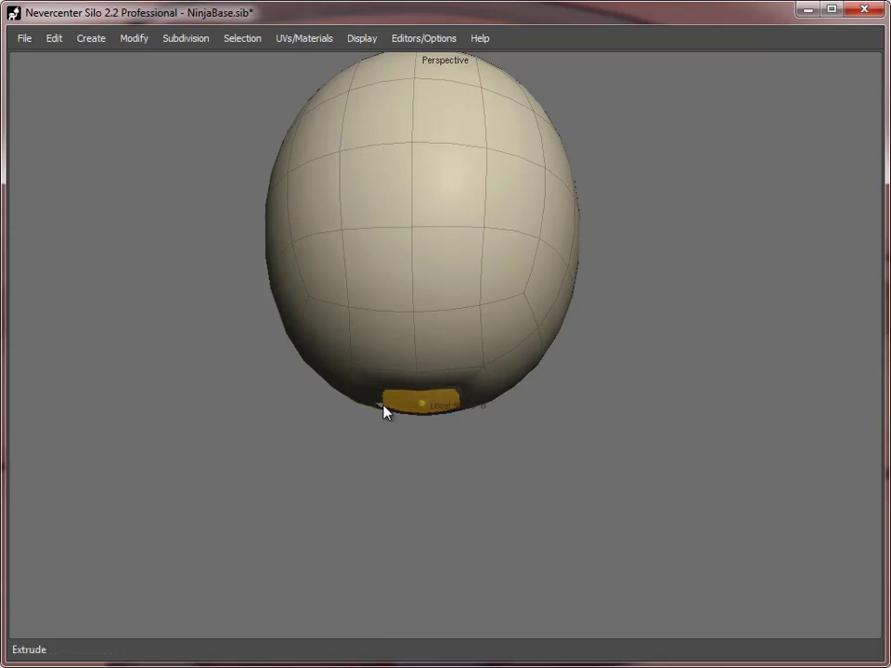
key("w")
left_click_drag(422, 398, 423, 420)
middle_click_drag(423, 419, 557, 443)
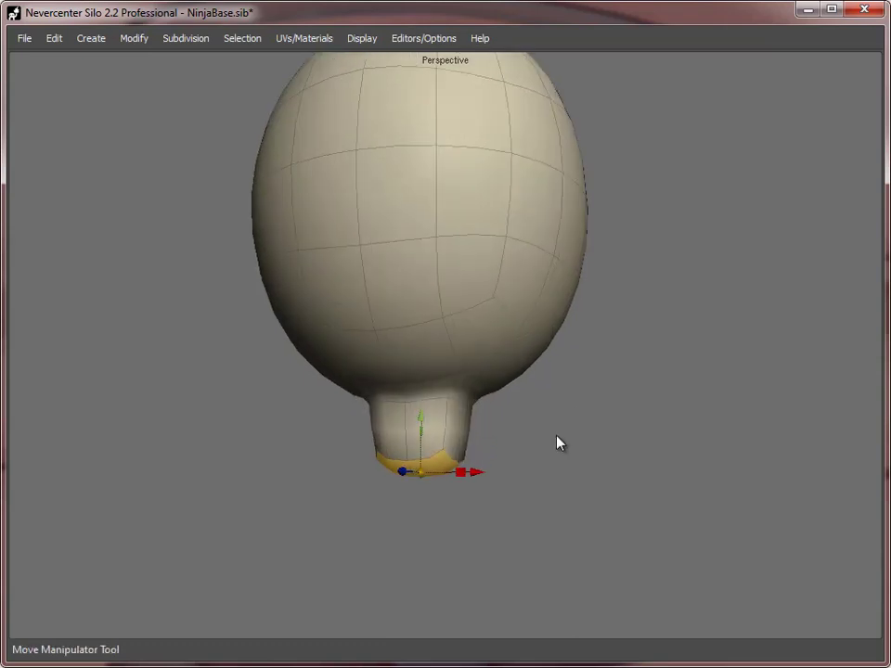
- Delete the faces capping the neck's lower end and smooth the ring of vertical edges around the neck
key("Delete")
middle_click_drag(527, 479, 525, 480)
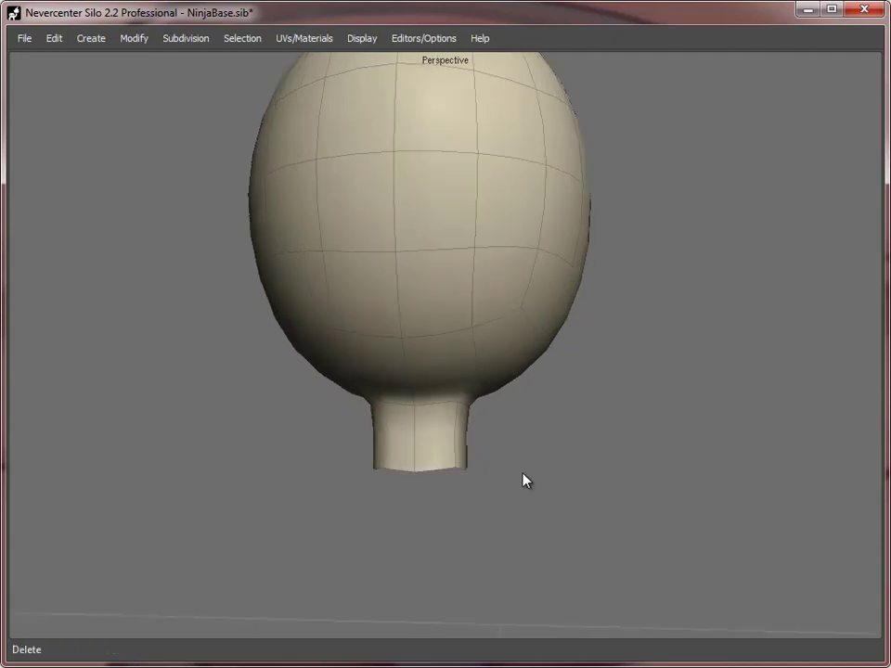
key("2")
left_click(458, 442)
key("alt+r")
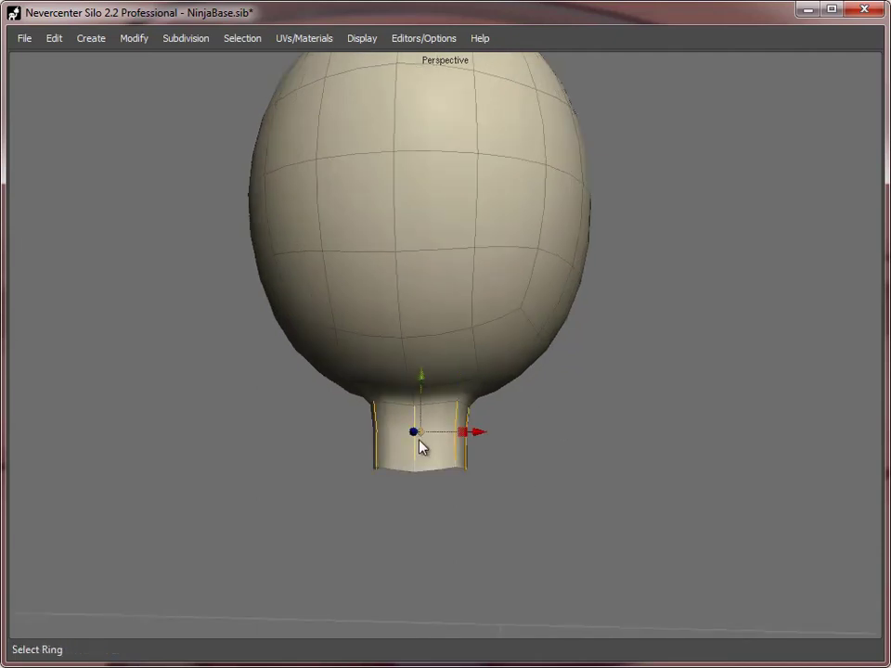
right_click(420, 440)
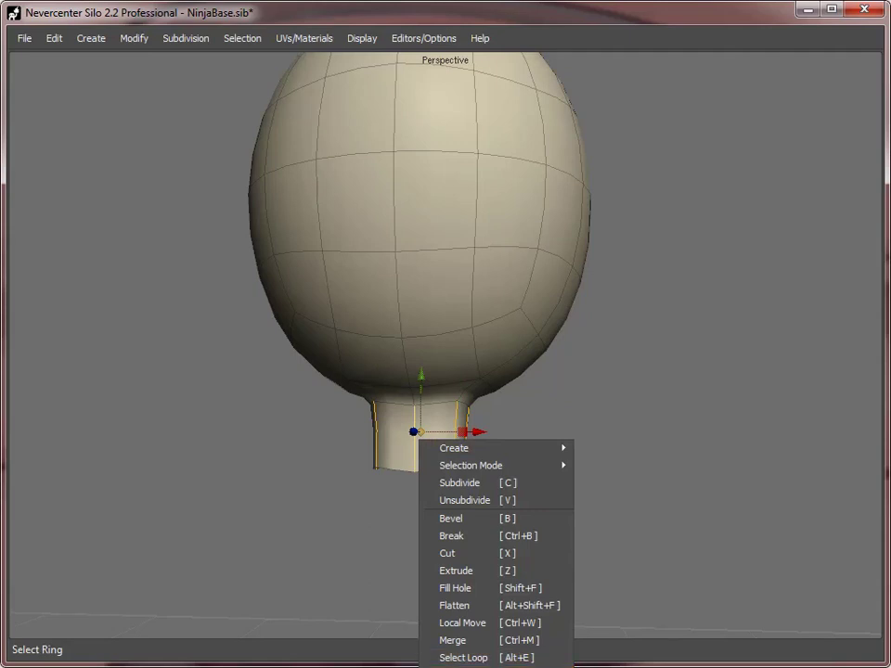
left_click(477, 667)
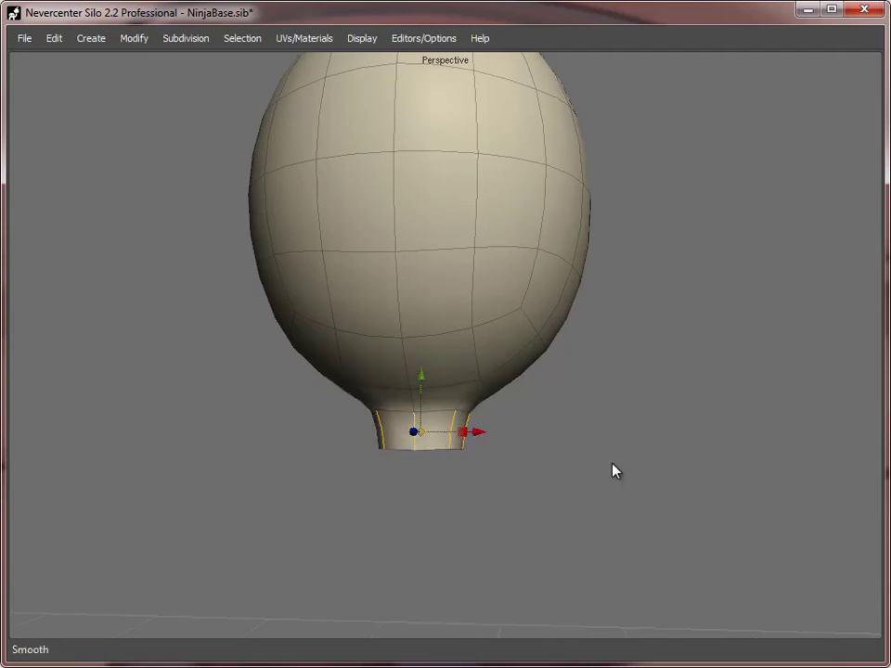
- Extrude the open edge loop at the neck's lower end straight down to lengthen the neck
middle_click_drag(615, 471, 582, 490)
double_click(416, 455)
key("z")
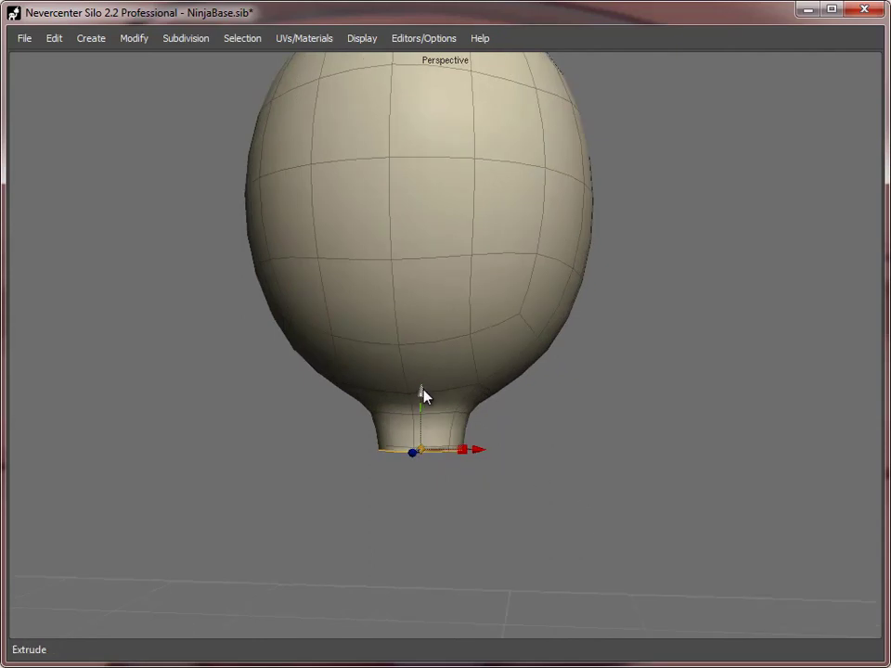
left_click_drag(422, 397, 424, 484)
middle_click_drag(668, 497, 555, 387)
middle_click_drag(603, 325, 468, 359)
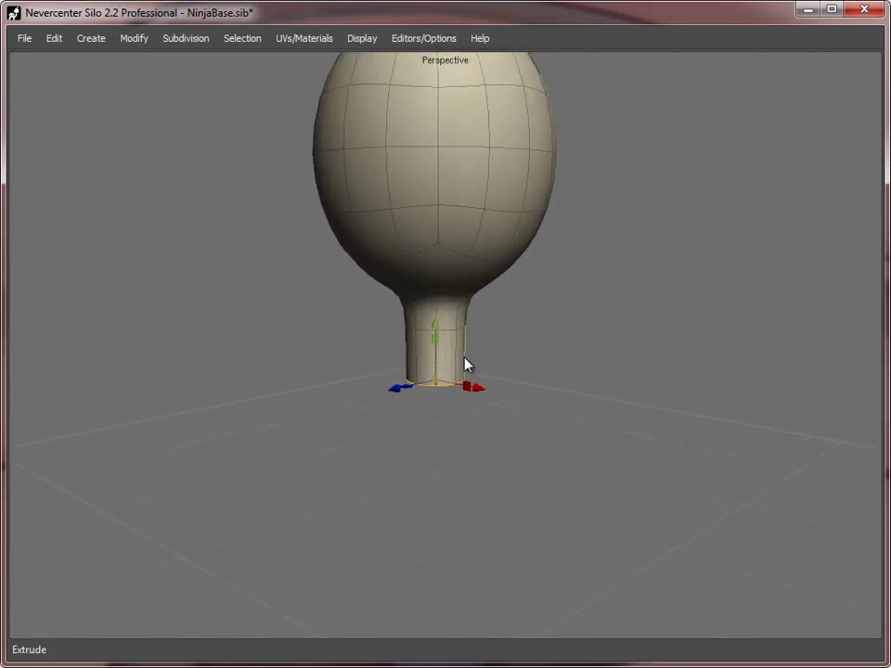
- Select the neck's bottom edge loop and scale it wider along the X axis to flare the base
key("d")
key("2")
double_click(442, 396)
key("r")
left_click_drag(457, 390, 490, 395)
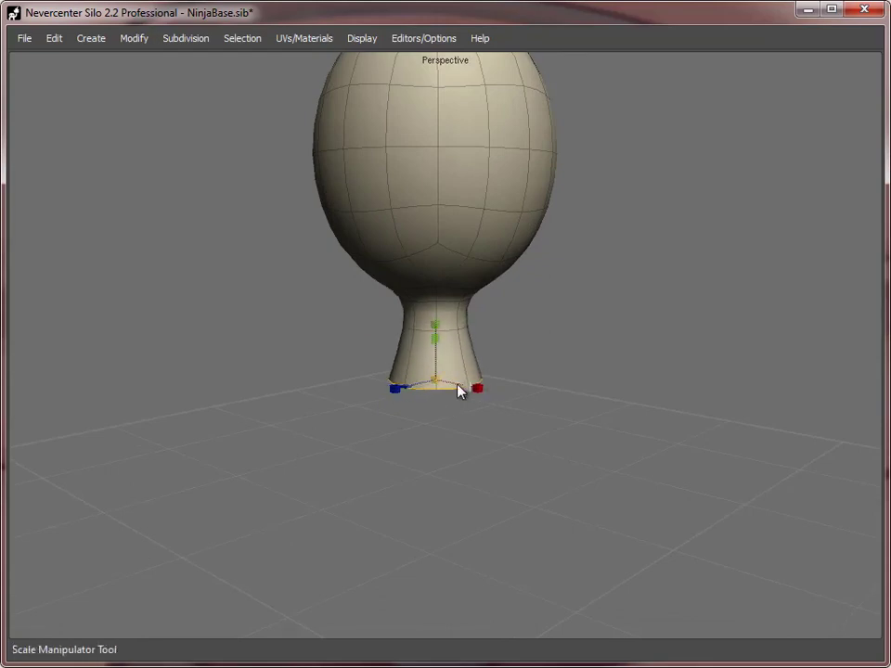
left_click_drag(401, 387, 419, 387)
middle_click_drag(468, 388, 437, 378)
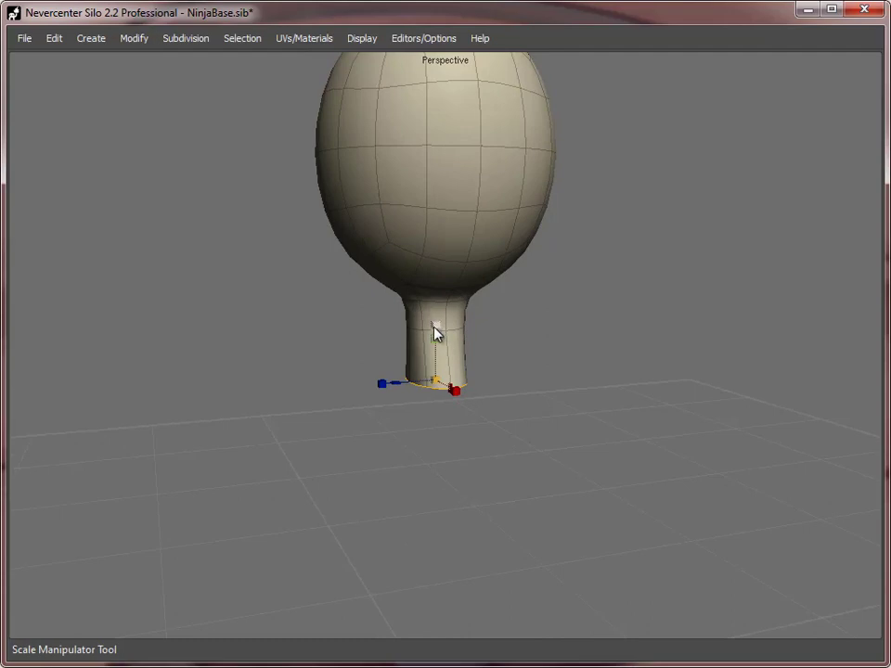
- Move the flared bottom edge loop up slightly to shorten the neck
key("w")
left_click_drag(435, 327, 437, 310)
middle_click_drag(370, 338, 437, 376)
key("r")
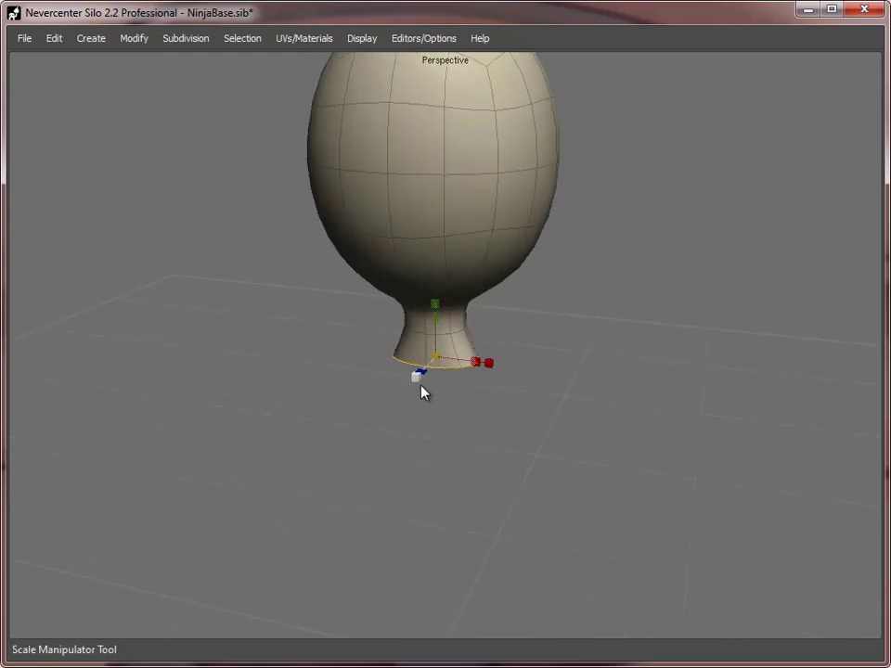
middle_click_drag(672, 433, 596, 428)
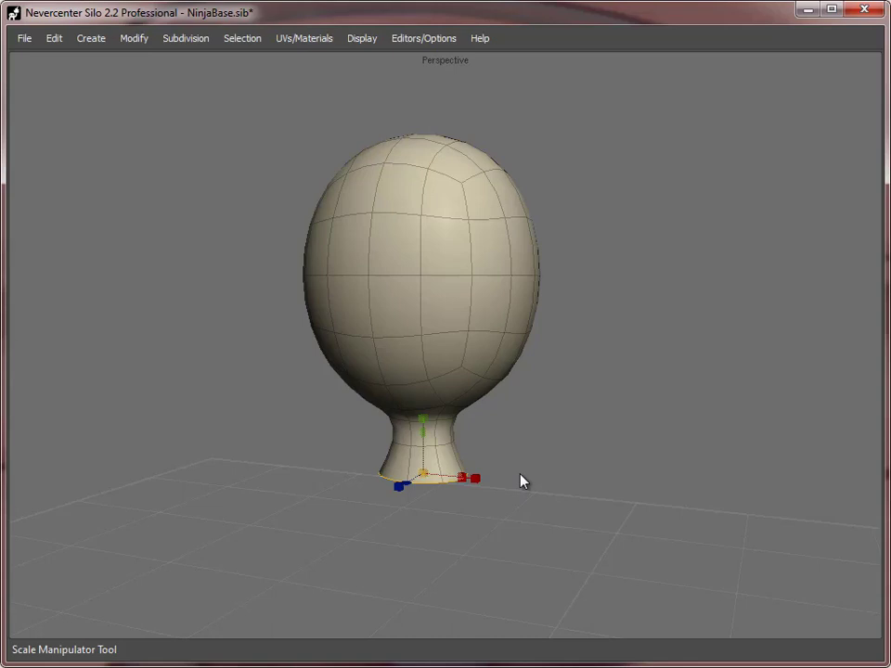
middle_click_drag(641, 600, 634, 412, "alt")
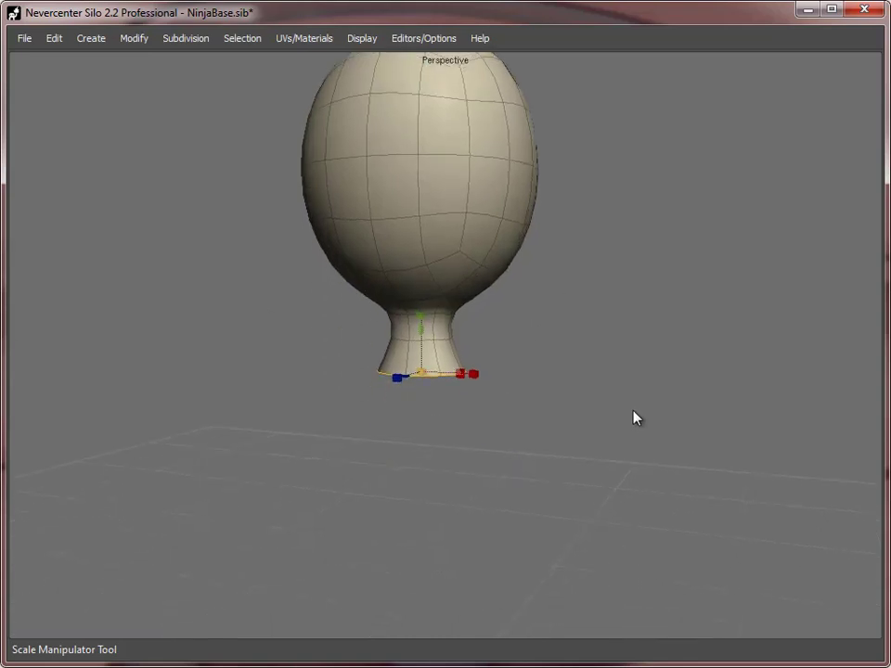
right_click_drag(634, 411, 502, 426, "alt")
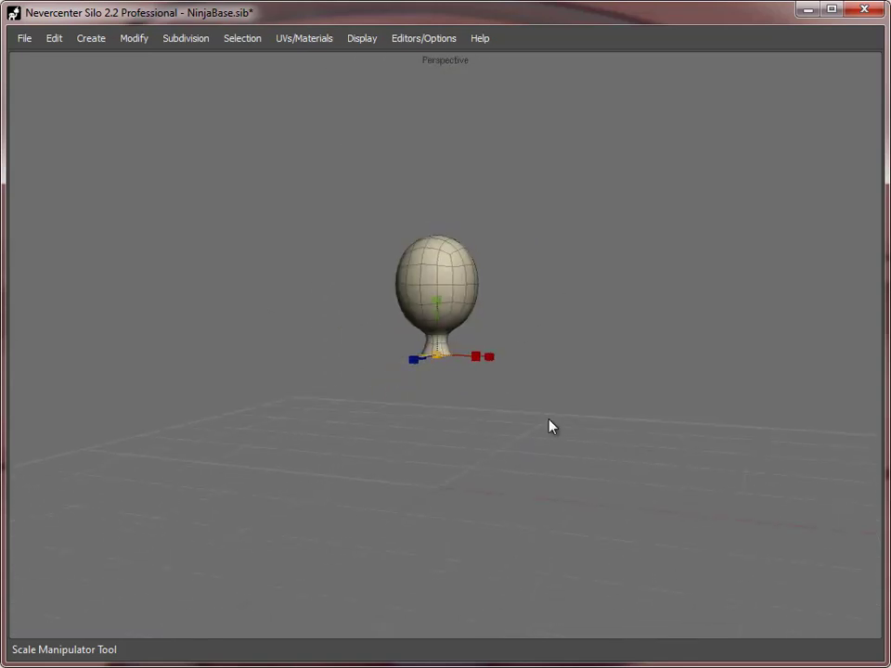
right_click_drag(414, 388, 576, 418)
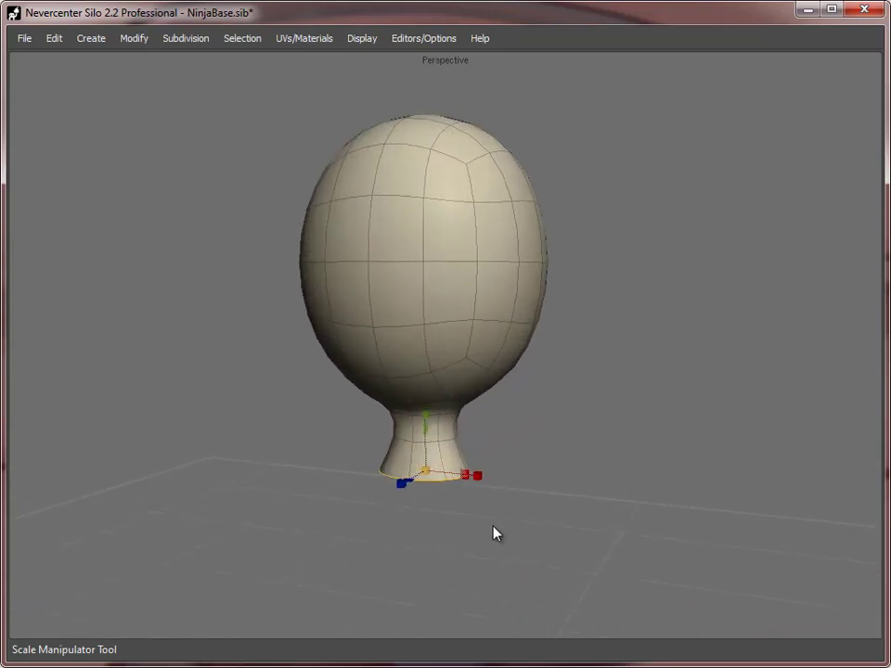
middle_click_drag(494, 528, 499, 438)
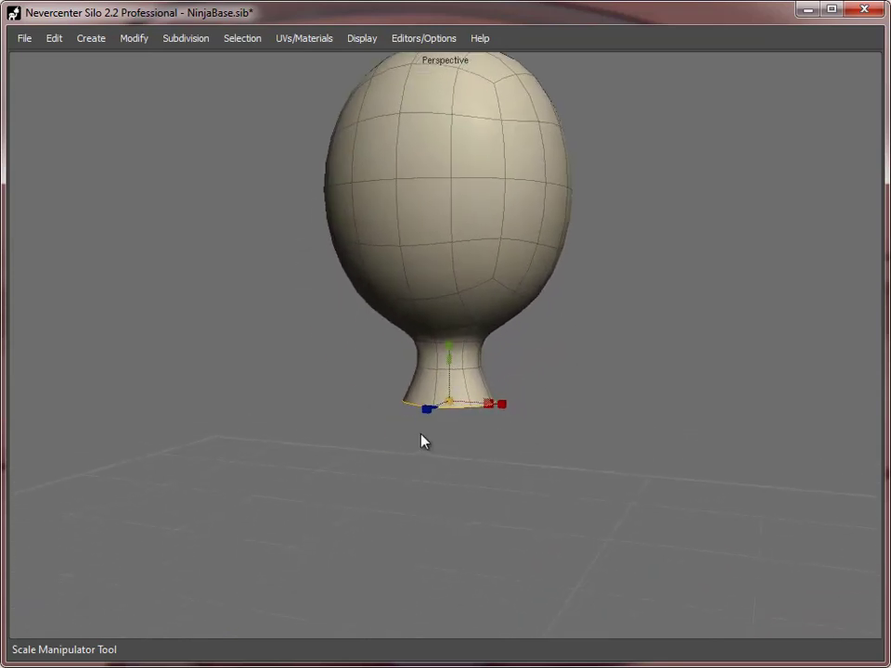
- Extrude the neck's flared bottom edge loop straight down to start the torso
key("w")
left_click_drag(452, 344, 453, 473)
key("z")
left_click_drag(453, 472, 538, 530, "alt")
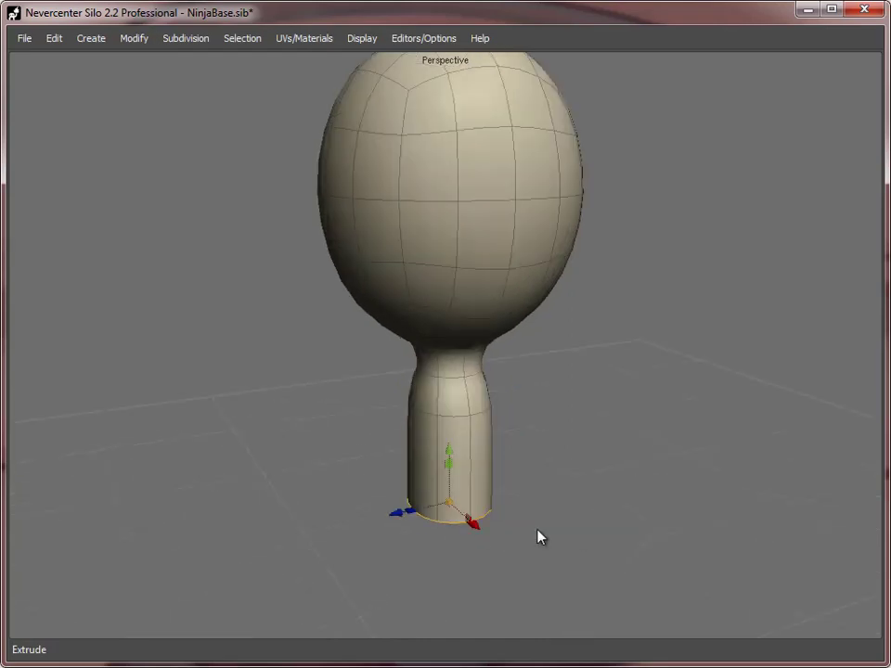
- Split the new torso section with additional horizontal edge loops and shift them down
middle_click_drag(537, 531, 464, 409, "alt")
key("shift+x")
key("shift+x")
left_click_drag(469, 295, 471, 335)
- Extrude the upper torso's side faces outward along the X axis into symmetrical arm stubs
key("z")
key("w")
left_click_drag(553, 364, 530, 362, "alt")
key("ctrl+z")
key("alt+s")
key("z")
key("w")
left_click_drag(531, 311, 673, 302)
- Extrude the open edge loop at the torso's lower end straight down to lengthen the torso
double_click(418, 441)
key("z")
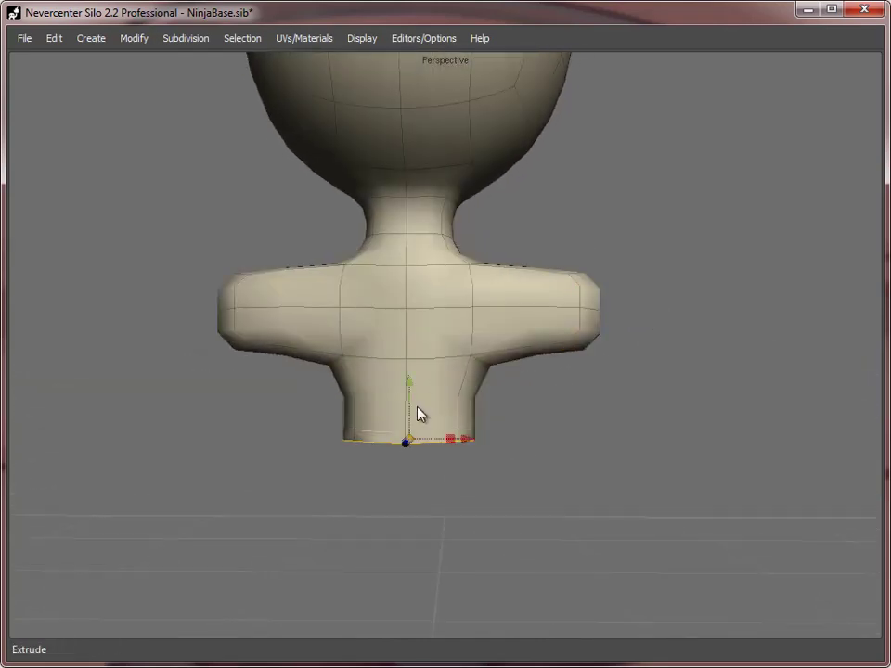
left_click_drag(417, 408, 419, 574)
scroll(538, 502, "down", 3)
- Select the vertical centre edge loop and bevel it into two parallel loops
double_click(420, 337)
key("b")
left_click_drag(422, 335, 440, 281)
scroll(440, 280, "up", 4)
middle_click_drag(440, 281, 443, 473, "alt")
mouse_move(453, 418)
left_mouse_down()
mouse_move(366, 417)
mouse_move(455, 434)
left_mouse_up()
- Merge the surplus edges at the neck and the ring of short horizontal edges running up the head
left_click(134, 38)
left_click(150, 266)
left_click(134, 38)
left_click(150, 266)
left_click(473, 375)
key("alt+r")
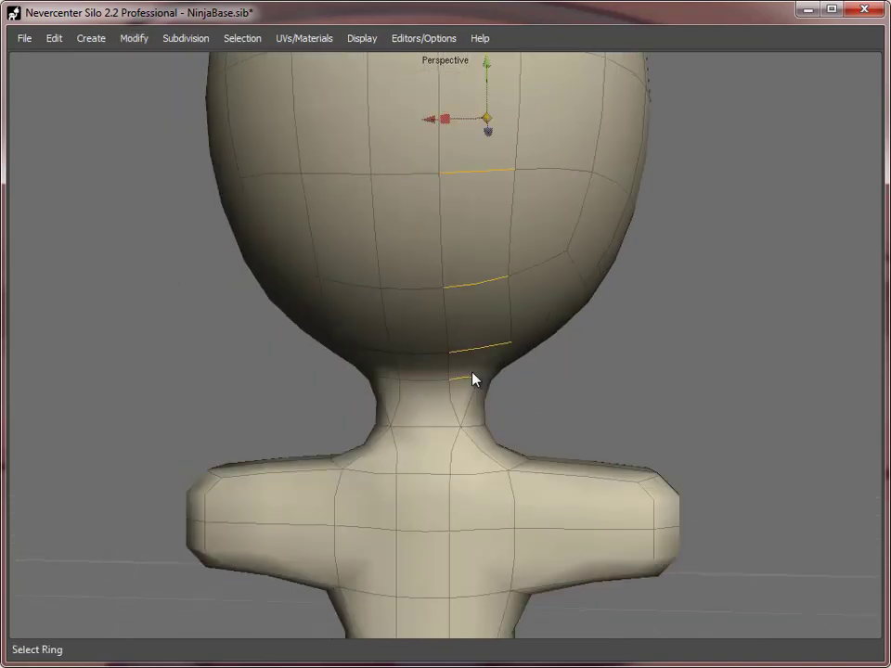
left_click(134, 38)
left_click(150, 266)
- Select the edge loop around the base of the arm stub and smooth it
scroll(371, 380, "down", 4)
middle_click_drag(542, 417, 476, 232, "alt")
scroll(510, 298, "up", 1)
left_click(530, 297)
left_click_drag(510, 298, 540, 297, "alt")
key("alt+e")
left_click(533, 223)
key("alt+e")
right_click(540, 297)
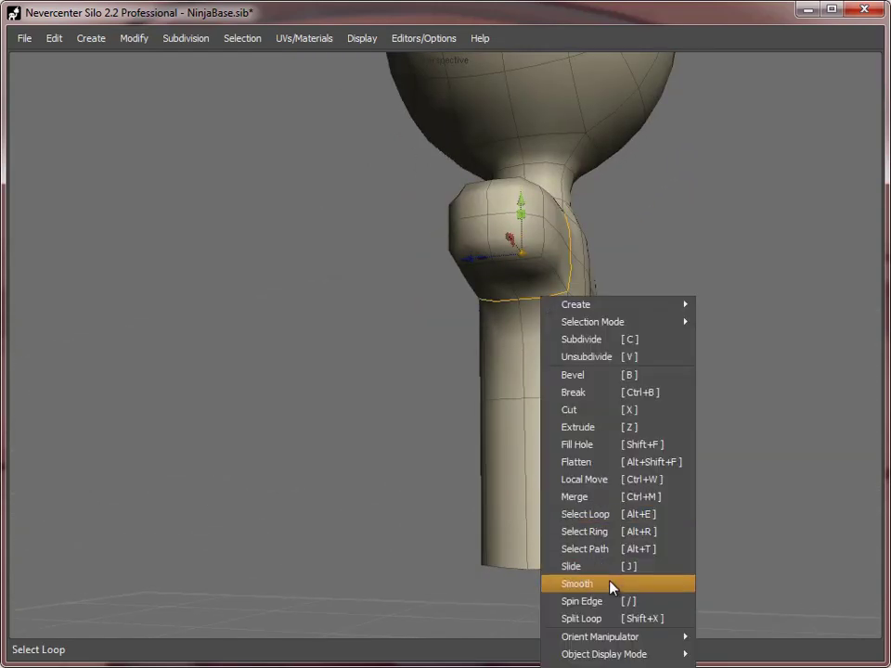
left_click(610, 583)
left_click_drag(610, 583, 543, 380, "alt")
left_click_drag(541, 316, 454, 254, "alt")
key("r")
key("w")
- Delete the faces capping the ends of the arm stubs
left_click_drag(493, 195, 585, 246, "alt")
key("d")
left_click(594, 243)
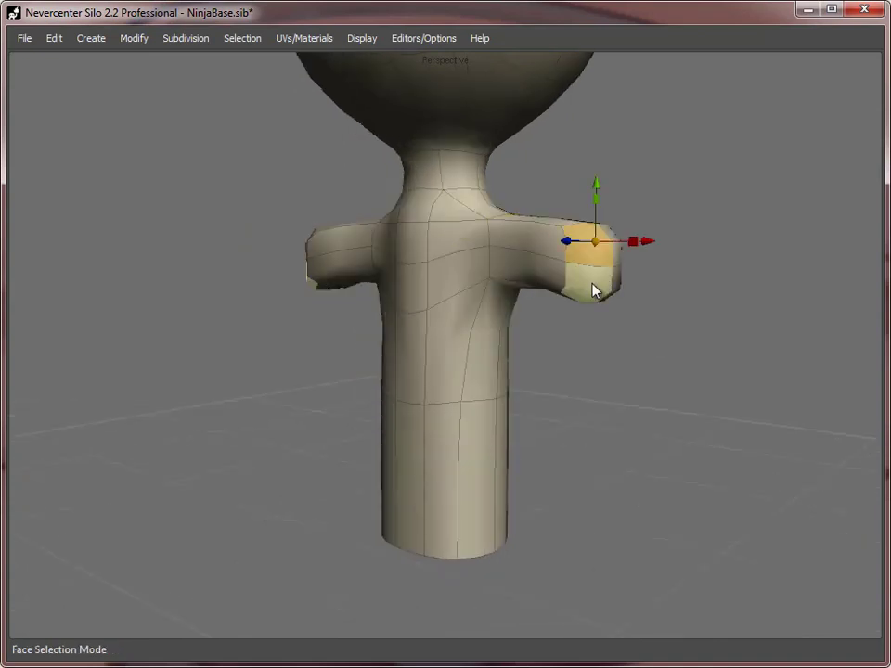
key("Delete")
- Select the open edge loop at the arm's end and extrude it outward to lengthen the arms
left_click_drag(593, 286, 713, 289, "alt")
key("s")
double_click(624, 258)
right_click(621, 252)
scroll(607, 310, "down", 3)
key("w")
key("z")
- Scale down the edge loop in the middle of the arm and move it up slightly
double_click(547, 283)
key("r")
left_click_drag(540, 286, 499, 292)
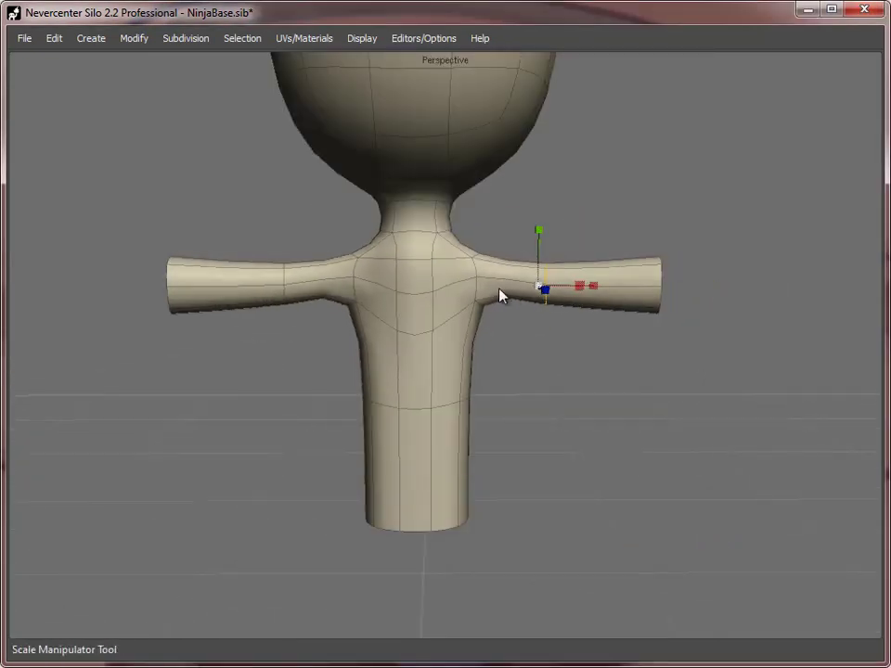
key("w")
left_click_drag(539, 229, 541, 221)
- Select the faces at the centre of the chest and smooth them
key("d")
left_click(417, 307)
right_click(420, 311)
left_click(471, 614)
left_click_drag(445, 399, 460, 368, "alt")
key("s")
double_click(457, 460)
middle_click_drag(460, 297, 455, 408, "alt")
key("d")
left_click(454, 411)
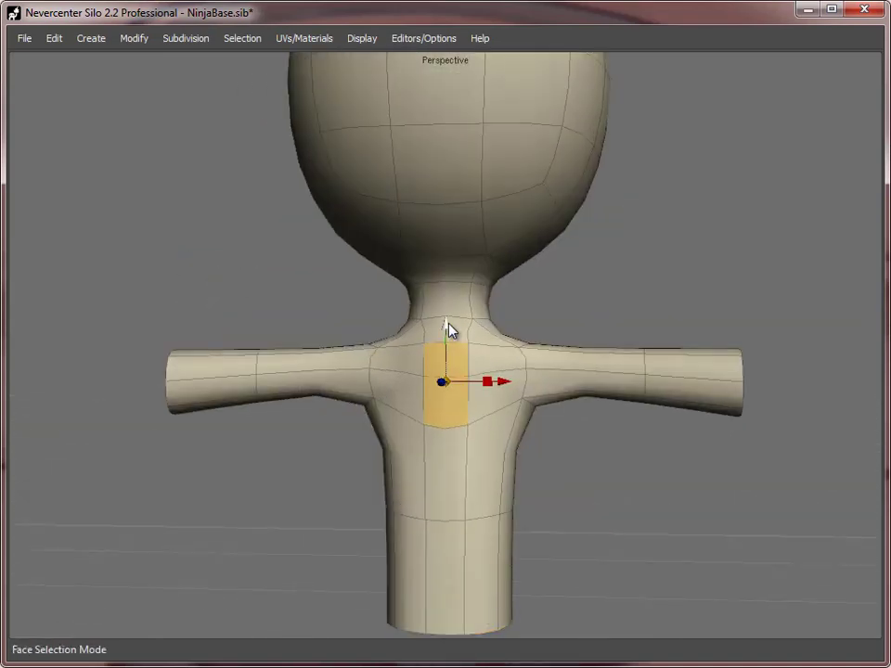
left_click(445, 397)
right_click(445, 393)
left_click(496, 663)
left_click_drag(673, 400, 516, 371, "alt")
- Select the edge loop where the arm joins the shoulder and bevel it into two loops
key("s")
double_click(486, 331)
left_click_drag(485, 334, 288, 353, "alt")
left_click_drag(493, 362, 429, 307, "alt")
scroll(581, 346, "up", 2)
key("b")
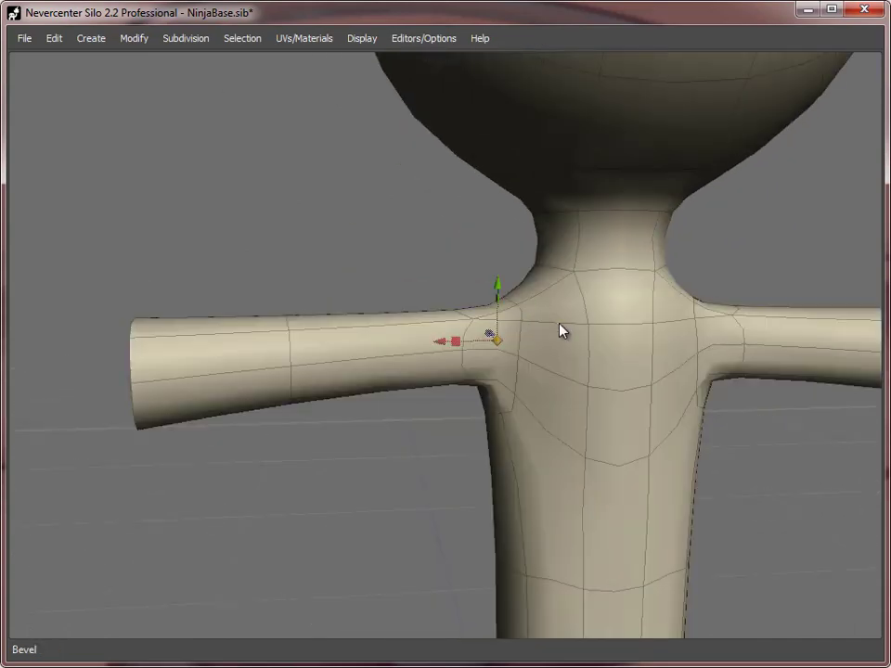
- Merge the short leftover edge at the armpit
left_click(517, 410)
left_click(134, 38)
left_click(167, 264)
left_click_drag(743, 395, 575, 408, "alt")
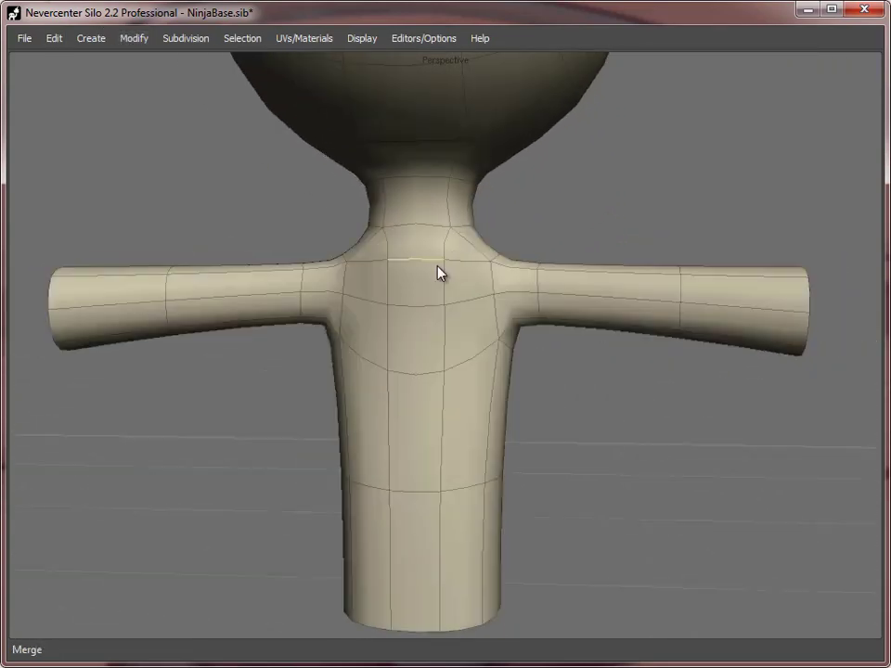
- Merge the pair of short vertical edges just below the neck on both the front and back of the torso
left_click(445, 241)
left_click(388, 241, "shift")
left_click(135, 39)
left_click(181, 269)
left_click_drag(641, 399, 418, 394, "alt")
left_click(414, 254)
left_click(351, 254, "shift")
left_click(135, 39)
left_click(176, 268)
left_click_drag(502, 418, 724, 422, "alt")
key("d")
left_click(423, 277)
left_click_drag(594, 400, 474, 395, "alt")
left_click_drag(784, 297, 524, 174)
left_click_drag(650, 371, 453, 362, "alt")
left_click_drag(454, 362, 630, 354, "alt")
middle_click_drag(631, 353, 597, 285, "alt")
left_click_drag(670, 279, 650, 353, "alt")
- Select an edge loop around the torso and scale it slightly narrower
key("s")
double_click(478, 408)
key("r")
left_click_drag(491, 408, 484, 408)
key("w")
mouse_move(520, 408)
left_mouse_down("alt")
mouse_move(384, 415)
mouse_move(442, 453)
mouse_move(569, 387)
mouse_move(520, 395)
left_mouse_up("alt")
- Select the edge loop around the torso's waist and move it up
right_click(442, 453)
double_click(440, 533)
right_click(440, 454)
double_click(427, 410)
left_click_drag(435, 436, 436, 395)
- Bridge the opposite upper and lower edges of the arm's open end with a strip of faces
left_click_drag(730, 341, 520, 334, "alt")
left_click(519, 321)
left_click(521, 411, "shift")
left_click_drag(631, 418, 572, 419, "alt")
- Close the remaining openings beside the bridged strip so the arm's end is fully capped
double_click(557, 407)
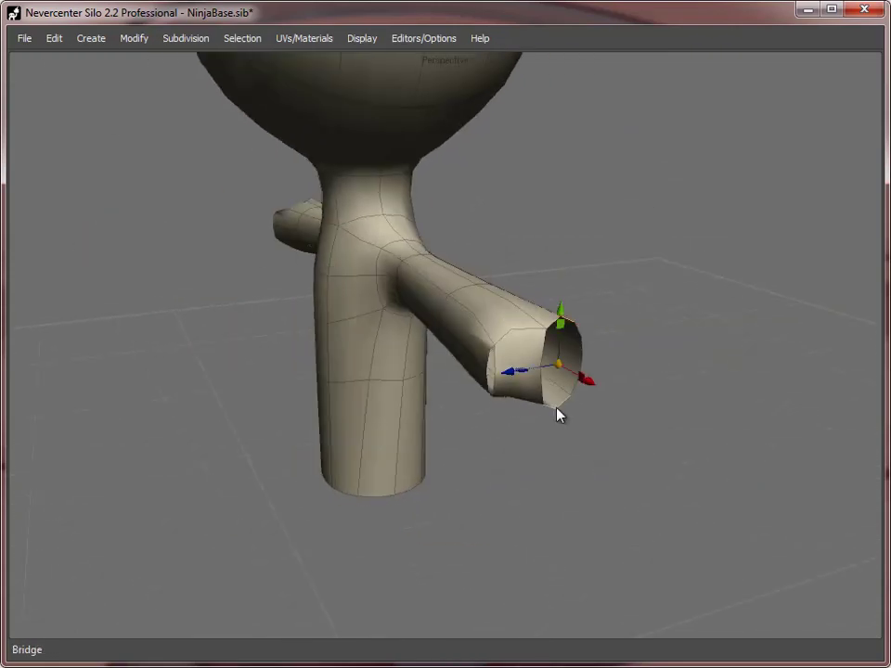
key("alt+p")
left_click(413, 390)
left_click_drag(579, 370, 487, 374, "alt")
left_click(484, 387, "shift")
key("r")
- Try to extrude the faces capping the arm's end individually into finger stubs
key("d")
left_click(487, 375)
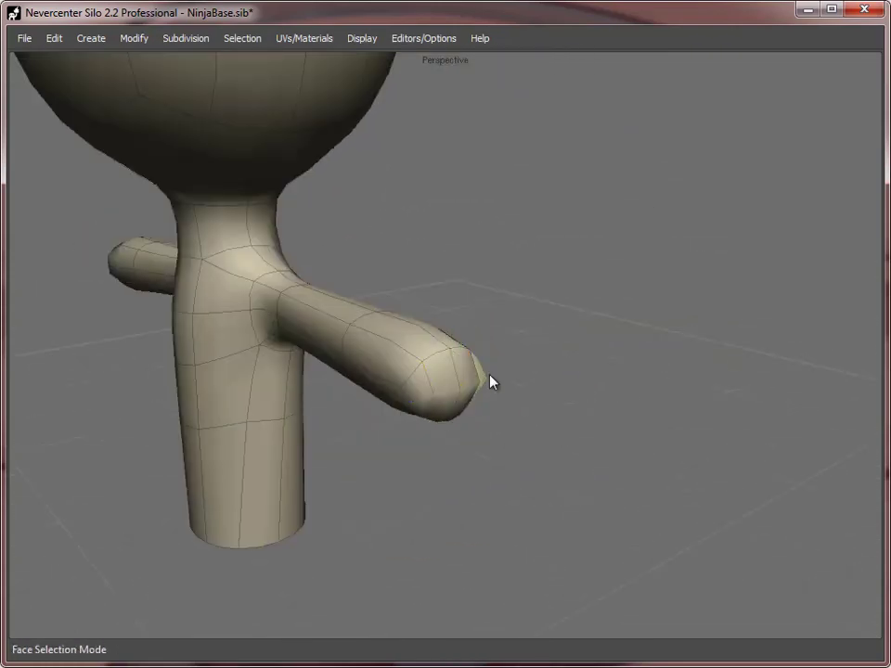
left_click(450, 410, "shift")
key("z")
left_click(472, 388)
left_click(425, 400, "shift")
key("z")
left_click_drag(425, 406, 586, 483, "alt")
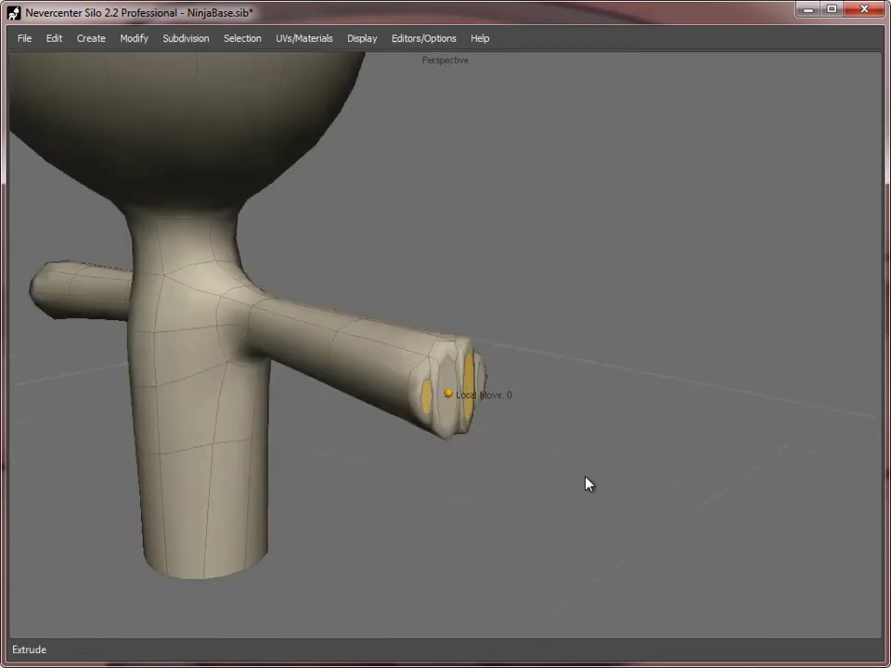
scroll(586, 482, "up", 3)
- Try to extend the finger stubs with another extrusion of their end faces
left_click(450, 416, "shift")
left_click(502, 399, "shift")
key("w")
key("z")
left_click_drag(529, 496, 519, 464, "alt")
key("w")
key("a")
right_click(395, 487)
left_click(411, 573)
left_click_drag(411, 573, 531, 502, "alt")
- Undo the finger extrusions and the faces capping the arm's end
key("ctrl+z")
key("ctrl+z")
key("ctrl+z")
key("ctrl+z")
key("ctrl+z")
key("ctrl+z")
key("ctrl+z")
key("ctrl+z")
- Try to bridge two pairs of opposite edges across the arm's open end and split the new faces with an edge loop
key("s")
left_click_drag(464, 316, 526, 331)
left_click_drag(669, 413, 641, 455, "alt")
left_click(430, 323)
left_click(424, 477, "shift")
key("shift+b")
left_click(502, 316)
left_click(498, 486, "shift")
key("shift+b")
key("shift+x")
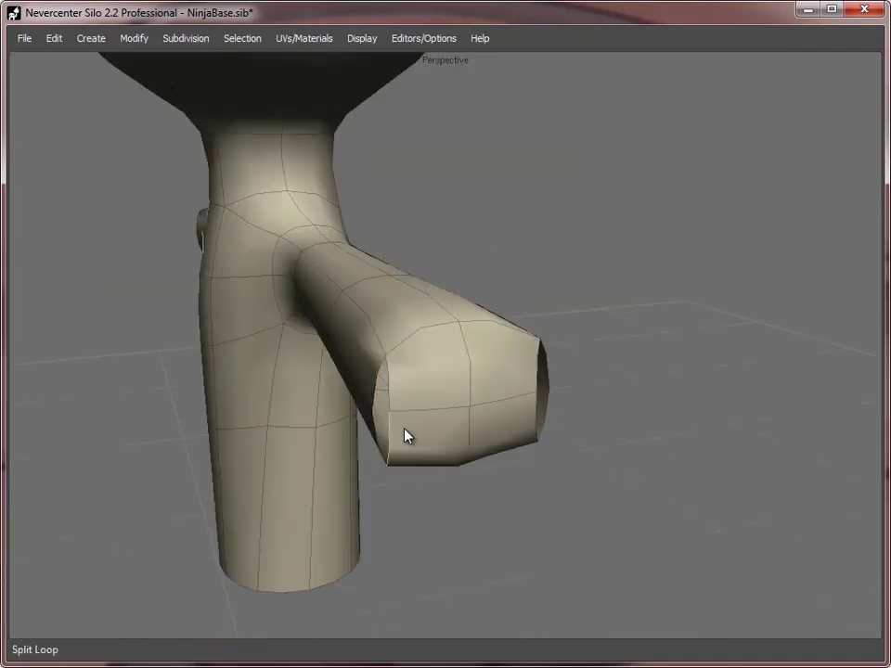
key("a")
left_click(388, 414)
- Undo the loop split and the bridges across the arm's end
key("ctrl+z")
key("ctrl+z")
key("ctrl+z")
key("ctrl+z")
key("ctrl+z")
key("ctrl+z")
- Bridge opposite upper and lower edges of the arm's open end until the end is capped with three side-by-side faces
left_click_drag(449, 472, 575, 473, "alt")
key("s")
left_click_drag(469, 309, 392, 477)
key("shift+b")
left_click(488, 312)
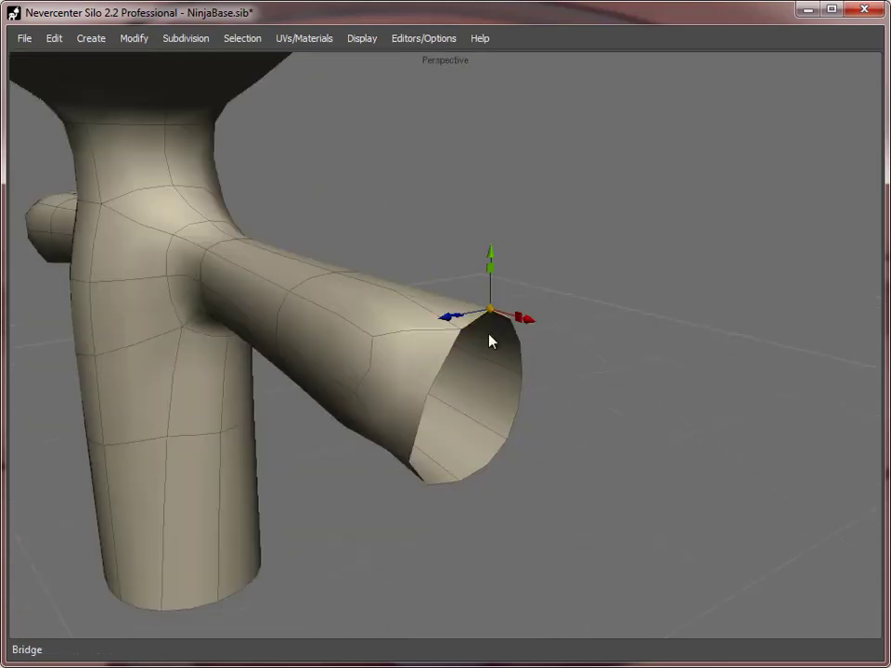
left_click(428, 483, "shift")
key("shift+b")
key("alt+p")
- Select the vertices at the capped end of the arm and rotate them
left_click_drag(613, 488, 540, 488, "alt")
key("a")
left_click_drag(401, 292, 520, 446)
key("e")
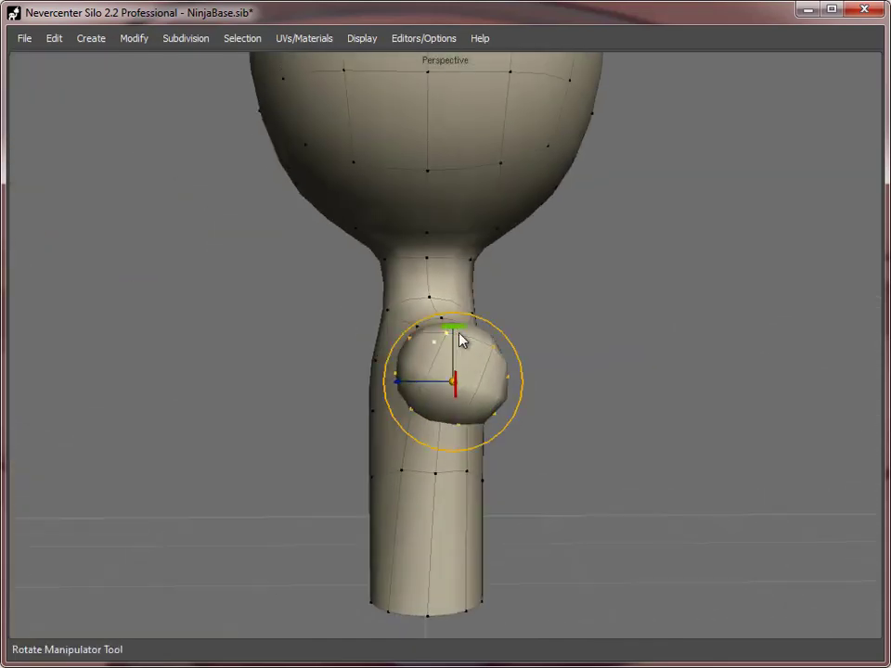
left_click_drag(460, 332, 453, 362)
left_click_drag(315, 399, 352, 455, "alt")
- Extrude the three faces at the arm's end separately, twice, to form three fingers
key("d")
left_click(449, 369)
key("z")
left_click_drag(449, 369, 474, 373)
left_click(408, 397, "shift")
left_click(492, 376, "shift")
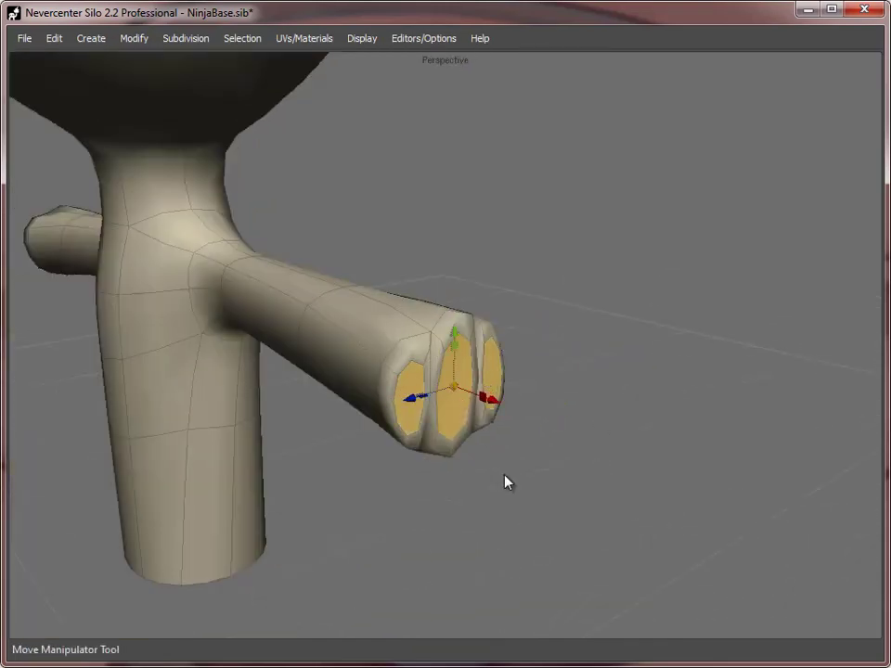
key("z")
left_click_drag(503, 473, 638, 435, "alt")
key("a")
left_click_drag(362, 325, 631, 492)
- Rotate the edge loop around the middle of the arm and select the loop near the shoulder
scroll(597, 414, "down", 4)
key("s")
left_click(420, 346)
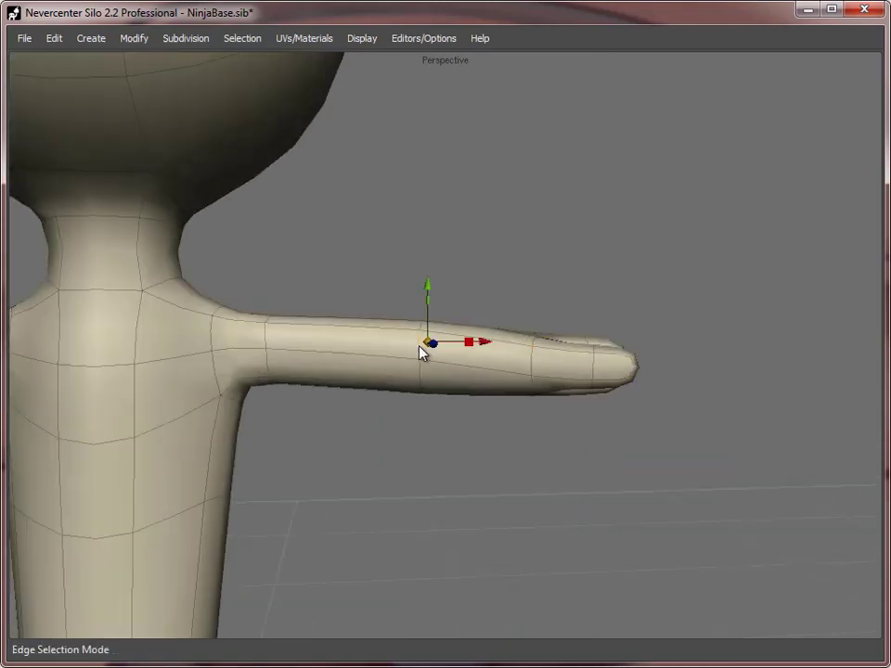
key("alt+e")
key("e")
left_click_drag(432, 380, 431, 360)
left_click(267, 338)
key("alt+e")
- Select the hand and finger vertices in groups and reposition them to shape the hand
left_click_drag(671, 424, 497, 357, "alt")
key("a")
left_click_drag(358, 251, 501, 404)
key("w")
left_click_drag(393, 280, 408, 268)
left_click_drag(479, 223, 643, 431)
key("r")
key("w")
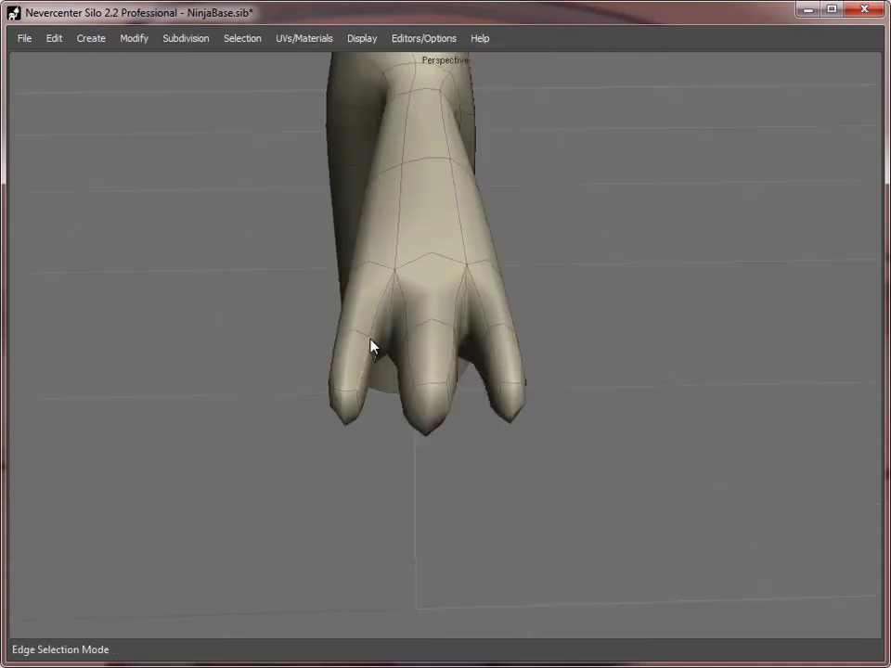
- Move the inner side faces of the two outer fingers toward the middle finger to thicken them
key("d")
left_click(383, 364)
left_click(490, 382)
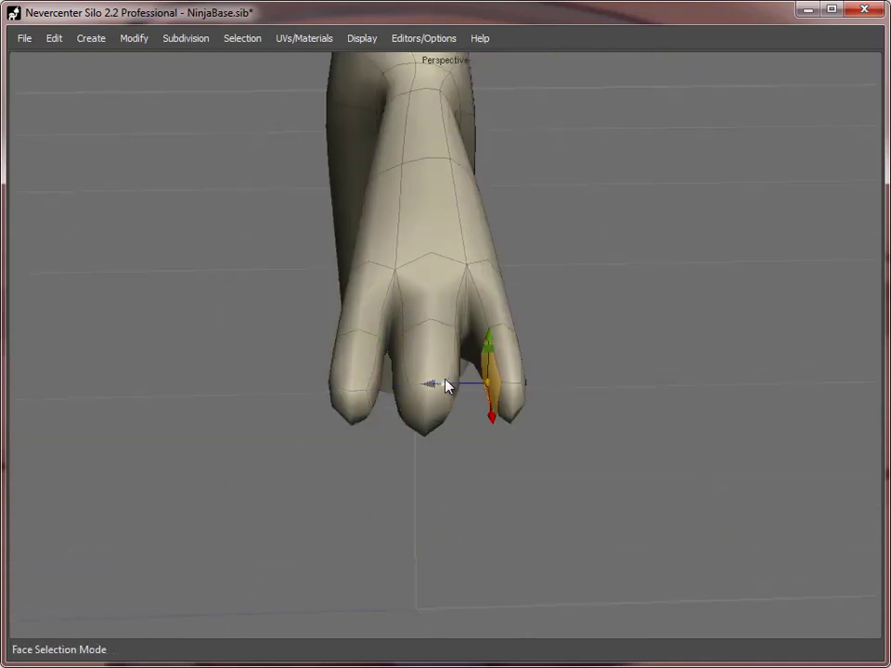
left_click_drag(444, 383, 426, 382)
left_click(379, 386)
left_click_drag(326, 393, 333, 393)
- Reposition the edges at the finger roots to shape the gaps between the fingers
left_click_drag(409, 325, 425, 367, "alt")
key("c")
key("s")
left_click(394, 295)
left_click_drag(338, 297, 347, 296)
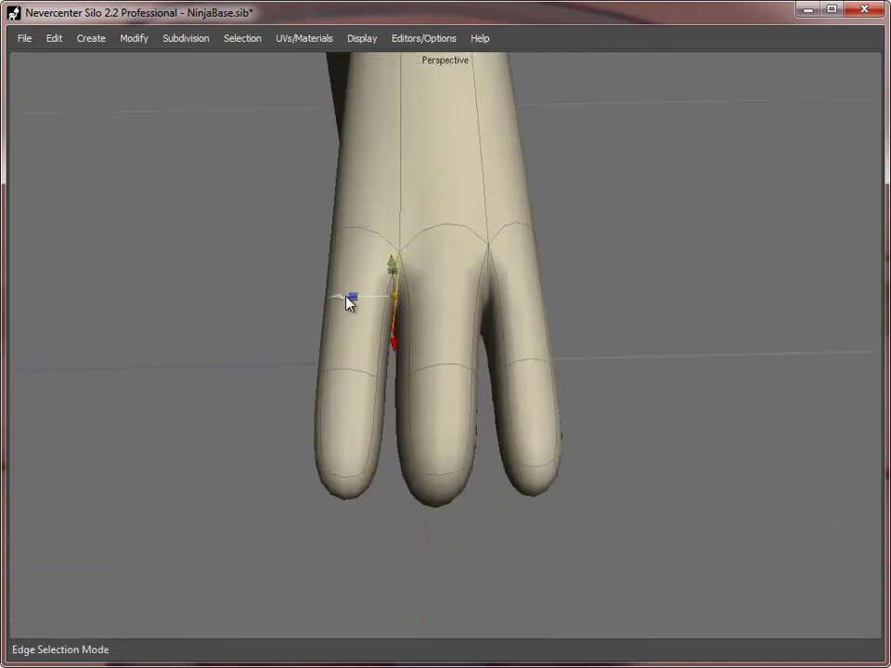
left_click(474, 295)
left_click_drag(421, 295, 422, 345)
- Adjust the thickness of an outer finger by moving its outer side face slightly outward
key("a")
left_click_drag(620, 557, 480, 388)
key("d")
left_click(542, 450)
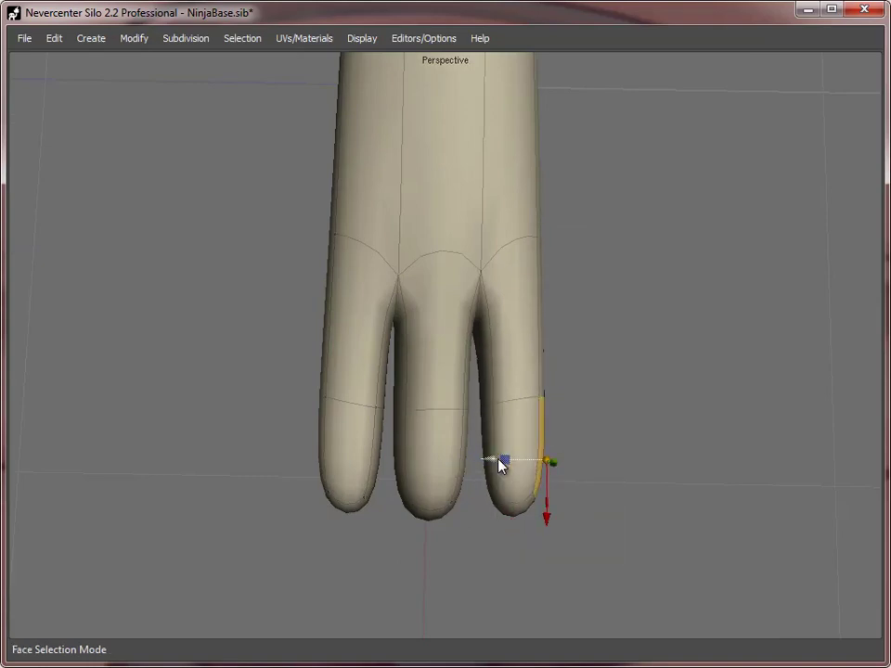
left_click_drag(499, 464, 506, 464)
left_click(323, 448)
key("s")
- Extrude a thumb from the side face of the hand behind the fingers
left_click_drag(428, 440, 513, 344, "alt")
key("d")
middle_click_drag(513, 349, 651, 472)
key("w")
middle_click_drag(558, 395, 594, 425)
left_click_drag(594, 425, 632, 460)
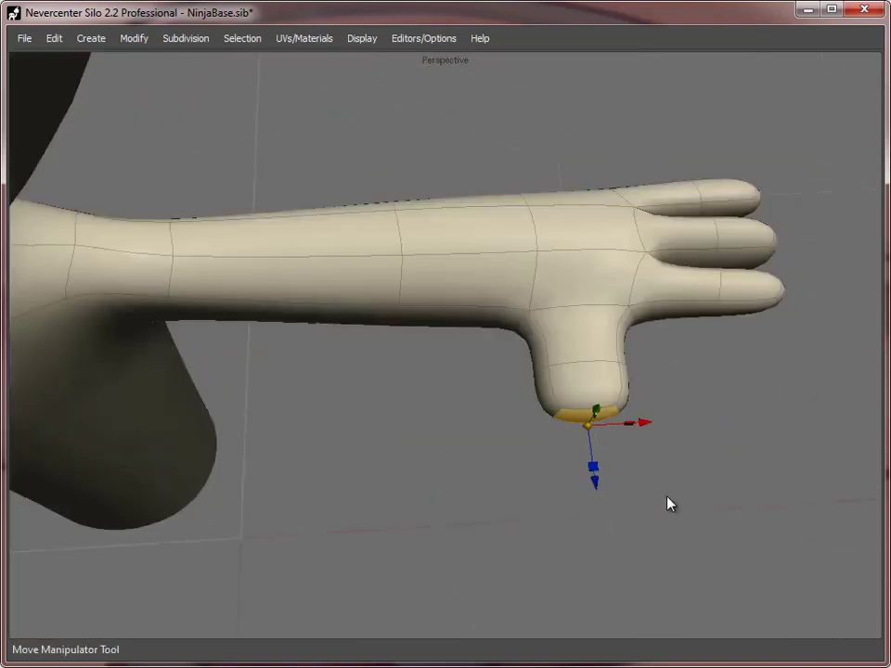
- Scale down the thumb's end, rotate it and move it toward the fingers
key("a")
key("r")
left_click_drag(460, 399, 428, 400)
key("e")
left_click_drag(414, 458, 453, 436)
key("w")
left_click_drag(402, 397, 453, 385)
- Rotate the thumb's end to tilt it and lower it relative to the palm
middle_click_drag(452, 388, 433, 333)
key("e")
left_click_drag(490, 292, 462, 266)
key("w")
left_click_drag(433, 329, 457, 346)
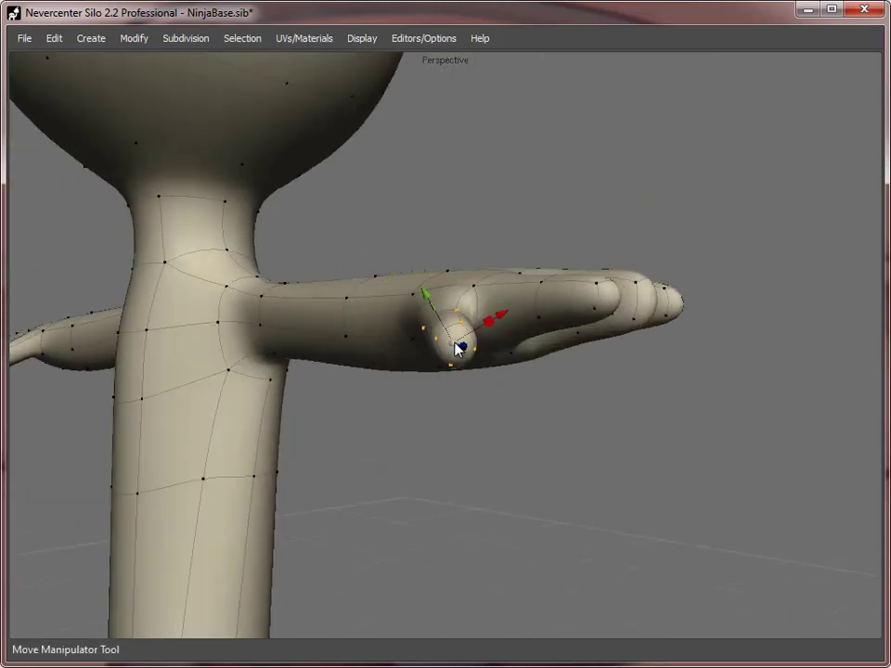
- Adjust the faces and edges around the thumb's base to blend the thumb into the hand
middle_click_drag(457, 346, 563, 397)
key("d")
left_click(552, 275)
left_click_drag(548, 292, 540, 276)
middle_click_drag(540, 276, 514, 306)
key("s")
left_click(513, 307)
key("d")
left_click(509, 246)
left_click(557, 428)
middle_click_drag(557, 428, 475, 329)
- Select the edge loop around the shoulder where the arm meets the torso and rotate it
key("s")
double_click(473, 328)
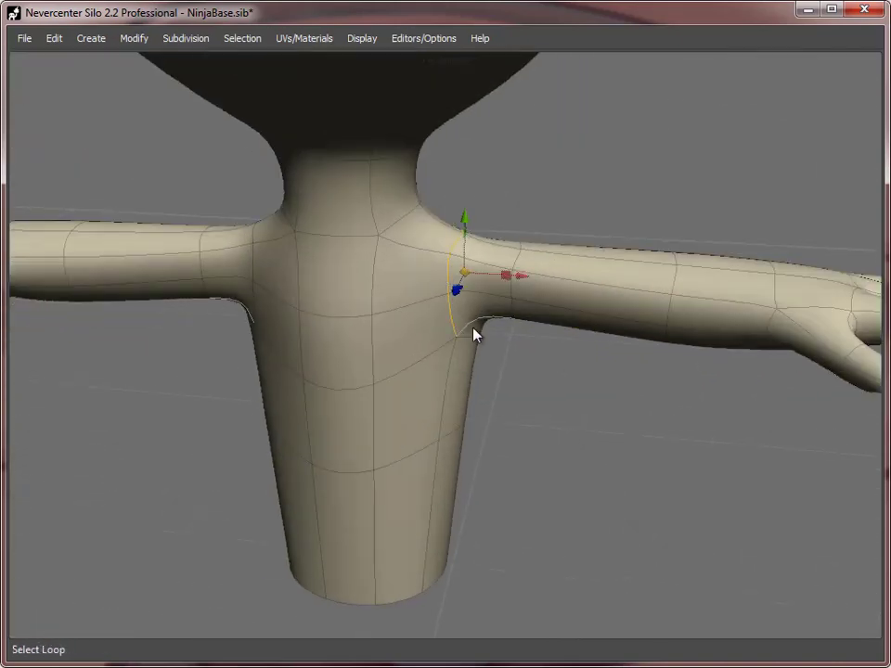
key("e")
left_click_drag(470, 277, 480, 301)
- Extrude the torso's open bottom edge loop downward and divide the opening in the middle into two leg openings
middle_click_drag(538, 334, 551, 369)
scroll(550, 432, "down", 3)
double_click(418, 372)
key("z")
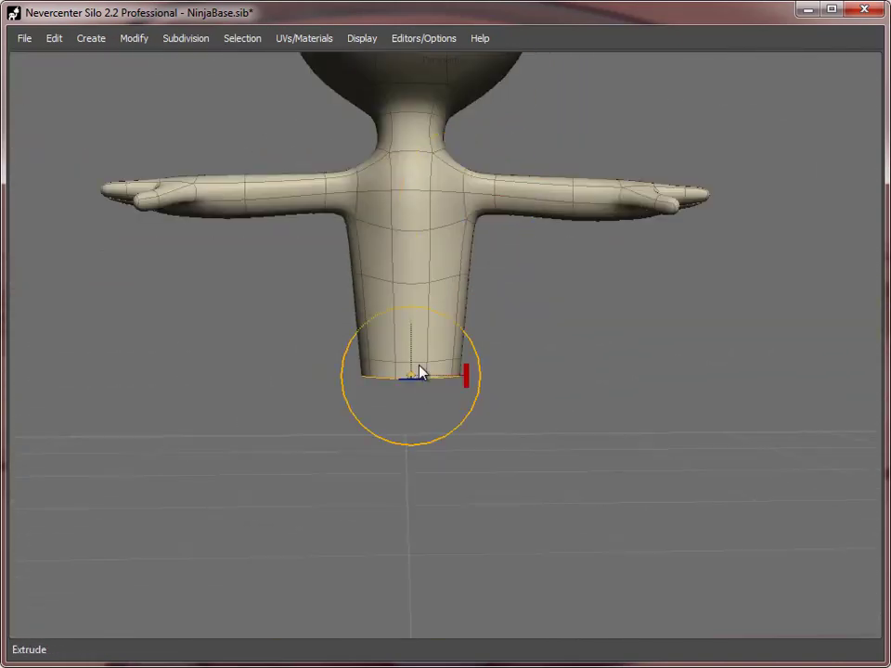
key("w")
middle_click_drag(418, 365, 474, 372)
scroll(500, 338, "up", 3)
left_click(377, 374)
- Select the edge loop of a leg opening and extrude it downward to form the legs
double_click(438, 277)
double_click(475, 274)
key("z")
left_click_drag(468, 327, 469, 466)
- Lengthen the legs from their open bottom edge loop and scale the loop narrower toward the ankle
scroll(465, 446, "down", 3)
right_click(449, 399)
left_click(478, 664)
scroll(481, 429, "up", 3)
key("r")
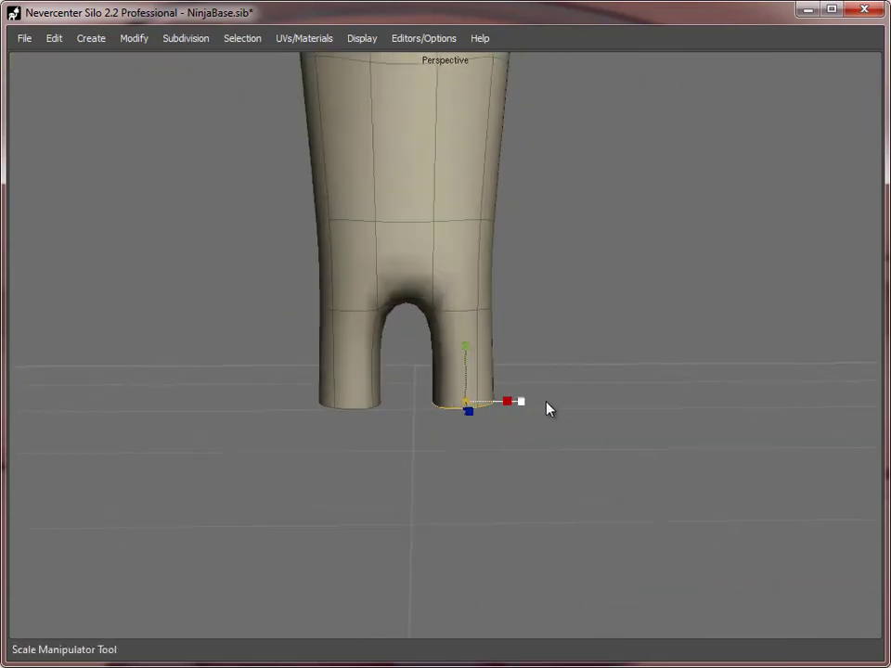
key("w")
middle_click_drag(469, 352, 593, 344)
key("r")
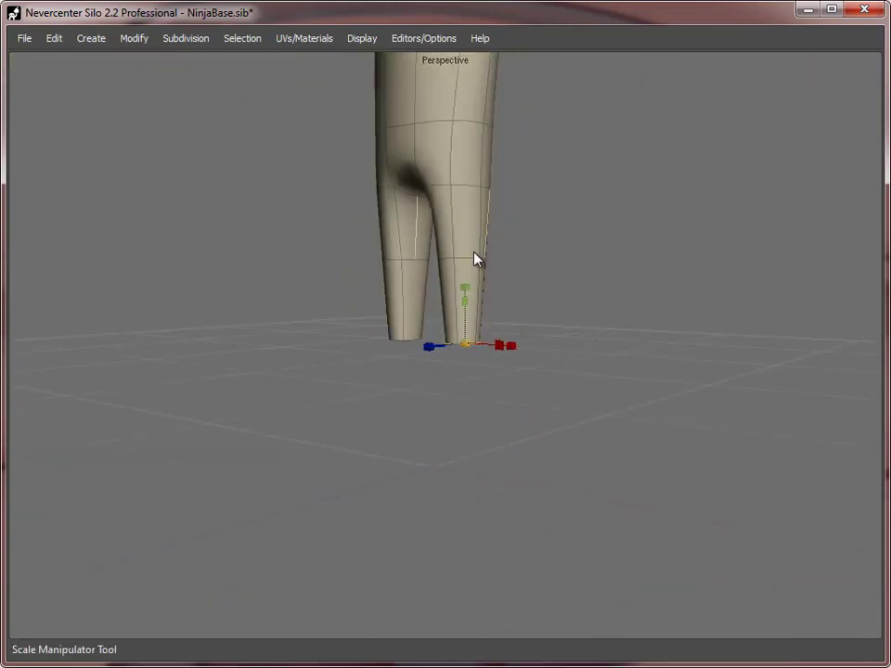
double_click(473, 352)
key("w")
middle_click_drag(473, 352, 518, 322)
- Select the vertices of the lower leg and rotate them
key("a")
left_click_drag(523, 238, 398, 487)
key("e")
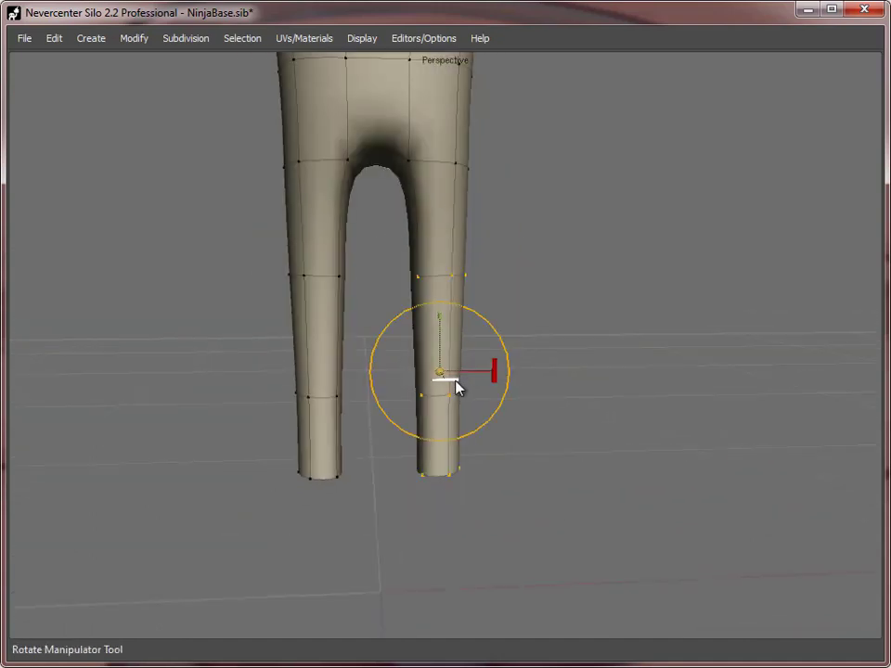
left_click_drag(456, 381, 482, 408)
- Smooth the inner faces of the lower leg and move them toward the body's middle
key("d")
middle_click_drag(535, 487, 426, 458)
left_click(423, 446)
right_click(414, 319)
left_click(449, 623)
key("w")
middle_click_drag(575, 390, 499, 353)
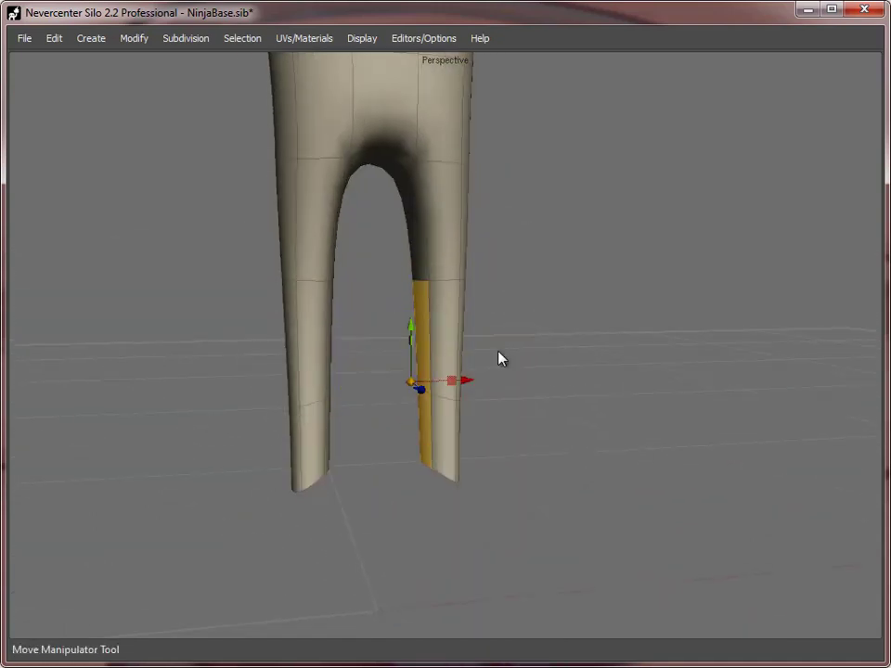
left_click_drag(474, 380, 463, 381)
- Select the edge loop running along both inner legs through the crotch and scale it narrower sideways
middle_click_drag(557, 390, 548, 348)
key("s")
double_click(414, 298)
key("r")
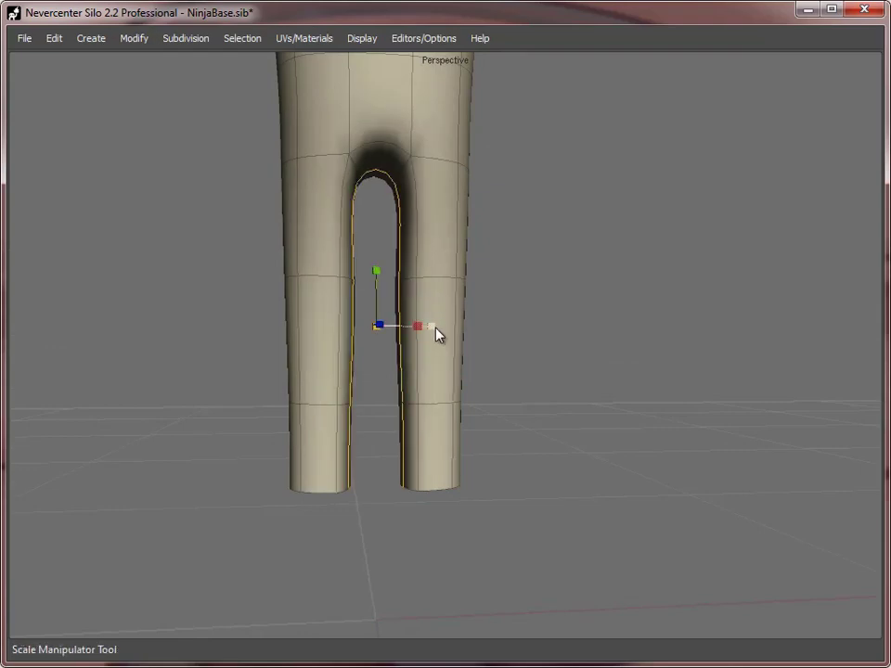
left_click_drag(437, 329, 418, 329)
- Extrude the lowest front face of the leg forward to form the foot
key("d")
left_click(451, 460)
key("z")
key("w")
left_click_drag(494, 469, 549, 478)
- Select the foot's vertices, scale them narrower sideways and shift them slightly to shape the foot
middle_click_drag(550, 484, 483, 443)
key("a")
left_click_drag(480, 437, 414, 382)
key("r")
left_click_drag(552, 459, 534, 463)
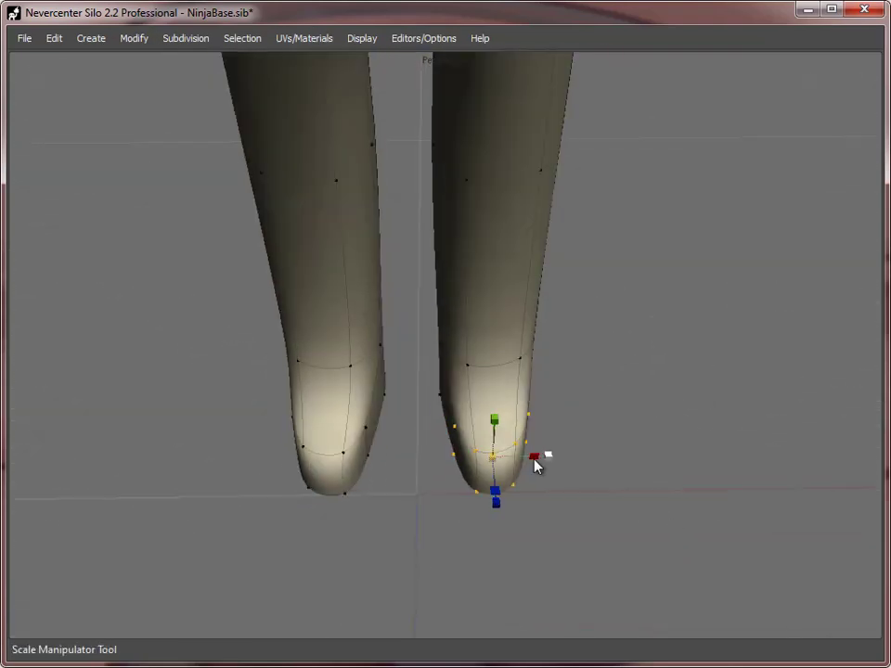
middle_click_drag(535, 462, 418, 455)
key("w")
left_click_drag(417, 461, 407, 465)
- Select the band of faces where the arm joins the torso and smooth it
middle_click_drag(408, 464, 469, 270)
key("s")
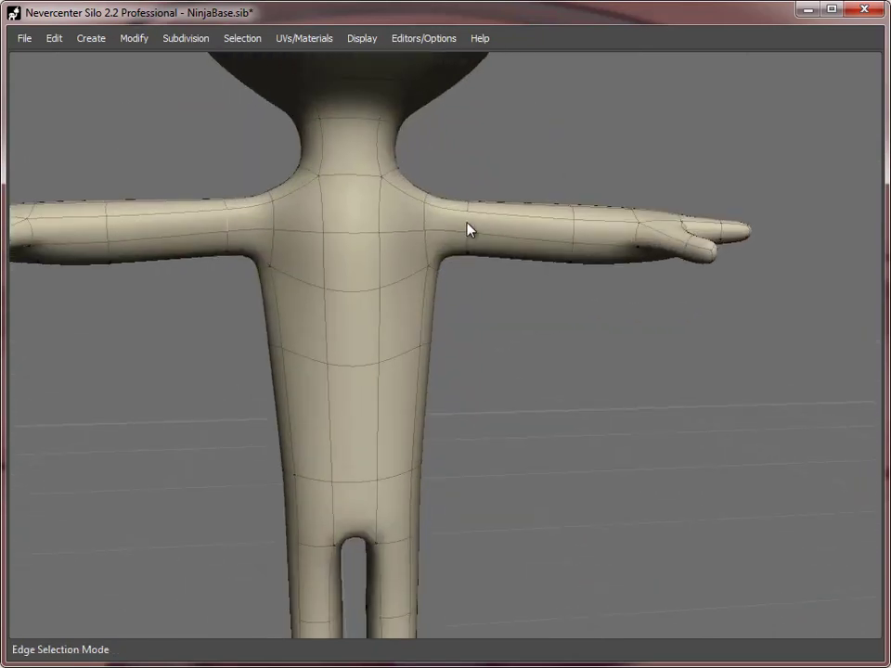
key("d")
double_click(448, 232)
right_click(444, 238)
left_click(506, 546)
scroll(520, 242, "up", 3)
middle_click_drag(525, 244, 511, 300)
middle_click_drag(334, 270, 390, 288)
- Narrow the neck by scaling its upper edge loop and split a new edge loop around the neck's base
key("s")
double_click(353, 184)
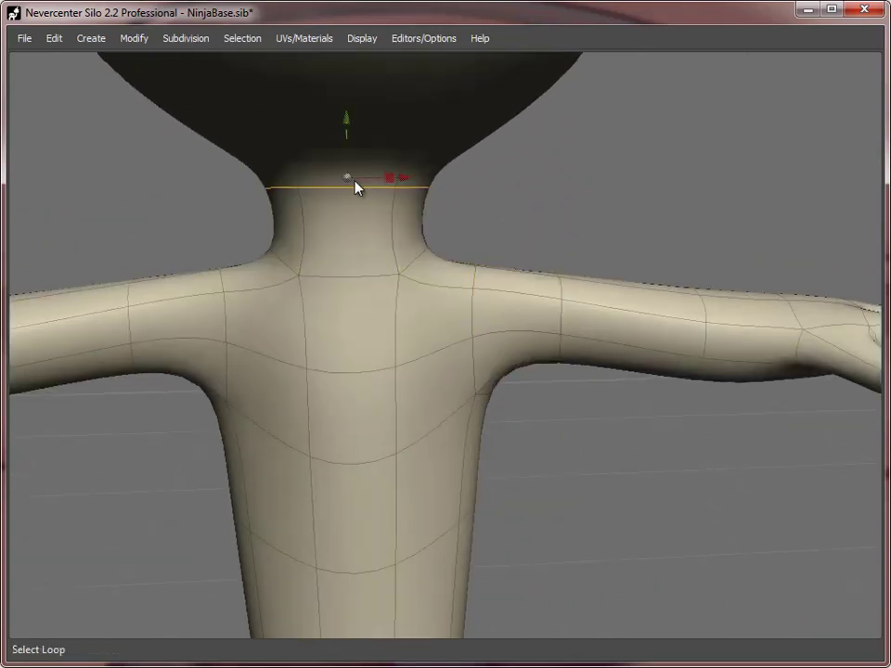
key("r")
left_click_drag(348, 177, 340, 234)
key("shift+x")
double_click(349, 224)
key("w")
left_click_drag(348, 168, 346, 113)
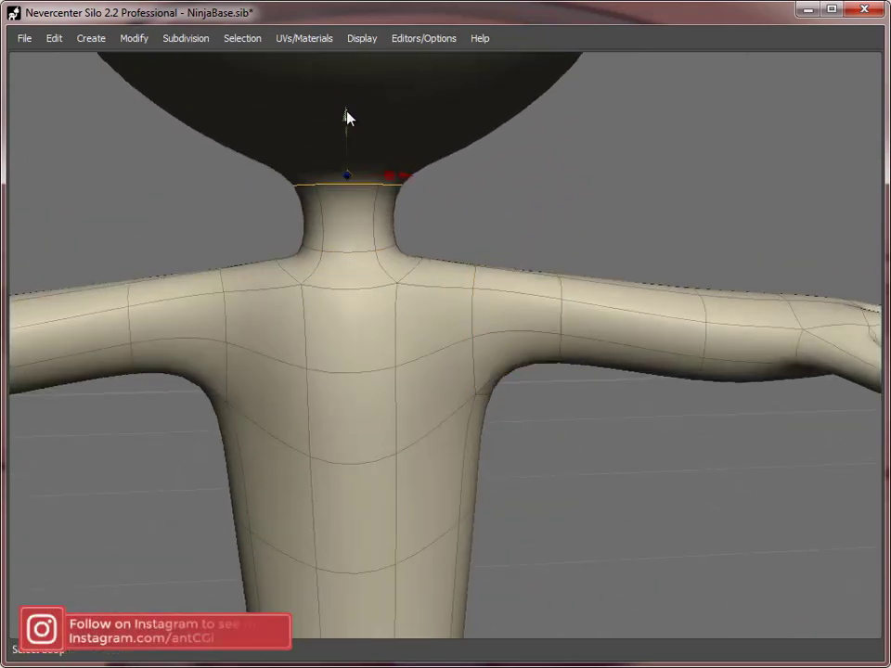
- Select all the head's vertices and move the head slightly down toward the shoulders
scroll(397, 376, "down", 5)
scroll(397, 376, "up", 2)
middle_click_drag(398, 376, 390, 469)
key("a")
left_click_drag(245, 103, 582, 416)
left_click_drag(409, 217, 409, 229)
- Select the edge under the armpit and move it sideways and up
scroll(408, 278, "up", 5)
key("s")
left_click(419, 331)
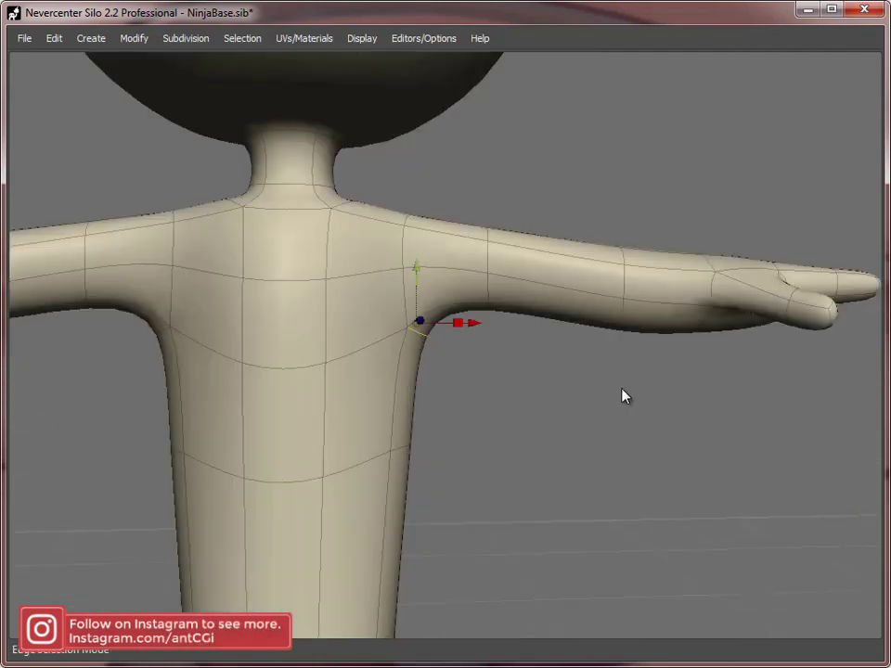
middle_click_drag(623, 394, 400, 372)
left_click_drag(375, 324, 367, 324)
middle_click_drag(214, 366, 372, 384)
left_click_drag(391, 280, 390, 253)
- Select the edge loop around the shoulder and bevel it into two loops
middle_click_drag(387, 247, 413, 228)
double_click(406, 206)
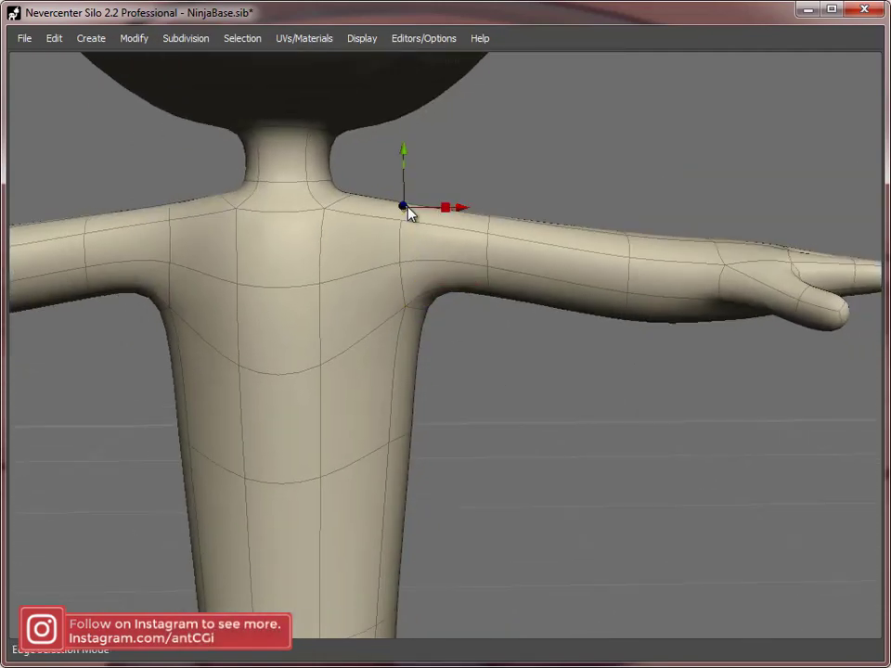
mouse_move(624, 342)
middle_mouse_down()
mouse_move(541, 338)
mouse_move(622, 334)
middle_mouse_up()
key("b")
left_click_drag(621, 334, 650, 334)
- Merge the short edges that the shoulder bevel left at the armpit, on both the front and the back
left_click(396, 324)
left_click(134, 38)
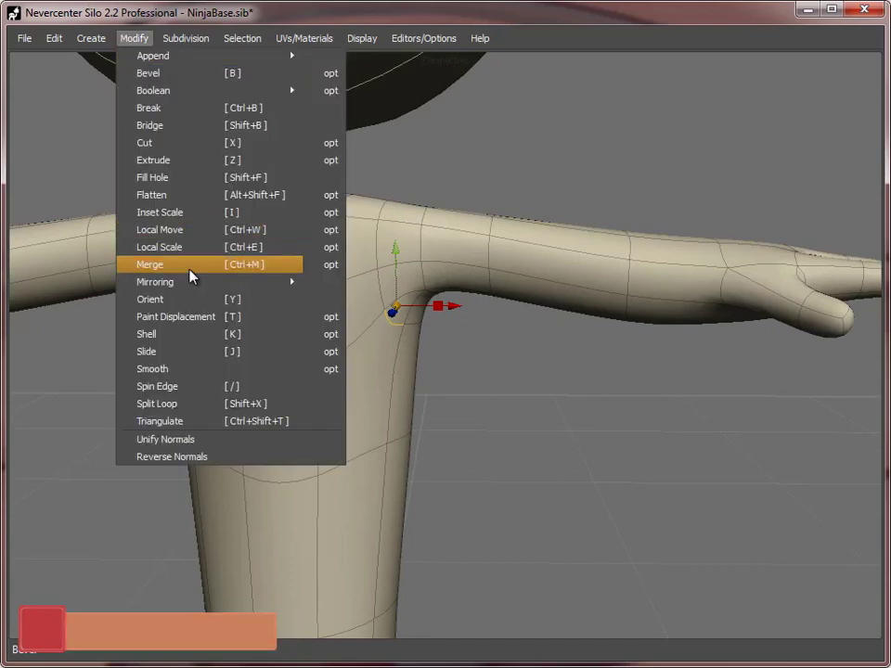
left_click(189, 269)
middle_click_drag(668, 358, 353, 348)
left_click(452, 332)
left_click(135, 41)
left_click(185, 266)
- Move the faces of the upper torso upward, working around the body
middle_click_drag(446, 362, 374, 368)
scroll(352, 325, "down", 2)
key("d")
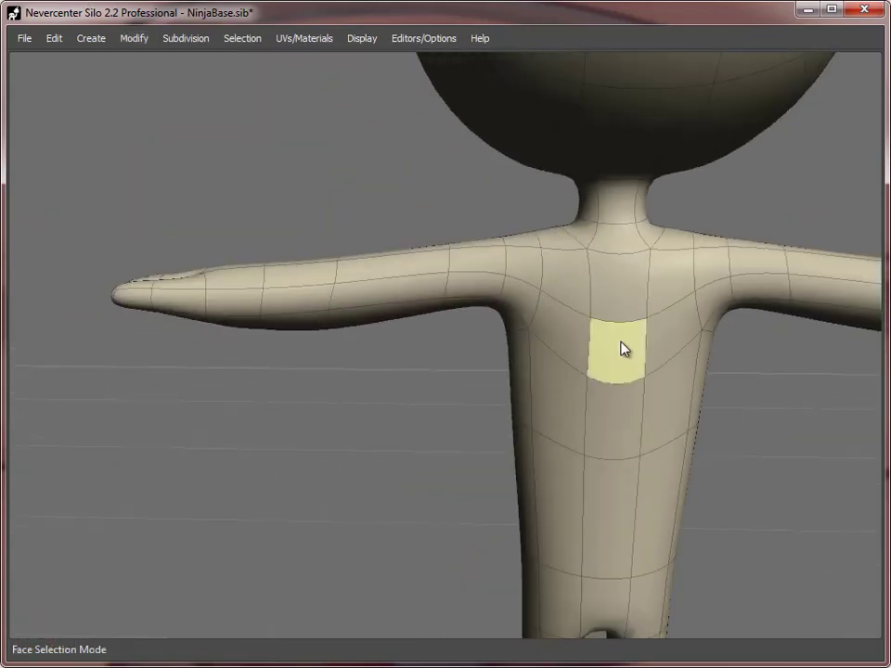
left_click(621, 346)
left_click_drag(622, 295, 621, 265)
middle_click_drag(621, 306, 599, 310)
left_click(574, 313, "shift")
left_click_drag(587, 263, 587, 249)
middle_click_drag(371, 357, 669, 362)
left_click(542, 358)
left_click_drag(545, 314, 545, 299)
middle_click_drag(669, 428, 603, 347)
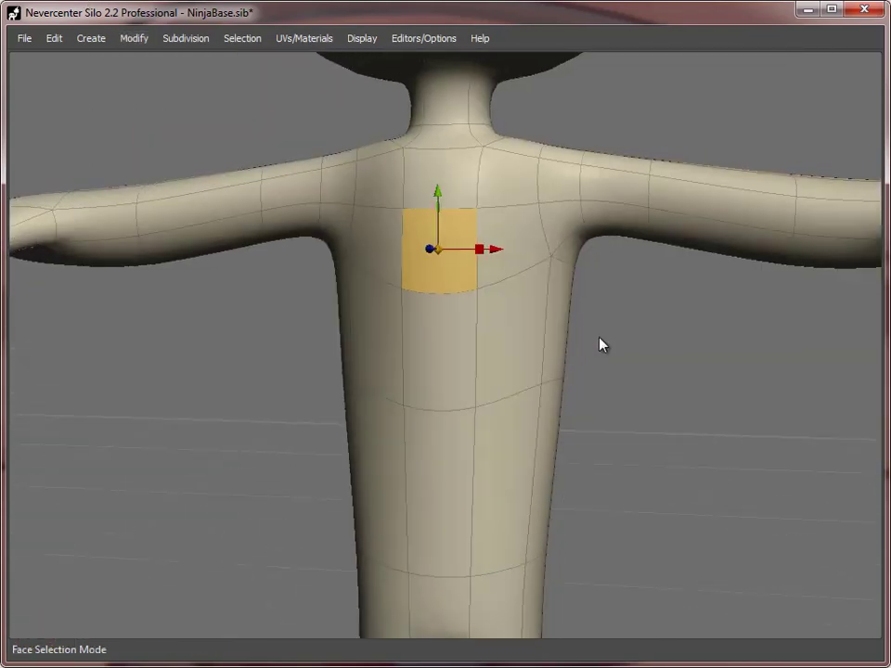
- Reposition the horizontal edge across the chest and the edges on top of the shoulder
key("s")
left_click(444, 205)
left_click_drag(468, 149, 468, 160)
middle_click_drag(603, 242, 468, 273)
left_click(461, 265)
middle_click_drag(603, 320, 372, 316)
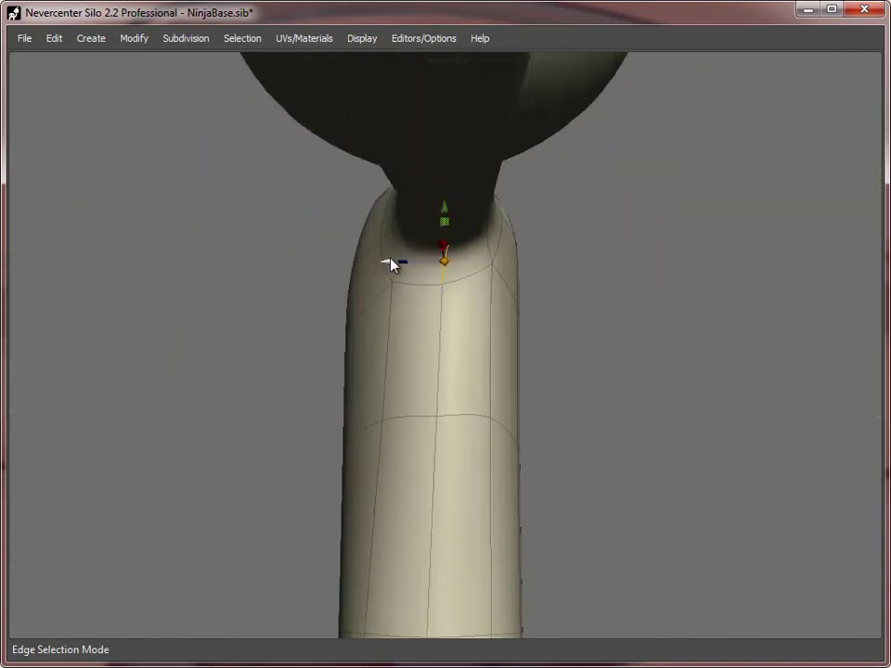
left_click_drag(391, 261, 381, 261)
left_click(434, 225)
middle_click_drag(434, 274, 576, 279)
left_click_drag(447, 202, 448, 192)
middle_click_drag(400, 325, 423, 338)
- Select the edge loop around the waist and scale it narrower sideways
scroll(423, 339, "down", 3)
double_click(423, 338)
key("r")
left_click_drag(478, 316, 468, 315)
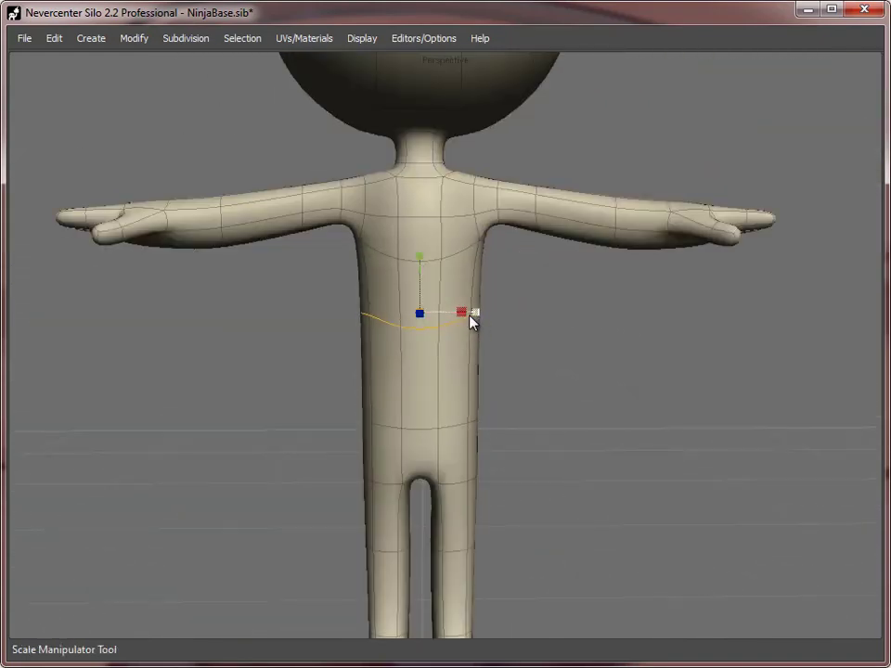
- Select the chest edge beside the armpit and move it upward
scroll(469, 315, "up", 3)
key("d")
left_click(468, 237)
key("w")
left_click(480, 234)
scroll(471, 223, "up", 3)
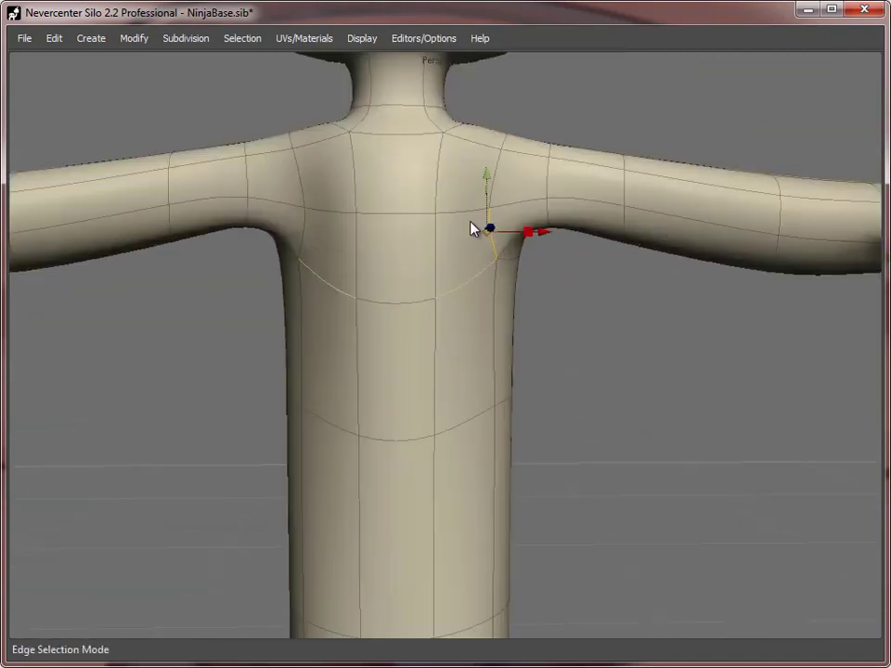
left_click(461, 213)
left_click_drag(462, 154, 462, 131)
- Smooth the central face of the upper chest just below the neck
middle_click_drag(604, 204, 529, 191)
key("d")
left_click(421, 158)
right_click(422, 156)
left_click(458, 460)
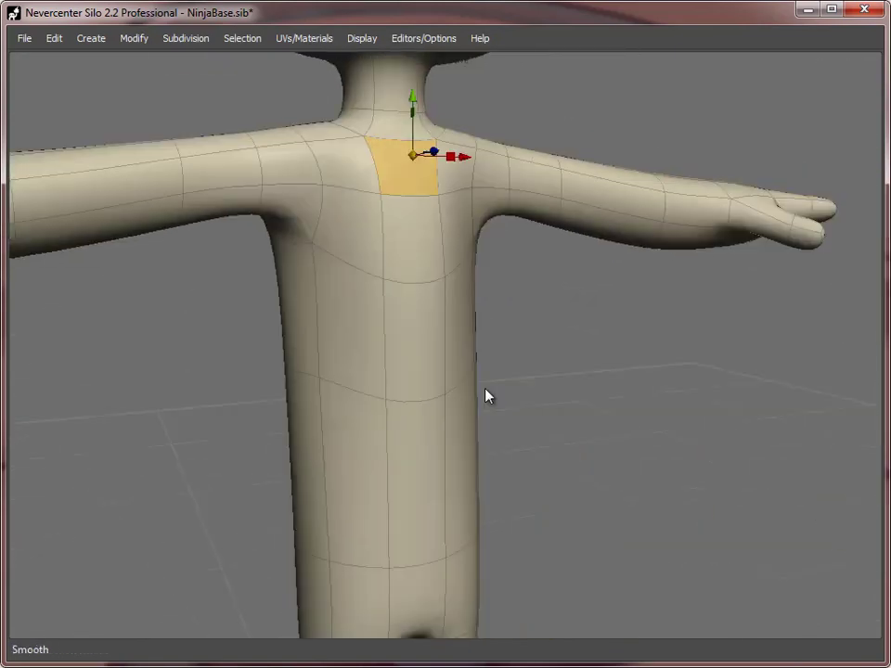
- Select the edge loop around the waist again and scale it further inward
middle_click_drag(486, 389, 566, 371)
key("s")
double_click(449, 280)
key("r")
left_click_drag(501, 275, 490, 274)
key("w")
middle_click_drag(631, 371, 502, 376)
key("r")
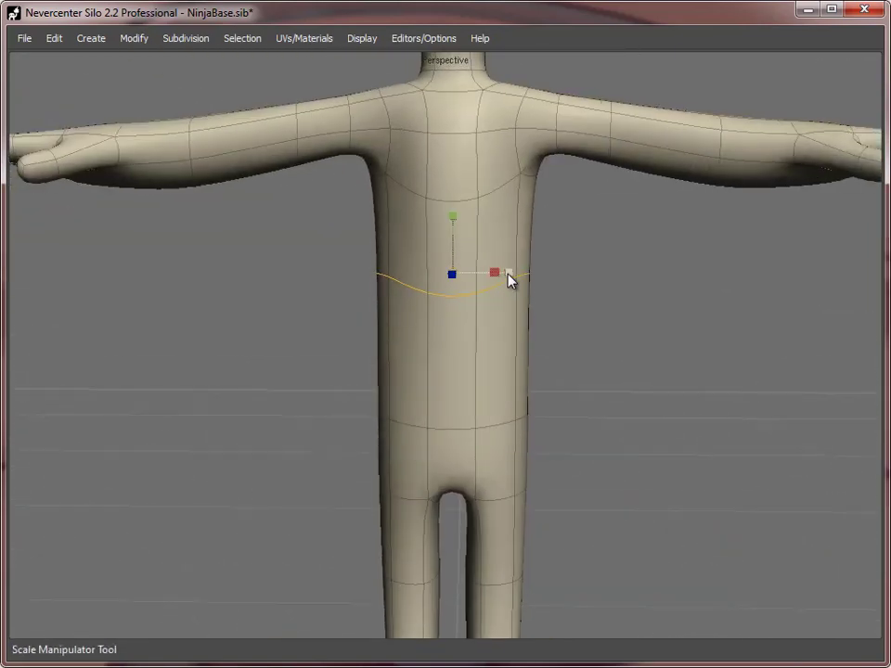
- Add an edge loop around the lower torso between the waist and the hips and slide it into position
key("b")
left_click_drag(492, 297, 513, 387)
double_click(477, 323)
key("shift+s")
key("ctrl+z")
key("ctrl+z")
key("ctrl+z")
key("ctrl+z")
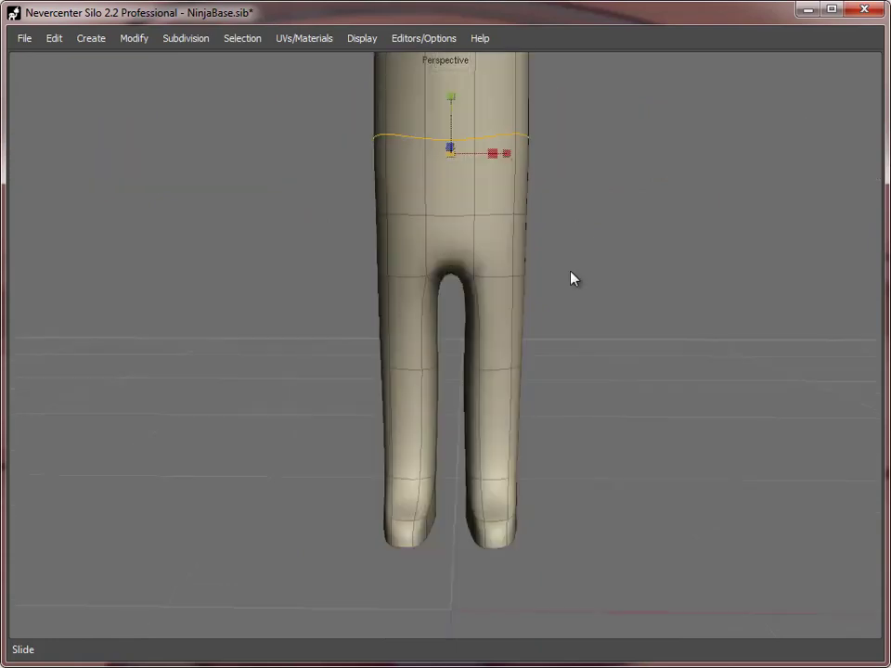
- Select the edge loop around the upper arm near the shoulder and scale it to slim the arm
key("ctrl+z")
key("ctrl+z")
key("ctrl+z")
key("ctrl+z")
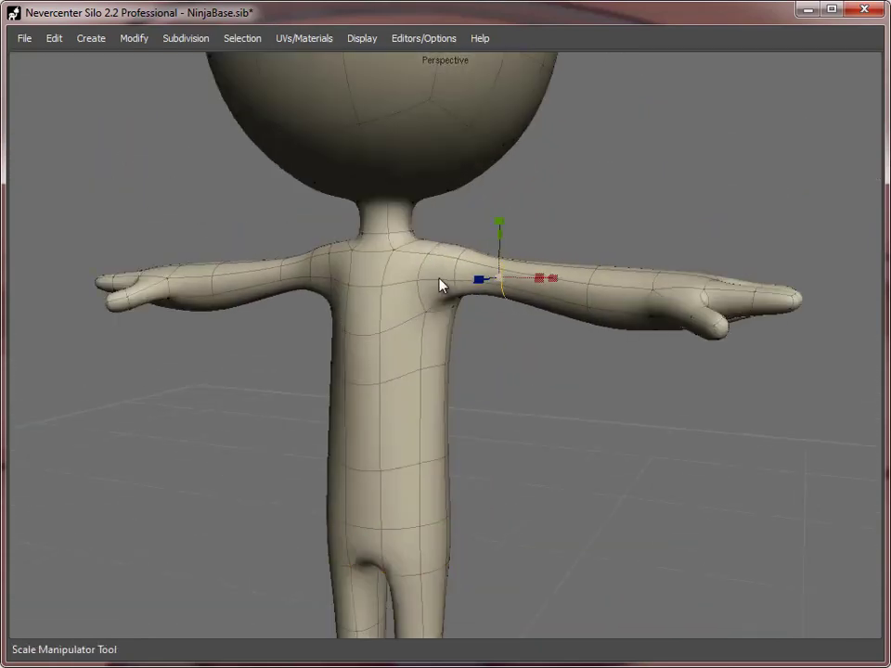
- Select the vertex ring around the upper arm and adjust its position, along with the edge on top of the shoulder
key("ctrl+z")
key("ctrl+z")
key("ctrl+z")
key("ctrl+z")
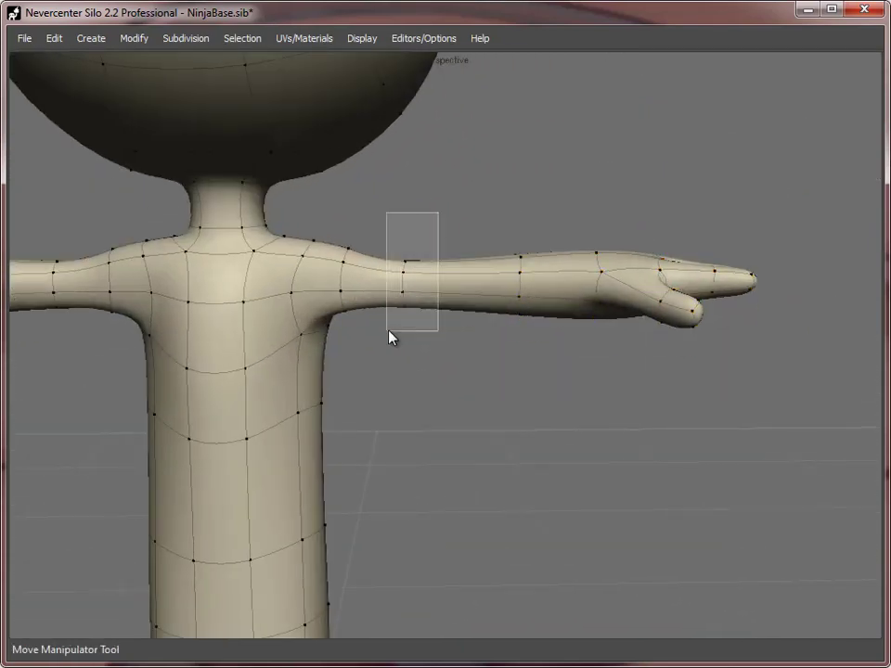
key("ctrl+z")
key("ctrl+z")
key("ctrl+z")
key("ctrl+z")
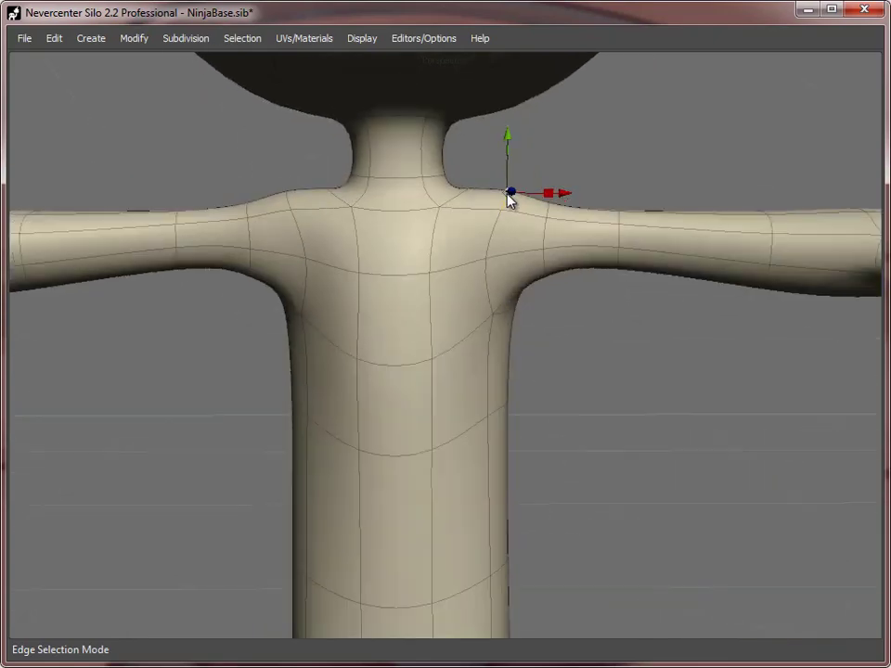
- Select the edge loop around the shoulder joint and move it along the arm away from the torso
key("ctrl+z")
key("ctrl+z")
key("ctrl+z")
key("ctrl+z")
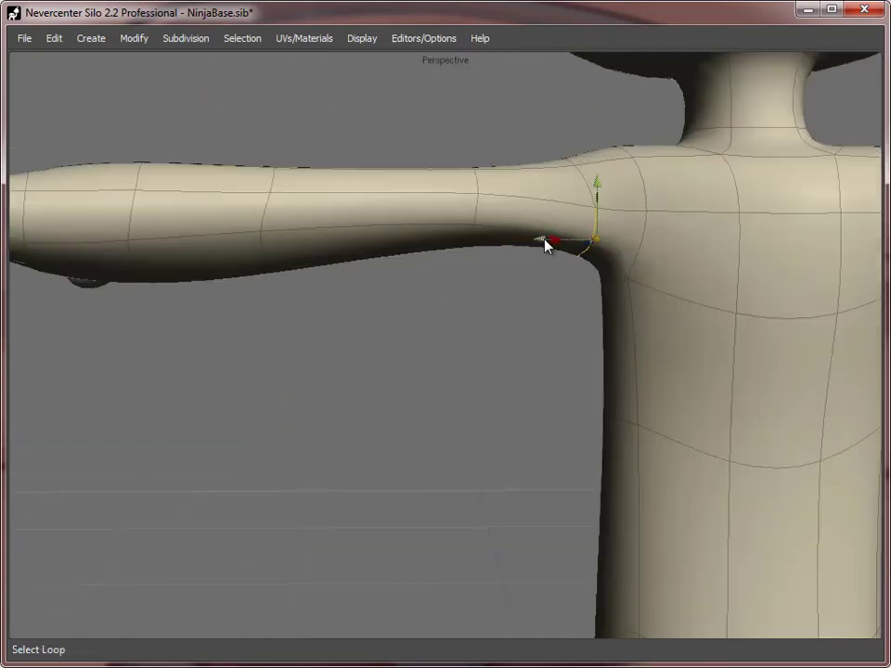
key("ctrl+z")
key("ctrl+z")
key("ctrl+z")
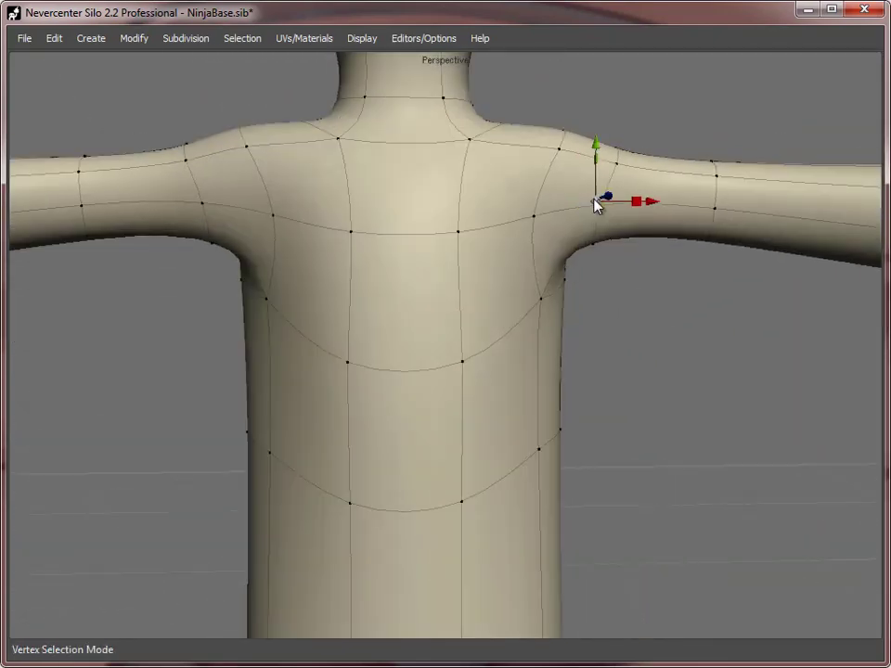
- Adjust the vertex on the front of the shoulder and save the file
key("ctrl+z")
key("ctrl+z")
key("ctrl+z")
key("ctrl+z")
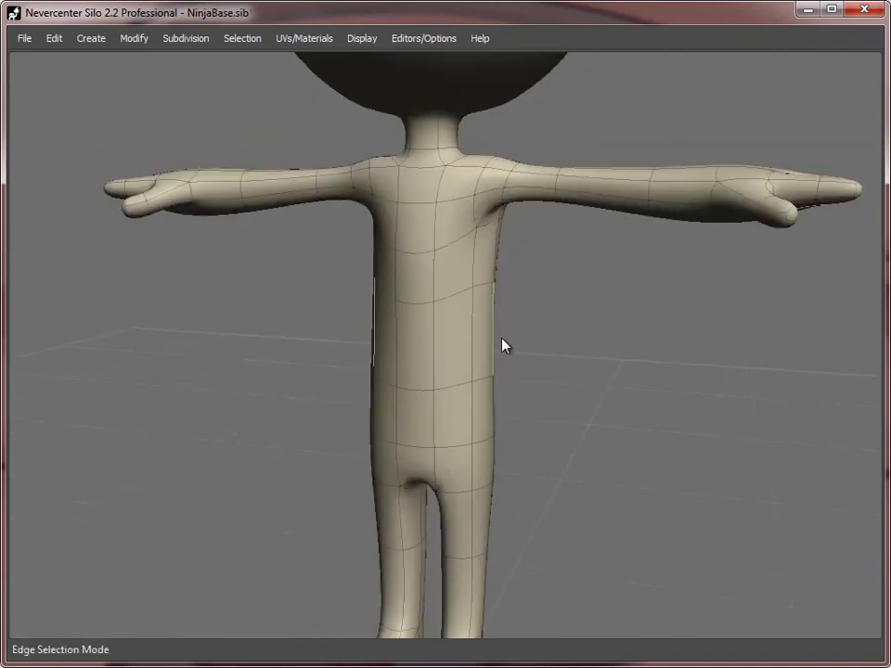
key("ctrl+z")
key("ctrl+z")
key("ctrl+z")
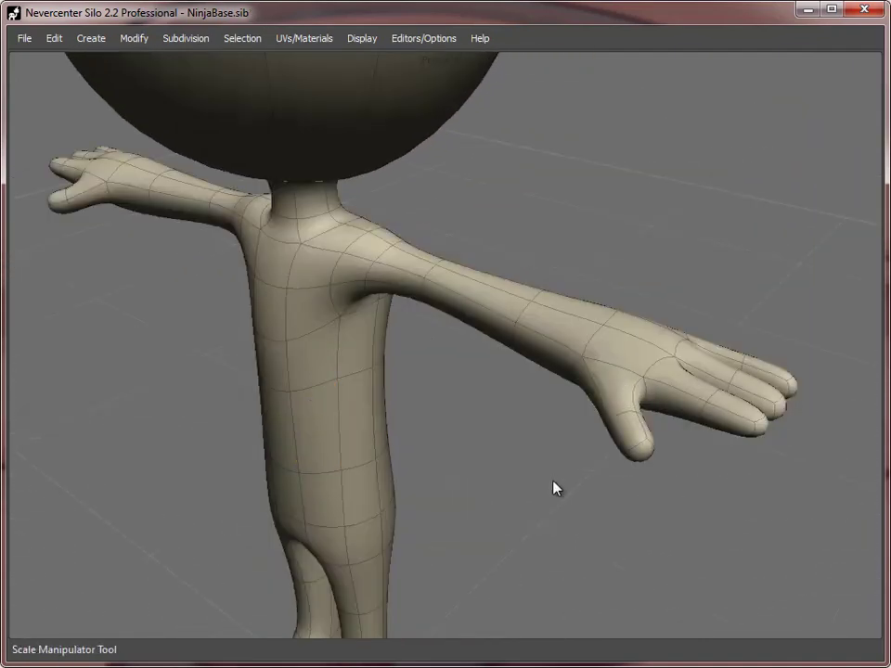
- Turn on soft selection, enlarge its radius, and pull the torso's midsection forward in profile
scroll(438, 363, "down", 4)
left_click_drag(438, 363, 390, 306, "alt")
left_click(243, 38)
left_click(294, 196)
key("]")
left_click_drag(491, 365, 441, 368, "alt")
left_click_drag(374, 341, 365, 342)
middle_click_drag(516, 435, 507, 383, "alt")
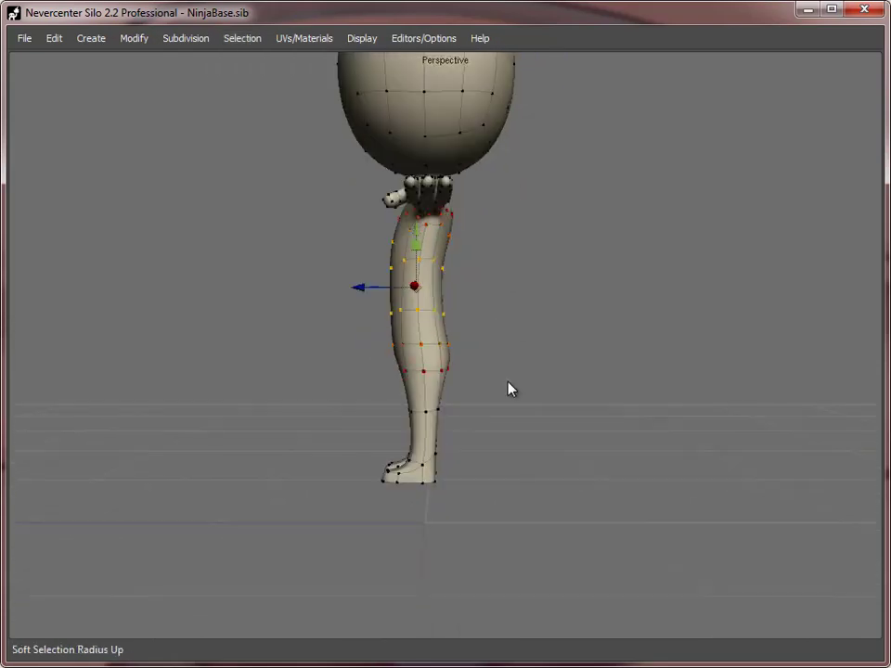
- Adjust the soft-selected torso area once more and turn off soft selection
scroll(590, 411, "up", 2)
left_click_drag(507, 382, 372, 492, "alt")
left_click_drag(502, 440, 488, 440)
left_click_drag(488, 440, 405, 409, "alt")
scroll(405, 409, "up", 3)
key("f")
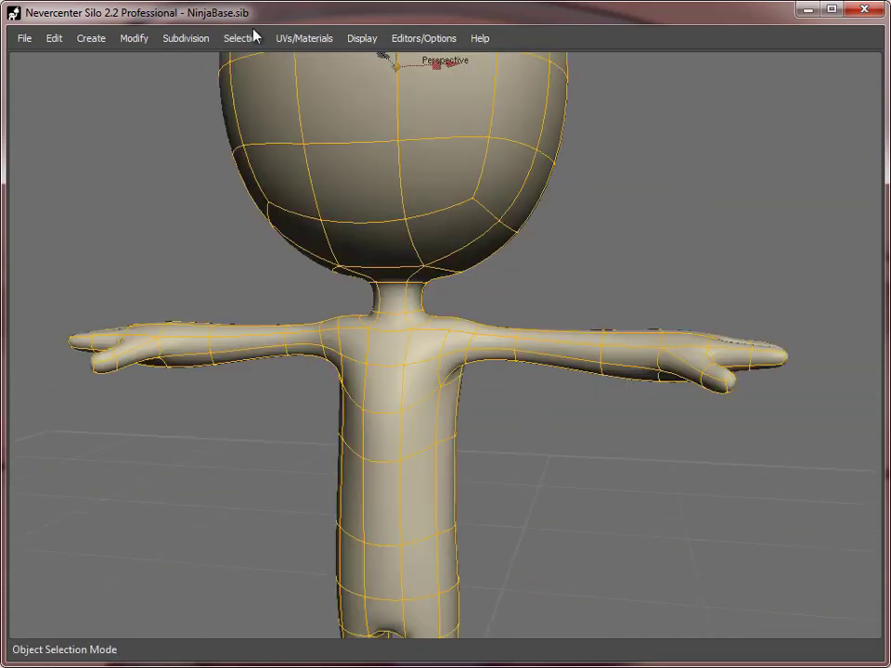
left_click(247, 37)
left_click(292, 197)
- Add an edge loop around the middle of the arm, between the upper-arm and forearm loops
left_click_drag(548, 367, 502, 388, "alt")
key("s")
double_click(505, 285)
right_click_drag(506, 289, 497, 267)
left_click(495, 260)
left_click_drag(495, 259, 419, 352, "alt")
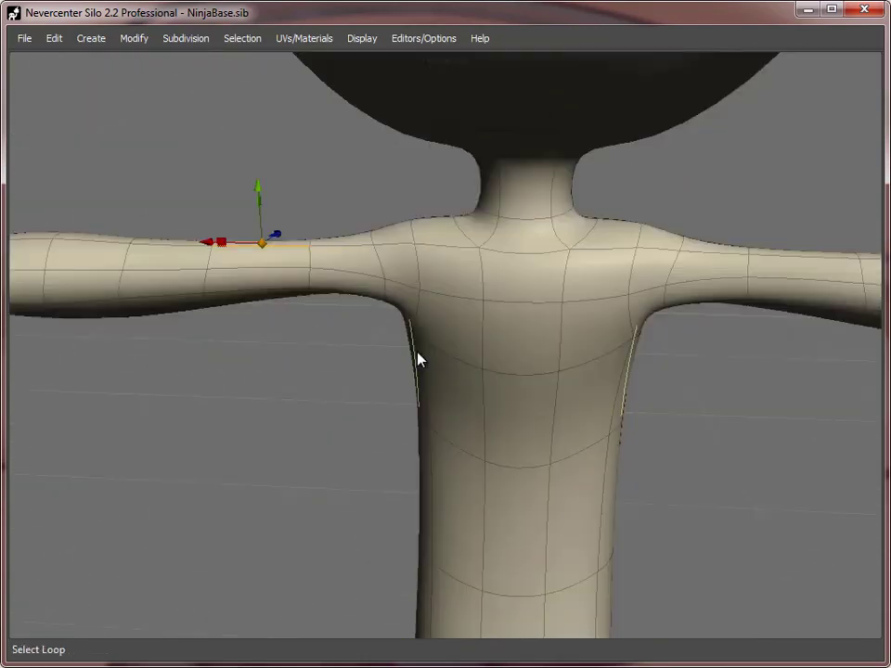
- Select the lower section of the torso and adjust it with the Scale manipulator
left_click(464, 234)
left_click_drag(541, 274, 612, 286, "alt")
key("d")
left_click(513, 257)
right_click(508, 261)
left_click(554, 570)
right_click_drag(554, 577, 484, 343)
key("s")
key("a")
key("r")
middle_click_drag(378, 457, 547, 356, "alt")
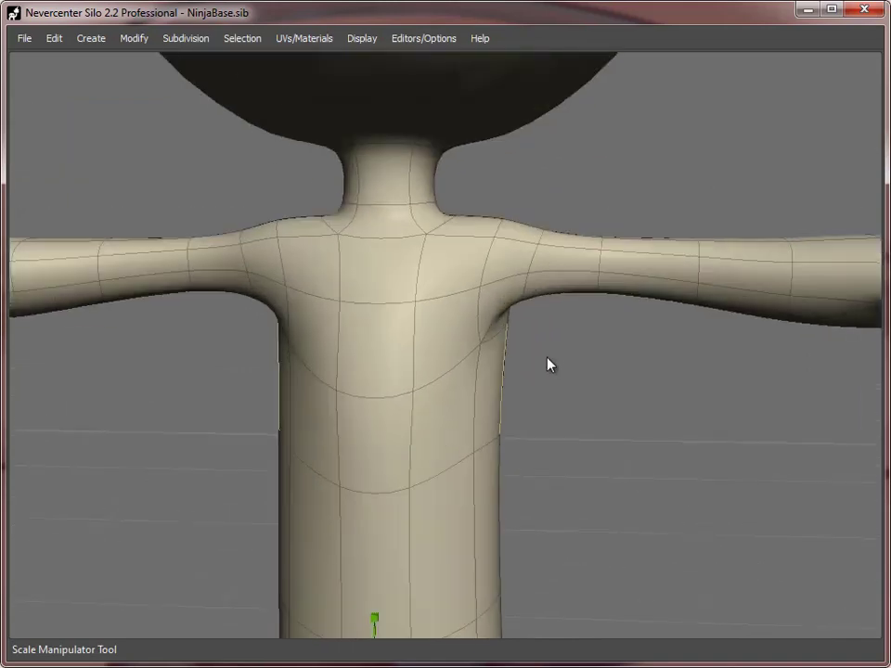
- Clear the selection and hide the wireframe to review the whole figure
left_click(420, 352)
key("w")
left_click(451, 292)
key("f")
scroll(605, 361, "down", 8)
right_click(504, 236)
mouse_move(588, 488)
left_click(710, 559)
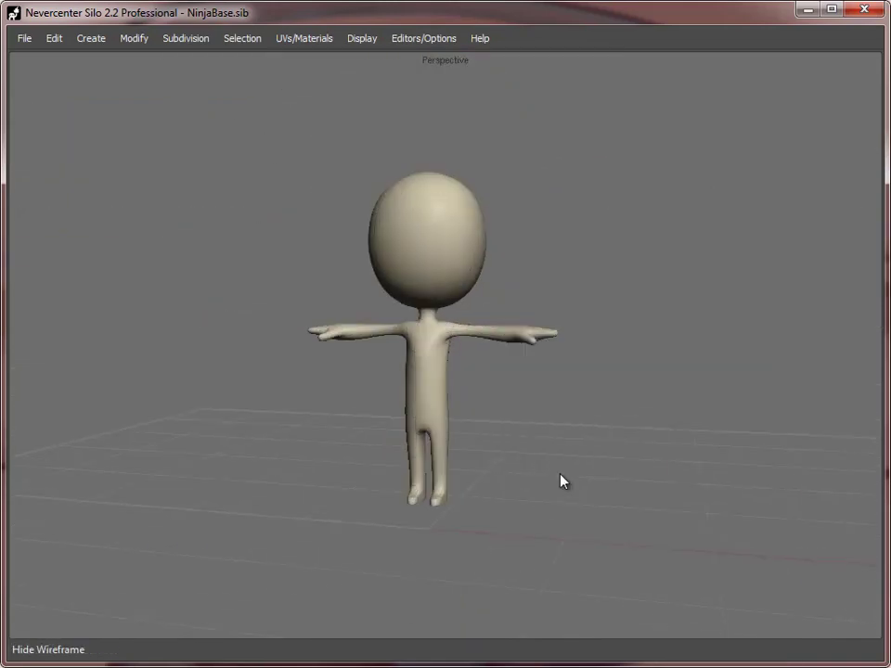
left_click_drag(560, 474, 635, 476, "alt")
- Select the edge loops around the thumb and the three fingers and bevel them into double joint loops
scroll(635, 476, "up", 8)
middle_click_drag(635, 477, 524, 419, "alt")
key("s")
left_click(435, 406)
left_click(596, 373, "shift")
left_click(642, 321, "shift")
left_click(658, 296, "shift")
key("alt+e")
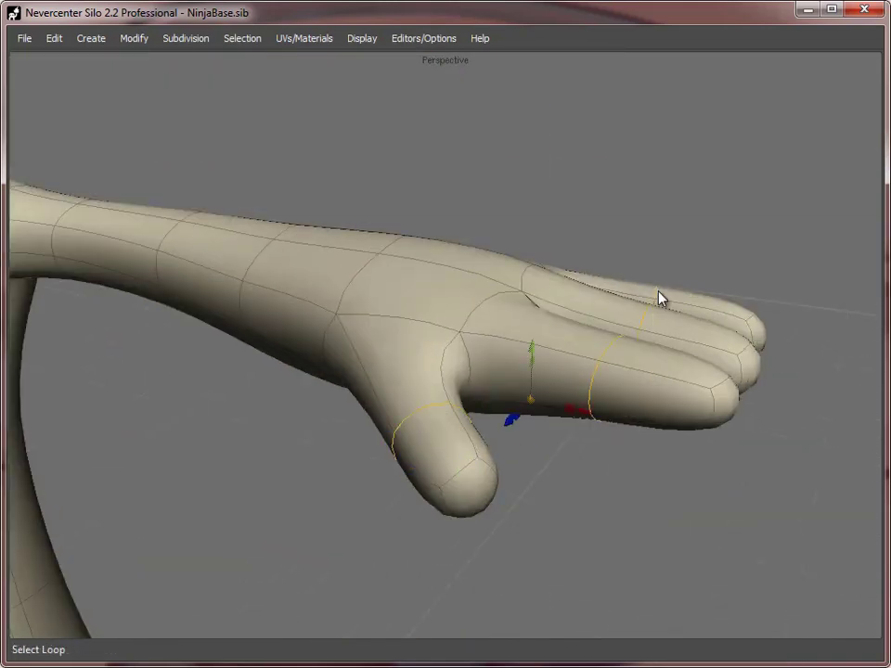
key("b")
- Select the edge loop running across the knuckles and around the base of the thumb and bevel it
left_click_drag(586, 507, 409, 534, "alt")
left_click(557, 290)
key("alt+e")
left_click_drag(581, 401, 424, 358, "alt")
key("b")
right_click_drag(425, 363, 452, 280)
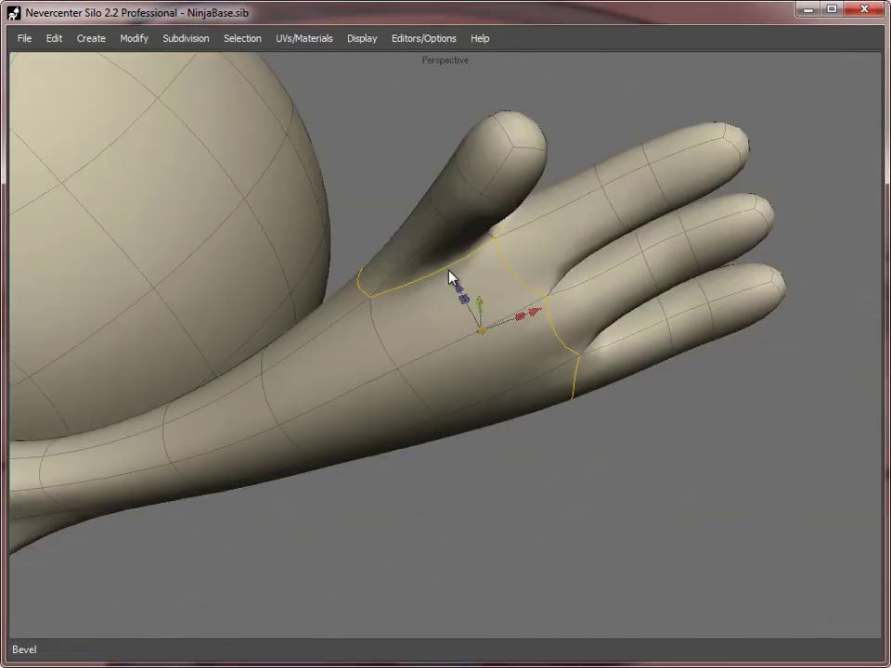
- Merge the selected short edges around the base of the thumb
right_click_drag(362, 326, 523, 312)
left_click_drag(522, 312, 548, 320, "alt")
left_click(127, 40)
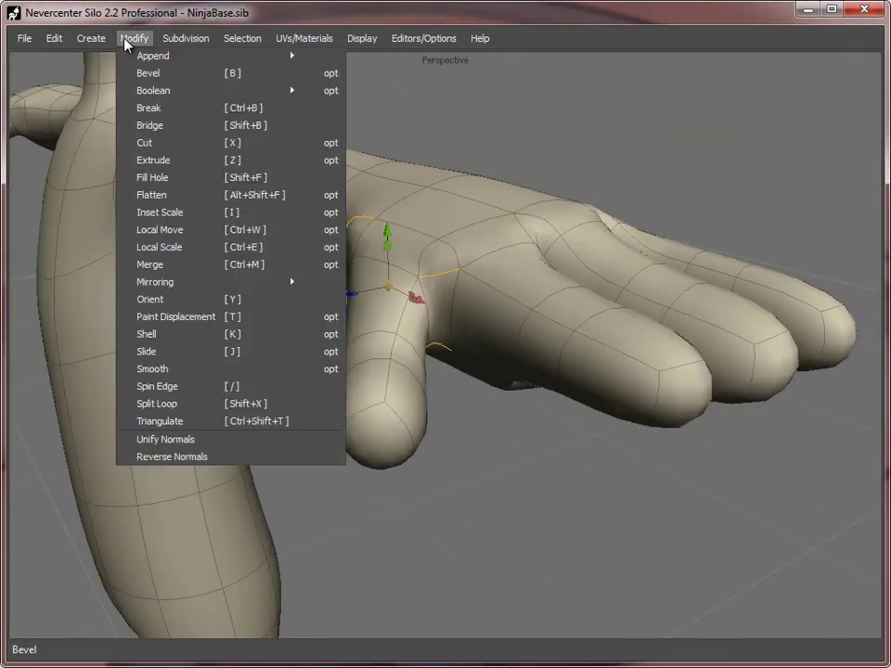
left_click(151, 265)
- Select the short edges in the webs between the fingers on both sides of the hand and merge them
left_click_drag(641, 270, 489, 334, "alt")
left_click(475, 318)
left_click(591, 331, "shift")
left_click_drag(576, 445, 520, 278, "alt")
left_click(438, 439)
left_click(600, 430, "shift")
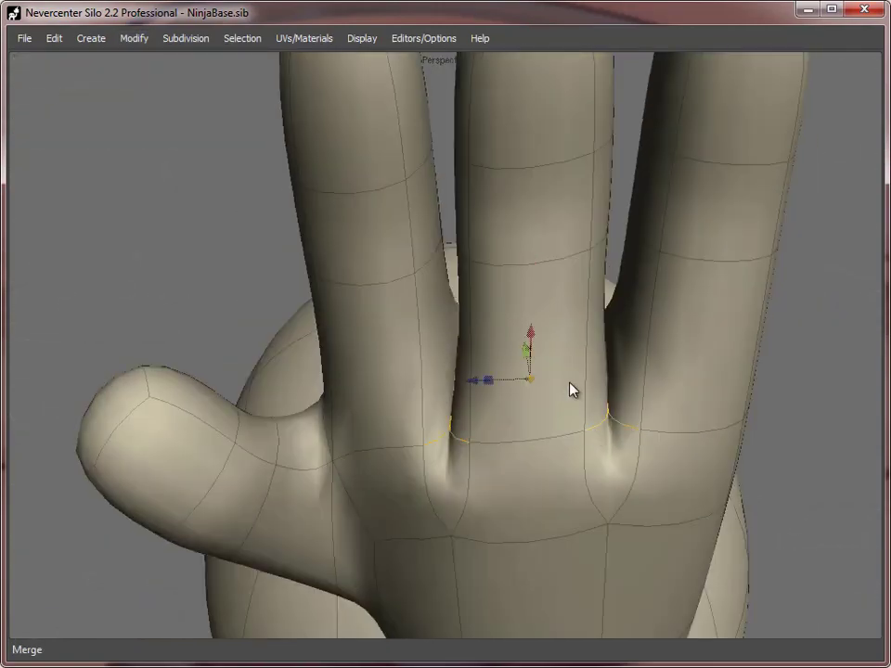
left_click(134, 39)
left_click(168, 266)
- Adjust the edges where the thumb and index finger join the back of the hand
left_click_drag(390, 372, 399, 307, "alt")
left_click(379, 277)
left_click_drag(375, 243, 432, 348, "alt")
key("shift+s")
key("a")
key("s")
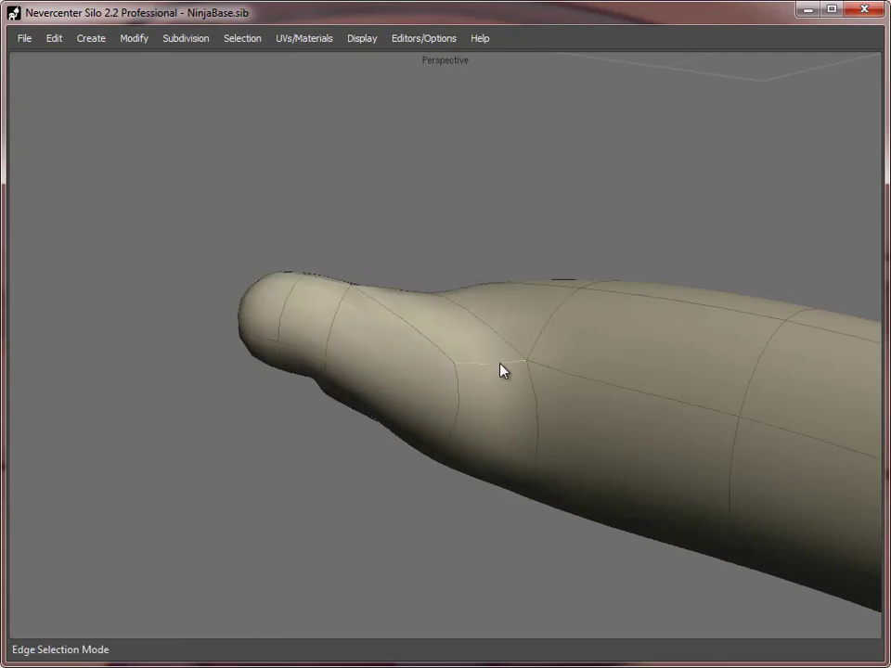
right_click_drag(502, 367, 607, 294)
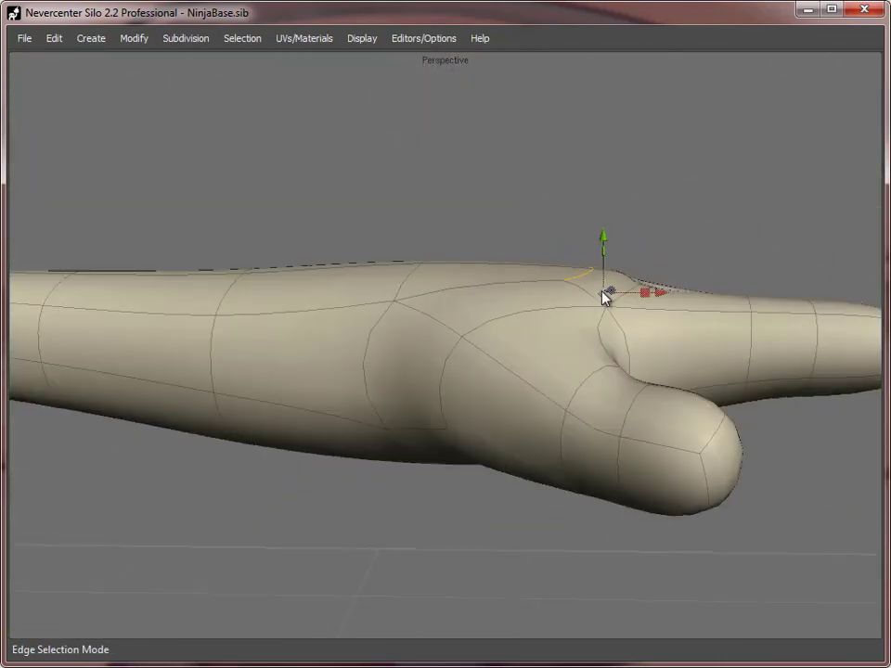
key("a")
- Select the edge loop around the hand near the knuckles and refine its edges and vertices
right_click_drag(382, 333, 569, 223)
key("s")
key("alt+e")
right_click_drag(585, 284, 567, 338)
key("a")
right_click_drag(714, 354, 436, 303)
key("s")
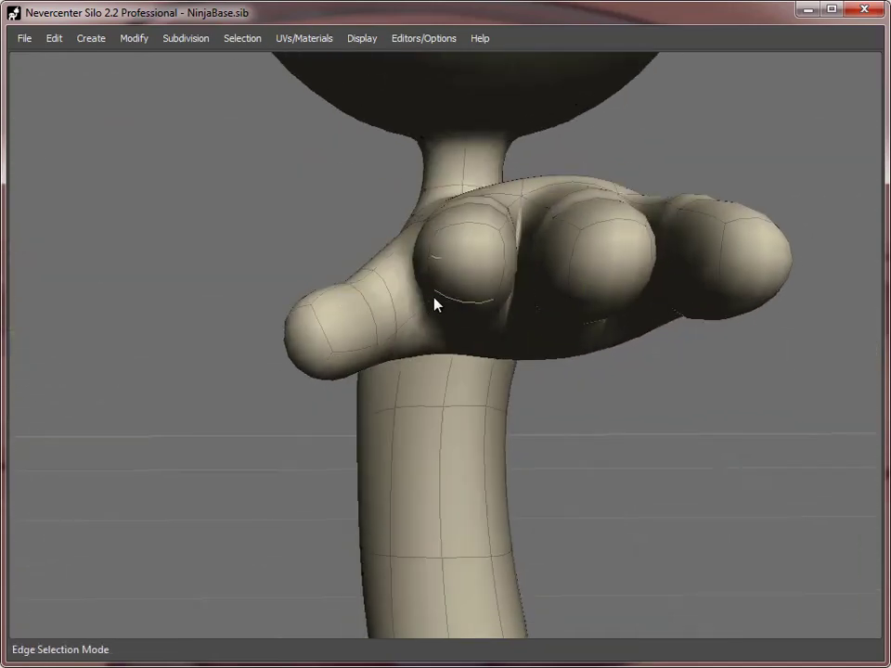
- Refine the edges at the base of the thumb and the faces on the underside of the hand
left_click(411, 320)
left_click(416, 220)
right_click_drag(418, 223, 477, 400)
key("d")
left_click(500, 313)
left_click(478, 399)
right_click_drag(416, 420, 557, 338)
- Select the edge ring at the outer finger's joint and scale it to narrow the joint
key("s")
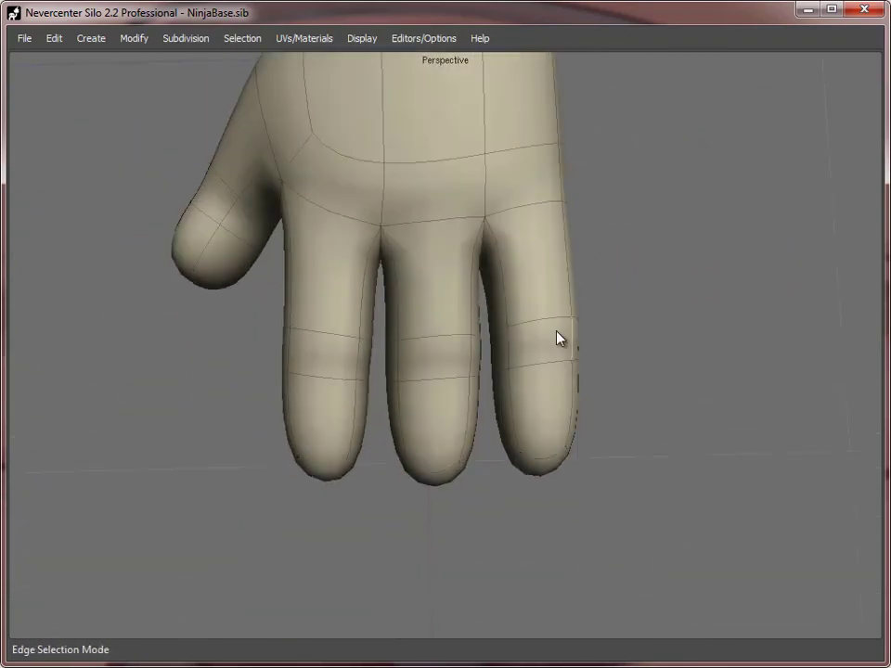
left_click(526, 356)
key("alt+r")
key("r")
left_click(515, 353)
key("alt+r")
left_click_drag(522, 354, 506, 356)
- Select the edge rings at the middle and index finger joints and scale each one narrower
left_click(471, 360)
key("alt+r")
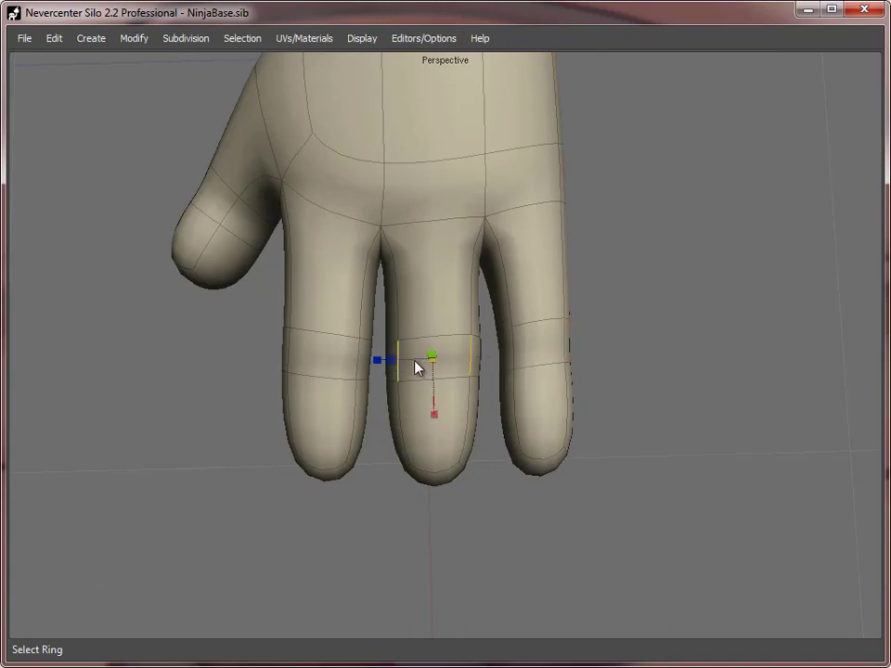
left_click_drag(416, 361, 398, 362)
left_click(369, 361)
key("alt+r")
left_click_drag(331, 357, 314, 357)
- Select the edge ring at the thumb's joint and scale it
right_click_drag(314, 356, 520, 417)
left_click(396, 388)
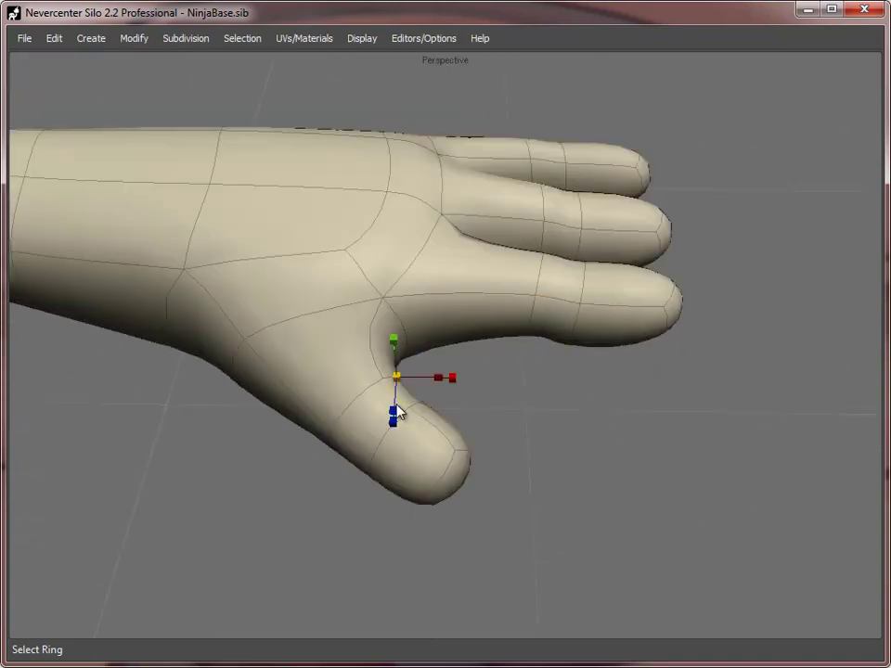
key("alt+r")
right_click_drag(454, 487, 492, 296)
- Move individual edges around the thumb's joint to reshape the thumb
left_click(418, 333)
key("w")
left_click(451, 347)
mouse_move(417, 332)
left_mouse_down()
mouse_move(439, 328)
mouse_move(409, 333)
left_mouse_up()
left_click(435, 434)
left_click_drag(413, 451, 382, 454)
- Select the face at the tip of the thumb and adjust it, and reposition a nearby thumb edge
key("d")
left_click(530, 405)
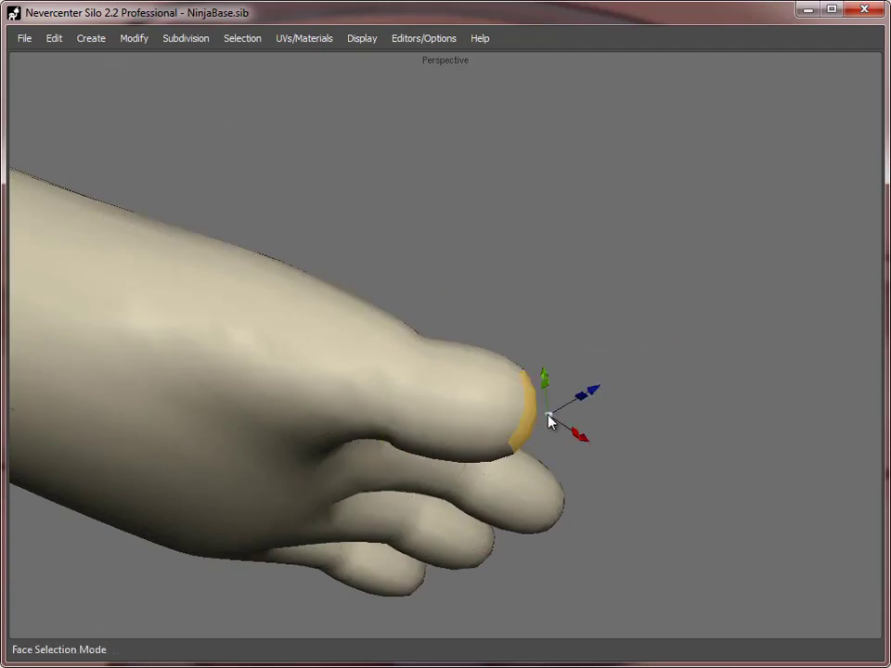
key("s")
left_click_drag(550, 416, 535, 368, "alt")
scroll(535, 367, "up", 2)
left_click(412, 344)
left_click_drag(431, 354, 413, 351)
scroll(415, 356, "down", 5)
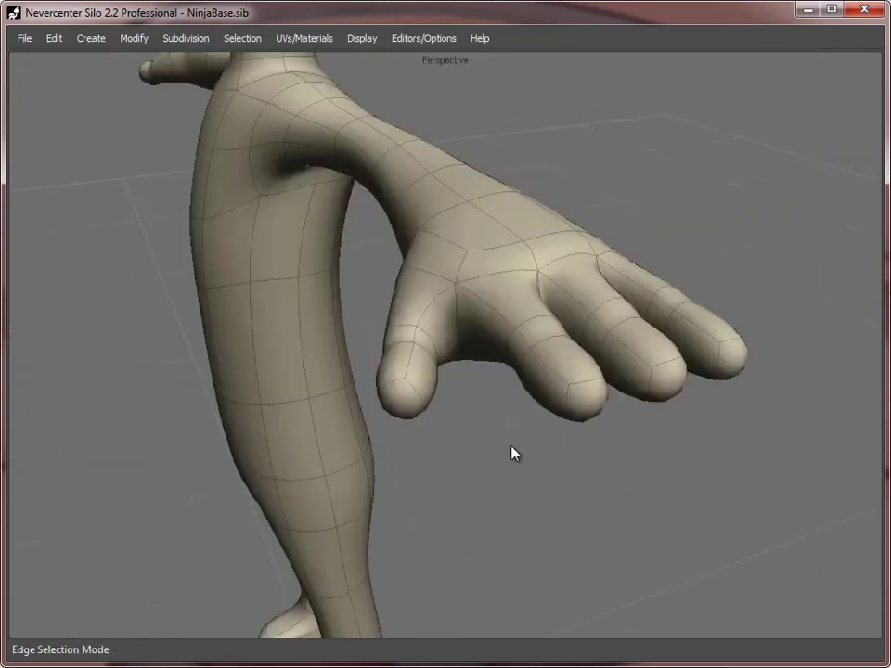
- Select the edges near the tips of the thumb and the three fingers and bevel them
left_click(436, 380)
left_click(639, 332, "shift")
left_click_drag(511, 449, 605, 409, "alt")
left_click(666, 304, "shift")
left_click(689, 281, "shift")
key("b")
- Insert an edge loop midway between the two elbow loops and scale it
right_click_drag(603, 413, 452, 258)
left_click(478, 256)
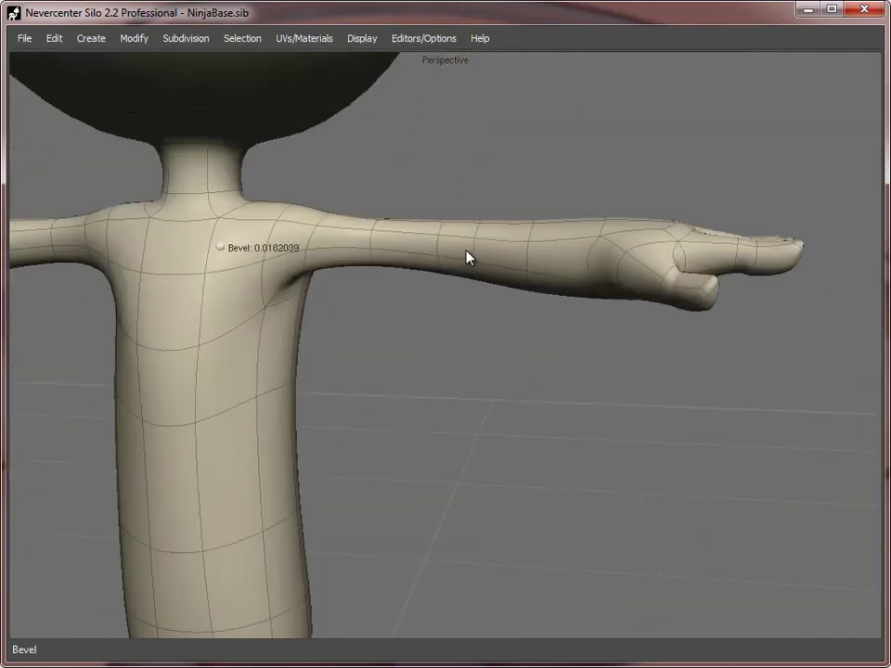
key("shift+x")
left_click(457, 253)
key("alt+e")
left_click_drag(458, 254, 409, 260, "alt")
scroll(409, 261, "up", 3)
left_click_drag(516, 215, 474, 276, "alt")
key("a")
key("s")
left_click_drag(409, 253, 416, 279, "alt")
left_click(448, 327)
key("r")
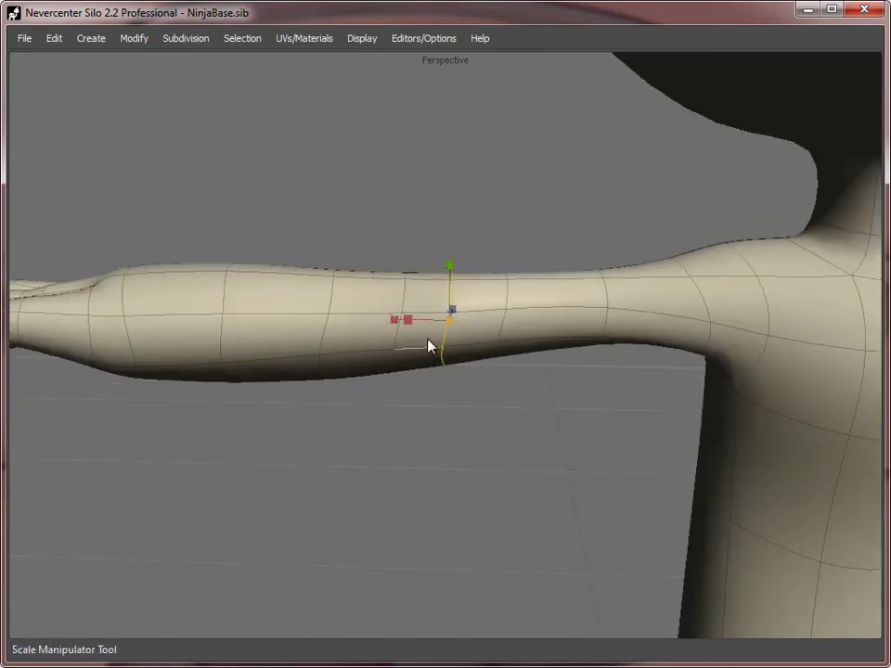
- Slide the elbow's edge loop on the upper-arm side toward the middle of the elbow
left_click(401, 333)
key("alt+e")
left_click(498, 322)
key("alt+e")
key("shift+s")
left_click_drag(479, 317, 468, 319)
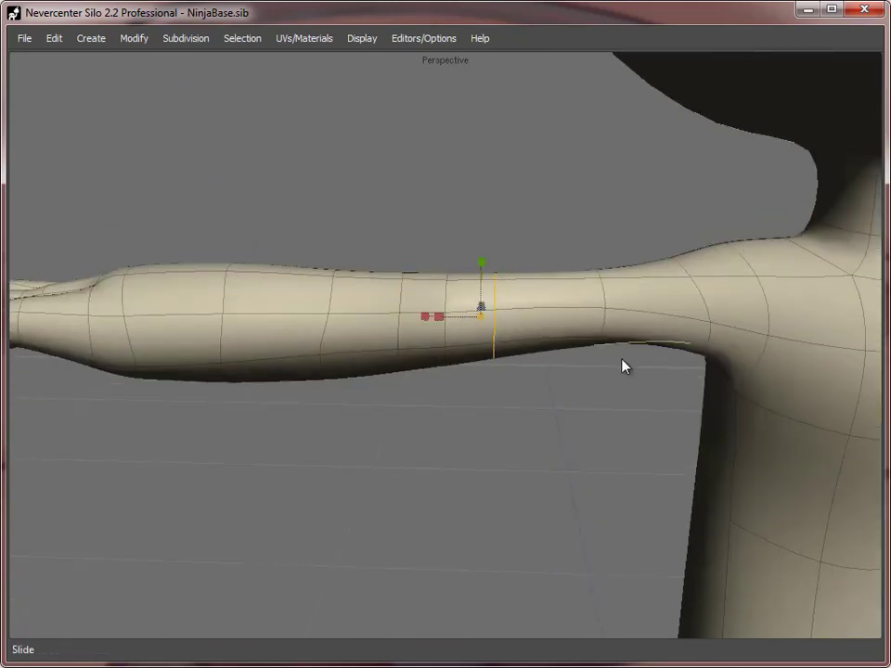
- Slide the edge loop in the middle of the upper arm along the arm
middle_click_drag(623, 361, 475, 338, "alt")
left_click(607, 303)
key("shift+s")
left_click_drag(607, 304, 644, 389)
key("w")
- Select the edge loop where the arm meets the shoulder and scale it along the front-to-back axis
right_click_drag(647, 396, 551, 228)
left_click(549, 228)
key("alt+e")
key("r")
left_click_drag(511, 256, 526, 256)
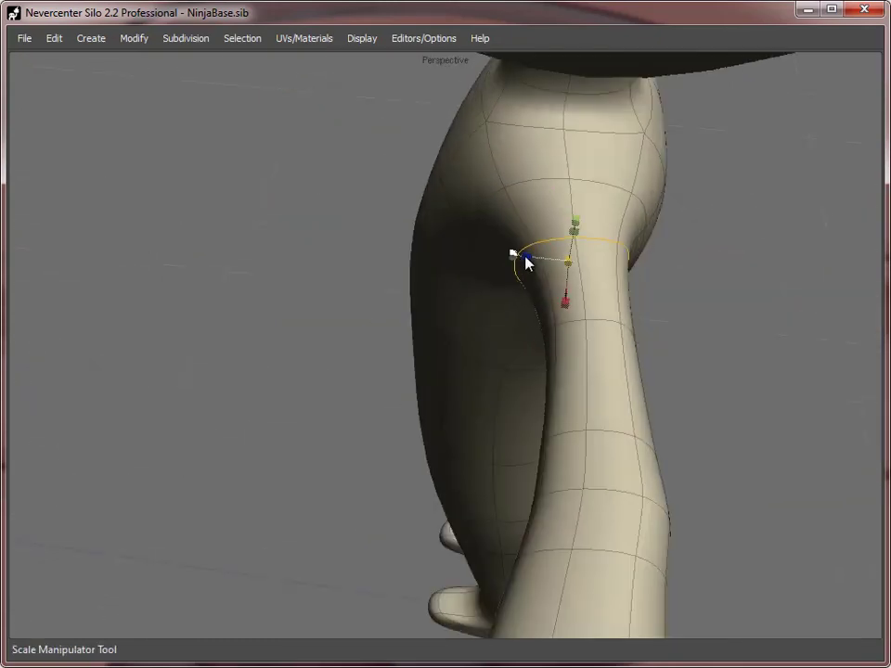
- Select the elbow loop on the upper-arm side and shift it slightly along the front-to-back axis
middle_click_drag(526, 256, 545, 137, "alt")
left_click_drag(545, 138, 483, 269, "alt")
left_click(481, 279)
key("alt+e")
key("w")
left_click_drag(433, 307, 437, 307)
- Select the edge loop in the middle of the forearm and delete it
double_click(459, 477)
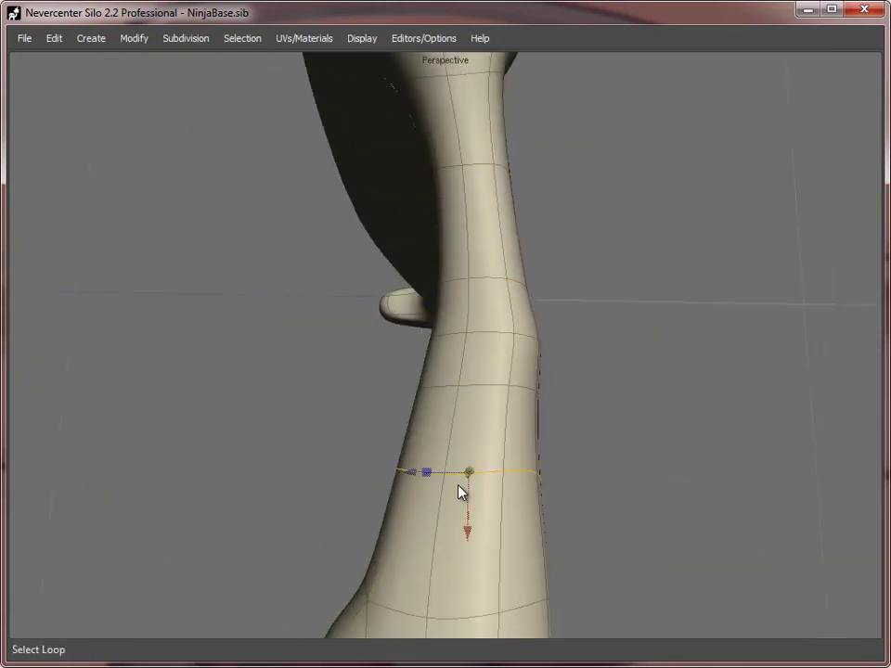
key("Delete")
left_click_drag(458, 485, 426, 500, "alt")
middle_click_drag(427, 500, 464, 371, "alt")
right_click_drag(465, 371, 426, 285, "alt")
- Slide the arm's edge loops around the elbow to adjust their spacing
double_click(485, 355)
left_click_drag(426, 285, 461, 360, "alt")
key("shift+s")
double_click(388, 359)
key("shift+s")
left_click_drag(388, 359, 317, 358)
left_click(452, 412)
- Scale down the edge loop on the upper arm and the loop next to the shoulder
right_click_drag(318, 358, 390, 325, "alt")
double_click(389, 314)
key("r")
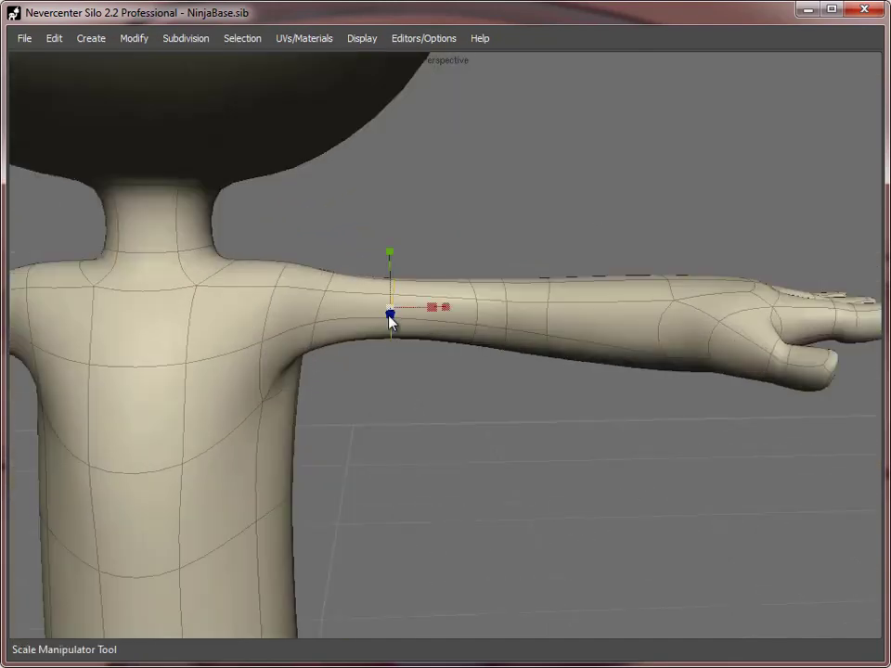
left_click_drag(389, 315, 371, 315)
double_click(317, 313)
left_click_drag(317, 313, 302, 314)
- Select each of the elbow's three edge loops in turn and scale it
double_click(484, 315)
left_click_drag(484, 314, 492, 348)
right_click_drag(492, 348, 461, 313, "alt")
double_click(461, 313)
left_click_drag(461, 313, 450, 314)
double_click(513, 315)
left_click_drag(514, 316, 492, 316)
- Box-select a group of arm vertices and rotate it slightly
right_click_drag(492, 320, 547, 395, "alt")
left_click_drag(548, 394, 601, 348, "alt")
key("a")
left_click_drag(601, 278, 371, 525)
key("e")
left_click_drag(487, 416, 469, 423)
key("w")
right_click_drag(411, 404, 579, 336)
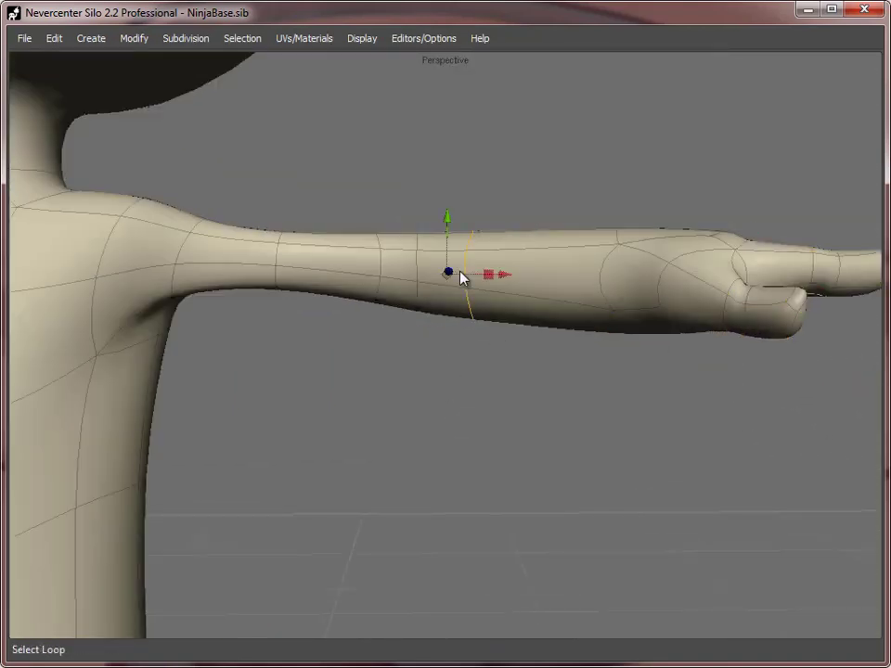
- Scale the elbow's forearm-side edge loop and adjust the vertices of the three elbow loops together
right_click_drag(451, 215, 446, 306)
key("r")
left_click_drag(446, 303, 455, 302)
double_click(464, 261)
left_click_drag(451, 262, 601, 363)
double_click(468, 215)
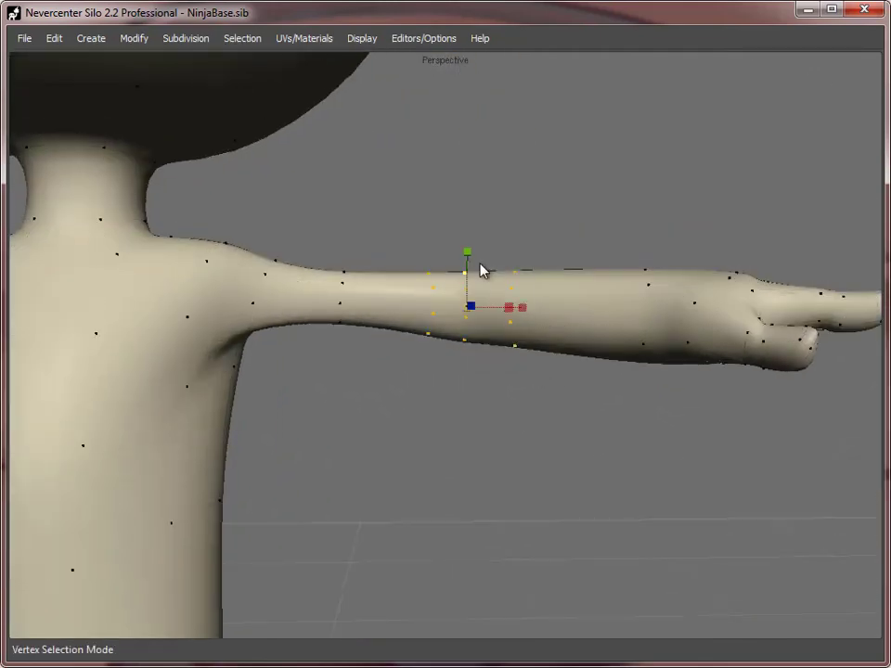
key("w")
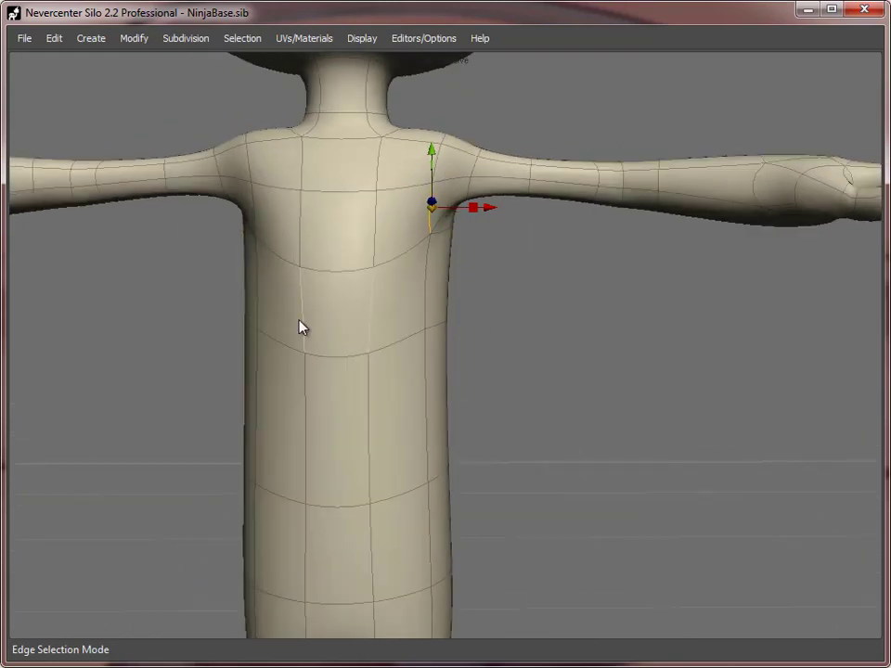
- Reshape the edges of the chest and delete the lower of the two closely spaced edge loops across it
left_click(301, 320)
key("shift+r")
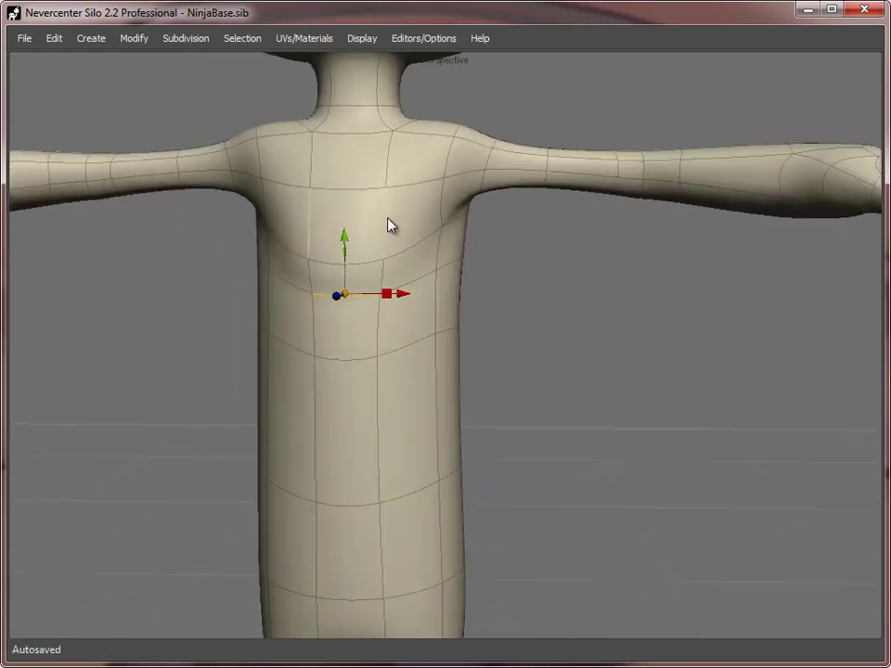
left_click_drag(390, 225, 433, 252)
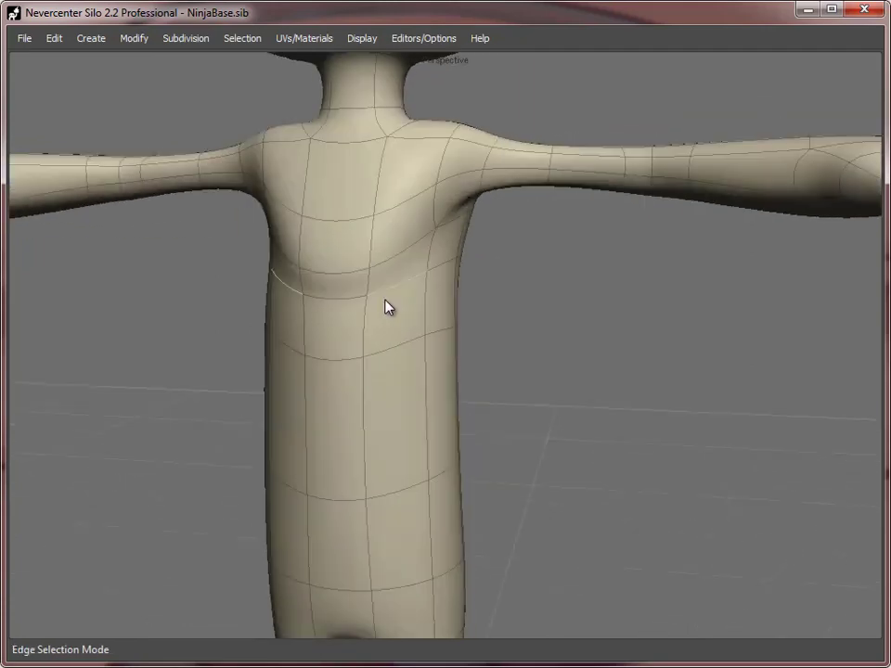
double_click(386, 299)
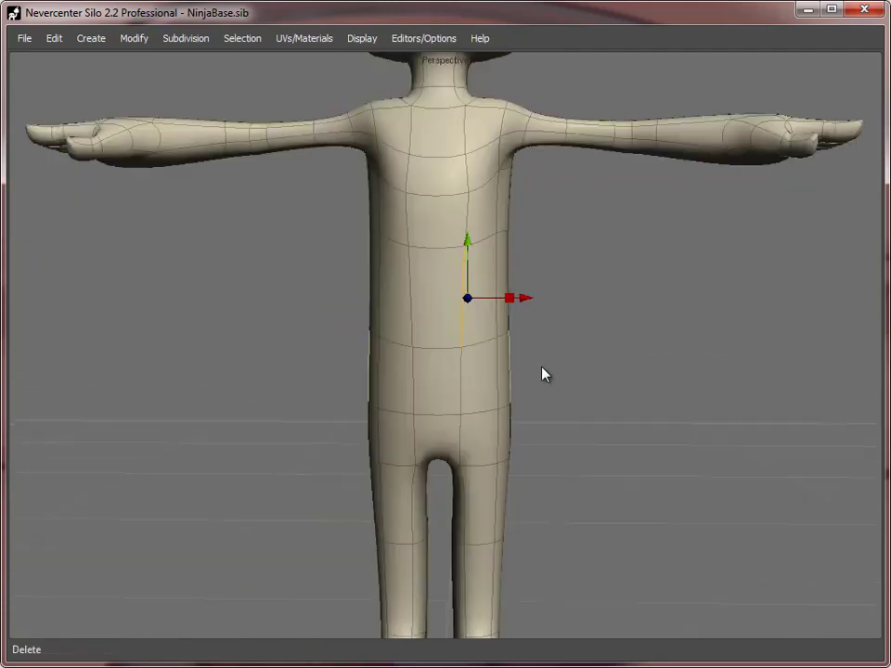
- Select the edge loop around the waist, scale it and move it up slightly
double_click(493, 348)
key("r")
key("w")
left_click_drag(438, 290, 441, 267)
- Box-select the vertices of the lower legs and feet, then scale and reposition them
left_click_drag(639, 586, 336, 464)
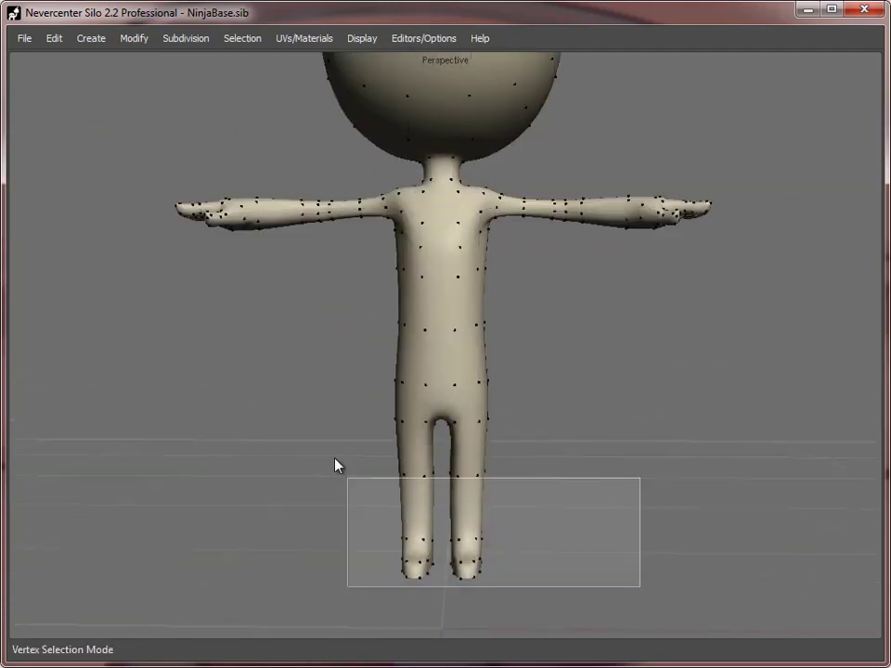
key("r")
key("w")
middle_click_drag(441, 458, 449, 434)
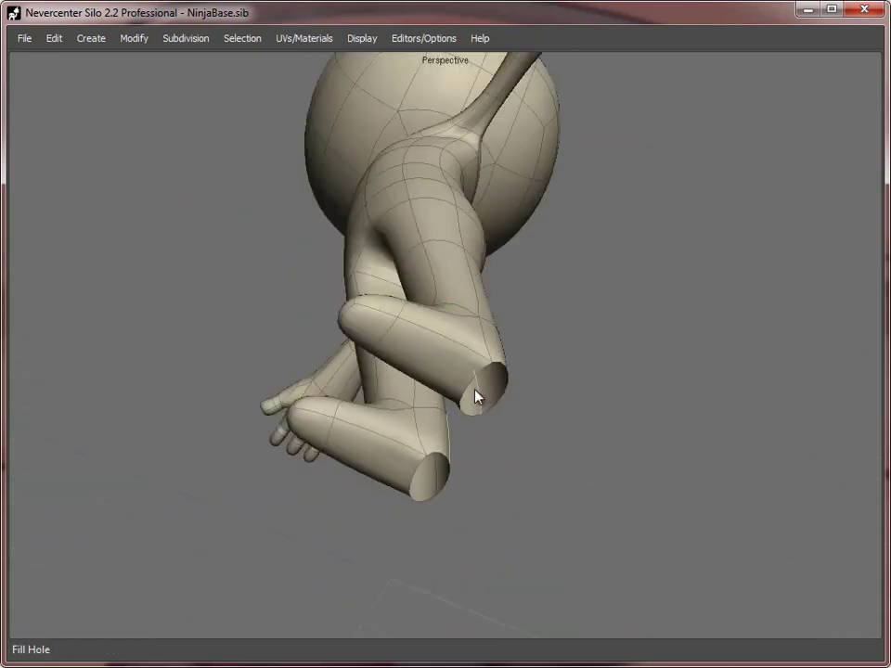
- Fill the open hole under the heel and bevel the edge loop around the sole
left_click(475, 398)
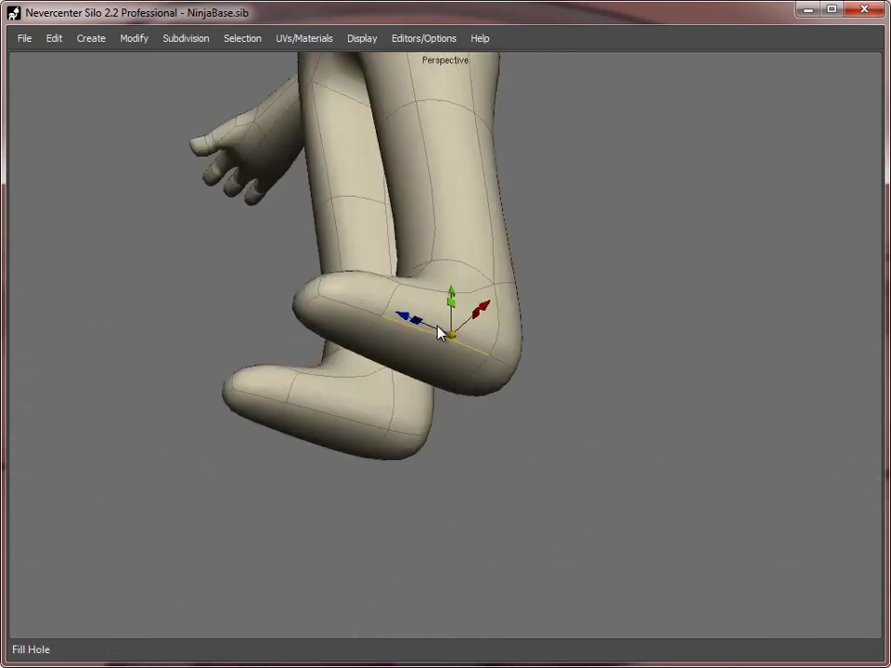
double_click(477, 394)
middle_click_drag(478, 399, 455, 464)
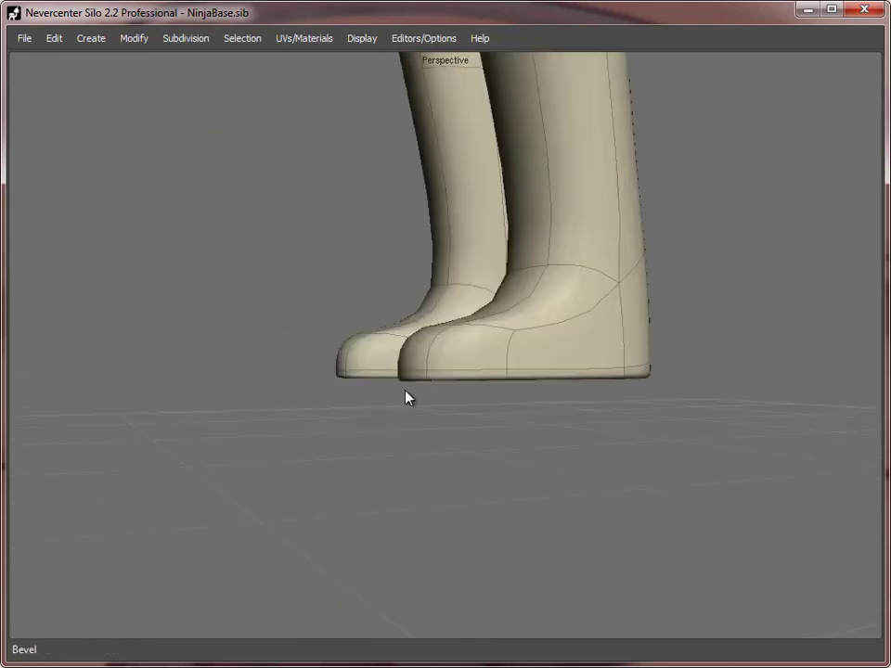
- Box-select the vertices at the tip of the foot and scale, rotate and move them to shape the toe
middle_click_drag(406, 396, 529, 420)
key("a")
left_click_drag(459, 476, 527, 370)
key("r")
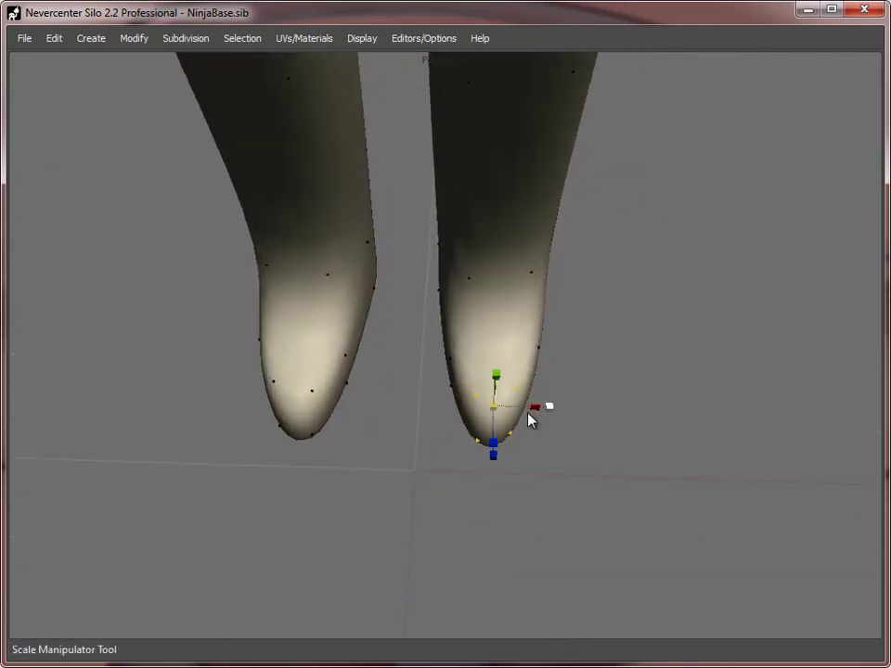
key("e")
key("w")
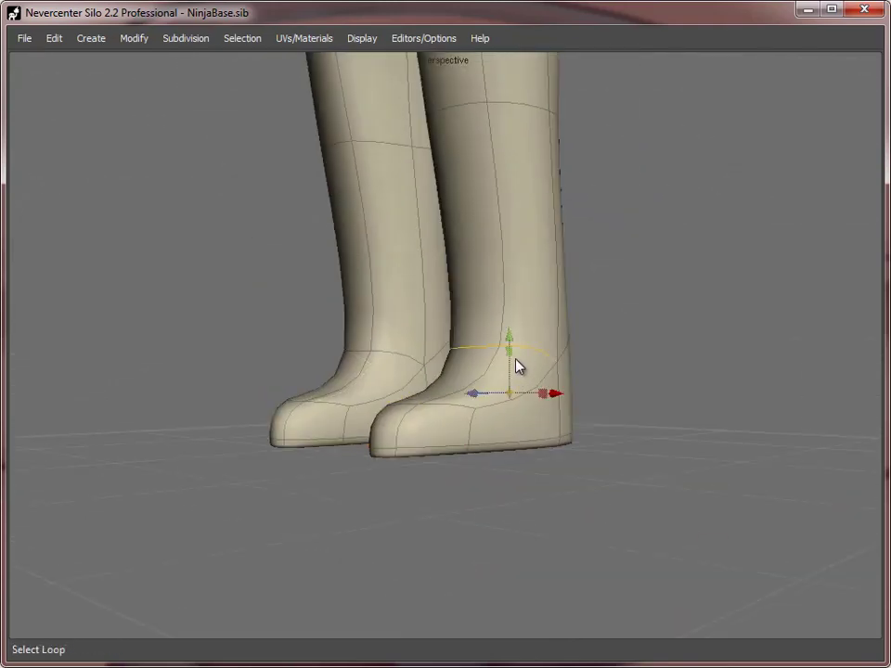
- Select the edge loop above the ankle, scale it down and move it up the leg
middle_click_drag(484, 368, 569, 424)
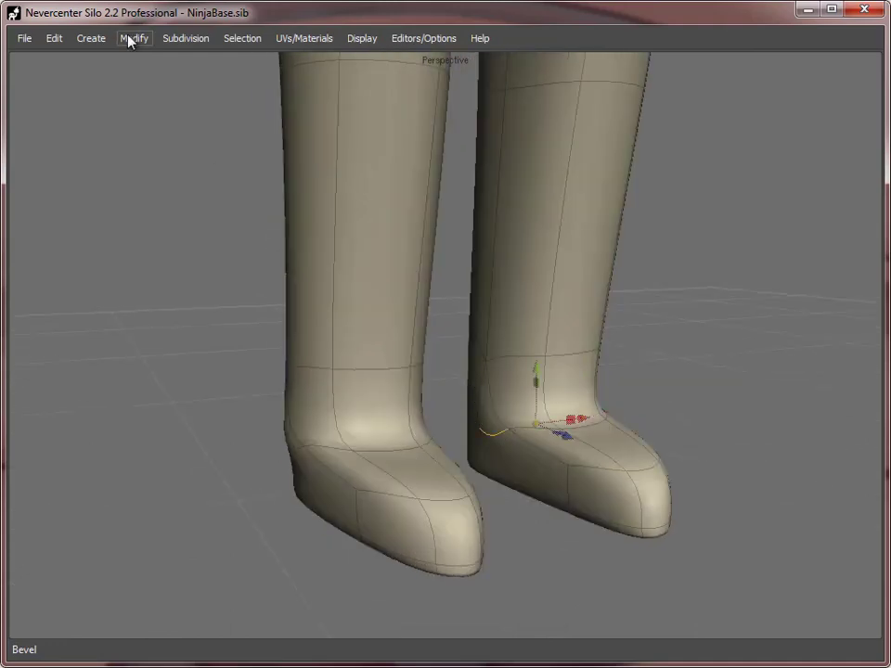
left_click(134, 38)
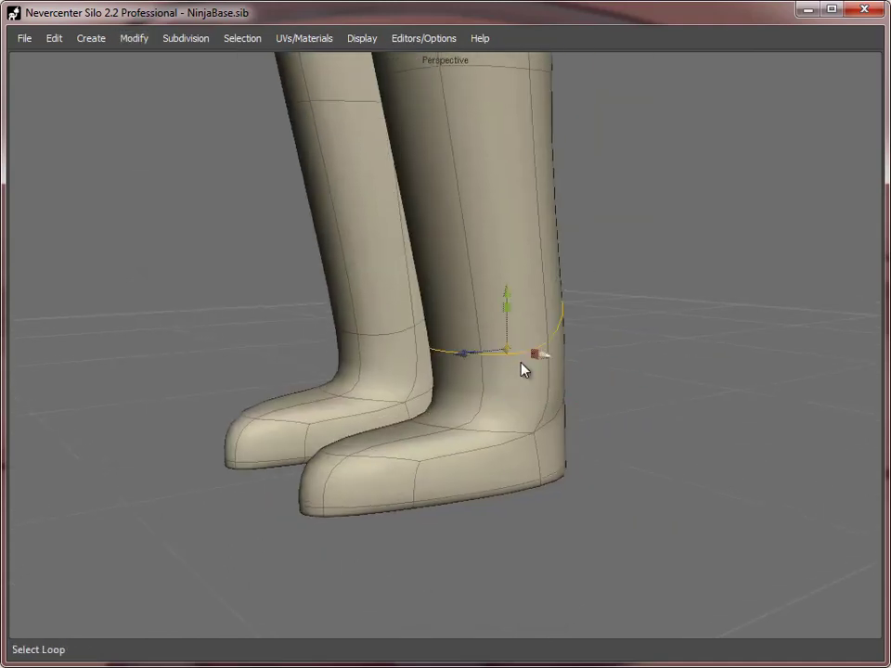
key("r")
left_click_drag(523, 370, 413, 358)
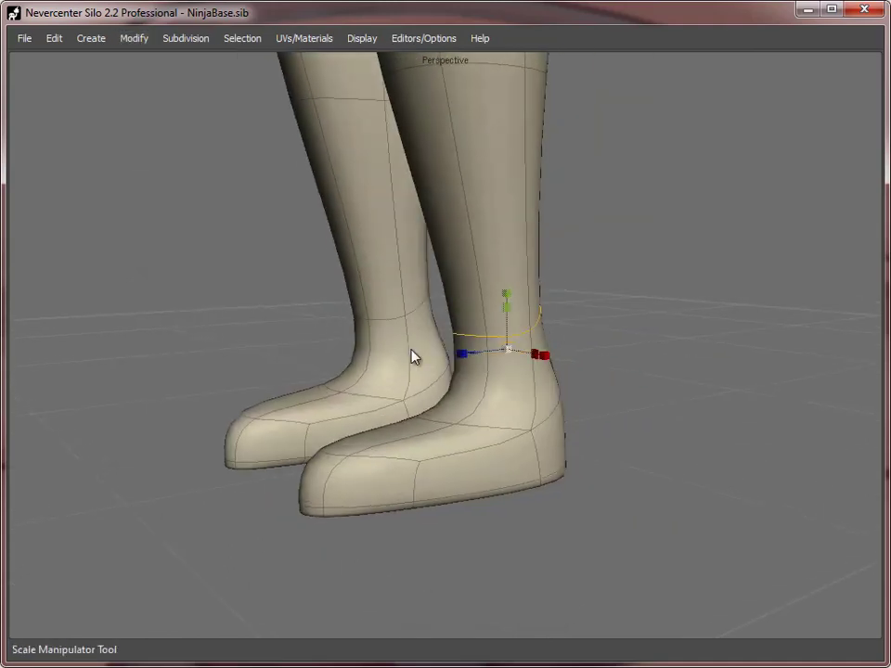
key("w")
left_click_drag(504, 292, 503, 245)
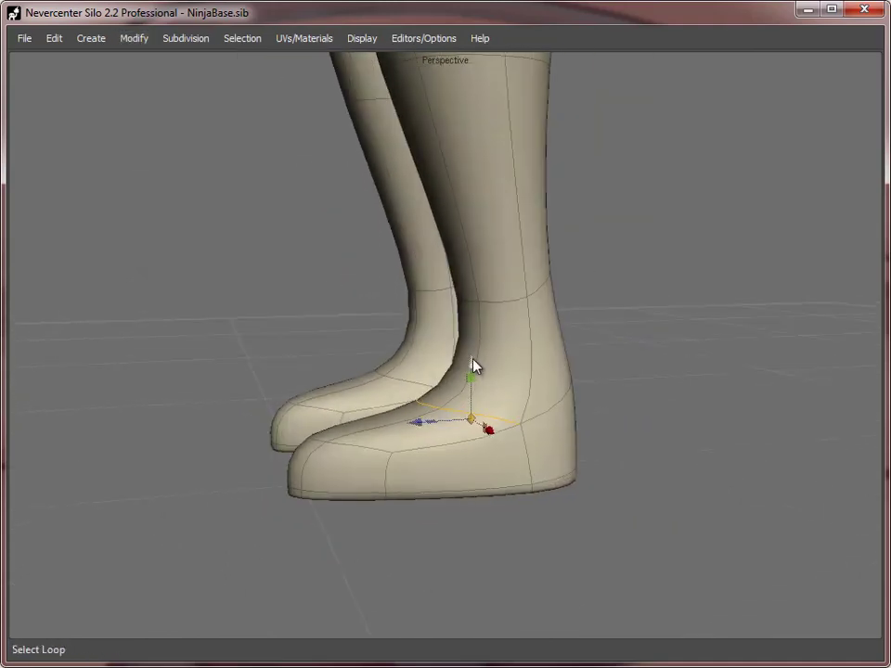
- Select the face at the back of the heel and move it slightly outward
middle_click_drag(474, 365, 445, 418)
left_click(448, 419)
left_click(447, 203)
left_click(450, 338)
left_click(451, 418)
key("d")
left_click(449, 486)
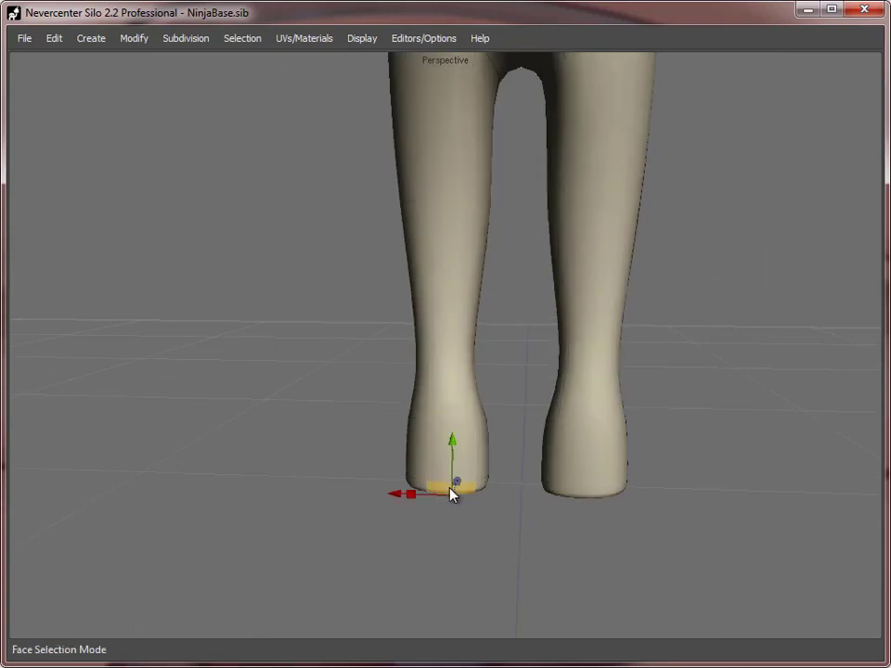
left_click(450, 455)
left_click_drag(396, 455, 391, 457)
- Lower the edge at the back of the ankle and shift a vertex at the foot sideways
key("s")
left_click(448, 339)
left_click_drag(447, 290, 447, 309)
middle_click_drag(447, 309, 433, 527)
key("a")
left_click(454, 484)
left_click_drag(515, 487, 524, 487)
- Select an edge loop around the leg and scale it
middle_click_drag(524, 487, 526, 387)
key("s")
double_click(525, 384)
key("r")
left_click_drag(469, 374, 489, 377)
- Bevel the edge loop at the top of the thigh and clean up the short edges beside the crotch
middle_click_drag(489, 377, 584, 394)
double_click(480, 231)
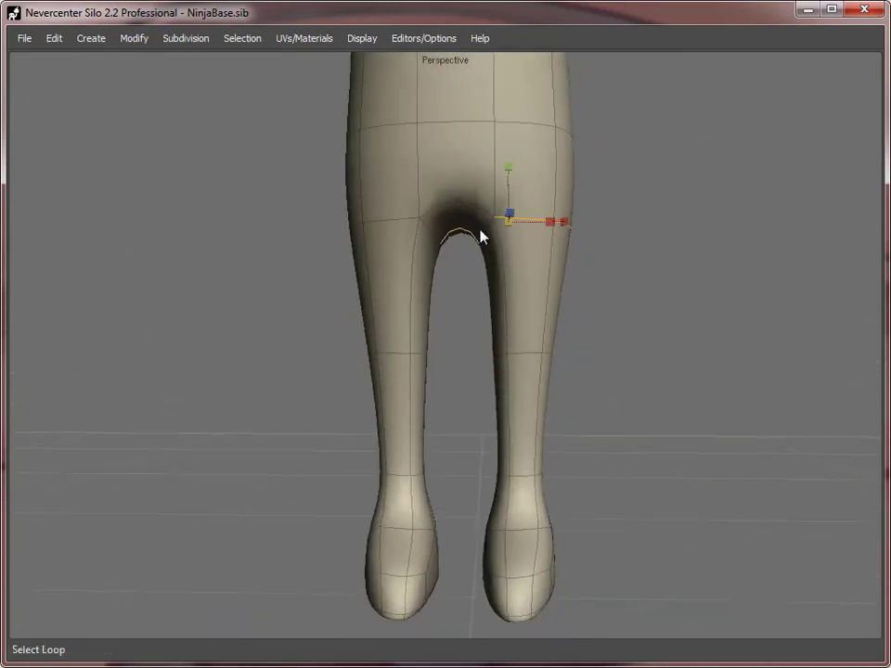
double_click(493, 228)
middle_click_drag(493, 228, 638, 278)
key("b")
left_click(475, 210)
middle_click_drag(475, 210, 246, 215)
left_click(525, 214, "shift")
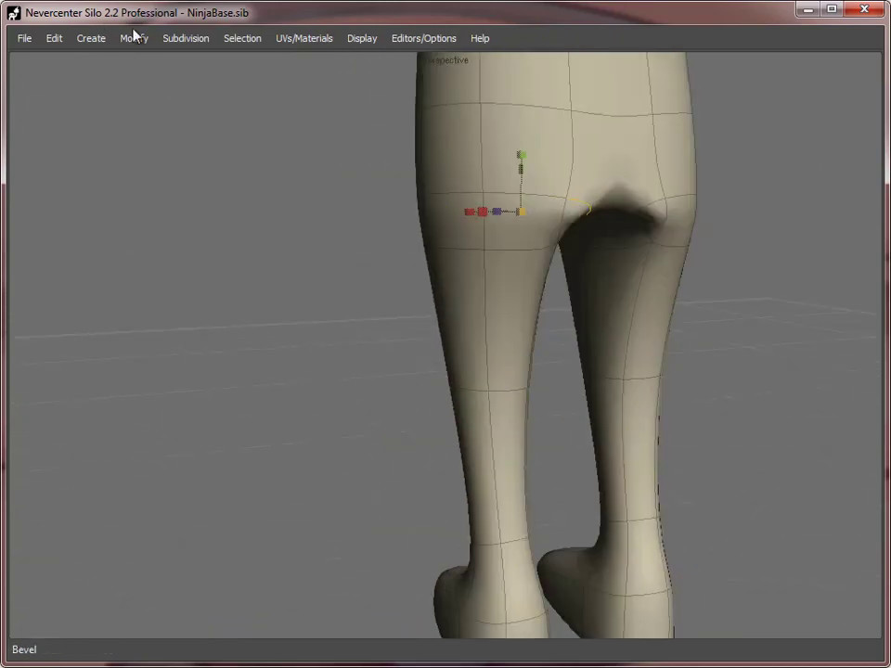
left_click(134, 38)
left_click(210, 266)
- Scale down the lower of the two edge loops at the top of the thigh
middle_click_drag(210, 266, 472, 271)
double_click(522, 296)
left_click_drag(541, 272, 518, 272)
key("w")
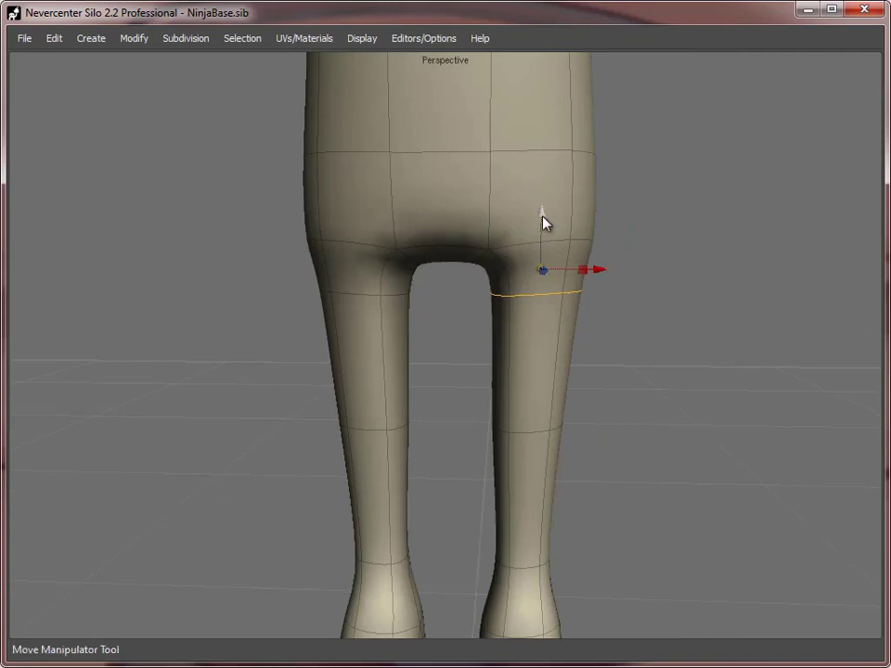
- Box-select the vertices at the top of the thigh and move them inward
key("a")
left_click_drag(478, 223, 604, 311)
left_click_drag(595, 255, 579, 257)
- Select the knee's edge loop, move it slightly inward and scale it
middle_click_drag(580, 257, 521, 353)
key("s")
double_click(518, 363)
left_click_drag(526, 357, 519, 357)
key("r")
left_click_drag(519, 357, 517, 357)
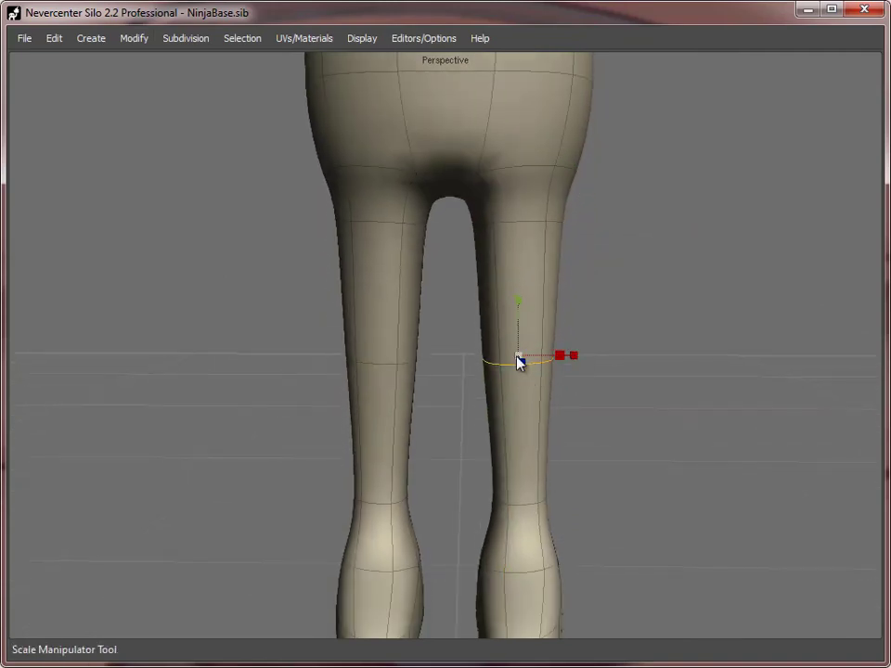
- Move the leg's edge loop at the knee slightly forward in the side view
middle_click_drag(517, 358, 489, 330)
key("w")
double_click(489, 329)
left_click_drag(463, 321, 458, 320)
- Select the two vertical edges on the outer side of the hip and move them slightly down
middle_click_drag(457, 262, 461, 325)
left_click(462, 263)
left_click(461, 214, "shift")
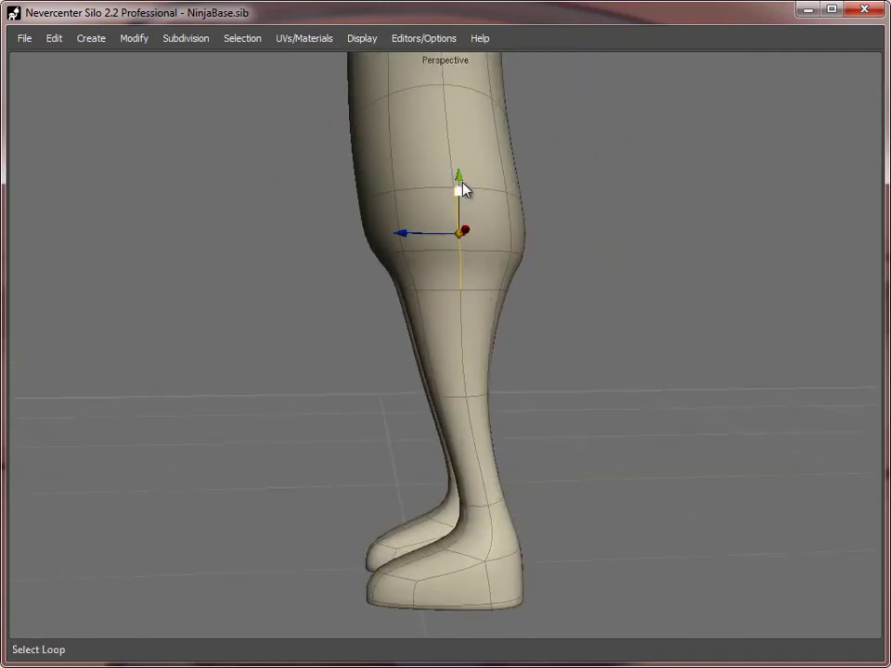
left_click_drag(460, 177, 461, 193)
middle_click_drag(460, 193, 580, 190)
- Select the edges across the pelvis above the legs and move them slightly down
left_click(568, 223)
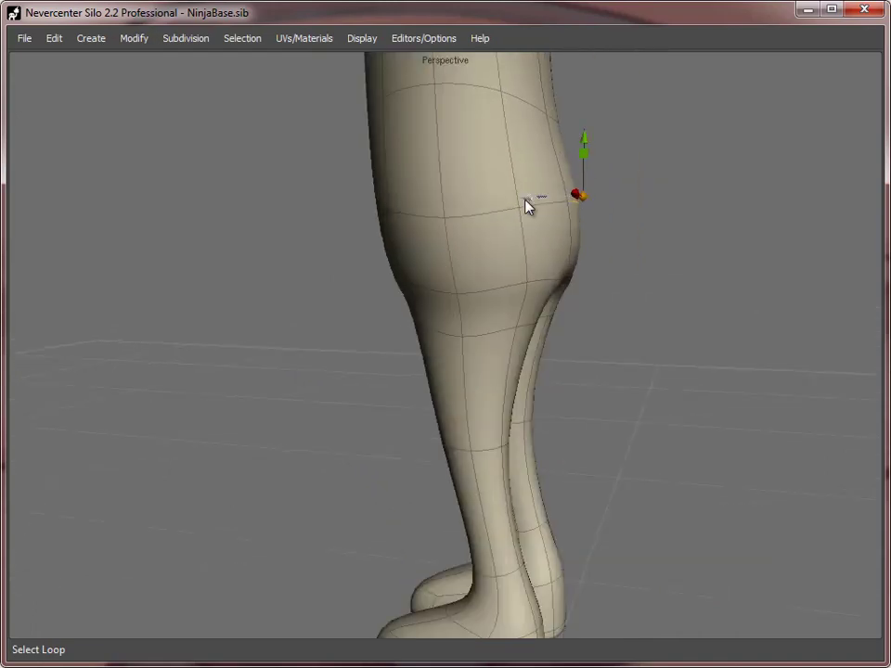
middle_click_drag(529, 204, 581, 259)
key("s")
key("d")
left_click(560, 218)
key("s")
middle_click_drag(559, 219, 489, 302)
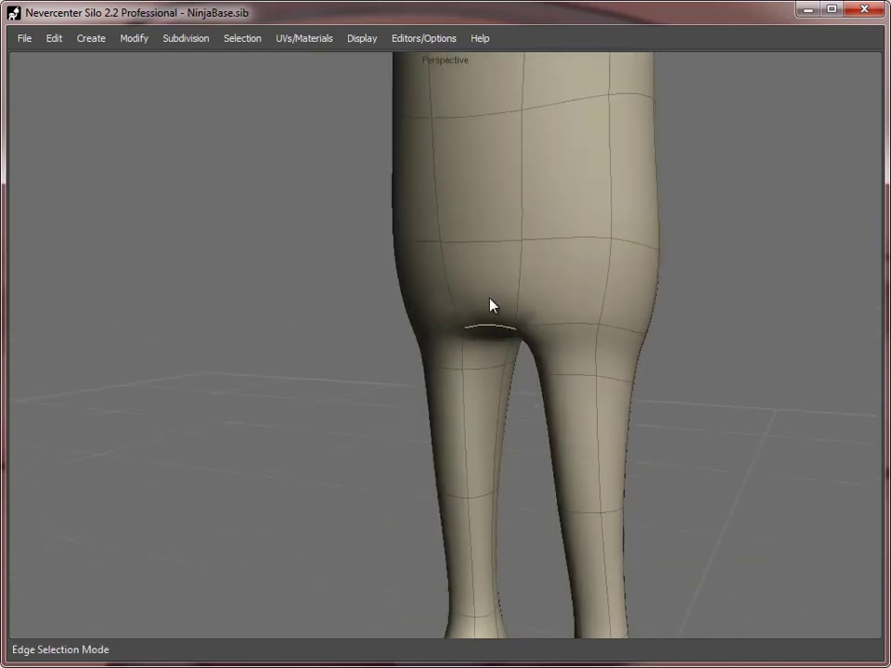
left_click(484, 243)
middle_click_drag(485, 246, 554, 230)
left_click(555, 230, "shift")
left_click_drag(509, 186, 509, 205)
- Select the edge at the underside of the pelvis near the crotch and move it slightly up
middle_click_drag(459, 265, 399, 307)
left_click(466, 333)
middle_click_drag(615, 362, 465, 250)
left_click(515, 279)
left_click_drag(510, 230, 510, 217)
left_click(696, 283)
- Select the edge loop around the upper thigh and scale it down from front to back
middle_click_drag(710, 214, 612, 269)
double_click(567, 327)
key("r")
left_click_drag(507, 302, 525, 300)
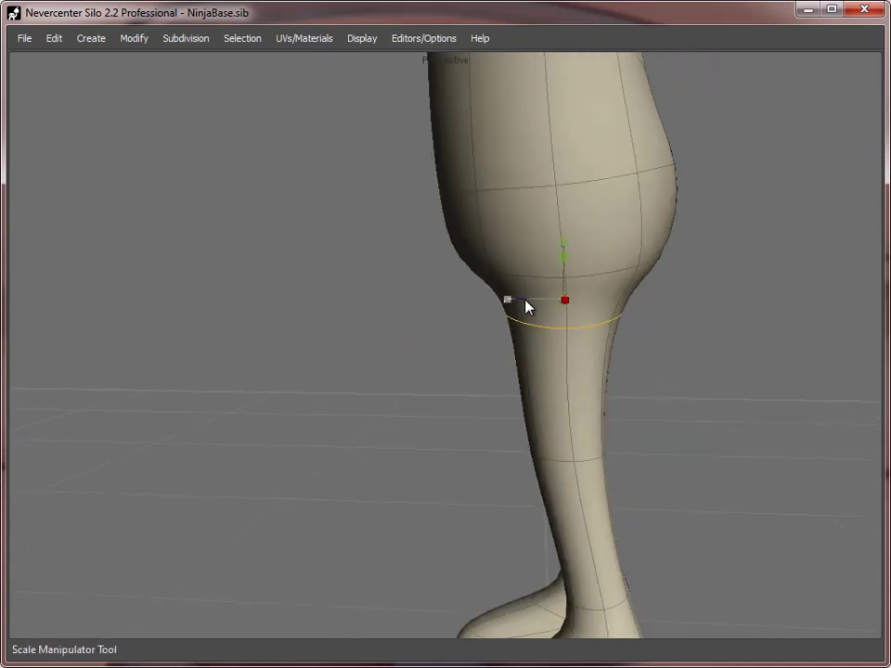
- Bevel the knee's edge loop and split an additional loop through the new band of faces
double_click(595, 463)
key("b")
left_click_drag(595, 463, 608, 463)
key("shift+x")
middle_click_drag(609, 463, 557, 390)
- Select the face at the front of the knee and move it slightly down
key("d")
left_click(517, 334)
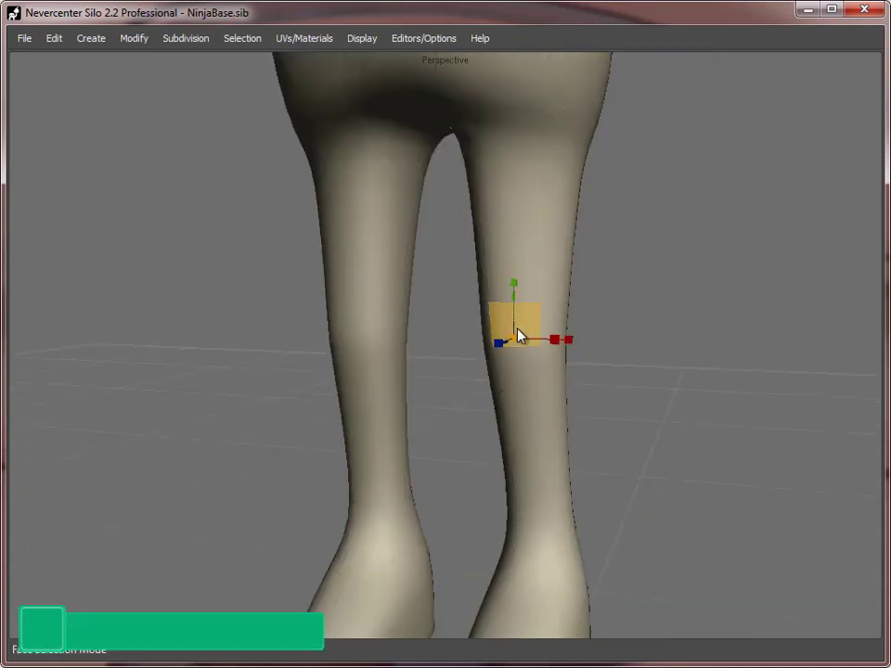
key("w")
left_click_drag(515, 292, 517, 302)
- Select the edge loop just below the knee, move it slightly backward and rotate it to follow the shin
middle_click_drag(517, 302, 594, 320)
double_click(576, 399)
left_click_drag(512, 366, 519, 366)
key("e")
left_click_drag(583, 304, 573, 310)
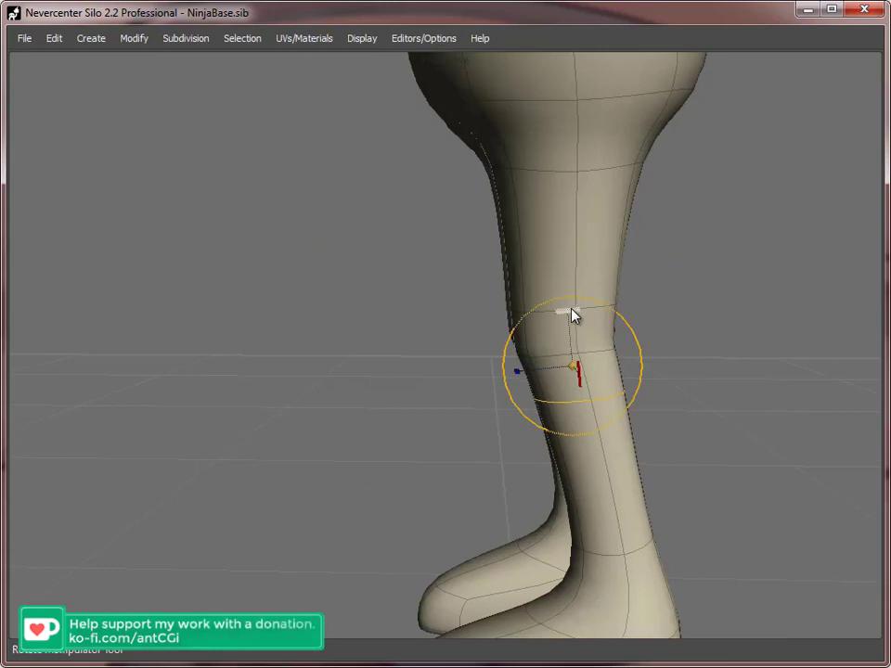
- Select the vertical edges at the front of the knee and move them slightly down
key("w")
middle_click_drag(510, 367, 556, 376)
key("s")
left_click_drag(540, 337, 502, 339)
left_click_drag(514, 290, 515, 294)
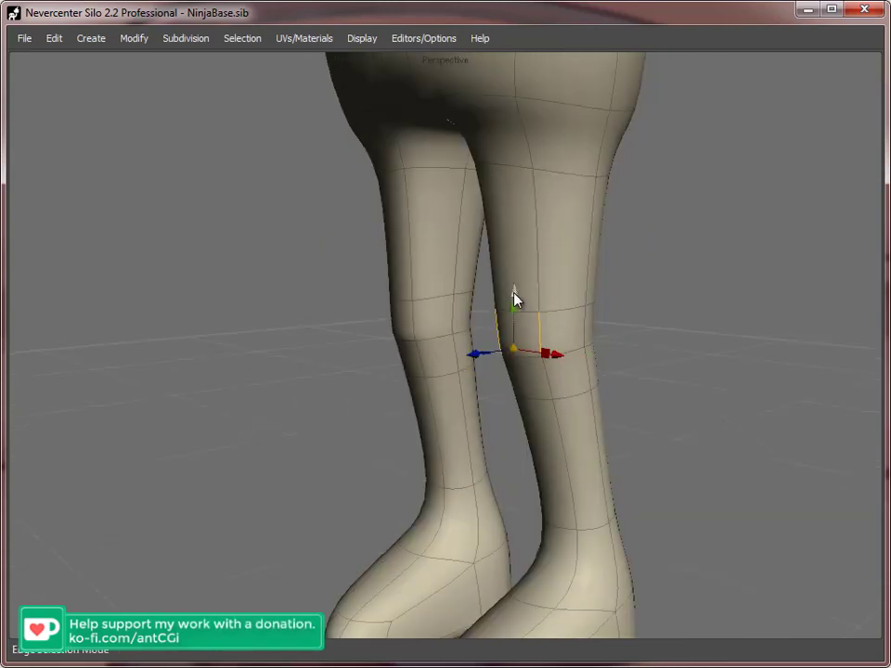
- Select the front edges at the ankle and on top of the foot and move them slightly inward
middle_click_drag(516, 294, 557, 437)
left_click(588, 519)
middle_click_drag(589, 519, 687, 506)
left_click(533, 469)
middle_click_drag(534, 469, 553, 475)
left_click(541, 385, "shift")
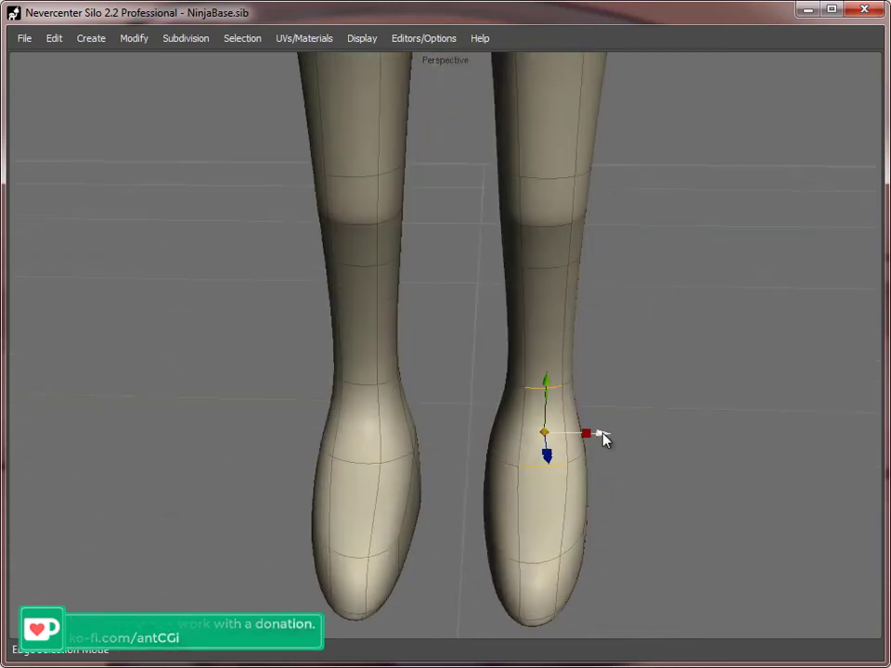
left_click_drag(602, 434, 597, 433)
- Box-select the vertices at the tip of the toe and scale them sideways
left_click(545, 467)
key("r")
left_click(545, 560)
key("a")
middle_click_drag(546, 557, 546, 487)
left_click_drag(546, 493, 501, 417)
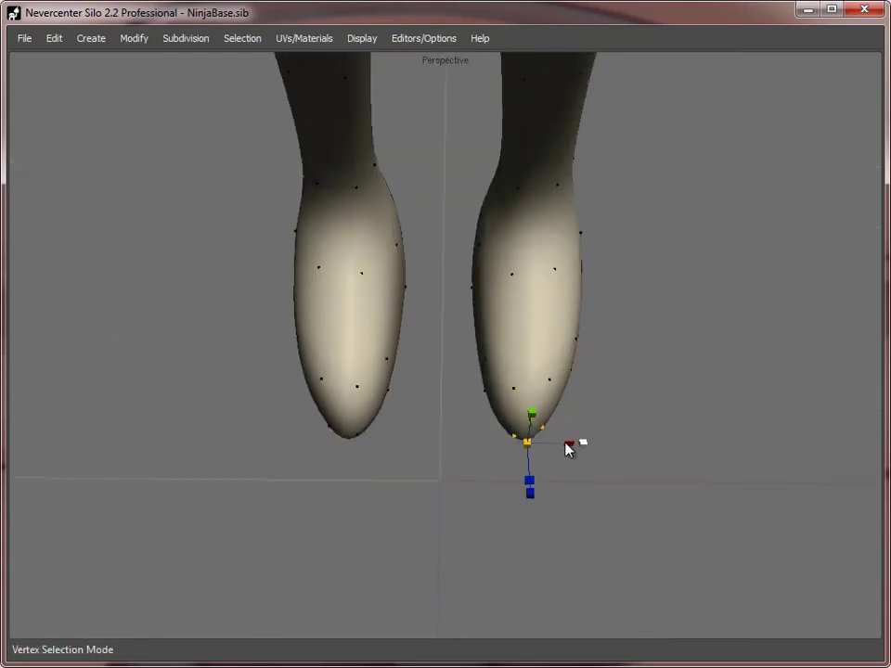
- Apply Smooth to the front of the foot and move the edge along the toe's side slightly down
key("s")
middle_click_drag(568, 448, 444, 418)
left_click(496, 390)
key("w")
right_click(436, 401)
left_click(696, 449)
middle_click_drag(694, 446, 501, 408)
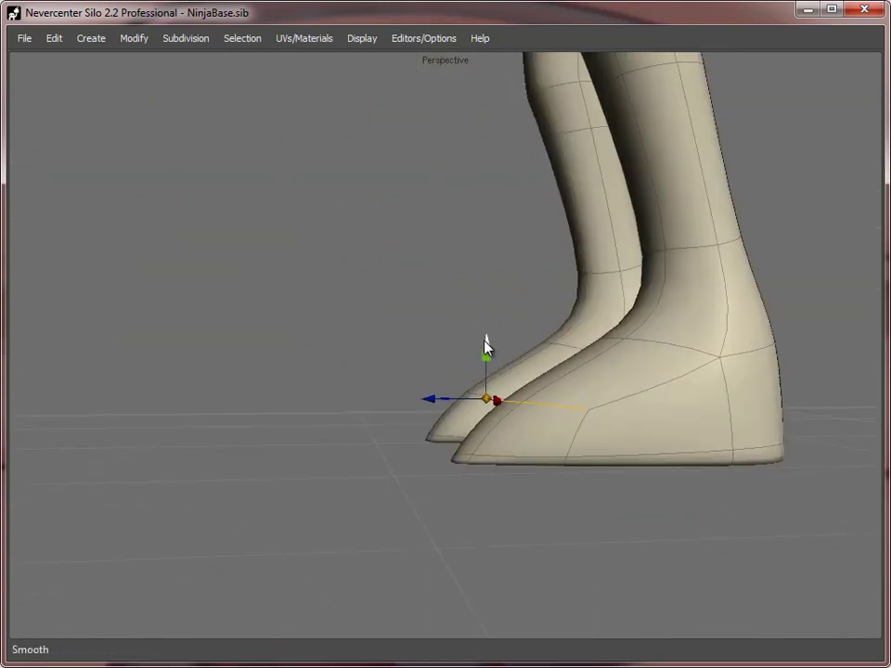
left_click_drag(486, 342, 479, 355)
- Select an edge on the upper part of the foot and move it slightly forward
middle_click_drag(479, 356, 557, 349)
left_click(620, 338)
left_click_drag(553, 335, 546, 334)
middle_click_drag(546, 334, 495, 393)
key("d")
left_click(489, 409)
key("r")
middle_click_drag(521, 457, 540, 453)
- Box-select the vertices at the outer top of the thigh and move them slightly up
key("w")
scroll(706, 523, "down", 5)
scroll(539, 453, "up", 4)
key("a")
left_click_drag(534, 314, 491, 388)
left_click_drag(510, 284, 512, 268)
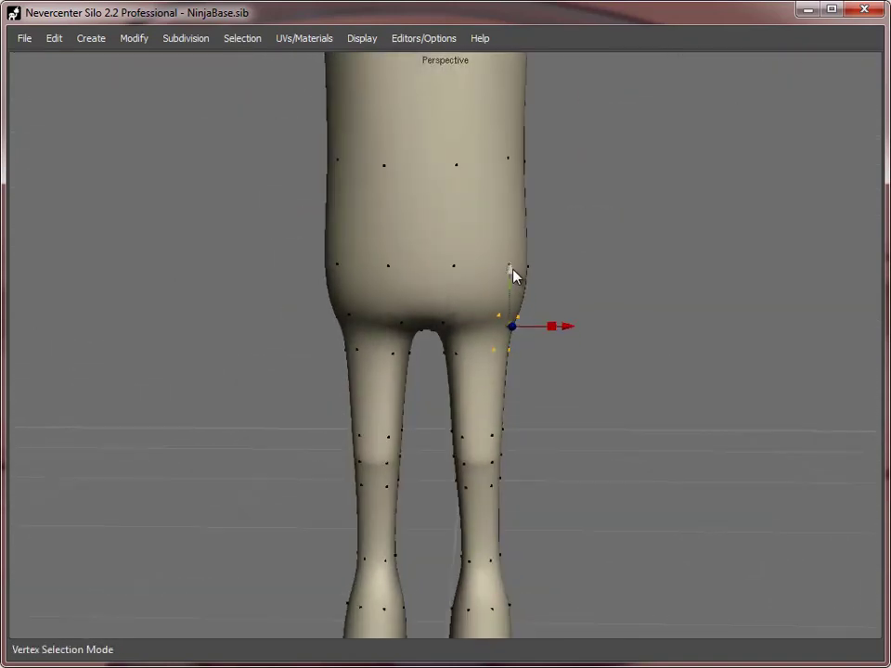
- Box-select the crotch vertices between the legs and move them slightly down
left_click_drag(382, 297, 467, 375)
left_click_drag(427, 271, 426, 282)
key("s")
middle_click_drag(466, 307, 461, 325)
- Select the edge loop around the waist with the Scale tool active
left_click(429, 286)
left_click(528, 282)
middle_click_drag(441, 245, 568, 251)
left_click(535, 237)
left_click(506, 156)
key("r")
key("alt+e")
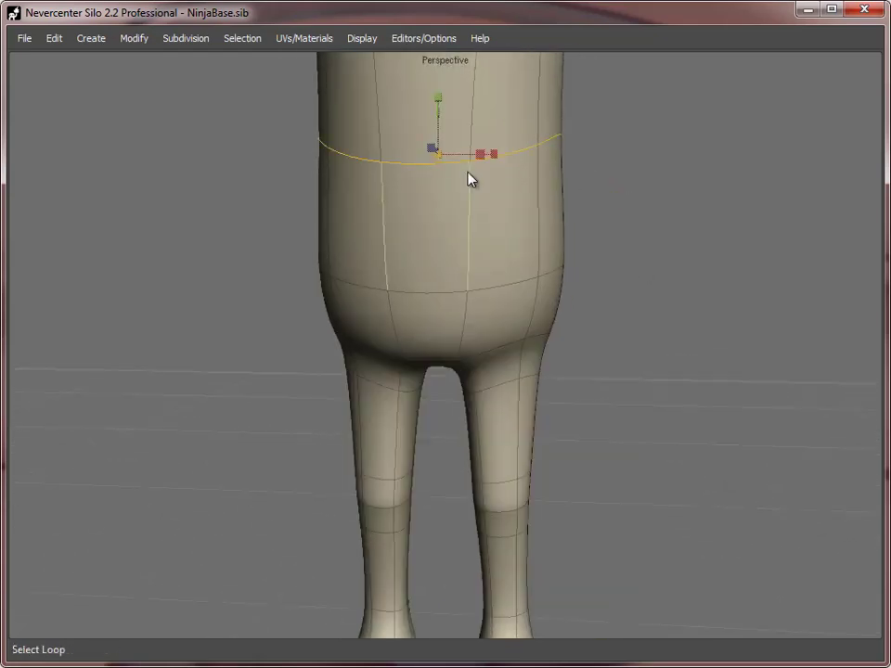
- Select the edge loop around the hips and slide it slightly up the body
scroll(557, 365, "down", 5)
middle_click_drag(562, 365, 436, 359)
scroll(435, 360, "up", 5)
left_click(455, 321)
key("alt+e")
key("shift+s")
left_click_drag(455, 323, 456, 304)
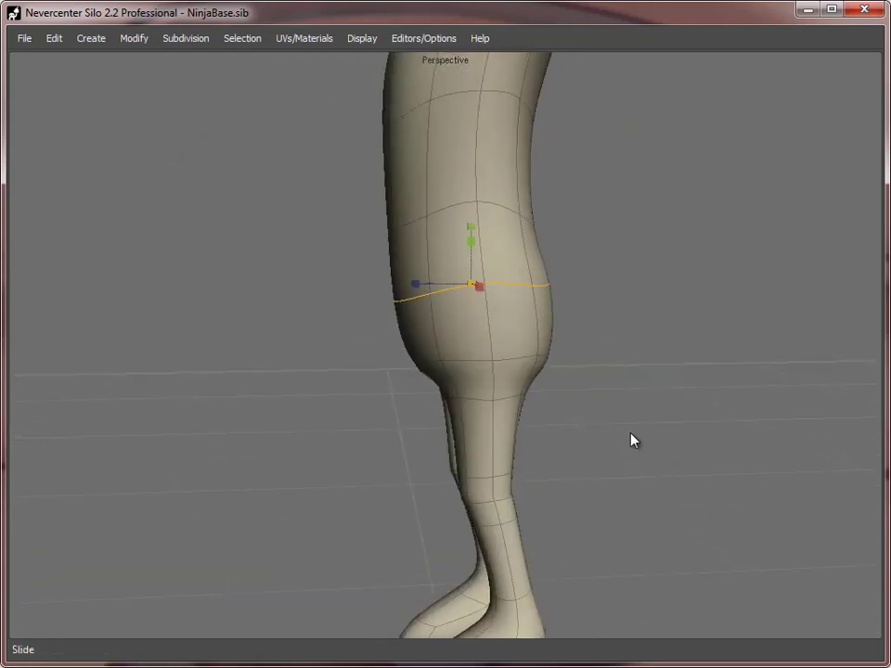
- Select the whole character mesh and examine the shape of its torso, neck and arms
scroll(632, 435, "down", 5)
middle_click_drag(633, 434, 553, 430)
scroll(554, 429, "up", 2)
key("f")
left_click(575, 331)
scroll(575, 330, "down", 3)
middle_click_drag(575, 330, 435, 399)
scroll(436, 371, "up", 5)
left_click(436, 363)
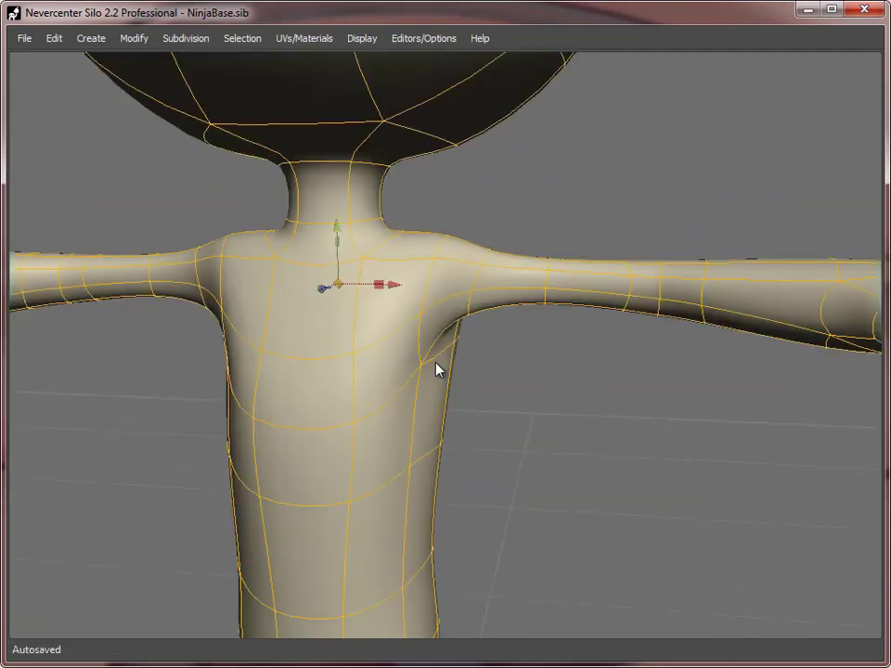
- Select the armpit's edge and the vertex beside it
key("s")
left_click(452, 320)
middle_click_drag(452, 321, 547, 288)
key("a")
left_click(531, 275)
- Select the upper back face beside the shoulder and apply Smooth to it
middle_click_drag(486, 262, 399, 279)
key("d")
left_click(675, 320)
right_click(673, 328)
left_click(709, 633)
- Select the edge loop at the base of the neck and rotate it slightly
middle_click_drag(446, 395, 601, 402)
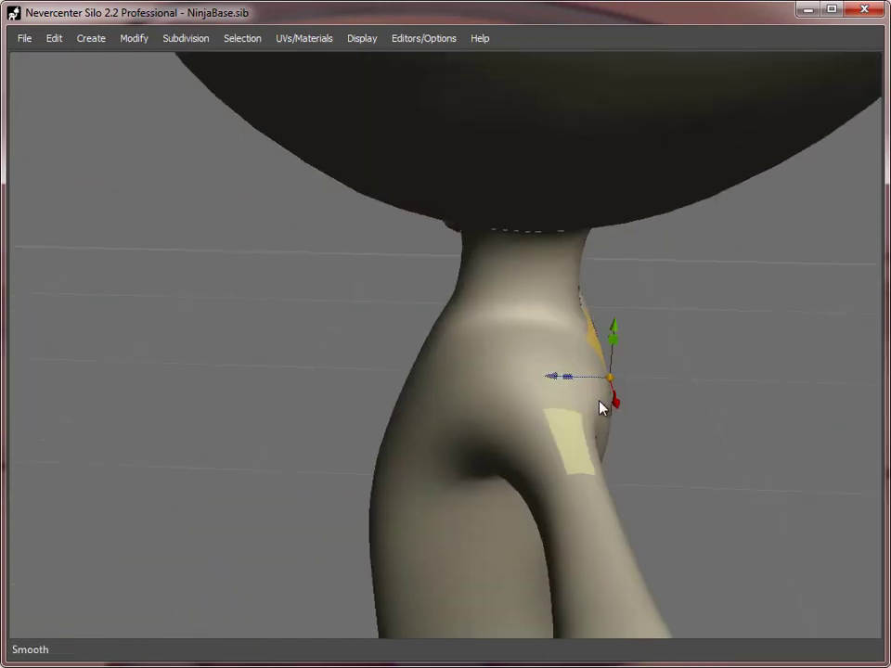
key("s")
double_click(518, 293)
key("e")
left_click_drag(462, 296, 473, 296)
- Split a new edge loop around the middle of the neck
double_click(497, 222)
left_click(690, 286)
key("shift+x")
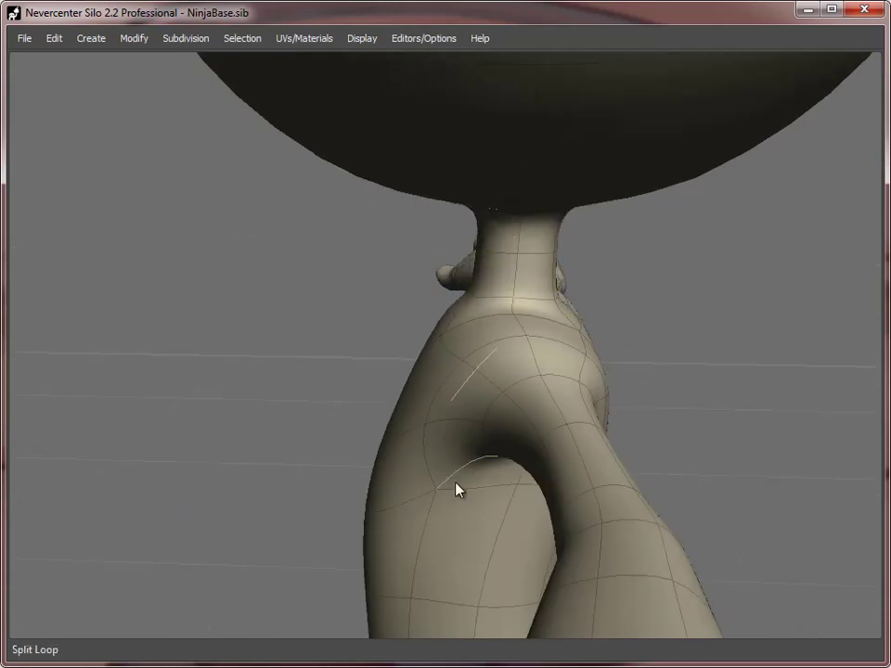
- Select the edge across the top of the shoulder with the Move tool active
middle_click_drag(455, 482, 605, 446)
double_click(459, 310)
double_click(422, 256)
double_click(429, 208)
middle_click_drag(732, 393, 594, 376)
left_click(608, 327)
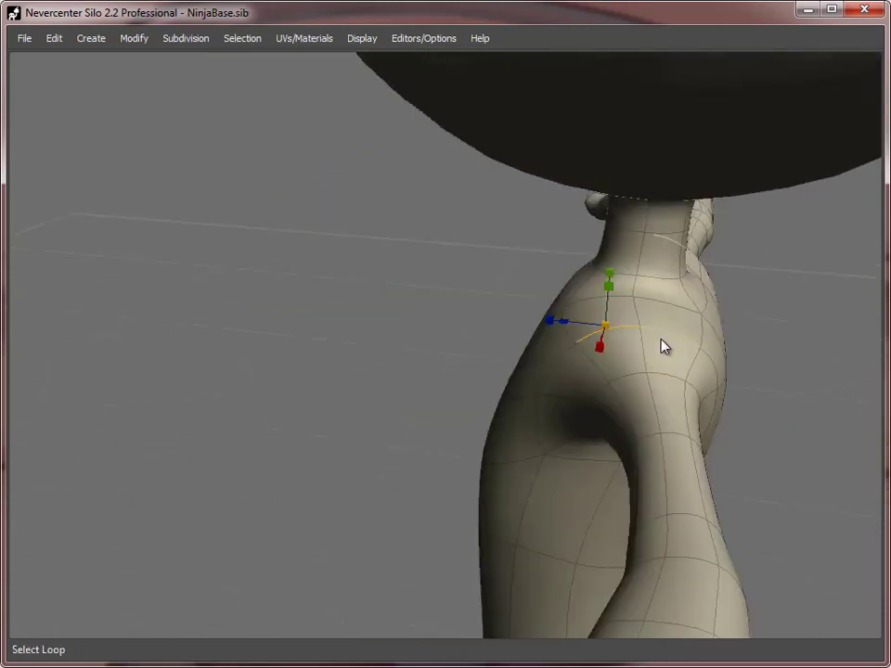
key("w")
- Select the horizontal centre edge on the front of the chest and rotate it slightly
middle_click_drag(661, 339, 621, 251)
left_click(450, 528)
key("e")
left_click_drag(488, 533, 472, 533)
- Select the vertical edge on the upper chest and move it slightly outward
left_click(517, 335)
key("w")
left_click_drag(590, 340, 597, 341)
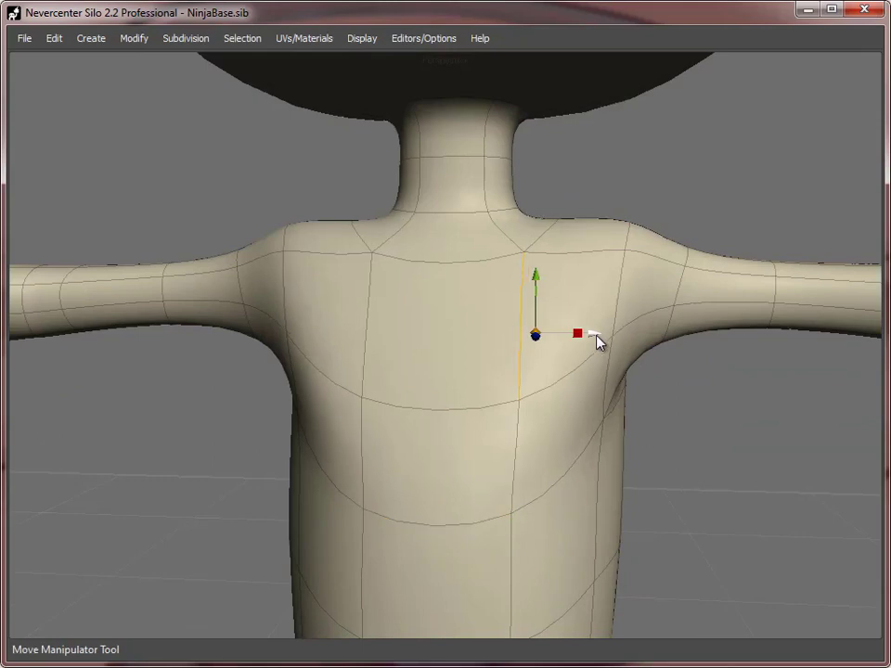
- Select the centre face of the upper chest and move it slightly down
scroll(730, 502, "down", 3)
middle_click_drag(730, 502, 715, 364)
left_click(715, 364)
key("d")
left_click(435, 292)
left_click_drag(435, 292, 436, 305)
scroll(540, 385, "down", 5)
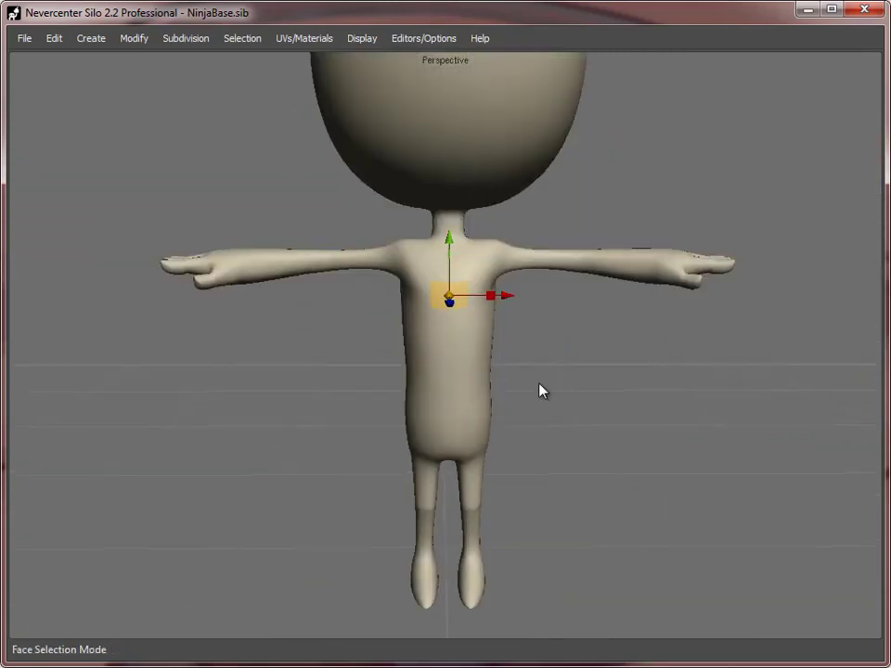
- Select the edge loop on the upper torso beside the shoulder
scroll(540, 386, "up", 3)
key("s")
double_click(507, 349)
right_click(507, 349)
left_click(562, 482)
- Select the faces on the outer shoulder above the arm, and the edge loop around the arm's base
middle_click_drag(725, 385, 594, 390)
key("d")
left_click(548, 358)
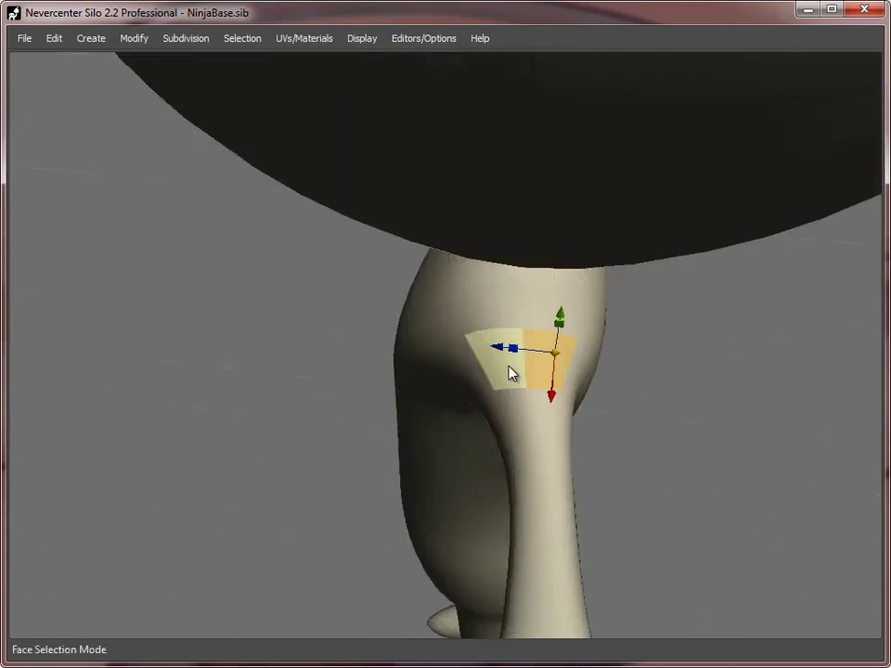
left_click_drag(507, 366, 464, 398)
key("e")
key("s")
double_click(516, 393)
- Select the front chest face below the shoulder and move it slightly inward along the depth axis
middle_click_drag(475, 399, 520, 356)
key("d")
left_click_drag(400, 352, 415, 358)
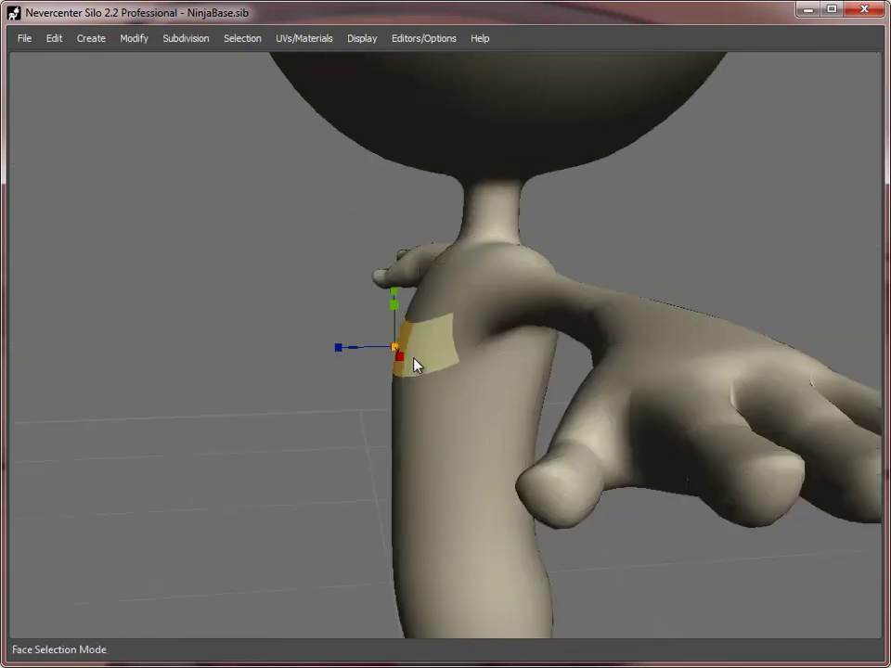
key("w")
left_click_drag(363, 340, 369, 341)
- Select the edge on top of the shoulder beside the neck and move it slightly down
middle_click_drag(705, 358, 418, 345)
key("s")
left_click(359, 256)
middle_click_drag(359, 255, 463, 212)
left_click_drag(462, 211, 449, 219)
left_click(381, 201)
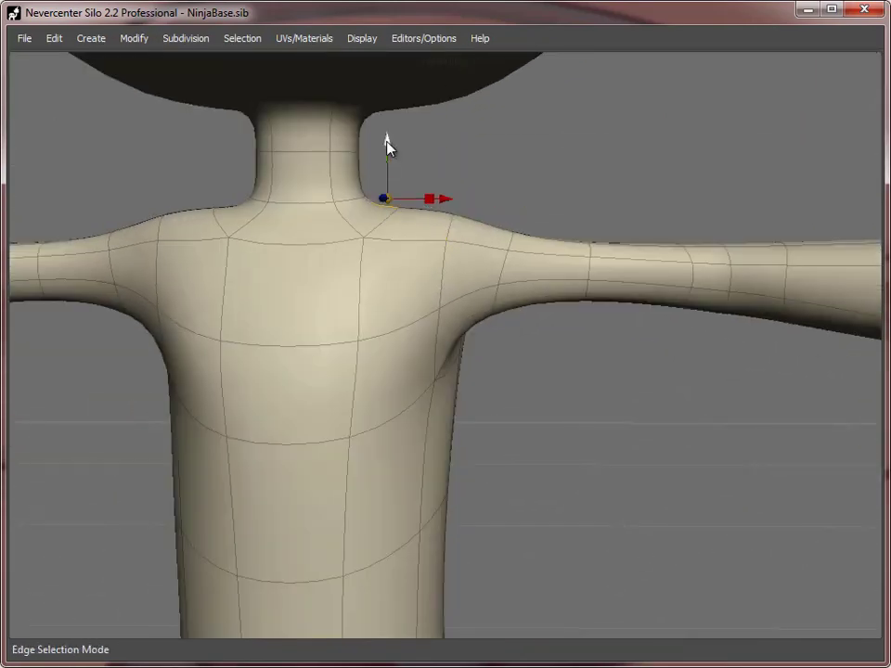
left_click_drag(388, 146, 388, 158)
- Select the edge loop around the arm near the elbow and scale it up slightly
scroll(586, 424, "down", 2)
double_click(561, 298)
key("e")
left_click_drag(562, 295, 571, 294)
- Select all vertices of the three elbow loops and scale them down slightly
middle_click_drag(572, 294, 517, 197)
key("a")
left_click_drag(520, 198, 683, 367)
key("e")
left_click_drag(595, 298, 590, 296)
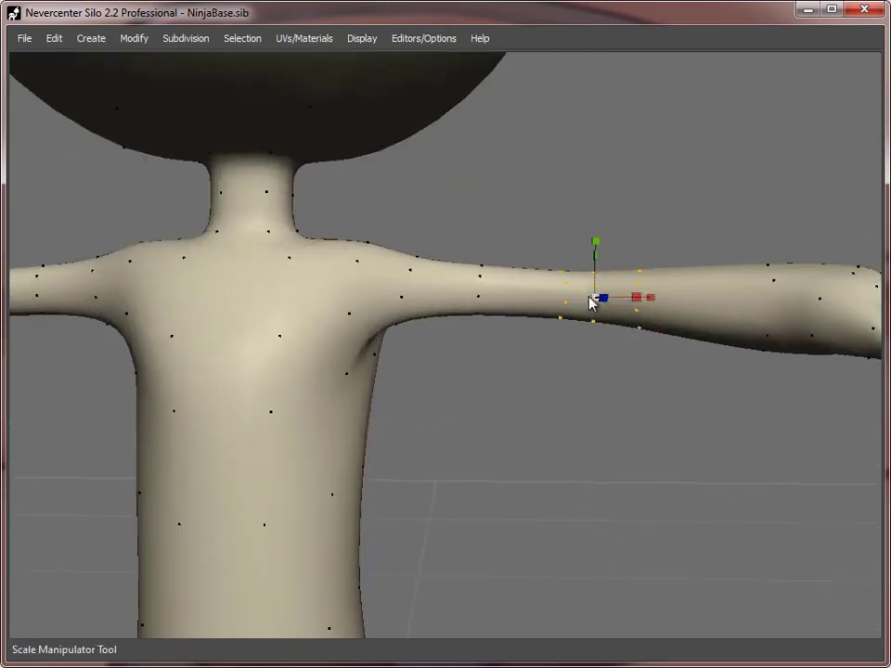
- Move the vertices from the elbow to the fingertips slightly toward the body, and shift the hand vertices inward a little more
scroll(557, 405, "down", 5)
scroll(557, 405, "up", 1)
left_click_drag(490, 269, 696, 372)
key("w")
left_click_drag(654, 321, 642, 321)
left_click_drag(560, 256, 738, 390)
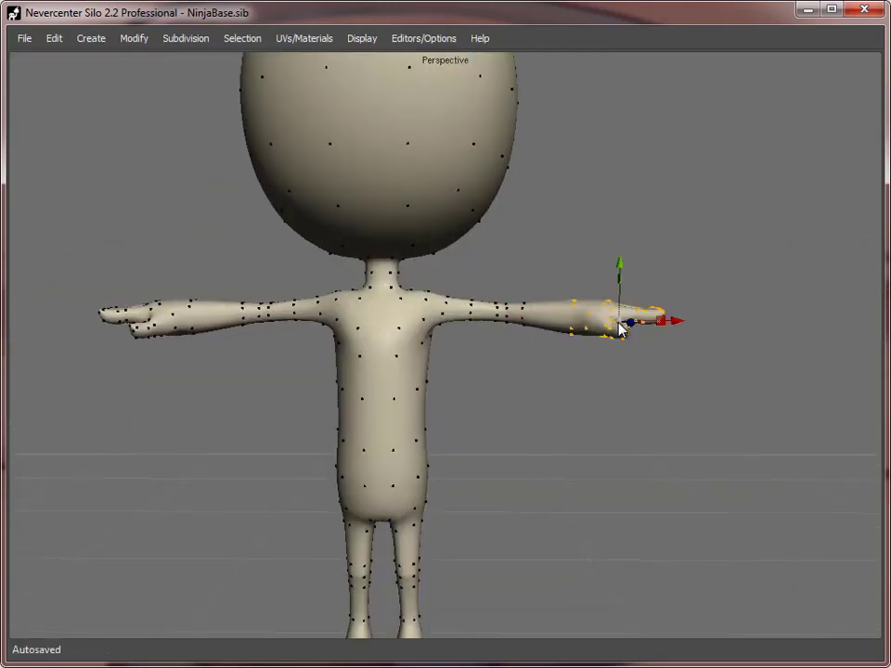
left_click_drag(619, 323, 614, 322)
key("e")
- Select the vertices around the shoulder joint and move them slightly toward the torso
middle_click_drag(572, 380, 519, 336)
left_click_drag(482, 210, 423, 317)
key("w")
left_click_drag(494, 264, 487, 265)
middle_click_drag(442, 185, 454, 248)
key("e")
left_click_drag(487, 167, 458, 232)
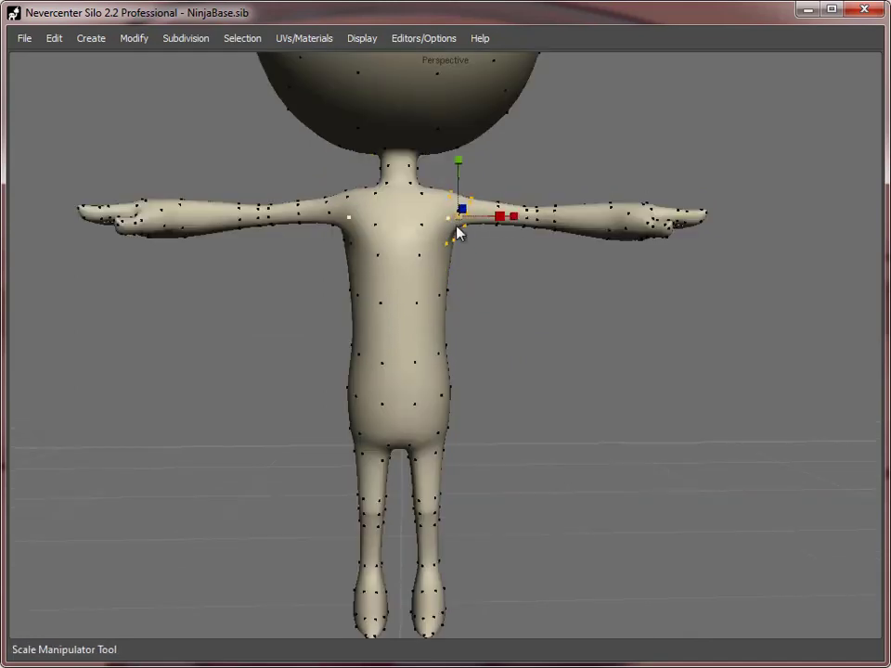
key("w")
left_click_drag(514, 223, 511, 224)
- Select the horizontal edge across the back of the hips, and the centre face of the back
middle_click_drag(515, 418, 362, 456)
scroll(362, 456, "down", 4)
scroll(464, 437, "up", 5)
key("s")
middle_click_drag(563, 405, 478, 358)
left_click(473, 302)
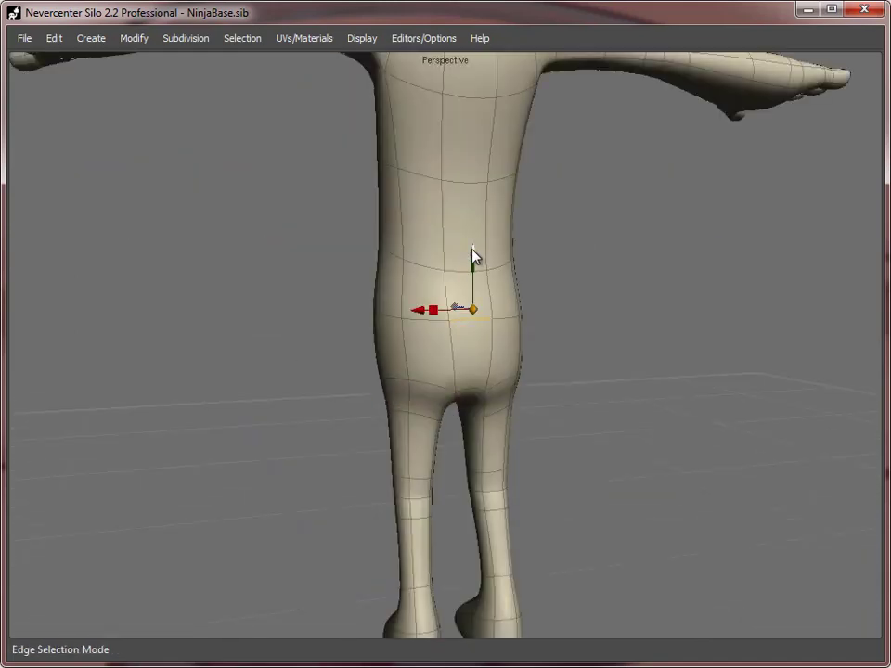
middle_click_drag(473, 249, 530, 337)
key("e")
left_click(496, 283)
key("d")
left_click(483, 351)
- Select the vertical edge beside the armpit on the back and move it slightly inward
key("s")
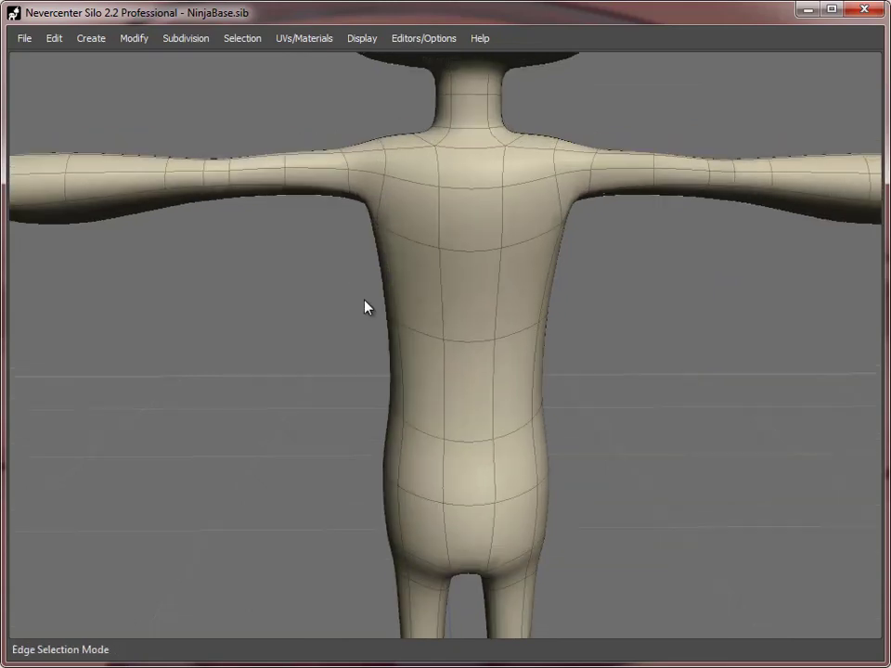
left_click(360, 235)
key("w")
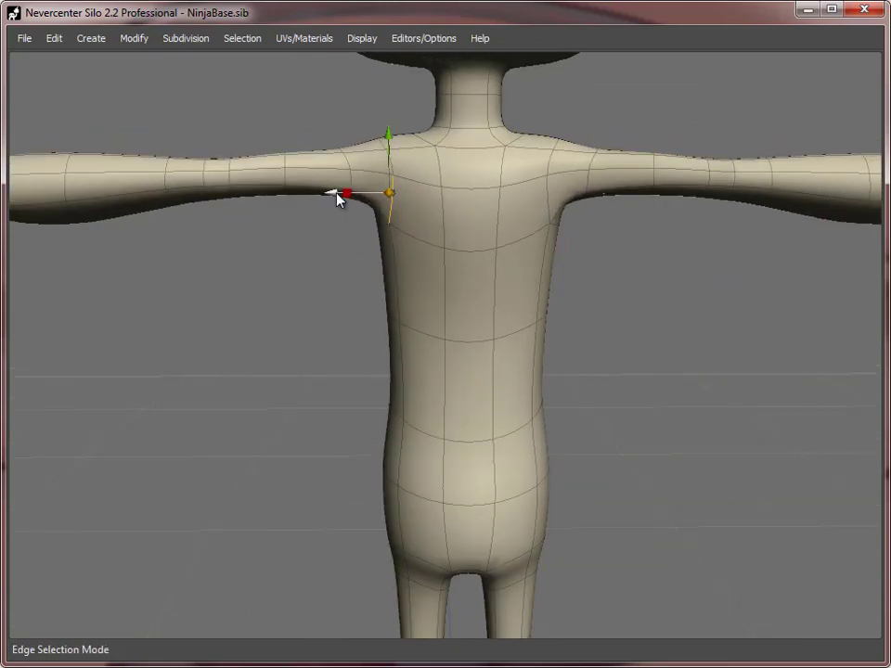
middle_click_drag(338, 195, 519, 312)
- Pick the vertices where the arm meets the back, at and above the armpit
middle_click_drag(418, 251, 485, 358)
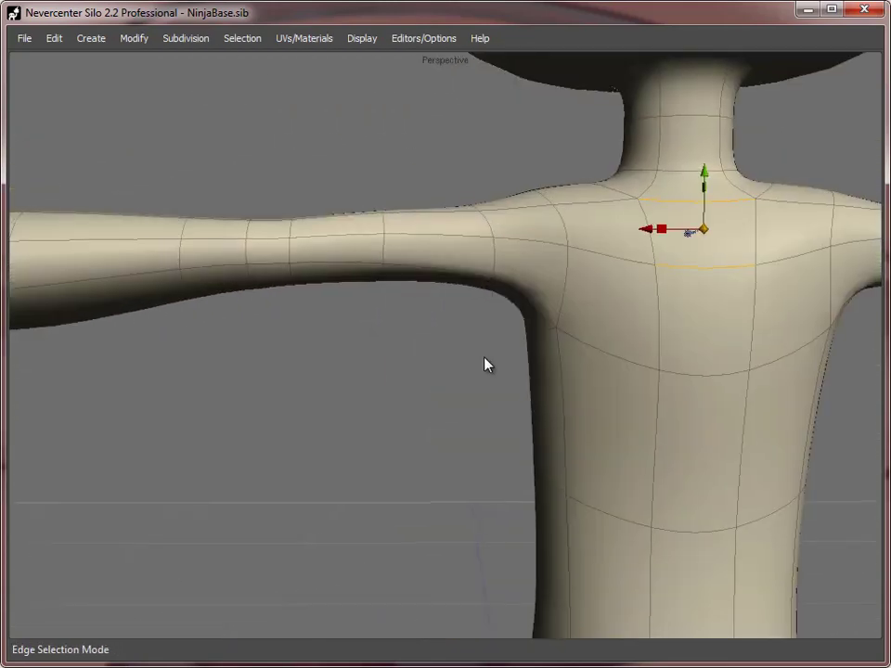
key("a")
left_click(505, 289)
left_click(505, 233)
- Select the edge loop around the upper arm on the back view, and return to object selection mode
key("s")
left_click(388, 221)
double_click(391, 226)
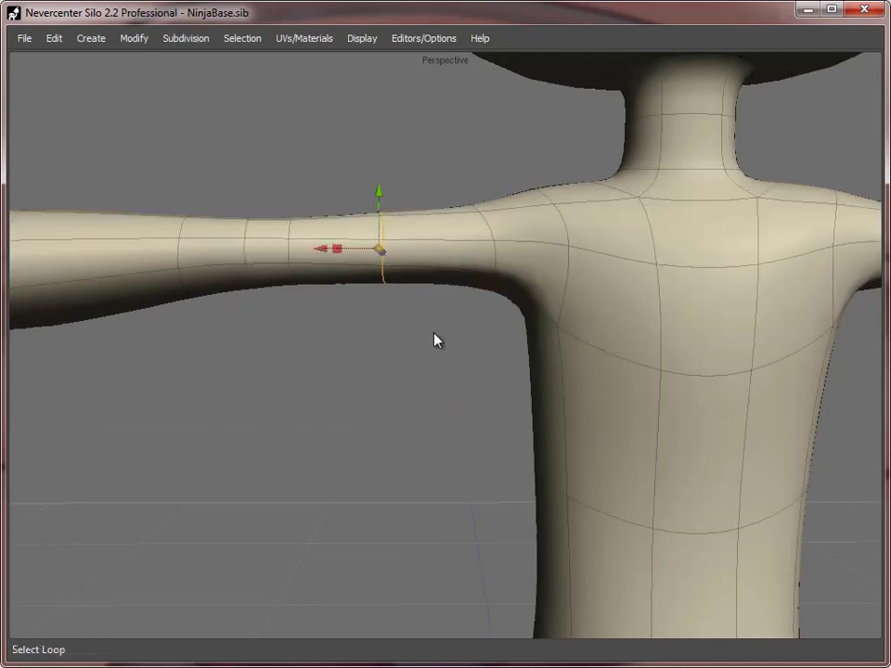
middle_click_drag(435, 339, 446, 473)
scroll(553, 430, "down", 5)
key("w")
key("f")
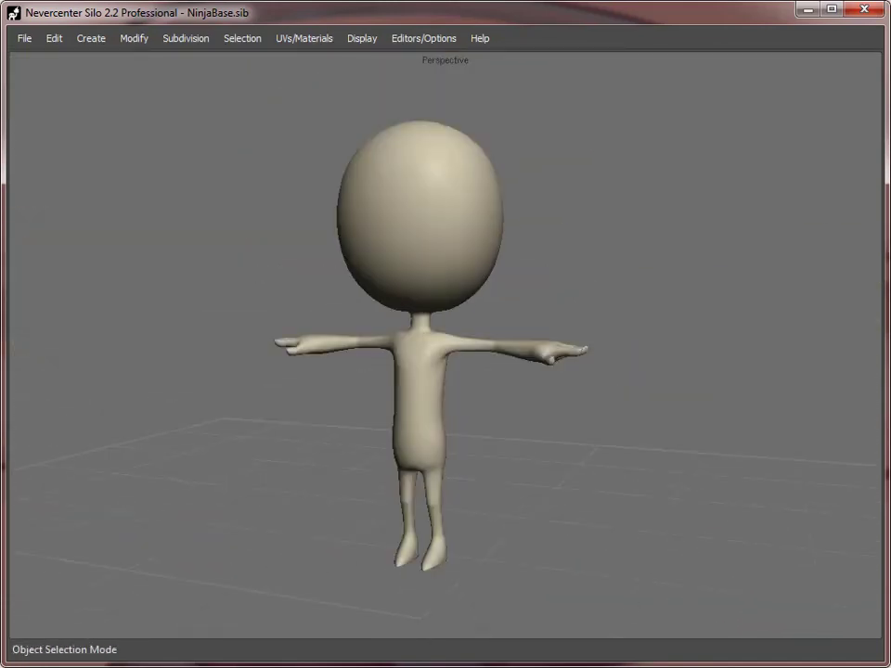
- Examine the overall proportions of the character from the front and at an angle
middle_click_drag(612, 428, 572, 435)
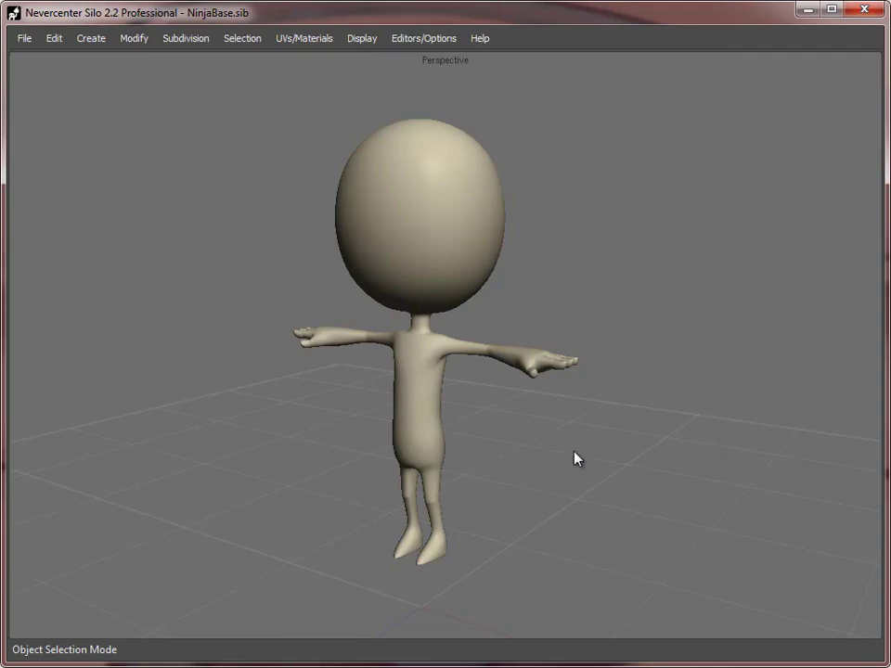
middle_click_drag(354, 337, 454, 402)
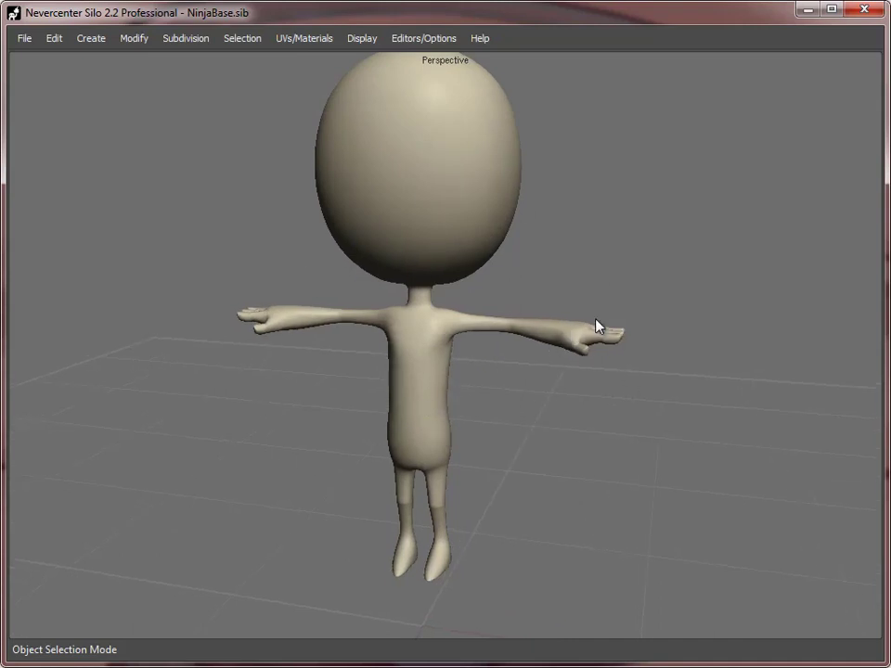
middle_click_drag(506, 477, 401, 411)
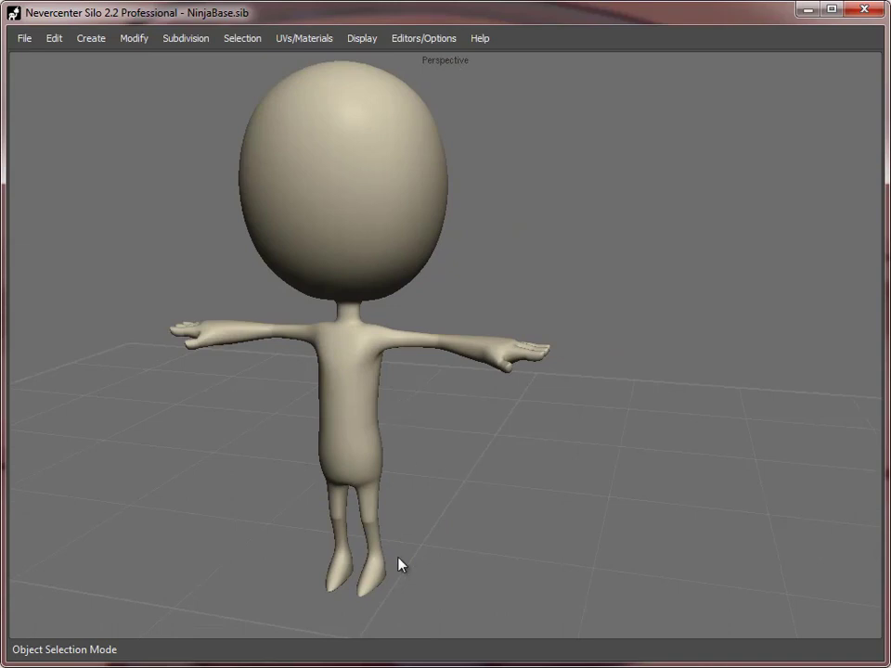
middle_click_drag(592, 522, 585, 462)
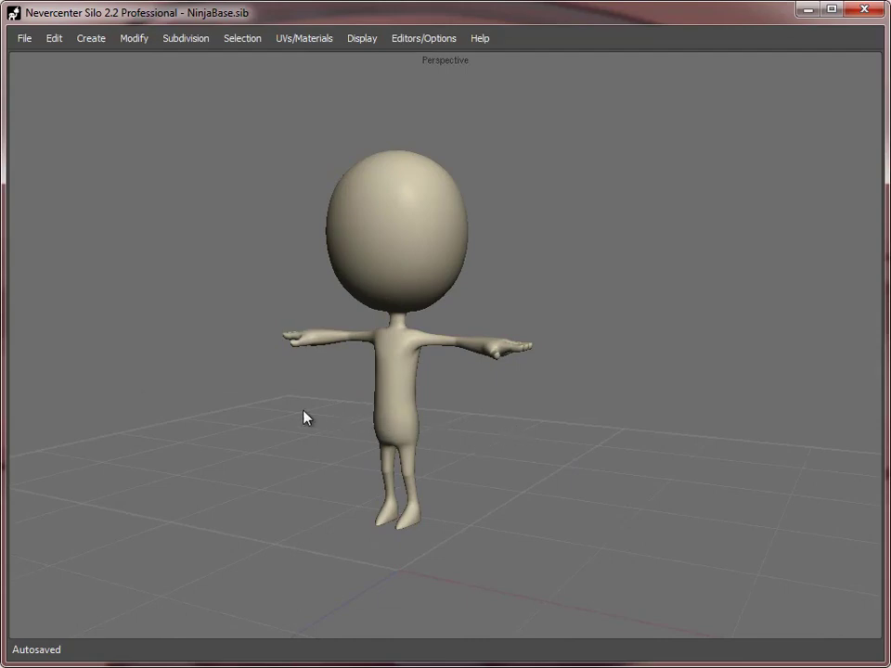
middle_click_drag(304, 418, 407, 497)
scroll(483, 521, "up", 2)
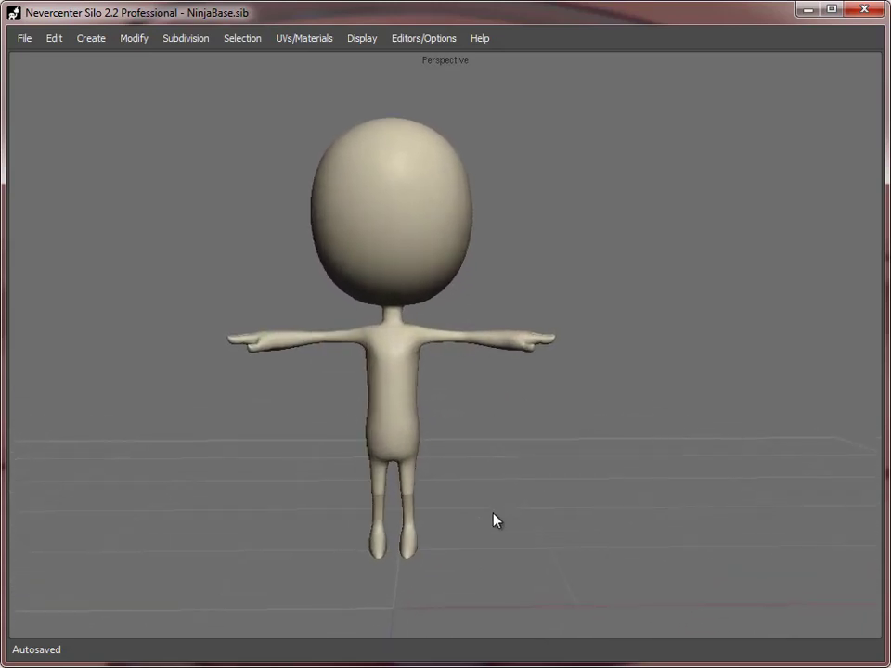
middle_click_drag(495, 521, 520, 441)
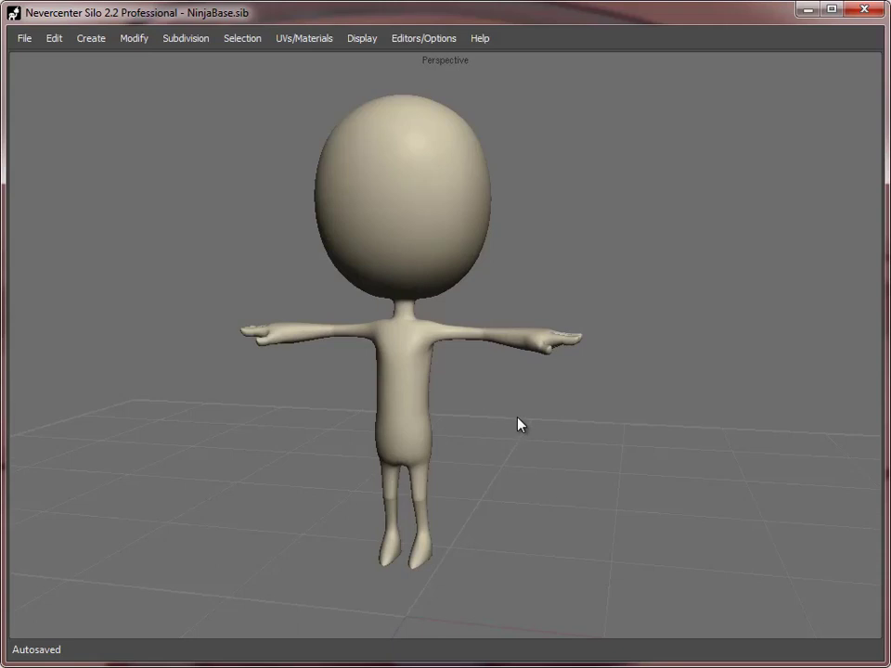
- Save the ninja base mesh scene
middle_click_drag(571, 416, 563, 418)
key("ctrl+s")
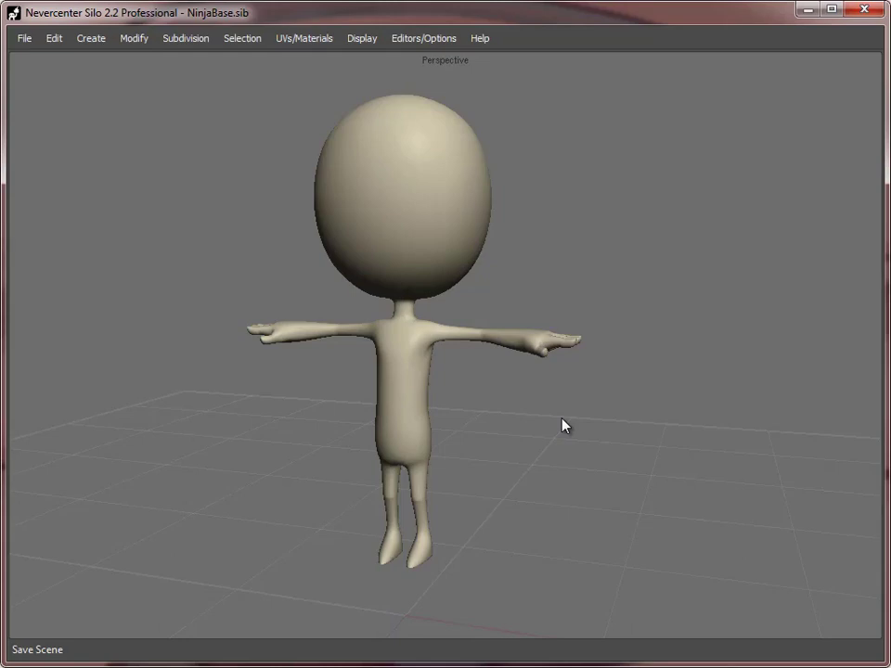
- Examine the character's hand, arms and whole body from several angles and distances
left_click(396, 379)
right_click_drag(438, 441, 531, 436, "alt")
left_click(794, 564)
right_click_drag(655, 510, 487, 483, "alt")
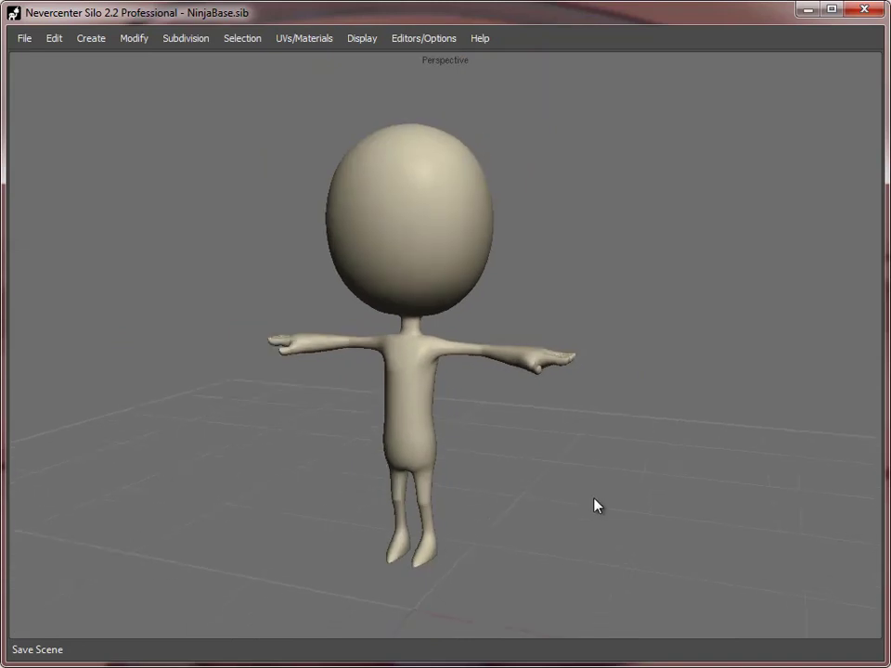
left_click_drag(599, 499, 497, 520, "alt")
middle_click_drag(497, 527, 512, 571)
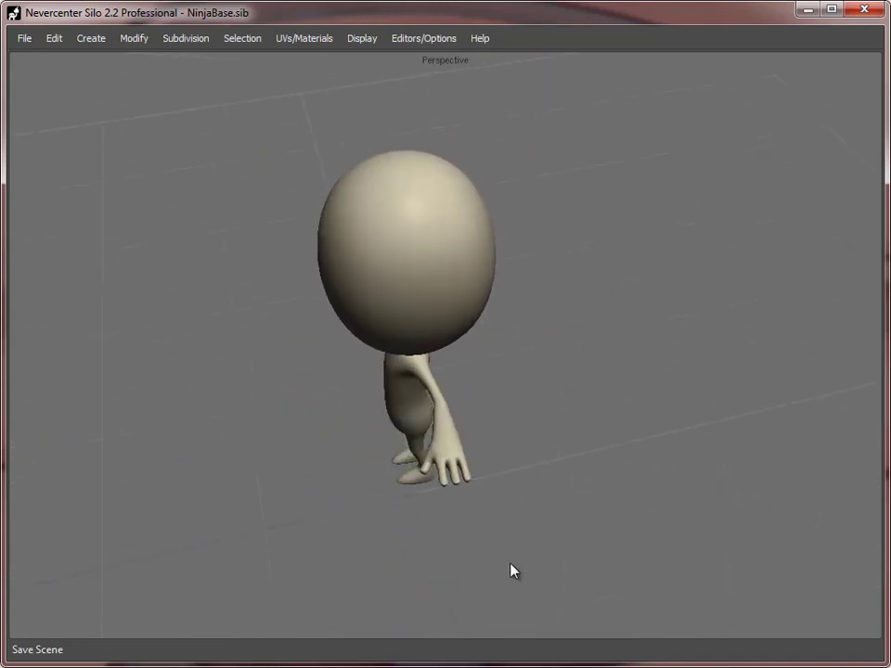
scroll(517, 442, "up", 4)
scroll(518, 442, "up", 3)
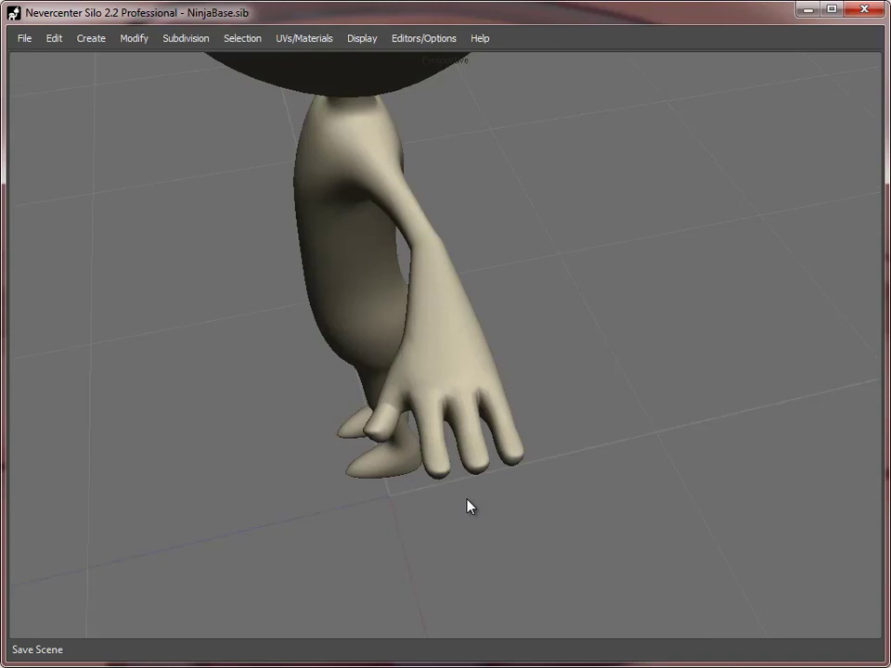
scroll(470, 505, "down", 8)
middle_click_drag(442, 454, 499, 462)
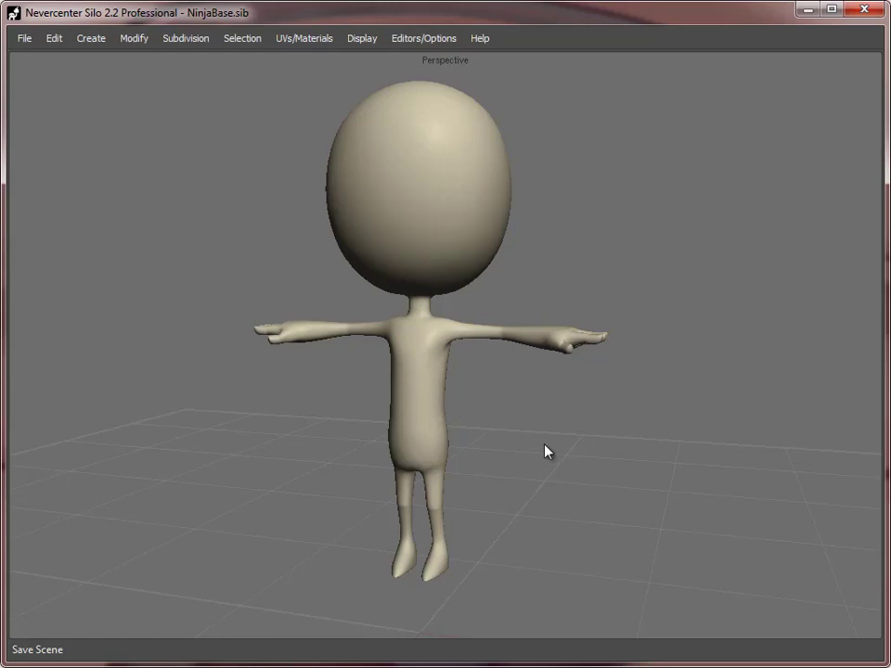
right_click_drag(611, 414, 597, 431, "alt")
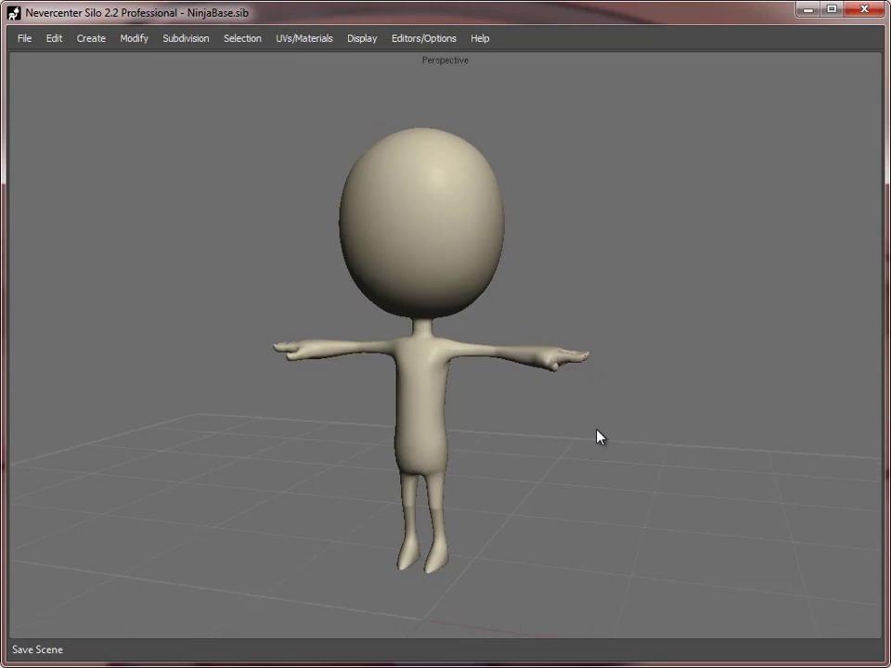
middle_click_drag(465, 418, 372, 281)
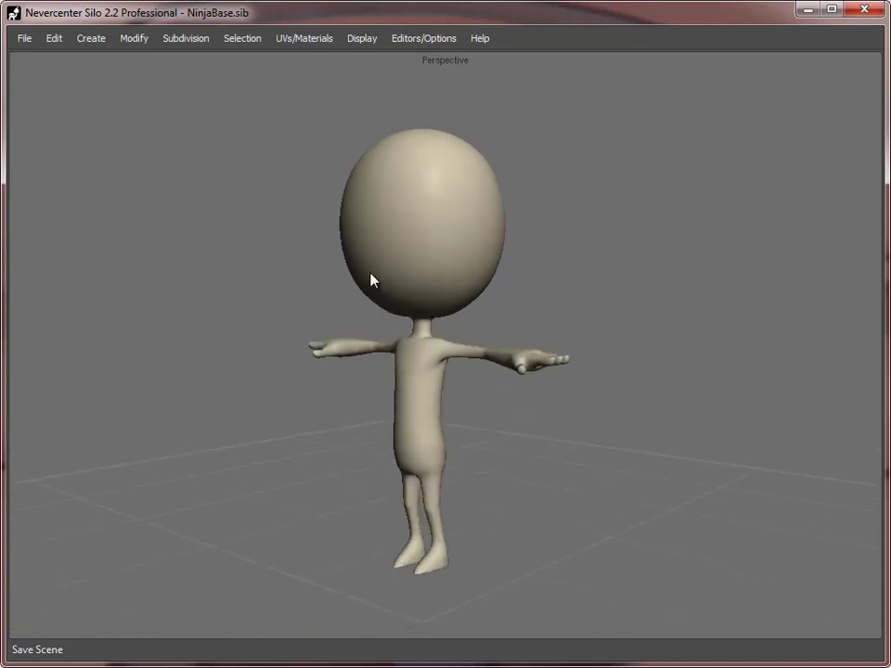
middle_click_drag(472, 470, 523, 470)
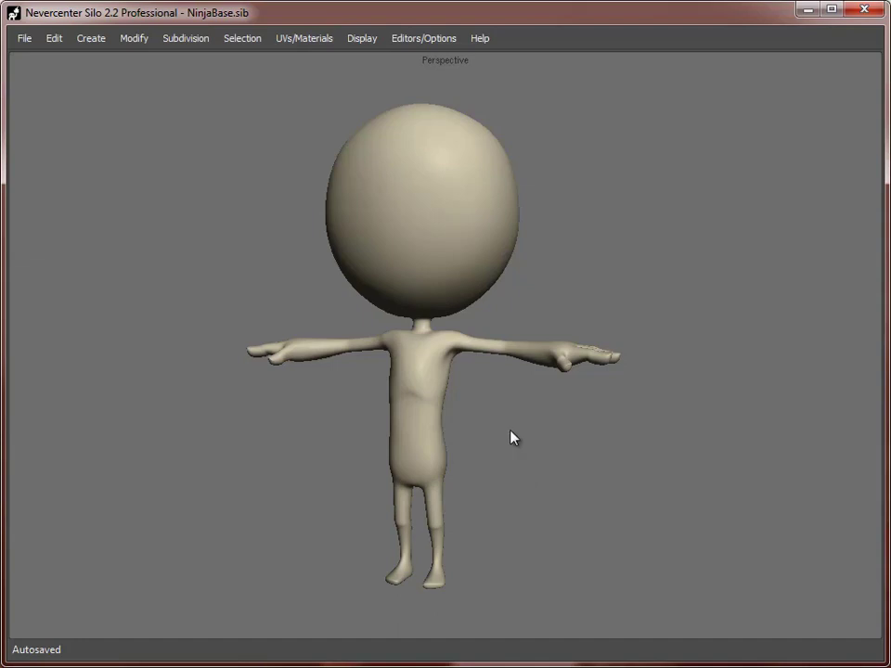
- Examine the rounder head, chest contour and reshaped feet of the character, and the wireframe of the whole mesh
left_click_drag(512, 432, 543, 424, "alt")
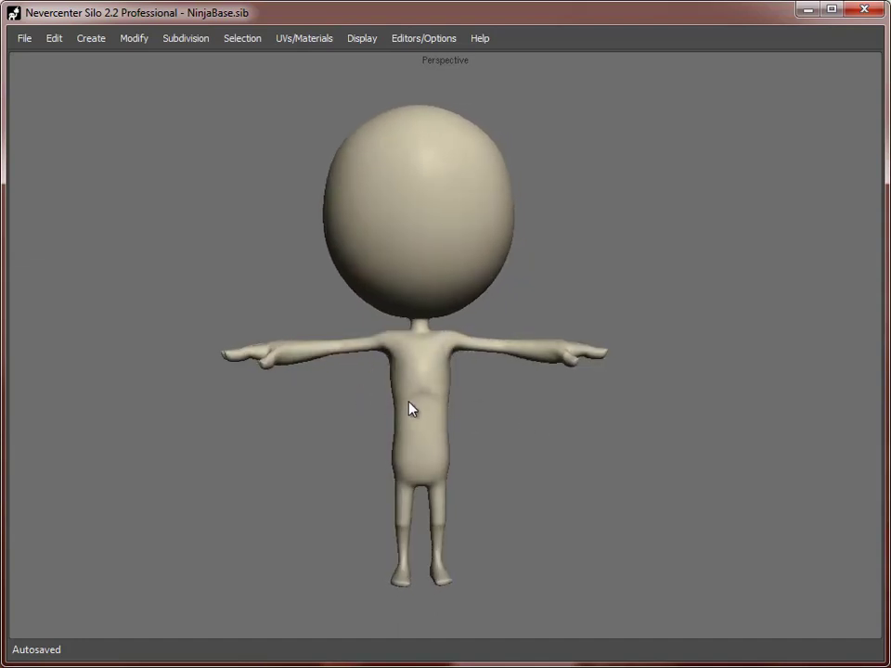
right_click_drag(517, 419, 452, 420)
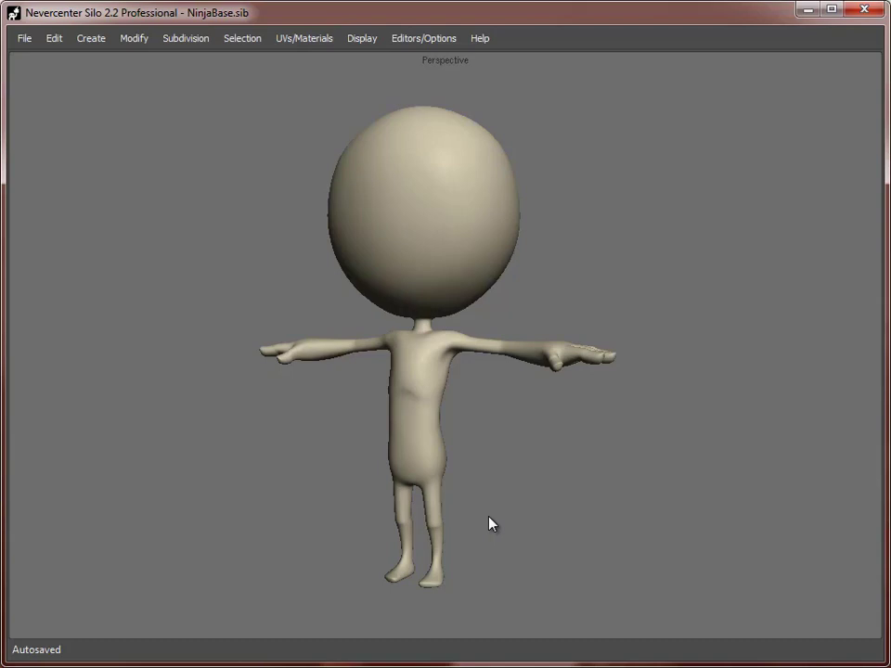
scroll(416, 416, "up", 3)
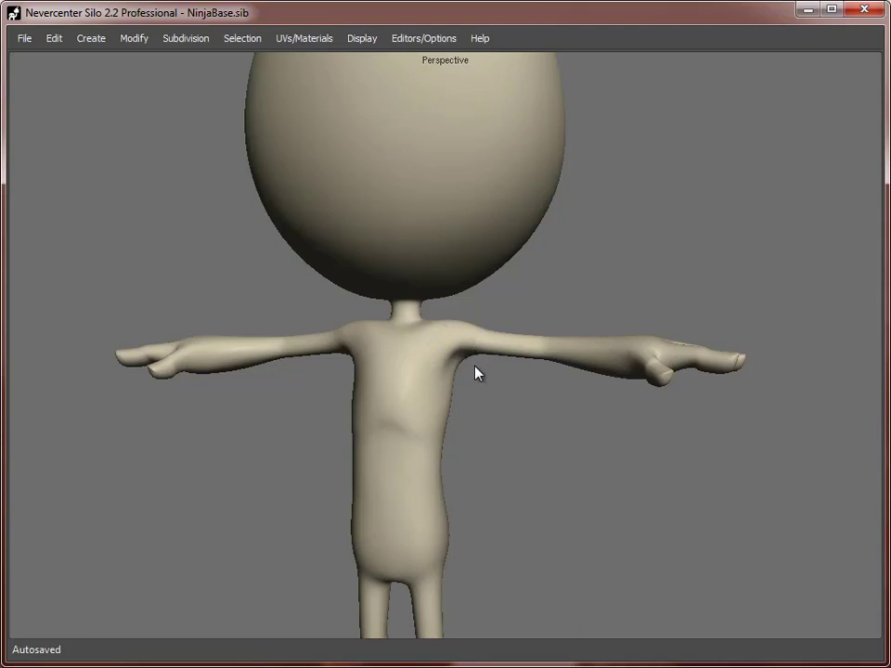
scroll(650, 459, "down", 5)
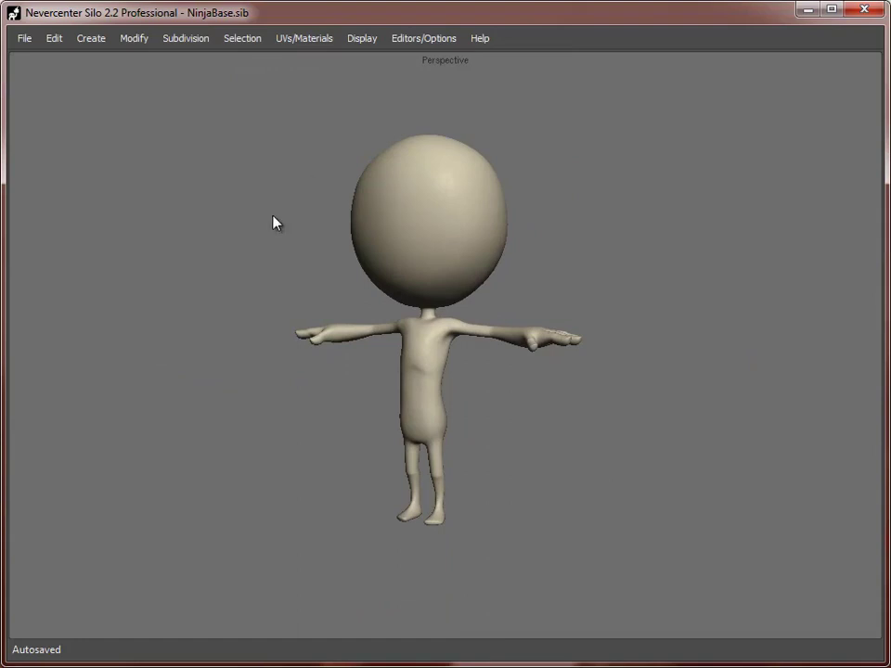
scroll(548, 391, "up", 2)
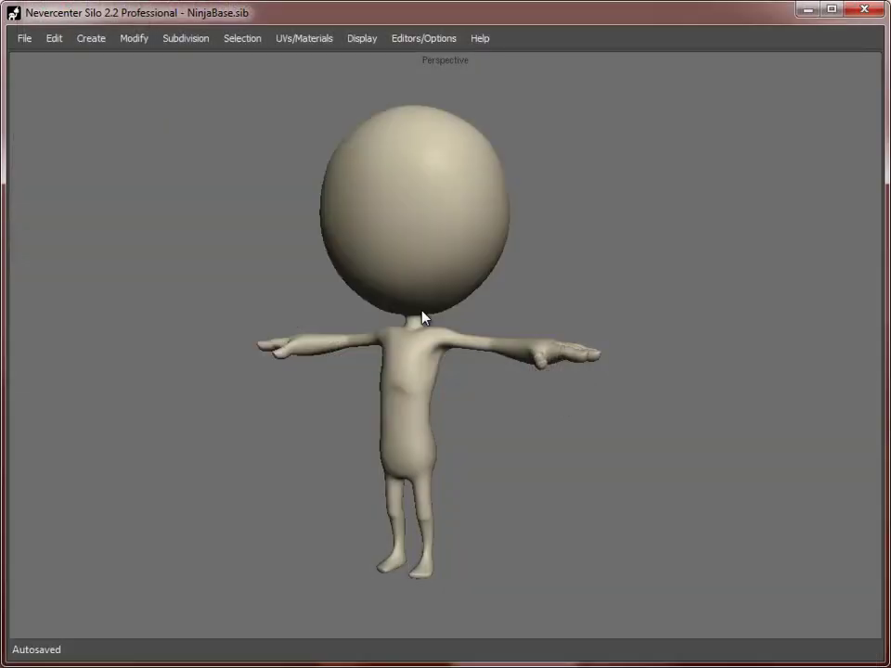
left_click(432, 286)
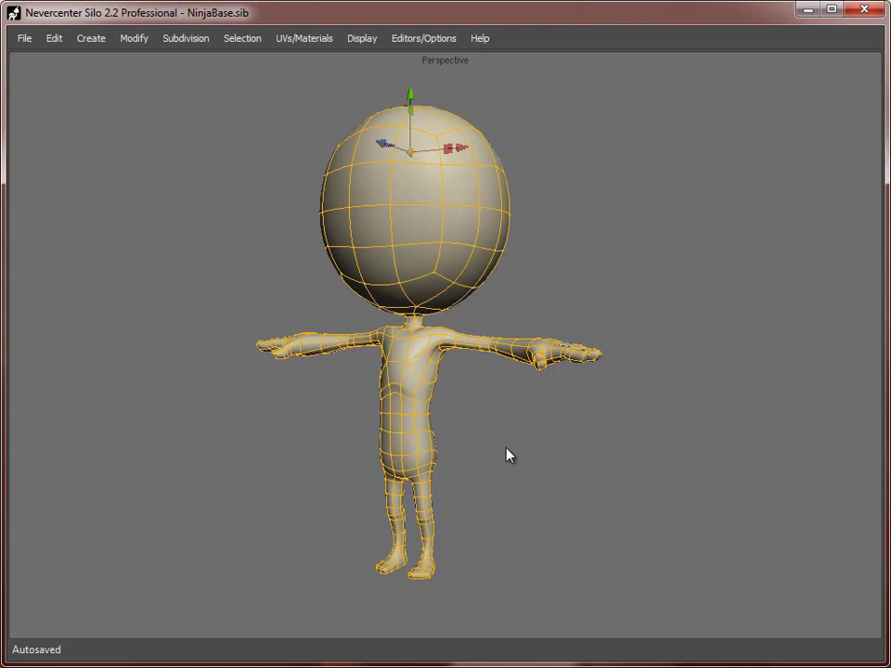
left_click(506, 436)
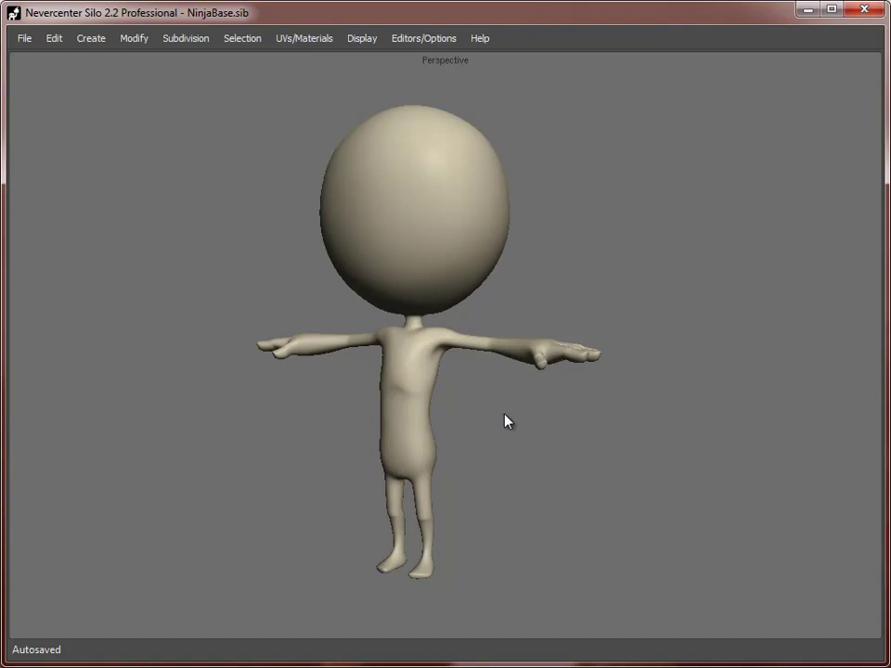
left_click(371, 249)
middle_click_drag(265, 275, 269, 307, "alt")
right_click_drag(269, 306, 345, 294, "alt")
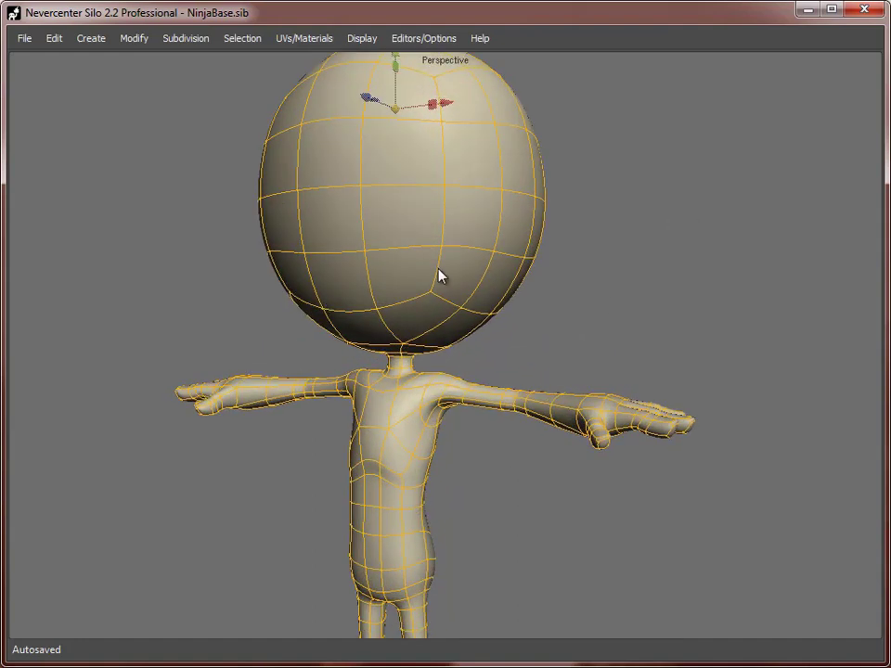
key("d")
left_click(386, 217)
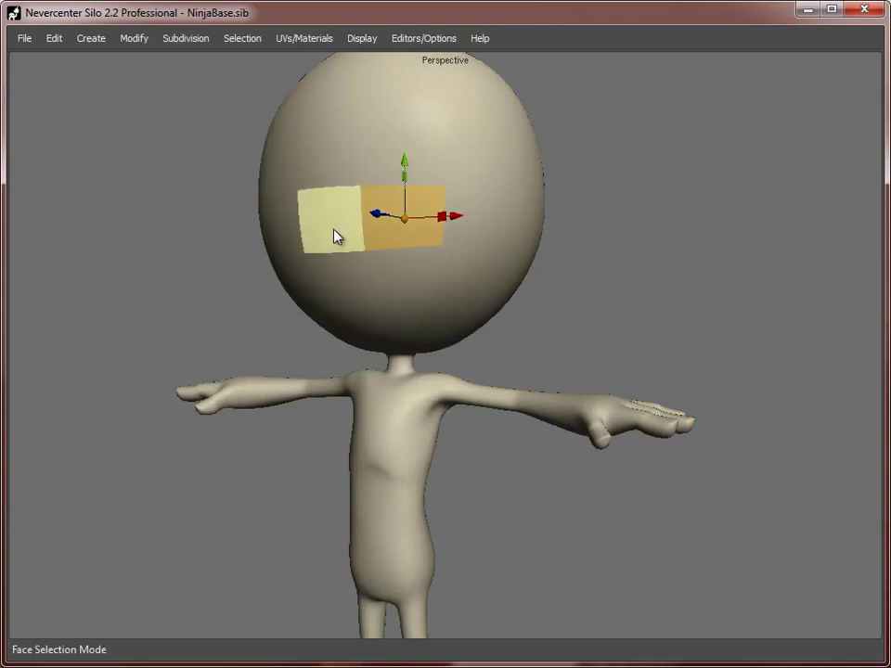
double_click(334, 229, "shift")
left_click_drag(641, 274, 612, 274, "alt")
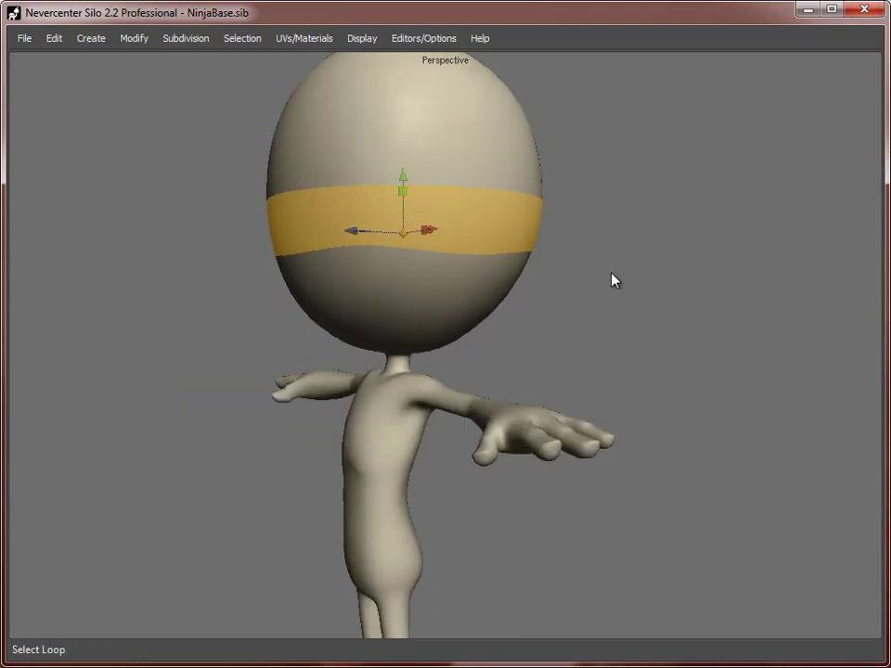
left_click(376, 283)
double_click(427, 292)
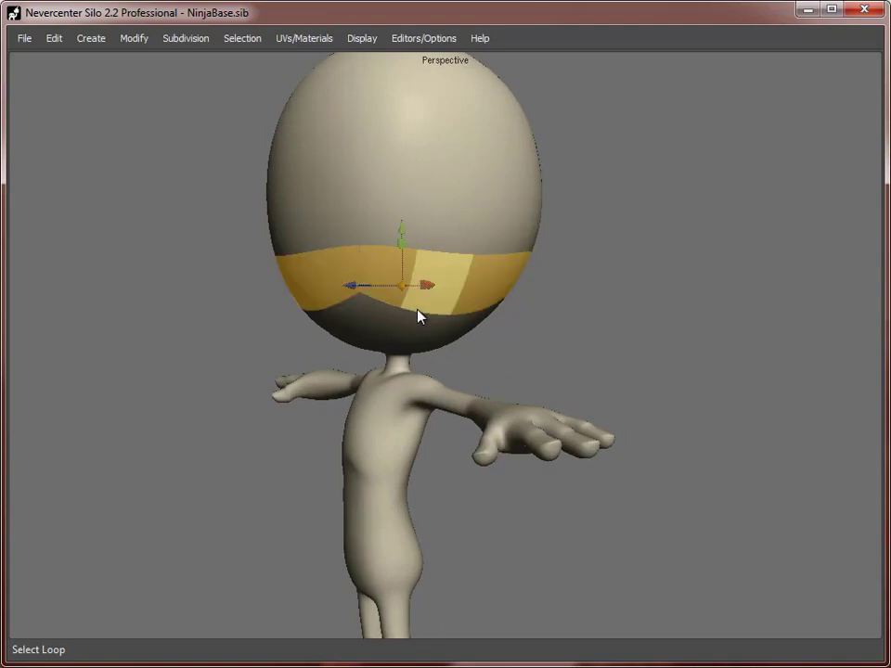
key("plus")
left_click_drag(548, 334, 563, 328, "alt")
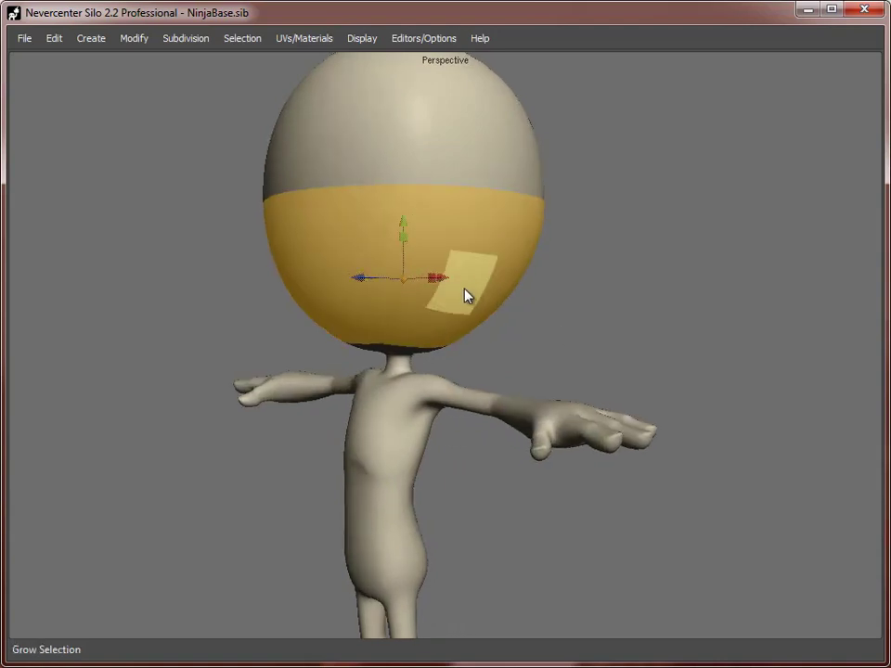
key("f")
left_click(629, 318)
- Examine the wireframe of the character's head and its edge loops from the front and side
left_click(422, 276)
left_click_drag(642, 343, 618, 341, "alt")
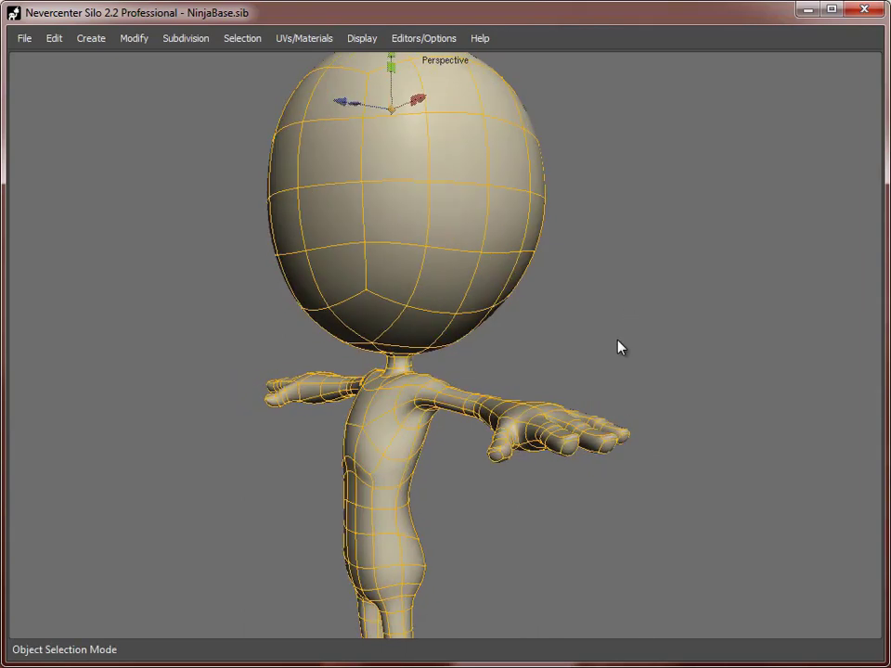
middle_click_drag(617, 342, 576, 341)
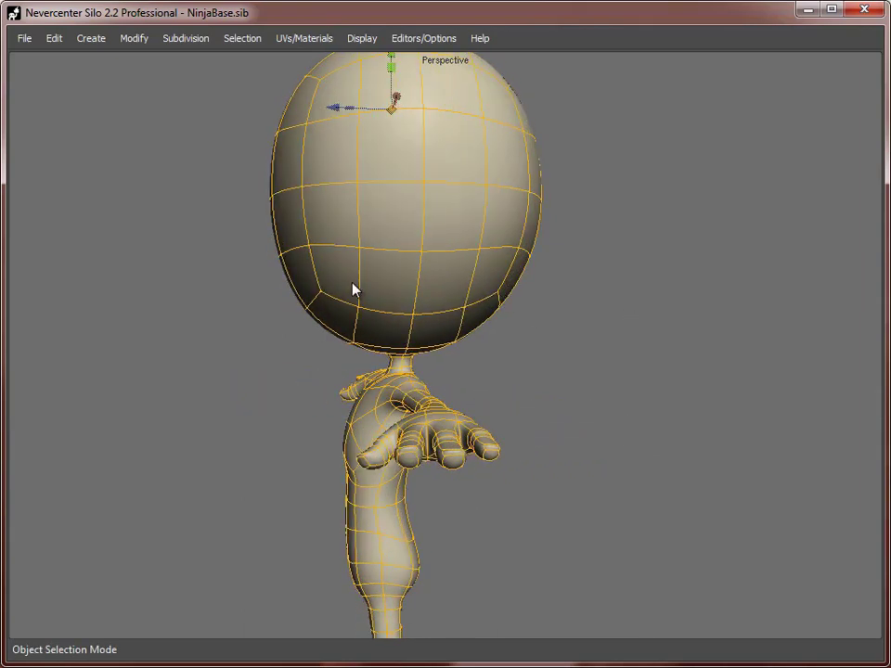
middle_click_drag(354, 289, 383, 289)
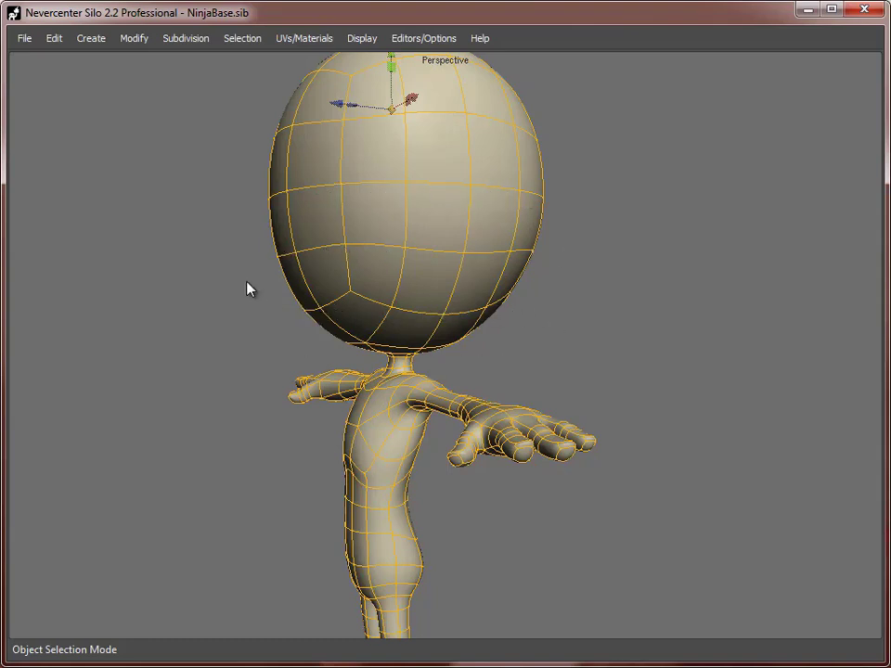
middle_click_drag(247, 289, 446, 309)
middle_click_drag(650, 329, 606, 328)
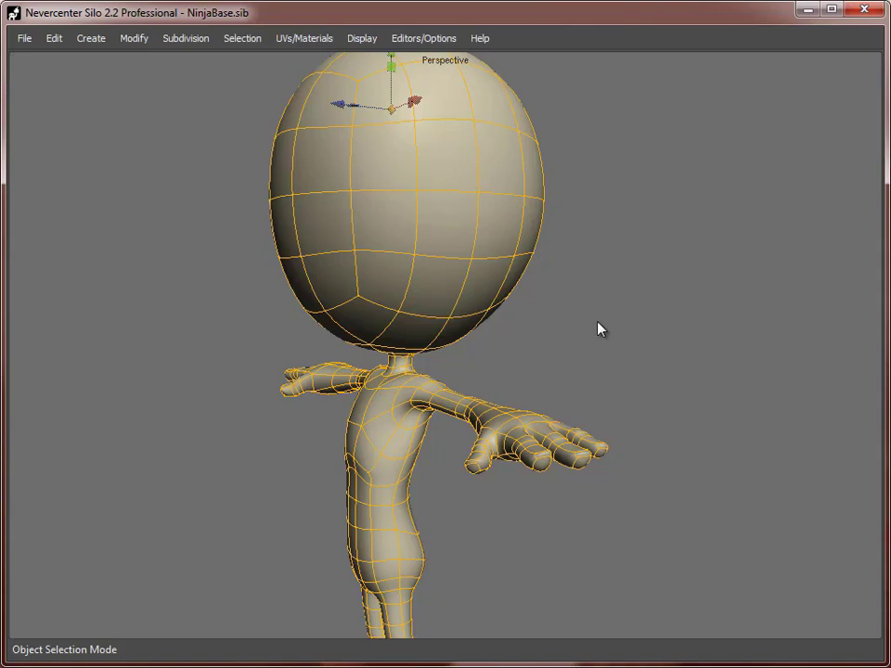
middle_click_drag(599, 329, 465, 278)
- Duplicate the horizontal face loop around the middle of the head as a separate band and subdivide it
key("d")
left_click(442, 229)
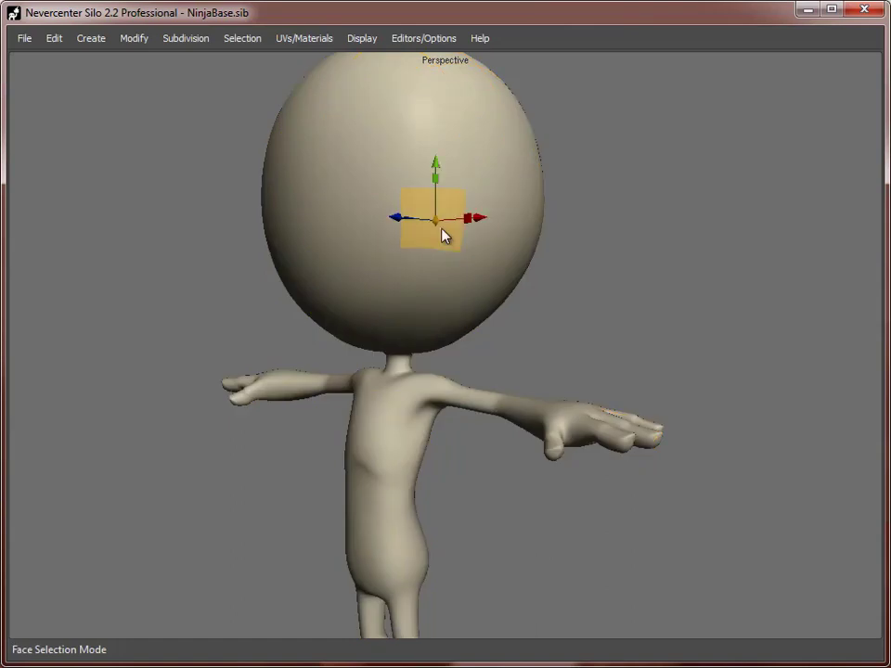
left_click(385, 228, "shift")
key("alt+e")
key("ctrl+d")
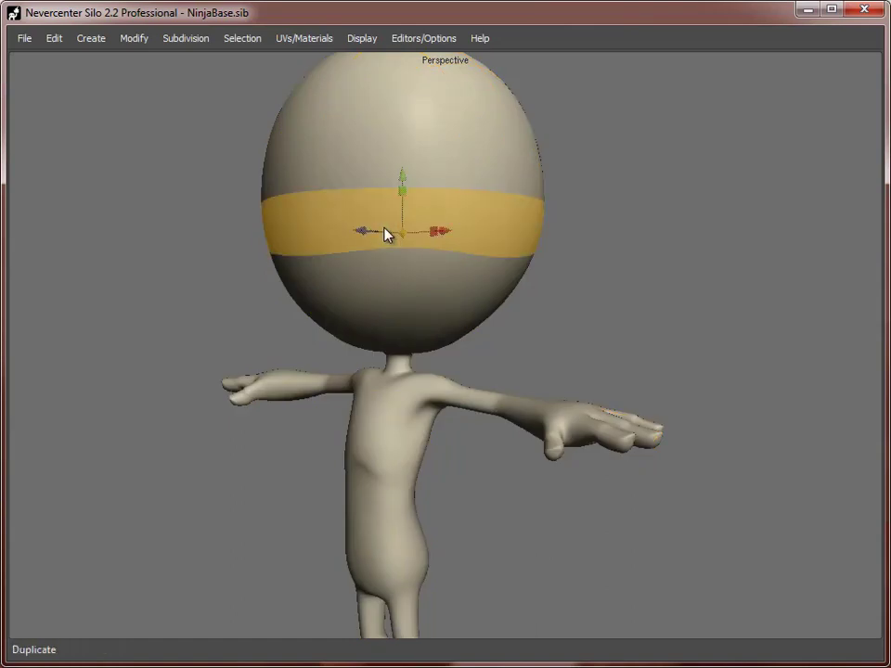
key("c")
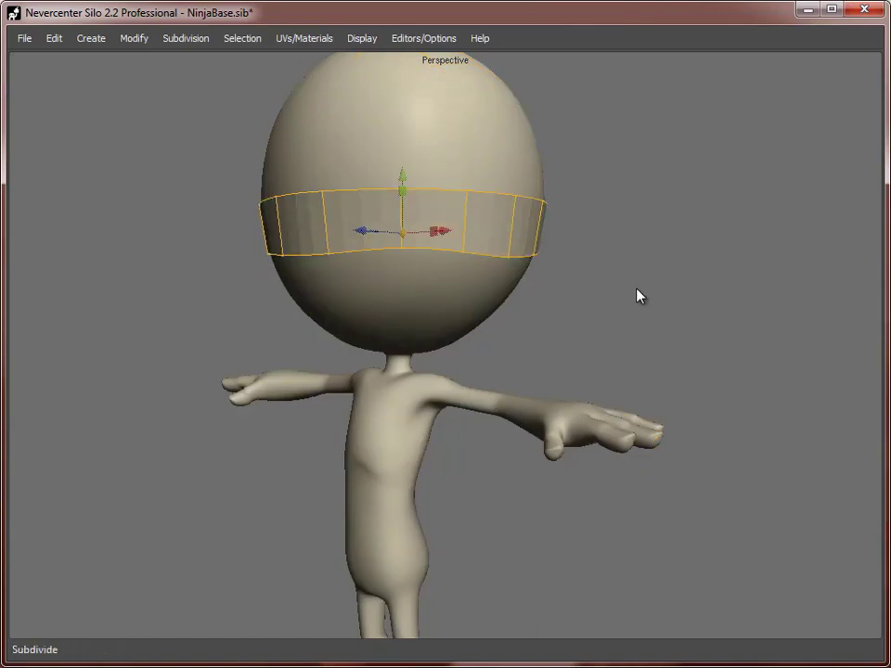
- Flatten the band's lower edge loop by scaling it along the vertical axis
middle_click_drag(639, 297, 570, 319)
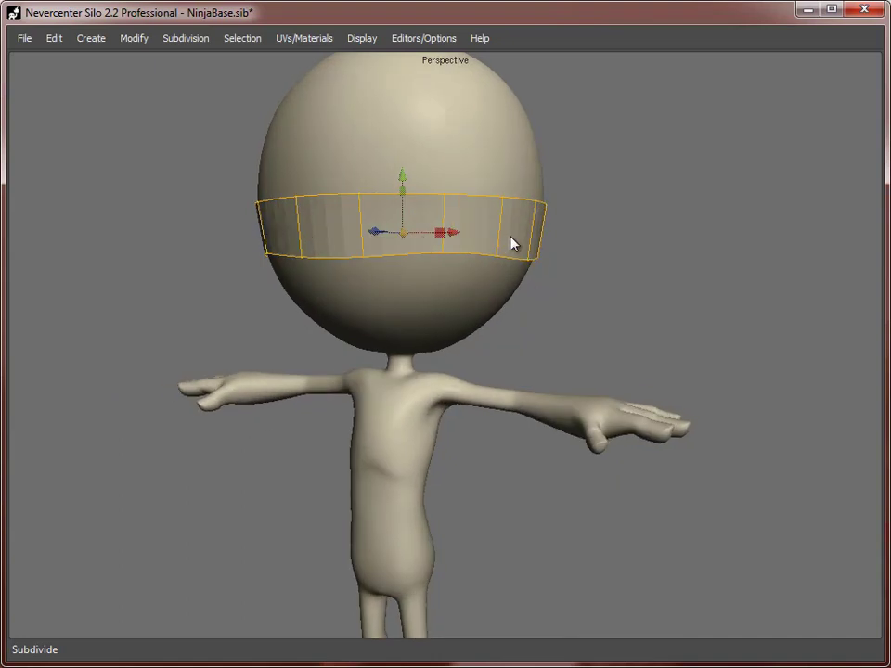
key("s")
double_click(385, 259)
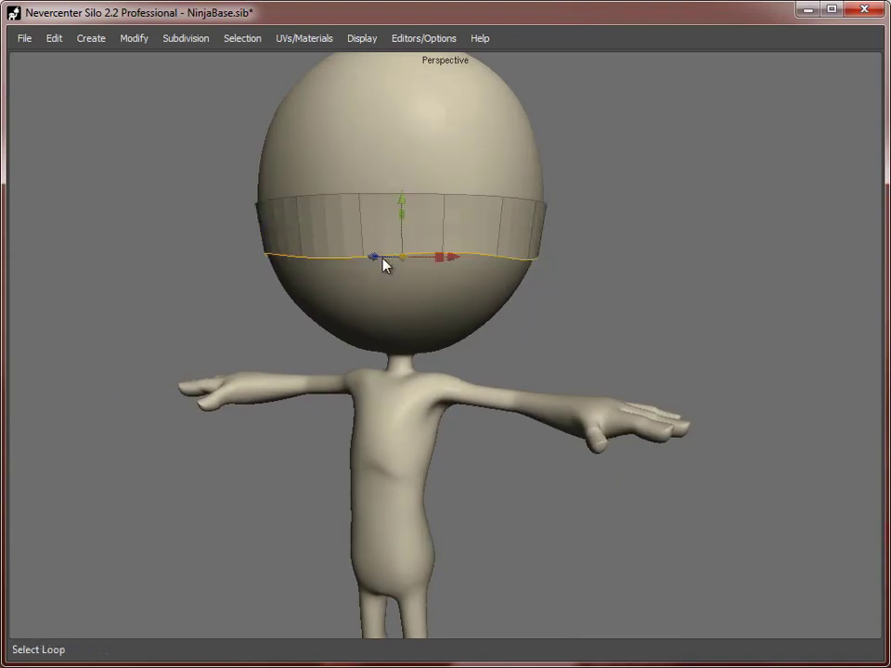
key("r")
key("e")
key("r")
left_click_drag(404, 205, 404, 264)
- Extrude the band's lower edge loop downward over the head and scale it inward to follow the jaw
key("x")
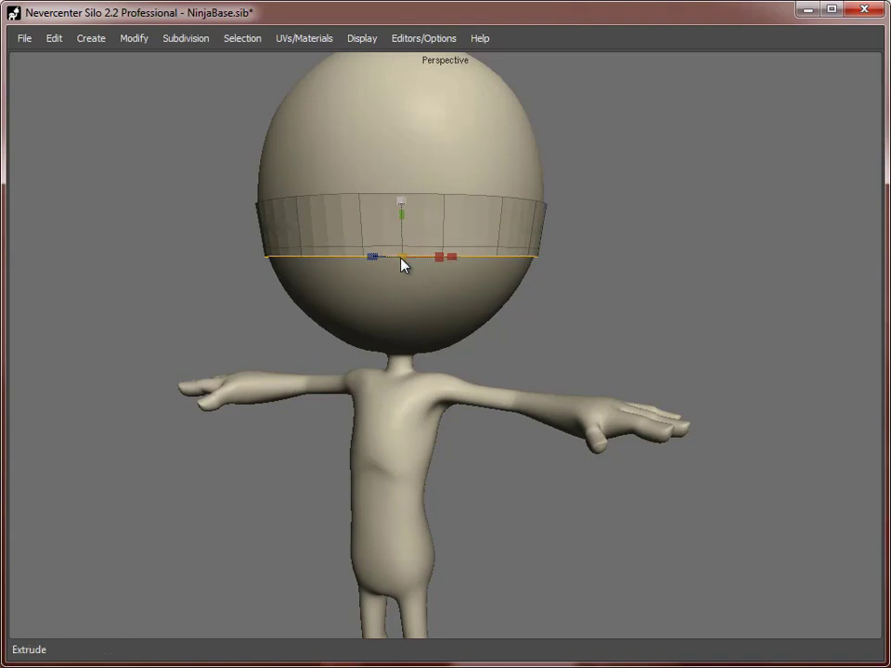
key("w")
left_click_drag(400, 207, 404, 250)
key("r")
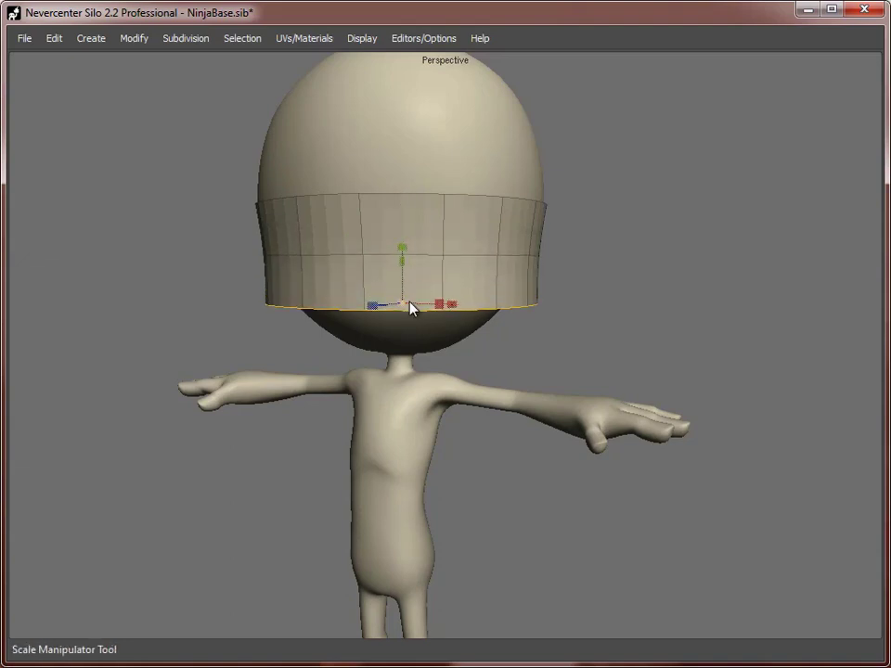
left_click_drag(410, 306, 392, 308)
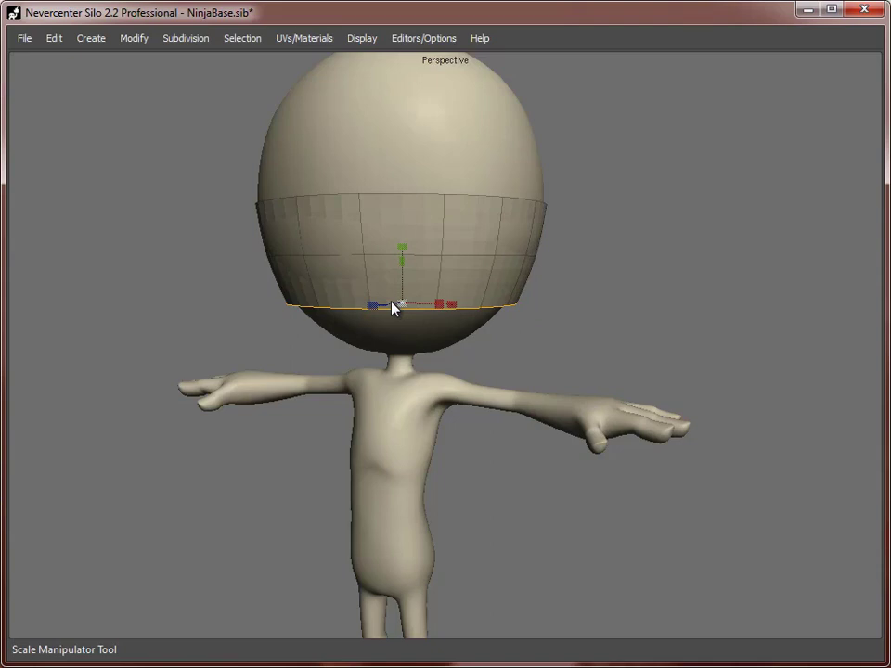
- Extrude the lower edge loop again down to the neck and scale it in further to close around the chin
key("x")
key("w")
left_click_drag(401, 251, 402, 298)
key("r")
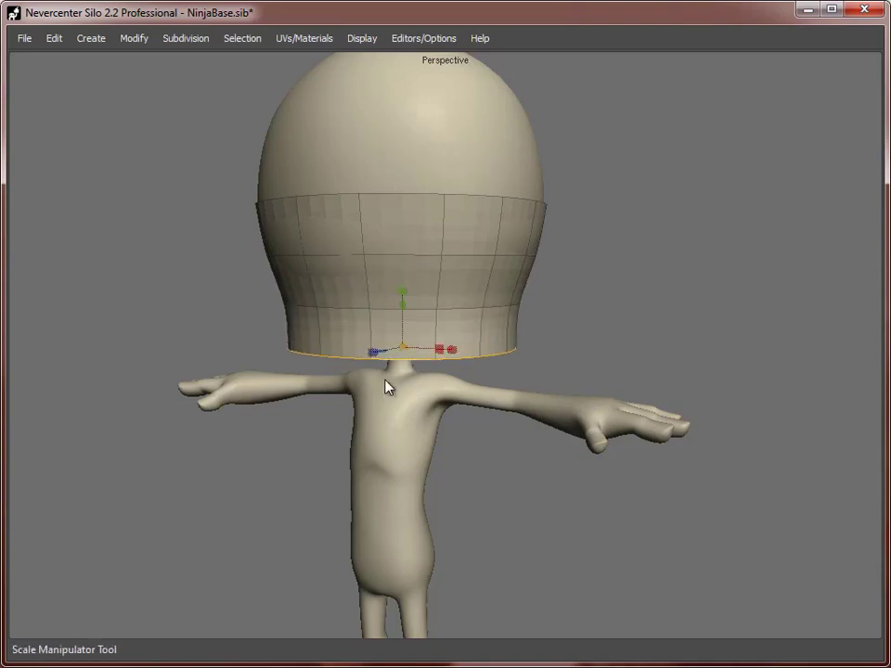
left_click_drag(401, 351, 349, 356)
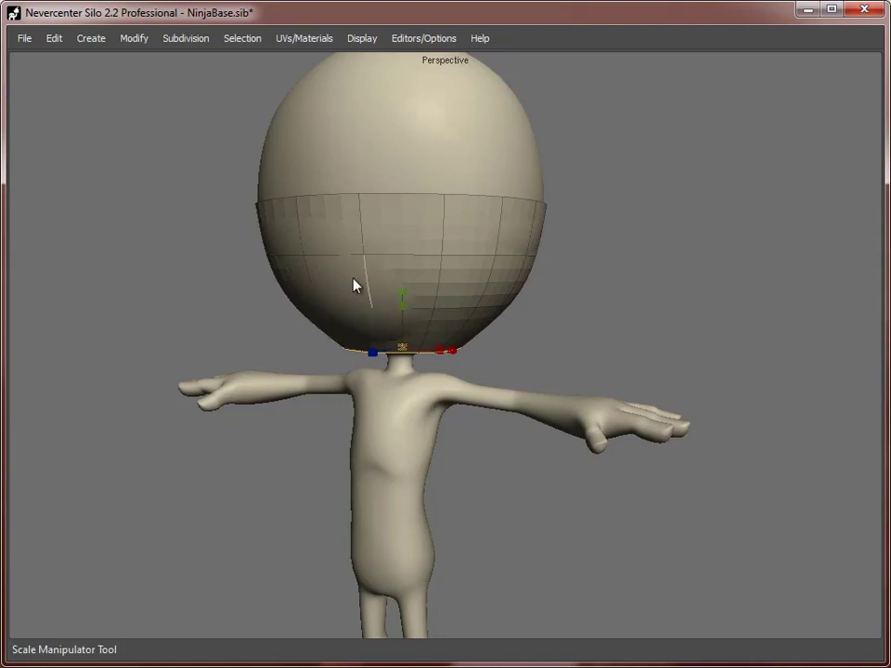
- Scale the mask's middle edge loop slightly outward so its surface clears the head
double_click(449, 316)
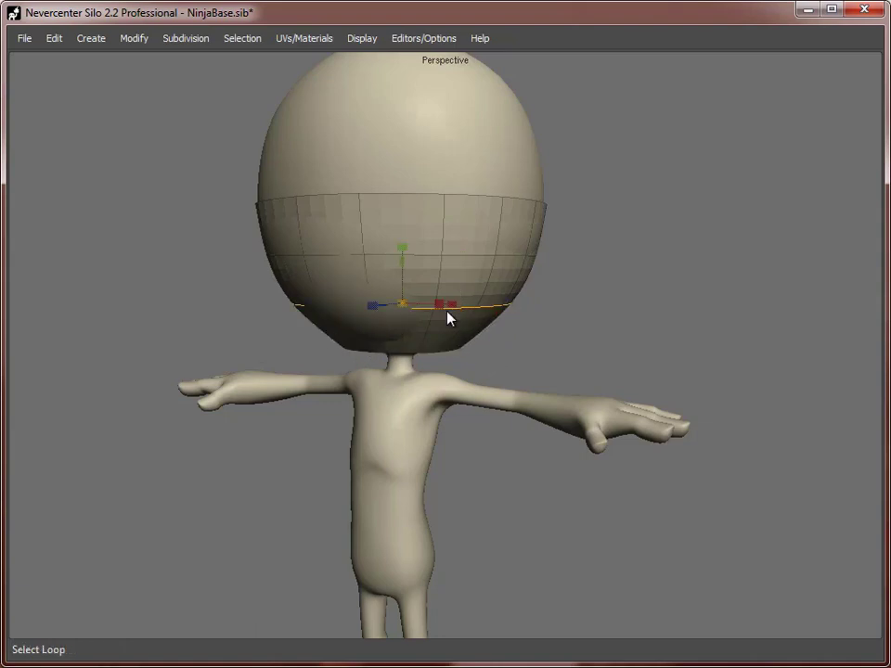
middle_click_drag(529, 315, 399, 328)
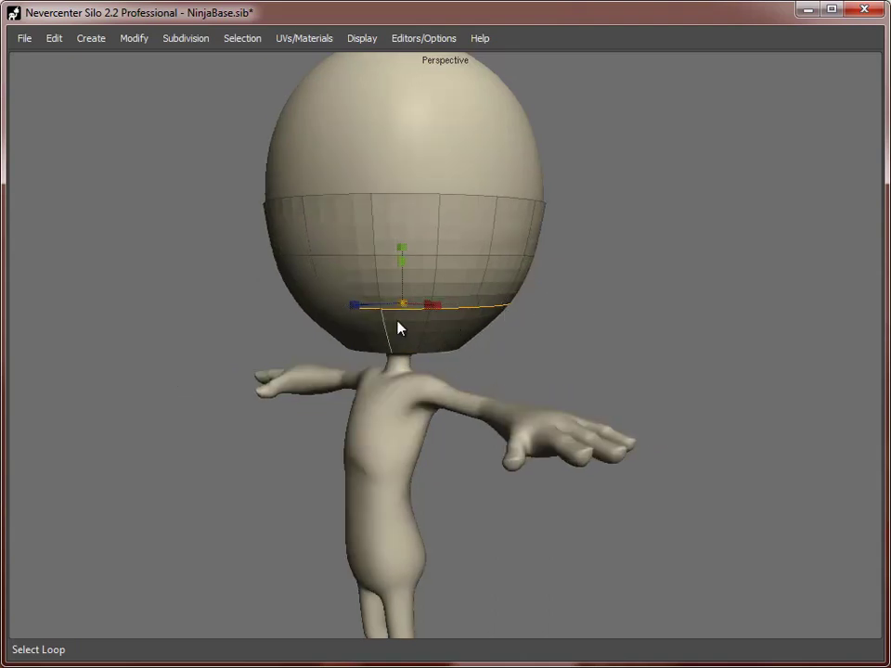
double_click(324, 253)
left_click_drag(402, 256, 407, 258)
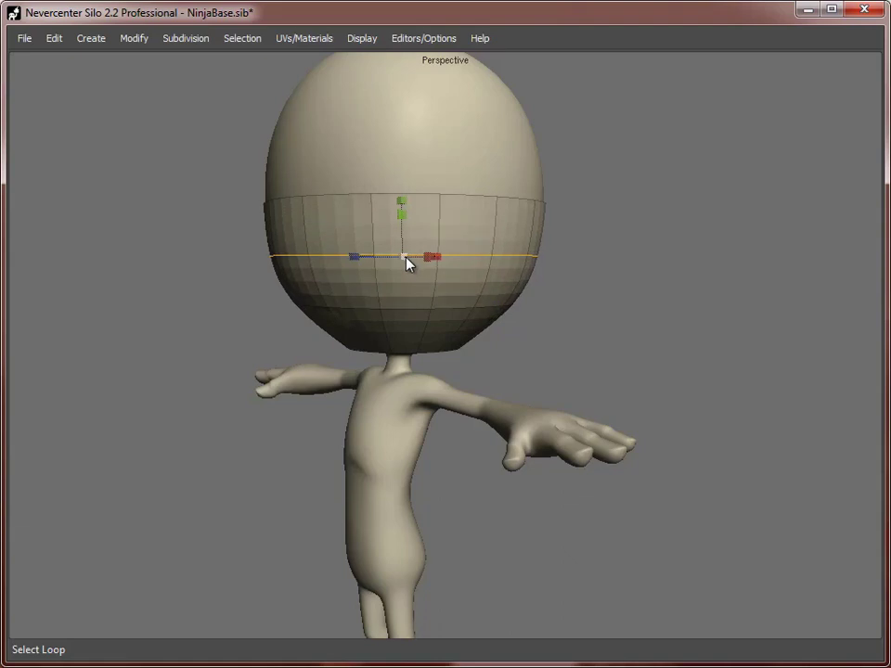
- Examine the mask's fit around the head and its bottom edge loop from several angles
middle_click_drag(591, 422, 581, 375)
double_click(409, 352)
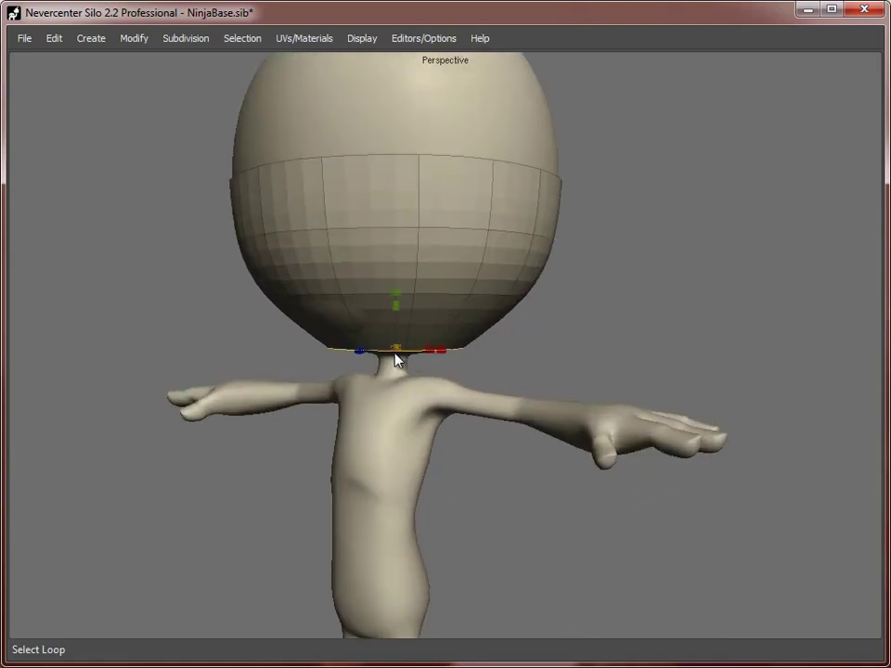
middle_click_drag(643, 347, 580, 332)
middle_click_drag(277, 314, 433, 314)
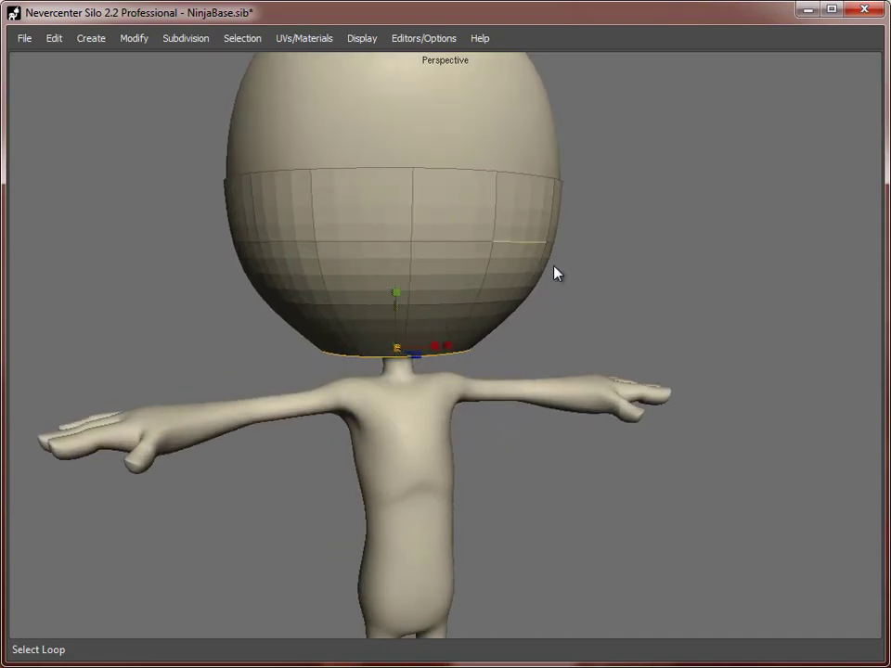
scroll(507, 294, "down", 3)
middle_click_drag(507, 294, 479, 282)
scroll(505, 284, "up", 1)
scroll(405, 195, "up", 1)
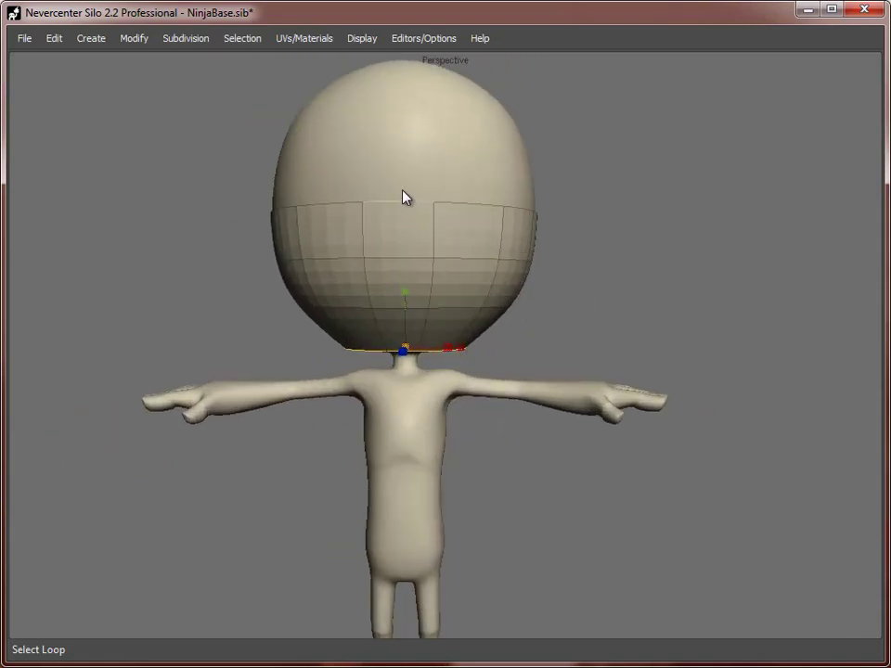
- Raise the mask's top edge slightly at the front and lower its top edges at the sides and back
double_click(405, 197)
key("w")
left_click_drag(396, 140, 398, 136)
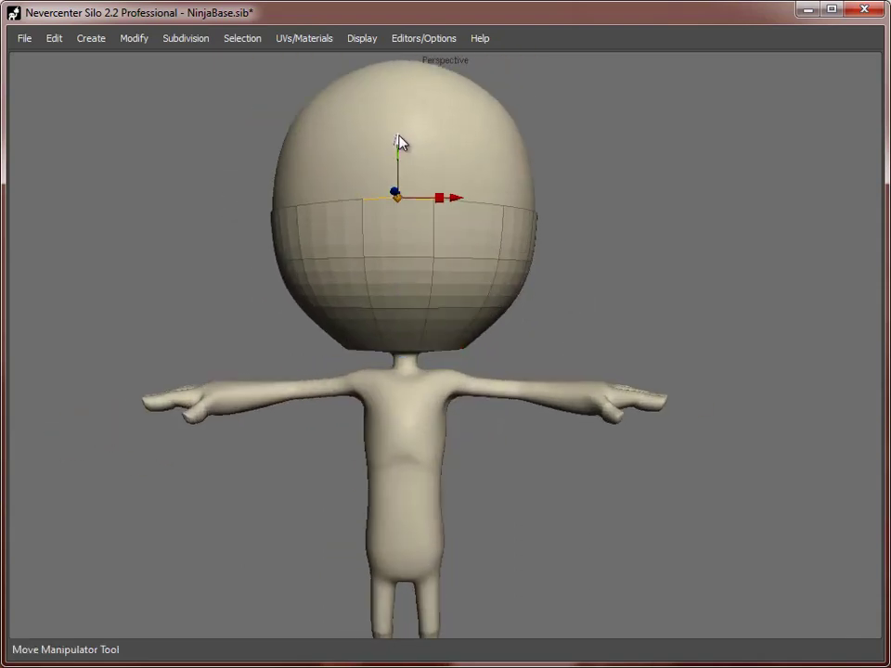
double_click(527, 215)
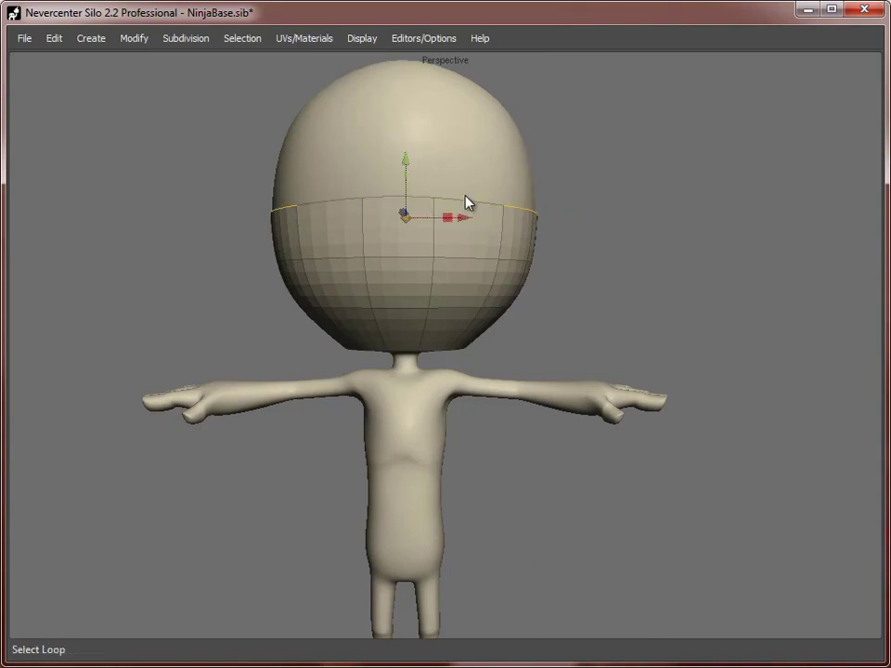
left_click_drag(405, 158, 406, 176)
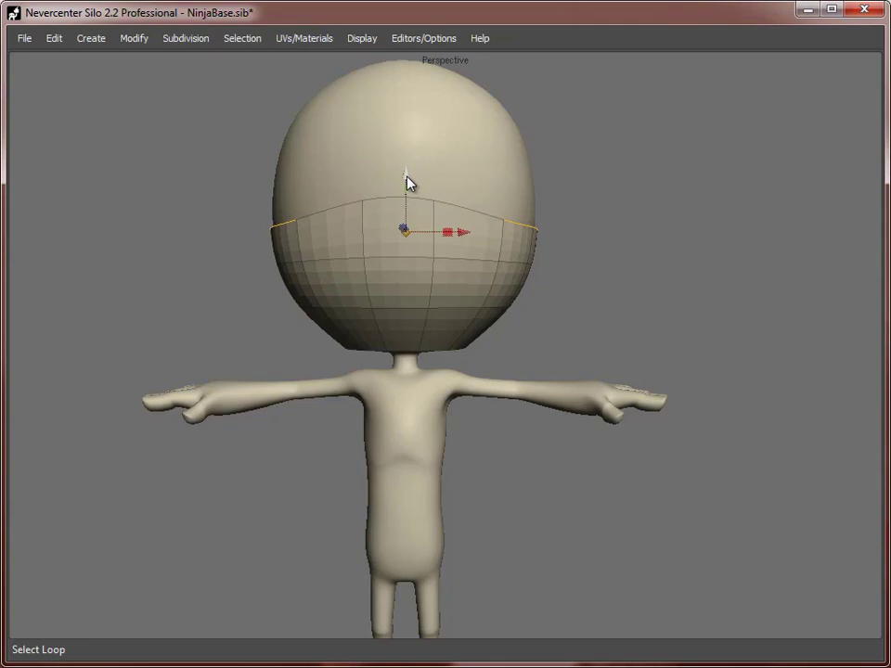
- Extrude the mask's top edge loop, scaling it slightly inward as a thin rim, and widen the loop just below it
left_click_drag(590, 288, 522, 316, "alt")
middle_click_drag(523, 321, 370, 222)
double_click(334, 205)
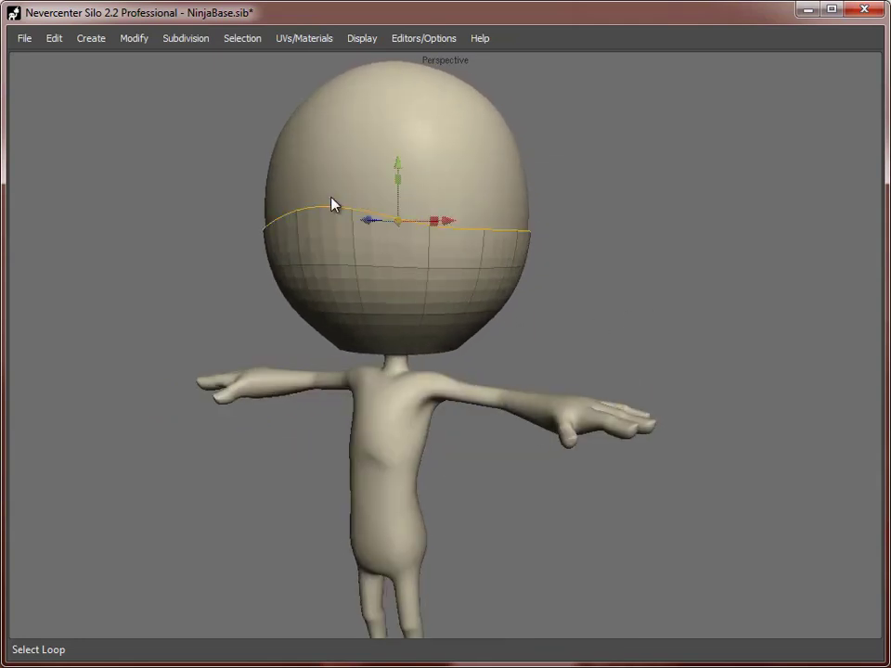
key("x")
key("r")
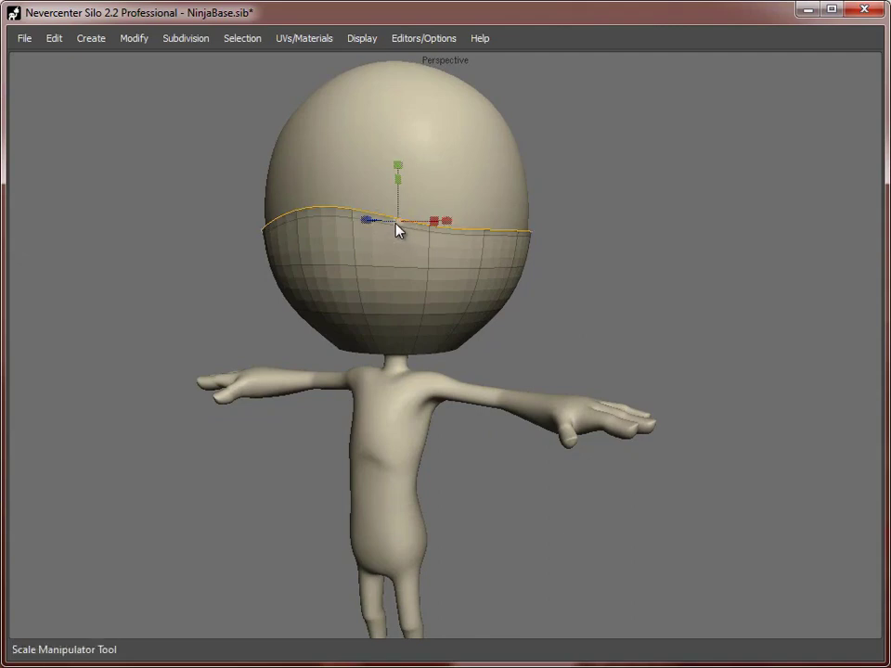
left_click_drag(397, 229, 395, 230)
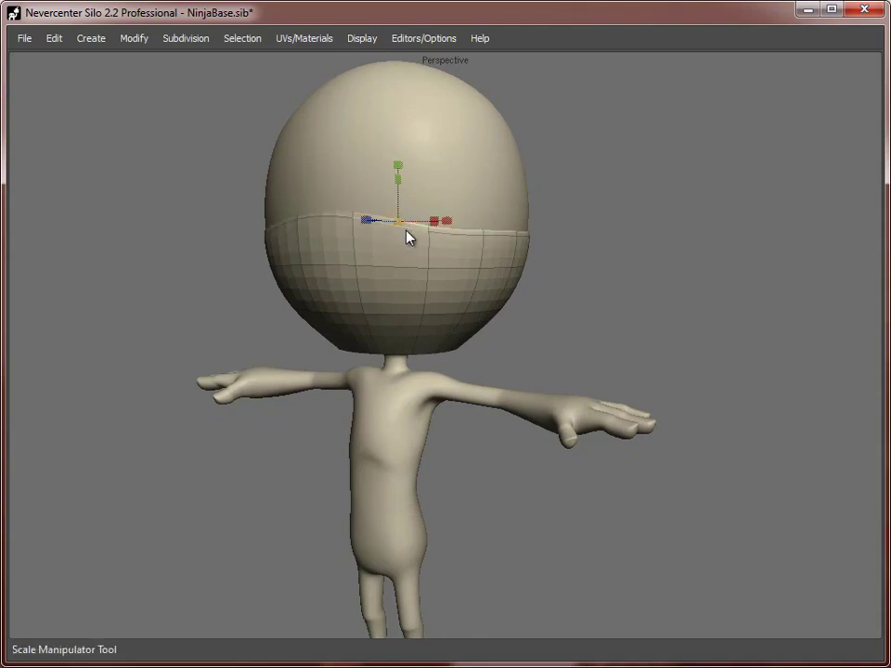
double_click(396, 234)
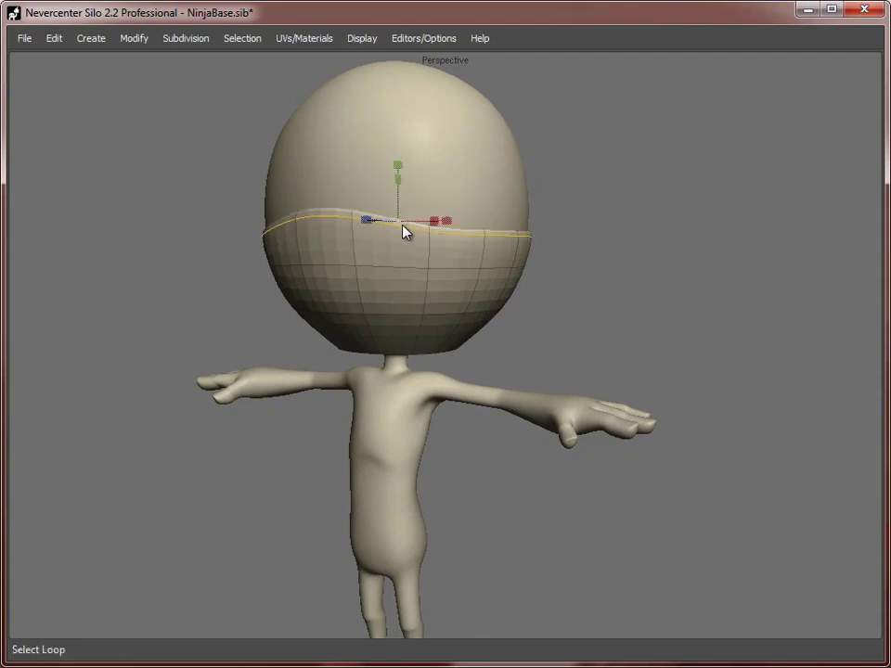
- Return to object selection and display the mask in Smooth Shade Mode
key("f")
left_click(724, 319)
left_click_drag(452, 276, 482, 274, "alt")
middle_click_drag(483, 280, 548, 247)
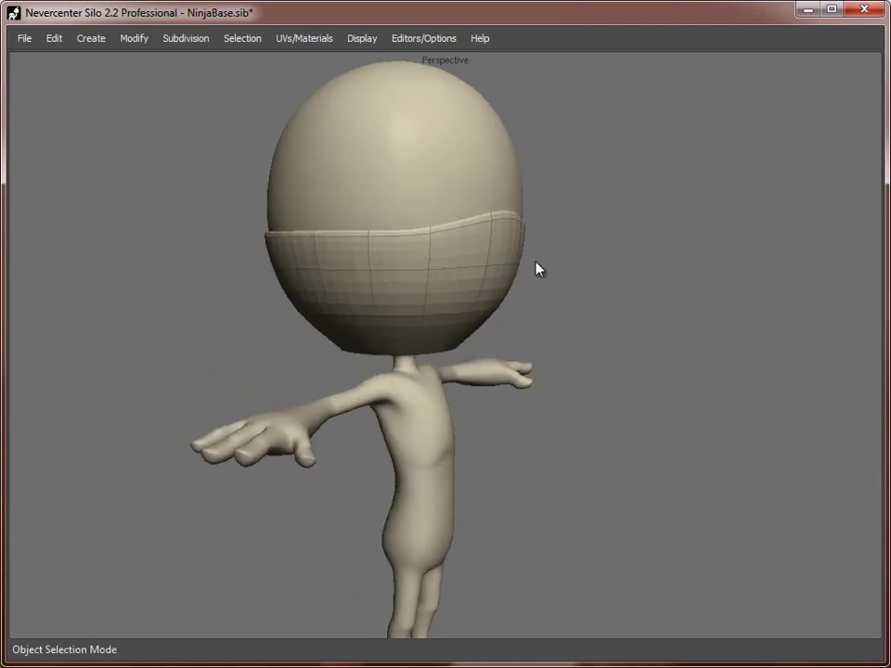
right_click(635, 180)
mouse_move(747, 436)
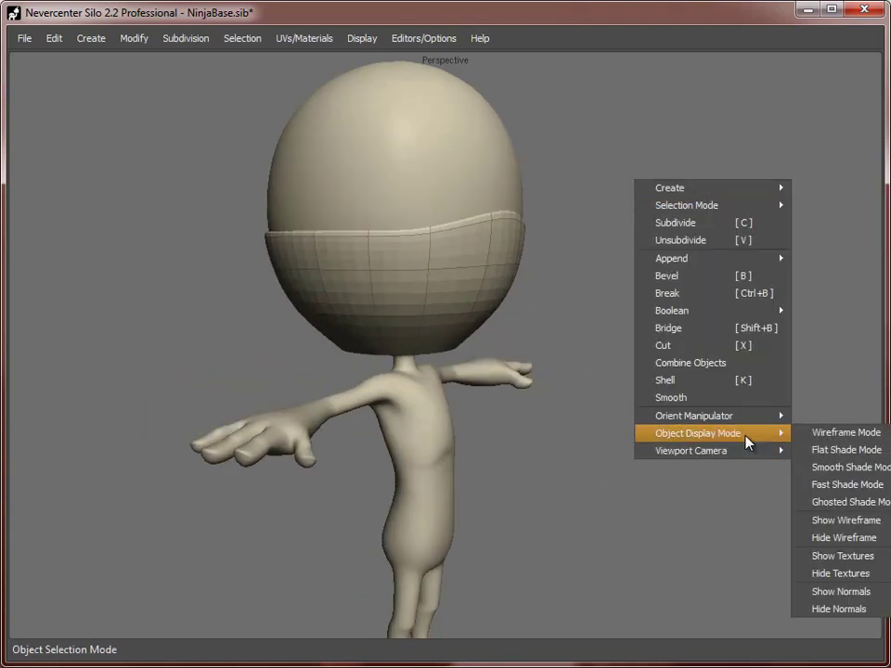
left_click(847, 467)
middle_click_drag(701, 353, 525, 338)
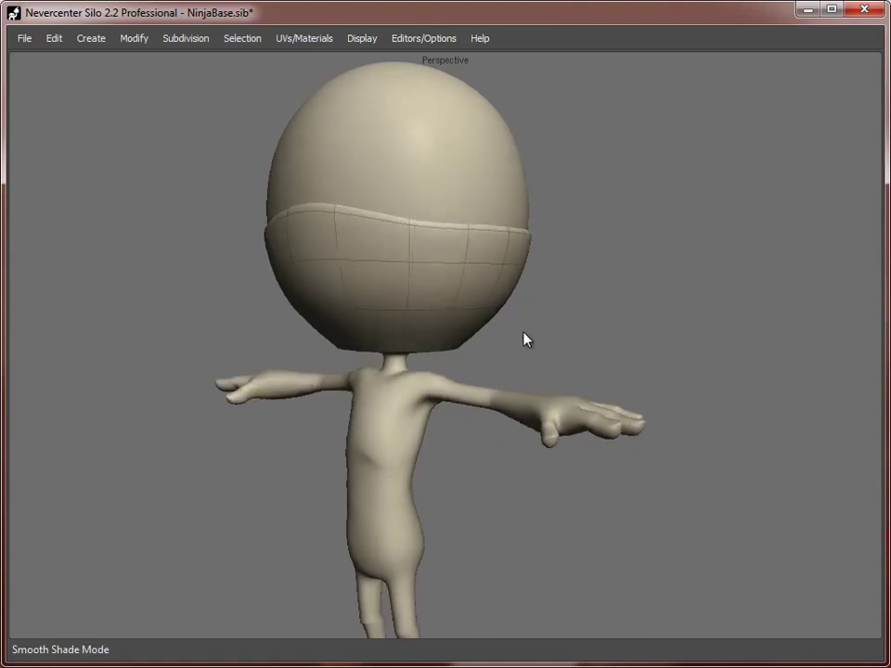
- Hide the wireframe overlay on the mask
right_click(576, 202)
mouse_move(663, 455)
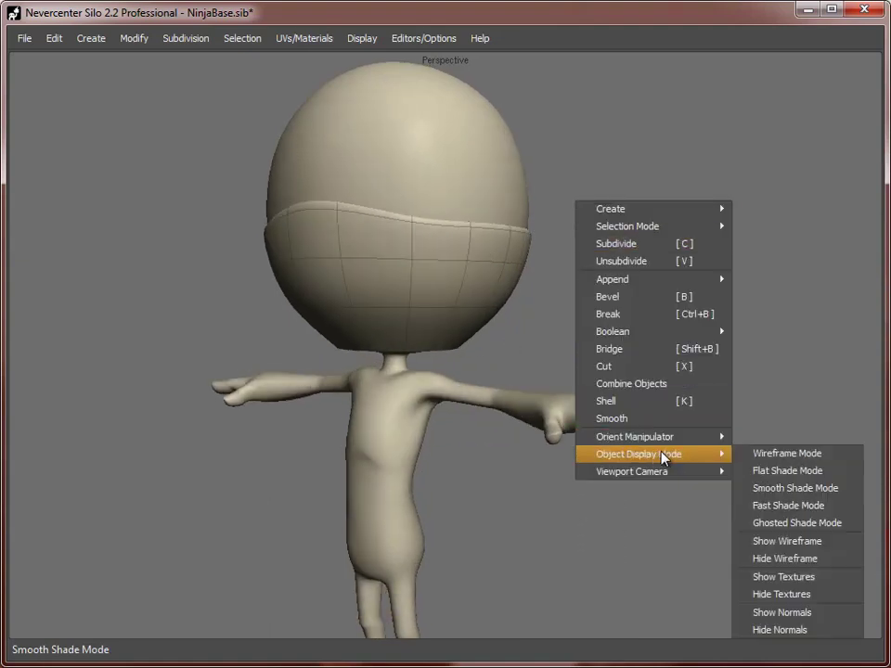
left_click(786, 559)
- Examine the mask's shape and fit on the character from the front, above and the side
middle_click_drag(324, 338, 382, 381)
scroll(502, 358, "down", 5)
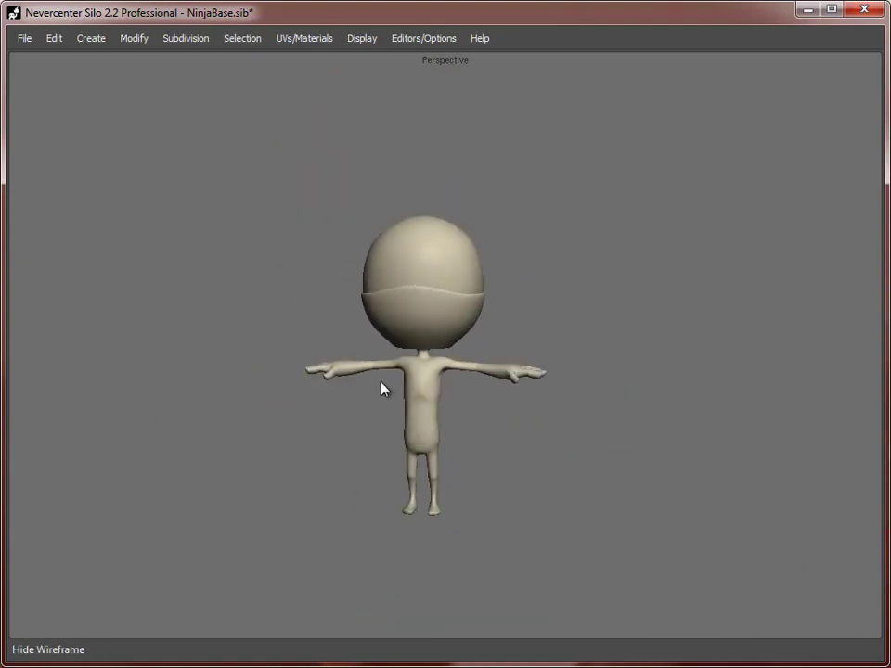
scroll(456, 375, "up", 4)
middle_click_drag(362, 298, 508, 452)
key("f")
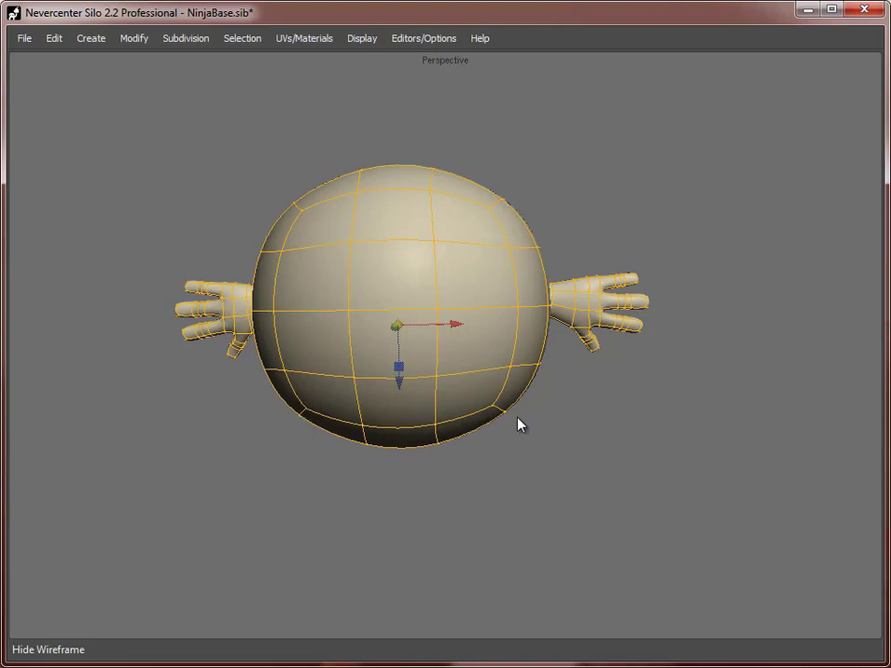
middle_click_drag(540, 453, 594, 351)
left_click(611, 398)
middle_click_drag(611, 399, 526, 356)
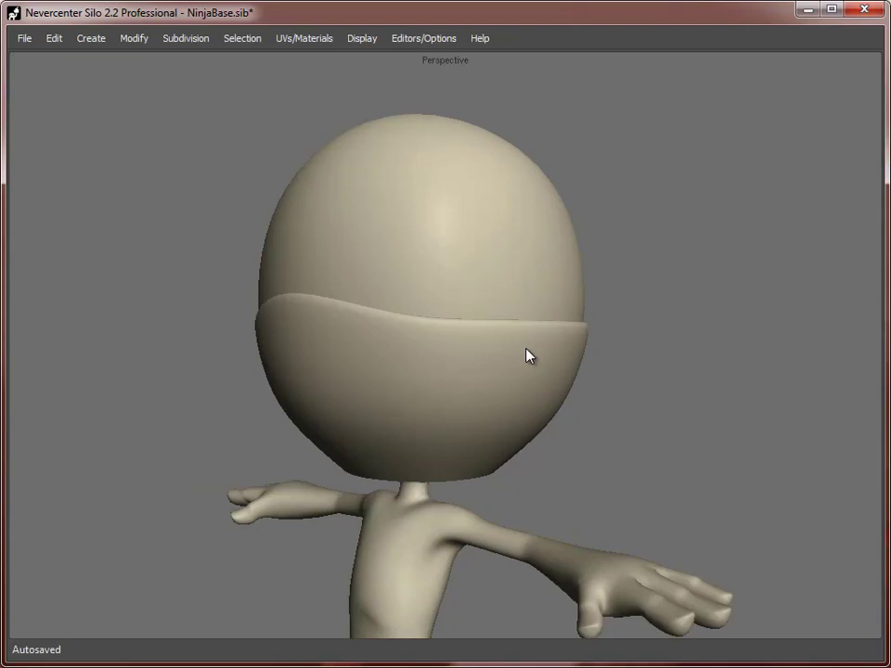
- Scale the mask's bottom edge loop slightly inward above the neck
left_click(469, 420)
middle_click_drag(469, 420, 454, 453)
key("s")
double_click(400, 406)
key("r")
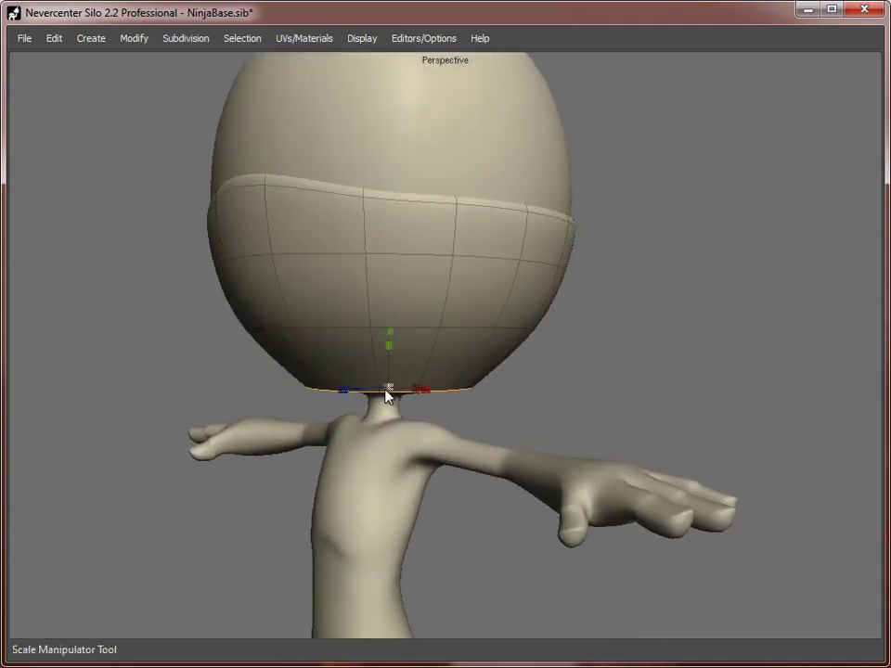
left_click_drag(351, 388, 376, 388)
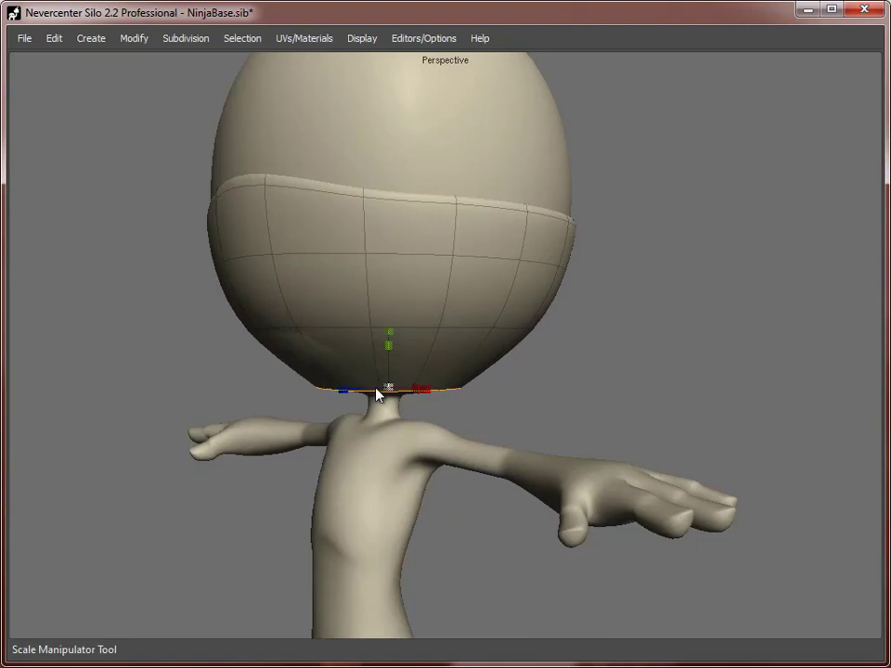
middle_click_drag(556, 413, 455, 412)
- Extrude the mask's bottom edge loop, move it down and scale it inward toward the neck
key("w")
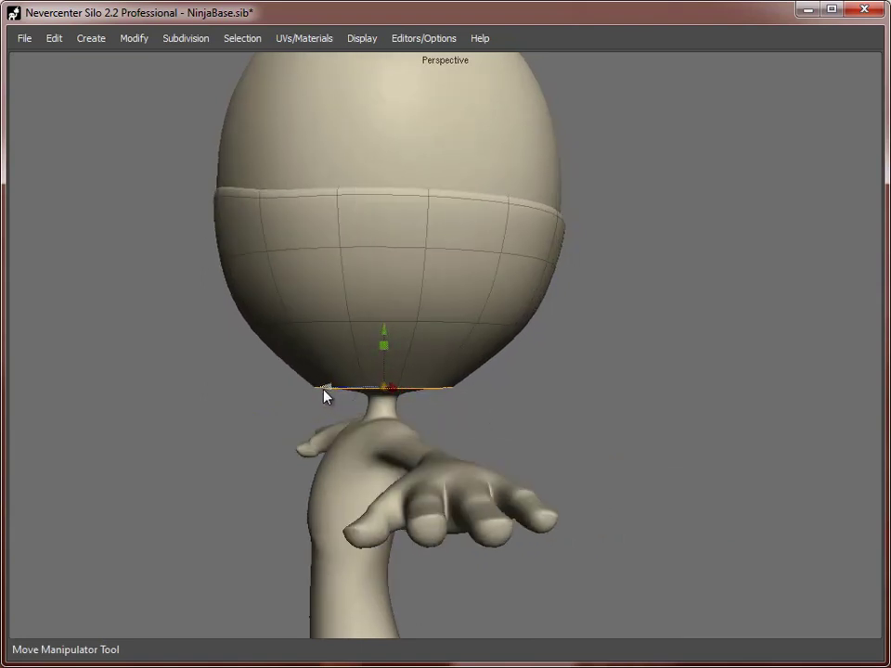
middle_click_drag(325, 397, 402, 437)
key("x")
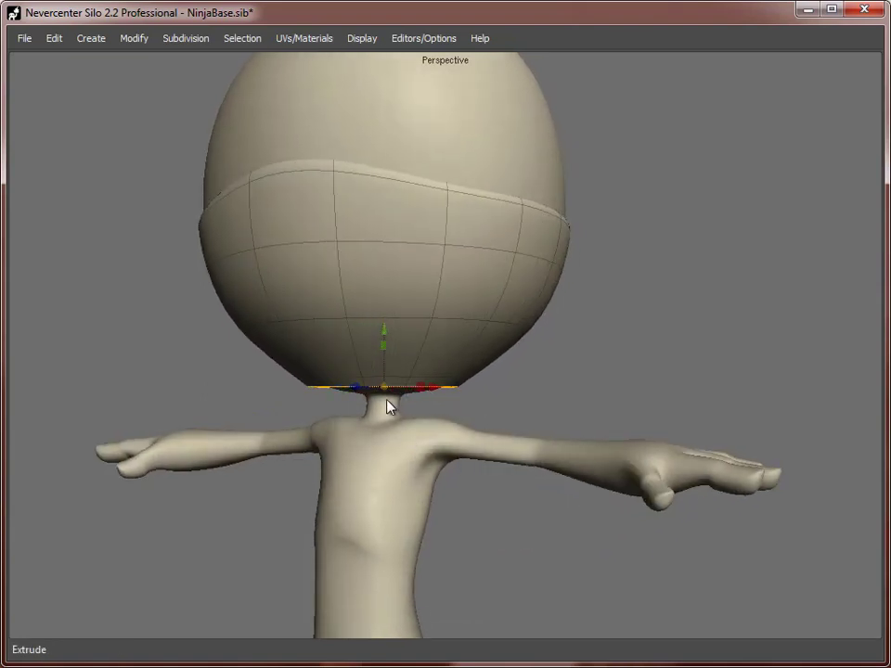
left_click_drag(385, 332, 386, 349)
key("r")
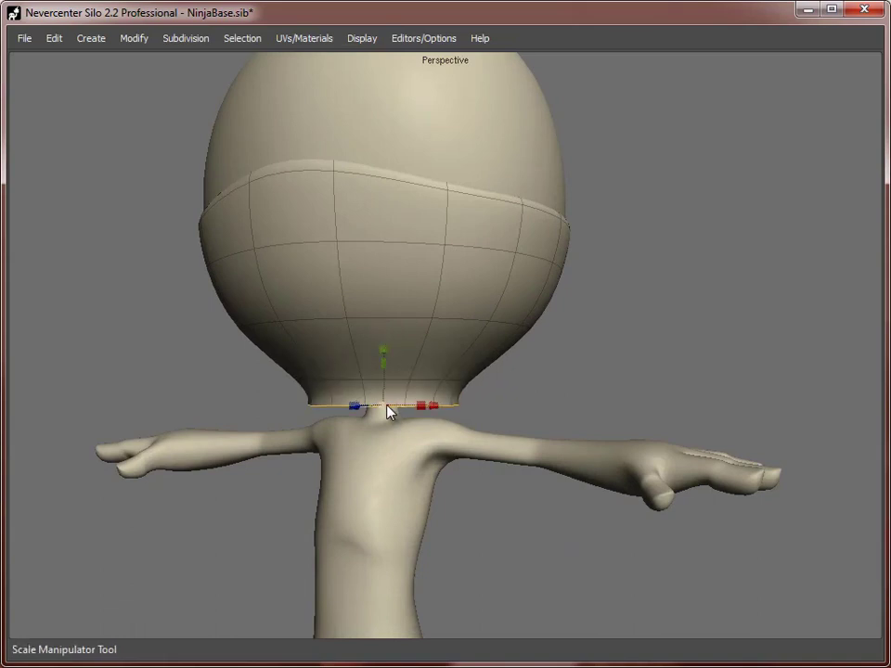
left_click_drag(389, 411, 359, 408)
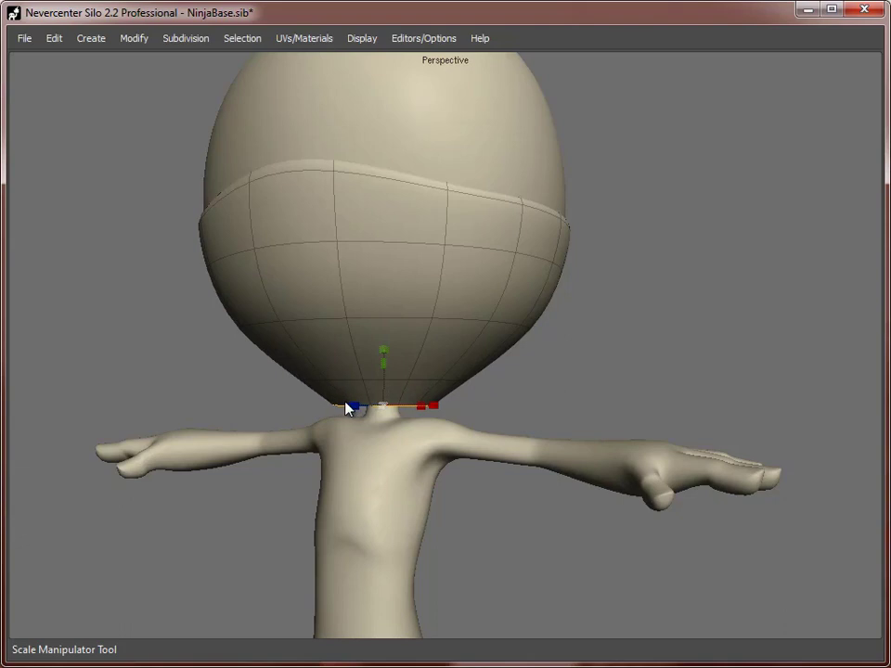
- Extrude the bottom loop again and lower it to the shoulders as a short collar around the neck
key("w")
mouse_move(384, 360)
left_mouse_down()
mouse_move(385, 349)
mouse_move(384, 372)
mouse_move(385, 362)
left_mouse_up()
key("z")
middle_click_drag(647, 421, 424, 440)
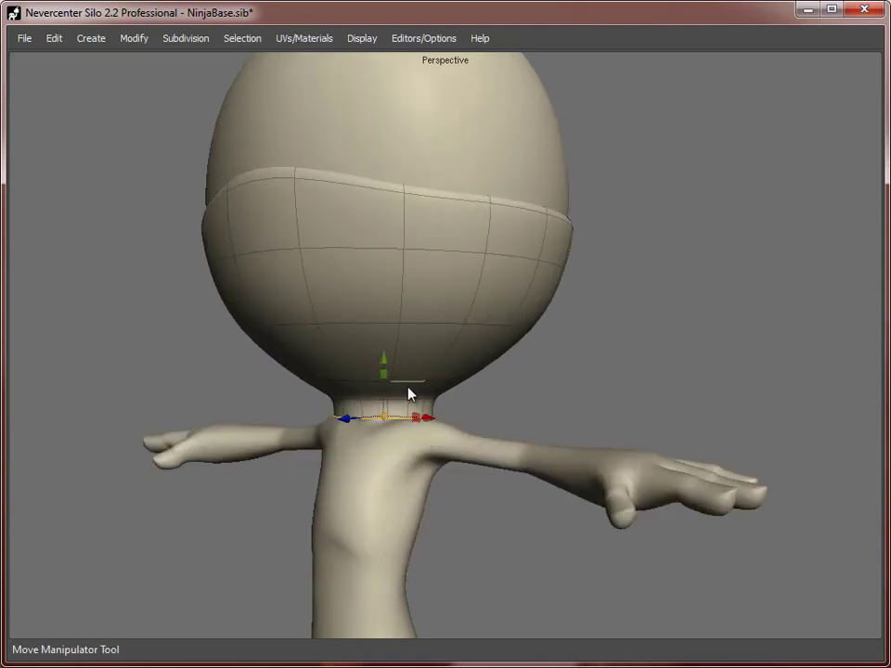
- Slide the edge loop above the mask's collar upward and slightly adjust the next loop above it
double_click(409, 392)
key("shift+s")
left_click_drag(411, 386, 431, 384)
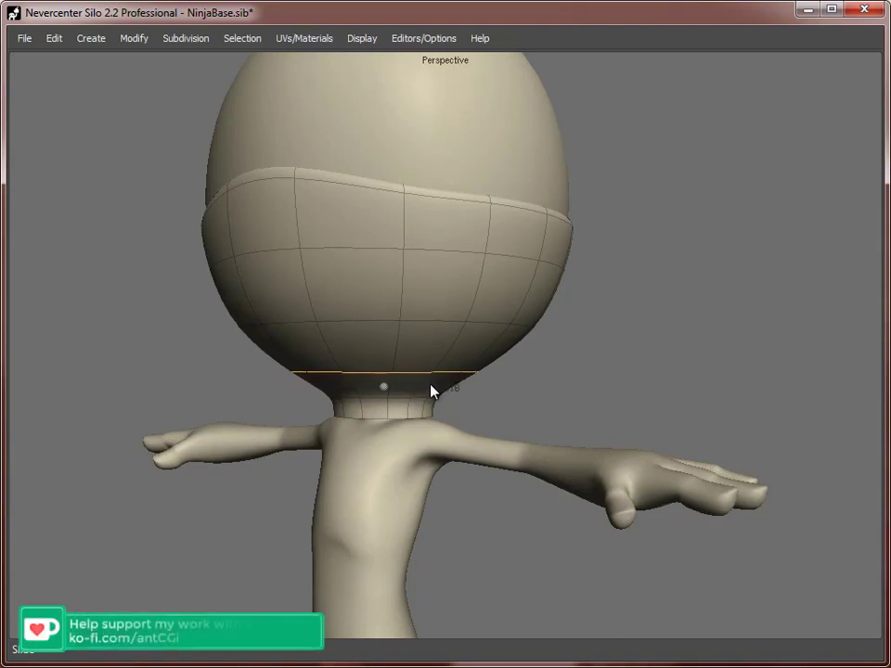
double_click(436, 323)
key("shift+s")
mouse_move(437, 323)
left_mouse_down()
mouse_move(456, 329)
mouse_move(446, 322)
left_mouse_up()
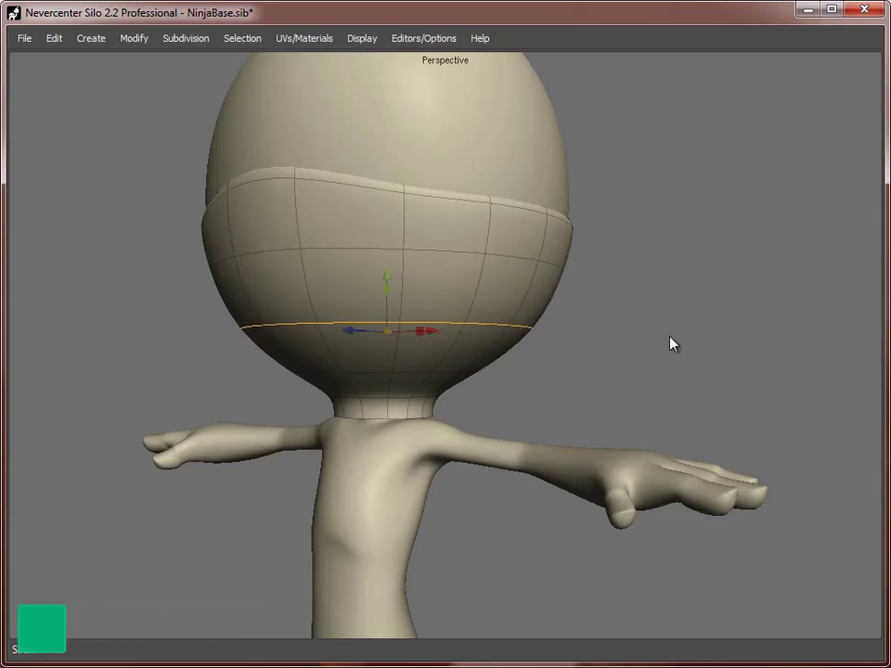
- Return to object selection and examine the mask with its collar against the whole character
left_click_drag(670, 338, 617, 345, "alt")
key("f")
left_click(665, 376)
left_click_drag(492, 399, 575, 404, "alt")
scroll(574, 403, "down", 5)
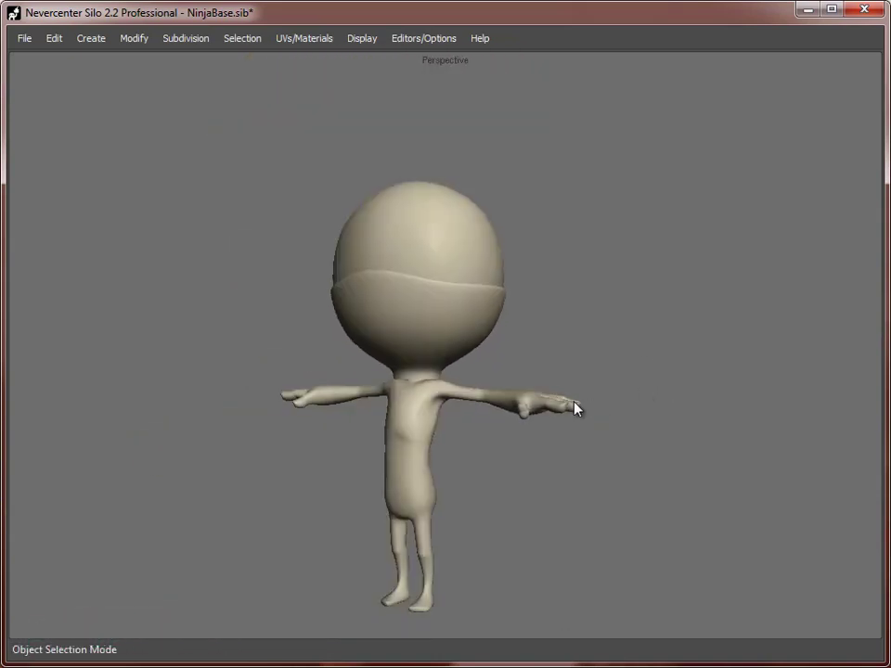
left_click_drag(332, 365, 449, 359, "alt")
scroll(448, 359, "up", 5)
middle_click_drag(448, 365, 423, 392)
- Try splitting an extra edge loop into the middle of the mask
key("e")
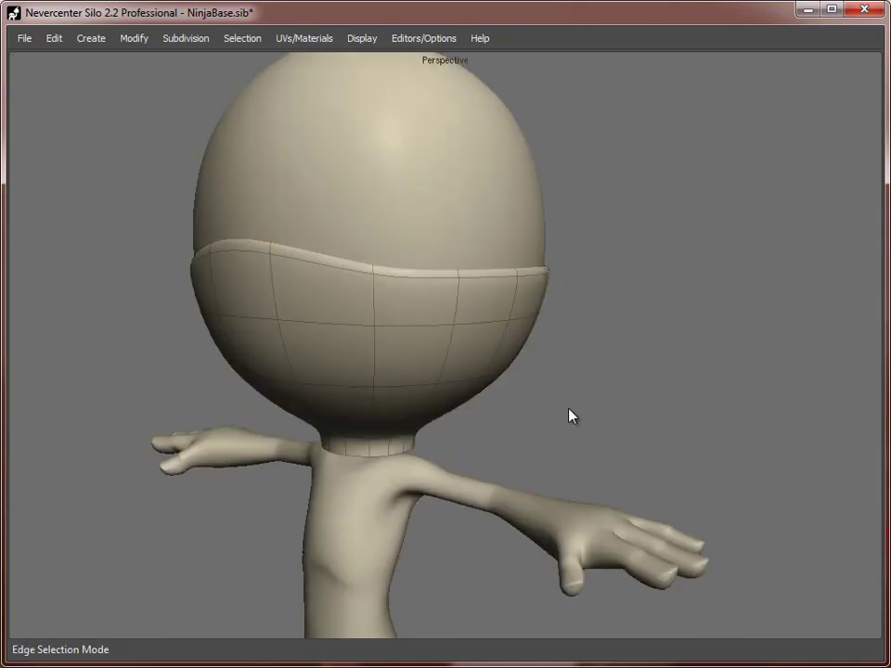
middle_click_drag(571, 414, 654, 382)
key("shift+x")
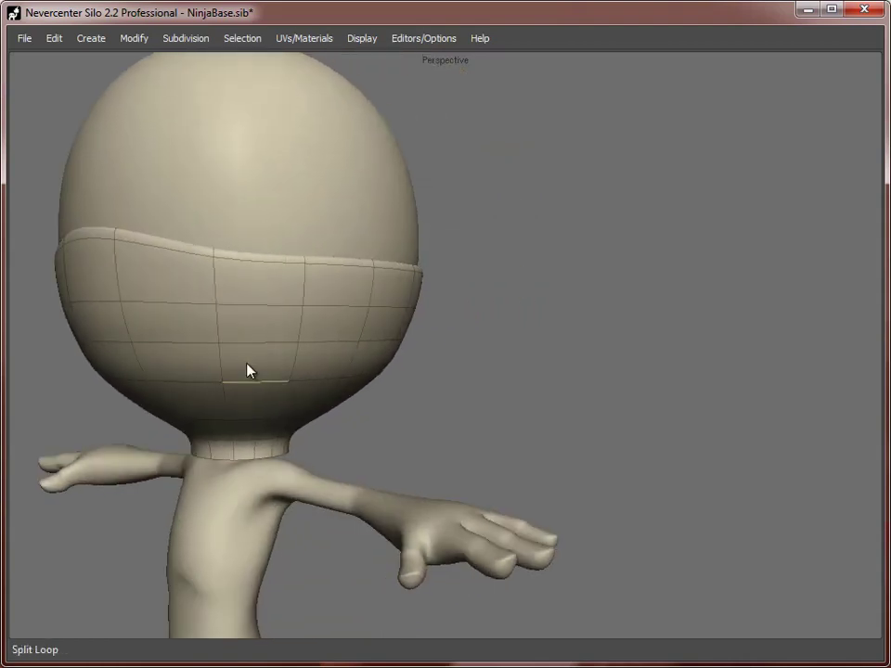
left_click(222, 346)
middle_click_drag(242, 370, 254, 301)
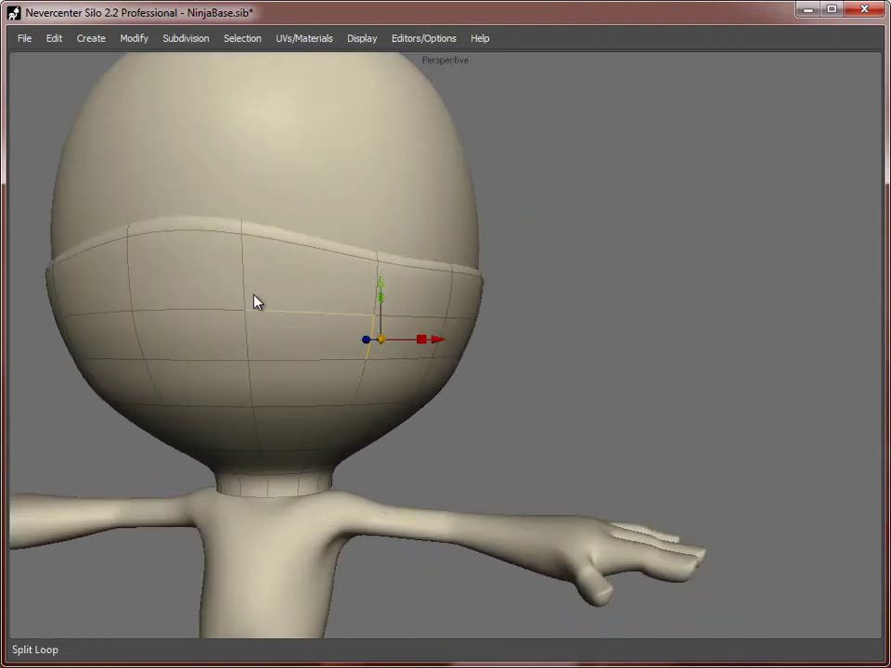
- Try moving individual edges on the side of the mask to form a cloth fold
left_click(408, 368)
middle_click_drag(408, 368, 397, 367)
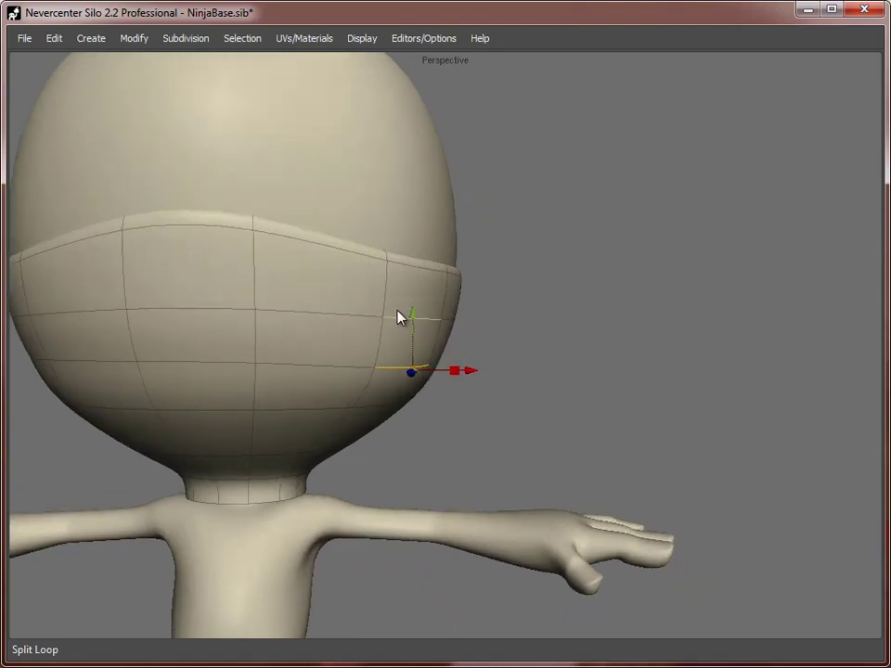
left_click(420, 321)
left_click_drag(419, 321, 407, 349)
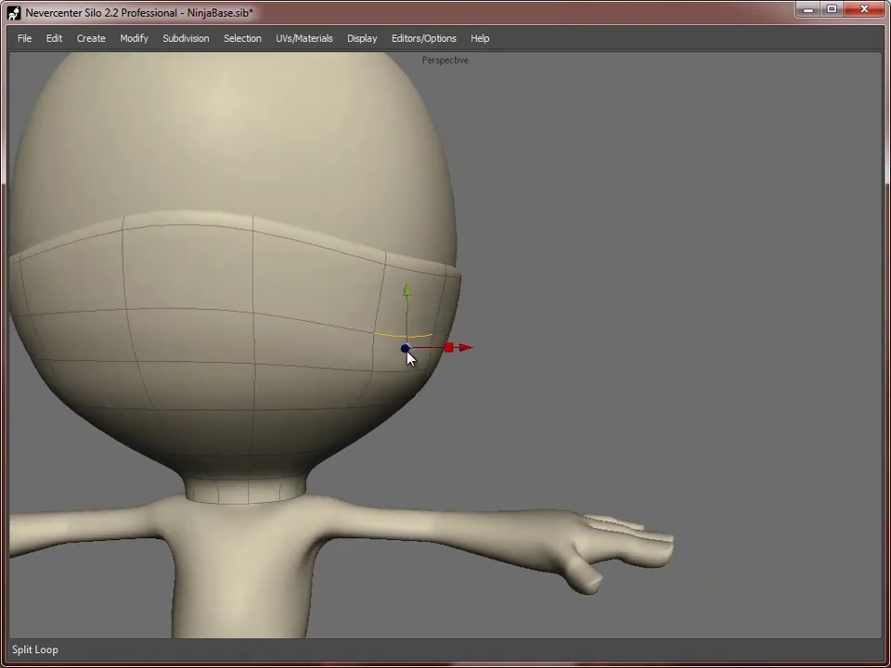
middle_click_drag(405, 375, 414, 389)
left_click_drag(417, 374, 429, 354)
left_click_drag(386, 404, 413, 386)
left_click_drag(553, 408, 485, 432, "alt")
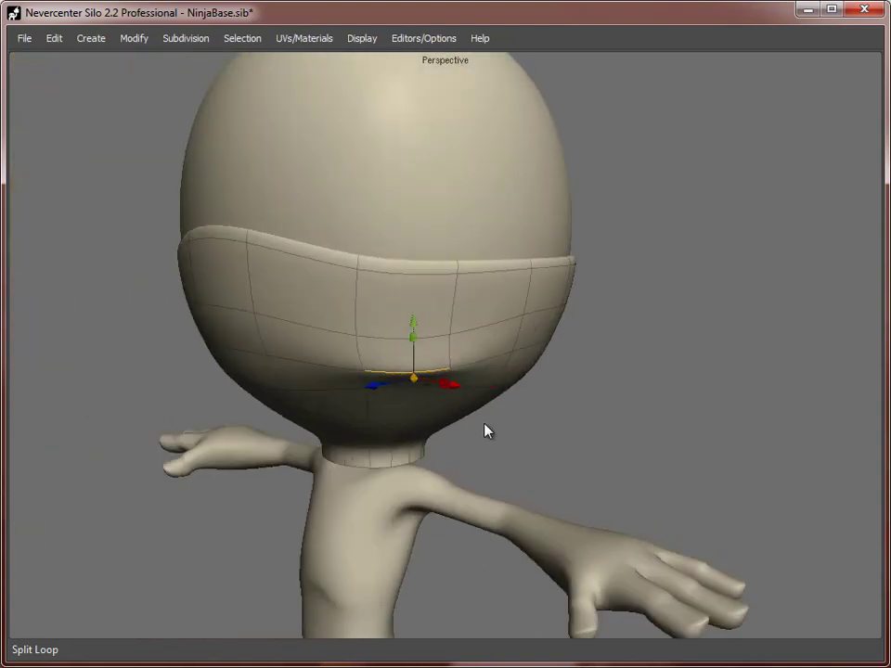
- Return to object selection and undo the side fold and the extra edge loop on the mask
key("w")
key("f")
left_click_drag(656, 405, 675, 383, "alt")
scroll(676, 383, "down", 5)
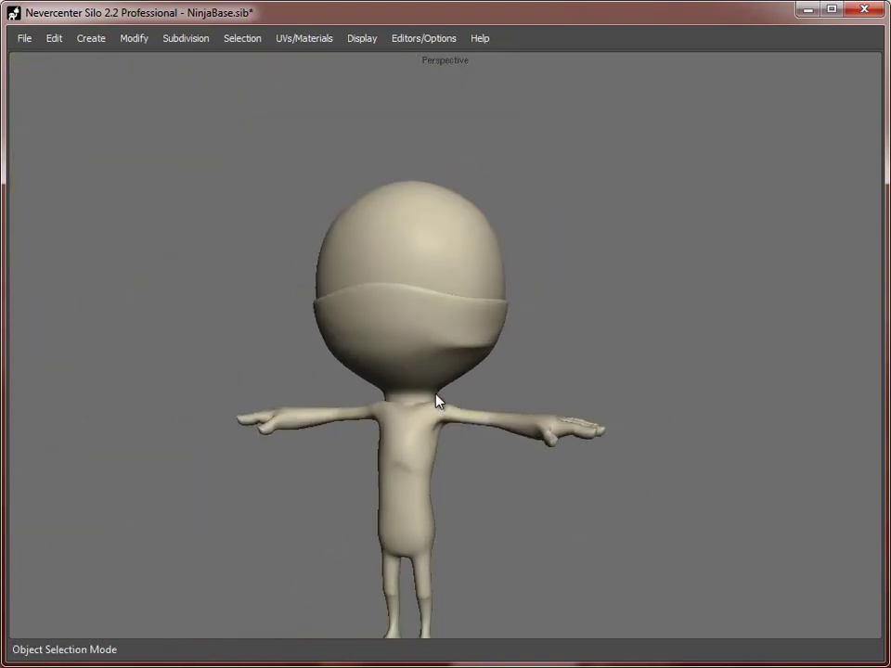
mouse_move(436, 395)
left_mouse_down("alt")
mouse_move(219, 394)
mouse_move(429, 398)
left_mouse_up("alt")
scroll(430, 405, "up", 4)
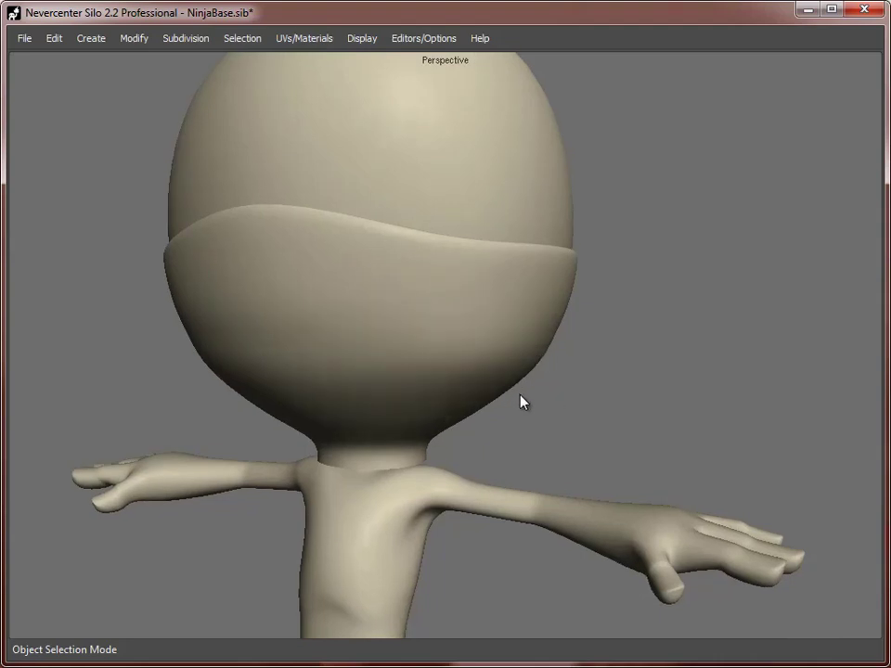
- Select the mask and examine its edge flow and fit around the head from several angles
middle_click_drag(520, 404, 603, 405)
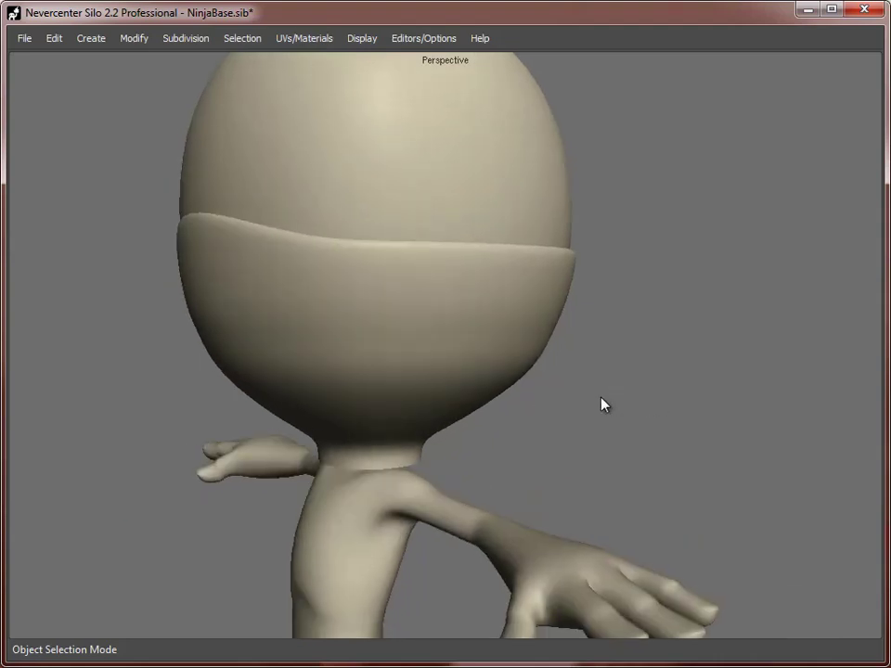
left_click(455, 380)
middle_click_drag(445, 379, 661, 408)
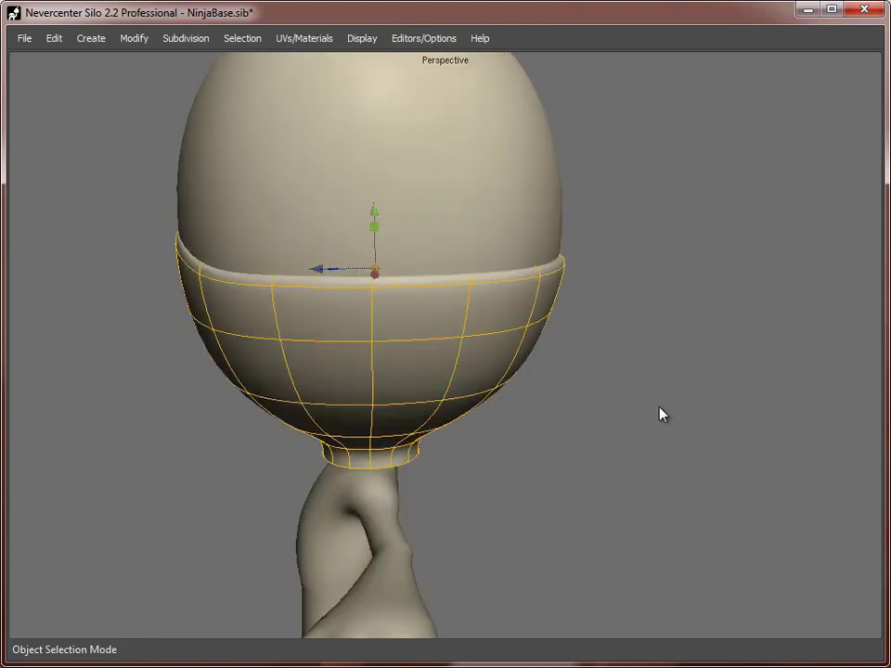
scroll(661, 409, "down", 4)
middle_click_drag(557, 394, 620, 386)
middle_click_drag(512, 332, 375, 294)
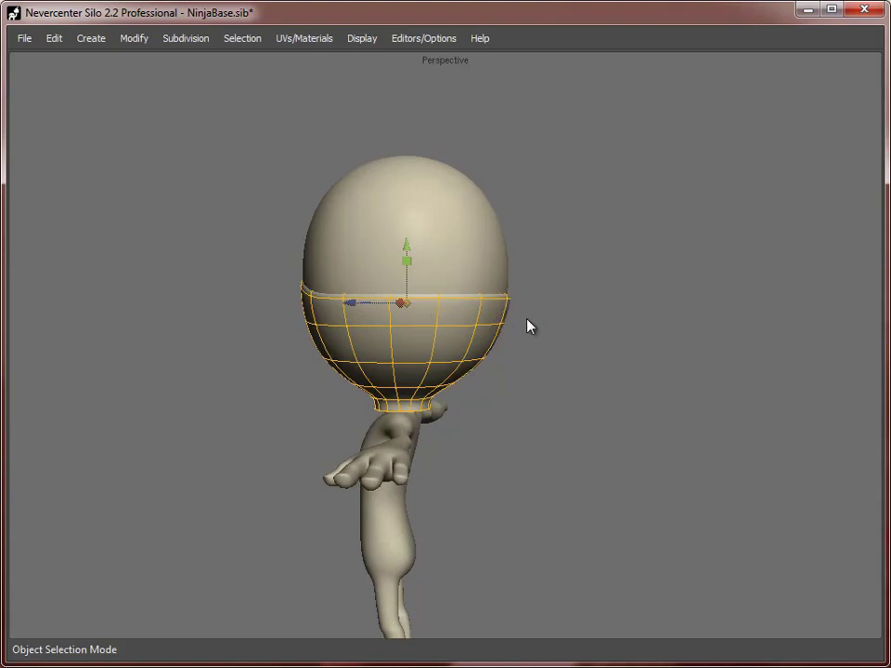
middle_click_drag(474, 350, 374, 360)
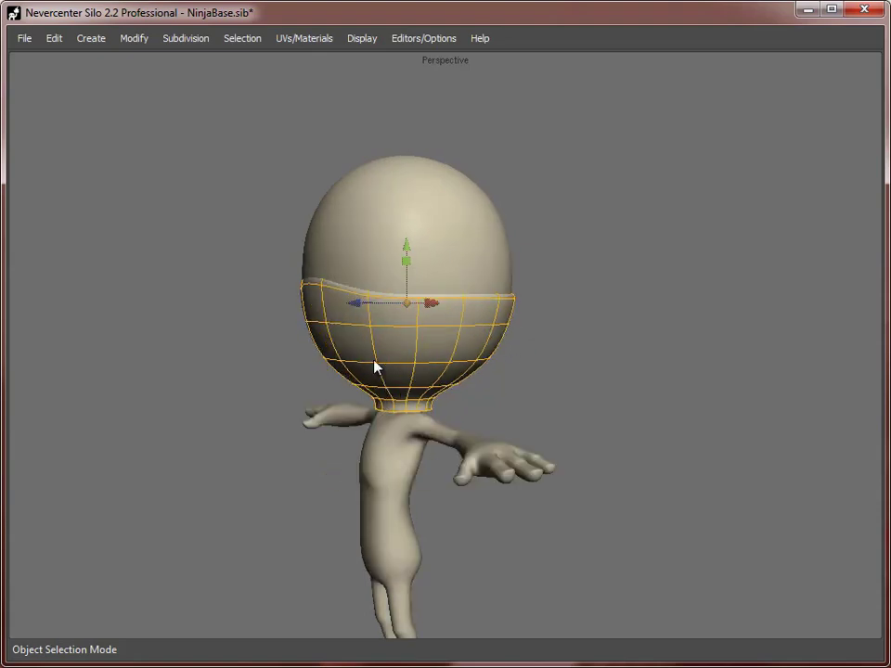
scroll(374, 360, "up", 4)
middle_click_drag(437, 357, 479, 354)
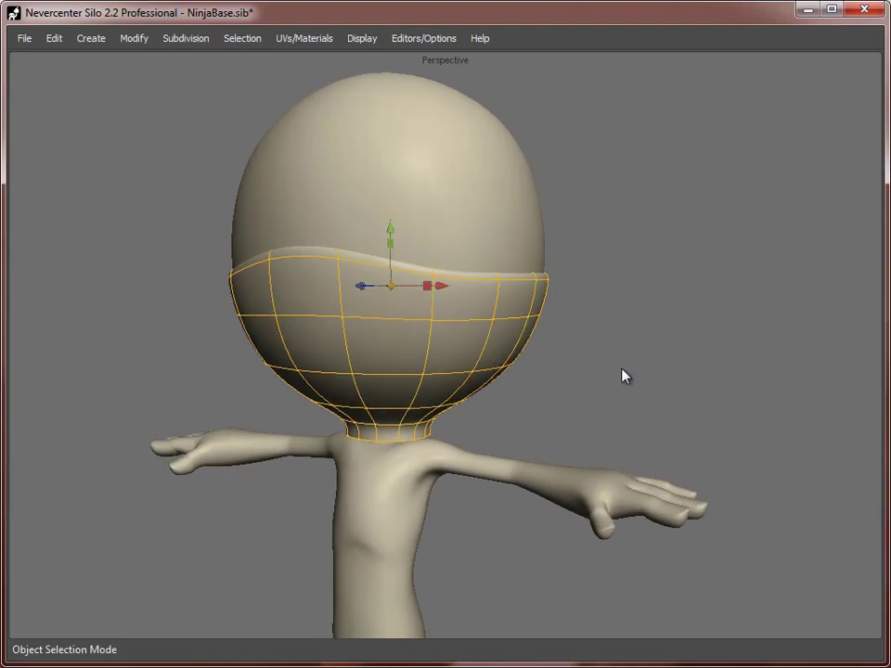
scroll(623, 374, "down", 4)
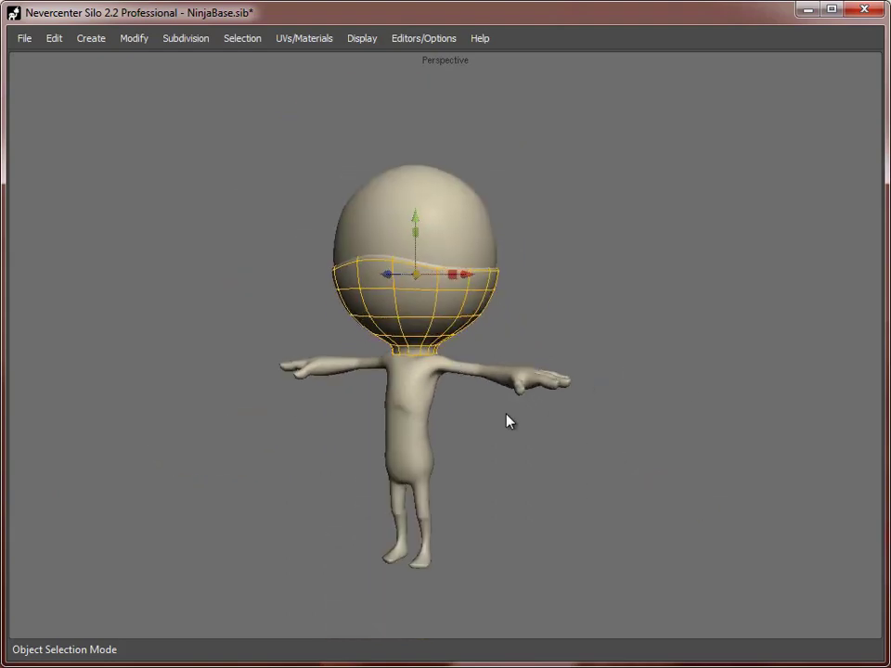
- Select the body mesh to examine its wireframe, then clear the selection and review the whole character
right_click_drag(277, 360, 571, 404, "alt")
left_click(571, 404)
left_click_drag(571, 404, 524, 473, "alt")
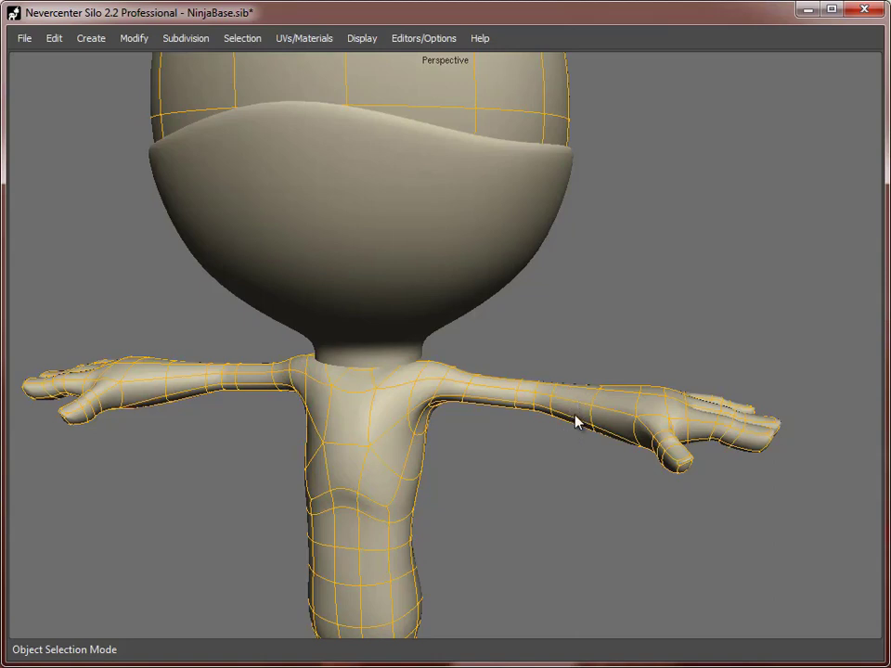
scroll(650, 538, "down", 5)
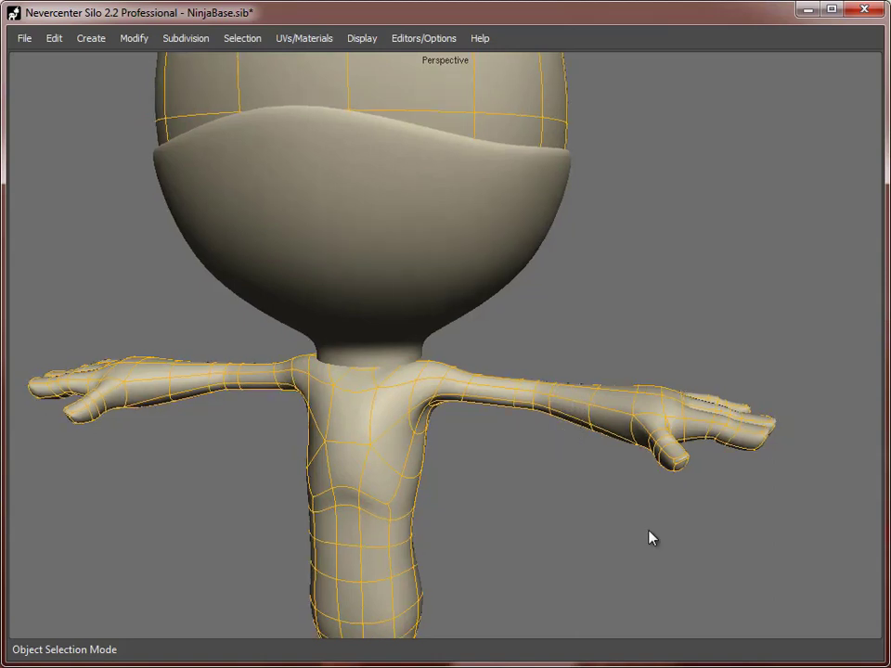
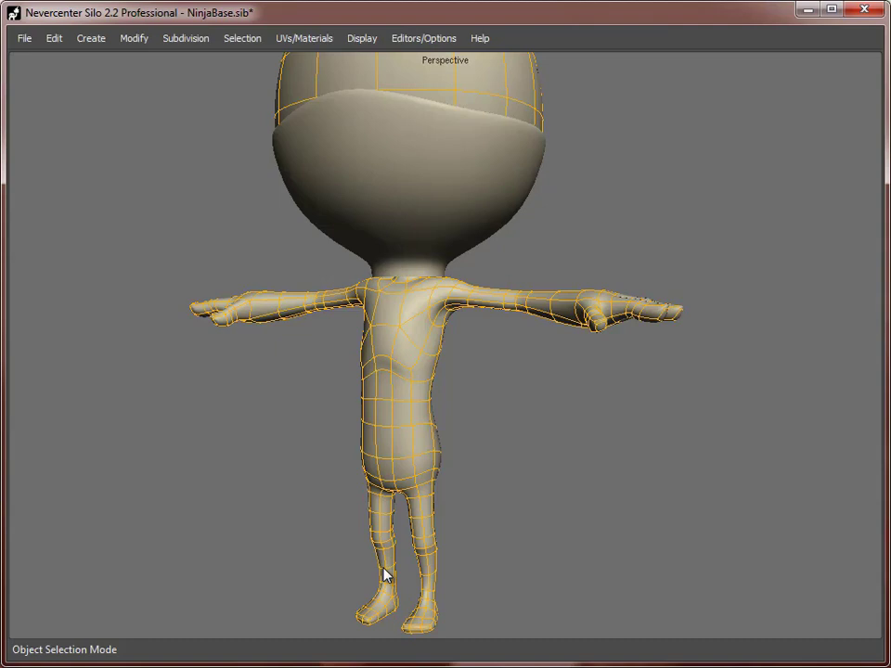
left_click(520, 410)
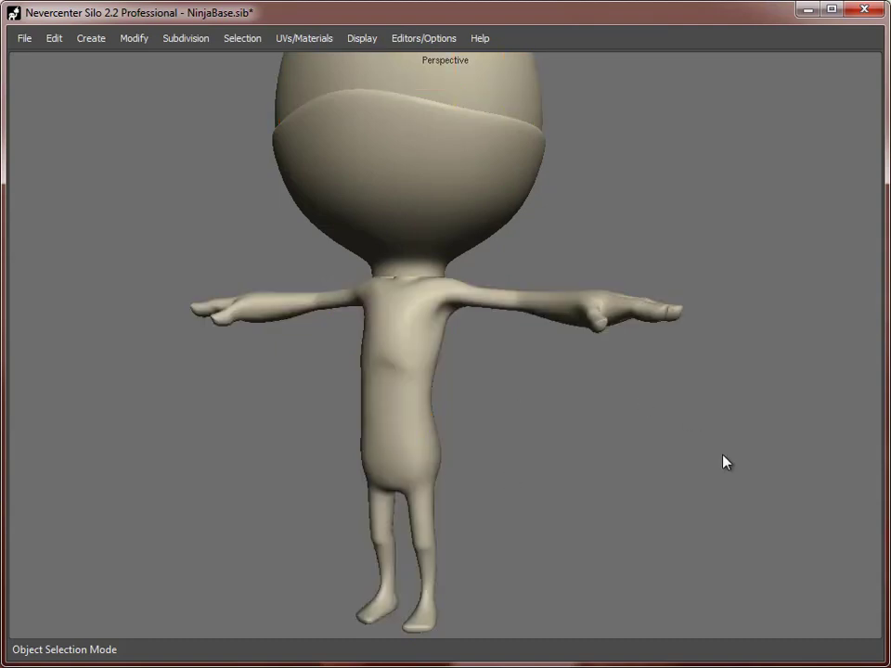
scroll(723, 455, "down", 5)
left_click_drag(658, 465, 638, 473, "alt")
scroll(553, 465, "up", 2)
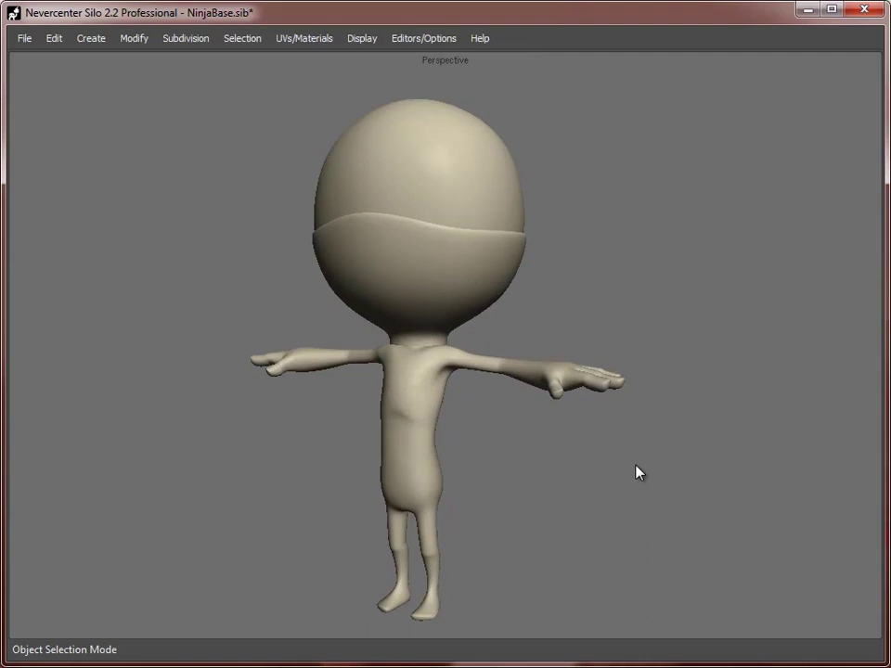
scroll(560, 466, "down", 1)
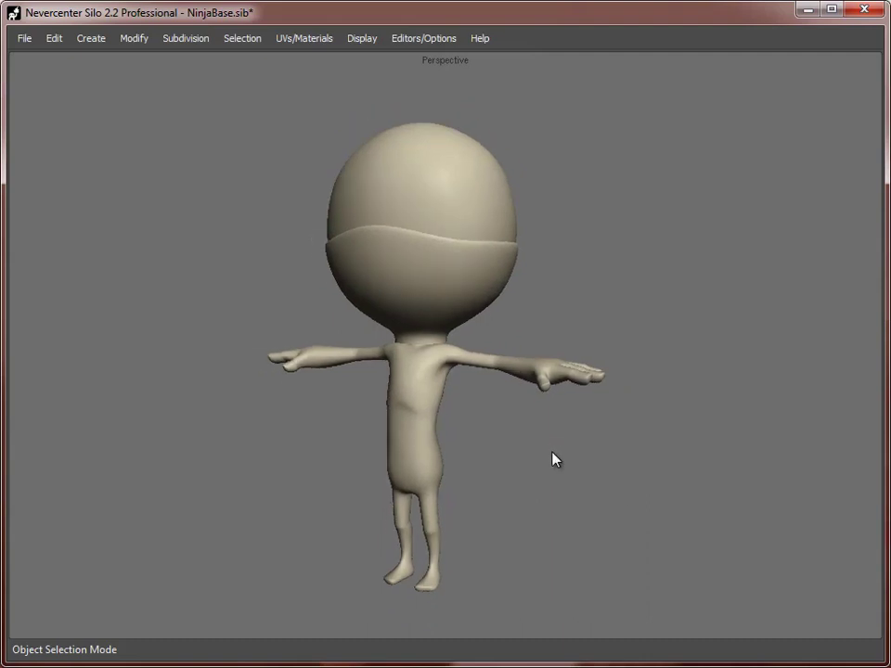
scroll(557, 455, "up", 1)
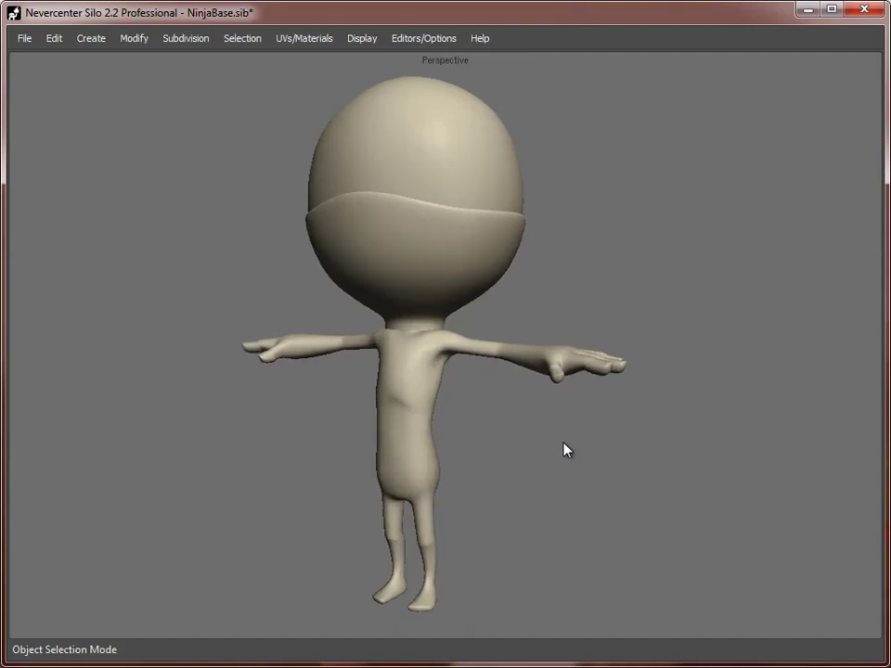
- Select the collar's bottom edge loop, then scale and reposition it around the base of the neck
left_click_drag(470, 414, 490, 421, "alt")
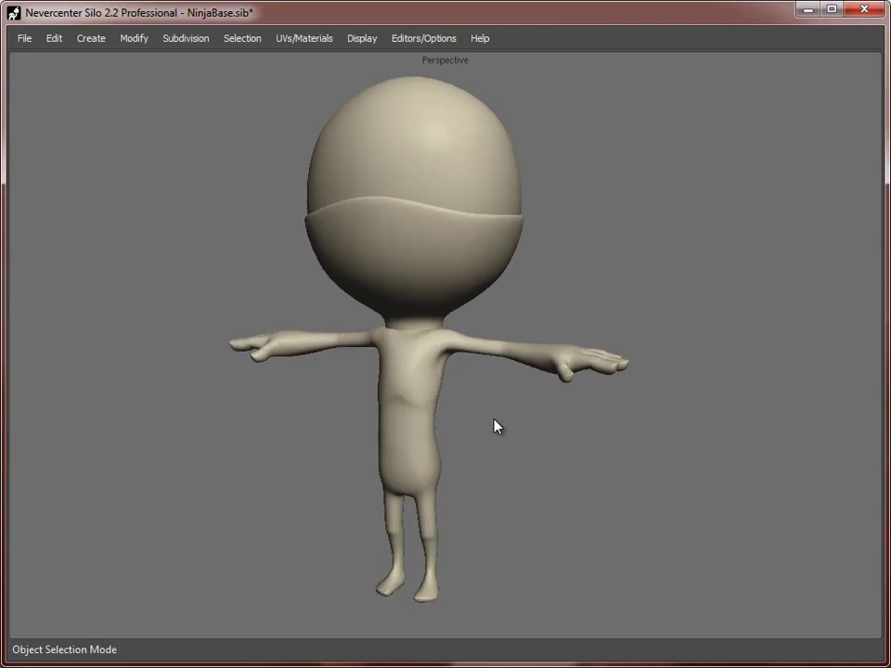
right_click_drag(421, 429, 428, 382, "alt")
key("s")
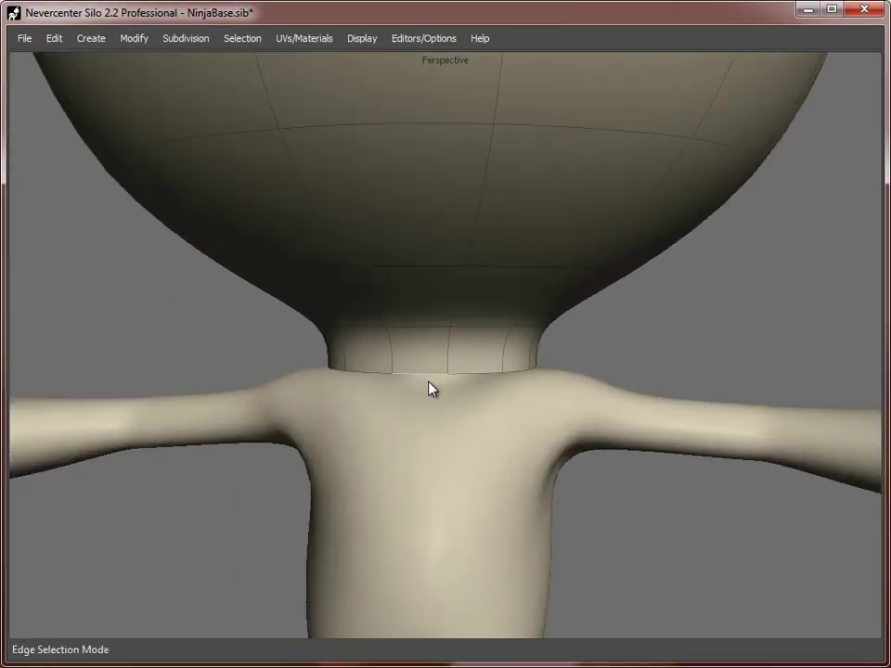
key("r")
double_click(428, 371)
left_click_drag(433, 365, 406, 367)
key("z")
key("w")
left_click_drag(432, 316, 501, 358)
- Move individual faces around the collar's lower rim so it follows the shoulders and the back of the neck
key("d")
left_click_drag(510, 348, 450, 303, "alt")
left_click_drag(557, 334, 390, 346, "alt")
left_click_drag(560, 357, 492, 353, "alt")
left_click_drag(529, 360, 650, 360)
left_click_drag(583, 304, 583, 320)
left_click_drag(583, 320, 551, 384, "alt")
key("s")
right_click_drag(552, 384, 604, 408, "alt")
left_click_drag(604, 408, 664, 432, "alt")
key("d")
left_click(448, 248)
key("r")
key("w")
- Select edges on the lower front of the mask to examine its shape around the chin
left_click_drag(502, 245, 371, 273, "alt")
key("s")
key("a")
left_click_drag(441, 331, 520, 336, "alt")
key("s")
left_click(470, 329)
key("r")
left_click(450, 390)
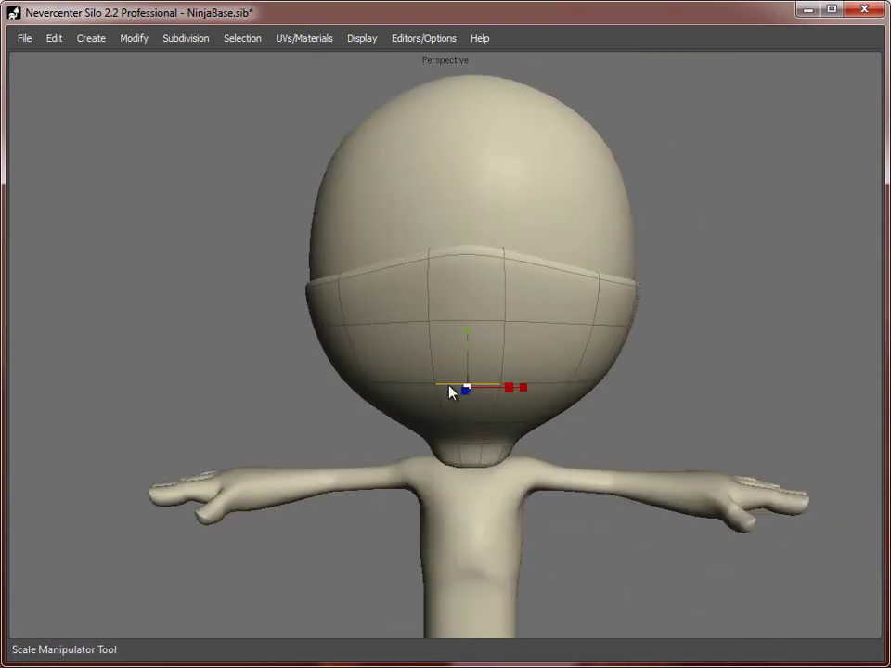
key("w")
left_click_drag(449, 390, 320, 415, "alt")
right_click_drag(320, 416, 296, 415, "alt")
key("f")
key("alt+s")
- Select groups of vertices at the back and side of the mask and move them slightly downward to reshape its rim
left_click_drag(296, 415, 399, 364, "alt")
key("a")
left_click_drag(669, 349, 473, 206)
left_click_drag(534, 260, 534, 270)
left_click_drag(479, 327, 477, 327)
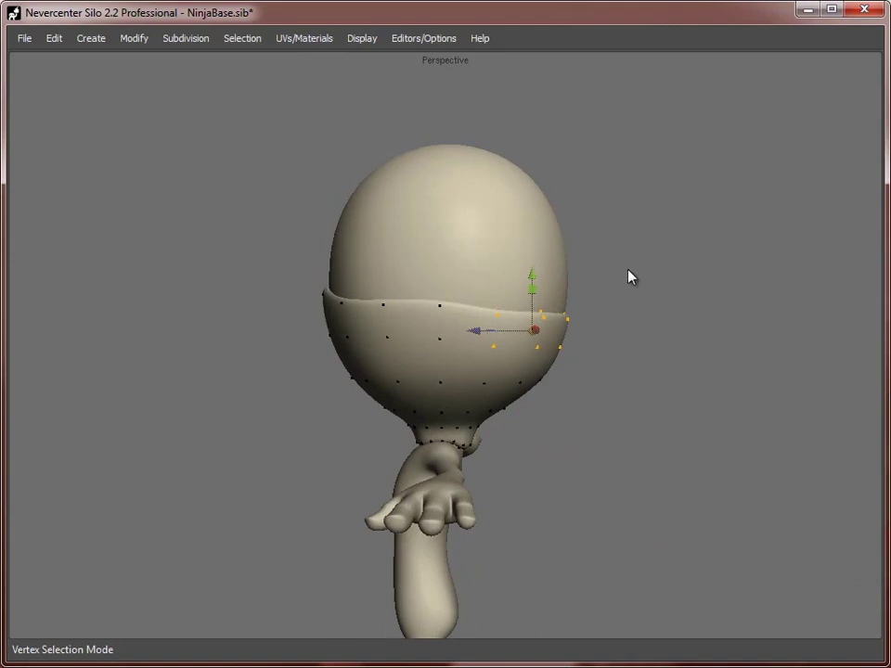
left_click_drag(629, 270, 629, 267, "alt")
left_click_drag(629, 269, 470, 395)
left_click_drag(523, 298, 523, 303)
left_click_drag(434, 224, 464, 349)
left_click_drag(446, 261, 474, 274)
left_click_drag(378, 242, 423, 351)
- Select a face at the back of the mask and an upper rim edge to check the fit against the head
left_click_drag(399, 265, 501, 307, "alt")
right_click_drag(501, 306, 548, 325, "alt")
key("s")
left_click_drag(447, 399, 548, 390, "alt")
key("d")
left_click(506, 296)
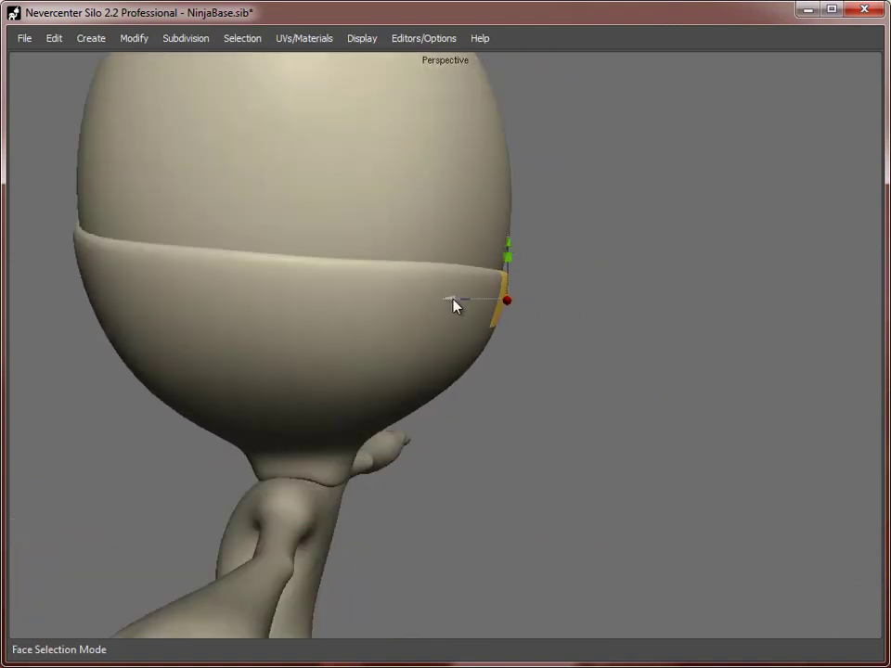
key("s")
left_click(441, 284)
- Switch to vertex editing and make small vertex adjustments around the character
right_click_drag(473, 390, 409, 408, "alt")
left_click_drag(409, 408, 557, 512, "alt")
key("f")
key("a")
left_click_drag(513, 473, 513, 478)
left_click_drag(571, 194, 559, 210, "alt")
left_click(516, 250)
mouse_move(568, 283)
left_mouse_down("alt")
mouse_move(431, 308)
mouse_move(531, 362)
mouse_move(651, 493)
mouse_move(559, 297)
left_mouse_up("alt")
- Select the outer vertices on both sides of the head and mask and scale them inward horizontally to narrow the head
left_click_drag(612, 92, 487, 371)
left_click_drag(215, 100, 348, 398, "shift")
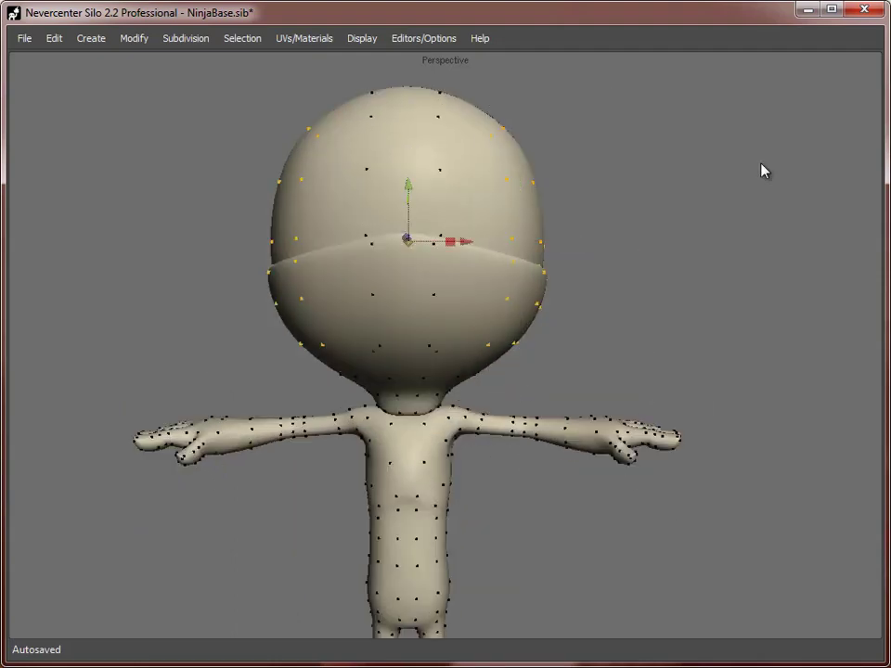
left_click_drag(762, 167, 520, 269, "alt")
key("r")
left_click_drag(354, 249, 368, 250)
left_click_drag(542, 365, 602, 343, "alt")
left_click_drag(472, 243, 463, 244)
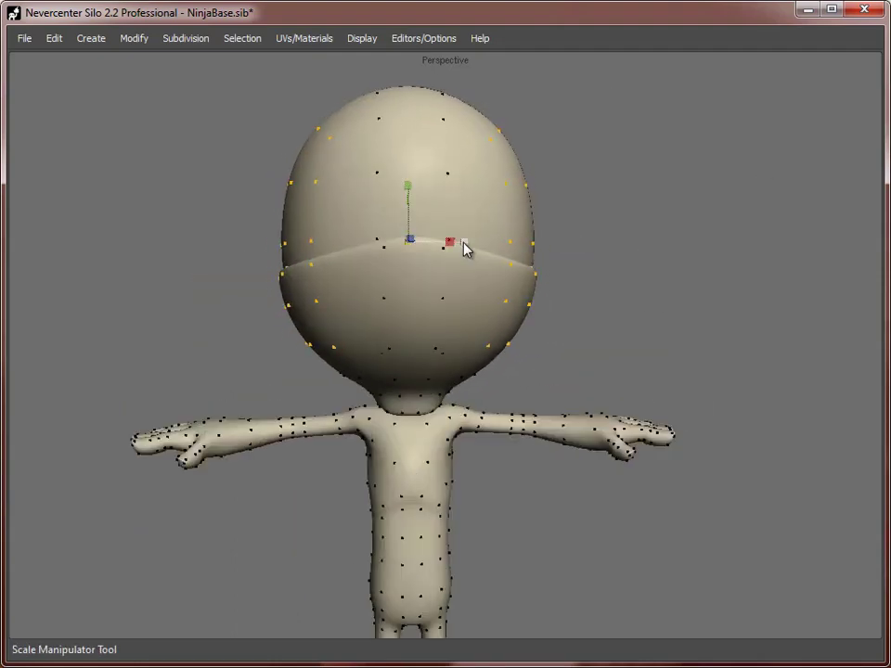
- Bevel edges on the neck collar to create additional horizontal loops for cloth folds
key("f")
scroll(445, 306, "down", 5)
mouse_move(445, 372)
left_mouse_down("alt")
mouse_move(362, 470)
mouse_move(450, 392)
left_mouse_up("alt")
scroll(450, 392, "up", 3)
key("b")
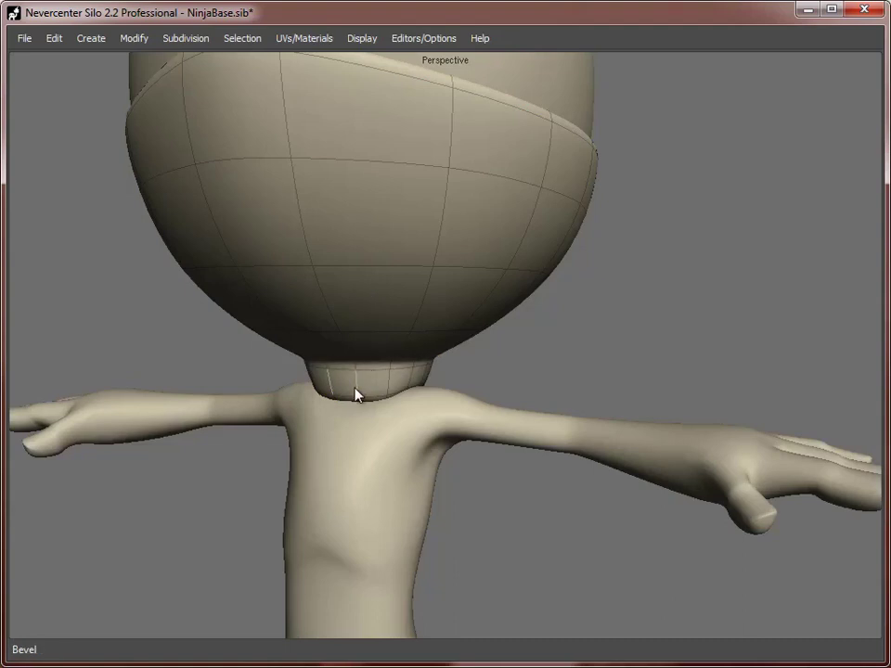
double_click(365, 384)
key("b")
- Scale a lower collar edge loop inward to form the first crease and raise the loop beneath the mask
scroll(369, 385, "up", 3)
double_click(410, 331)
double_click(379, 317)
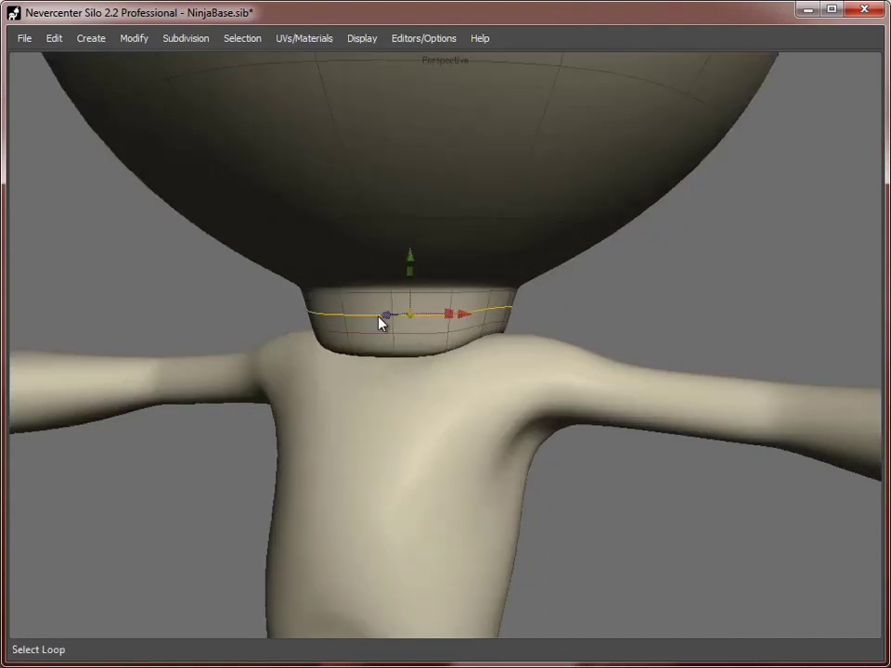
key("r")
left_click_drag(409, 316, 397, 317)
key("w")
double_click(415, 292)
left_click_drag(409, 259, 411, 219)
- Scale the next collar edge loop and shift it vertically to form a second fold
key("r")
double_click(411, 299)
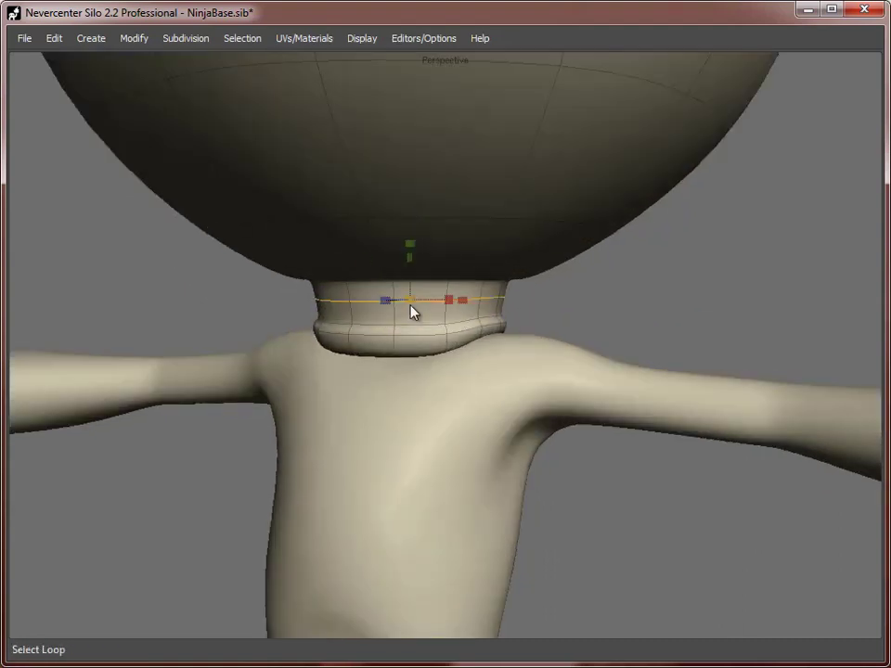
key("w")
key("r")
left_click_drag(409, 295, 399, 294)
key("w")
left_click_drag(409, 234, 409, 240)
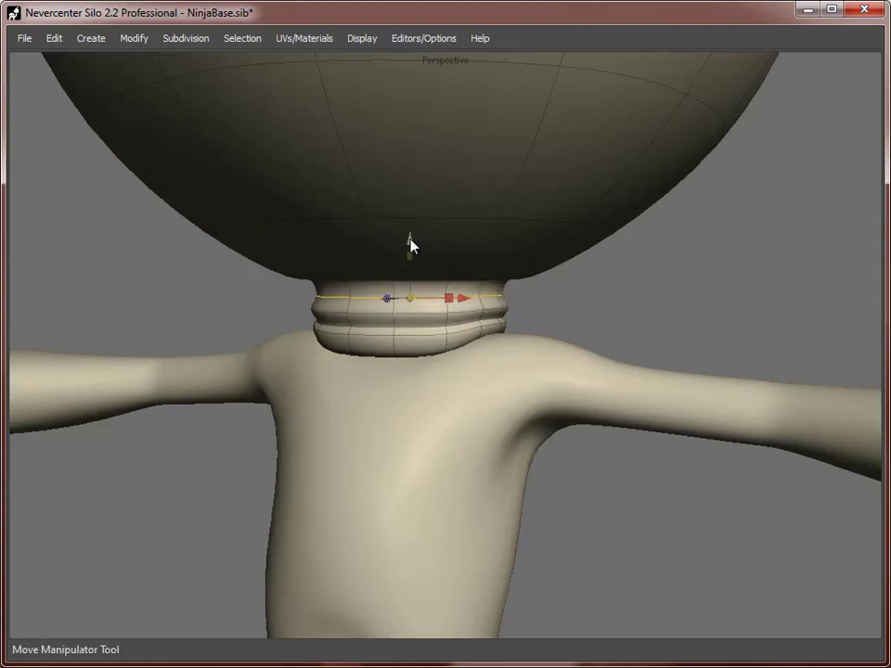
- Scale the upper collar edge loop just below the mask to shape the top fold
double_click(400, 289)
key("r")
left_click_drag(410, 288, 456, 293)
key("w")
- Shift individual faces and edges of the collar folds vertically to make the wrinkles uneven
key("d")
left_click(455, 269)
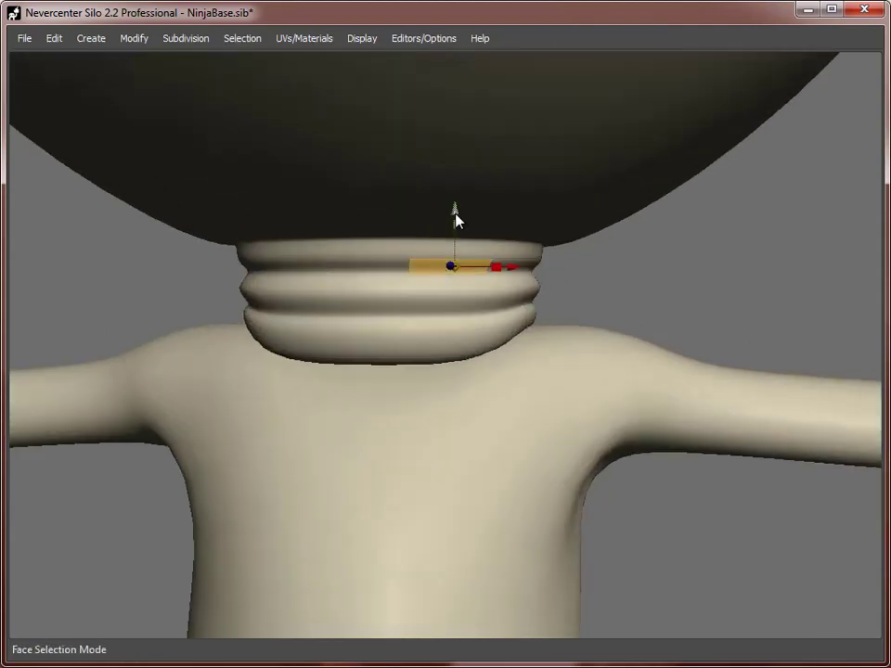
key("s")
left_click_drag(455, 214, 501, 253)
key("d")
left_click(440, 270)
left_click(454, 295)
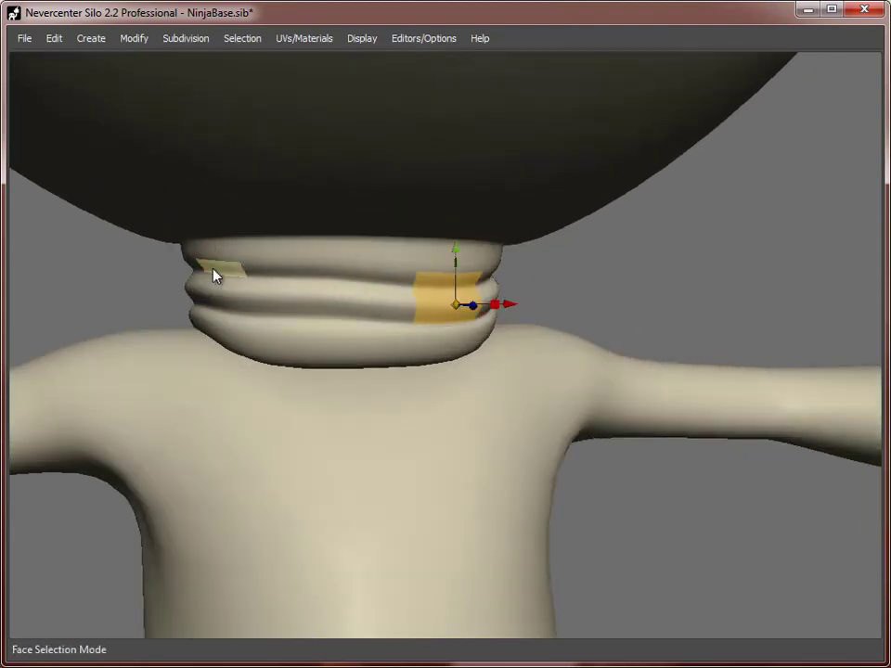
left_click_drag(214, 271, 219, 302)
left_click_drag(216, 240, 216, 249)
- Select the mask and add horizontal edge loops around it with Split Loop
scroll(677, 321, "down", 5)
left_click_drag(677, 320, 575, 334, "alt")
key("f")
scroll(446, 331, "down", 4)
left_click_drag(446, 331, 533, 446, "alt")
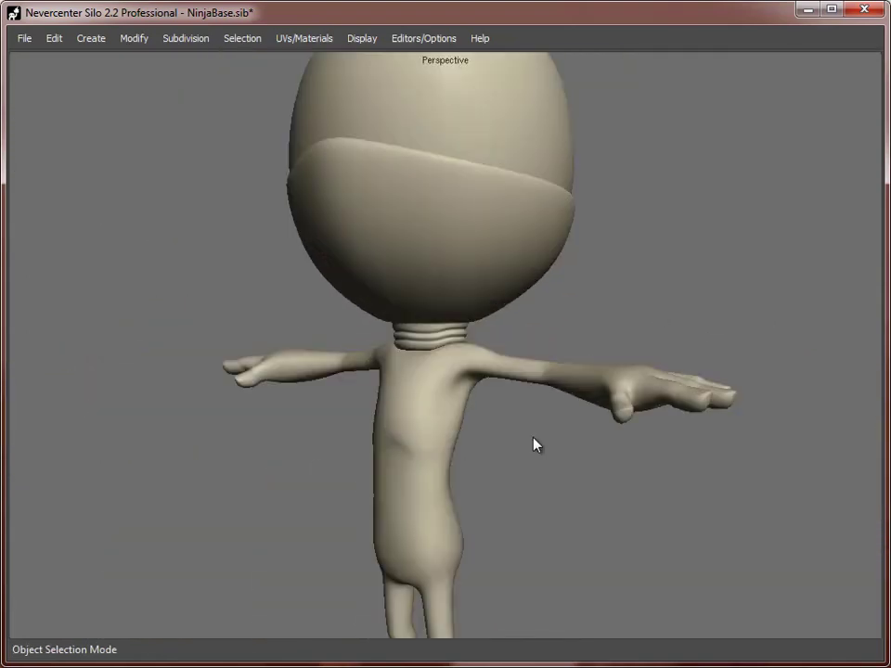
left_click(368, 266)
key("s")
key("shift+x")
key("shift+x")
key("shift+x")
- Select alternate horizontal edges at the back of the mask and move them to start a cloth fold
left_click_drag(329, 368, 493, 334, "alt")
left_click(455, 232)
left_click(434, 322, "shift")
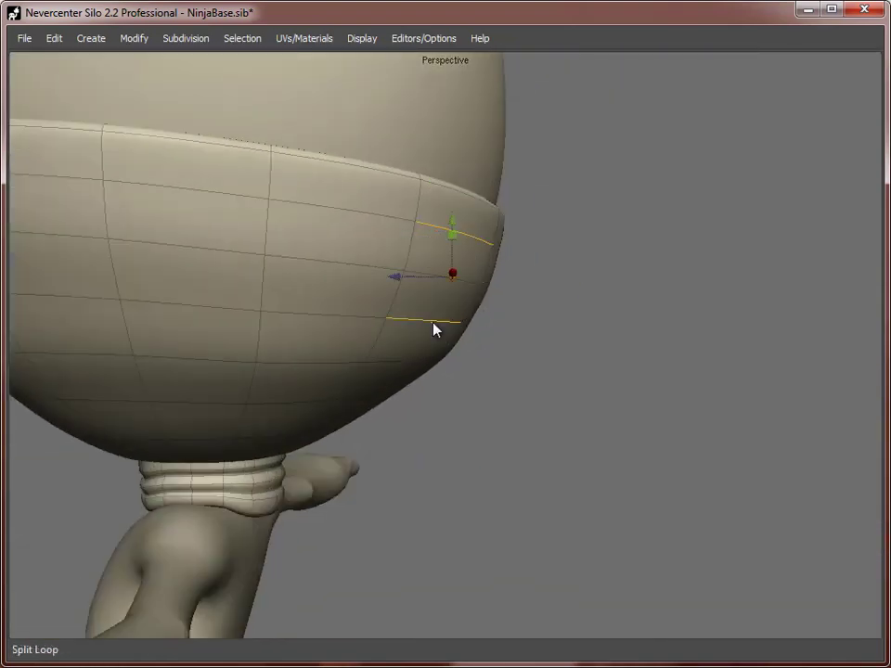
left_click_drag(434, 323, 555, 278, "alt")
key("alt+s")
left_click(556, 259)
left_click(533, 327, "shift")
left_click_drag(496, 292, 490, 301)
- Move the neighbouring horizontal edges along the side of the mask to continue the fold toward the front
left_click(548, 263)
left_click_drag(550, 266, 553, 314)
left_click(544, 297)
left_click(424, 275)
left_click_drag(374, 279, 367, 279)
left_click(310, 262)
- Pull faces and edges of the mask's upper rim downward at the back and side to give it a sagging line
left_click_drag(609, 307, 627, 288, "alt")
key("d")
left_click(564, 222)
left_click_drag(564, 223, 568, 235)
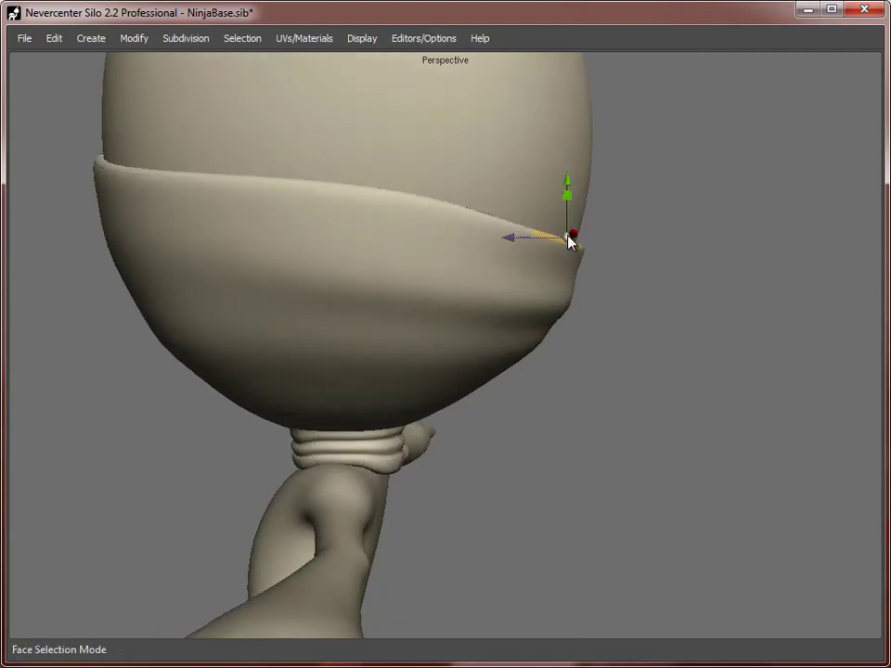
key("s")
left_click(432, 197)
left_click_drag(433, 202, 434, 216)
left_click(309, 188)
- Move edges farther around the mask's surface to extend the cloth fold
scroll(475, 256, "down", 2)
key("d")
left_click(475, 254)
left_click_drag(664, 399, 599, 406, "alt")
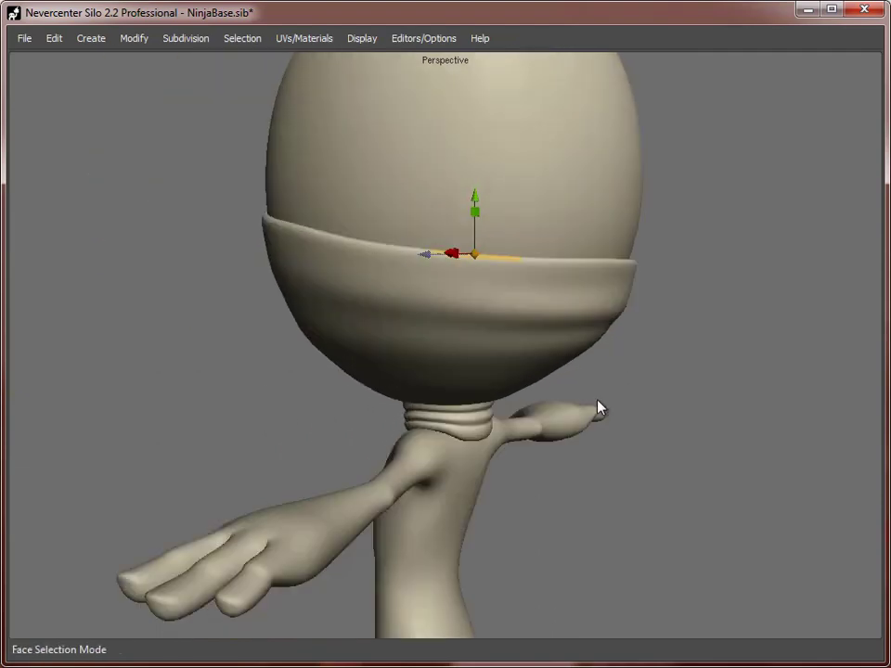
key("s")
left_click(467, 353)
left_click_drag(376, 390, 487, 376, "alt")
left_click(501, 330)
left_click(384, 317)
left_click_drag(384, 316, 386, 331)
- Move further edges around the side of the mask to carry the cloth fold along its surface
left_click_drag(287, 322, 418, 316, "alt")
left_click(359, 303)
left_click_drag(359, 304, 335, 266)
left_click(279, 271)
scroll(470, 315, "down", 3)
left_click_drag(557, 316, 399, 311, "alt")
scroll(445, 297, "up", 3)
left_click(469, 265)
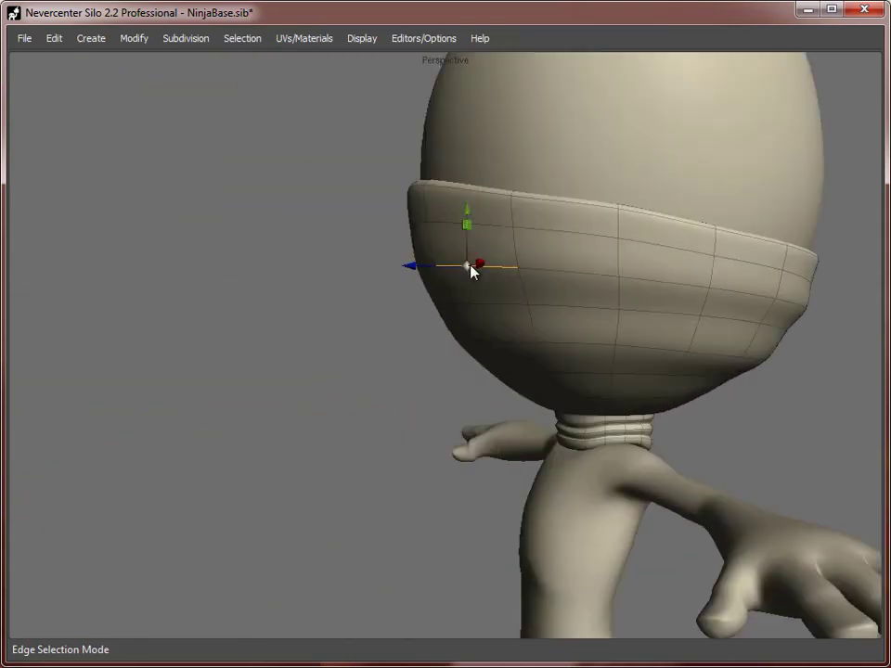
- Reposition individual faces and edges along the side of the mask to shape the fold below its upper rim
key("d")
left_click(565, 262)
key("s")
left_click(717, 280)
left_click_drag(789, 341, 617, 302, "alt")
key("d")
left_click(676, 306)
key("s")
left_click(661, 273)
left_click_drag(670, 205, 670, 197)
- Adjust the edges and rim face at the back of the mask to finish its sagging line
left_click_drag(670, 197, 547, 353, "alt")
left_click(732, 296)
scroll(496, 457, "down", 3)
key("f")
key("s")
scroll(499, 464, "up", 3)
left_click(444, 331)
left_click_drag(444, 335, 509, 373, "alt")
key("4")
left_click(547, 295)
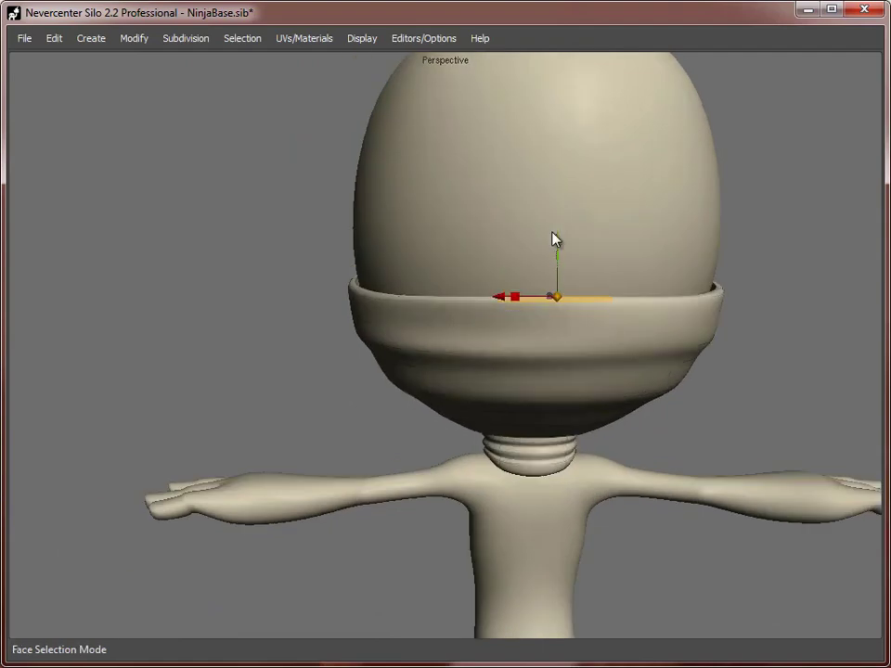
middle_click_drag(555, 239, 496, 318)
key("3")
key("d")
scroll(525, 472, "down", 4)
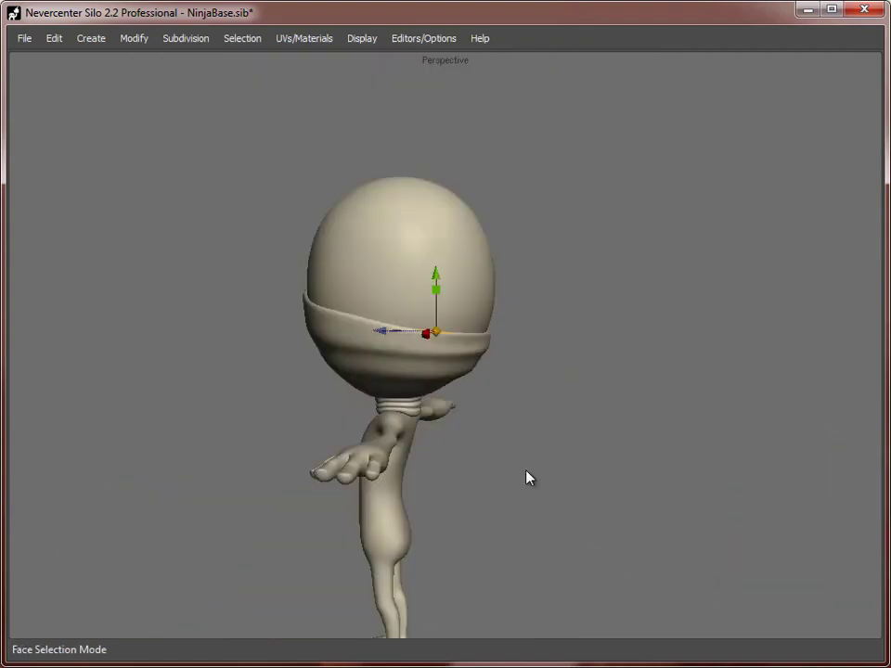
key("f")
scroll(528, 473, "down", 3)
- Select the ring of faces around the forearm just above the hand and duplicate it as separate geometry
left_click_drag(525, 472, 523, 529, "alt")
scroll(522, 529, "up", 3)
scroll(523, 529, "up", 4)
middle_click_drag(523, 529, 496, 352, "alt")
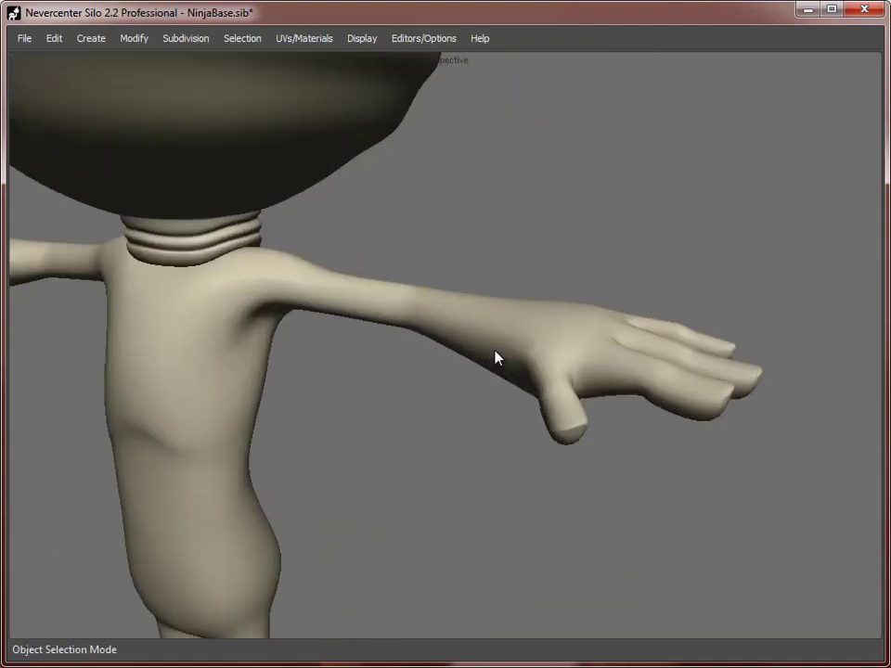
left_click(496, 352)
left_click_drag(495, 352, 534, 492, "alt")
key("d")
double_click(349, 338)
key("ctrl+d")
left_click_drag(307, 456, 345, 450, "alt")
key("a")
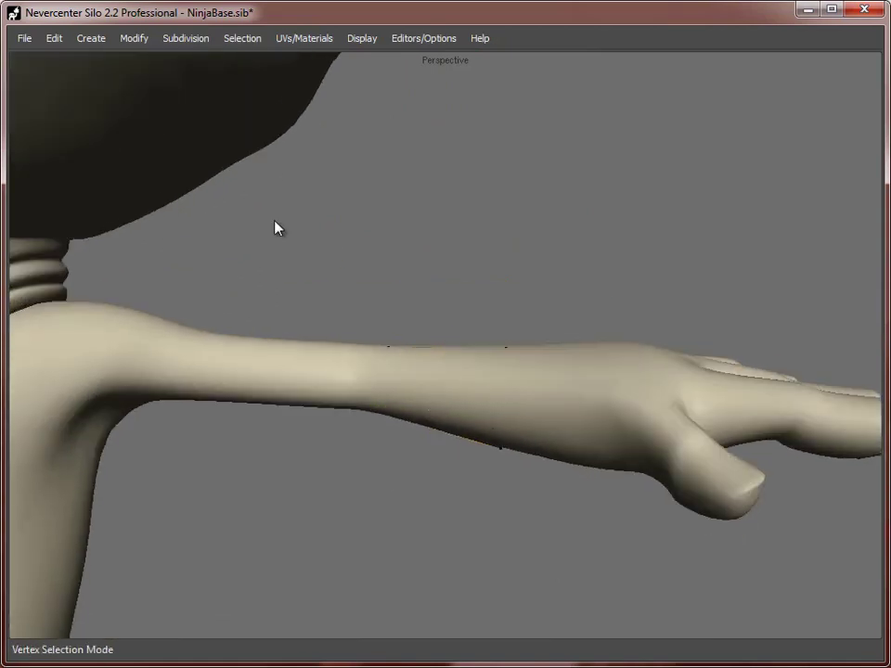
- Scale the ring's ends and move its elbow-side vertices toward the hand to form a narrower wrist band
left_click_drag(275, 222, 557, 492)
key("r")
left_click_drag(447, 397, 452, 396)
left_click_drag(464, 306, 548, 492)
mouse_move(554, 396)
left_mouse_down()
mouse_move(504, 398)
mouse_move(546, 396)
left_mouse_up()
key("w")
left_click_drag(339, 307, 423, 464)
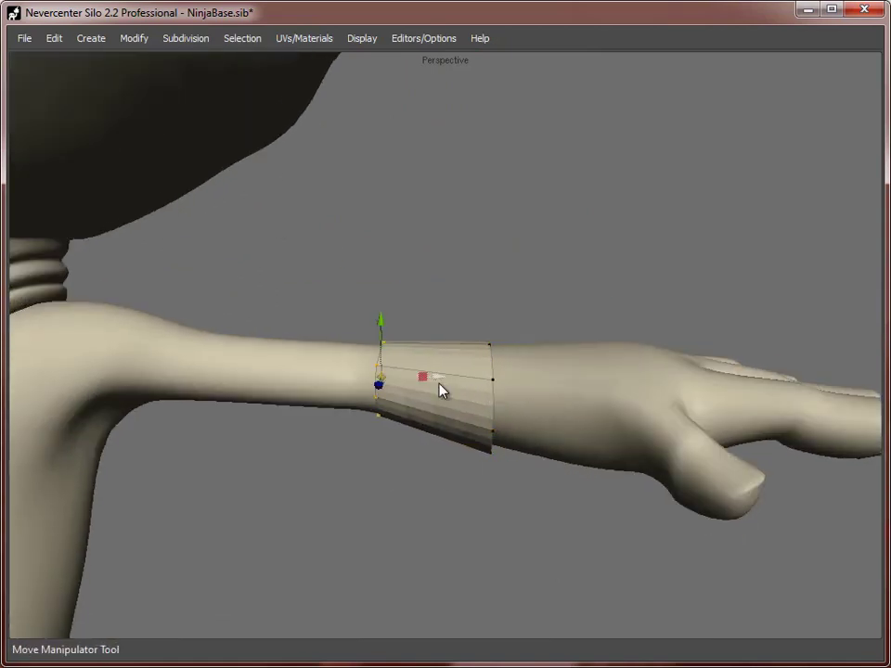
left_click_drag(438, 383, 480, 380)
key("r")
- Scale and reposition the band's two open edge loops so they fit closely around the wrist
left_click_drag(576, 390, 475, 423, "alt")
scroll(476, 424, "up", 2)
key("w")
key("r")
left_click_drag(363, 383, 469, 360)
key("w")
left_click_drag(423, 323, 423, 330)
left_click_drag(475, 390, 485, 406, "alt")
key("d")
double_click(489, 413)
key("r")
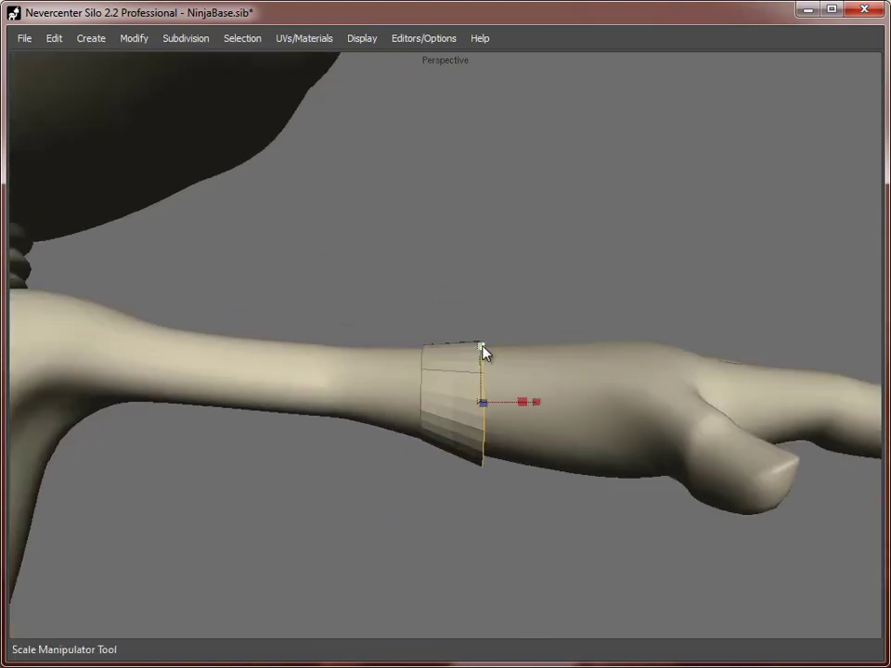
key("w")
middle_click_drag(479, 348, 474, 452)
- Select all faces of the wrist band, extrude them for thickness, and scale the resulting edge loop
key("d")
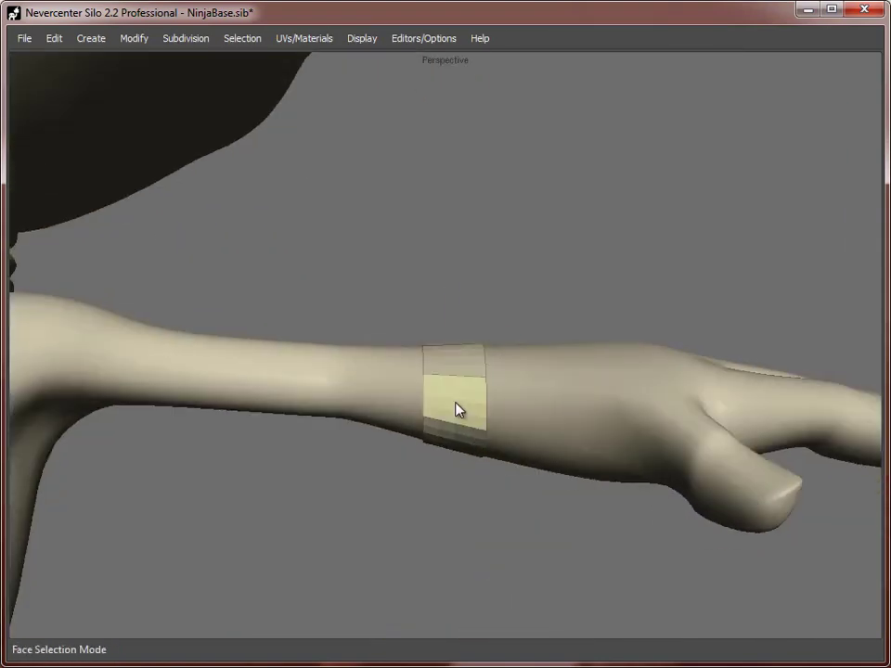
double_click(457, 410)
key("z")
left_click_drag(458, 409, 475, 542)
key("f")
key("s")
double_click(478, 380)
key("r")
key("f")
- Display the wrist band as a smoothed surface with its wireframe hidden
right_click(482, 340)
left_click(695, 613)
right_click(470, 351)
left_click(685, 639)
left_click(602, 213)
scroll(464, 343, "down", 10)
scroll(421, 379, "up", 10)
left_click(417, 389)
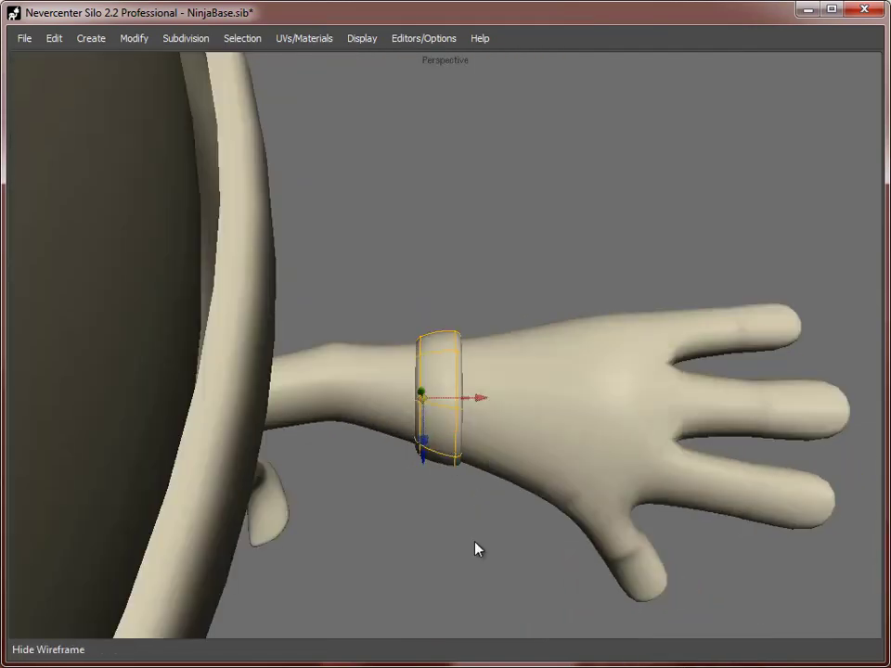
- Duplicate the wrist band toward the hand, subdivide the copy and move its side vertices to fit the wider wrist
key("ctrl+d")
left_click_drag(481, 399, 531, 407)
key("c")
key("a")
left_click_drag(487, 507, 488, 529)
left_click_drag(441, 312, 548, 371)
left_click_drag(491, 405, 491, 399)
left_click_drag(441, 382, 557, 437)
left_click_drag(506, 492, 512, 517, "alt")
- Scale the second band and slide it back along the arm until it sits against the first band
key("f")
key("r")
key("w")
key("r")
key("w")
scroll(512, 510, "up", 2)
key("a")
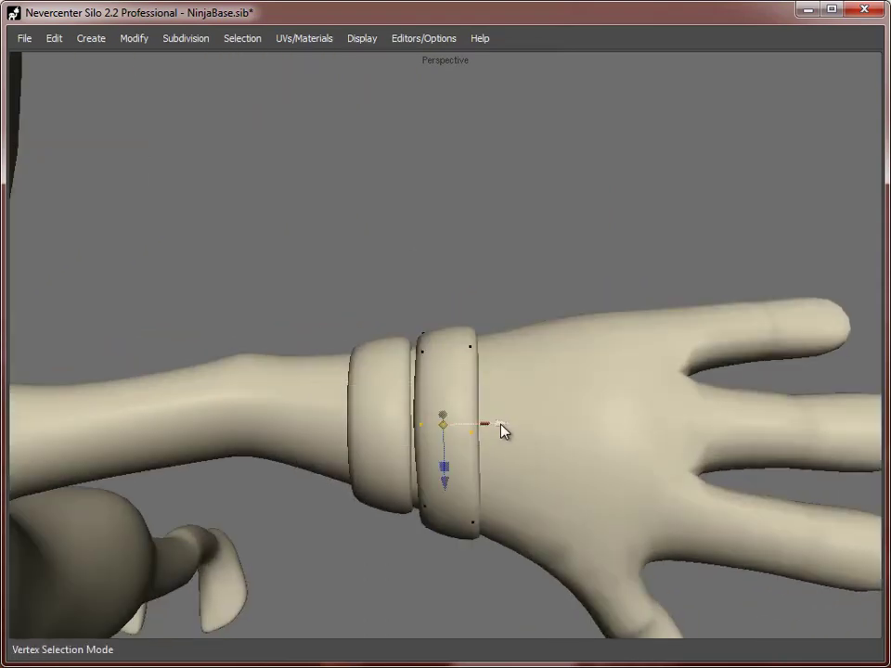
key("f")
left_click_drag(501, 423, 478, 425)
left_click_drag(478, 425, 422, 426, "alt")
key("r")
key("w")
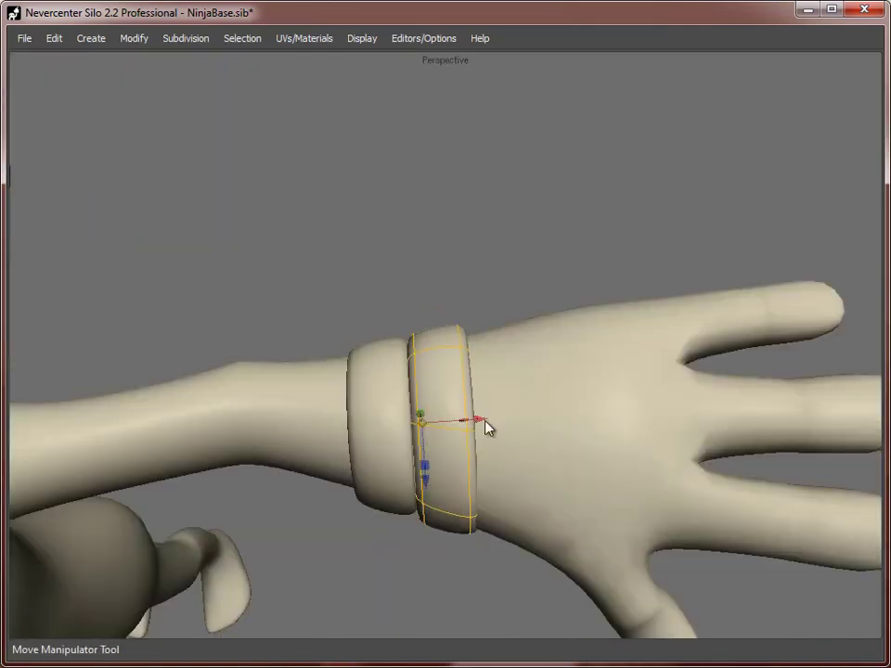
left_click_drag(483, 422, 479, 423)
- Nudge the thumb-side vertices of the second band to follow the wrist's contour
left_click(412, 555)
scroll(412, 549, "down", 8)
left_click_drag(412, 548, 490, 368, "alt")
scroll(560, 538, "up", 5)
left_click(482, 345)
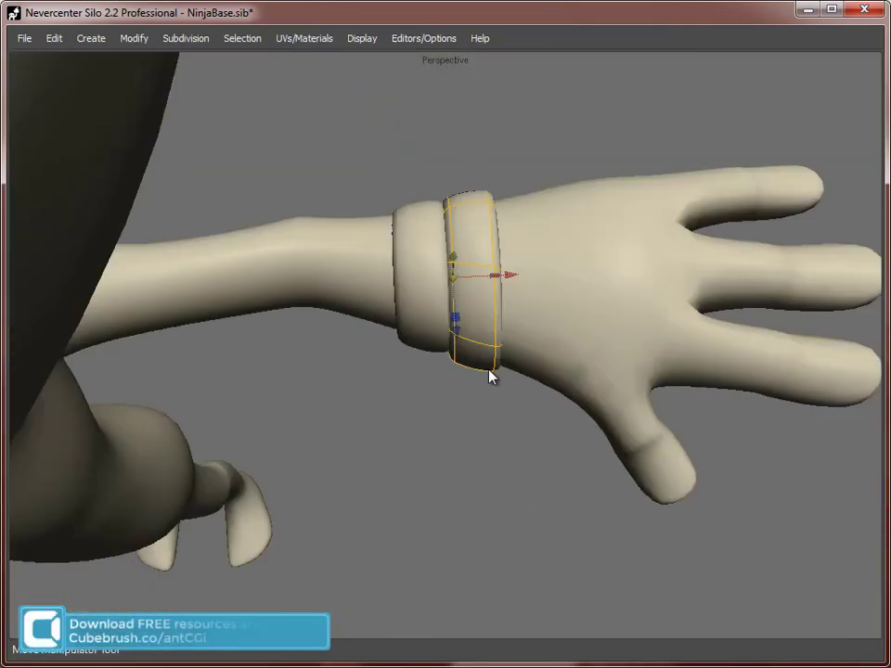
key("a")
left_click_drag(472, 413, 471, 418)
key("f")
- Duplicate the elbow-side band, subdivide the copy and place it farther up the forearm as a third band
left_click(410, 293)
key("ctrl+d")
key("c")
left_click_drag(464, 277, 436, 400)
key("r")
key("w")
- Move the third band's vertices on both sides to fit the narrower forearm
key("a")
key("r")
left_click_drag(424, 290, 440, 445)
left_click_drag(462, 555, 554, 375)
left_click_drag(513, 502, 513, 488)
left_click_drag(513, 488, 506, 399, "alt")
left_click_drag(420, 510, 523, 422)
left_click_drag(472, 401, 472, 388)
left_click_drag(409, 492, 458, 450)
left_click_drag(438, 410, 438, 405)
left_click_drag(363, 438, 457, 410)
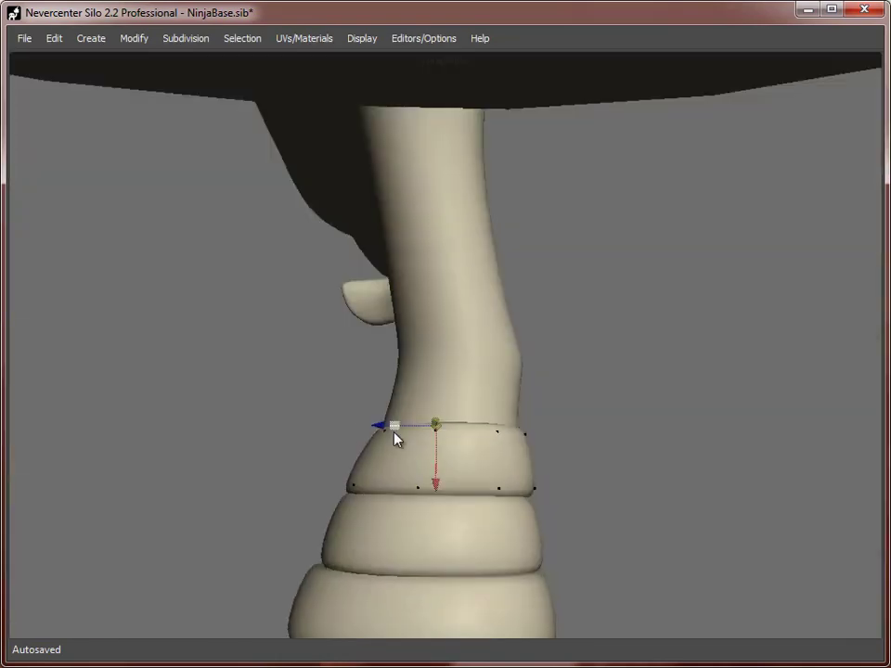
- Slide a copy of the band nearest the hand outward as a fourth band and widen it on the thumb side
key("r")
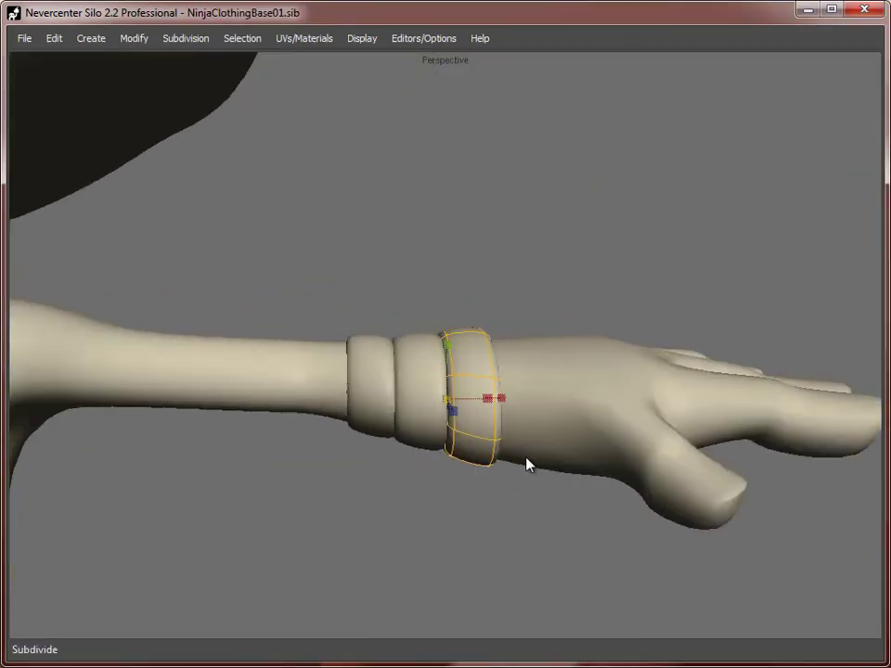
key("w")
left_click_drag(499, 399, 547, 400)
left_click_drag(548, 401, 447, 529, "alt")
key("a")
left_click_drag(304, 303, 440, 482)
left_click_drag(361, 429, 352, 401)
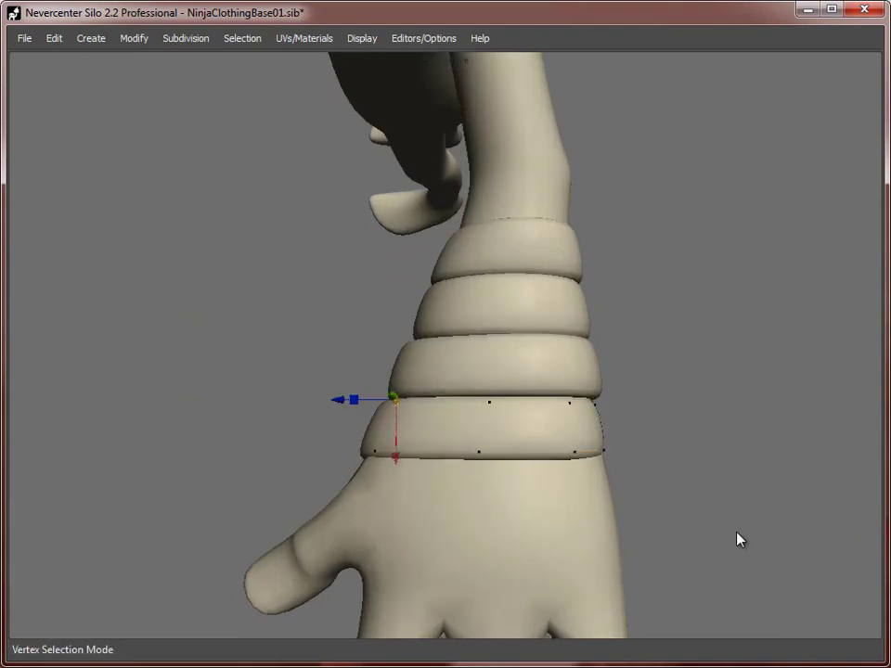
- Adjust the fourth band's vertices on the outer and thumb sides to fit the base of the hand
left_click_drag(738, 535, 550, 379)
left_click_drag(524, 427, 531, 438)
left_click_drag(268, 501, 380, 436)
left_click_drag(359, 460, 359, 456)
left_click_drag(348, 360, 434, 428)
left_click_drag(397, 405, 397, 399)
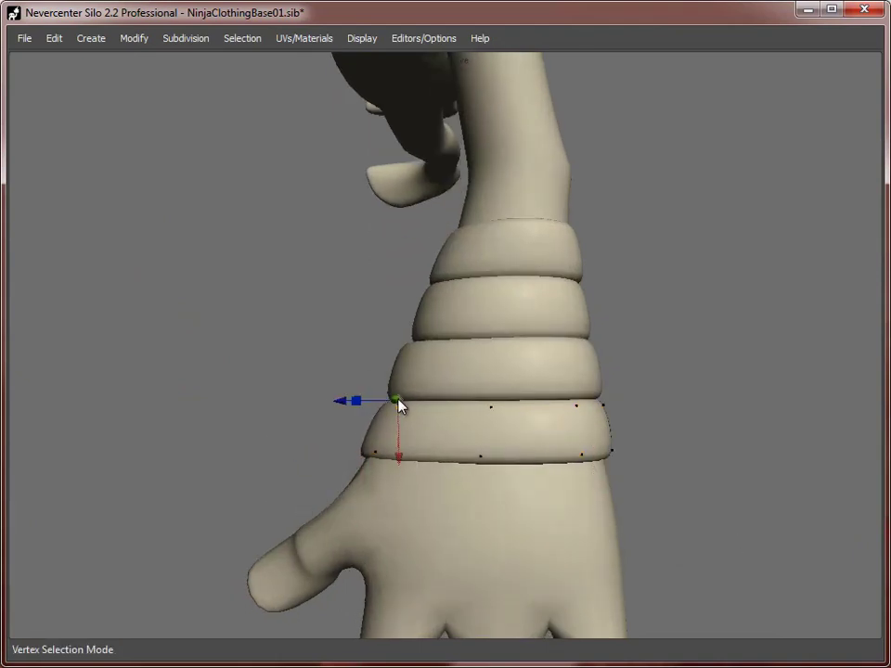
- Reshape the middle and outer vertices of the fourth band, then select the whole band
left_click_drag(439, 354, 496, 472)
key("s")
double_click(473, 409)
key("a")
left_click_drag(608, 526, 399, 371)
left_click_drag(480, 389, 763, 428)
key("f")
left_click(473, 414)
scroll(461, 480, "down", 3)
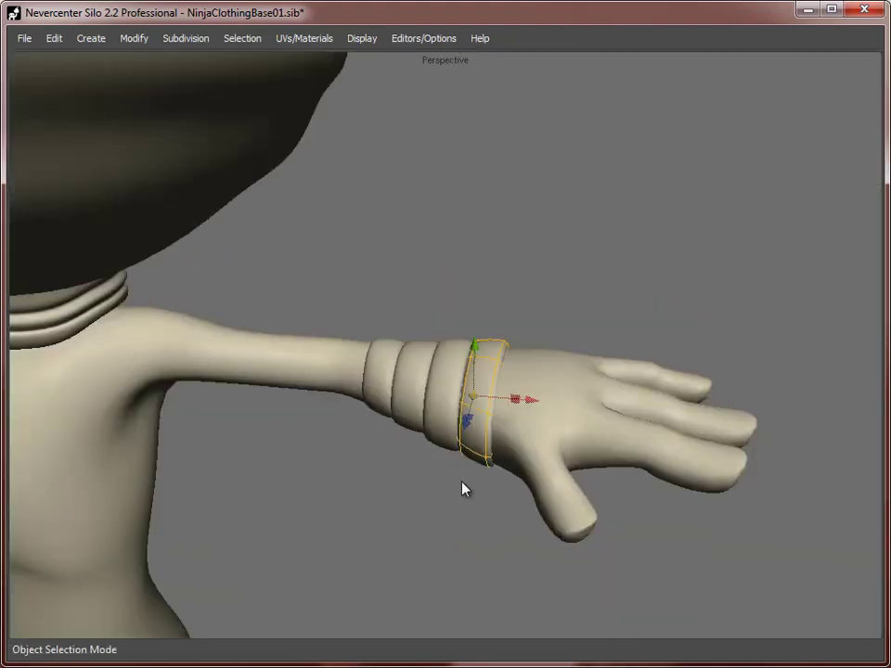
- Duplicate the fourth wrist band, slide the copy outward across the palm, and subdivide it
key("ctrl+d")
left_click_drag(531, 401, 601, 407)
key("c")
left_click_drag(591, 408, 557, 480, "alt")
scroll(557, 480, "up", 3)
key("a")
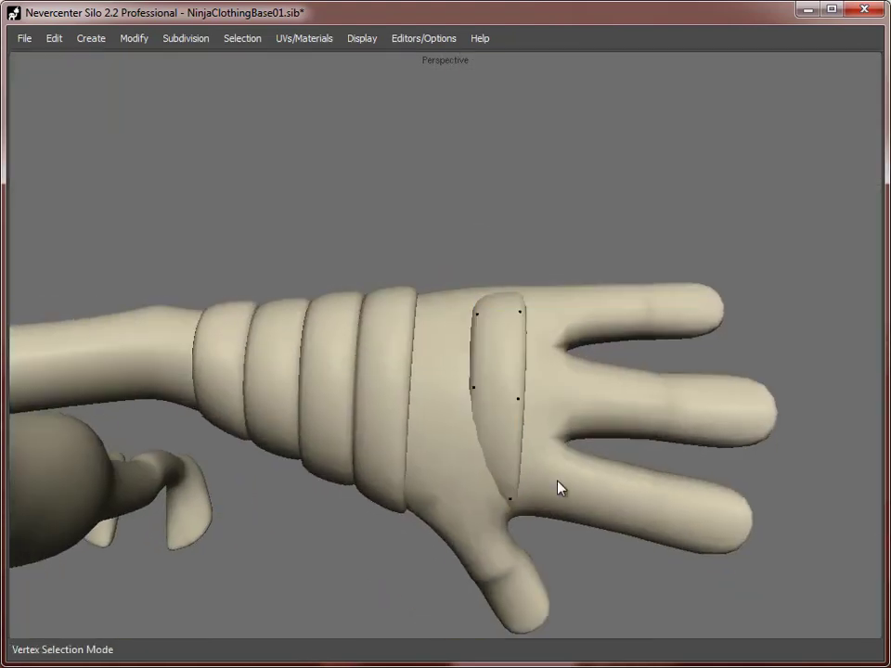
- Move and rotate the end vertices of the palm band so it runs diagonally from the wrist's outer edge to the base of the index finger
left_click_drag(599, 352, 369, 184)
left_click_drag(544, 307, 493, 308)
middle_click_drag(428, 367, 414, 299, "alt")
left_click_drag(446, 395, 542, 499)
key("e")
key("w")
key("r")
key("w")
left_click_drag(504, 456, 513, 455)
left_click_drag(541, 545, 407, 435)
left_click_drag(427, 455, 386, 458)
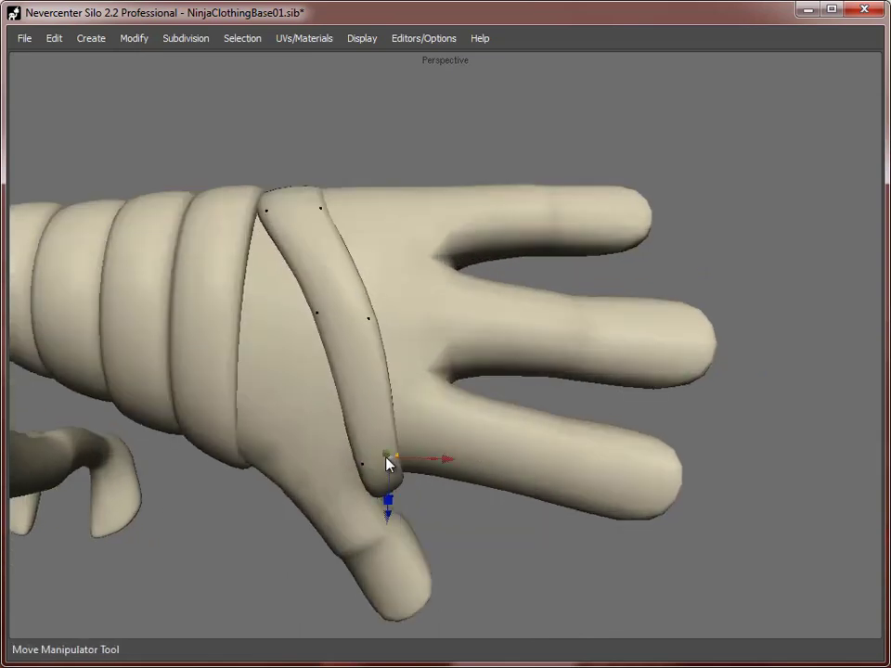
- Reposition the middle vertices and cross edges of the diagonal hand band to follow the back of the hand
left_click_drag(403, 418, 305, 267)
middle_click_drag(379, 334, 458, 358, "alt")
left_click_drag(439, 340, 407, 297)
key("s")
left_click(400, 269)
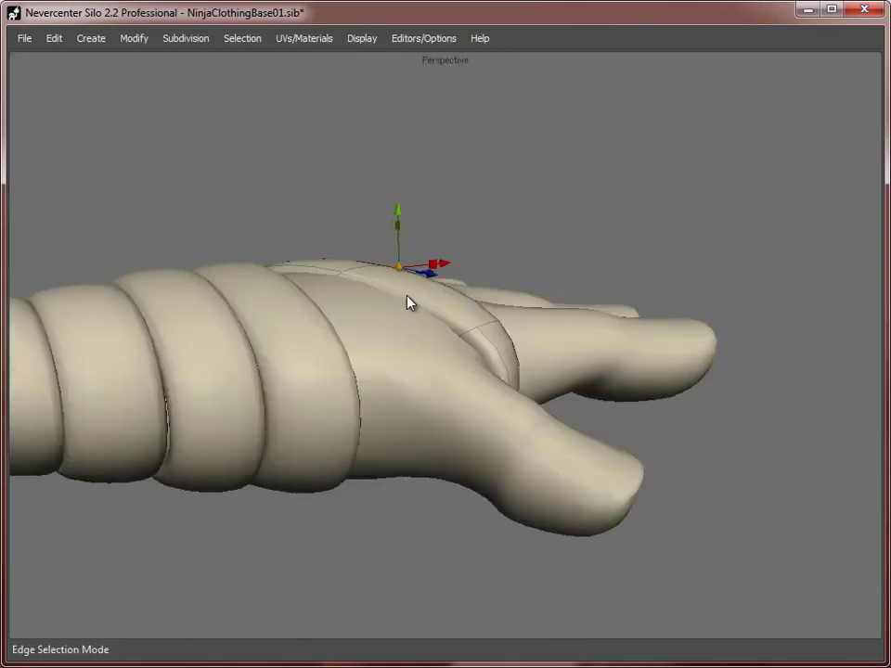
left_click(338, 272)
mouse_move(351, 272)
left_mouse_down("alt")
mouse_move(338, 270)
mouse_move(358, 276)
left_mouse_up("alt")
left_click(491, 325)
left_click_drag(491, 324, 402, 371, "alt")
- Adjust the remaining faces and vertices of the diagonal hand band to fit closely around the hand
key("d")
left_click(470, 395)
key("s")
key("d")
left_click(505, 205)
key("a")
left_click_drag(401, 372, 480, 446)
middle_click_drag(481, 446, 541, 444)
key("s")
key("a")
- Duplicate the wrist band nearest the hand, subdivide the copy, and scale it up slightly
left_click(315, 198)
middle_click_drag(315, 199, 449, 418)
key("f")
left_click(449, 418)
key("ctrl+d")
key("c")
key("r")
left_click_drag(495, 381, 512, 378)
middle_click_drag(512, 379, 524, 430)
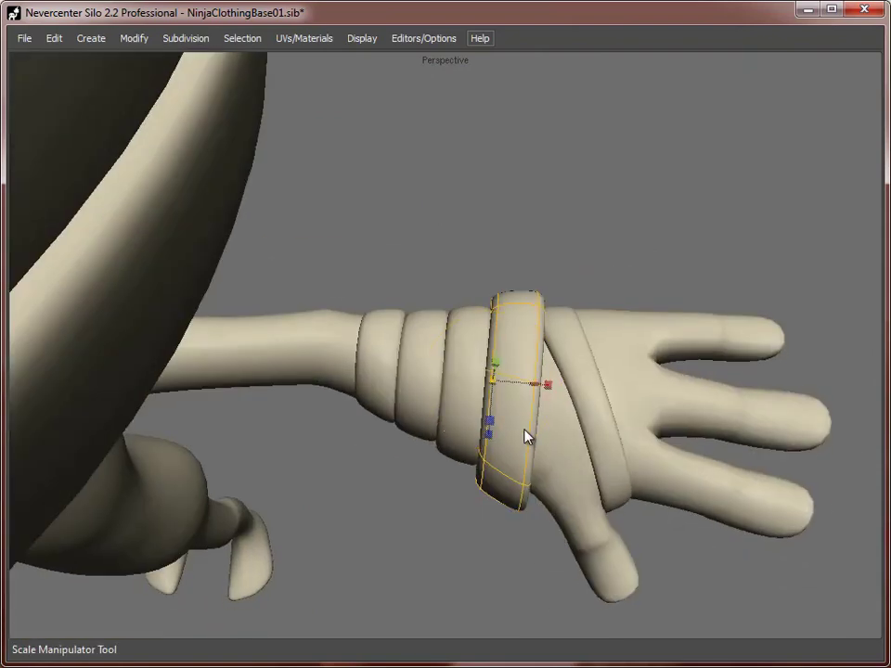
- Rotate the enlarged band and shift it toward the forearm so it crosses the other wrist bands diagonally
key("e")
left_click_drag(494, 433, 454, 419)
key("w")
left_click_drag(493, 381, 452, 379)
middle_click_drag(452, 378, 441, 299)
- Lower the upper vertices of the crossing band and rotate and move its outer-side vertices onto the wrist
key("a")
left_click(472, 266)
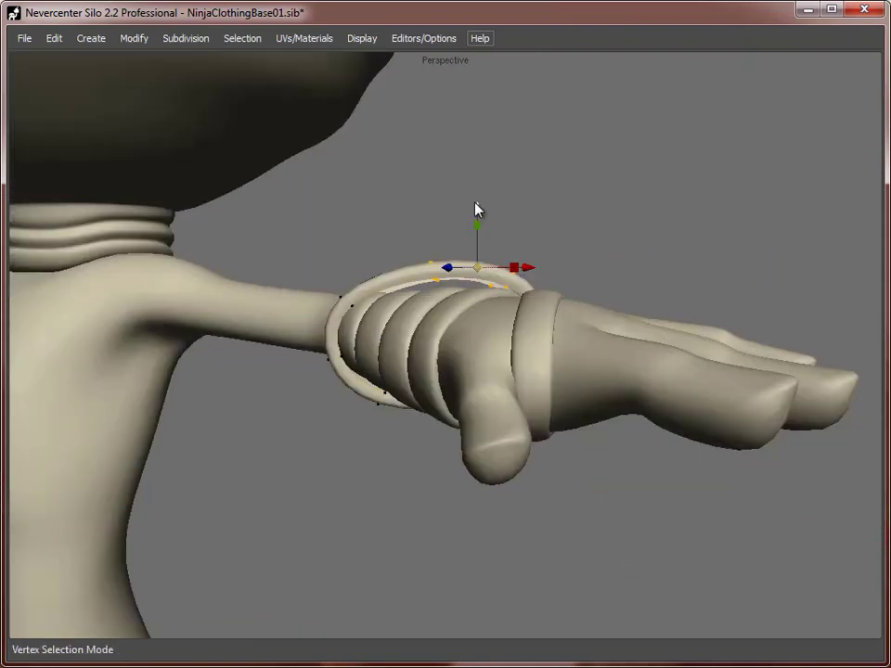
left_click_drag(475, 204, 476, 221)
left_click(349, 309)
middle_click_drag(352, 316, 472, 299)
left_click_drag(444, 230, 546, 320)
key("e")
left_click_drag(513, 318, 533, 305)
key("w")
left_click_drag(503, 266, 523, 286)
middle_click_drag(523, 286, 387, 425)
- Rotate and move the crossing band's thumb-side end vertices and middle edges to follow the forearm wraps
left_click_drag(348, 504, 225, 301)
key("e")
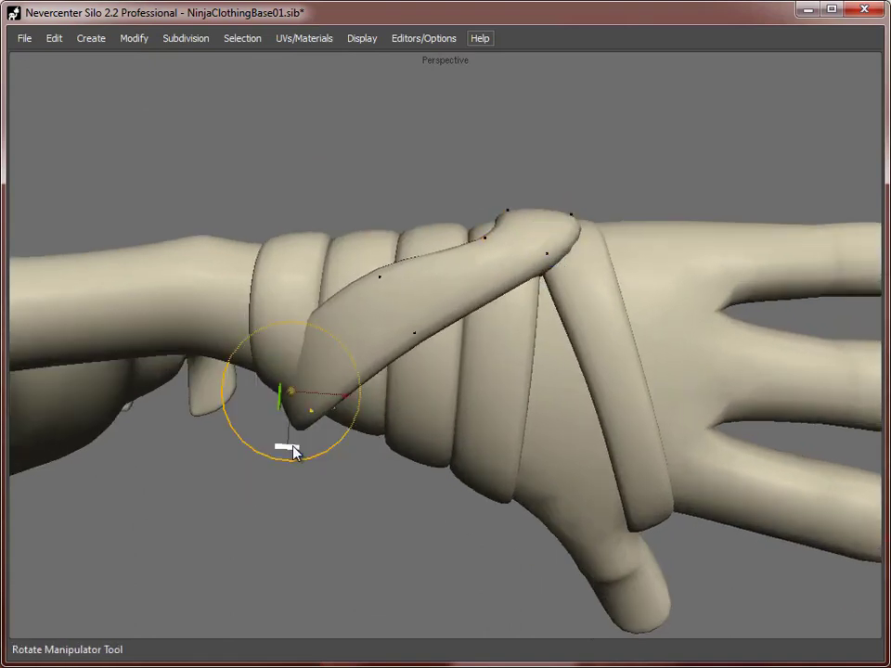
left_click_drag(295, 451, 325, 449)
key("w")
left_click_drag(293, 392, 319, 418)
key("e")
key("s")
key("w")
left_click_drag(403, 308, 422, 321)
middle_click_drag(422, 327, 471, 470)
- Pull the crossing band's face and edges on the outer side of the wrist closer to the wraps underneath
double_click(356, 336)
key("d")
left_click_drag(394, 470, 471, 470)
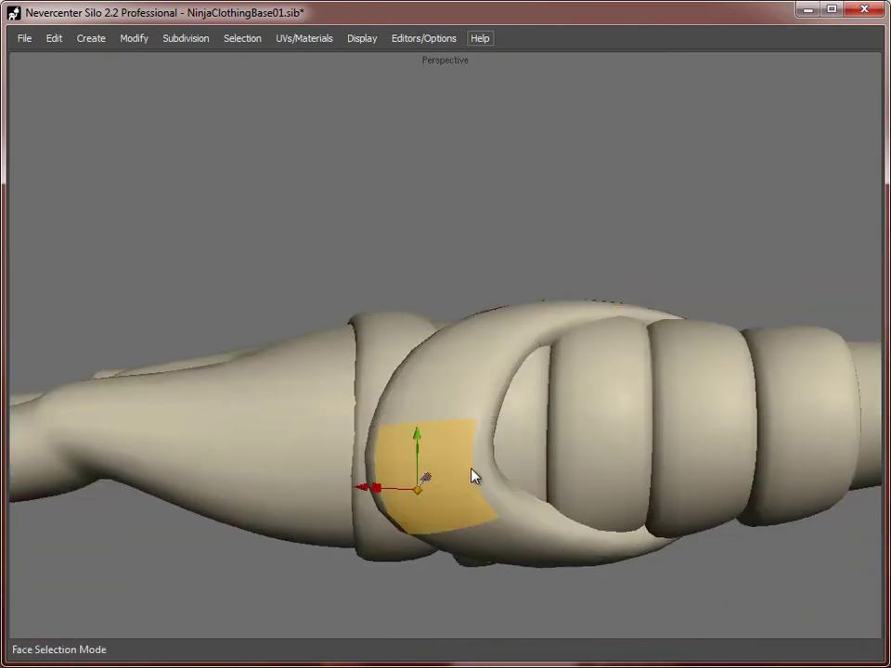
left_click_drag(420, 487, 449, 477)
key("s")
double_click(450, 419)
left_click_drag(449, 420, 443, 412)
- Adjust the crossing band's edges on the forearm side so it sits snugly over the first wraps
middle_click_drag(443, 412, 548, 409)
key("d")
left_click(548, 409)
key("s")
left_click_drag(544, 385, 563, 386)
left_click(562, 447)
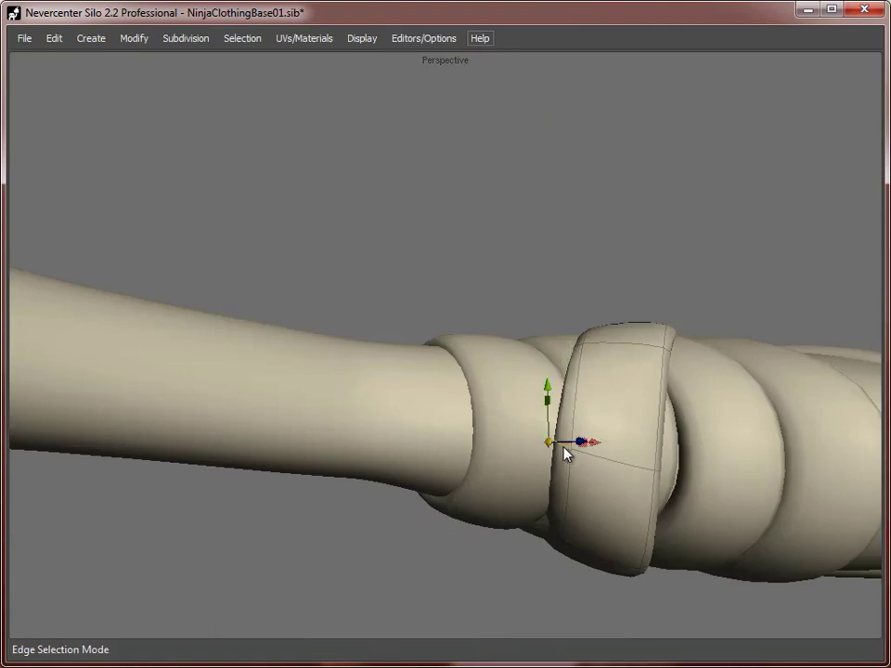
key("a")
- Duplicate the body's foot and lower-leg faces on one leg as a boot and subdivide the copy
middle_click_drag(564, 447, 645, 592)
key("f")
left_click(583, 535)
scroll(583, 535, "down", 8)
scroll(542, 415, "up", 6)
key("d")
left_click_drag(645, 591, 381, 277)
key("ctrl+d")
key("c")
key("a")
left_click(134, 38)
left_click(216, 247)
left_click_drag(481, 445, 586, 469)
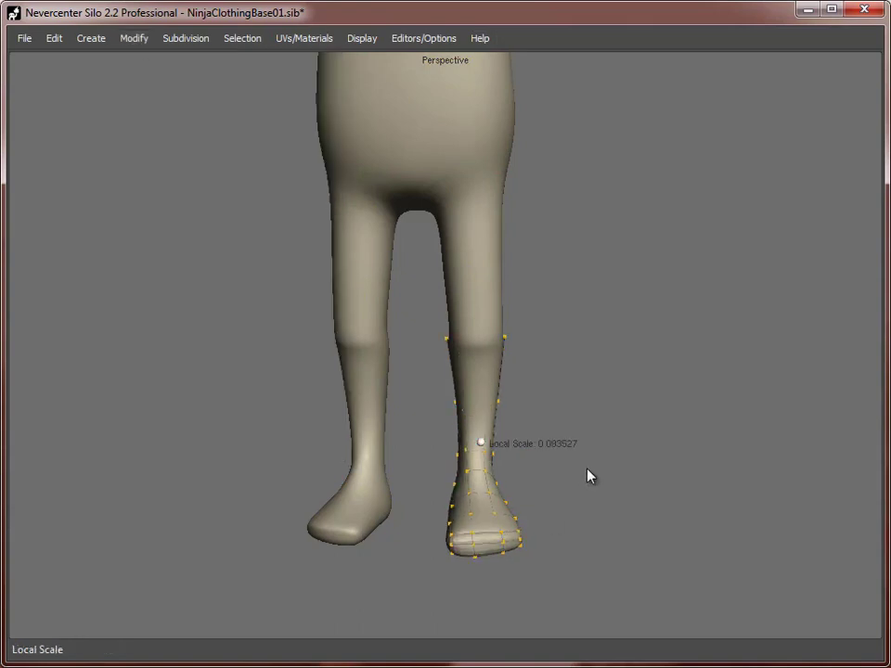
key("ctrl+z")
- Push the boot's surface slightly outward from the leg with Local Move and hide its wireframe display
left_click(134, 38)
left_click(217, 231)
left_click_drag(481, 444, 484, 441)
middle_click_drag(613, 539, 509, 527)
key("f")
right_click(488, 403)
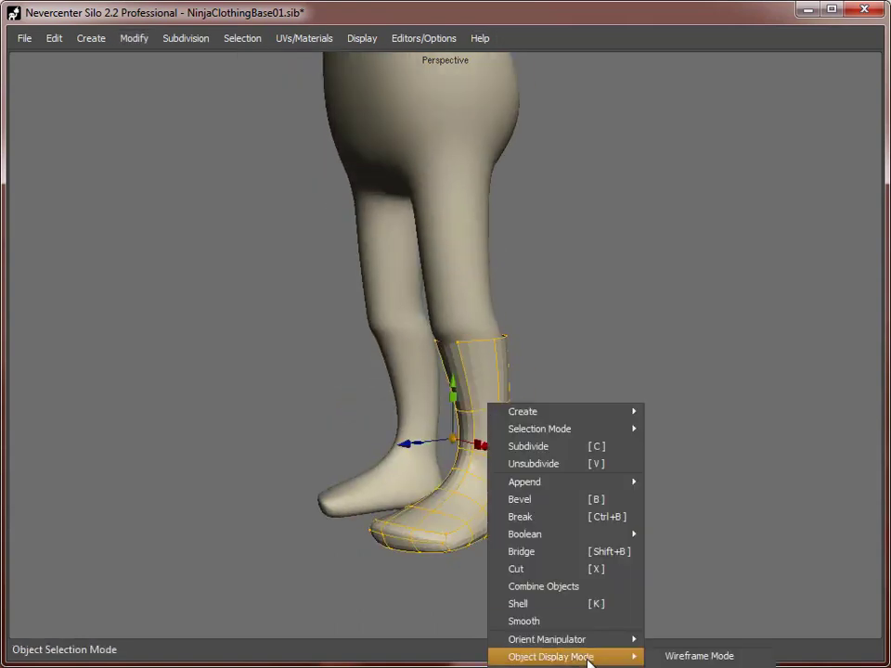
right_click(653, 416)
- Scale up the boot's top edge loop to widen the opening below the knee
key("s")
middle_click_drag(519, 371, 399, 353)
double_click(418, 319)
key("r")
left_click_drag(432, 318, 439, 334)
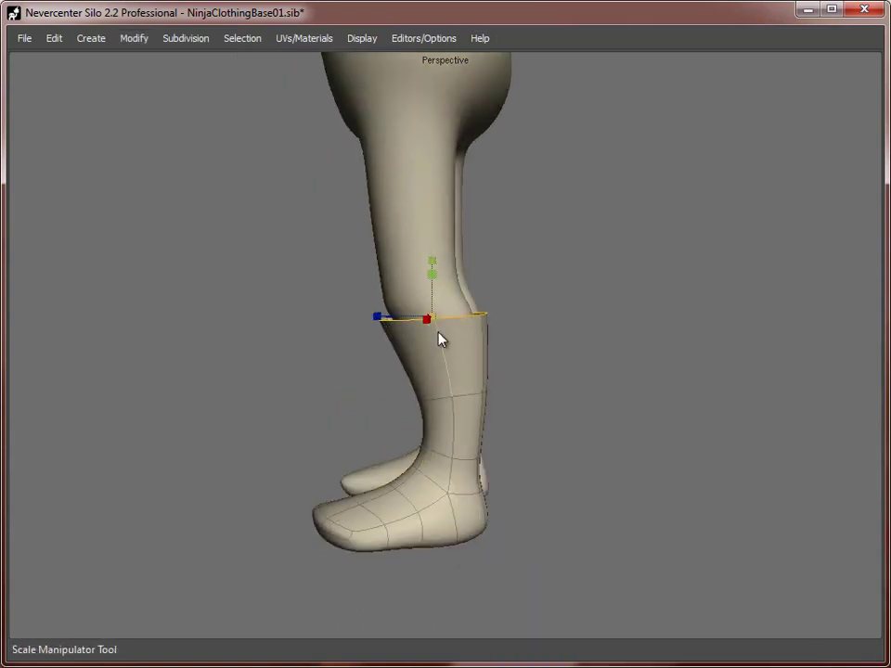
- Extrude the boot's top edge loop inward toward the leg to give the rim thickness
middle_click_drag(439, 335, 388, 348)
scroll(379, 368, "up", 2)
key("s")
key("z")
left_click_drag(387, 343, 367, 342)
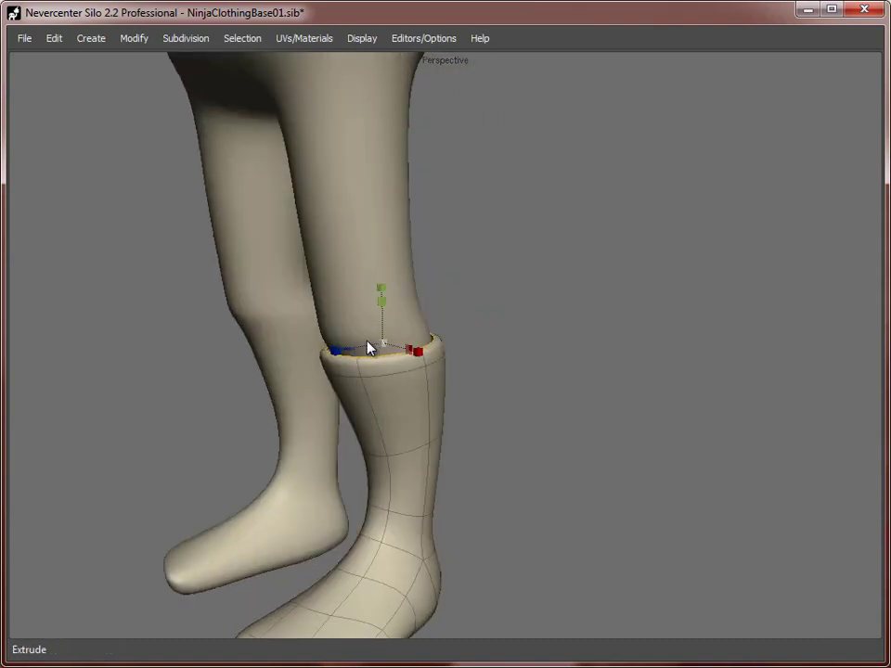
- Bevel the edge loop around the boot's upper rim to sharpen the cuff
double_click(389, 385)
key("b")
left_click_drag(389, 387, 406, 389)
middle_click_drag(406, 389, 397, 361)
scroll(396, 361, "down", 3)
- Mirror the boot's geometry onto the other leg
key("f")
left_click(396, 363)
left_click(134, 38)
left_click(172, 307)
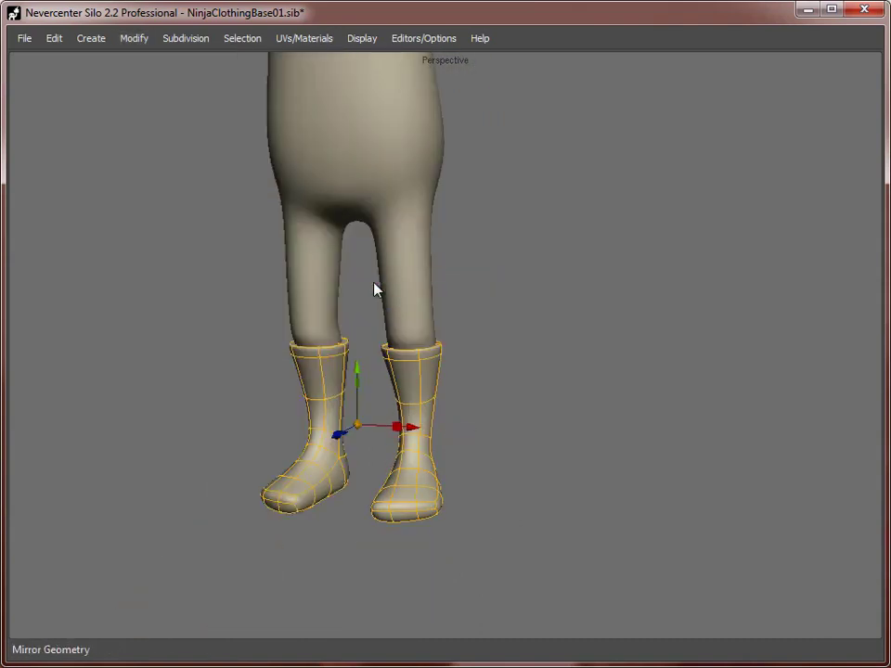
- Select the body's torso and shoulder faces and duplicate them as the base of a shirt
left_click(373, 283)
scroll(372, 282, "down", 5)
middle_click_drag(372, 282, 411, 331)
scroll(410, 331, "up", 4)
left_click(410, 331)
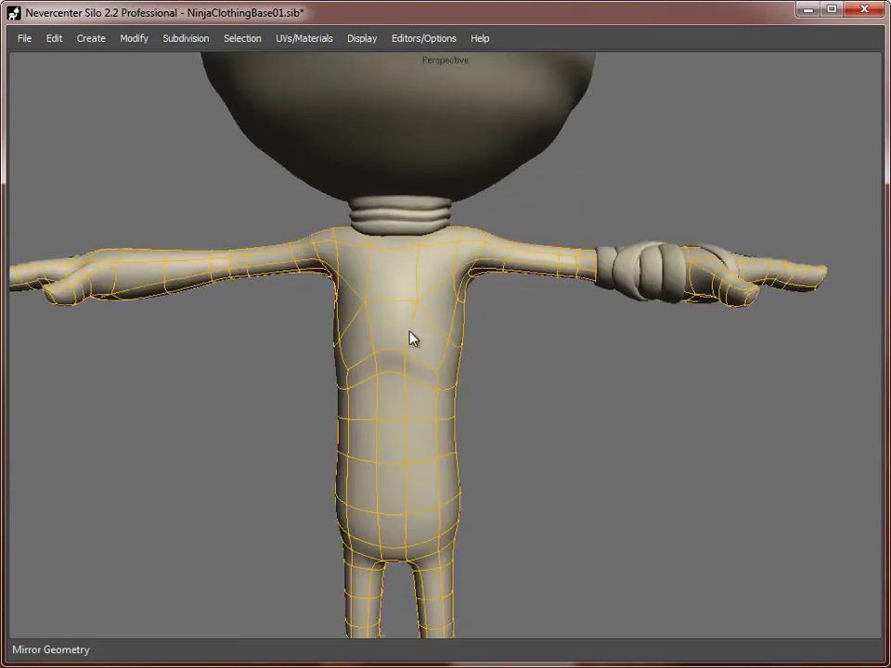
scroll(488, 368, "down", 2)
key("d")
left_click_drag(318, 207, 497, 420)
middle_click_drag(498, 420, 702, 371)
key("ctrl+d")
- Isolate the copied torso piece and delete its unneeded faces, leaving a short-sleeved shirt shape
scroll(560, 402, "down", 3)
left_click(362, 38)
middle_click_drag(409, 335, 500, 397)
key("d")
double_click(436, 322)
key("Delete")
- Subdivide the shirt, bring back the hidden objects, and push its vertices outward by about 0.008 with Local Move
key("f")
key("c")
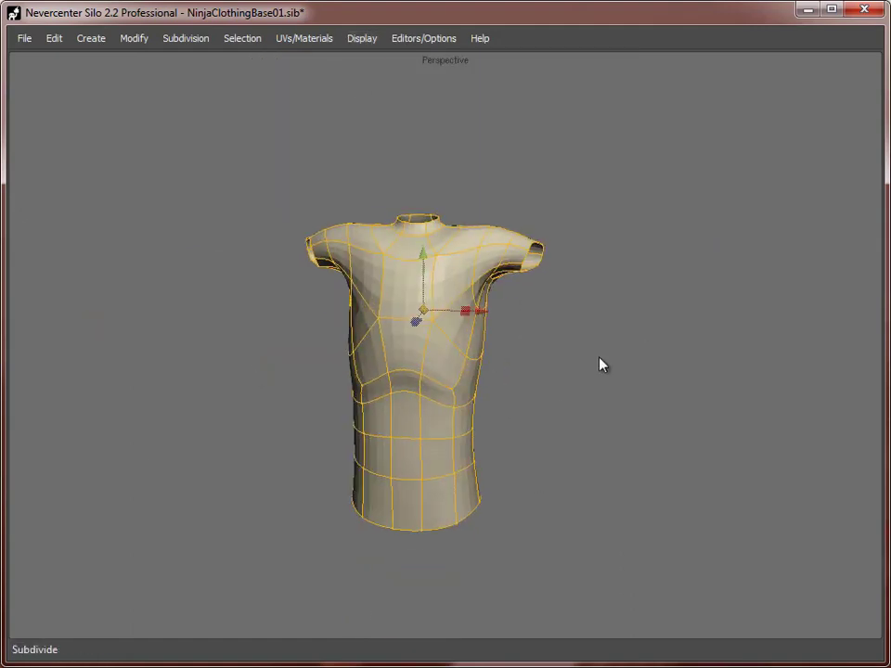
key("alt+h")
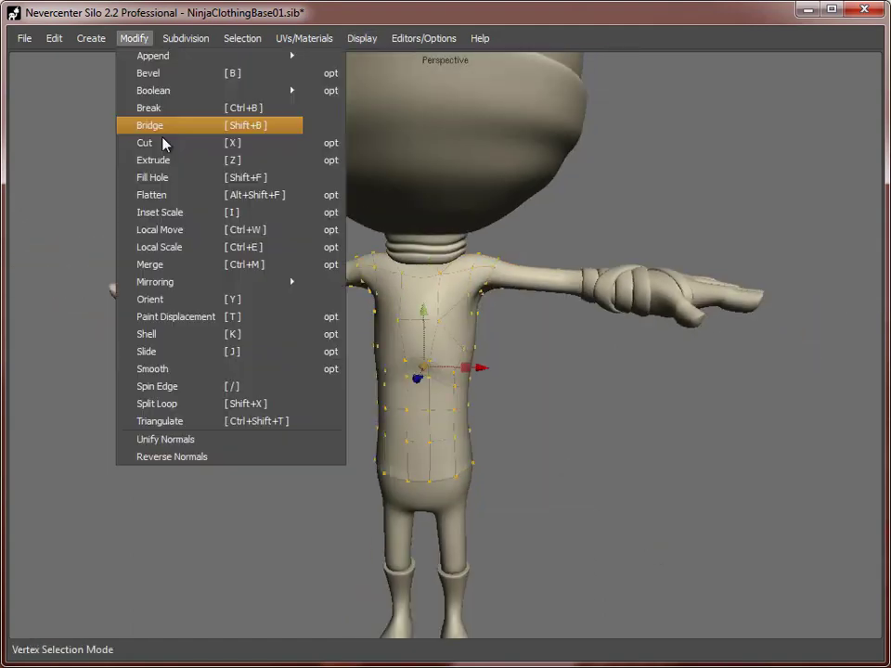
left_click(158, 228)
left_click_drag(421, 367, 427, 367)
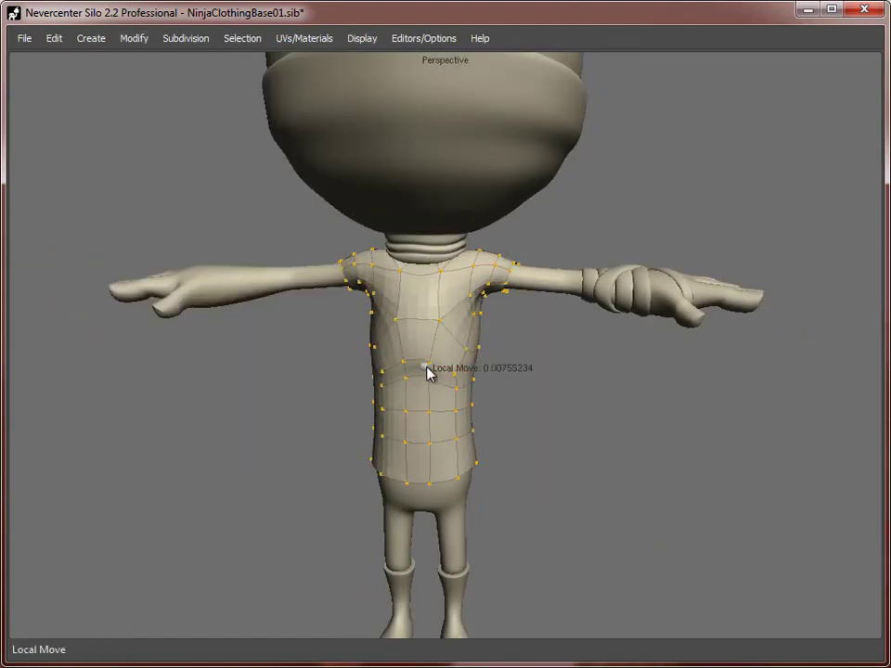
- Set the shirt's display to smooth shading without wireframe
key("f")
middle_click_drag(427, 367, 501, 429)
right_click(501, 429)
left_click(633, 616)
left_click(634, 616)
middle_click_drag(634, 616, 581, 594)
right_click(582, 356)
left_click(798, 667)
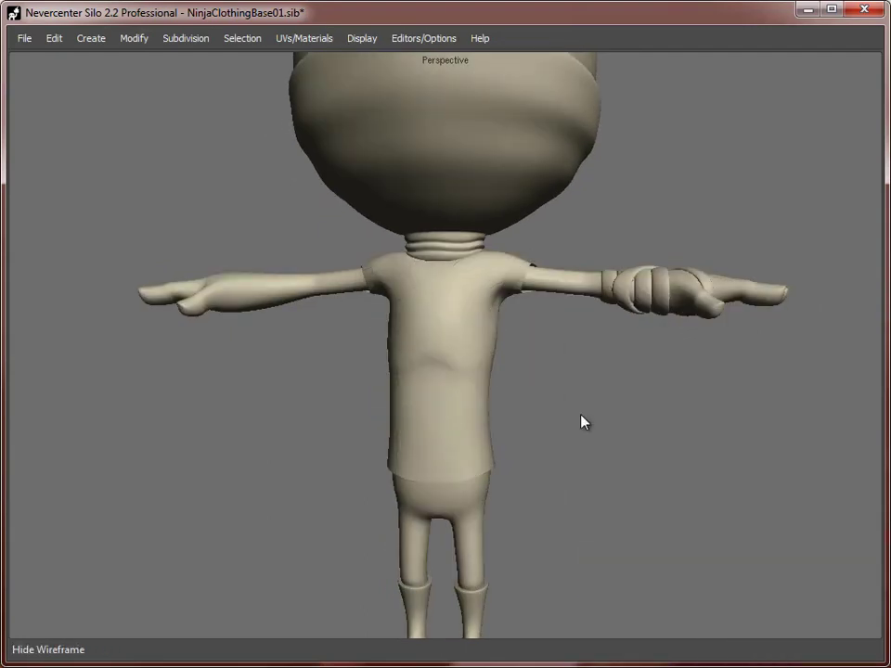
- Select the edge loop along the shirt's bottom hem and scale it outward to flare the hem
scroll(520, 418, "up", 4)
left_click(474, 407)
key("s")
double_click(410, 360)
key("r")
double_click(429, 434)
left_click_drag(409, 365, 414, 388)
key("w")
key("r")
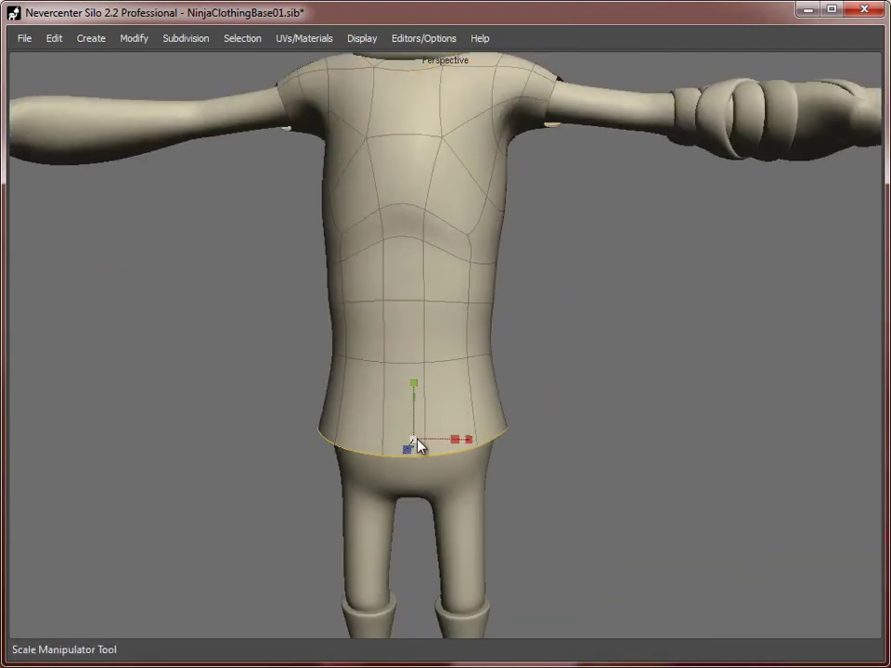
- Try widening the front-centre hem edge and pulling it down to form a pointed front flap
left_click(406, 458)
left_click_drag(460, 460, 502, 465)
key("w")
left_click_drag(407, 413, 408, 460)
middle_click_drag(408, 459, 627, 436)
left_click_drag(539, 334, 538, 402)
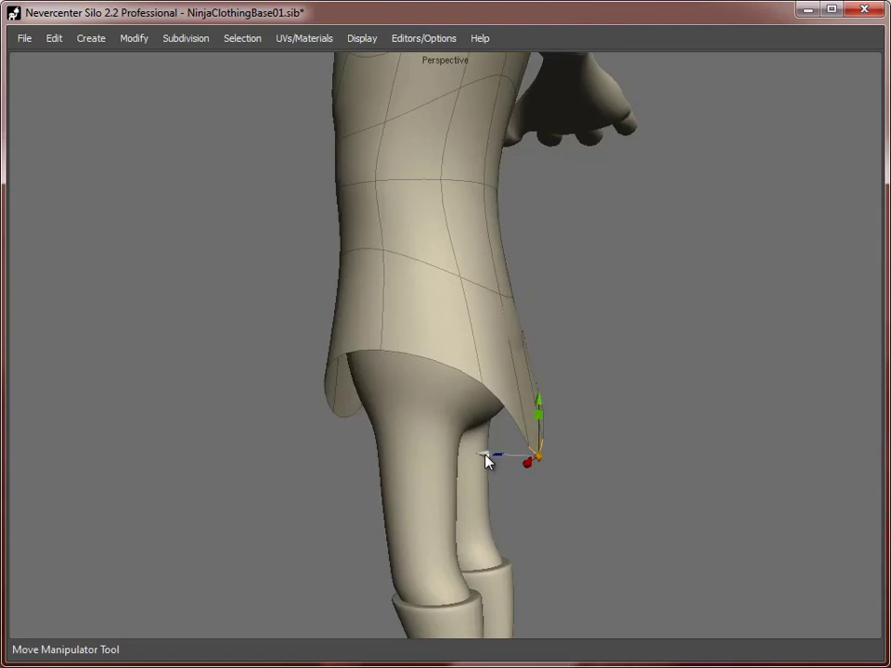
left_click_drag(486, 459, 492, 458)
- Try reshaping the hem further by moving another hem edge, then undo the last change
left_click(433, 358)
key("alt+s")
middle_click_drag(460, 276, 546, 414)
left_click_drag(433, 301, 433, 218)
key("r")
middle_click_drag(546, 414, 563, 358)
scroll(563, 358, "down", 5)
key("f")
key("a")
left_click(134, 38)
left_click(167, 231)
left_click_drag(429, 322, 448, 331)
key("ctrl+z")
key("alt+s")
left_click(134, 38)
left_click(167, 231)
- Pull the shirt's front-centre hem edge downward and widen it to form a curved front flap
key("s")
left_click(425, 397)
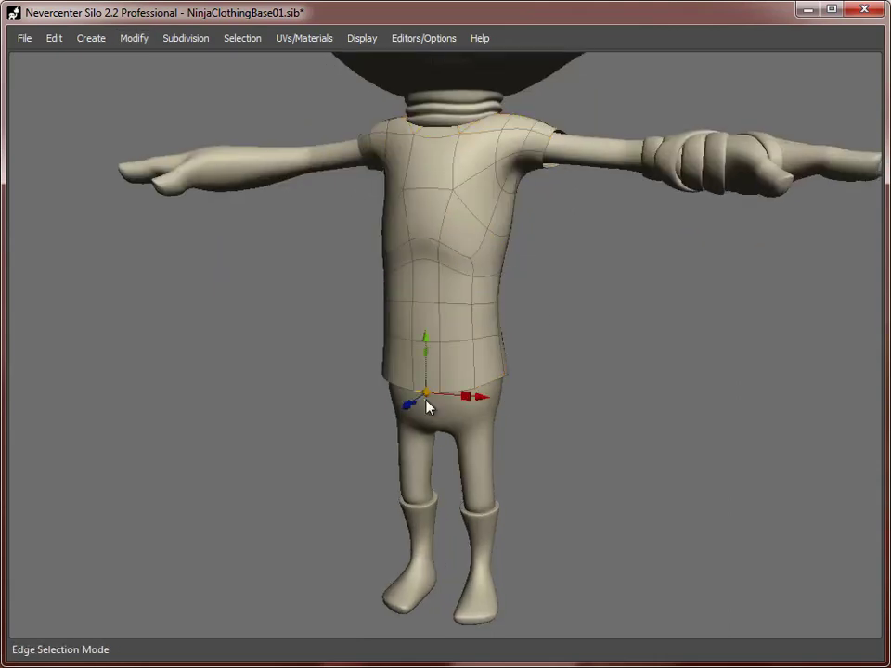
middle_click_drag(425, 399, 400, 395)
left_click_drag(426, 345, 425, 373)
key("r")
left_click_drag(480, 420, 506, 420)
- Cinch the shirt's waist by scaling in the edge loop above the hem and adjusting the loop above it
double_click(429, 344)
left_click_drag(467, 343, 422, 341)
double_click(435, 308)
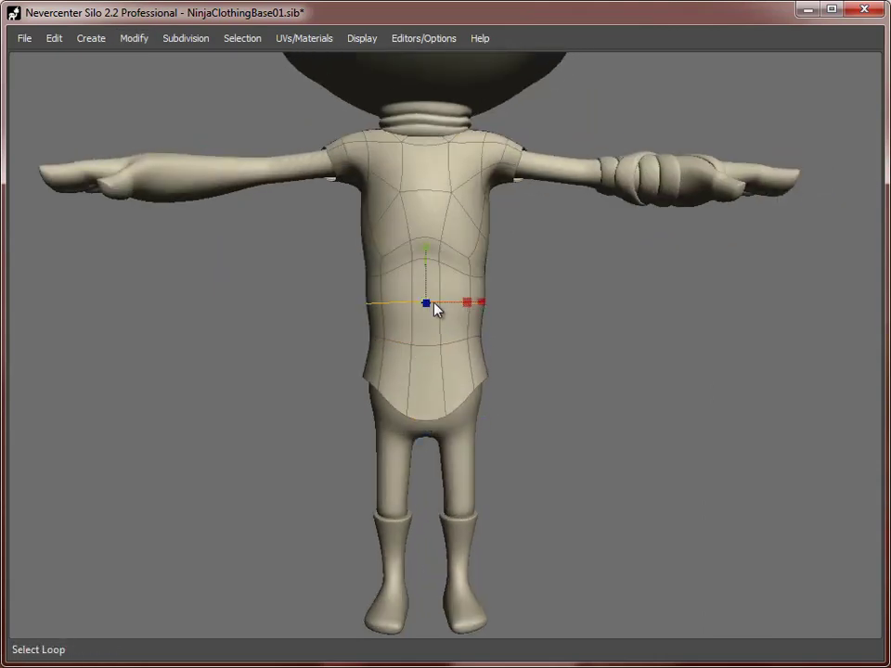
key("w")
middle_click_drag(423, 319, 587, 447)
key("r")
double_click(716, 382)
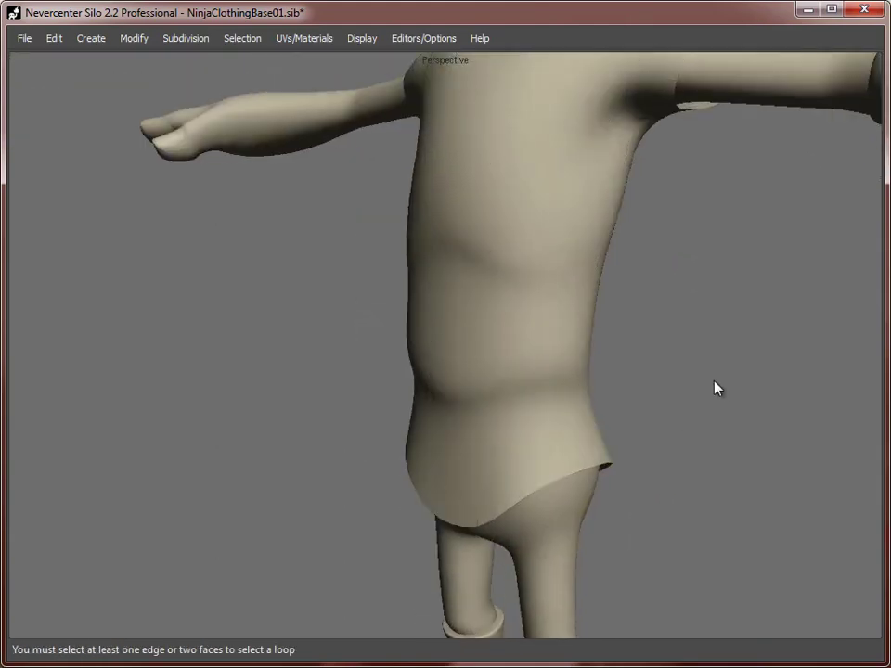
- Delete the outermost face loop of the shirt sleeve on the wrapped-arm side
middle_click_drag(717, 383, 557, 288)
double_click(456, 268)
key("d")
middle_click_drag(456, 269, 631, 278)
double_click(517, 272)
left_click(153, 302, "shift")
double_click(153, 302, "shift")
key("Delete")
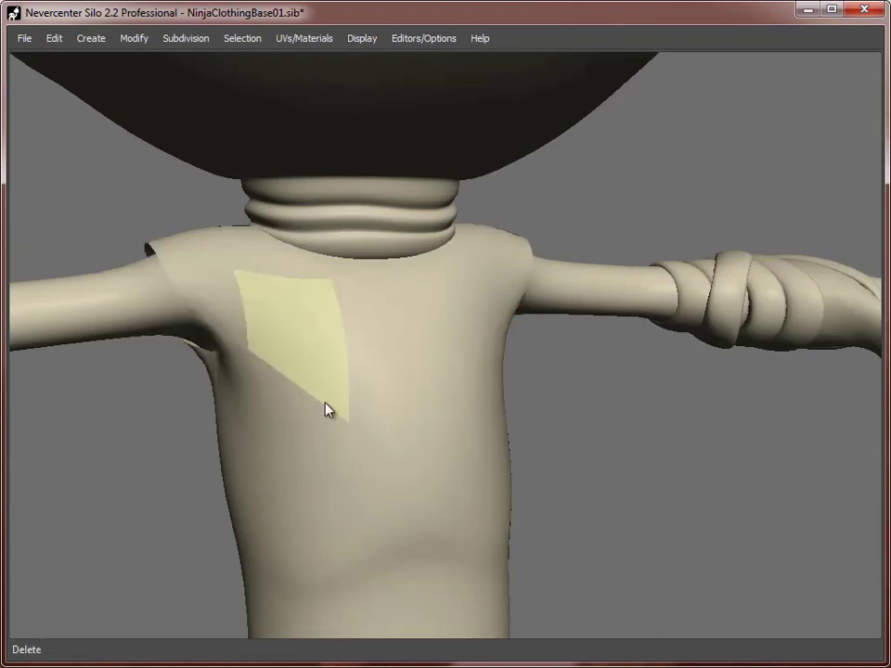
- Delete the remaining face loop around the wrapped arm's shoulder to leave that side sleeveless
middle_click_drag(548, 339, 448, 305)
key("s")
double_click(481, 260)
middle_click_drag(376, 314, 409, 307)
key("d")
left_click(411, 307)
double_click(402, 370)
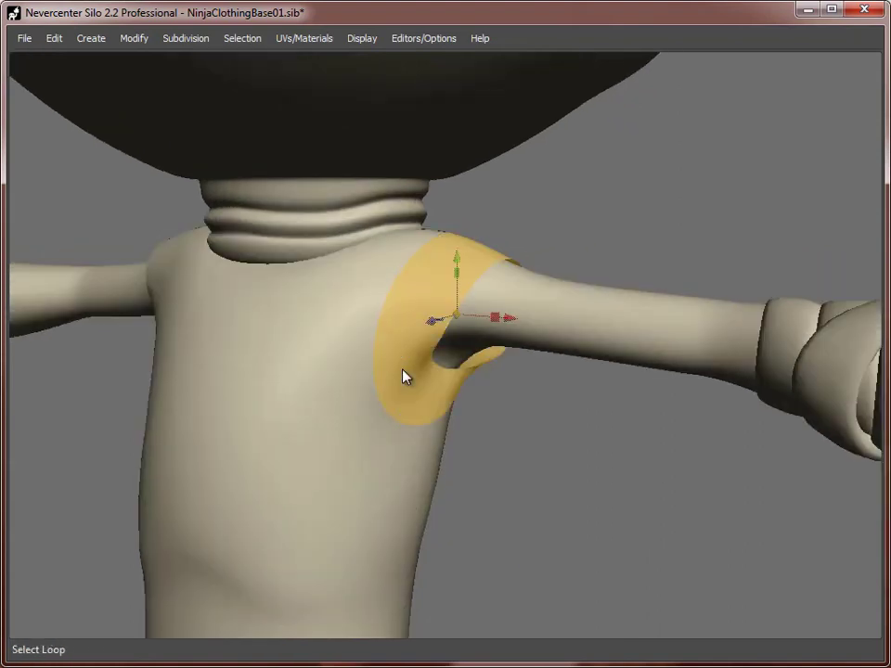
key("Delete")
- Scale in and extrude the armhole's border edge loop to form a rim, and nudge its underarm point into place
key("s")
double_click(408, 272)
key("r")
left_click_drag(434, 314, 419, 316)
key("z")
key("a")
left_click(406, 394)
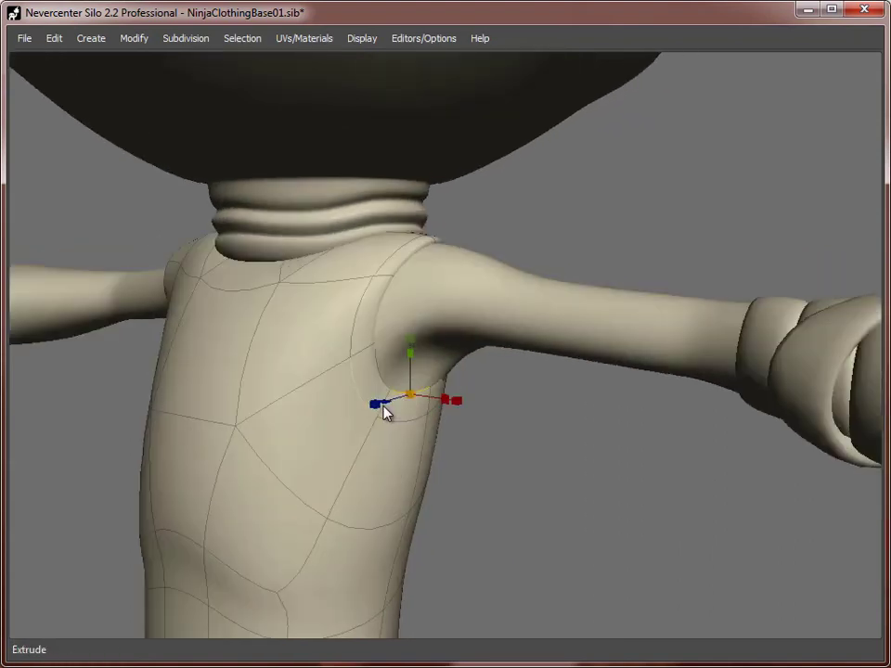
middle_click_drag(382, 407, 434, 399)
key("w")
left_click_drag(449, 393, 444, 394)
- Bevel the edge loop around the armhole and check the underarm faces
key("s")
double_click(408, 425)
key("b")
key("d")
left_click(410, 422)
key("f")
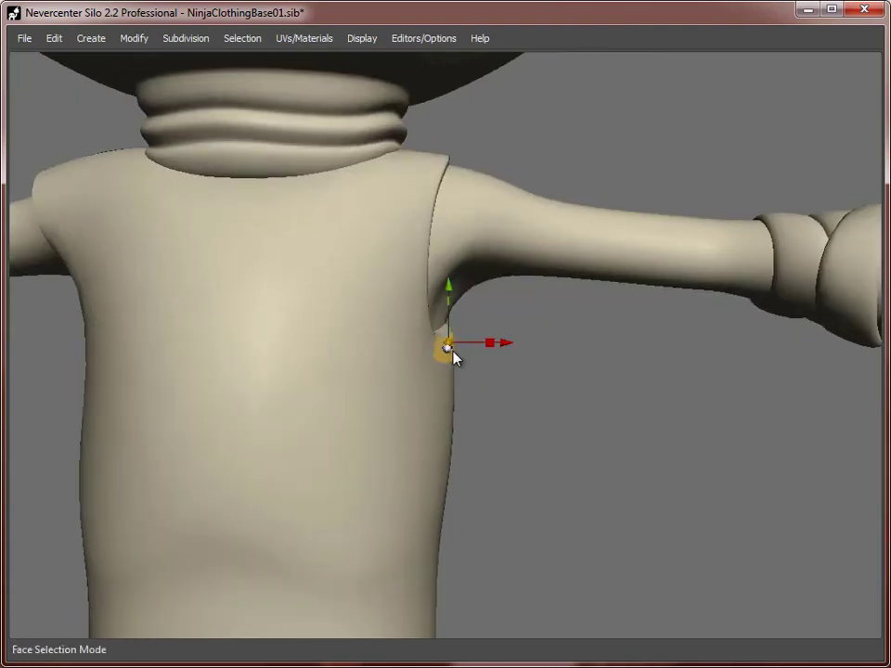
- Adjust the vertices and edges under the arm so the armhole rim sits cleanly around the armpit
middle_click_drag(622, 368, 484, 325)
key("a")
left_click(487, 328)
middle_click_drag(390, 325, 414, 251)
key("d")
left_click(414, 249)
middle_click_drag(412, 192, 392, 420)
key("s")
left_click(334, 449)
left_click_drag(329, 450, 341, 449)
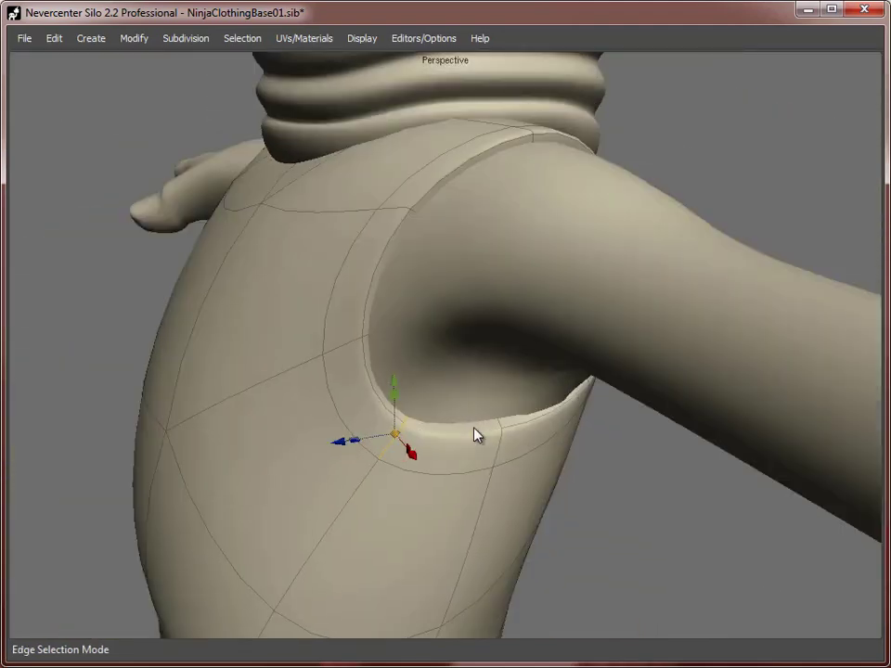
- Select the border edge loop of the remaining sleeve and extend it along the upper arm toward the elbow
middle_click_drag(477, 433, 740, 497)
key("f")
left_click(740, 498)
left_click(389, 371)
middle_click_drag(329, 310, 376, 297)
key("s")
double_click(382, 284)
left_click_drag(396, 295, 221, 320)
key("z")
middle_click_drag(278, 385, 520, 404)
key("r")
mouse_move(270, 345)
middle_mouse_down()
mouse_move(308, 344)
mouse_move(284, 342)
middle_mouse_up()
key("w")
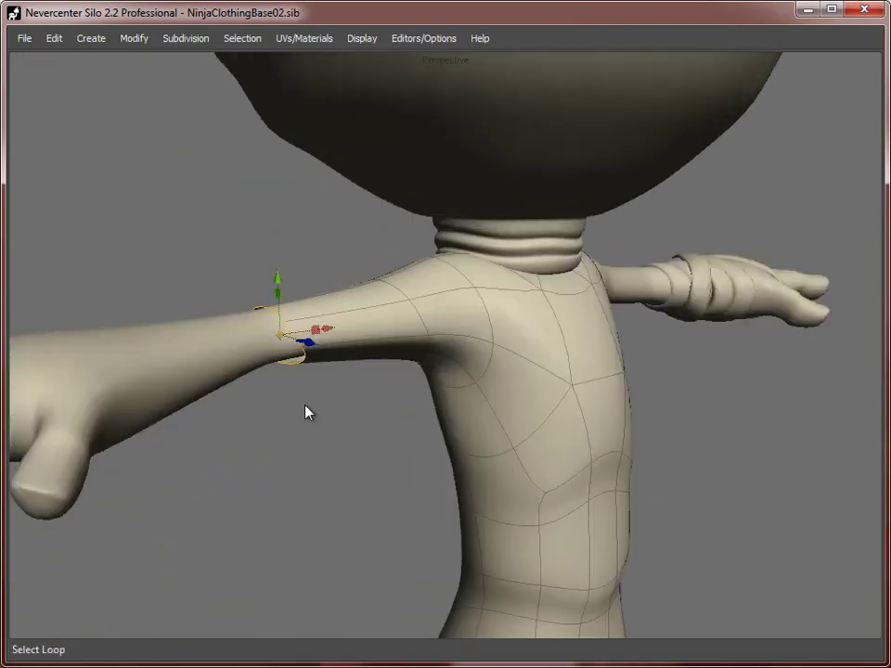
- Select the extended sleeve's opening loop and adjust its size and position around the bare arm
middle_click_drag(308, 413, 415, 356)
double_click(249, 333)
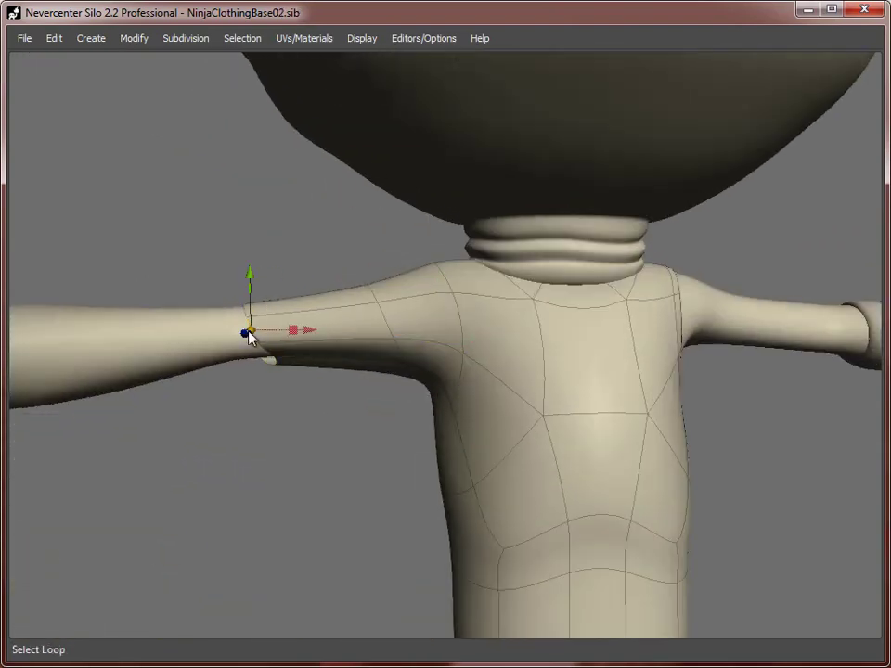
middle_click_drag(249, 336, 373, 340)
key("r")
key("w")
middle_click_drag(297, 351, 432, 366)
middle_click_drag(399, 325, 371, 376)
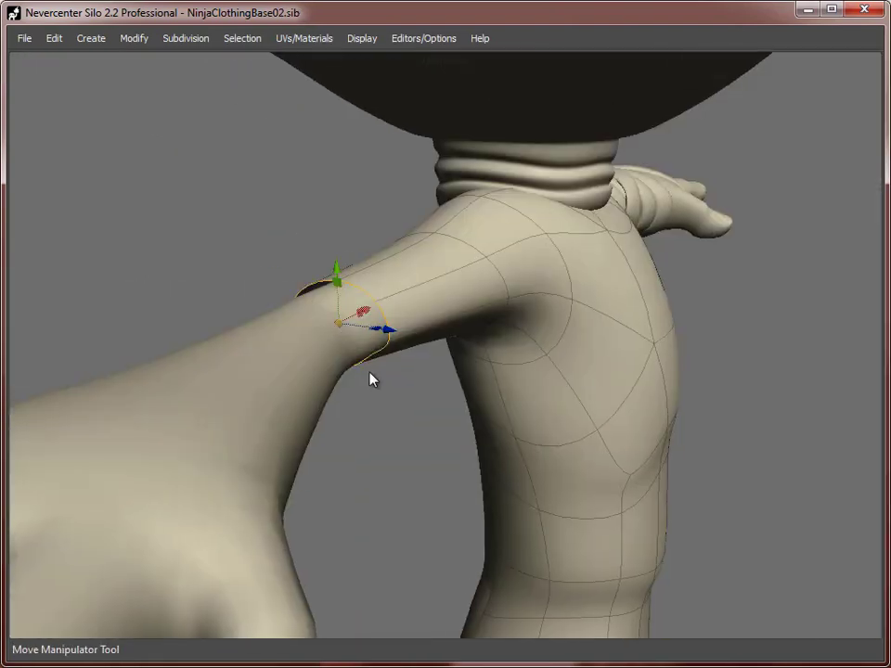
- Extrude the sleeve opening's edge loop and scale it inward to form a thick cuff around the arm
key("r")
key("z")
left_click_drag(336, 325, 316, 327)
double_click(338, 327)
middle_click_drag(288, 367, 340, 327)
middle_click_drag(510, 325, 350, 361)
key("w")
left_click_drag(513, 455, 423, 342, "alt")
- Bevel the sleeve's edge loop and scale the loop near the shoulder to shape the upper sleeve
double_click(429, 341)
key("b")
left_click_drag(430, 451, 451, 451)
double_click(401, 316)
key("r")
left_click_drag(464, 306, 417, 308)
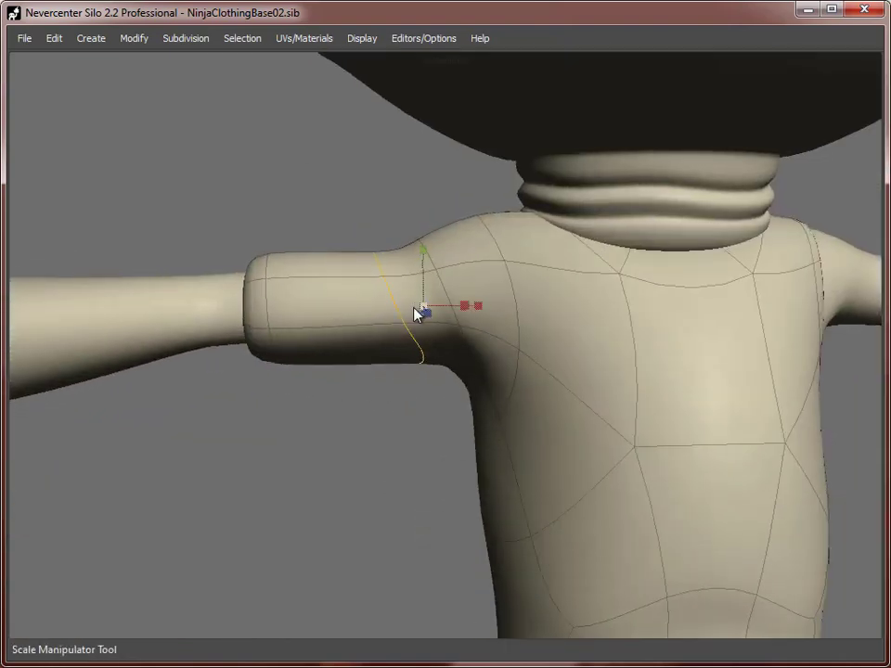
- Select the edge loop beside the sleeve's cuff and shift it slightly along the arm
double_click(267, 311)
key("w")
middle_click_drag(279, 311, 371, 325, "alt")
left_click_drag(389, 324, 400, 320)
- Select the shirt and split in a new edge loop between its cinched waist and hem
scroll(400, 321, "down", 5)
left_click_drag(543, 454, 491, 467, "alt")
middle_click_drag(491, 462, 426, 419, "alt")
key("f")
scroll(426, 420, "down", 2)
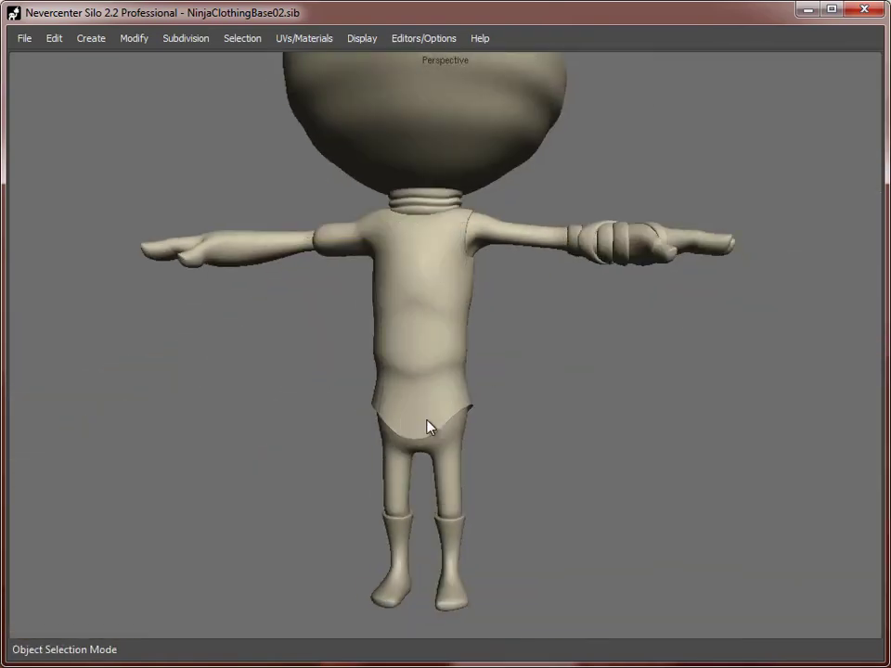
left_click(426, 419)
scroll(416, 391, "up", 5)
key("s")
left_click_drag(417, 391, 596, 451, "alt")
key("shift+x")
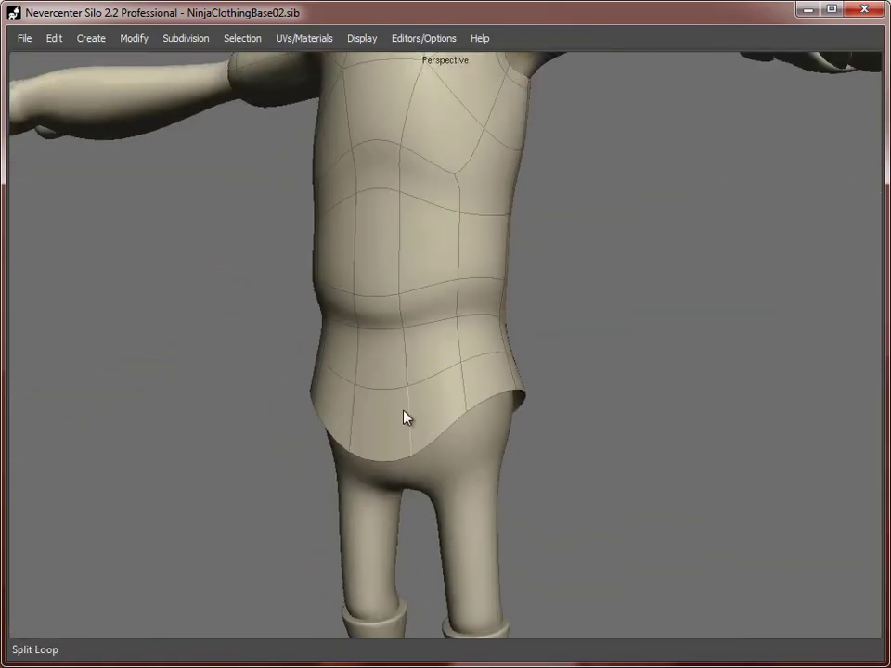
- Select the new edge loop between the shirt's waist and hem and adjust its scale and position
double_click(420, 375)
key("r")
key("w")
key("shift+s")
left_click_drag(420, 375, 564, 386)
- Select the face beside the shirt's cinched waist and smooth it
key("d")
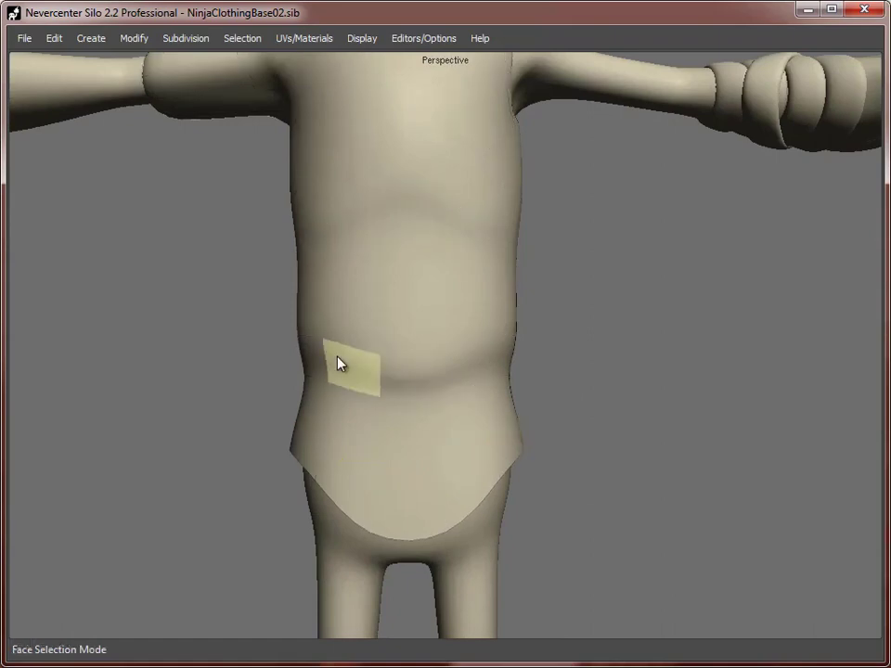
left_click(337, 359)
right_click(337, 358)
left_click(388, 661)
scroll(408, 386, "down", 5)
- Select individual edges around the shirt's midsection and nudge them to refine its shape
left_click_drag(387, 386, 438, 389, "alt")
key("s")
left_click(462, 349)
left_click_drag(462, 349, 530, 392)
mouse_move(459, 392)
left_mouse_down()
mouse_move(447, 392)
mouse_move(457, 387)
left_mouse_up()
left_click(447, 281)
left_click_drag(447, 281, 443, 281)
- Select the shirt faces at the sleeve's underarm and smooth them
scroll(520, 400, "down", 5)
left_click_drag(641, 483, 472, 371, "alt")
key("f")
scroll(471, 352, "up", 6)
key("d")
left_click(398, 305)
right_click(398, 304)
left_click(445, 608)
left_click(501, 327)
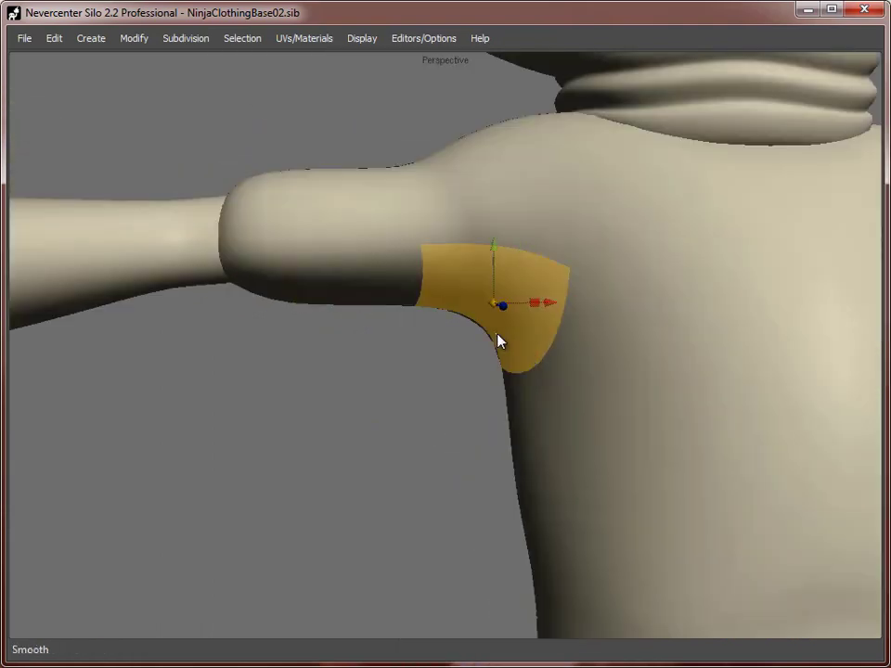
- Select the faces on the boot's underside and extrude them downward to start a sole
scroll(499, 341, "down", 5)
key("f")
scroll(606, 493, "down", 3)
left_click_drag(606, 493, 430, 341, "alt")
scroll(430, 342, "up", 6)
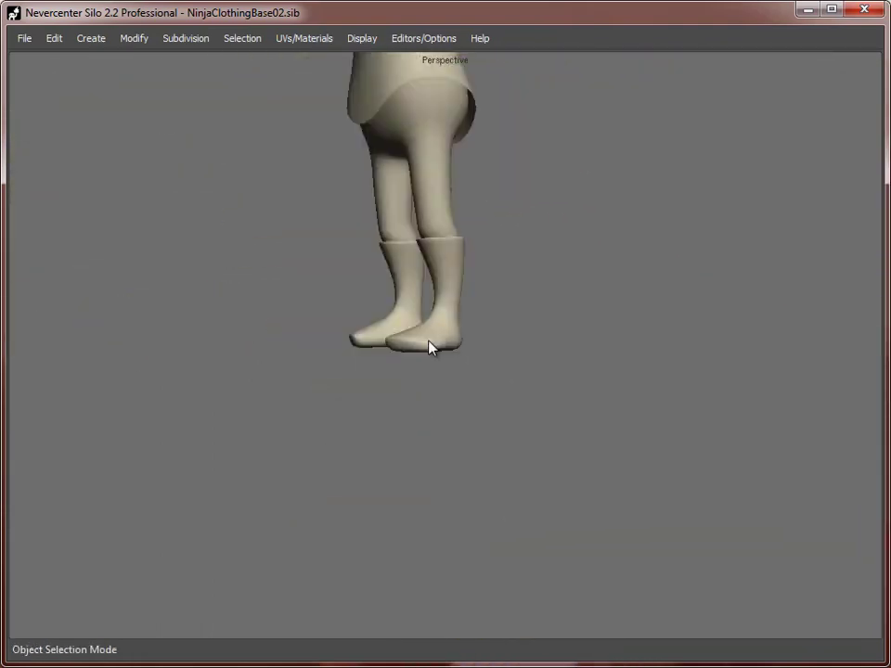
key("s")
left_click(387, 420)
left_click_drag(386, 421, 327, 475, "alt")
key("d")
left_click(327, 476)
left_click(531, 484, "shift")
left_click(418, 468, "shift")
key("z")
left_click_drag(418, 468, 408, 528, "alt")
key("w")
left_click_drag(483, 462, 484, 522)
- Bevel the edge loop around the boot's base to form a thin sole rim with a seam
key("s")
left_click(482, 486)
key("b")
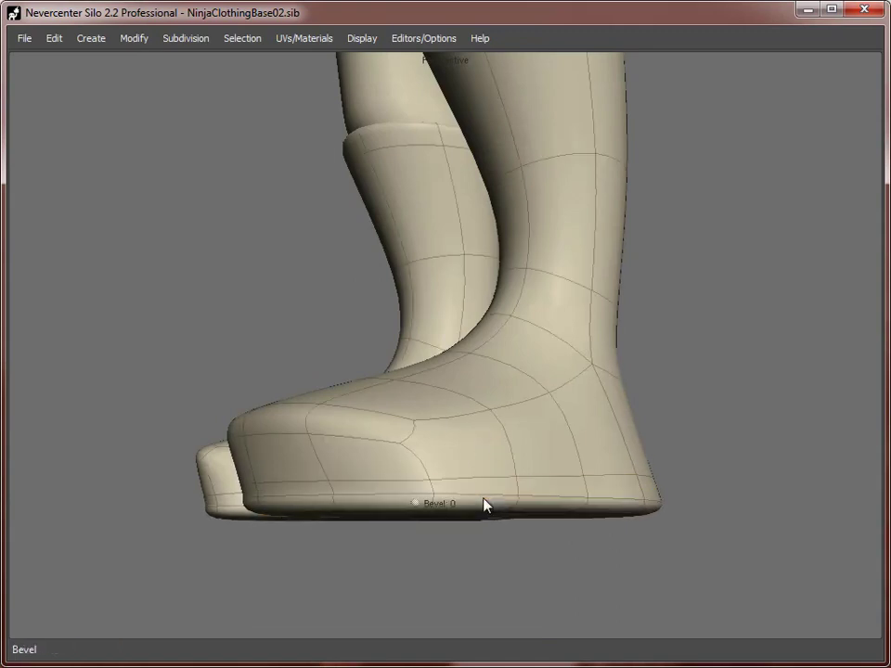
double_click(435, 491)
left_click(134, 42)
left_click(177, 278)
left_click_drag(567, 552, 650, 557, "alt")
left_click_drag(446, 506, 325, 483)
key("f")
left_click(704, 579)
scroll(558, 548, "down", 5)
scroll(446, 427, "up", 5)
- Select the band of faces along the boot's sole, exclude the upper boot faces, and raise the band slightly
key("s")
left_click(499, 385)
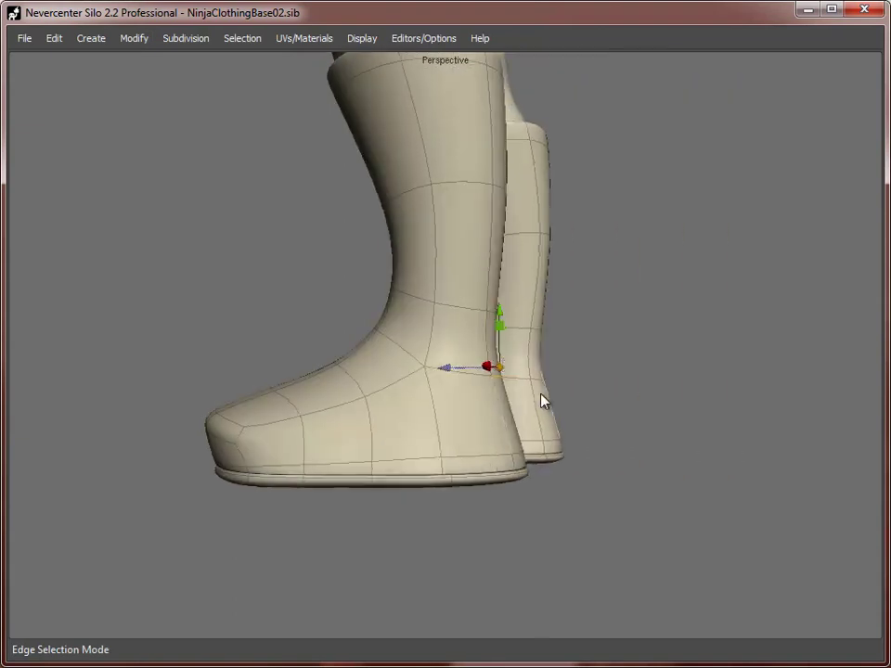
middle_click_drag(521, 378, 588, 388)
double_click(416, 402)
key("d")
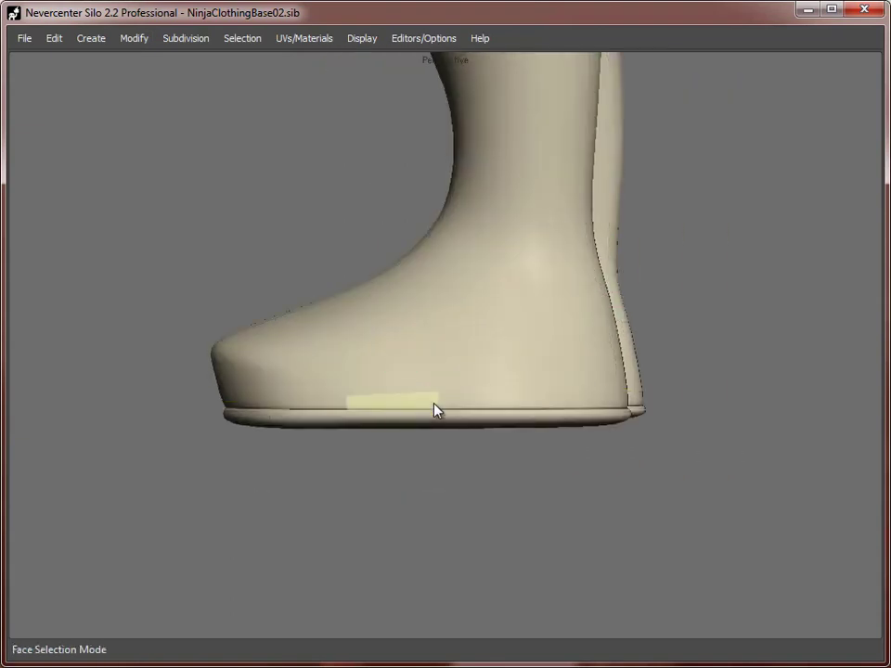
double_click(435, 404)
key("plus")
left_click_drag(104, 237, 650, 357, "ctrl")
left_click_drag(133, 232, 279, 383, "ctrl")
left_click_drag(414, 352, 414, 343)
- Bevel the sole's edge loops and move the sole edge upward to thicken it
left_click_drag(420, 464, 395, 376, "alt")
key("s")
double_click(283, 434)
double_click(348, 436, "shift")
double_click(631, 391, "shift")
key("b")
left_click_drag(630, 390, 594, 441)
left_click(509, 427)
left_click_drag(509, 373, 507, 327)
key("a")
left_click(469, 366)
- Select and scale the edge loops around the seam between the boot and its sole
key("s")
left_click_drag(555, 504, 469, 506, "alt")
double_click(457, 384)
key("r")
double_click(280, 418)
double_click(353, 407)
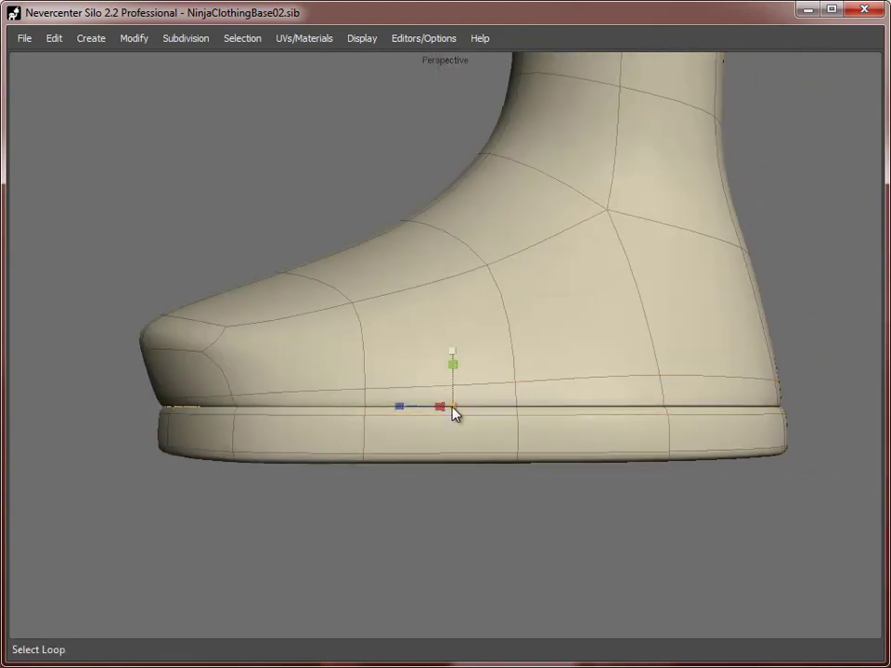
key("w")
double_click(356, 452)
key("a")
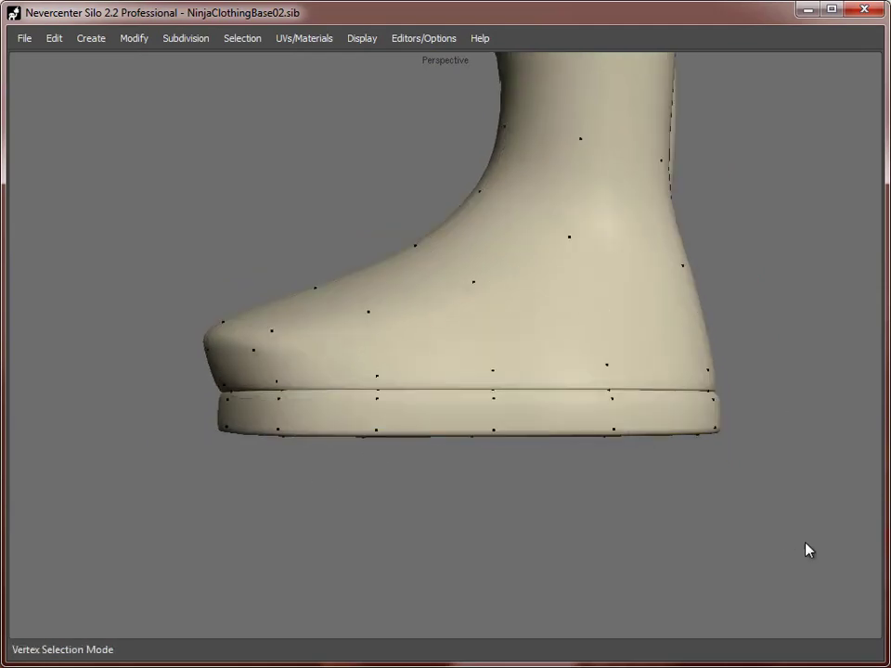
key("r")
- Turn off symmetry mode and delete the boot on the character's right foot
middle_click_drag(500, 418, 450, 509)
key("f")
key("alt+s")
left_click_drag(468, 465, 306, 75)
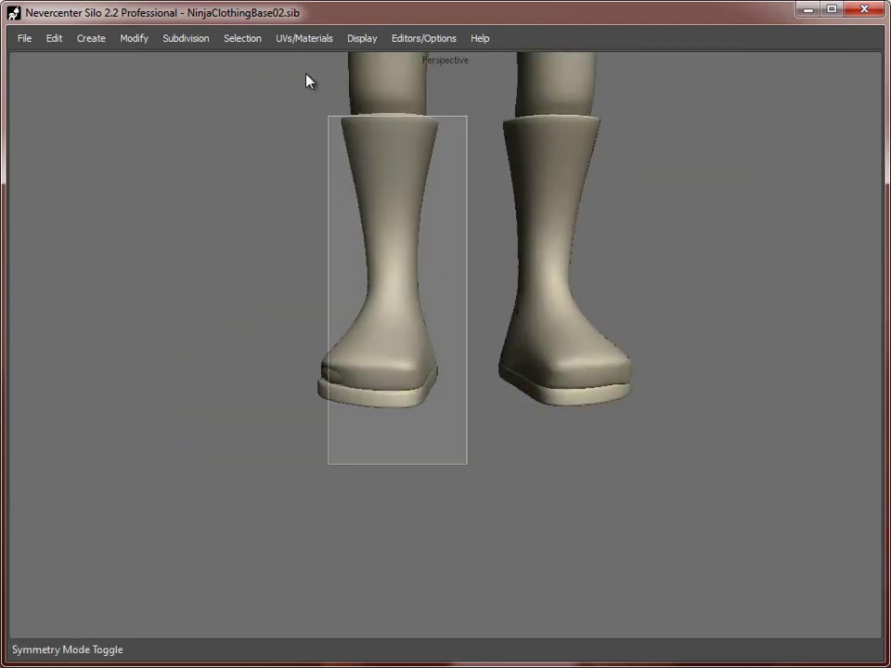
key("Delete")
- Move the side edge near the remaining boot's toe upward and adjust the vertex above it
left_click_drag(603, 409, 511, 417, "alt")
scroll(465, 409, "up", 5)
key("s")
left_click(403, 376)
left_click_drag(412, 316, 412, 286)
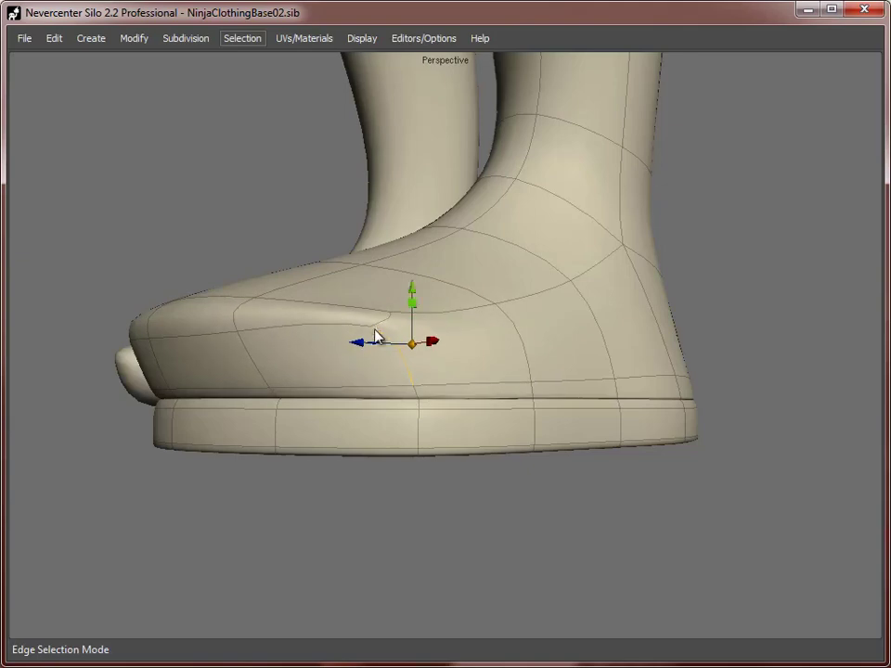
key("a")
left_click(374, 329)
left_click_drag(374, 329, 451, 402)
- Select the edge loop just above the boot's sole seam and raise it slightly
key("s")
double_click(483, 384)
key("r")
key("w")
left_click_drag(548, 382, 548, 376)
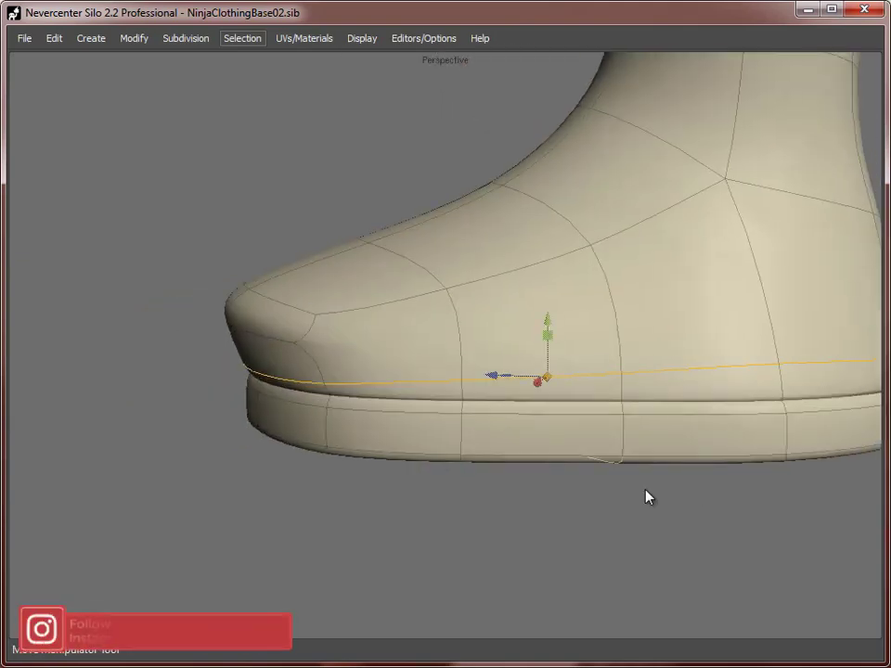
left_click_drag(645, 489, 604, 464, "alt")
- Select groups of vertices around the boot's toe and side and nudge them to shape the sole's outline
key("a")
left_click_drag(226, 403, 302, 322)
left_click_drag(239, 339, 511, 424)
scroll(515, 433, "down", 5)
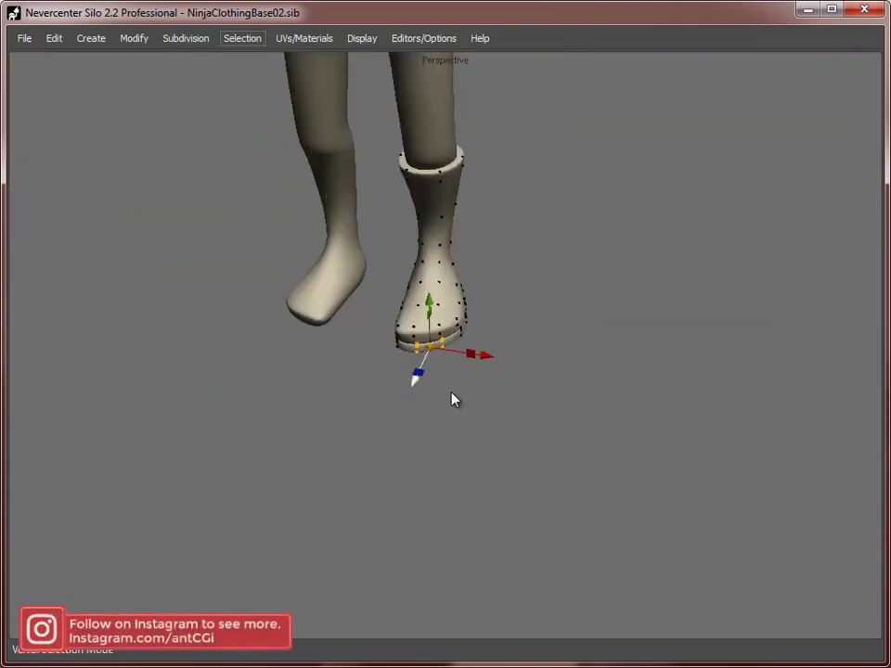
scroll(451, 398, "up", 5)
left_click_drag(531, 531, 390, 353)
scroll(508, 424, "down", 5)
scroll(510, 424, "up", 5)
left_click_drag(509, 424, 581, 538, "alt")
left_click_drag(549, 298, 481, 383)
left_click_drag(561, 352, 565, 352)
scroll(444, 363, "down", 8)
left_click_drag(565, 352, 534, 362, "alt")
- Delete the body's lower-leg and foot faces that the boots replace, redoing the face selection after undoing the first deletion
left_click(371, 399)
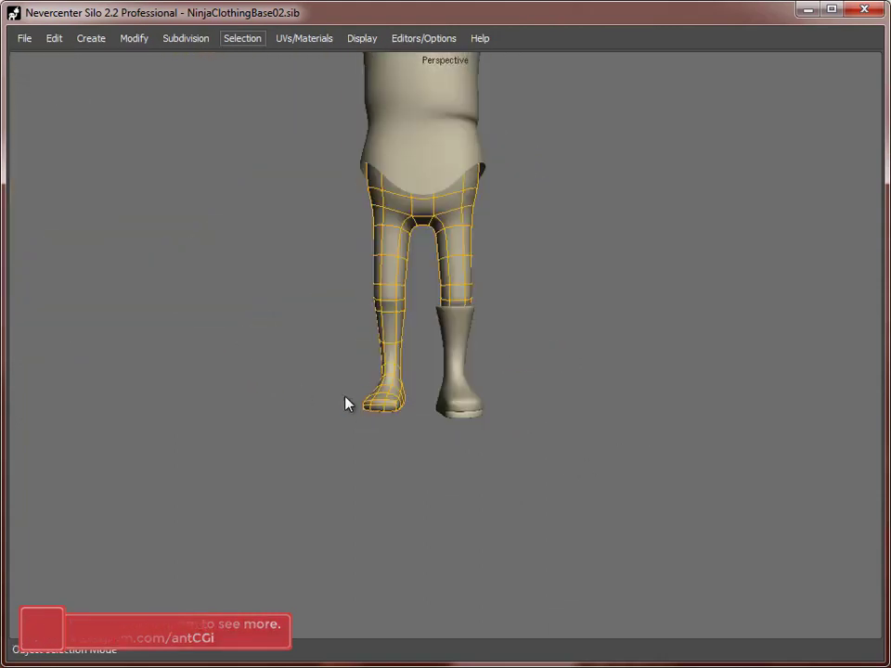
key("d")
left_click_drag(657, 520, 331, 323)
key("Delete")
scroll(454, 380, "up", 6)
key("ctrl+z")
left_click_drag(210, 155, 563, 246)
key("Delete")
- Move the vertices at the inner corner of the boot's toe inward and slightly back to round the toe
left_click_drag(533, 460, 509, 563, "alt")
left_click(438, 419)
key("a")
left_click_drag(361, 510, 272, 356)
left_click_drag(394, 421, 400, 422)
left_click_drag(465, 459, 526, 483, "alt")
left_click_drag(438, 520, 399, 429)
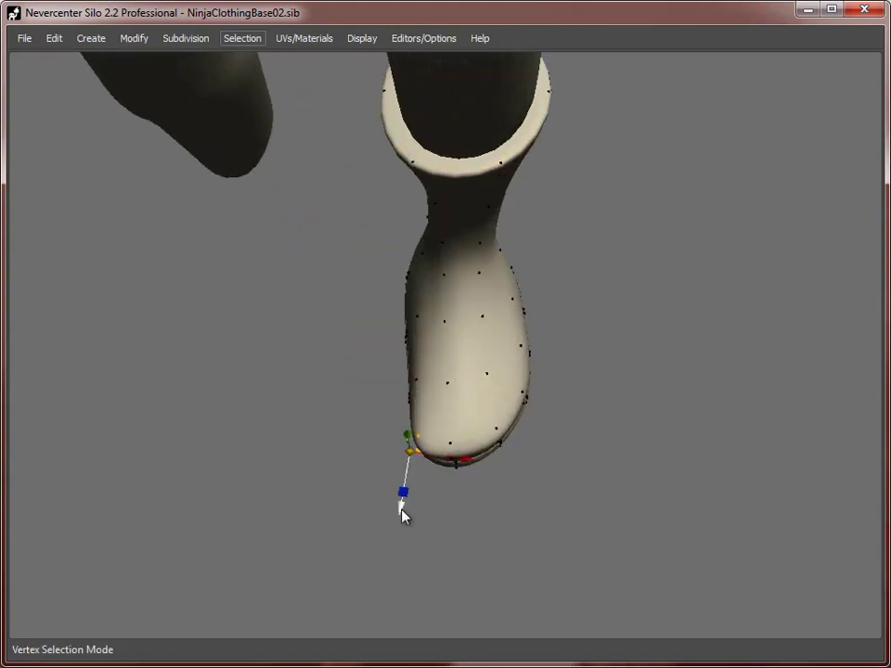
left_click_drag(402, 510, 403, 502)
- Pull the vertex groups along the boot's outer side slightly inward to narrow the foot
left_click_drag(587, 394, 591, 410, "alt")
left_click_drag(605, 414, 513, 332)
left_click_drag(596, 381, 589, 380)
left_click_drag(568, 331, 504, 285)
left_click_drag(564, 307, 559, 308)
- Shift the vertex groups along the boot's inner side slightly toward the foot's centre to curve the arch
mouse_move(622, 405)
left_mouse_down("alt")
mouse_move(456, 293)
mouse_move(633, 413)
mouse_move(628, 403)
left_mouse_up("alt")
left_click_drag(349, 265, 422, 356)
left_click_drag(471, 335, 477, 336)
left_click_drag(325, 328, 440, 414)
left_click_drag(445, 366, 440, 354)
left_click_drag(353, 265, 411, 324)
left_click_drag(441, 289, 449, 289)
- Examine the finished boot from the side and select a loop of faces around its lower part
left_click_drag(449, 290, 466, 268, "alt")
key("s")
left_click(450, 230)
left_click_drag(450, 229, 367, 341, "alt")
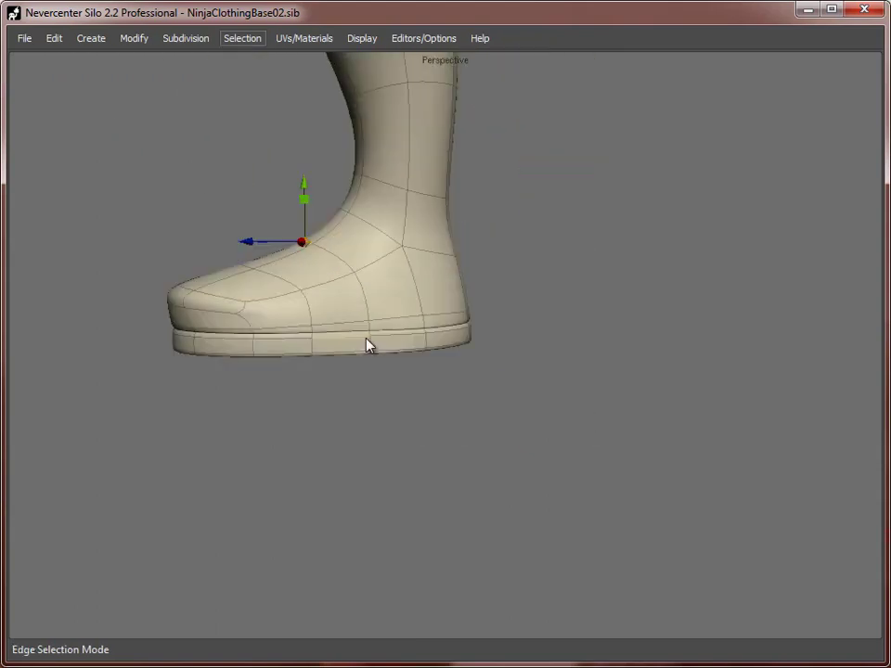
scroll(366, 340, "down", 5)
left_click(280, 414)
scroll(408, 289, "up", 4)
key("d")
left_click(395, 300)
double_click(440, 308, "shift")
key("r")
key("f")
- Add a cube primitive to the scene as the base for the next clothing piece
scroll(418, 292, "down", 5)
left_click_drag(418, 291, 527, 404, "alt")
scroll(452, 401, "up", 5)
scroll(456, 397, "down", 7)
scroll(444, 449, "up", 5)
right_click(554, 284)
mouse_move(640, 294)
left_click(802, 311)
scroll(504, 384, "down", 7)
- Delete two side faces of the cube to open it up
key("d")
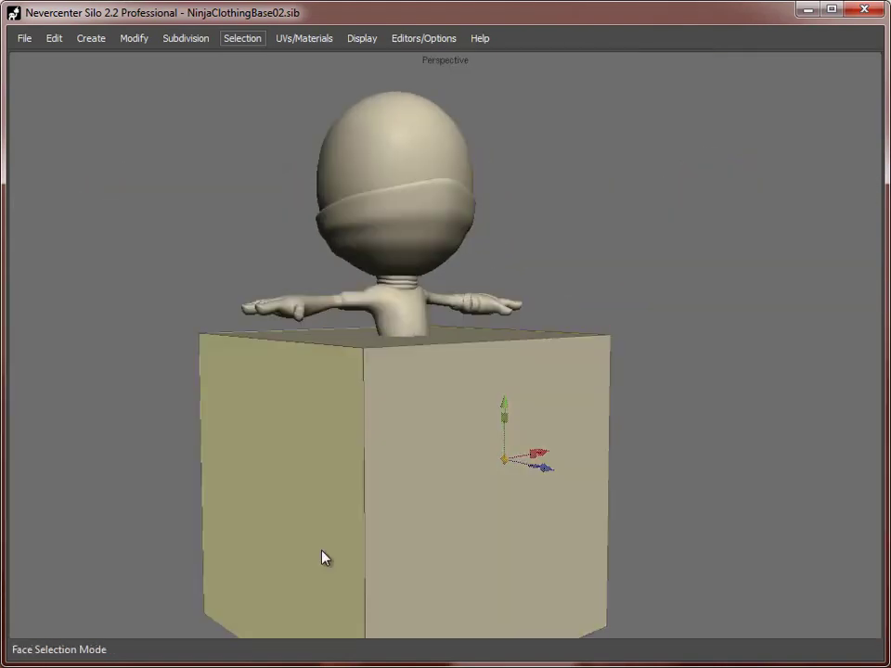
left_click(323, 551, "shift")
key("Delete")
left_click(434, 493)
key("Delete")
- Scale the opened cube down and raise it to the character's upper chest, just below the head
key("r")
key("w")
left_click_drag(437, 328, 436, 104)
middle_click_drag(437, 167, 442, 342, "alt")
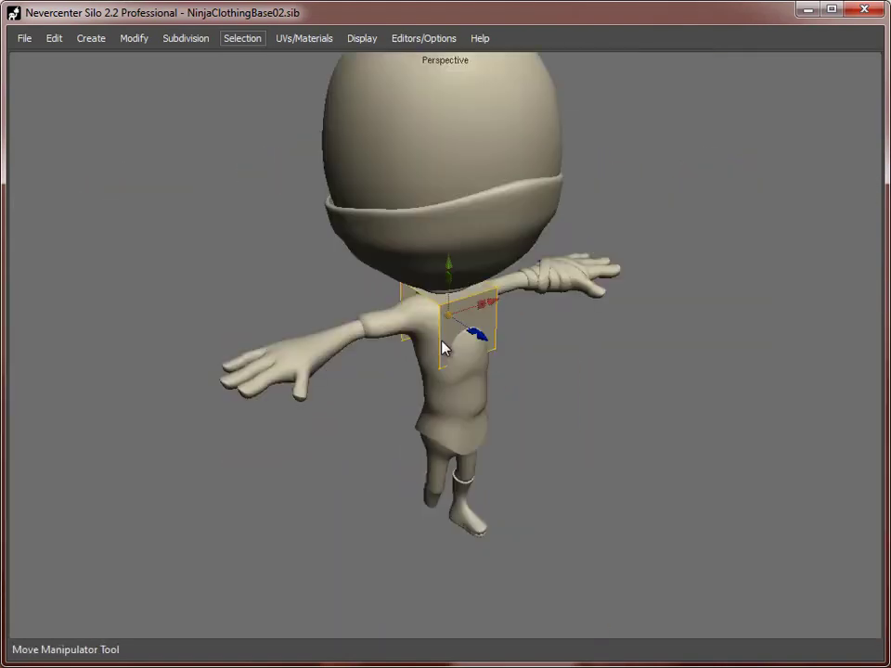
- Subdivide the open box around the torso and reshape it into a cloth strip draping over the shoulders, front and back
scroll(442, 341, "up", 5)
key("c")
left_click_drag(594, 358, 389, 408, "alt")
key("a")
left_click_drag(409, 318, 408, 455)
left_click_drag(356, 513, 305, 526)
left_click_drag(652, 413, 438, 275)
left_click_drag(595, 362, 334, 362, "alt")
left_click_drag(551, 344, 578, 592)
- Bevel the tunic's shoulder edge and extrude the front panel's lower edge down over the thighs
left_click_drag(278, 372, 520, 344, "alt")
key("s")
left_click(493, 284)
left_click_drag(493, 284, 418, 334, "alt")
key("b")
left_click_drag(412, 332, 436, 446)
key("z")
left_click_drag(447, 501, 575, 514, "alt")
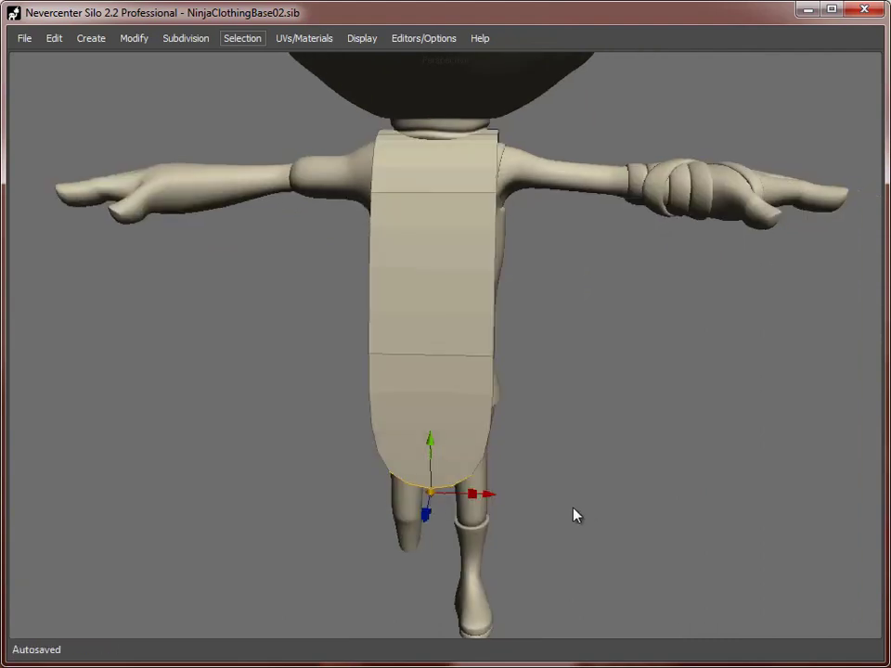
- Taper the front panel by narrowing its bottom and hip edges, widening the shoulder edges and lowering them slightly onto the shoulders
key("r")
left_click_drag(485, 494, 447, 494)
left_click(442, 353)
left_click_drag(486, 365, 475, 365)
left_click_drag(556, 127, 362, 139)
left_click_drag(494, 129, 517, 129)
key("w")
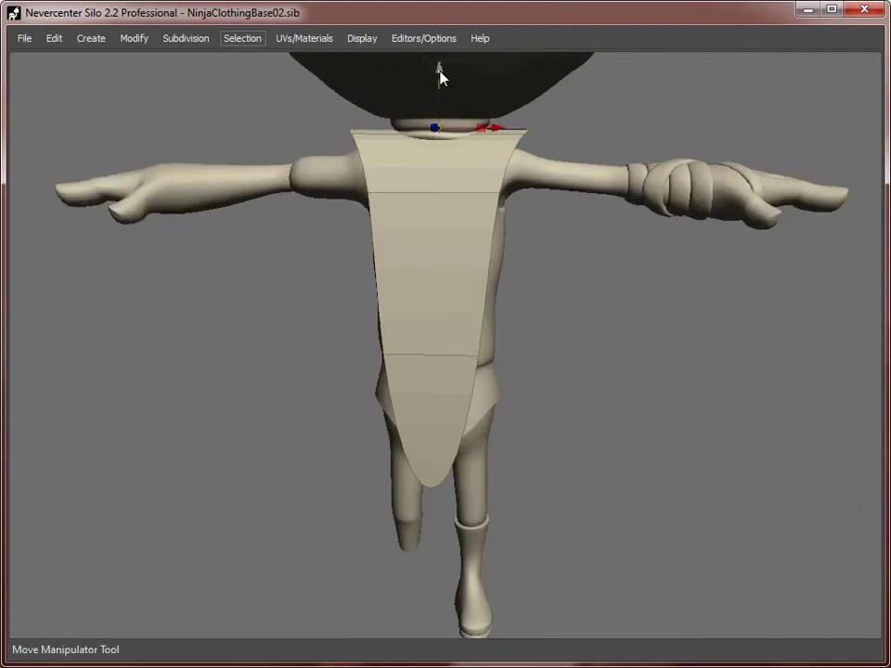
left_click_drag(440, 72, 440, 85)
- Extrude the back panel's lower edge down twice toward boot height, sweeping it outward away from the legs
left_click_drag(650, 240, 392, 251, "alt")
left_click_drag(445, 370, 501, 369)
key("z")
left_click_drag(479, 340, 479, 496)
left_click_drag(415, 407, 464, 409)
key("z")
left_click_drag(523, 354, 526, 398)
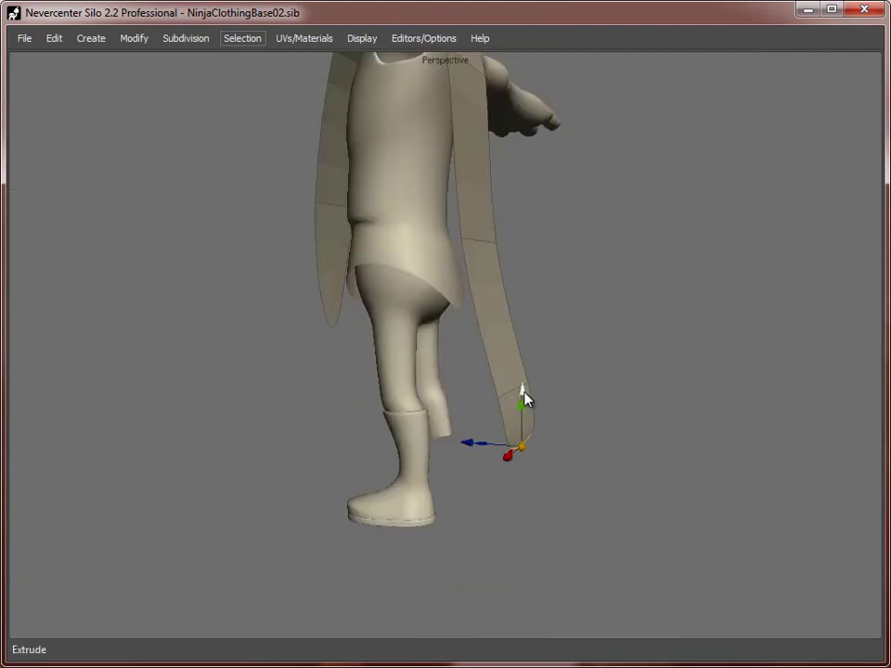
- Scale the back panel's bottom edge and the edge above it across the width to taper the tail
left_click_drag(720, 531, 581, 543, "alt")
key("r")
left_click_drag(531, 472, 571, 472)
left_click(587, 375)
left_click_drag(531, 386, 560, 387)
- Split an edge loop over the top of the tunic and bevel its centre to outline a neck opening
middle_click_drag(529, 111, 403, 295, "alt")
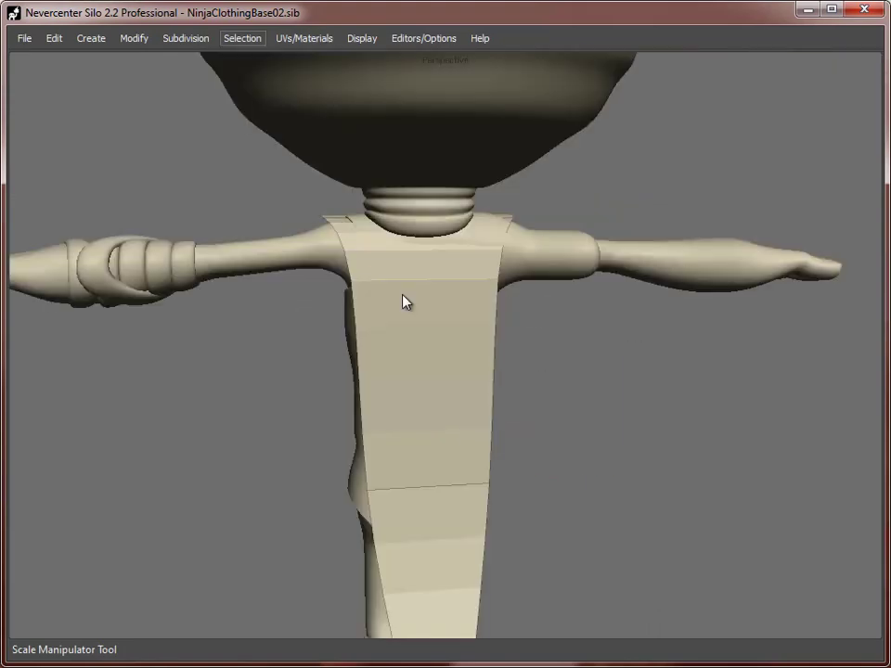
left_click_drag(403, 295, 551, 436, "alt")
key("f")
left_click(554, 436)
right_click(596, 196)
left_click(810, 555)
scroll(613, 409, "up", 3)
right_click(612, 376)
left_click(809, 662)
left_click_drag(371, 358, 366, 315, "alt")
scroll(408, 353, "up", 5)
left_click(414, 365)
key("s")
key("shift+x")
key("b")
left_click_drag(414, 354, 482, 369)
- Isolate the tunic by hiding the other objects and delete the face at its top to open the neck hole
key("f")
left_click(363, 38)
key("d")
left_click(470, 304)
key("Delete")
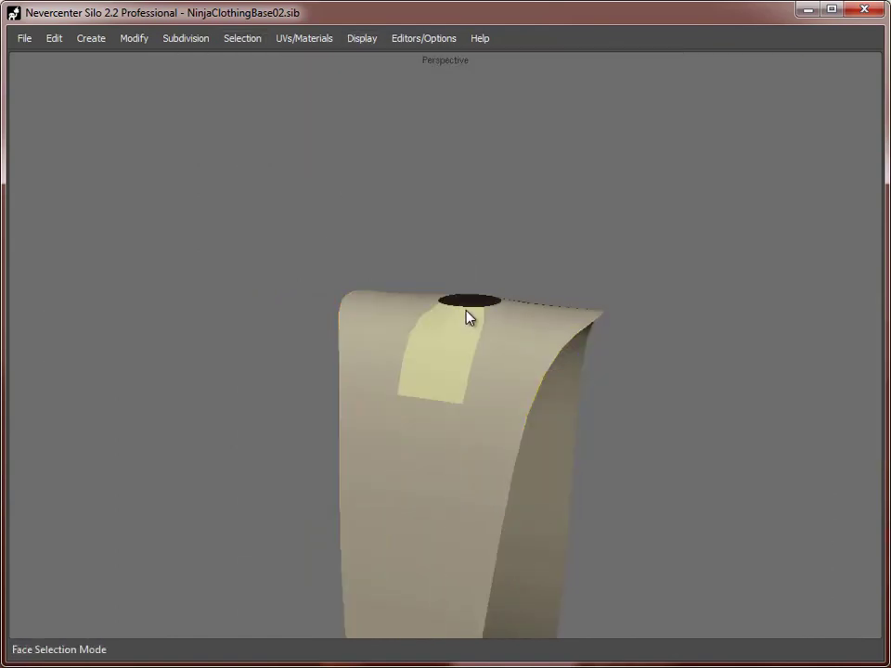
- Select the crosswise edges on the tunic's shoulders, front and back and cut them to add lengthwise edge lines
key("s")
left_click_drag(467, 310, 520, 348, "alt")
double_click(553, 350)
scroll(554, 350, "up", 3)
double_click(383, 309, "shift")
left_click_drag(567, 418, 476, 459, "alt")
double_click(475, 458, "shift")
key("x")
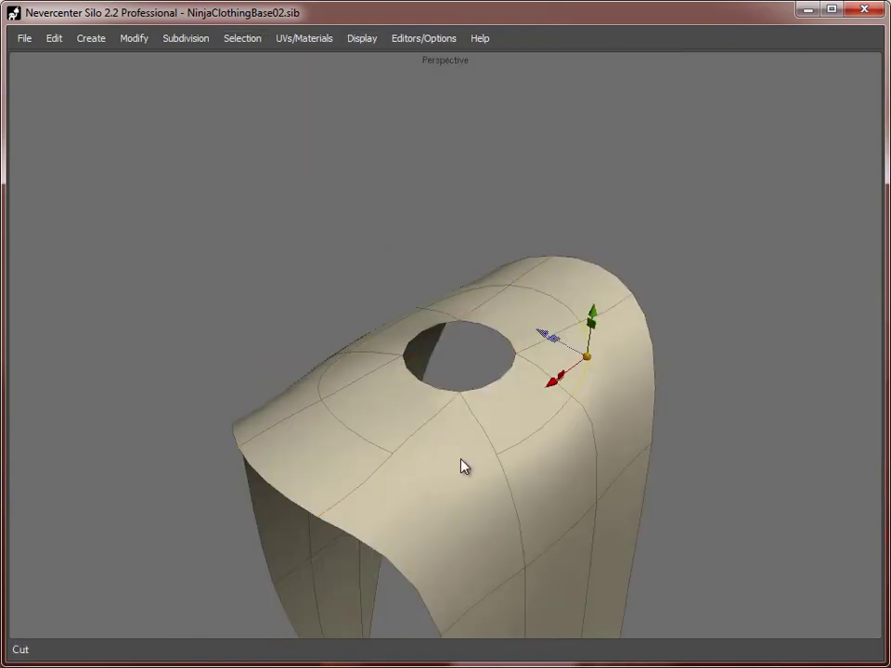
key("x")
- Select the whole tunic as an object and show all hidden objects again
left_click_drag(333, 361, 436, 372, "alt")
double_click(439, 364)
left_click(362, 39)
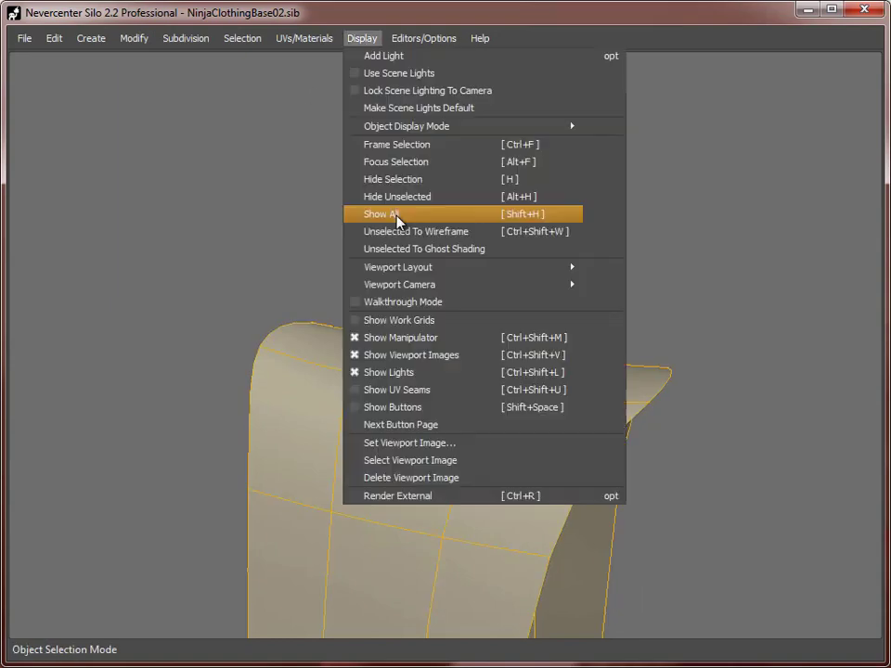
left_click(403, 217)
- Pull the tunic's front neckline vertices slightly forward and adjust the nearby edges to fit the neck and chest
key("1")
middle_click_drag(433, 252, 585, 406)
left_click_drag(585, 406, 474, 399, "alt")
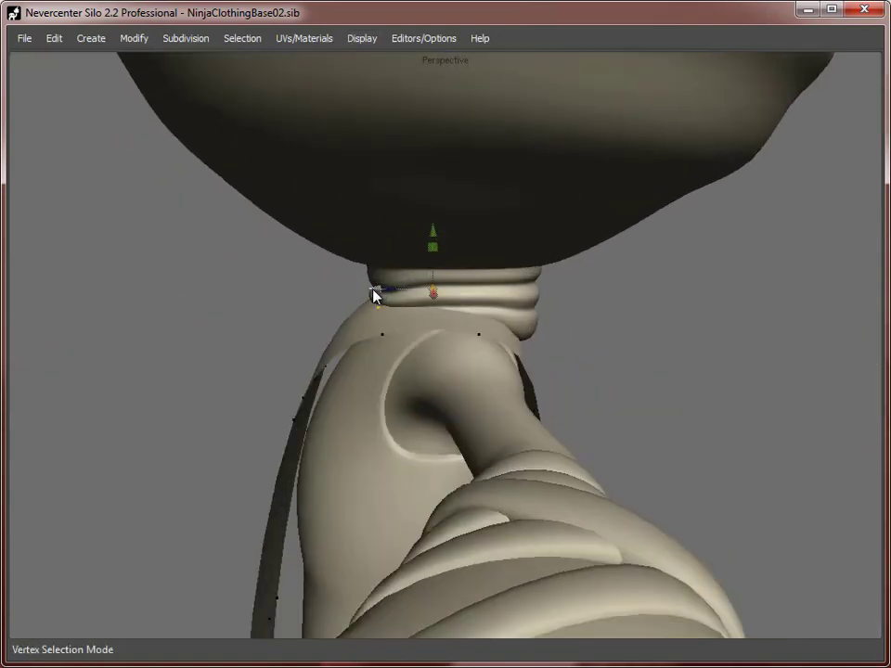
left_click_drag(372, 295, 359, 295)
key("s")
left_click_drag(347, 440, 399, 399, "alt")
left_click(354, 354)
left_click(354, 346)
middle_click_drag(333, 280, 375, 441)
- Scale the selected part of the tunic narrower across its width to refine its fit on the body
key("a")
left_click_drag(374, 441, 479, 513, "alt")
key("f")
middle_click_drag(479, 513, 481, 366, "alt")
key("r")
left_click_drag(497, 376, 457, 377)
key("w")
middle_click_drag(443, 327, 438, 537)
key("r")
- Select the boot and mirror its geometry onto the other leg
key("4")
left_click(437, 529)
left_click(133, 40)
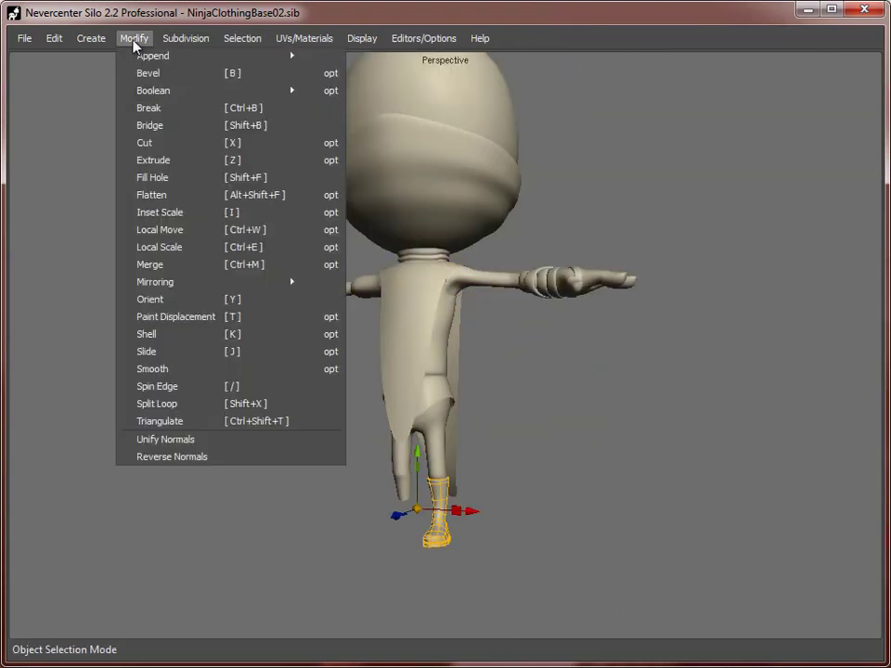
mouse_move(186, 282)
left_click(399, 299)
middle_click_drag(632, 334, 632, 443, "alt")
left_click_drag(633, 444, 594, 446, "alt")
right_click_drag(594, 446, 567, 446, "alt")
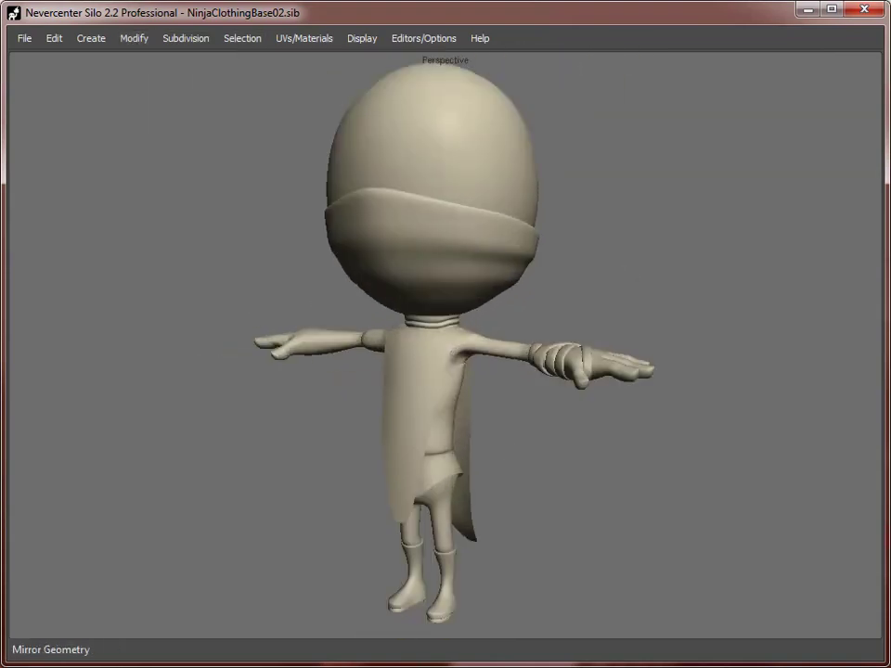
- Examine the full figure, highlighting the body mesh, and check how both boots meet the legs
middle_click_drag(556, 467, 517, 427)
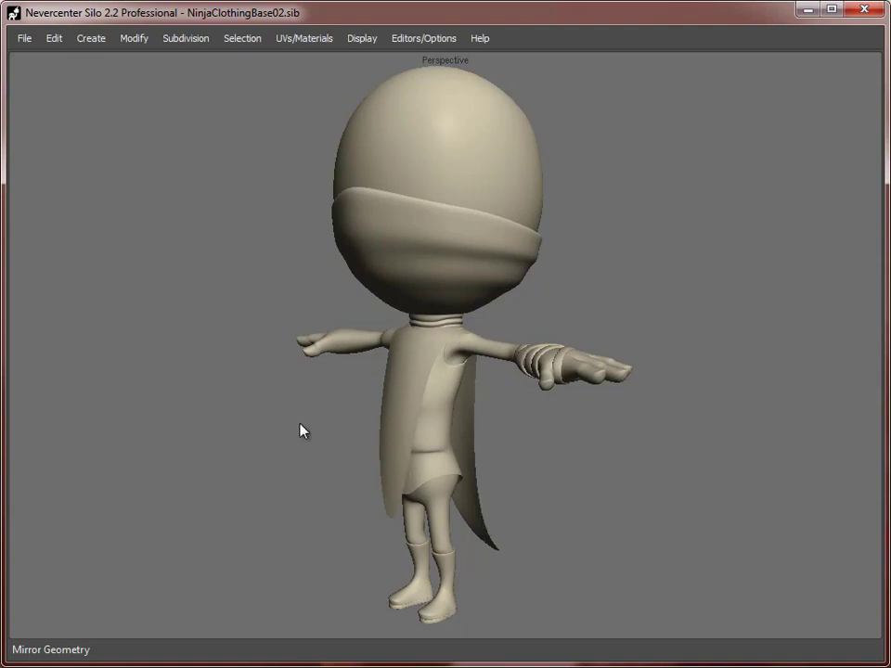
middle_click_drag(299, 425, 441, 482)
scroll(555, 478, "down", 3)
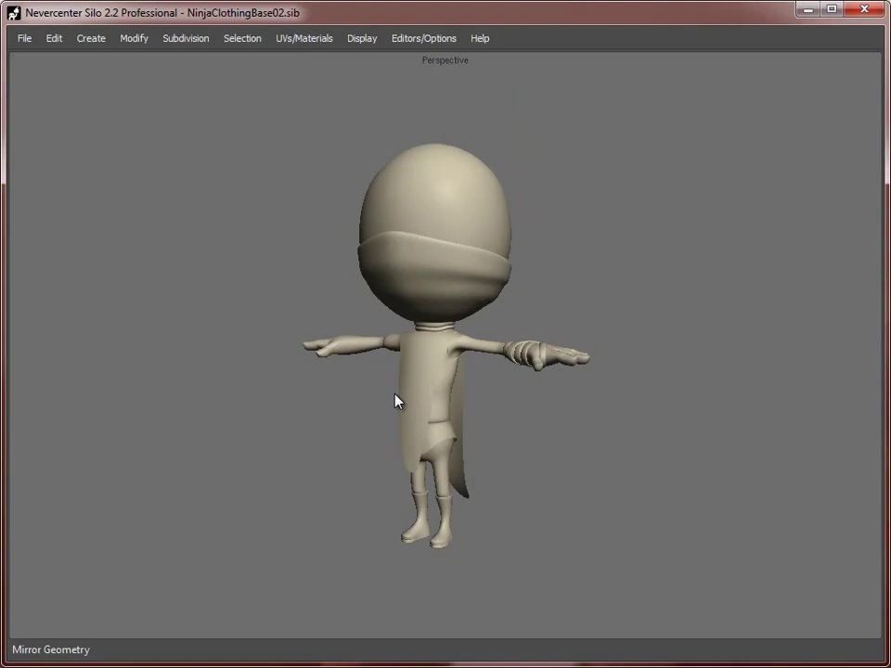
left_click(330, 343)
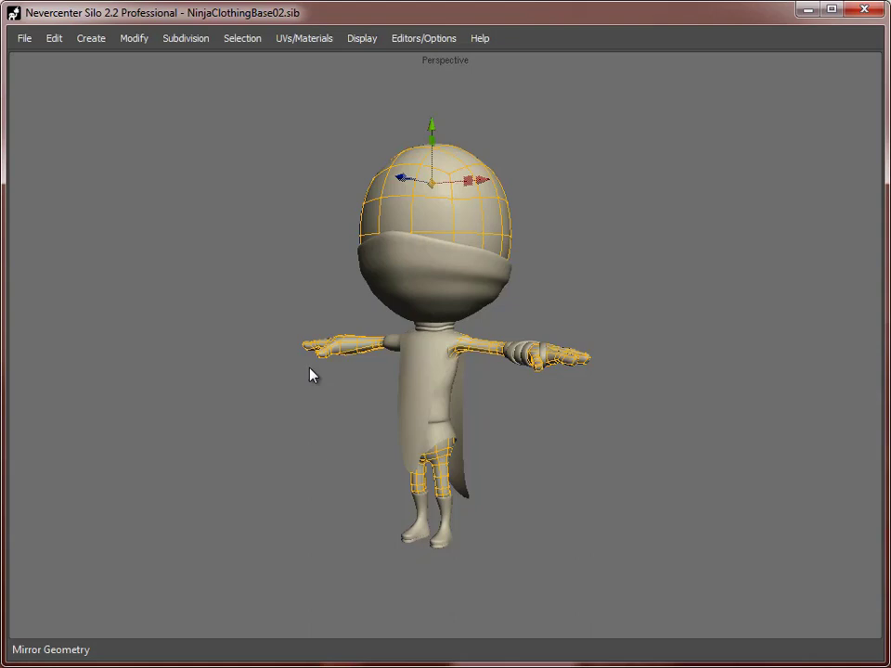
left_click(624, 464)
middle_click_drag(513, 522, 518, 442, "alt")
right_click_drag(518, 442, 439, 492, "alt")
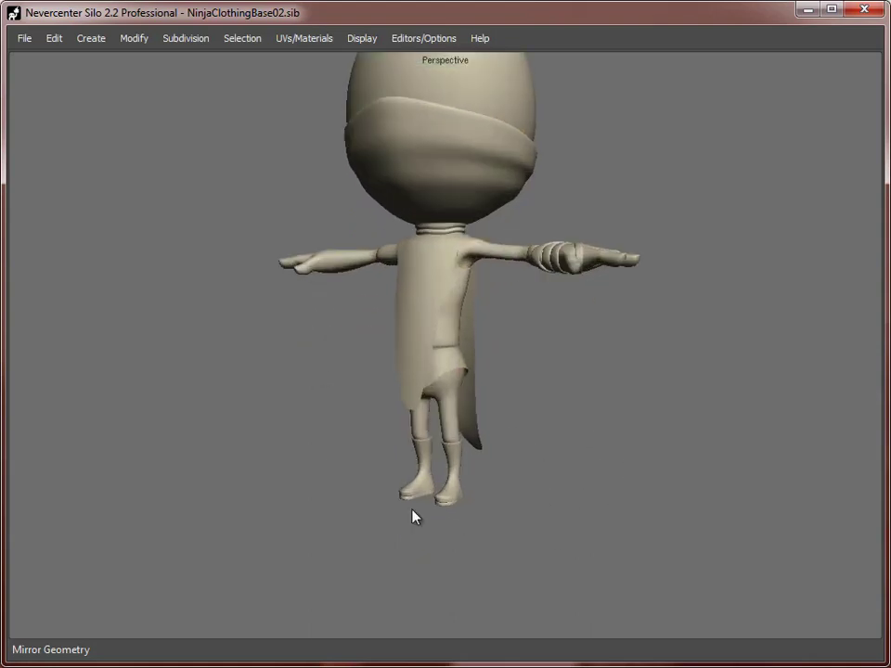
middle_click_drag(412, 508, 419, 420, "alt")
right_click_drag(419, 420, 478, 427, "alt")
left_click(396, 302)
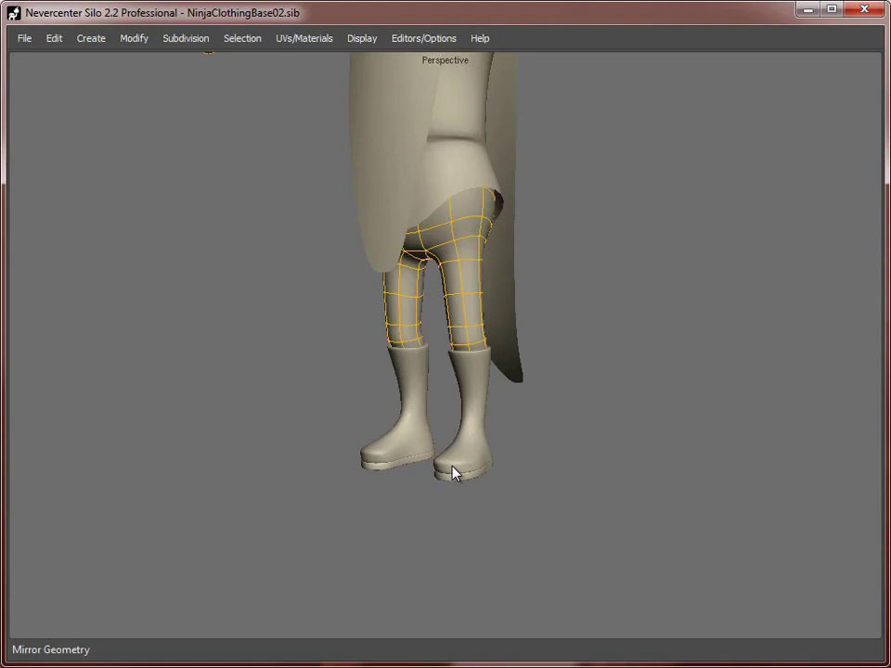
left_click(656, 225)
- Examine the tunic's overall shape on the figure from the front, with its mesh highlighted
middle_click_drag(662, 220, 660, 371, "alt")
right_click_drag(660, 372, 551, 384, "alt")
left_click_drag(551, 383, 580, 379, "alt")
middle_click_drag(581, 380, 559, 431, "alt")
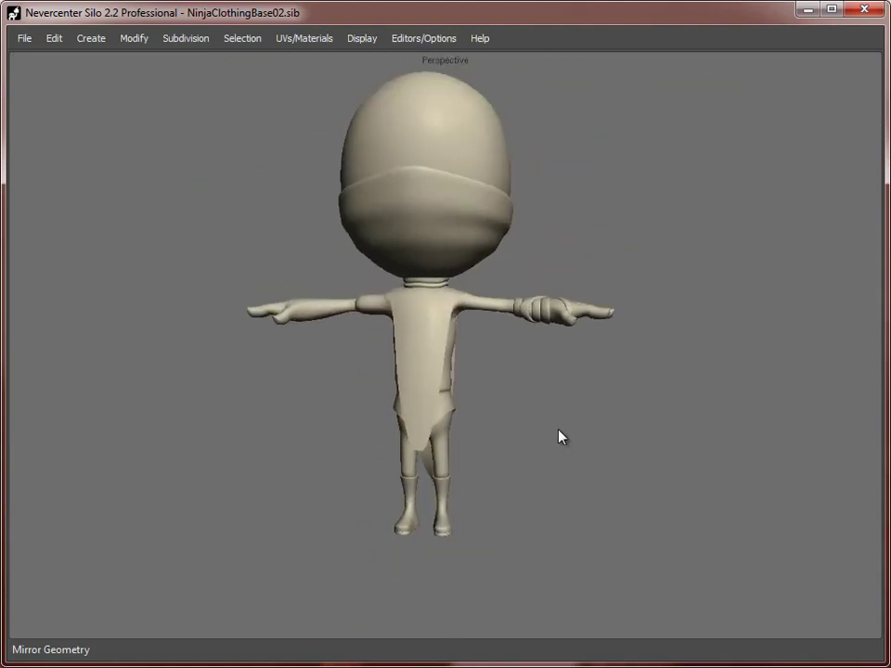
right_click_drag(559, 430, 597, 420, "alt")
left_click_drag(670, 425, 633, 437, "alt")
right_click_drag(633, 437, 594, 453, "alt")
middle_click_drag(595, 453, 488, 364, "alt")
left_click(436, 388)
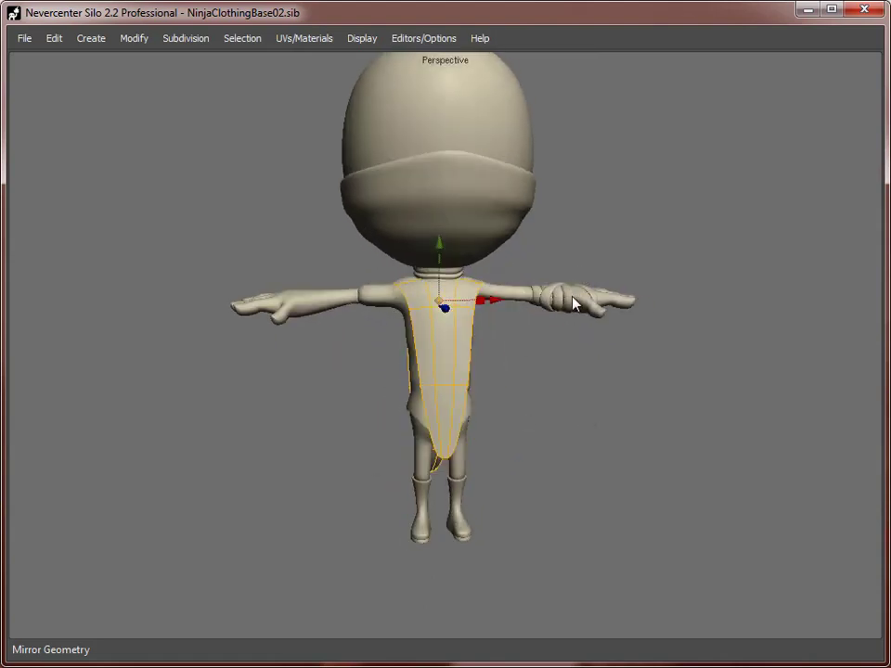
middle_click_drag(575, 305, 548, 322)
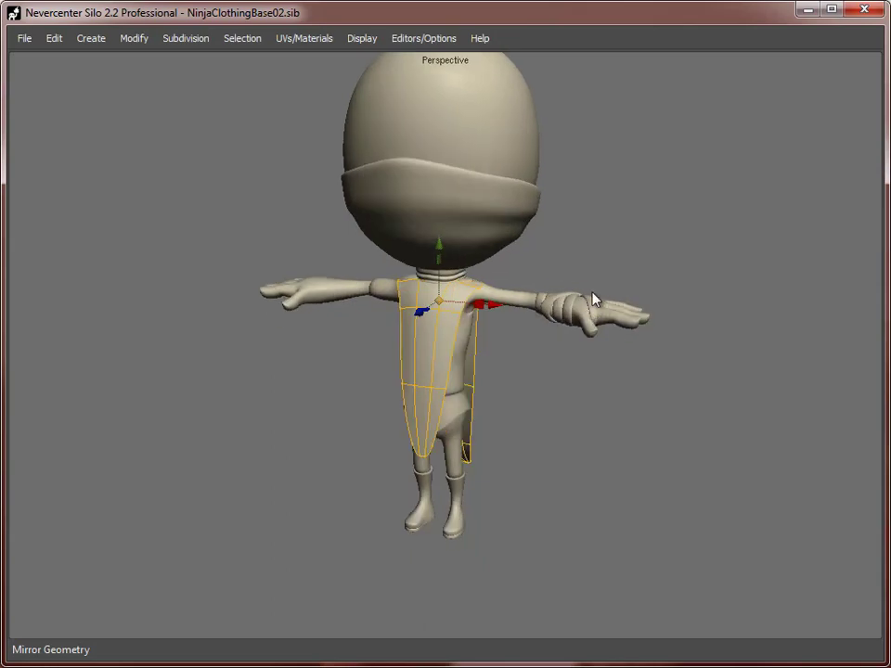
- Examine the bandage strip around the wrapped hand up close, and compare it with the tunic mesh on the whole figure
middle_click_drag(593, 301, 451, 422)
scroll(450, 399, "up", 5)
left_click(437, 353)
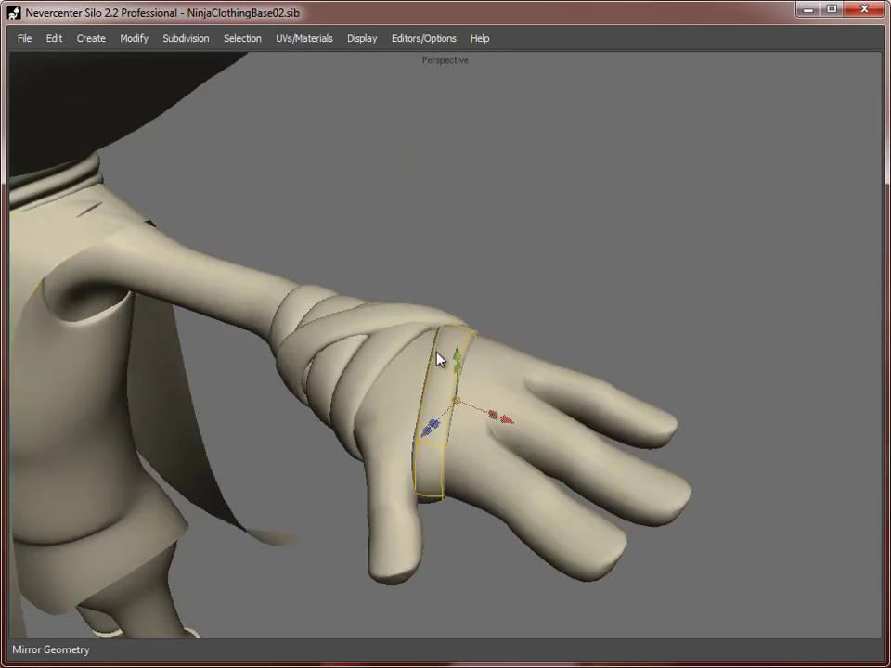
middle_click_drag(499, 534, 469, 335)
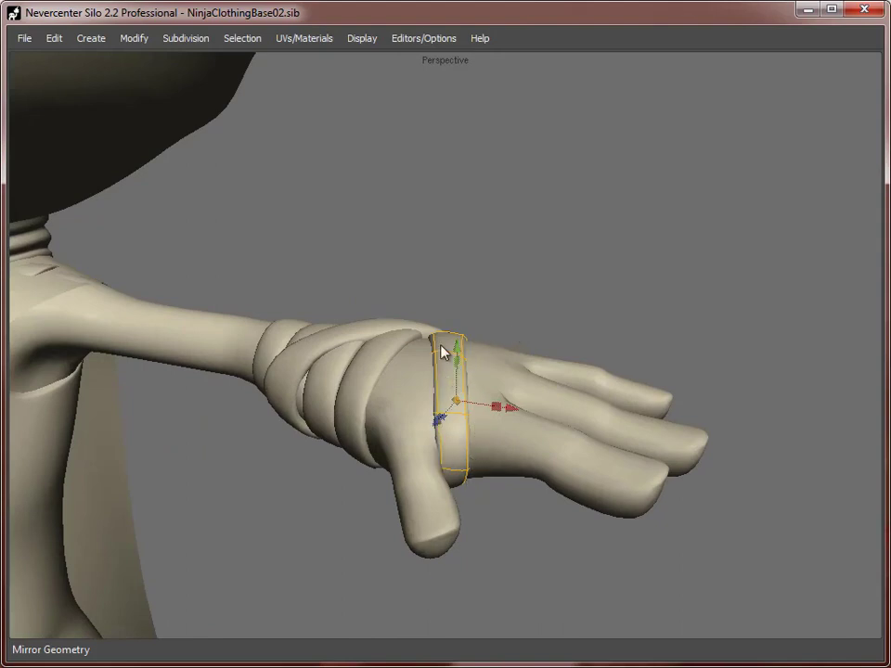
scroll(442, 351, "down", 10)
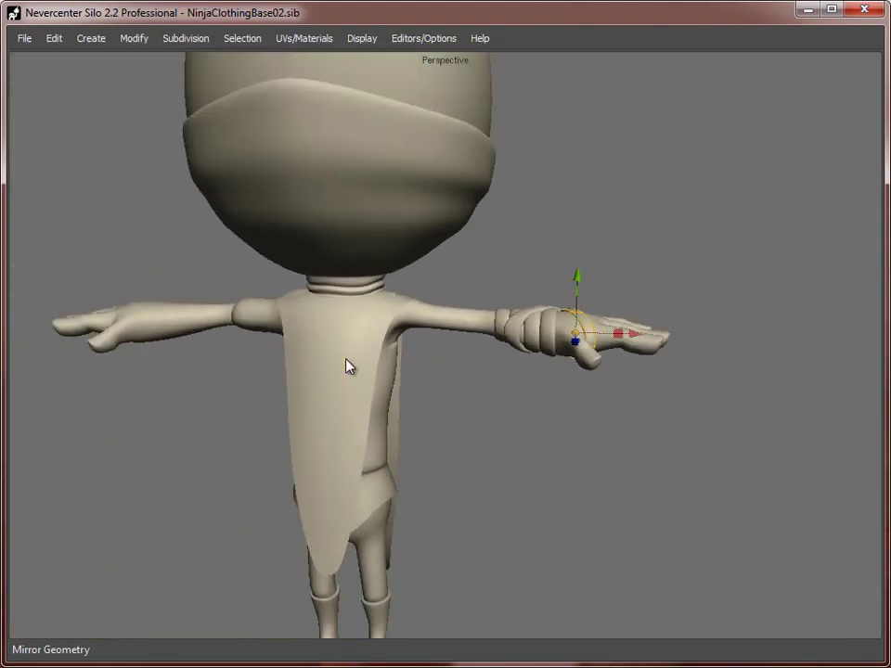
left_click(345, 367)
scroll(390, 418, "down", 2)
scroll(492, 490, "down", 4)
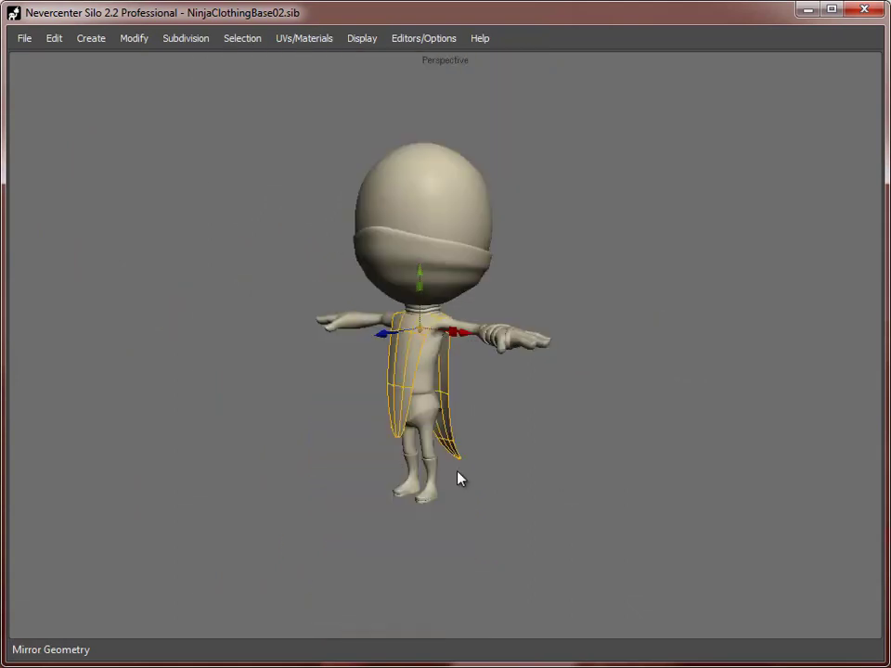
scroll(473, 424, "up", 5)
scroll(543, 429, "down", 3)
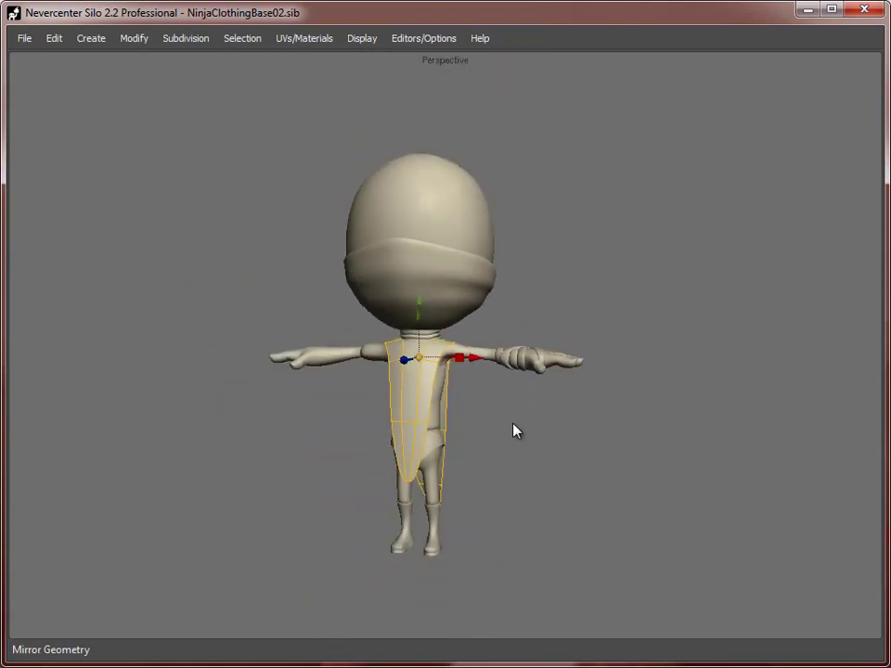
left_click(500, 414)
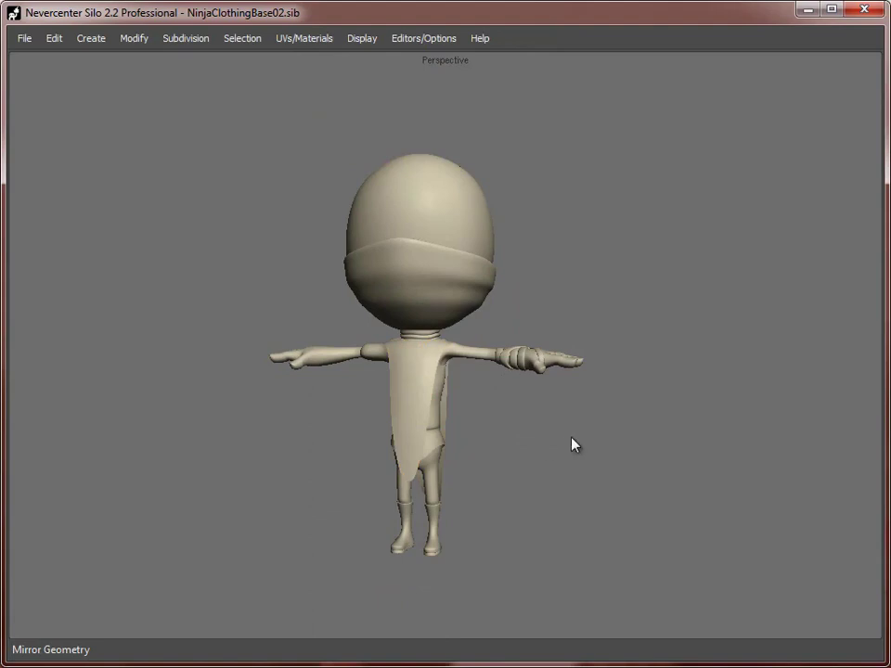
- Examine the face mask and neck wrap mesh from the front and side
left_click_drag(572, 438, 453, 452, "alt")
scroll(522, 466, "up", 5)
left_click(475, 296)
scroll(586, 354, "up", 2)
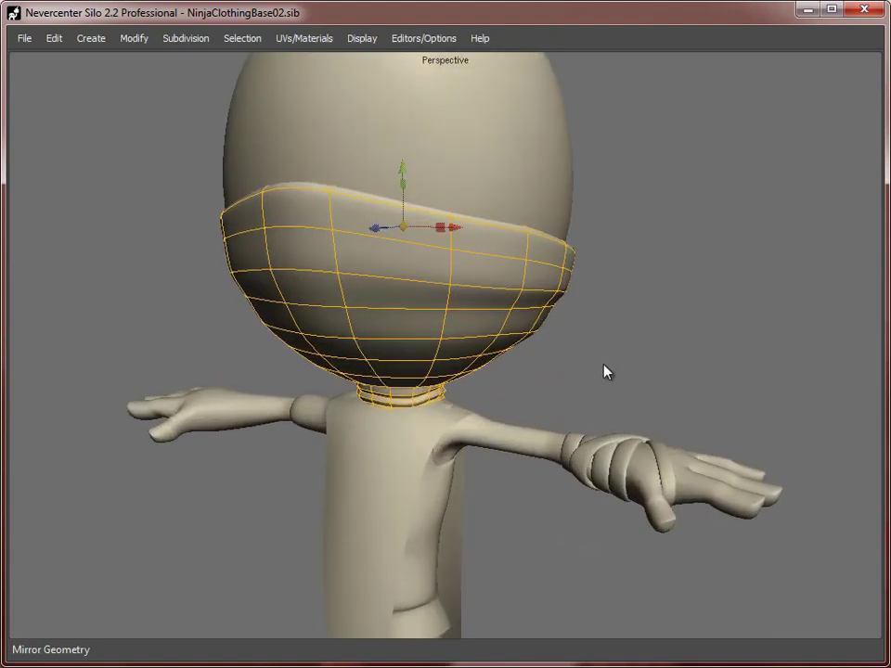
middle_click_drag(729, 388, 522, 349)
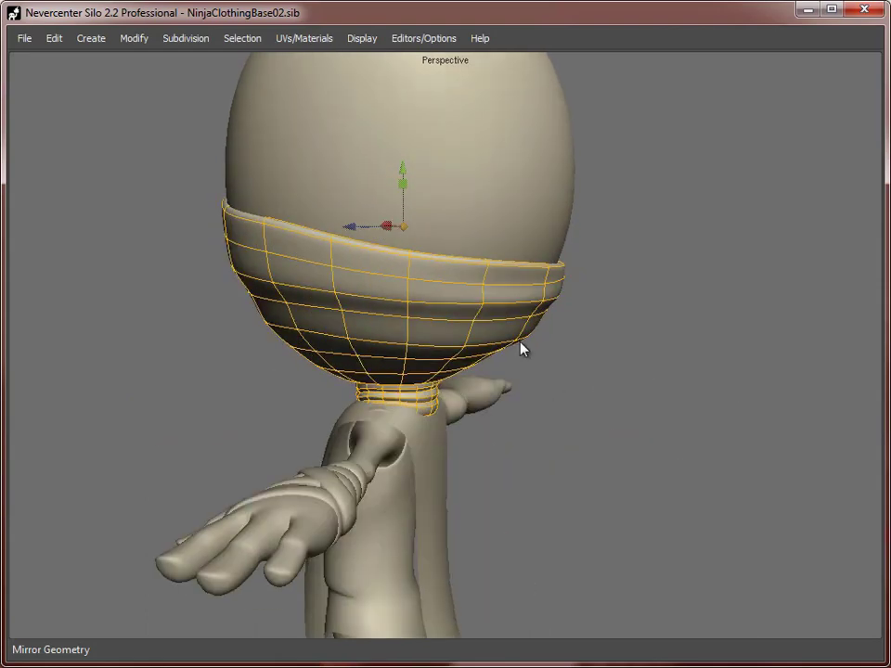
middle_click_drag(463, 364, 474, 348)
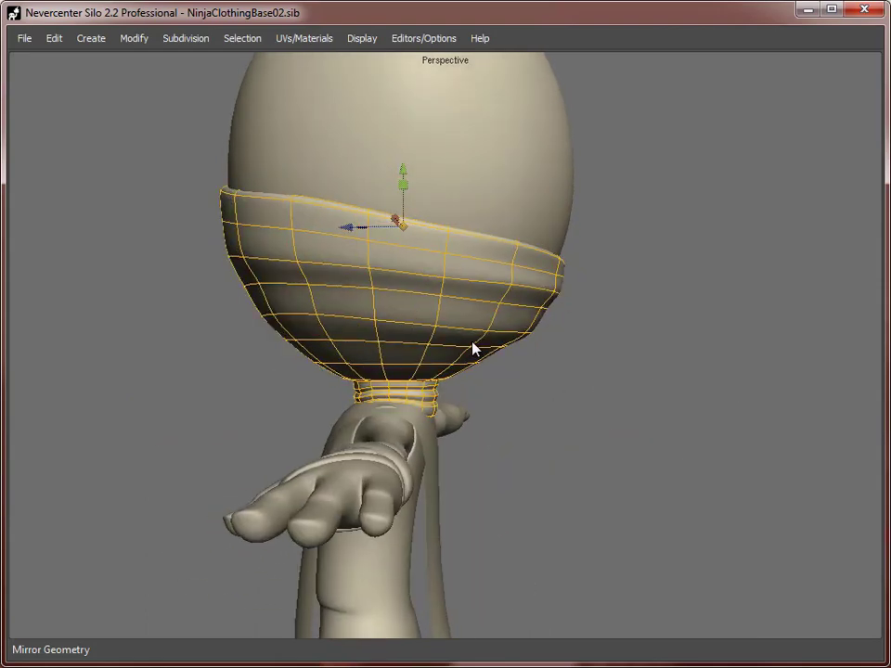
left_click_drag(530, 464, 677, 476, "alt")
right_click_drag(677, 475, 528, 475, "alt")
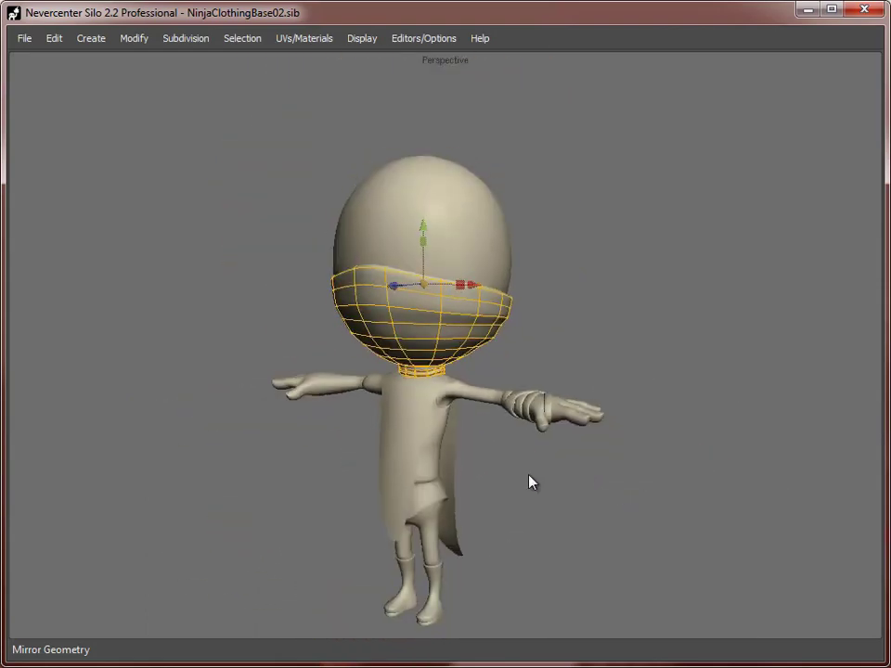
- Examine the tunic mesh around the shoulders, sides and back tail, and clear the selection
middle_click_drag(317, 475, 312, 406, "alt")
right_click_drag(312, 406, 371, 371, "alt")
left_click(369, 360)
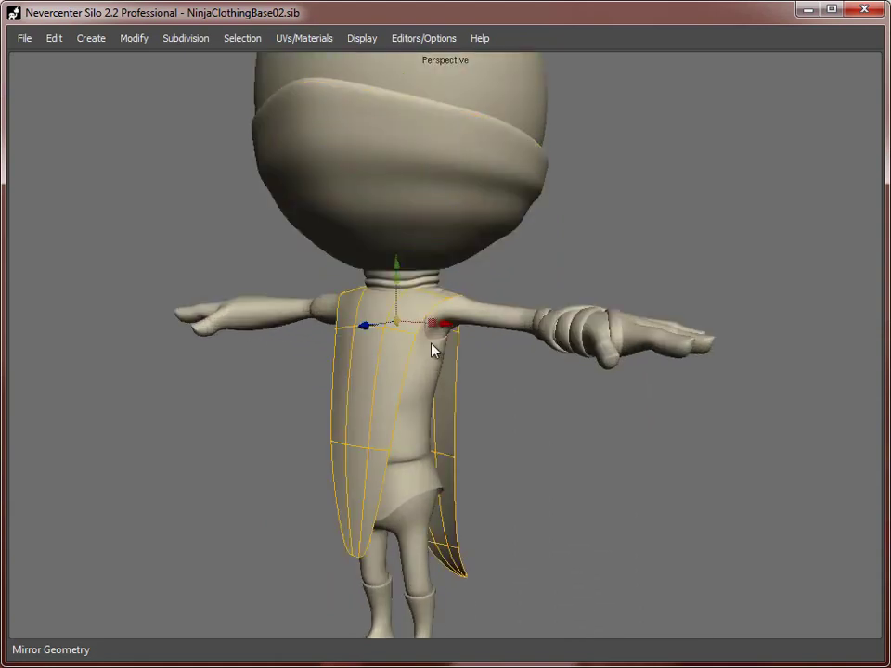
left_click_drag(431, 343, 342, 390, "alt")
left_click_drag(627, 464, 707, 486, "alt")
right_click_drag(708, 486, 611, 482, "alt")
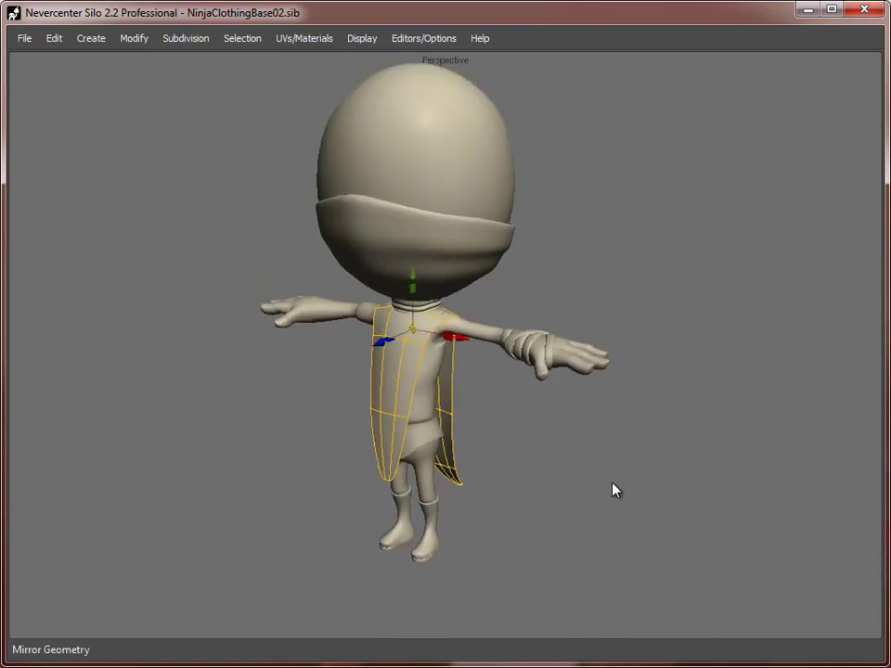
middle_click_drag(615, 490, 500, 493)
scroll(432, 397, "up", 3)
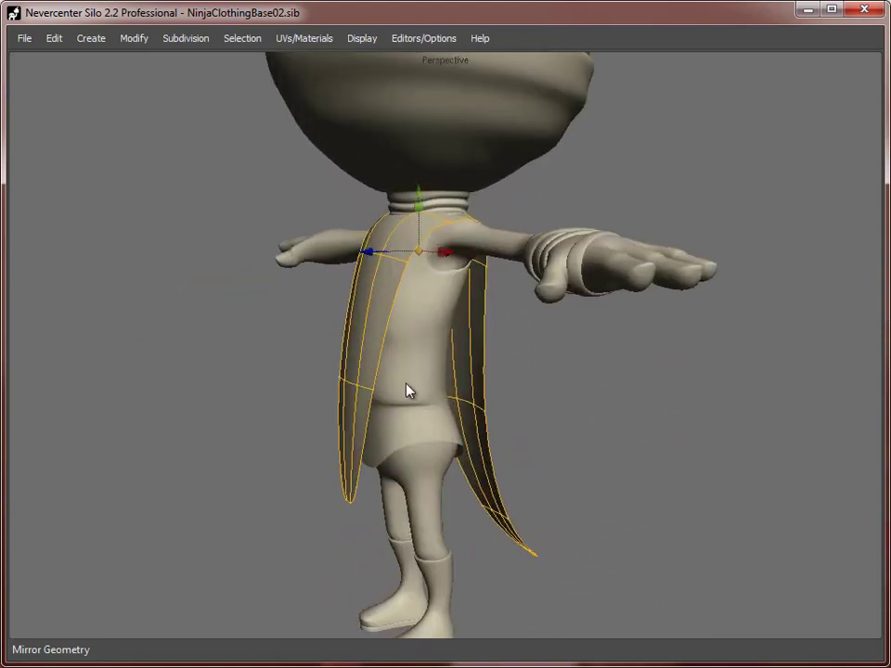
middle_click_drag(424, 405, 439, 384)
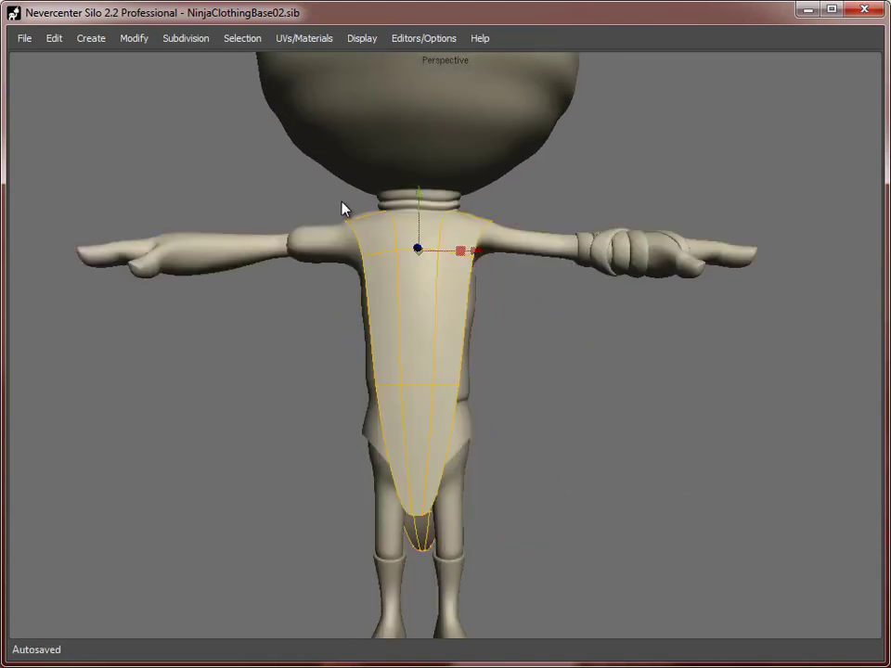
left_click_drag(516, 442, 585, 450, "alt")
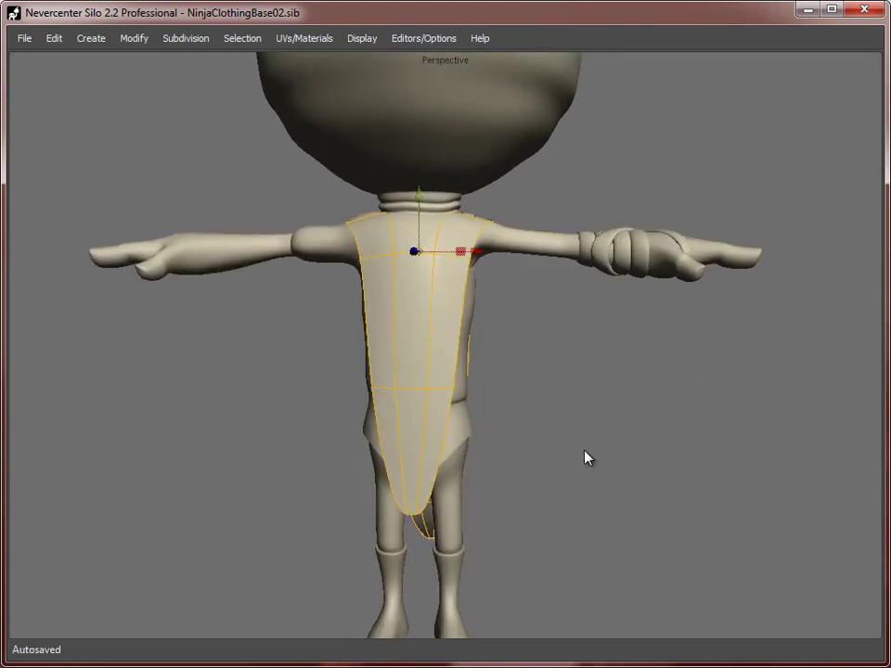
right_click_drag(584, 450, 510, 432, "alt")
middle_click_drag(425, 284, 486, 474)
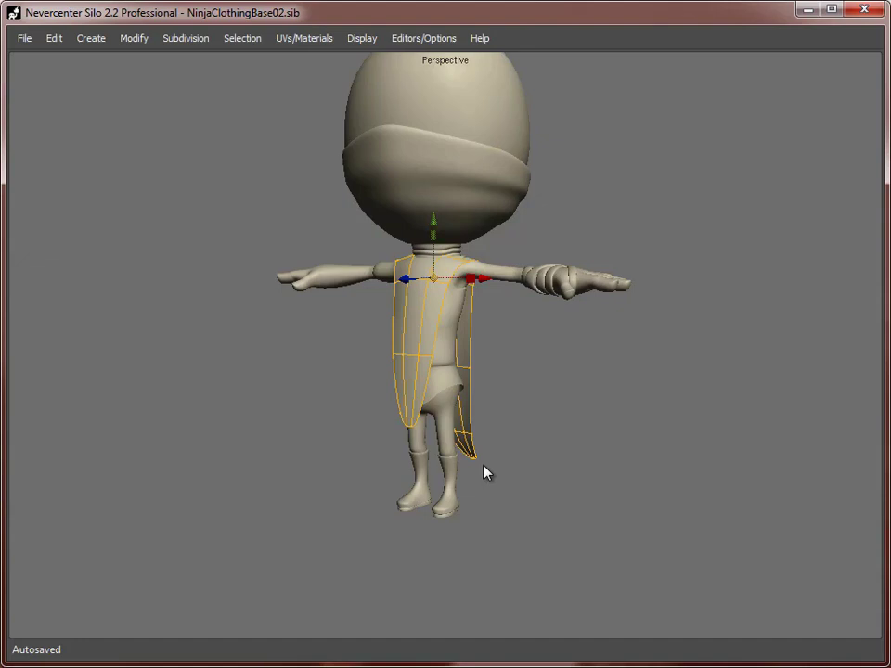
left_click(548, 425)
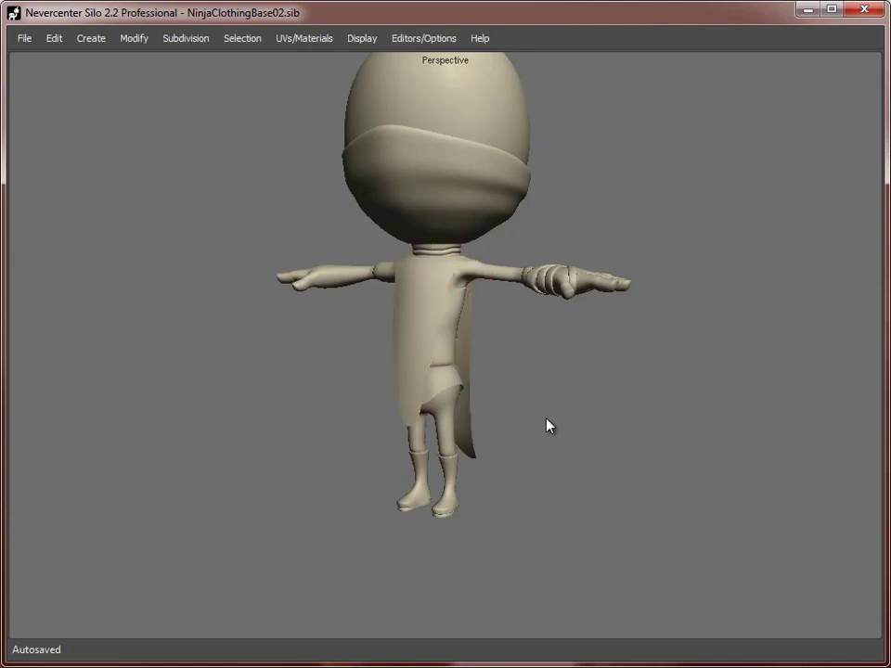
- Clear the face mask selection and examine the wrapped hand up close
middle_click_drag(547, 425, 519, 399)
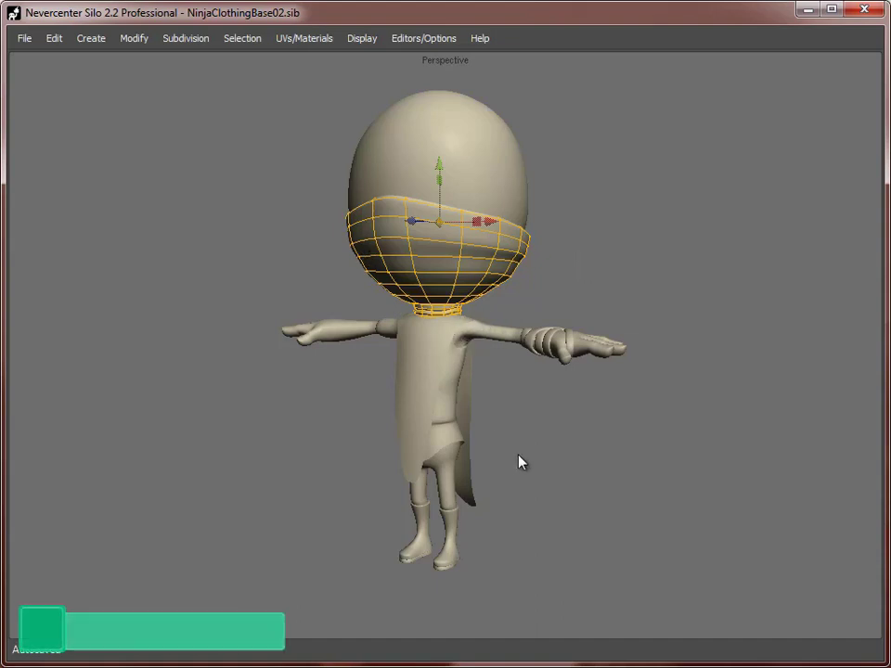
left_click(291, 389)
middle_click_drag(411, 422, 352, 383, "alt")
right_click_drag(353, 384, 482, 405, "alt")
left_click_drag(483, 405, 462, 437, "alt")
middle_click_drag(461, 437, 423, 492, "alt")
right_click_drag(422, 492, 503, 463, "alt")
- Bevel the edge loops along both borders of the bandage strip around the palm and return to object selection
left_click(573, 359)
key("s")
left_click_drag(570, 365, 448, 479, "alt")
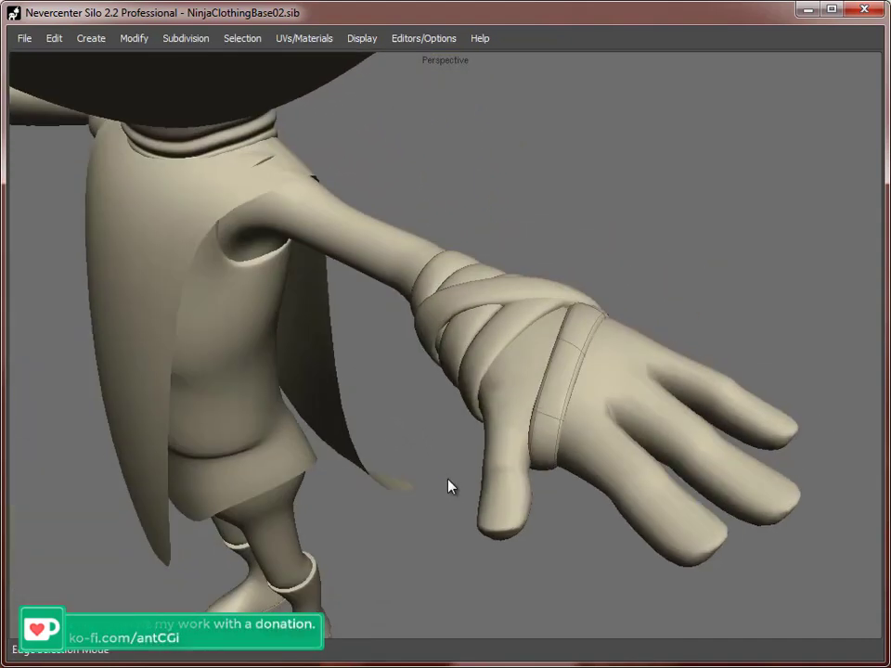
middle_click_drag(447, 479, 381, 481, "alt")
right_click_drag(381, 481, 447, 450, "alt")
double_click(555, 352)
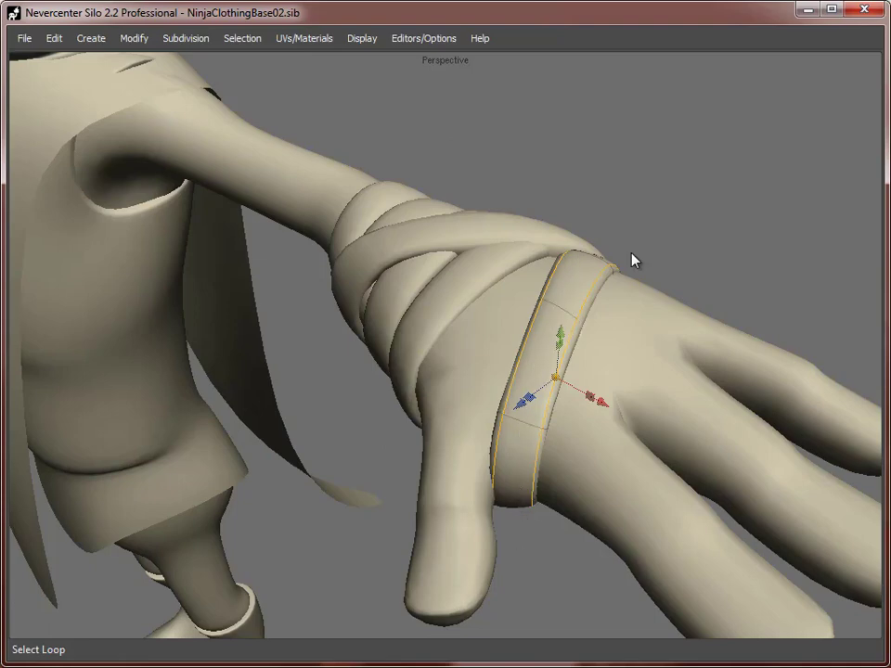
right_click_drag(715, 122, 580, 223, "alt")
middle_click_drag(579, 222, 577, 204, "alt")
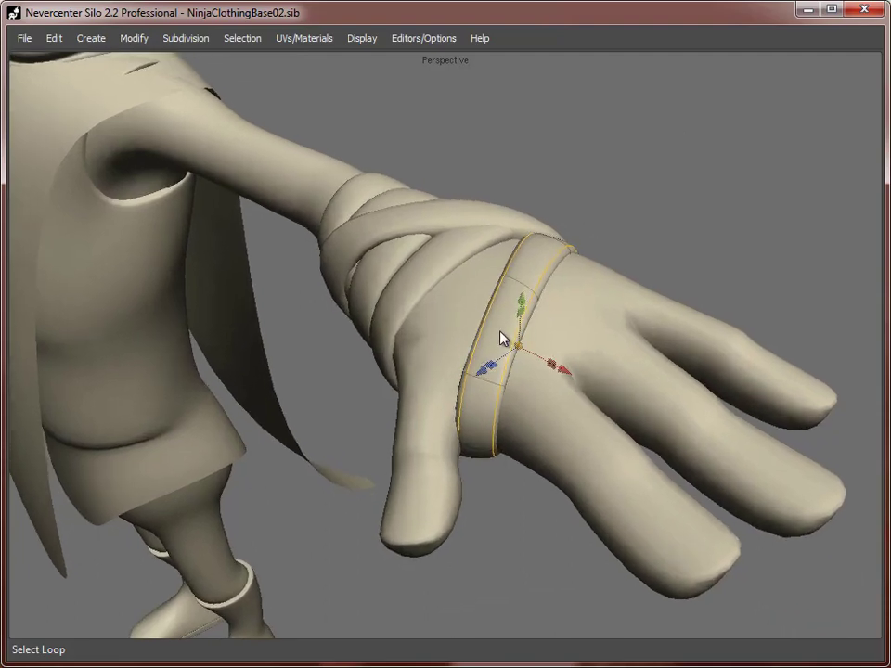
key("b")
left_click_drag(499, 337, 501, 329)
left_click_drag(704, 165, 708, 135, "alt")
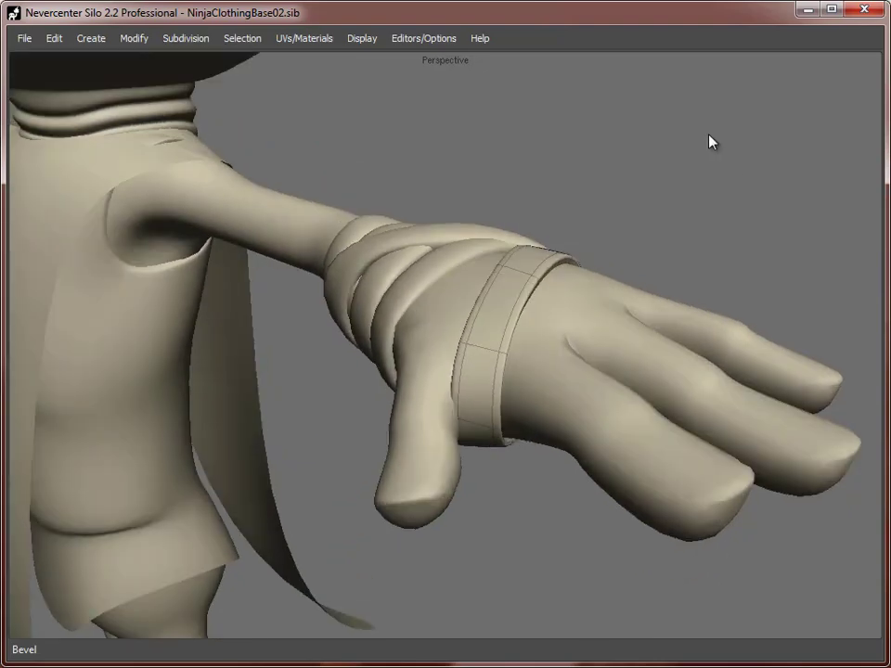
key("f")
- Examine the bevelled bandage strip from several angles and compare it with the whole figure
left_click_drag(528, 514, 562, 509, "alt")
right_click_drag(562, 509, 491, 493, "alt")
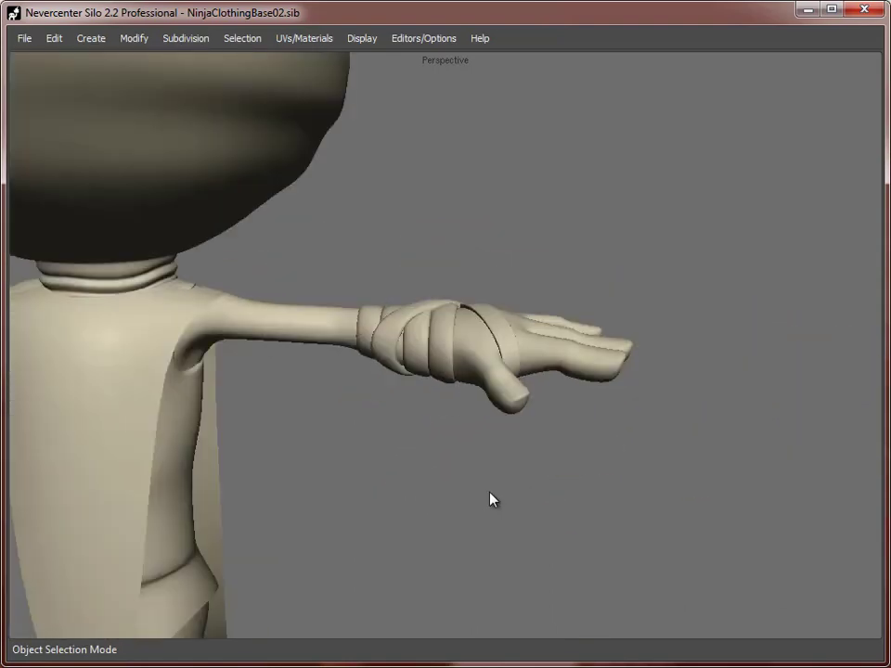
left_click_drag(491, 493, 460, 472, "alt")
right_click_drag(459, 471, 416, 458, "alt")
scroll(417, 465, "up", 8)
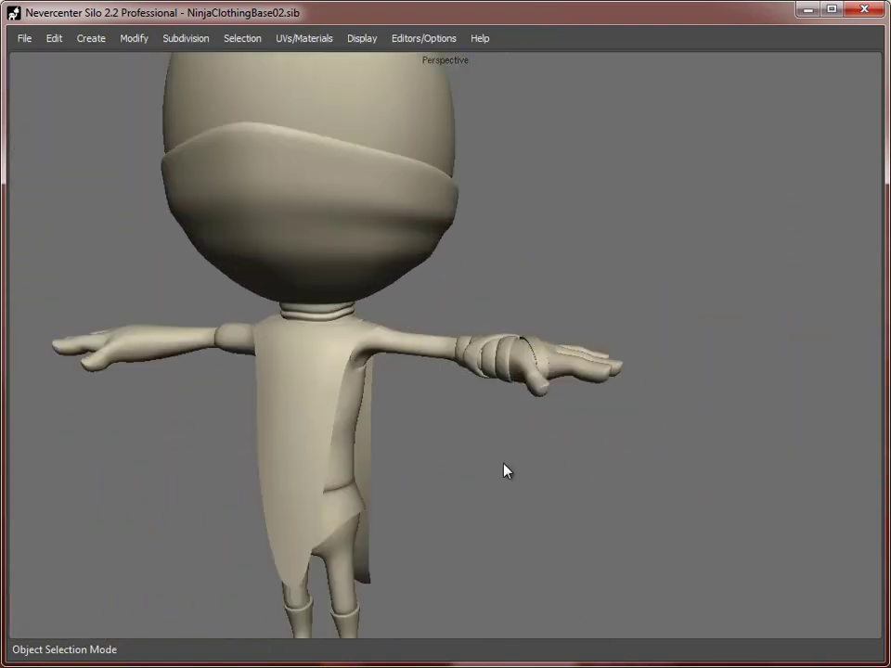
middle_click_drag(656, 328, 595, 295)
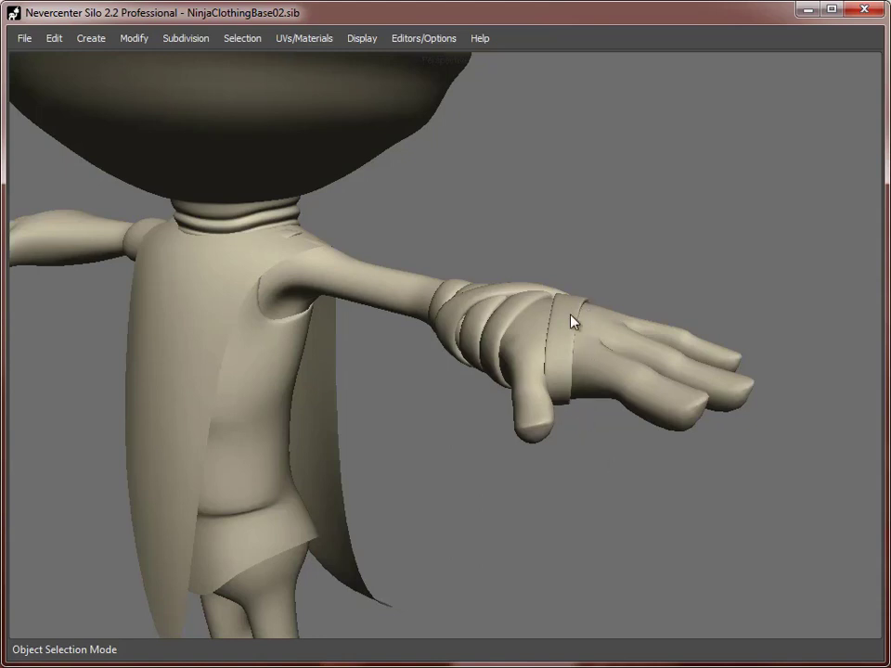
left_click_drag(610, 479, 672, 492, "alt")
right_click_drag(672, 492, 545, 466, "alt")
scroll(550, 473, "up", 1)
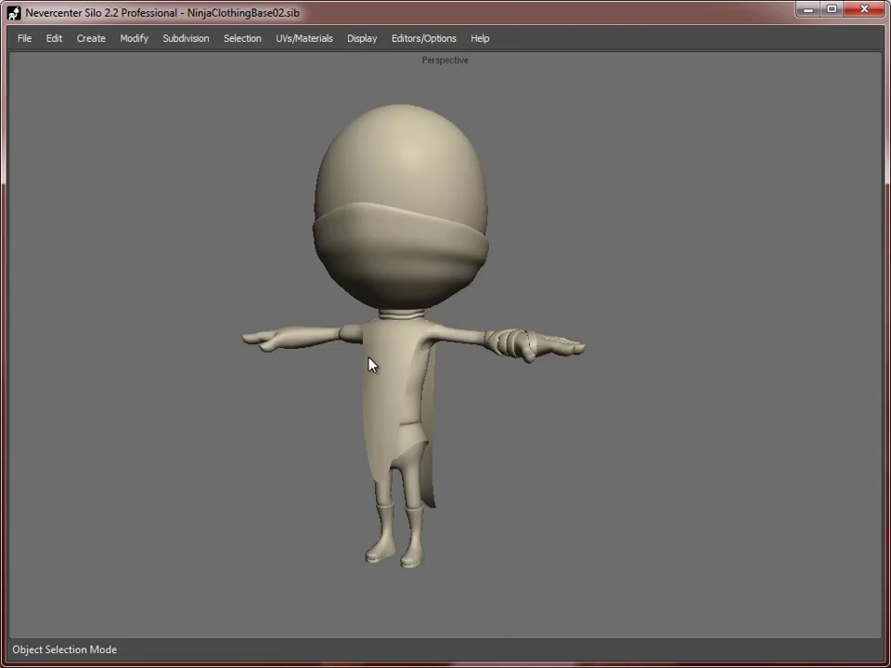
- Select the draped tunic and hide it to expose the body underneath
left_click(379, 388)
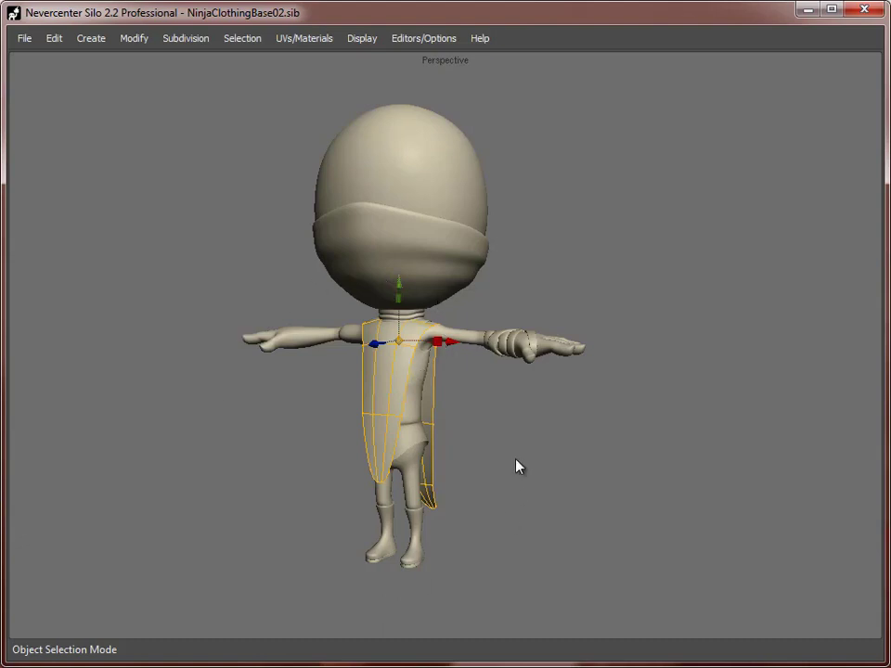
left_click_drag(301, 395, 373, 384, "alt")
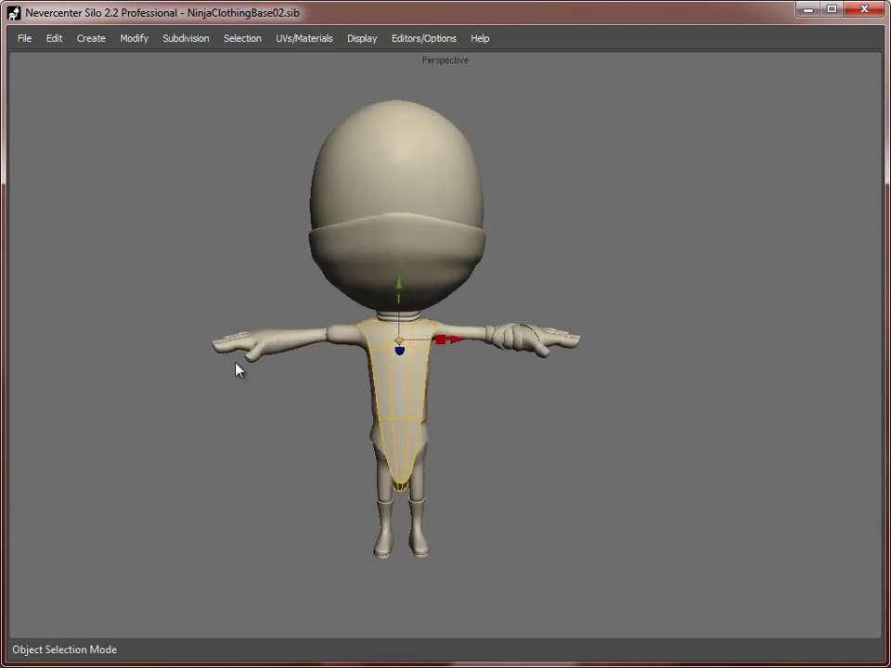
right_click_drag(437, 334, 555, 438)
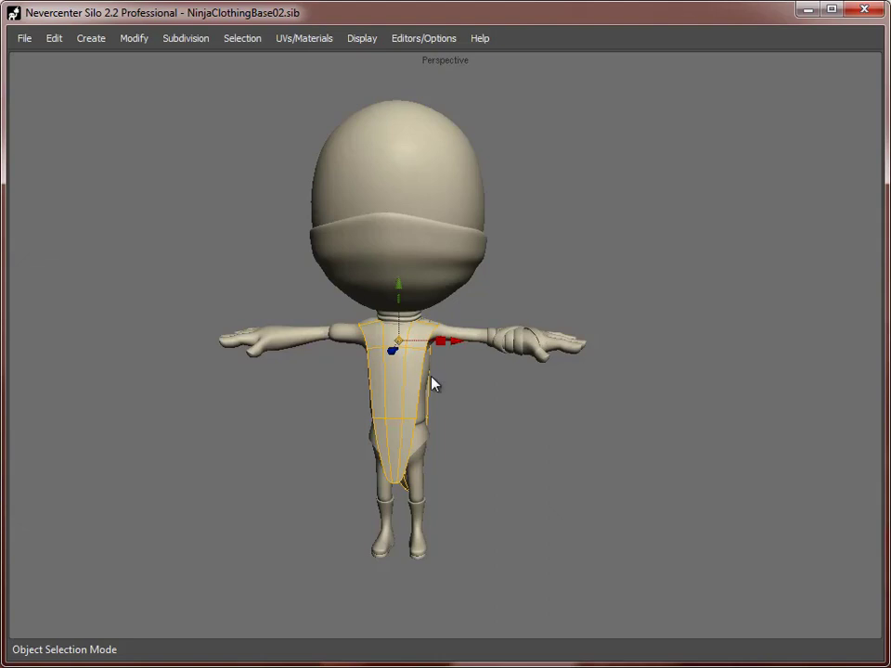
key("h")
middle_click_drag(346, 407, 350, 387, "alt")
right_click_drag(350, 386, 420, 358, "alt")
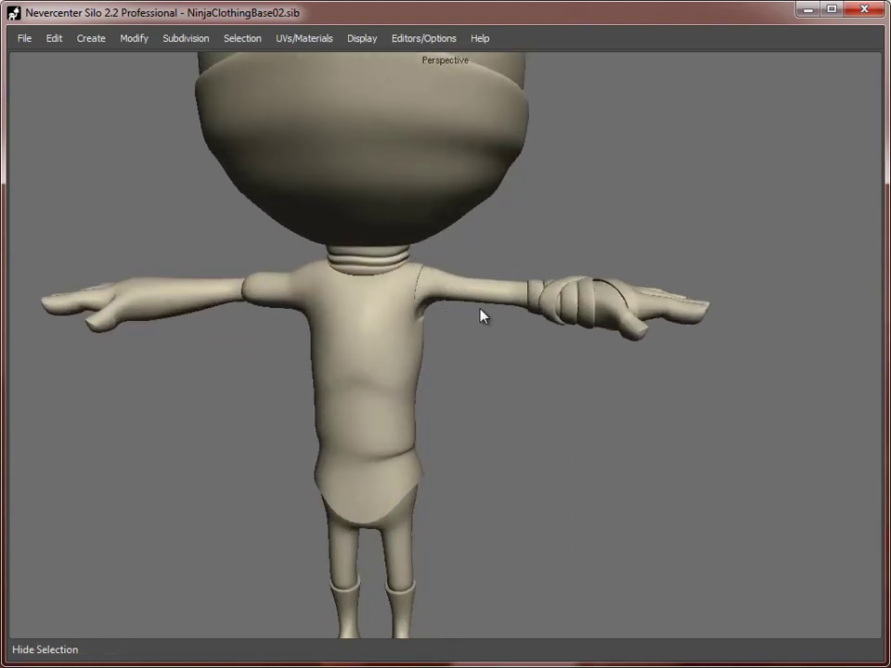
- Examine the figure without the tunic, including the arms, torso, briefs and boots
right_click_drag(441, 337, 339, 338)
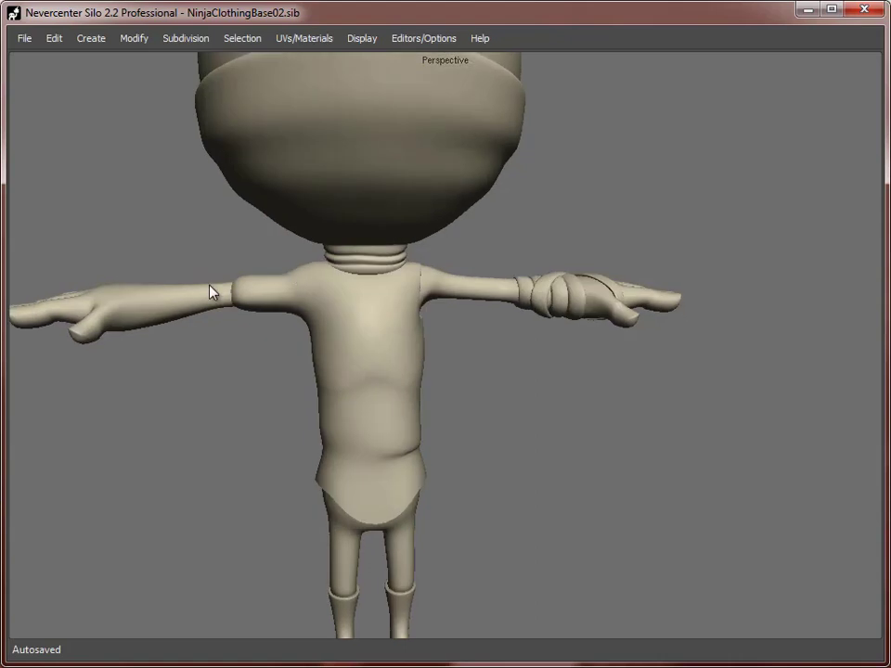
right_click_drag(234, 325, 515, 388)
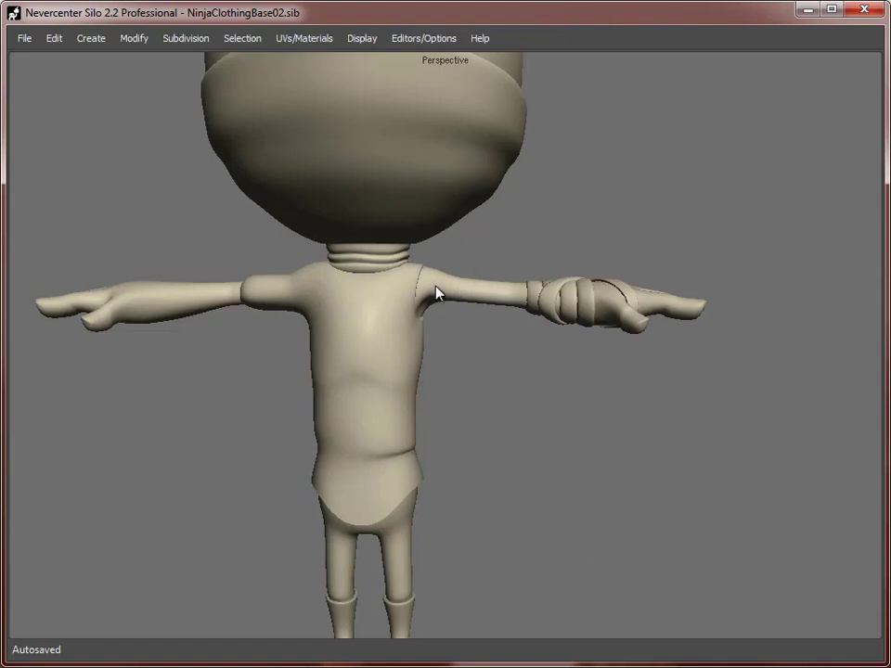
right_click_drag(486, 292, 468, 408, "alt")
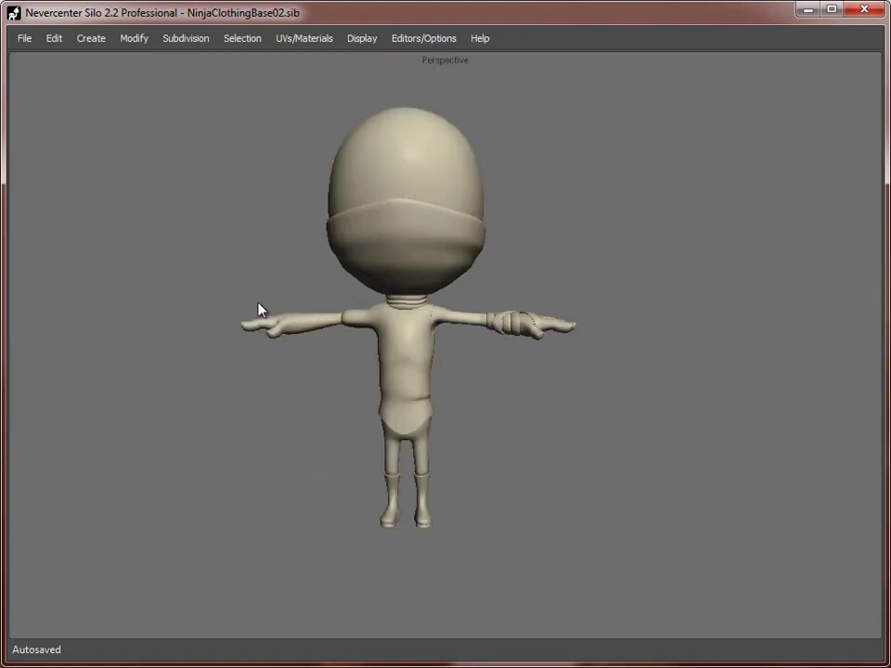
right_click_drag(282, 349, 269, 372)
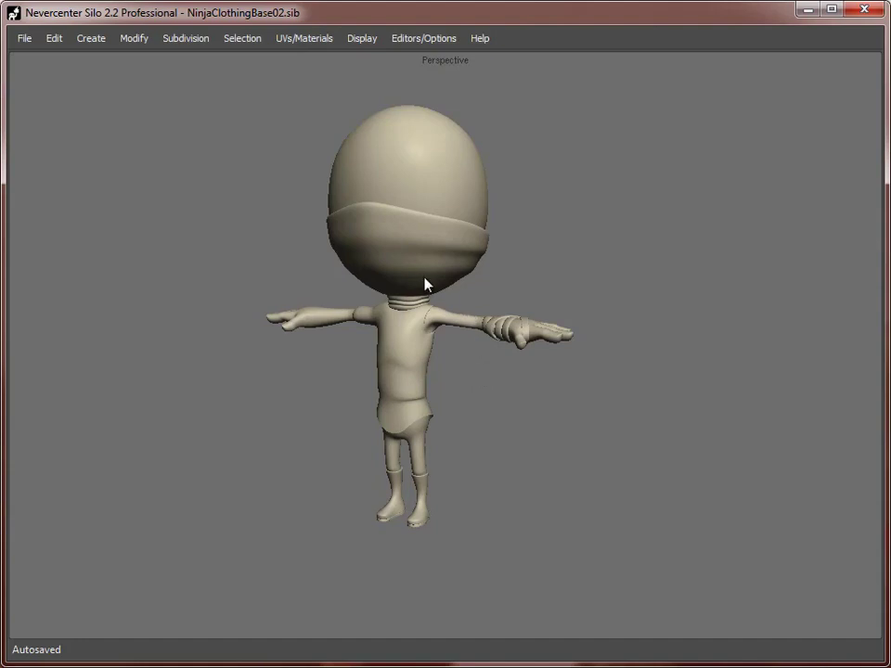
middle_click_drag(417, 365, 432, 401, "alt")
right_click_drag(432, 400, 406, 340, "alt")
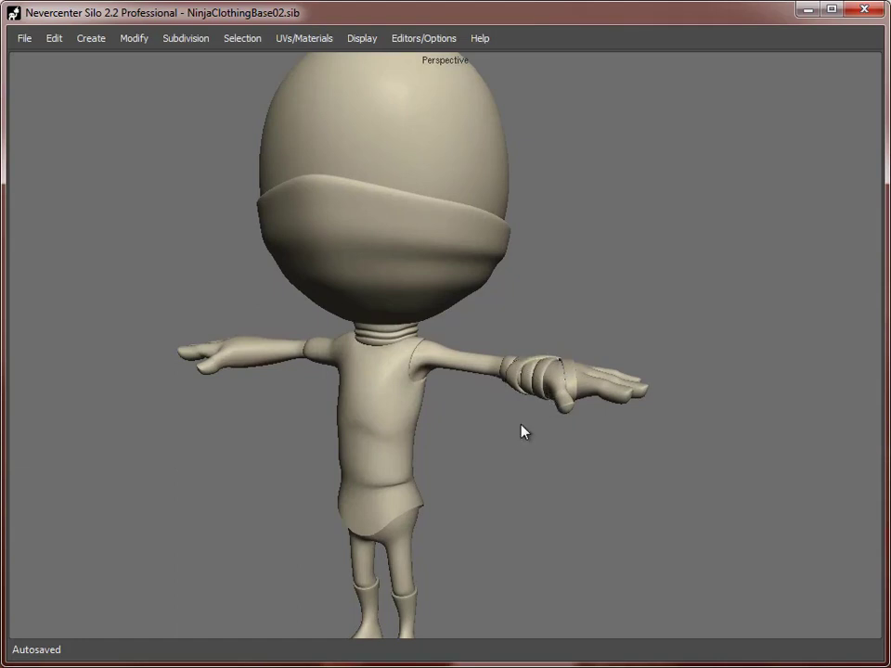
scroll(464, 369, "down", 5)
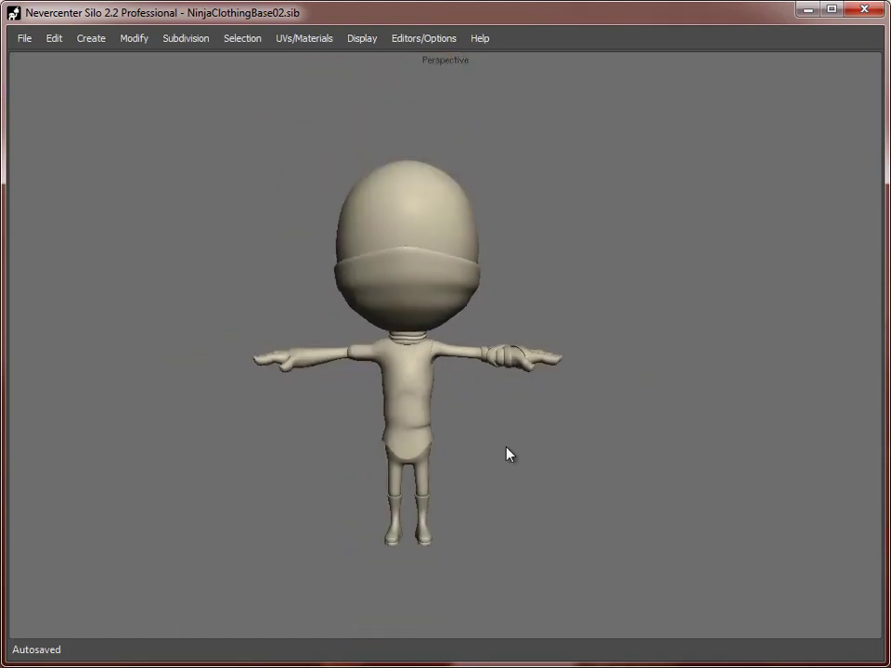
scroll(478, 423, "up", 2)
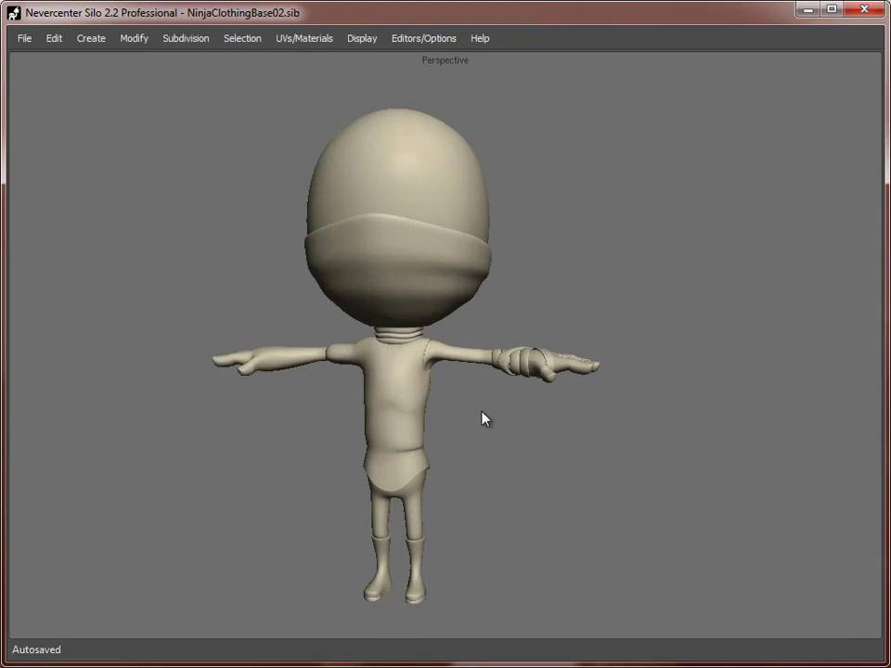
- Show all hidden objects again and look over the whole clothed figure
key("shift+h")
left_click_drag(631, 475, 609, 474, "alt")
scroll(570, 472, "down", 2)
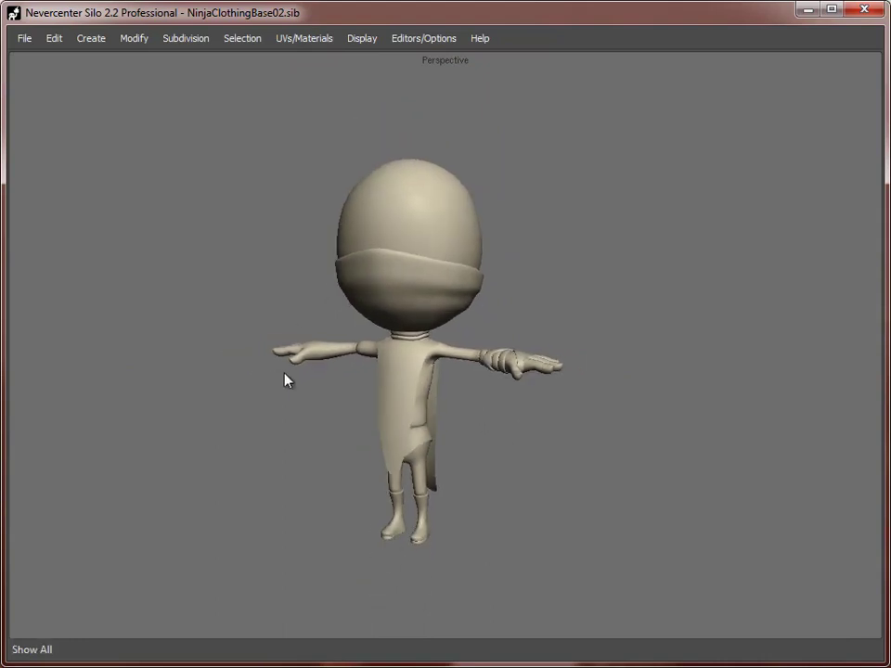
middle_click_drag(286, 381, 551, 477)
scroll(566, 477, "up", 2)
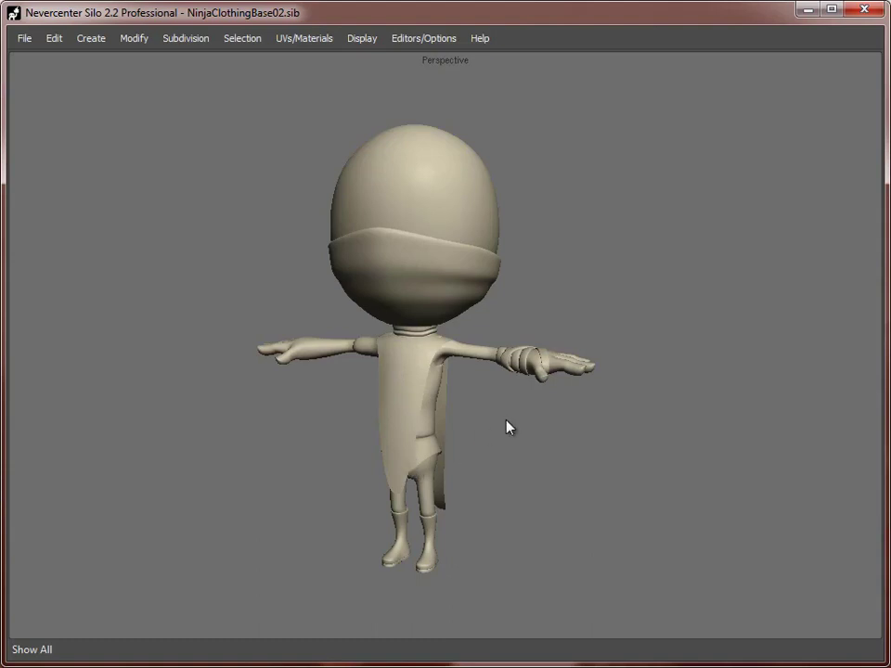
middle_click_drag(506, 420, 501, 462)
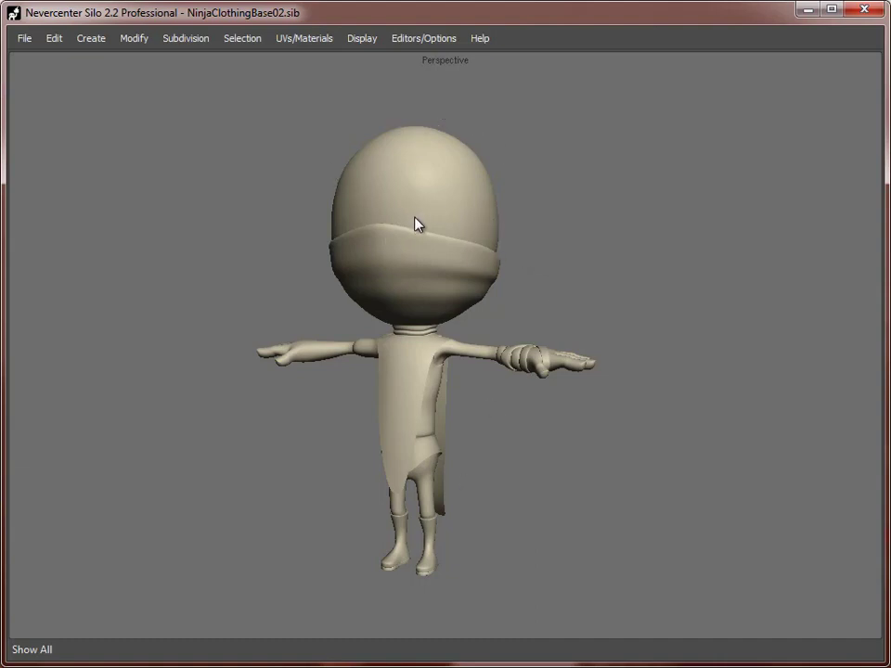
middle_click_drag(635, 453, 619, 458)
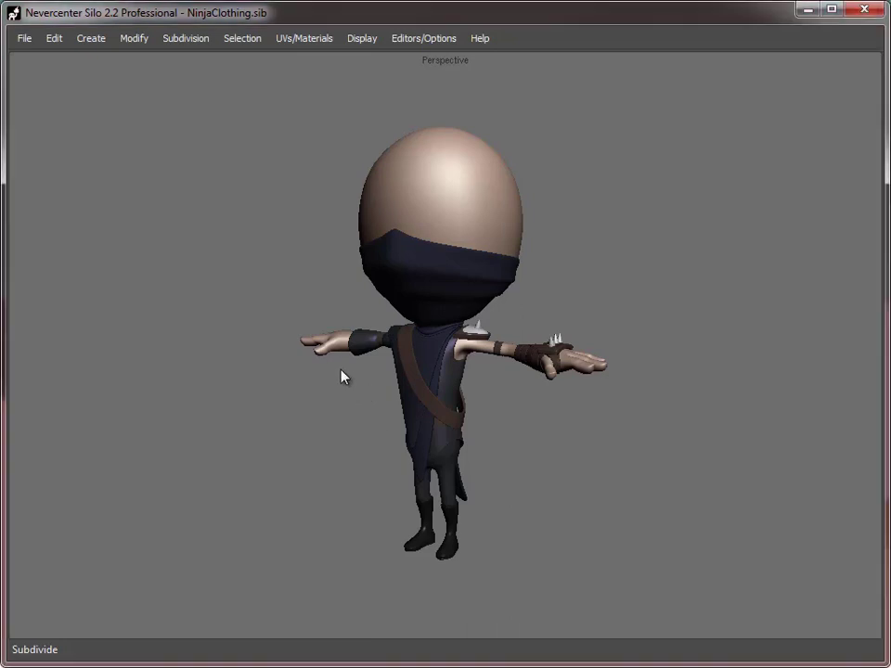
- Examine the shoulder pad mesh on the coloured ninja and clear its selection
middle_click_drag(341, 369, 340, 387, "alt")
right_click_drag(340, 387, 405, 385, "alt")
left_click(506, 372)
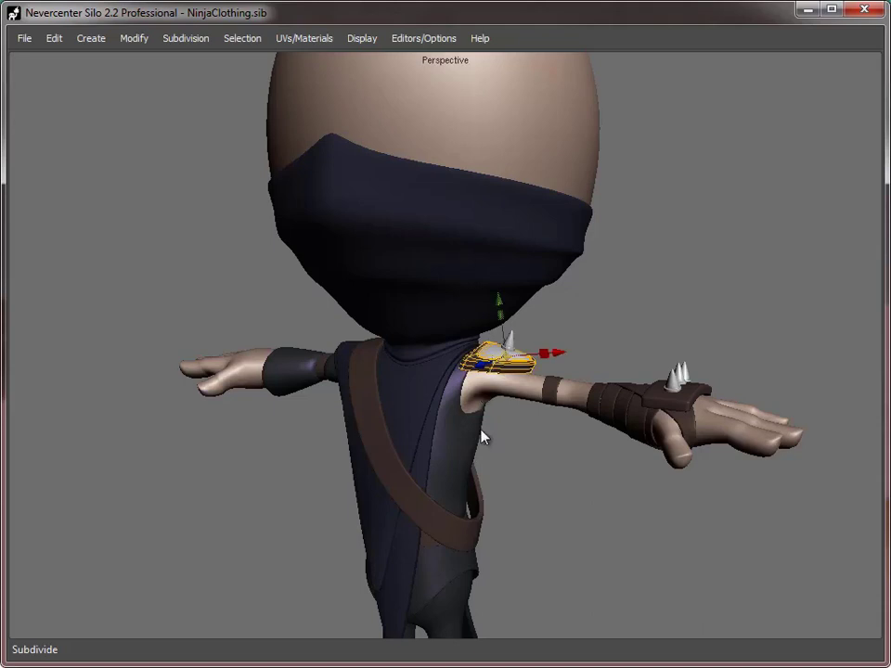
left_click(620, 300)
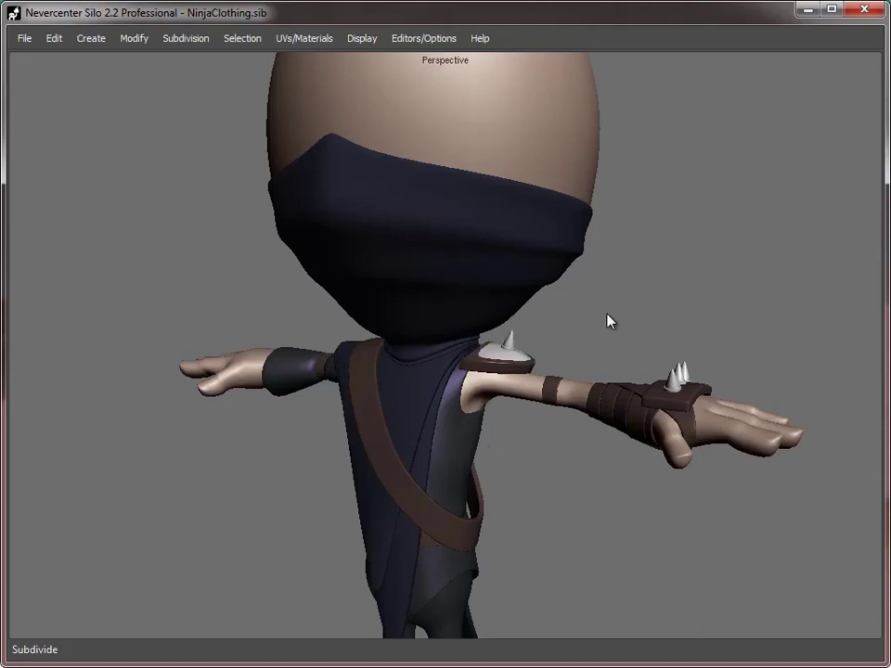
- Examine the mesh of the strap running diagonally across the ninja's torso
left_click(437, 537)
middle_click_drag(437, 538, 596, 519)
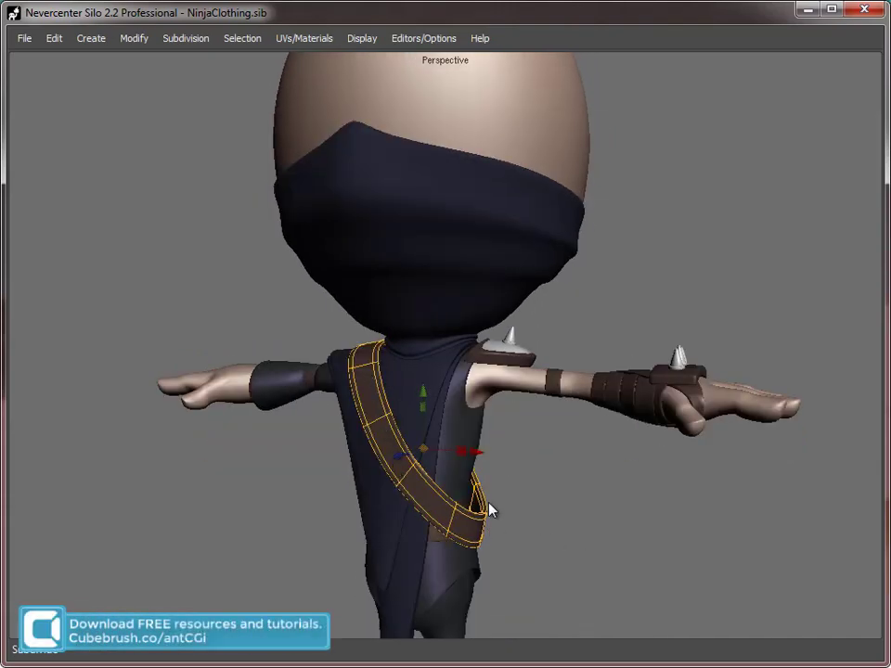
middle_click_drag(531, 540, 284, 421, "shift")
left_click(548, 420)
scroll(371, 421, "up", 5)
left_click(427, 422)
middle_click_drag(374, 471, 631, 462)
scroll(557, 445, "down", 5)
- Examine the wrist and hand wrap pieces on the spiked arm, and clear the selection
middle_click_drag(521, 415, 455, 505, "shift")
left_click(536, 312)
left_click(596, 320)
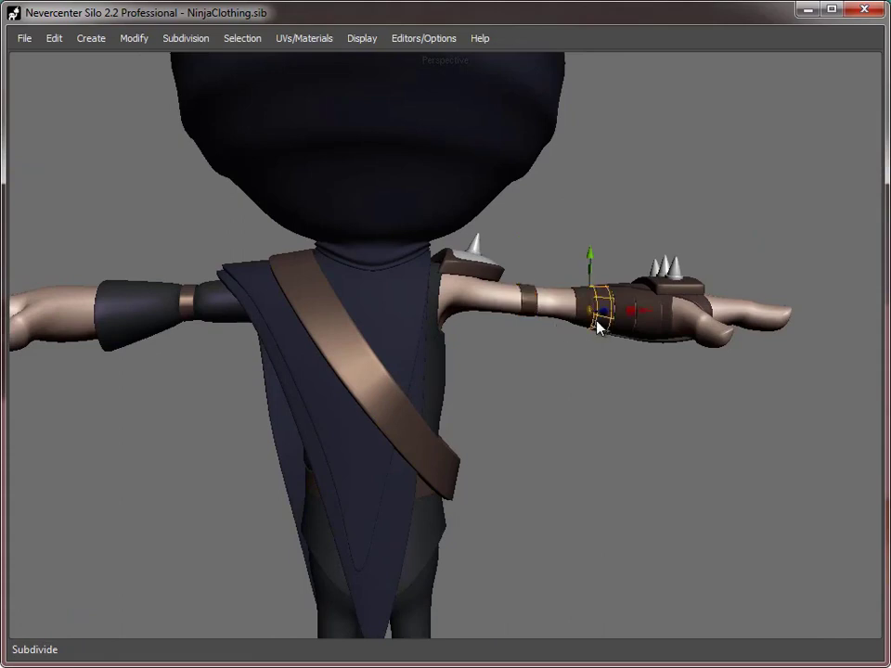
left_click(634, 323)
middle_click_drag(685, 473, 582, 478)
scroll(581, 478, "up", 5)
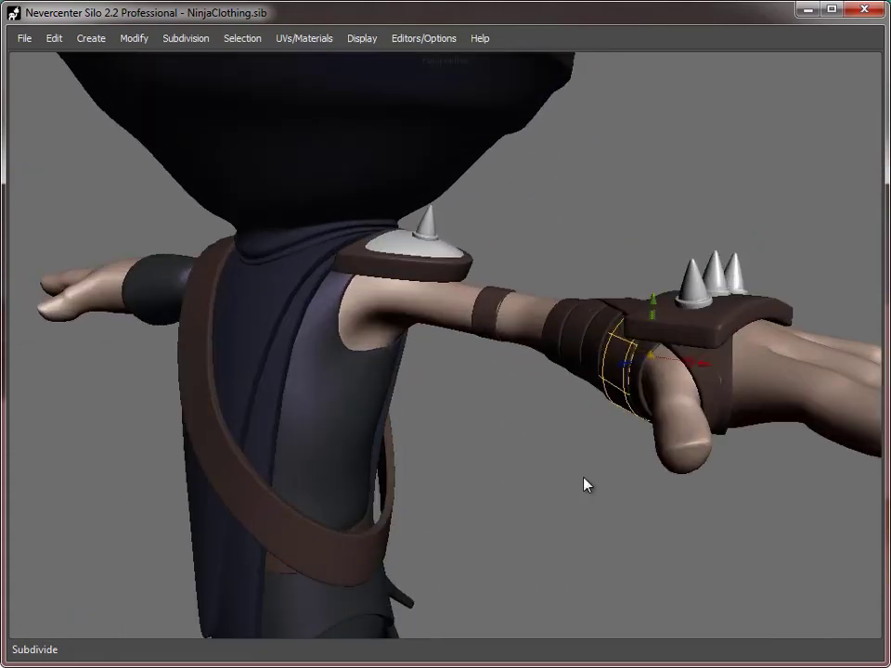
left_click(535, 390)
middle_click_drag(467, 390, 476, 427)
scroll(476, 427, "down", 5)
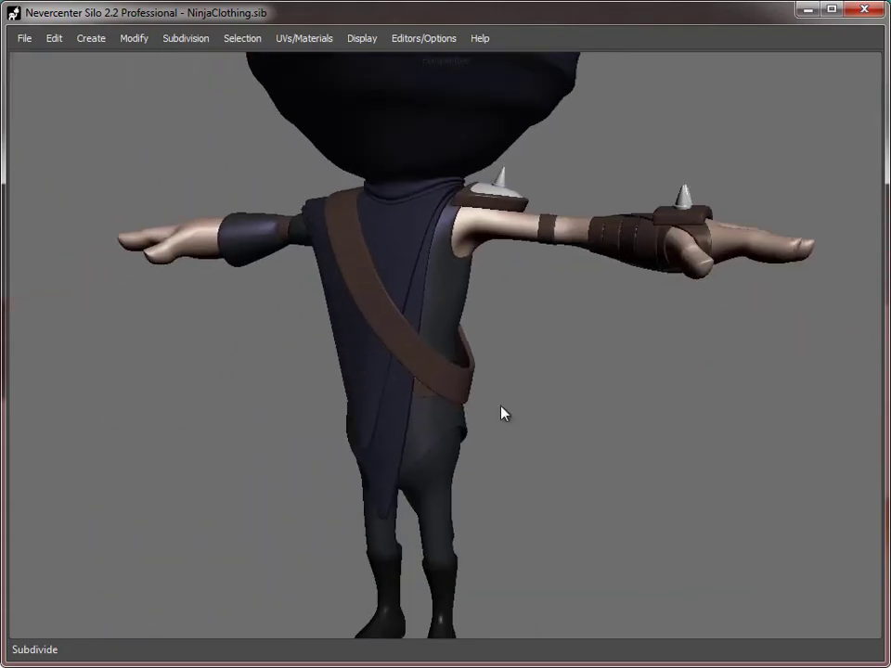
- Examine the draped tunic layer's mesh from the side and front, and clear the selection
middle_click_drag(501, 407, 493, 492, "alt")
left_click_drag(493, 492, 290, 342, "alt")
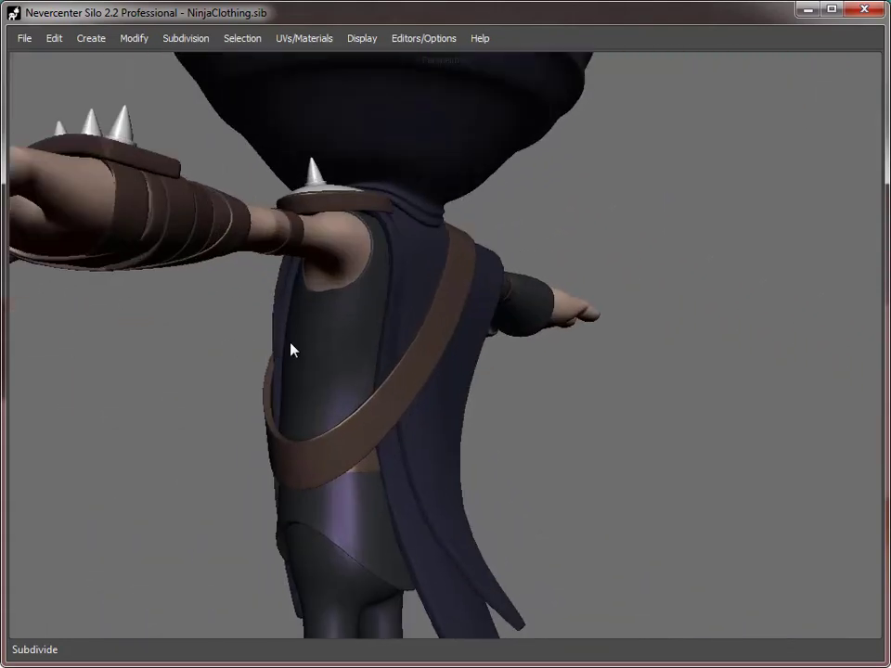
left_click(442, 470)
middle_click_drag(442, 470, 297, 471)
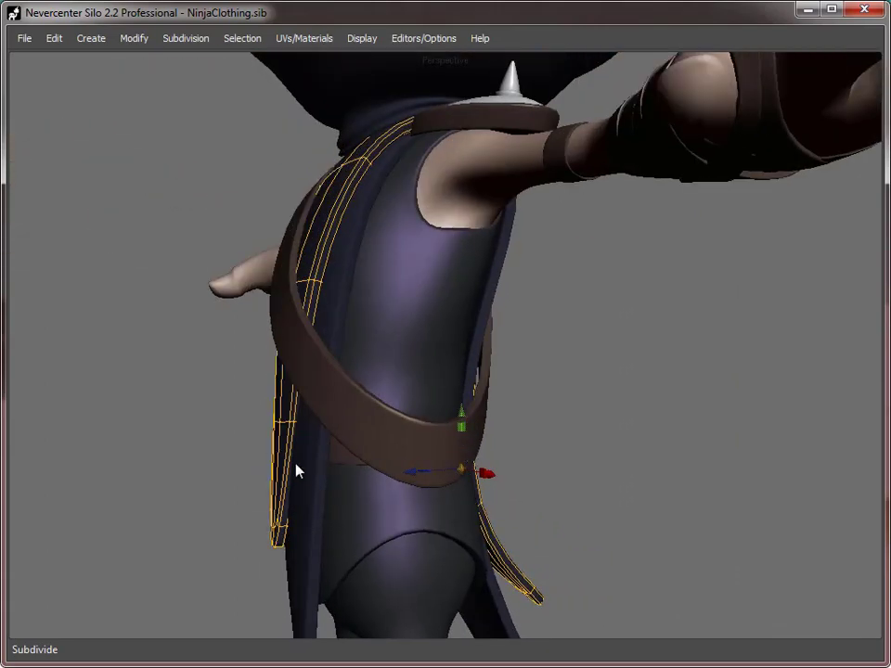
left_click_drag(297, 465, 266, 514, "alt")
scroll(266, 515, "down", 5)
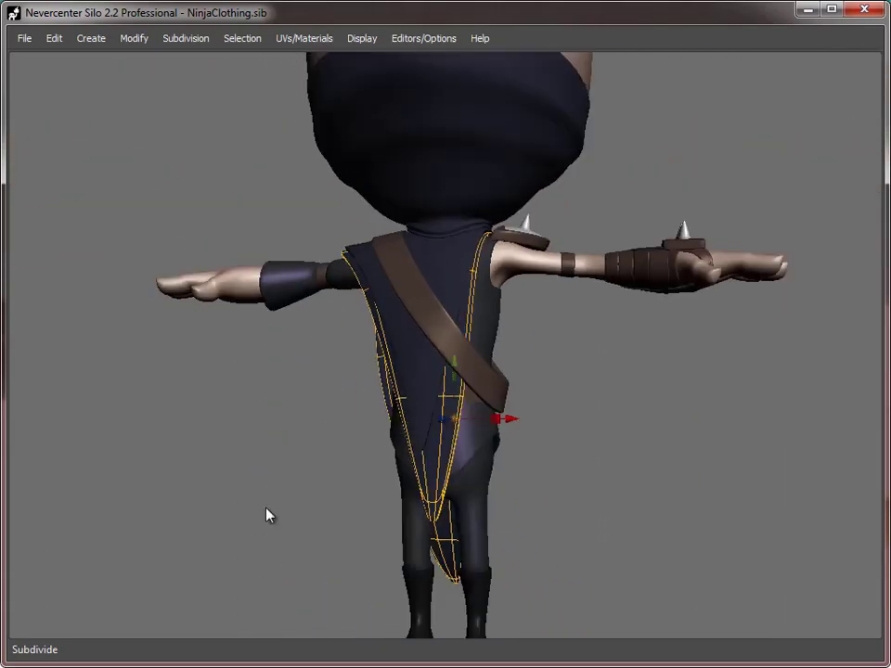
left_click(611, 458)
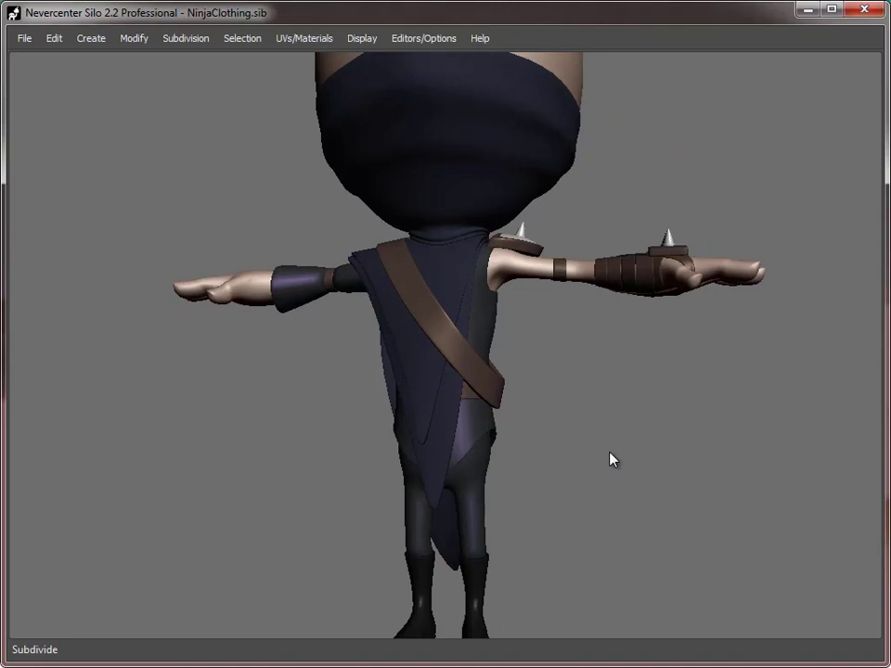
- Examine the spike mesh on top of the shoulder pad up close
middle_click_drag(547, 360, 640, 464)
right_click_drag(641, 464, 525, 477, "alt")
middle_click_drag(525, 477, 526, 416, "alt")
right_click_drag(525, 416, 685, 410, "alt")
left_click(551, 379)
middle_click_drag(504, 433, 416, 428, "alt")
right_click_drag(416, 428, 471, 401, "alt")
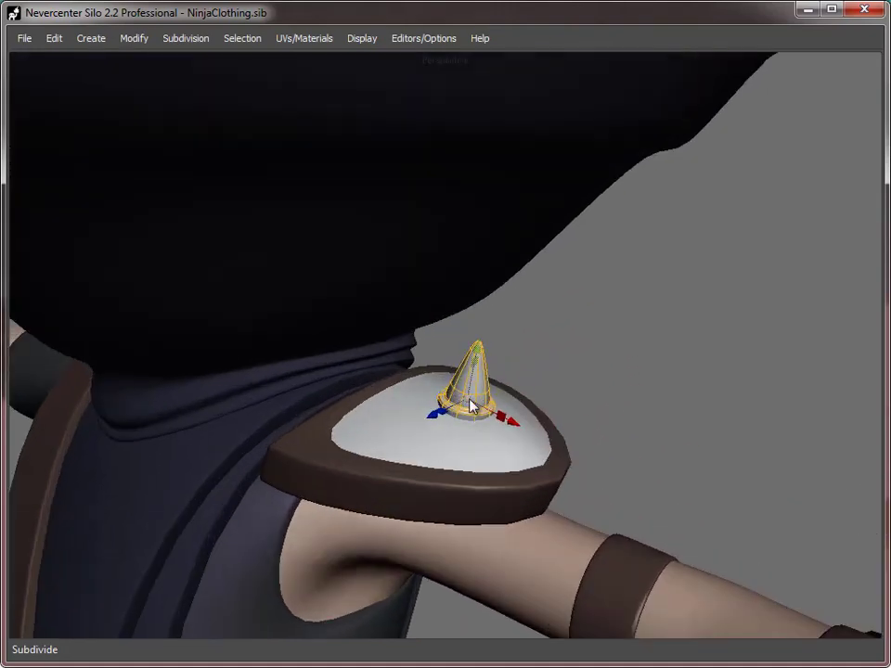
- Clear the spike selection and examine the clothed ninja from the front and the side
left_click(634, 407)
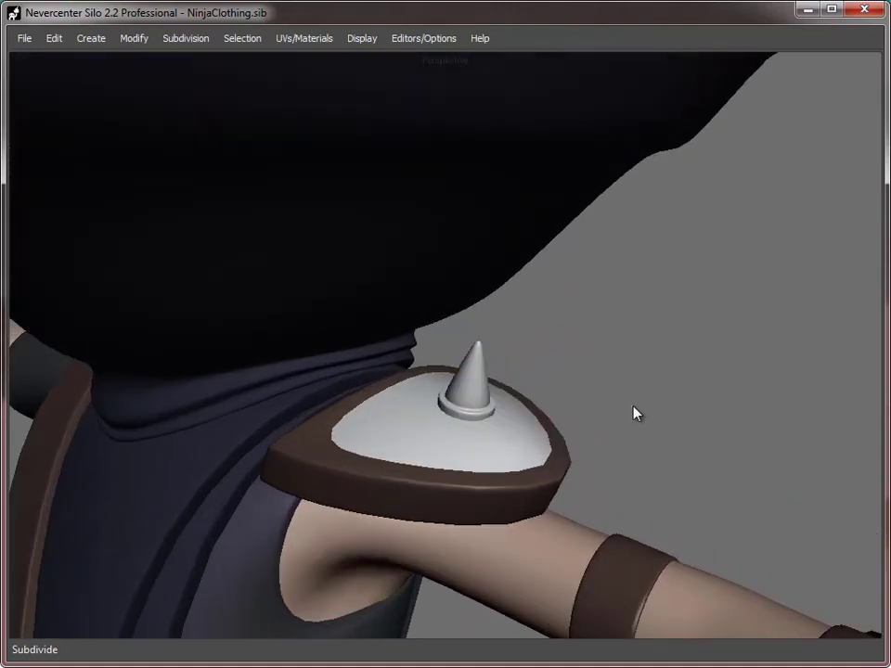
right_click_drag(707, 462, 514, 483, "alt")
middle_click_drag(516, 490, 523, 446)
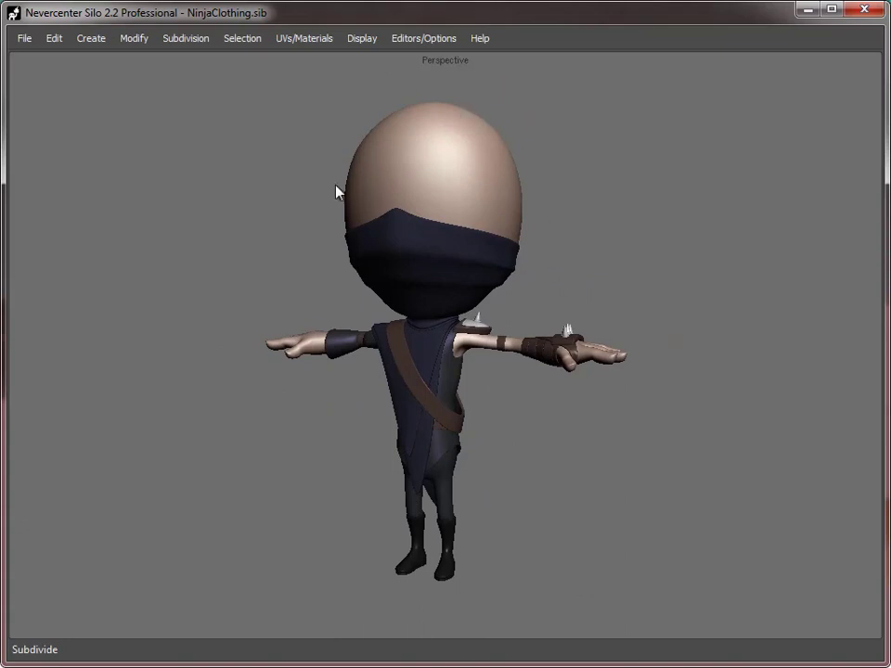
middle_click_drag(664, 480, 610, 323)
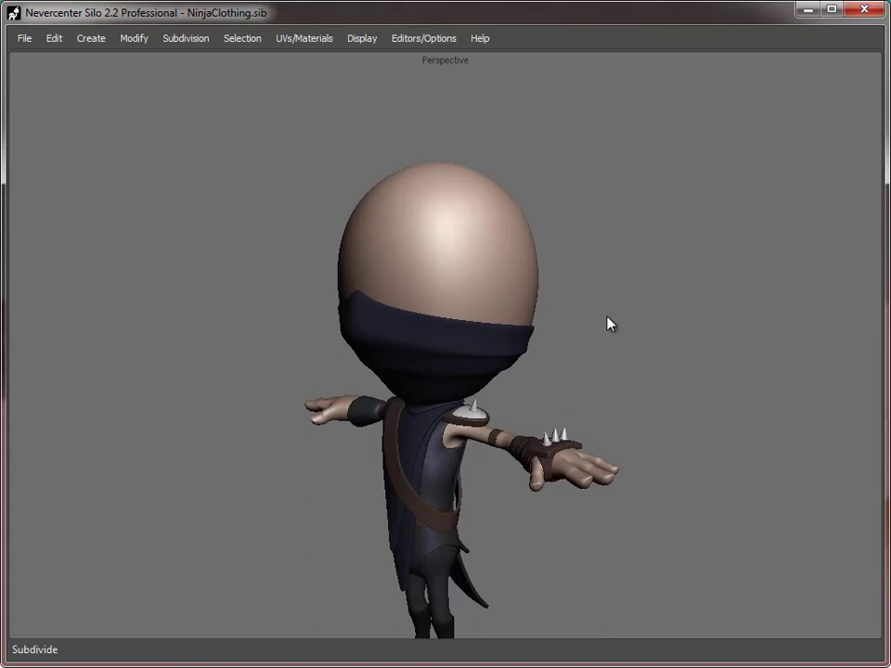
middle_click_drag(610, 323, 703, 114)
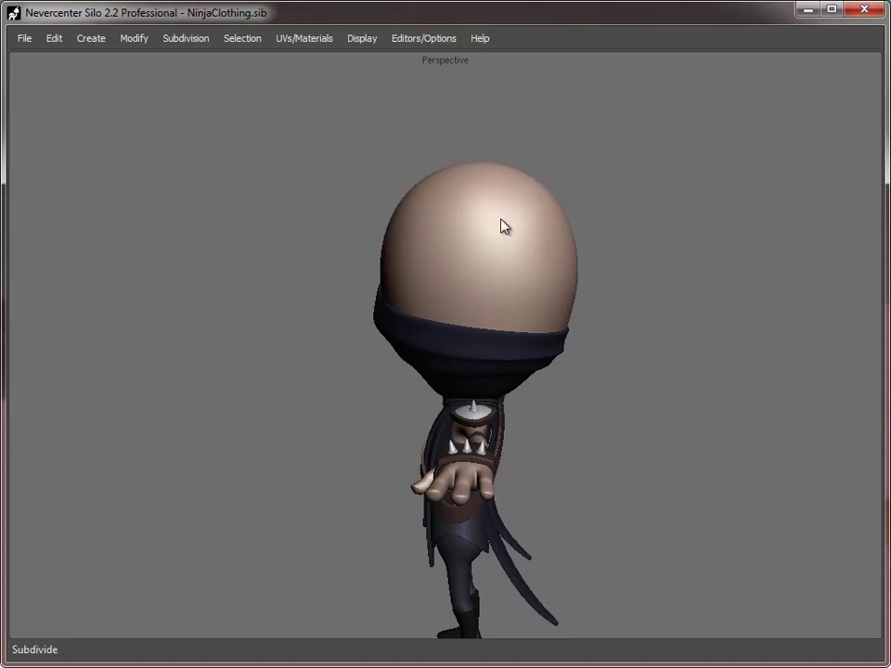
middle_click_drag(263, 303, 636, 261)
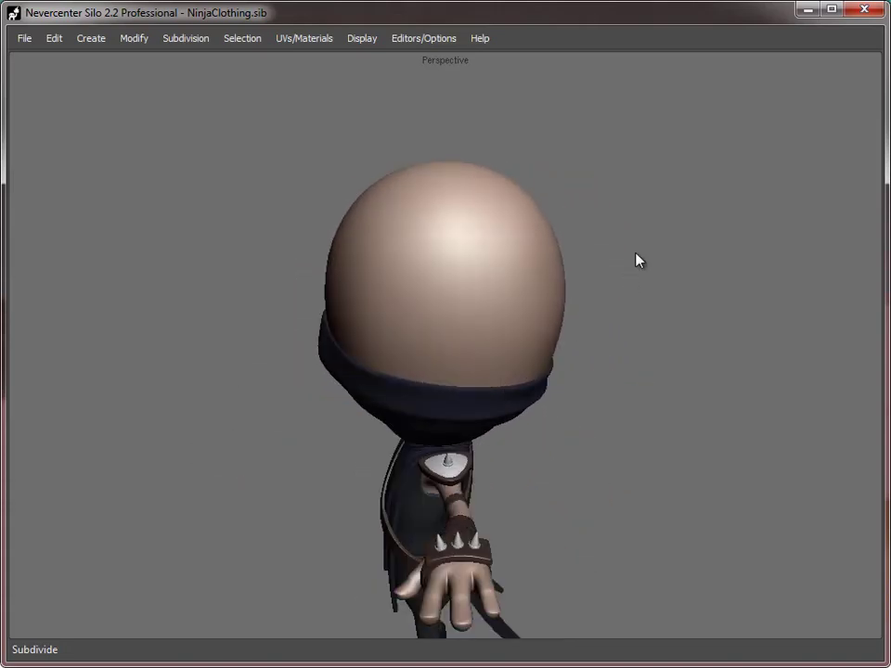
- Create a sphere primitive in the ninja scene as the base for a head covering
right_click(614, 182)
mouse_move(641, 182)
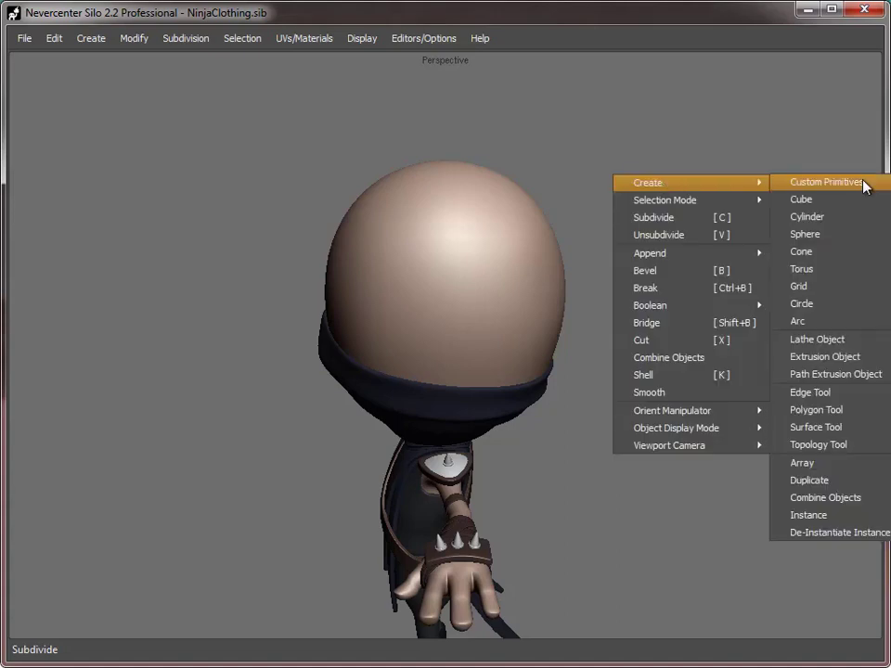
left_click(842, 236)
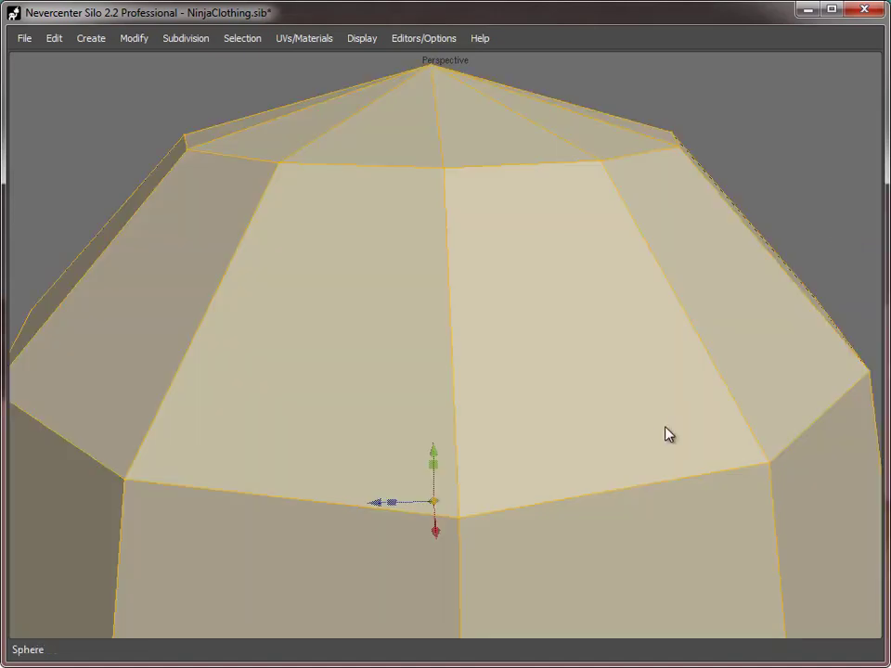
- Delete all faces in the lower half of the sphere, keeping the upper dome
right_click_drag(666, 427, 546, 395, "alt")
middle_click_drag(545, 395, 545, 260, "alt")
mouse_move(545, 261)
left_mouse_down("alt")
mouse_move(532, 246)
mouse_move(532, 257)
left_mouse_up("alt")
key("d")
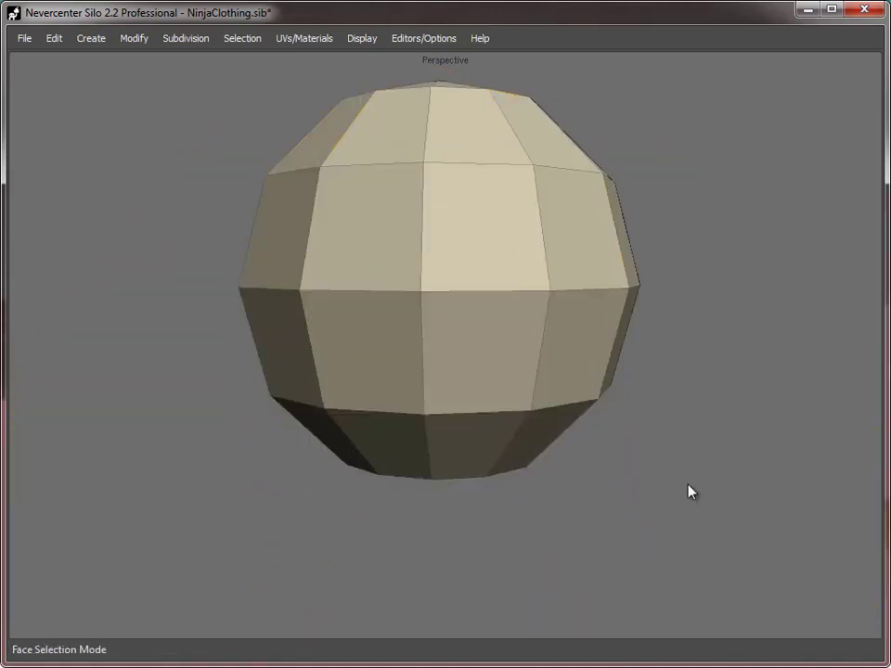
left_click_drag(767, 539, 115, 335)
key("Delete")
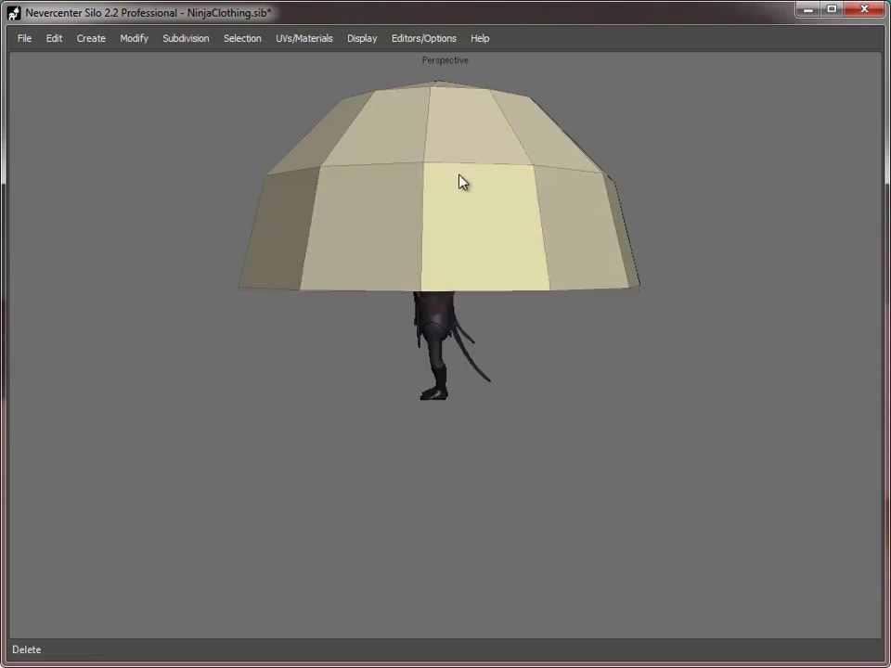
- Scale the whole dome down to about the head's width and position it over the top of the ninja's head
middle_click_drag(460, 181, 462, 274)
key("f")
key("r")
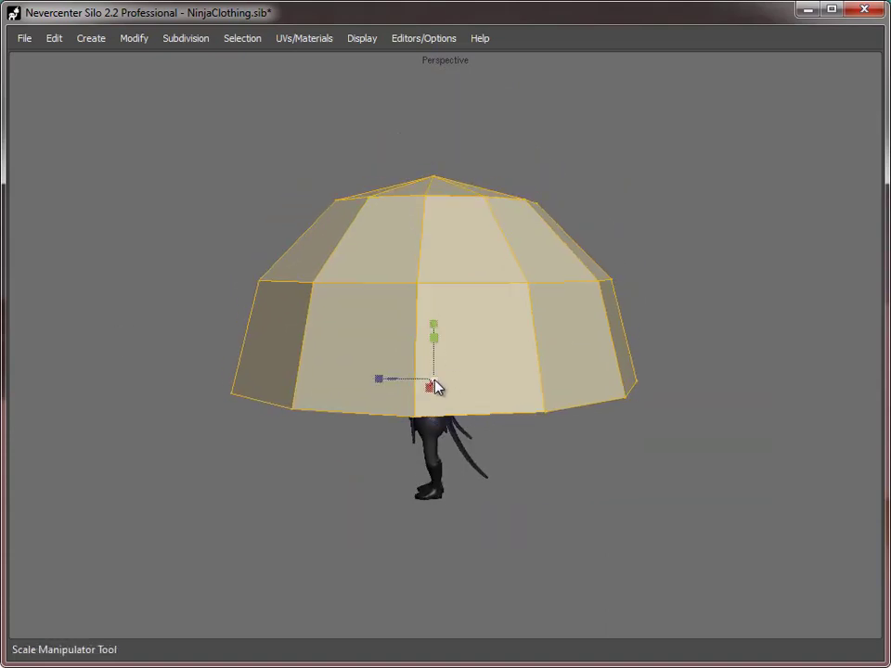
left_click_drag(436, 387, 239, 380)
key("w")
left_click_drag(434, 325, 442, 193)
key("r")
left_click_drag(446, 249, 462, 254)
key("w")
left_click_drag(379, 241, 384, 243)
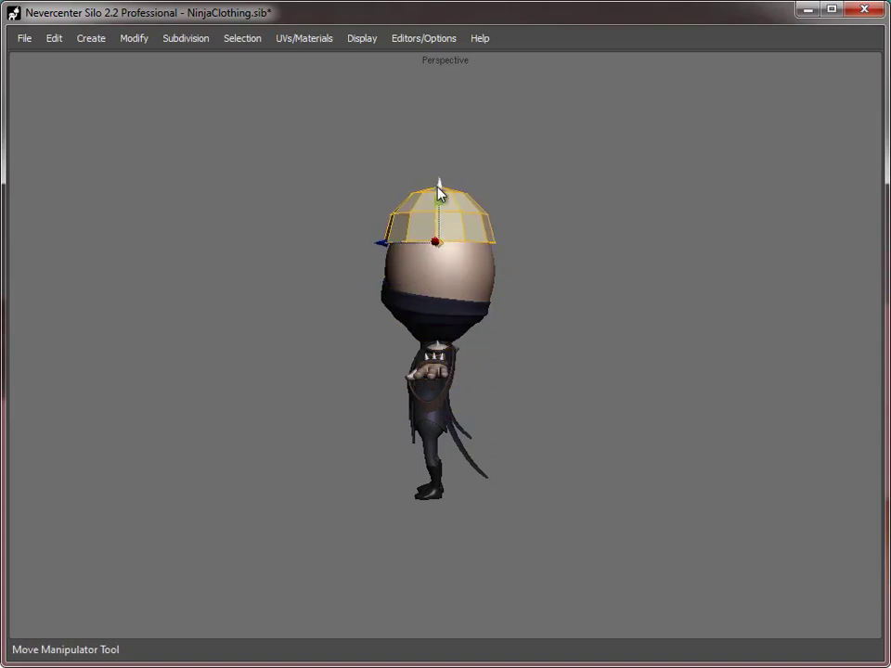
left_click_drag(438, 183, 440, 187)
- Subdivide the dome and display it in Smooth Shade Mode with its wireframe hidden
key("c")
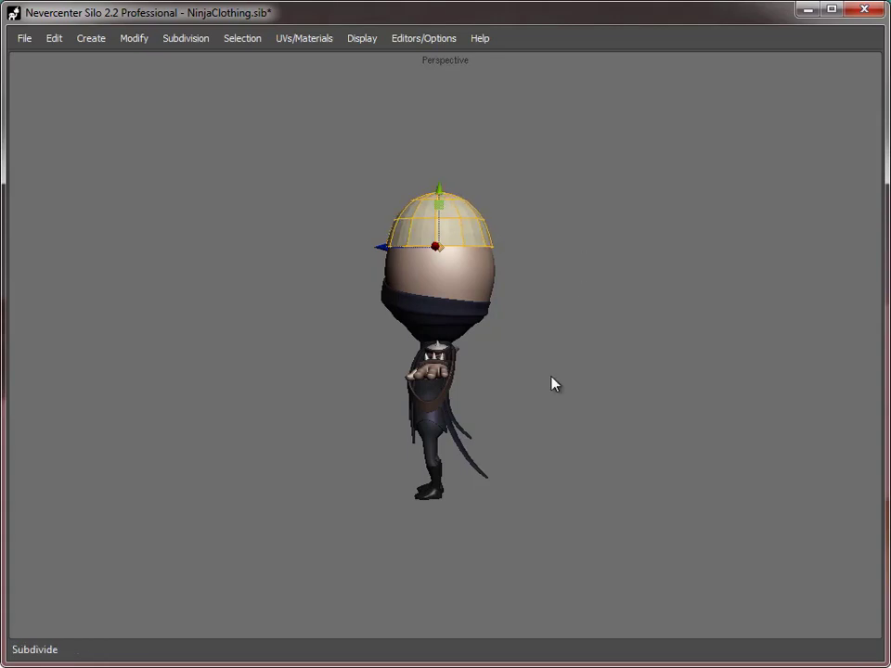
middle_click_drag(342, 255, 347, 359, "alt")
right_click(488, 299)
mouse_move(556, 547)
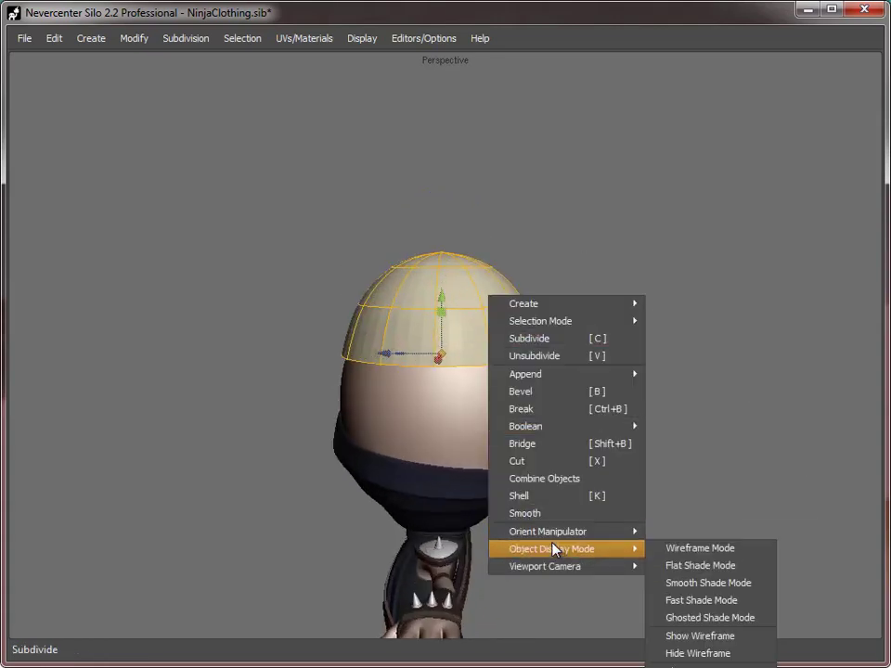
left_click(728, 585)
right_click(449, 269)
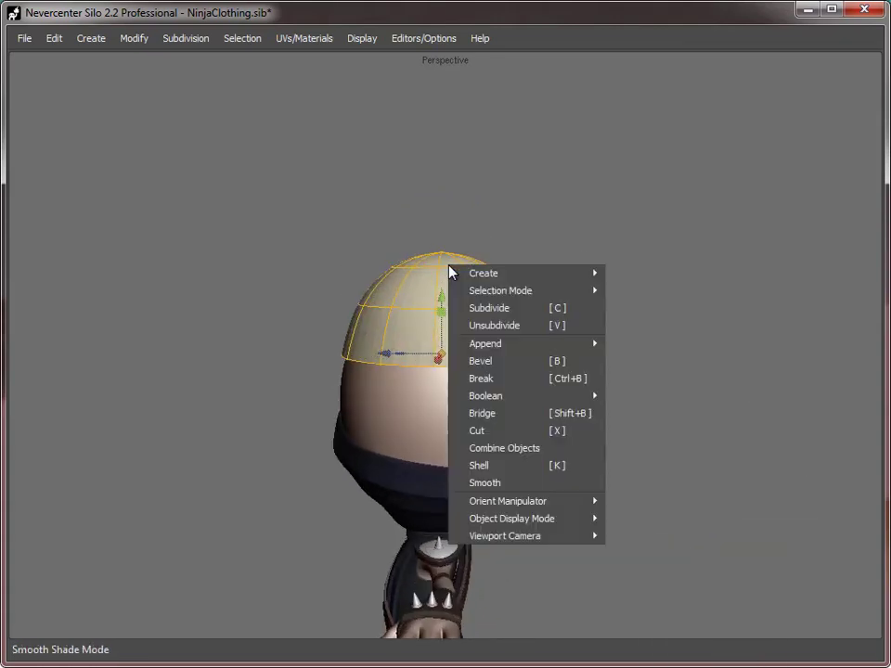
mouse_move(490, 524)
left_click(692, 623)
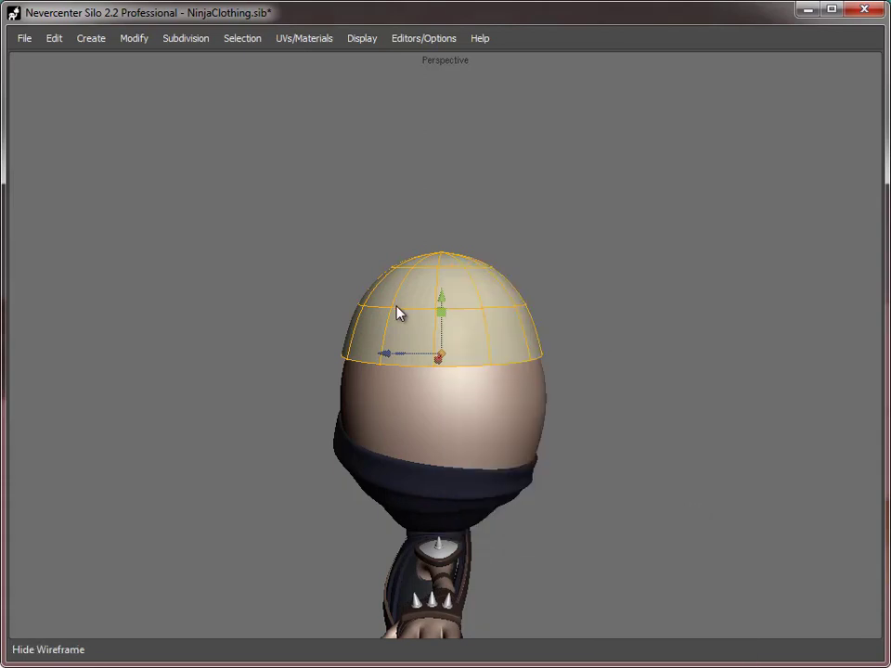
- Tilt the dome toward the back of the head and shift it to follow the skull
middle_click_drag(396, 310, 418, 297)
key("r")
key("e")
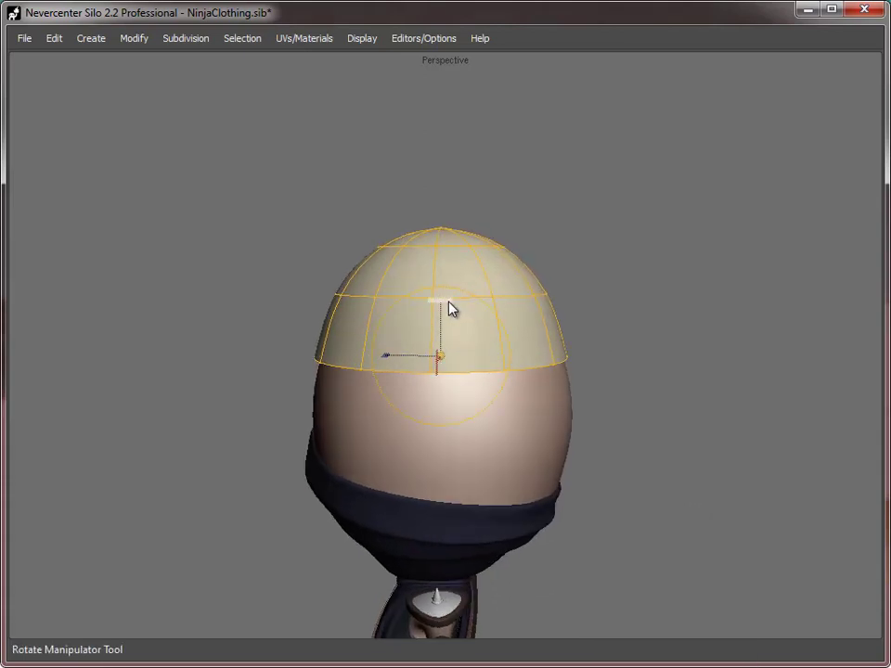
left_click_drag(449, 309, 560, 308)
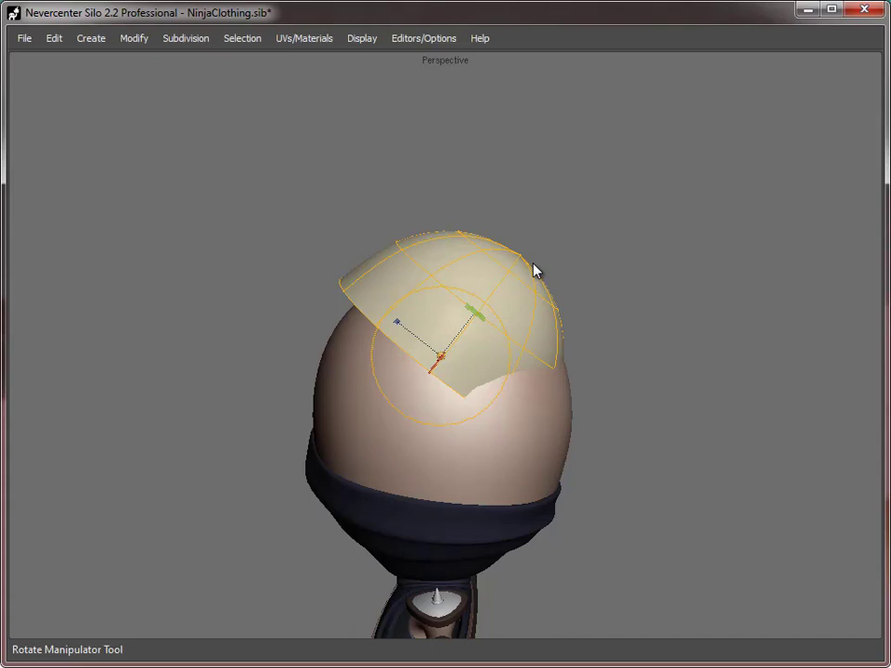
scroll(543, 302, "up", 2)
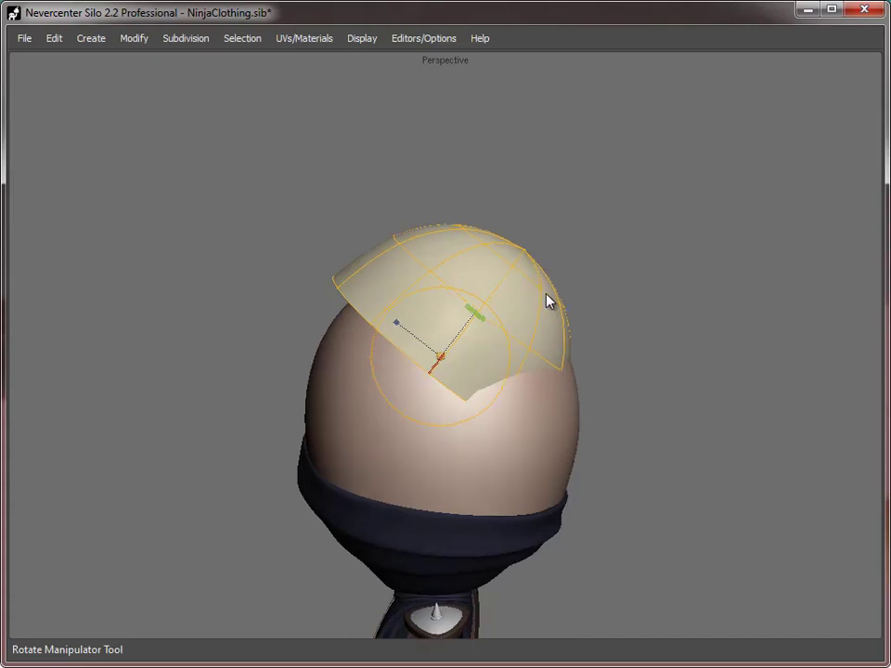
key("w")
left_click_drag(390, 357, 416, 344)
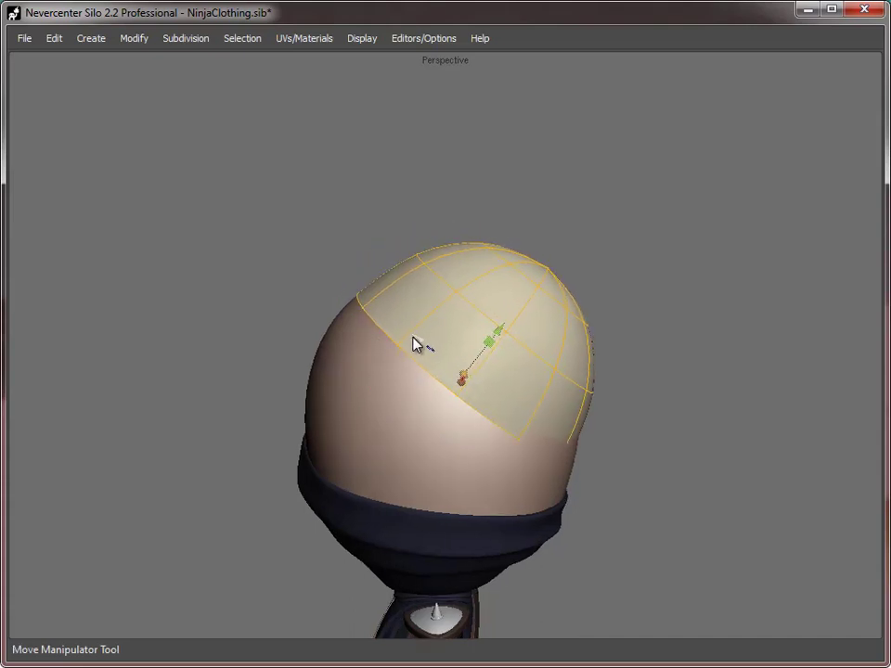
- Scale the dome up to enclose the skull and flatten it slightly along its own axis, checking the fit from the front
key("e")
key("r")
left_click_drag(463, 384, 478, 383)
key("w")
key("r")
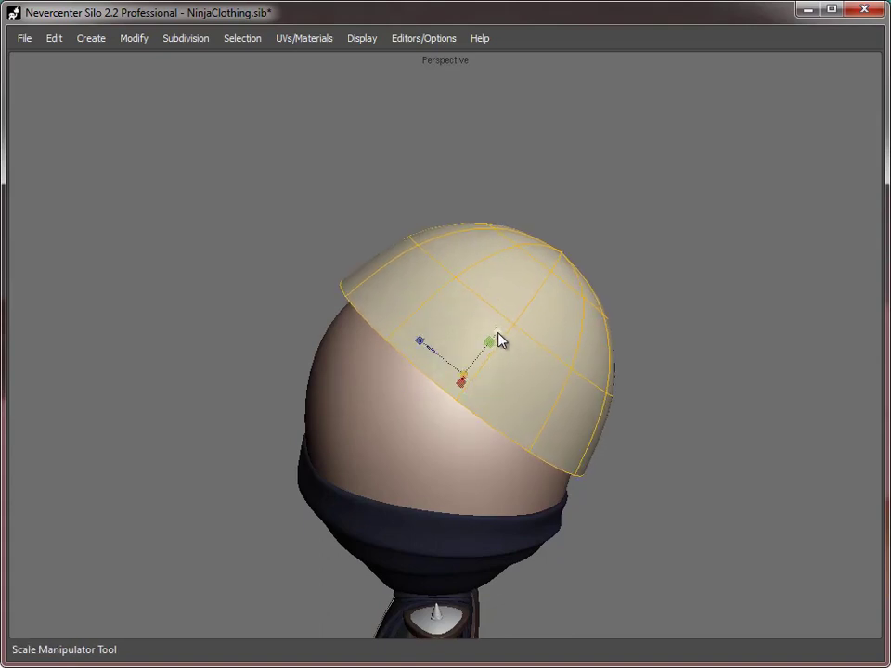
mouse_move(497, 340)
left_mouse_down()
mouse_move(490, 364)
mouse_move(491, 350)
left_mouse_up()
key("w")
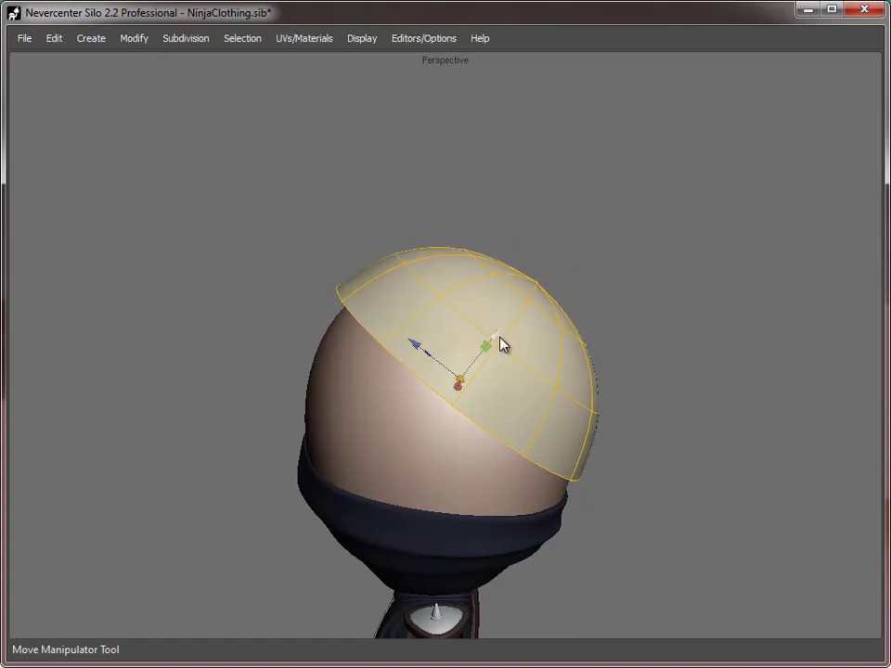
middle_click_drag(502, 344, 607, 421)
key("r")
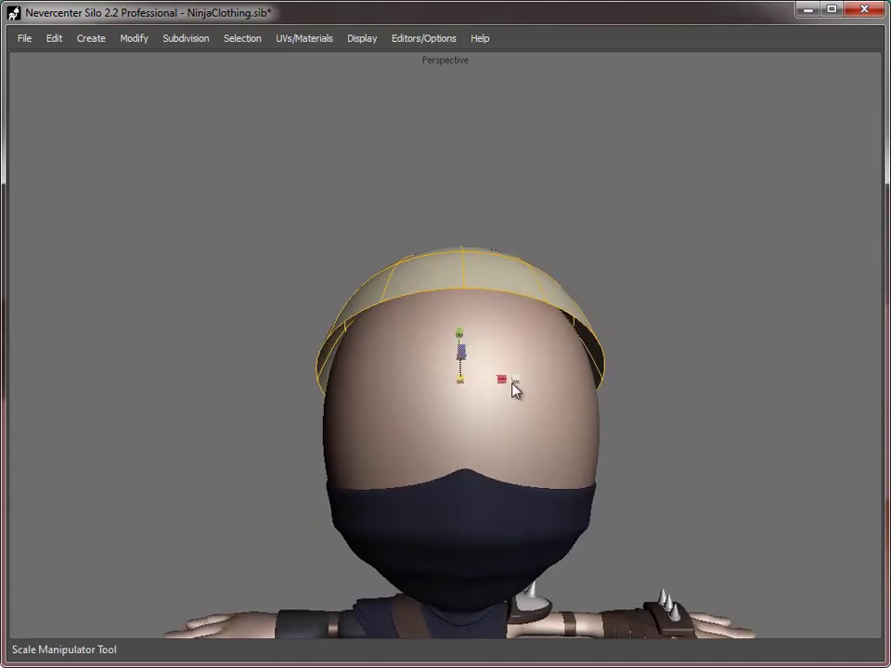
middle_click_drag(512, 383, 428, 367)
- Extrude the dome's open edge loop and scale it inward to form a rounded rim against the head
key("s")
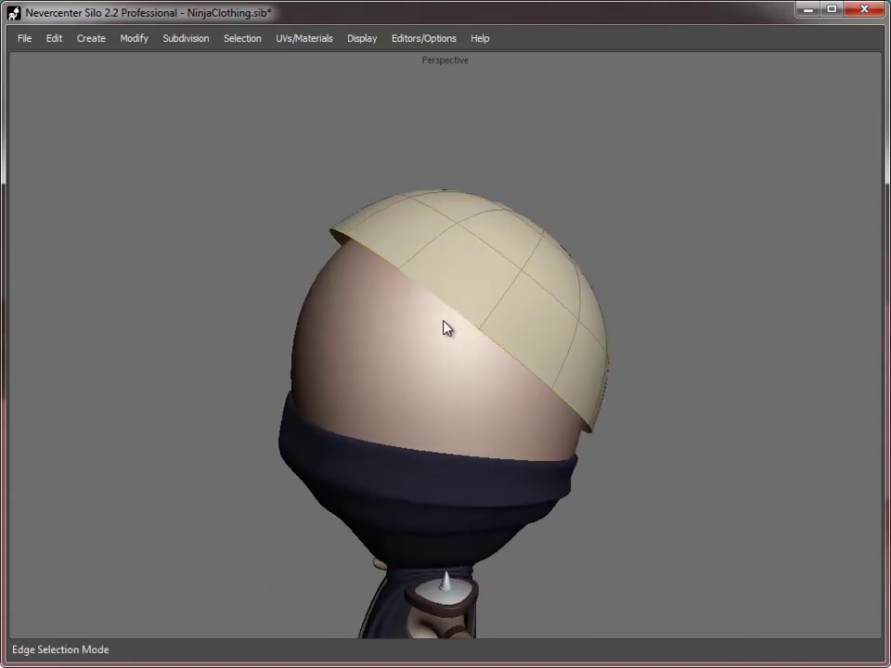
double_click(442, 307)
key("x")
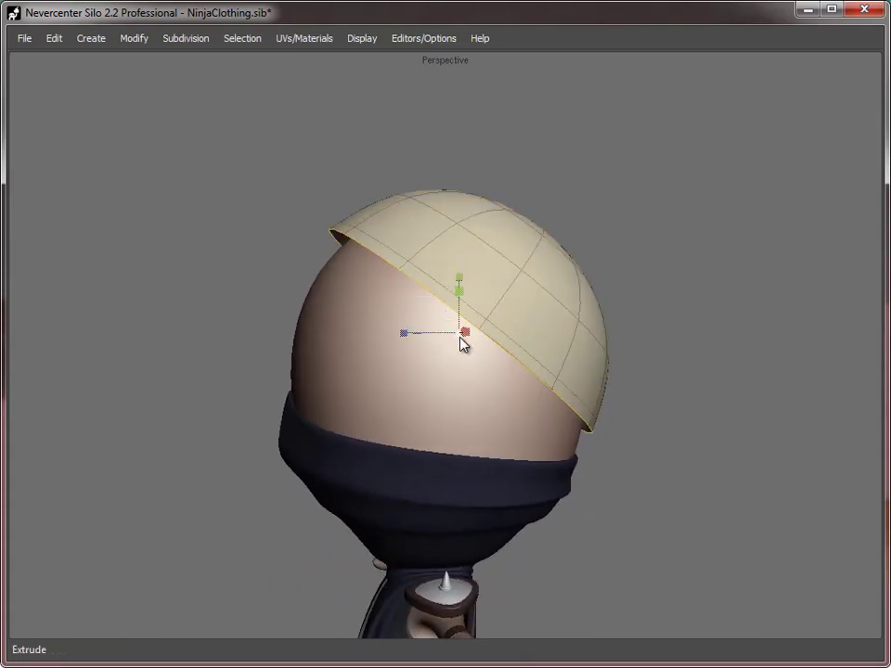
left_click_drag(463, 341, 443, 343)
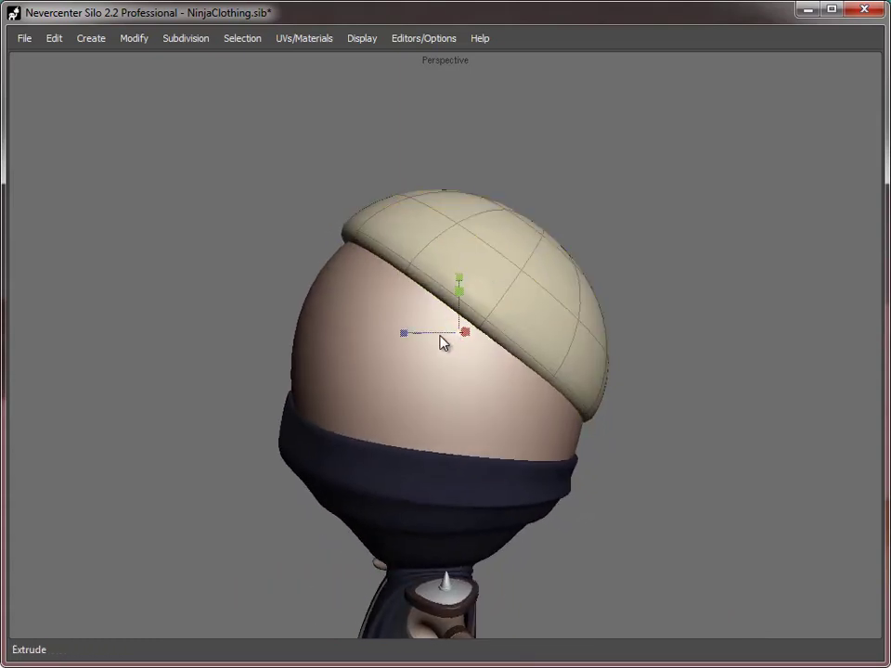
- Select the face loop along the cap's rim, lower it on the head, and scale it slightly outward
key("s")
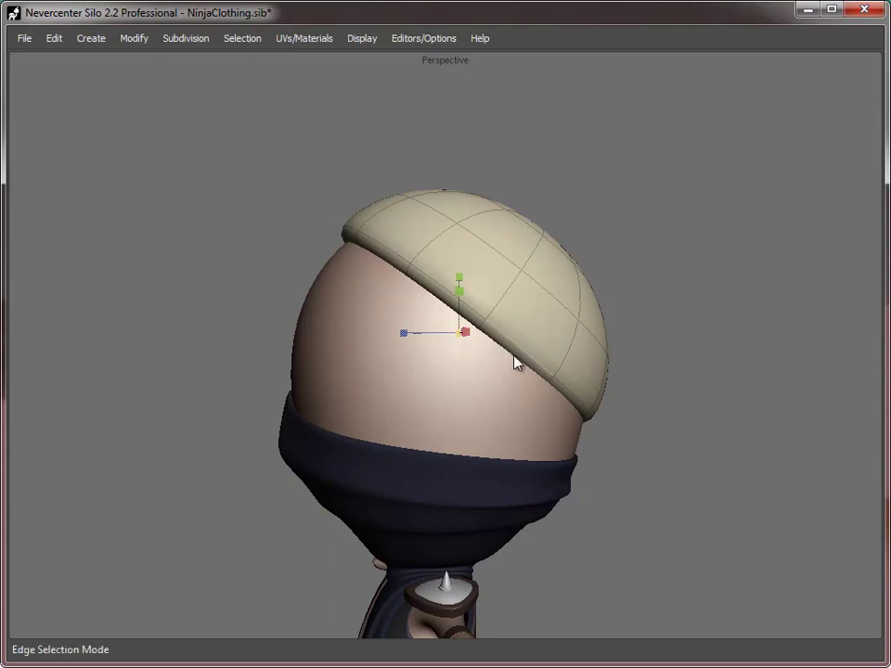
key("d")
left_click(468, 324)
key("l")
key("w")
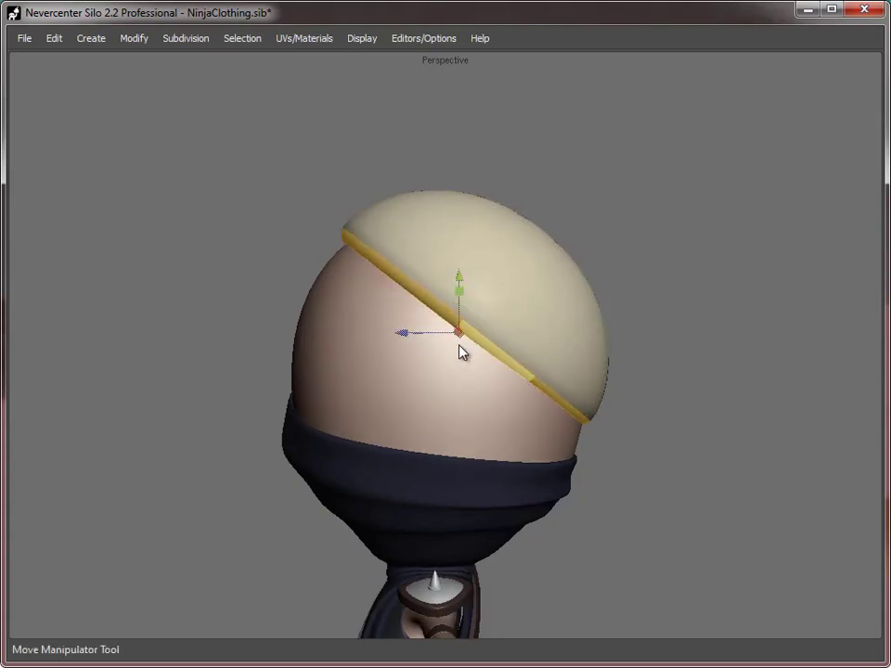
middle_click_drag(462, 351, 453, 373)
key("r")
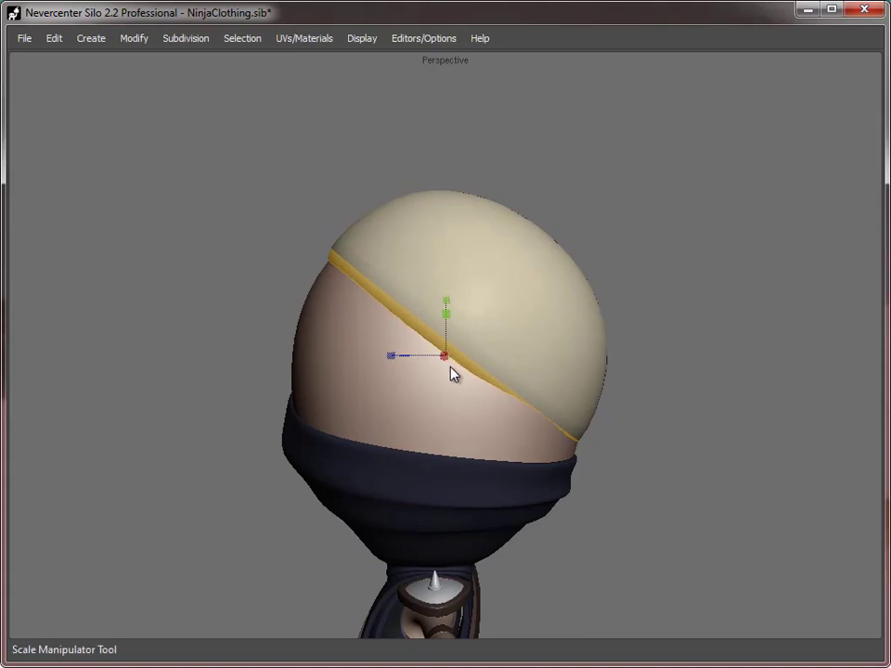
left_click_drag(448, 363, 455, 364)
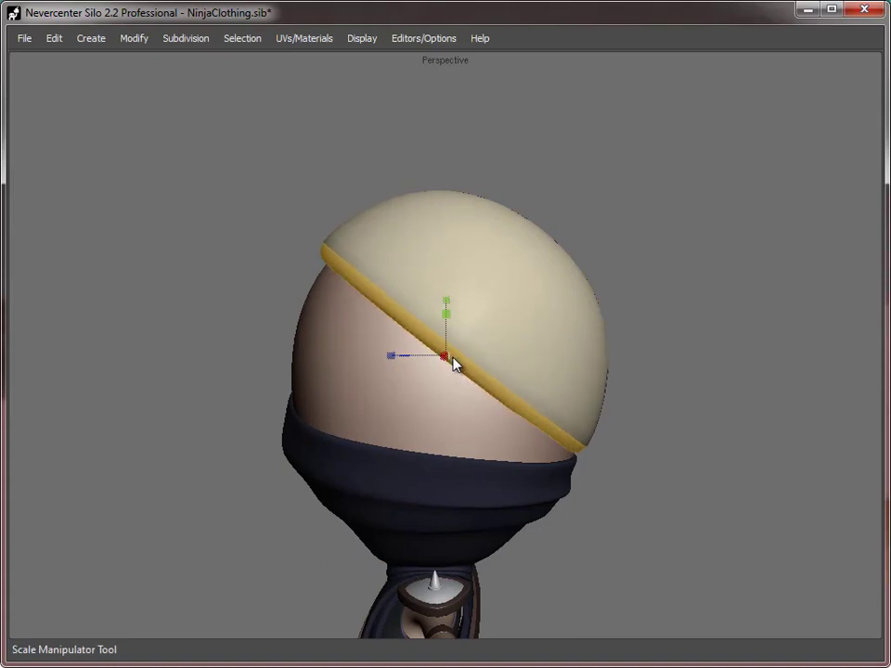
key("f")
- Move the cap's pole vertex at the upper back of the head inward to flatten the crown
middle_click_drag(277, 366, 701, 364)
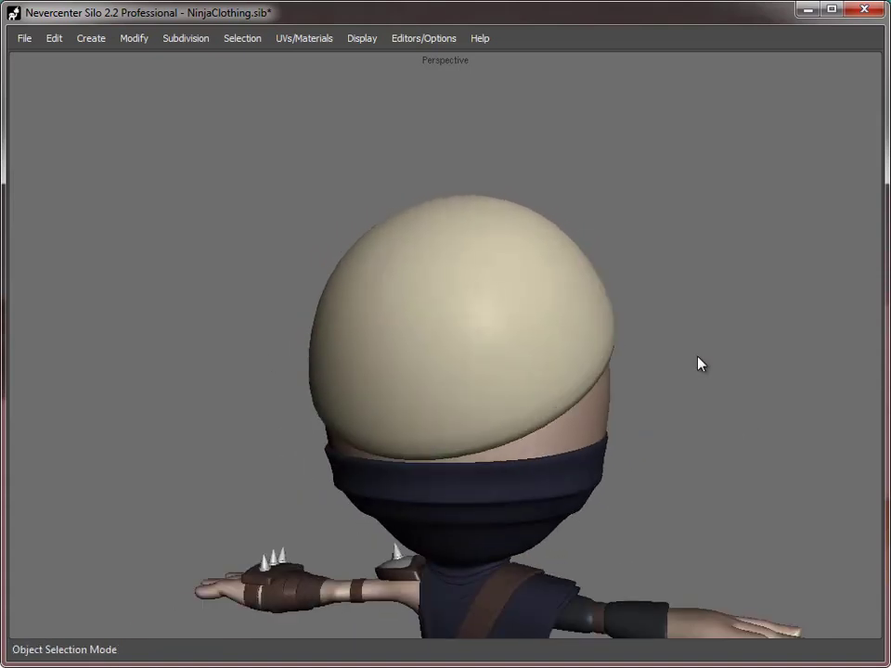
middle_click_drag(182, 359, 308, 398)
left_click(378, 377)
key("a")
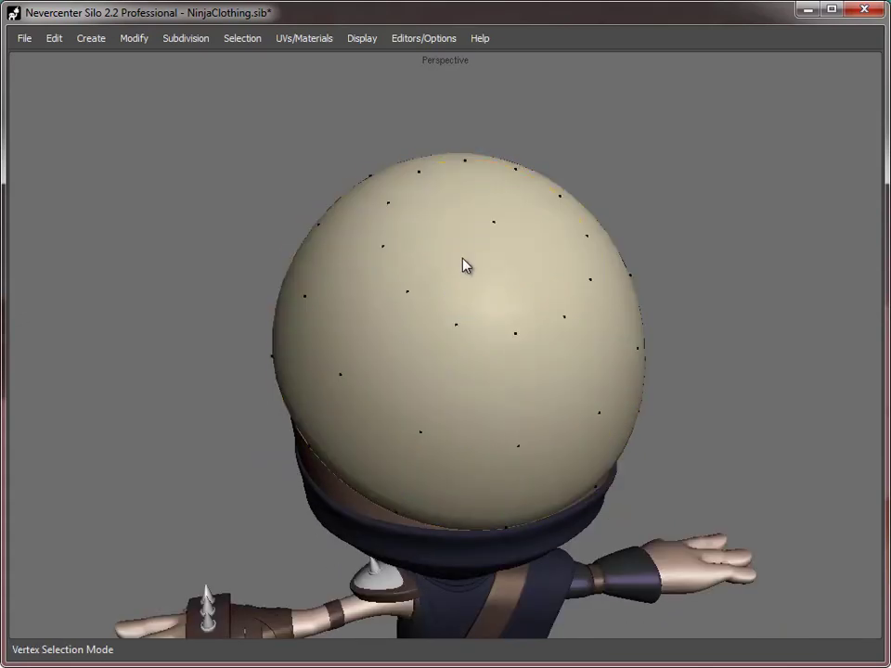
middle_click_drag(413, 266, 504, 225)
key("w")
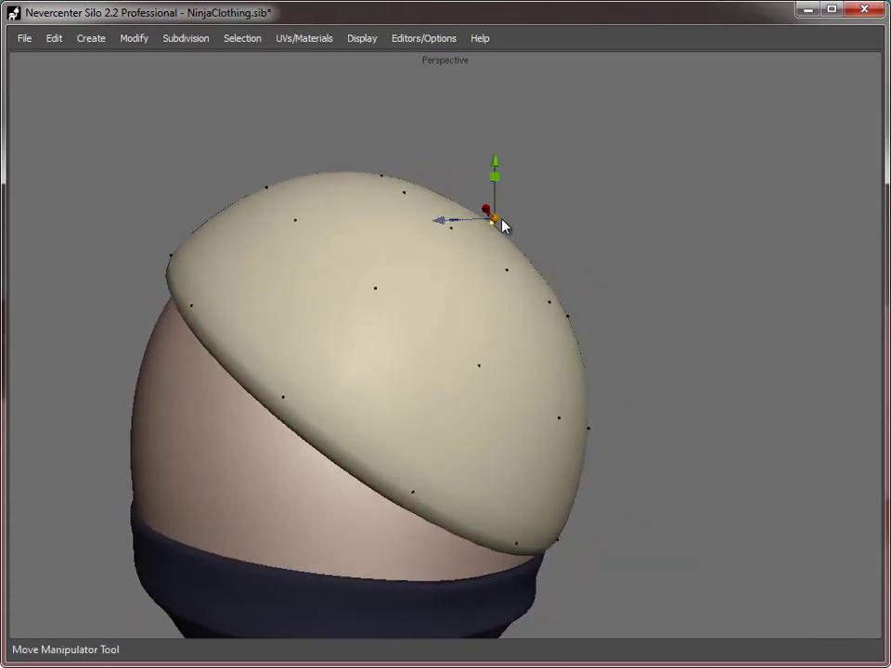
left_click_drag(495, 219, 483, 237)
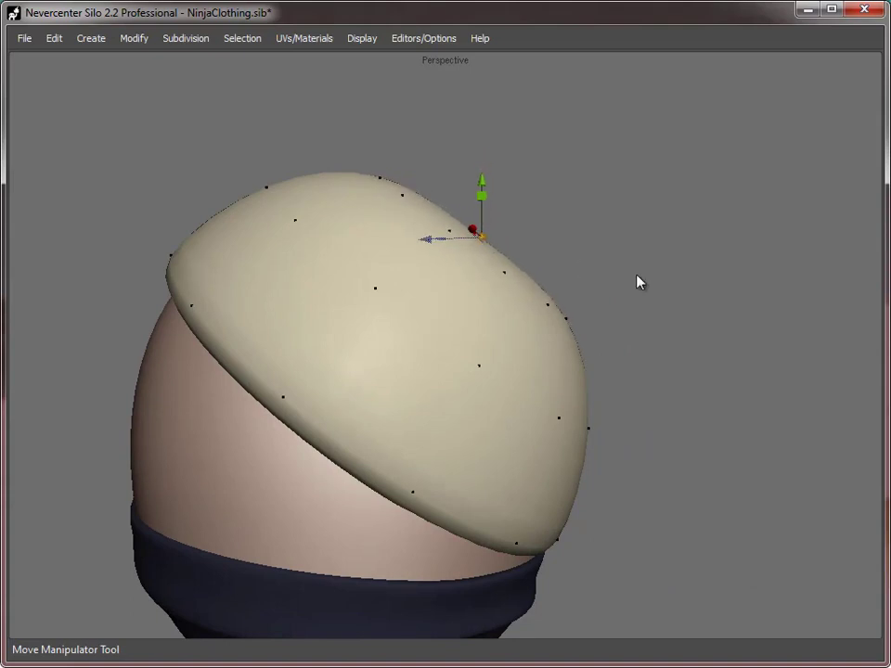
- Inspect the cap's edge flow and smoothed shape from behind and the side
middle_click_drag(637, 276, 531, 333)
key("s")
middle_click_drag(510, 389, 442, 358)
key("w")
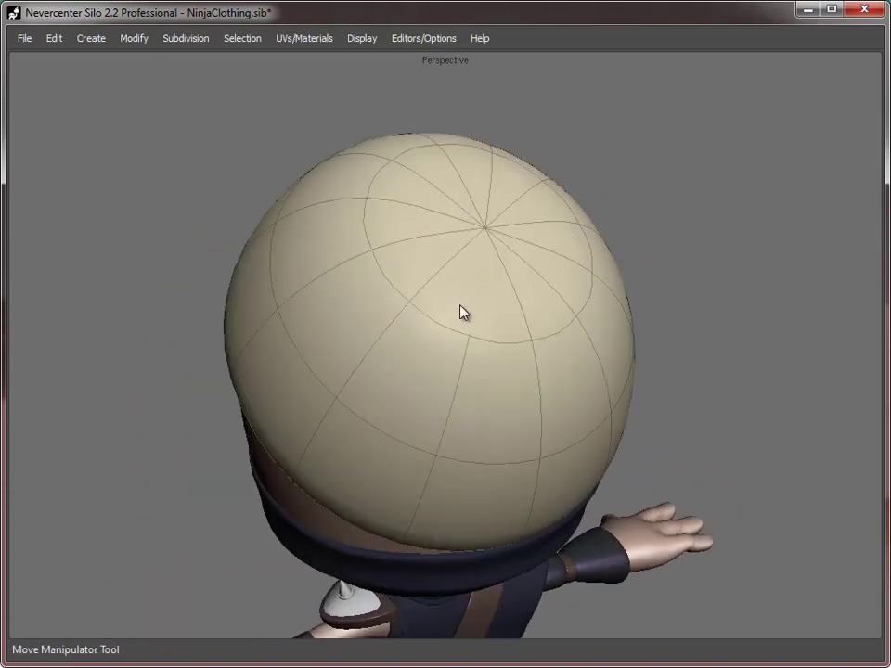
key("f")
middle_click_drag(699, 302, 690, 327)
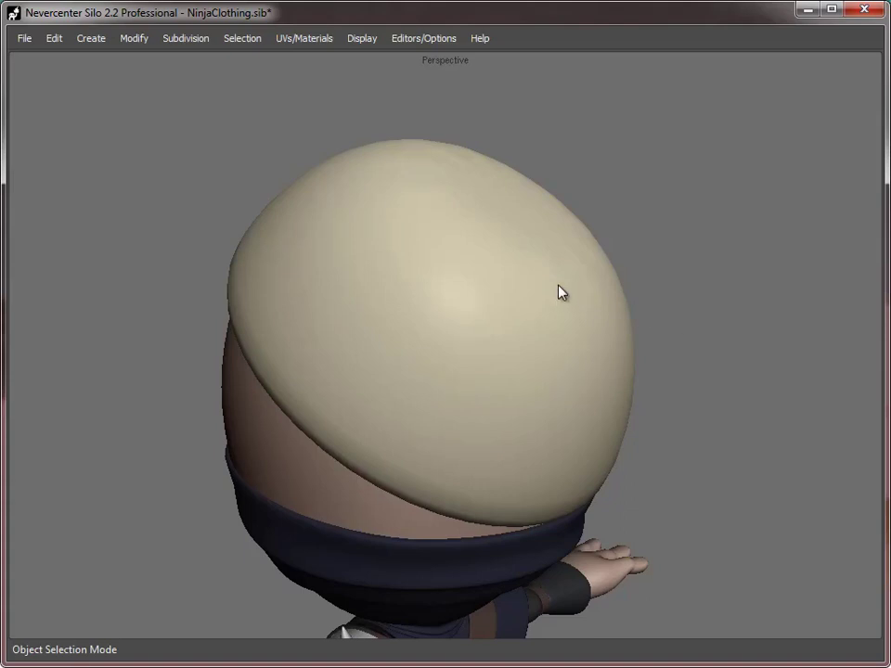
- Split an edge loop over the back of the cap to add extra lengthwise edges below the crown
middle_click_drag(564, 269, 548, 334)
left_click(548, 334)
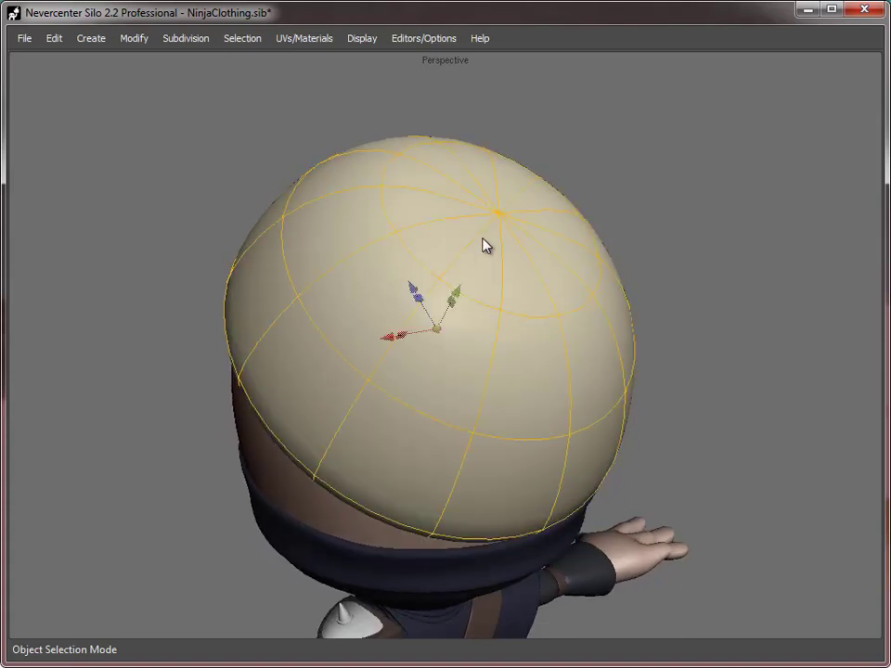
middle_click_drag(493, 220, 413, 245)
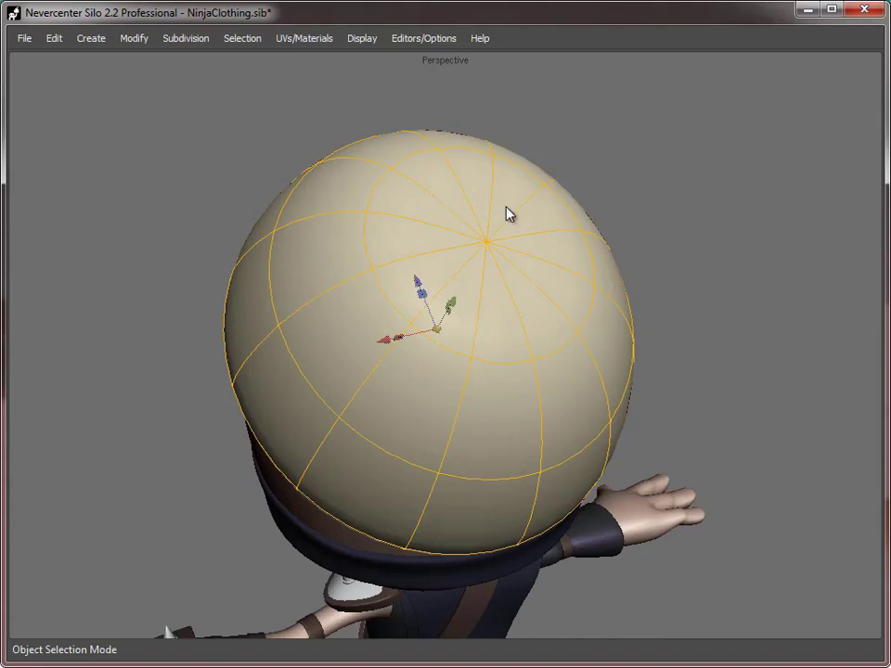
middle_click_drag(526, 303, 510, 264)
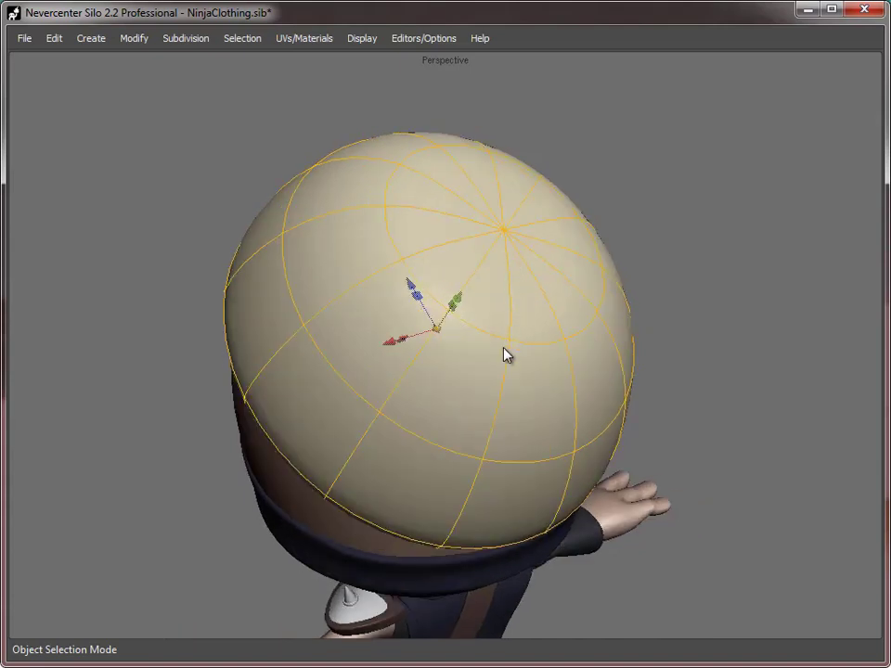
middle_click_drag(504, 348, 511, 338)
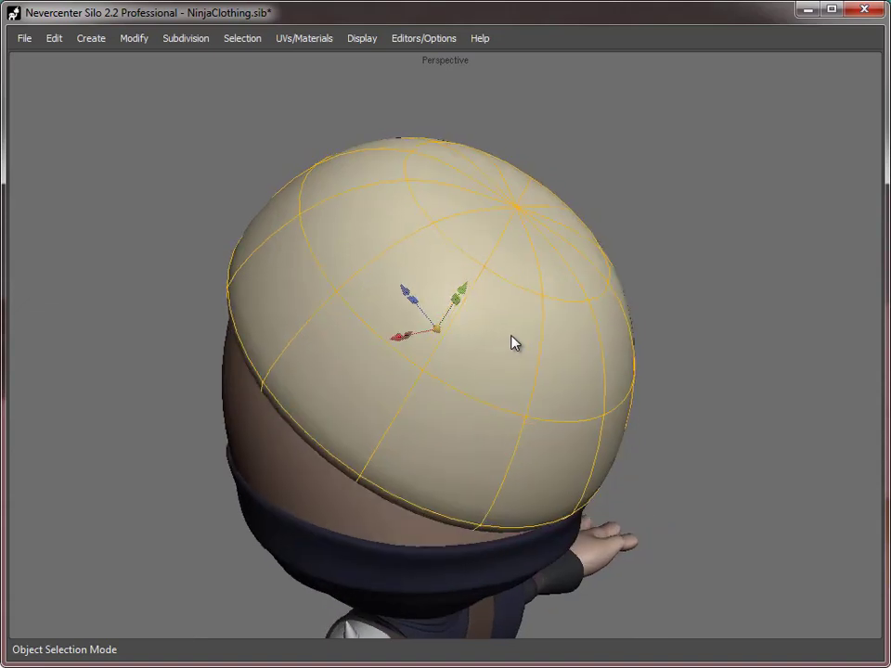
key("s")
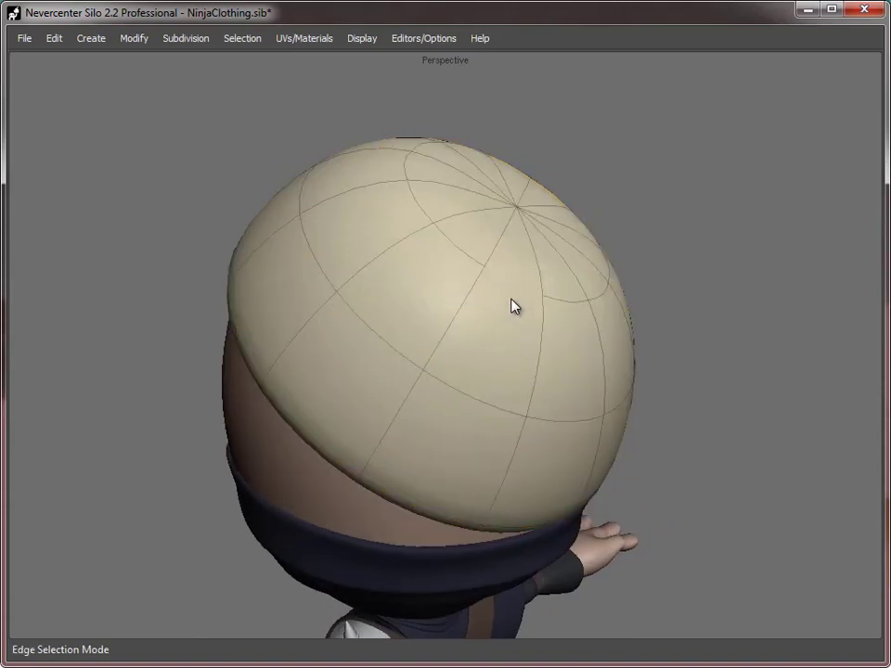
key("shift+x")
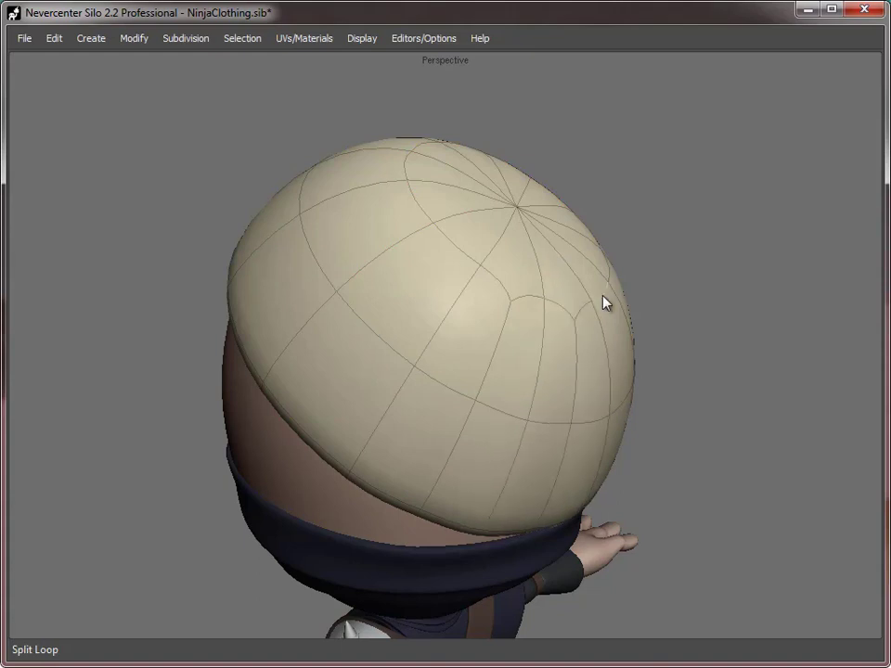
middle_click_drag(603, 303, 591, 390)
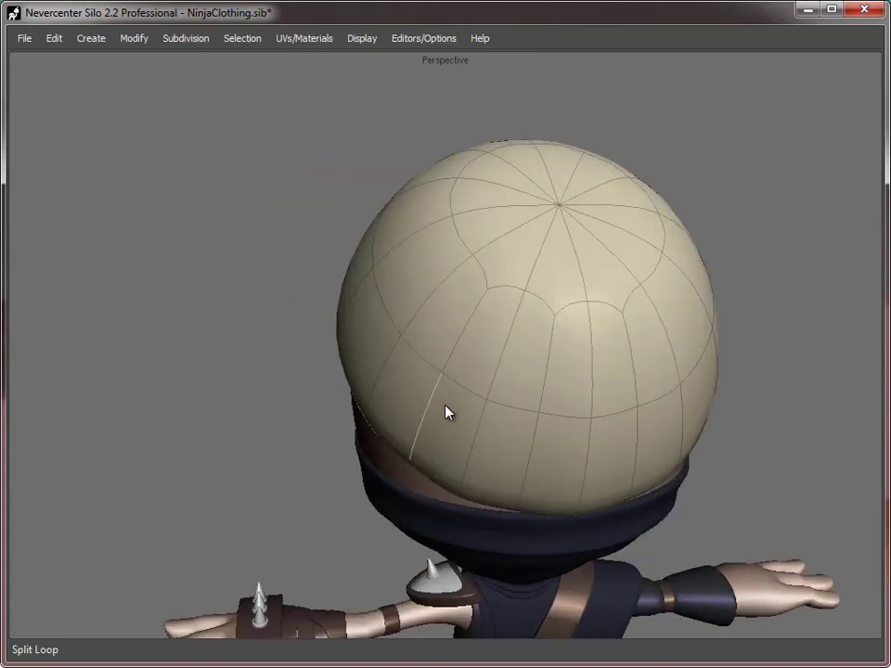
- Select the three adjoining faces between the cap's pole and the newly split edges and triangulate them
key("w")
key("f")
key("d")
left_click(513, 274)
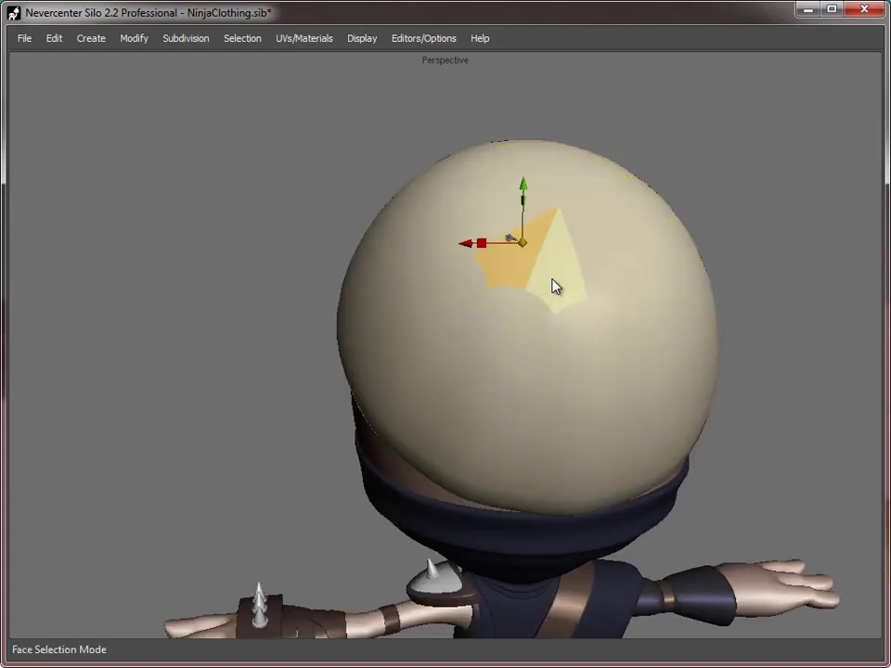
left_click(552, 279, "shift")
left_click(594, 280, "shift")
left_click(186, 37)
mouse_move(133, 38)
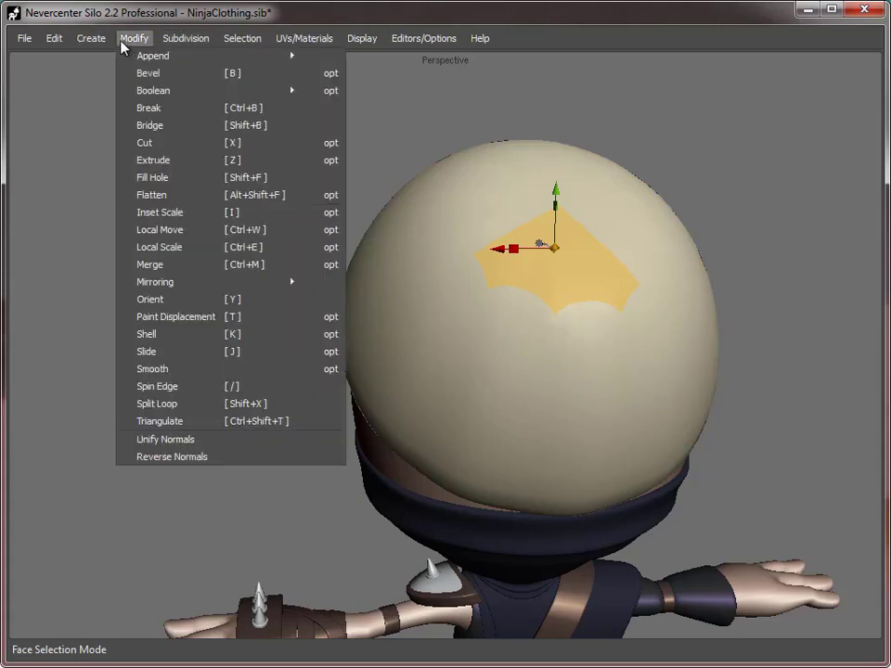
left_click(177, 420)
middle_click_drag(541, 386, 472, 395, "alt")
right_click_drag(472, 396, 513, 386, "alt")
- Unify the normals of the whole cap object
key("s")
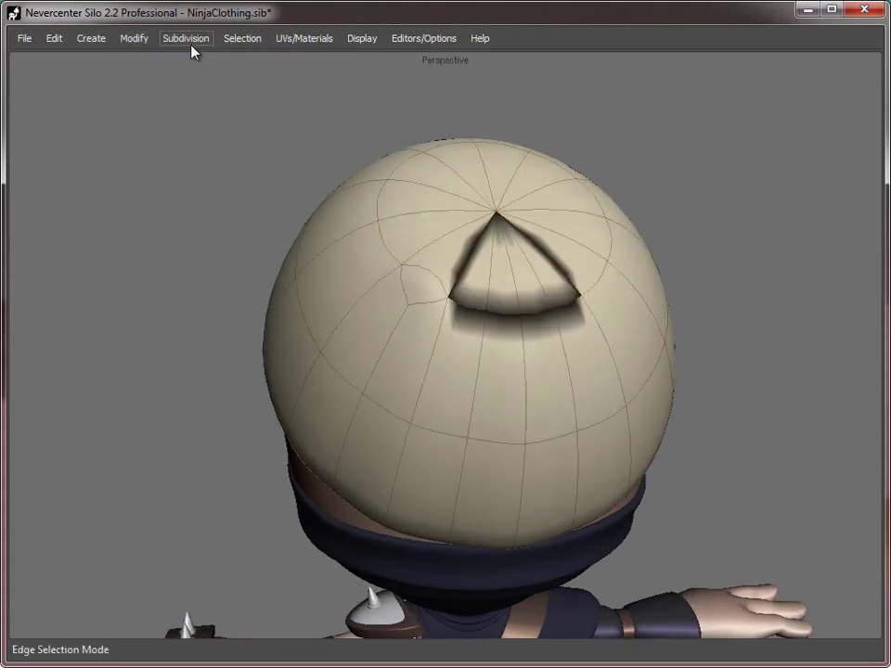
left_click(134, 38)
left_click(171, 442)
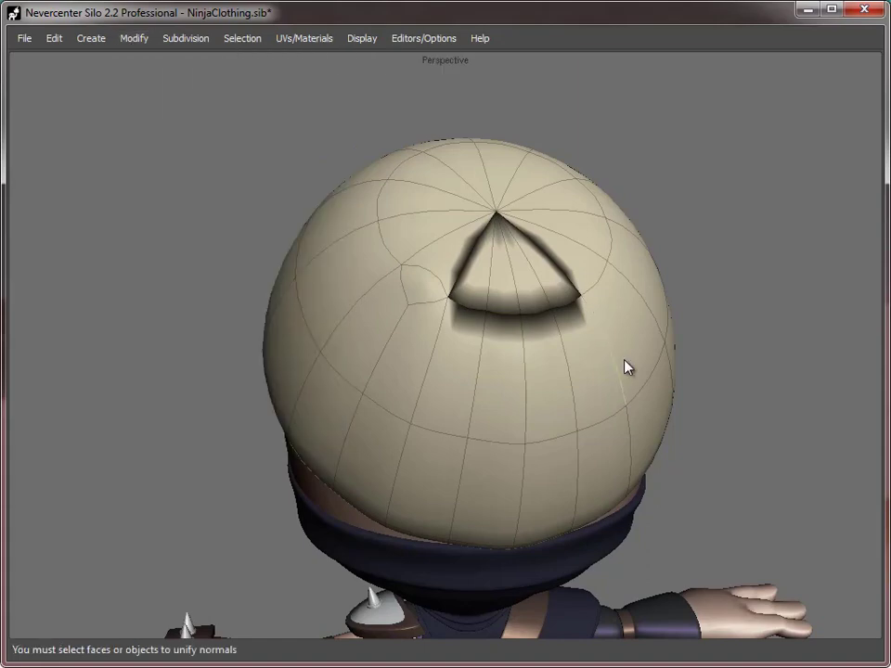
key("f")
left_click(133, 38)
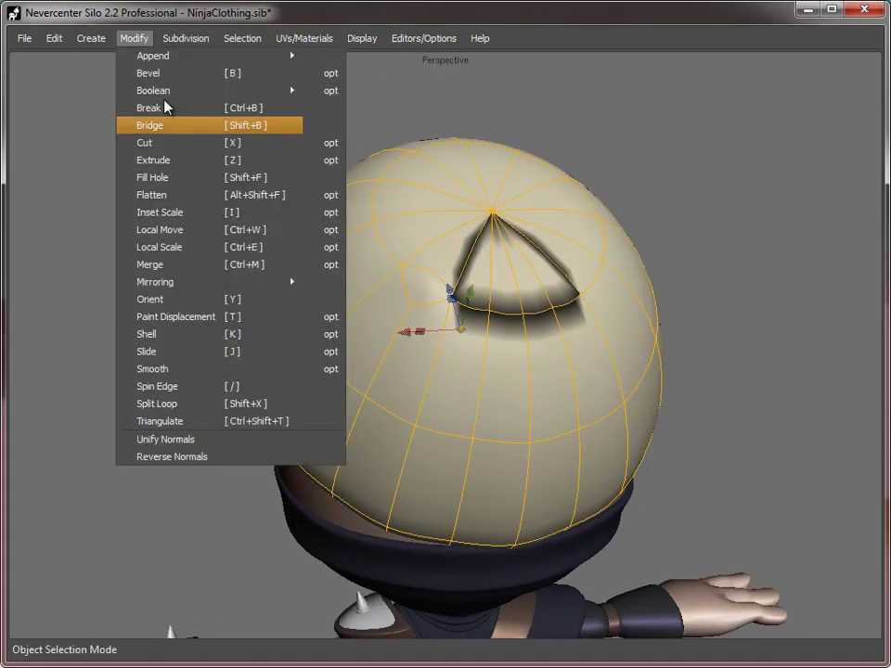
left_click(197, 442)
scroll(526, 402, "up", 1)
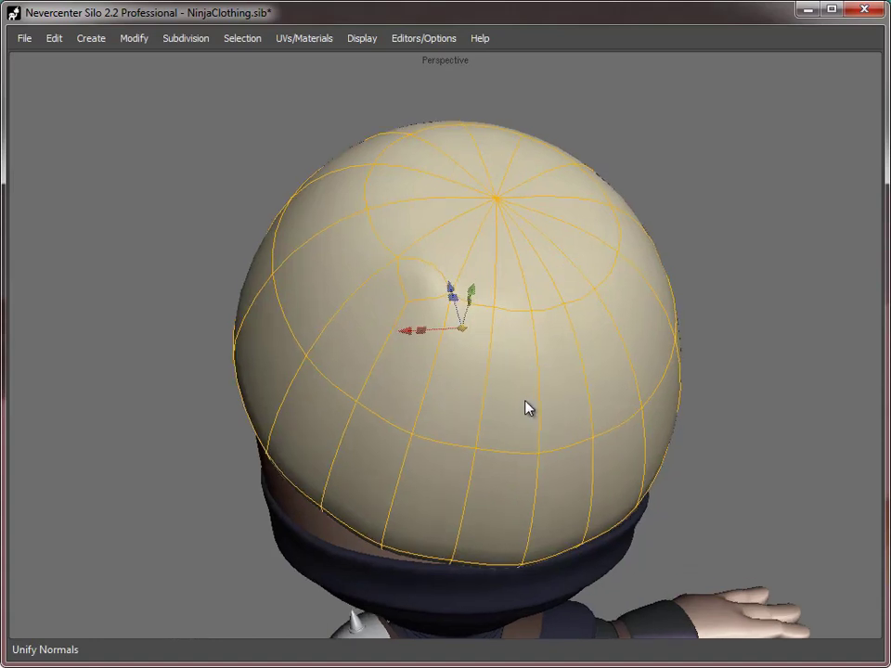
- Spin the misdirected edge beside the cap's pole so it runs up to the pole
key("s")
left_click(430, 270)
key("alt+e")
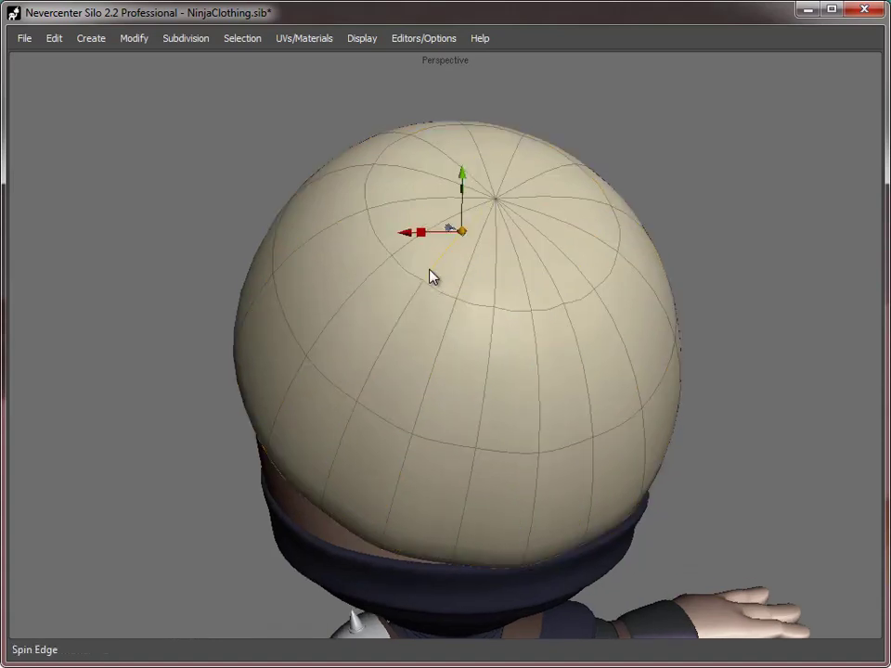
- Select alternate vertices along the ring behind the cap's pole and sink them into the surface to start folds
key("a")
left_click(418, 283)
left_click(495, 315, "shift")
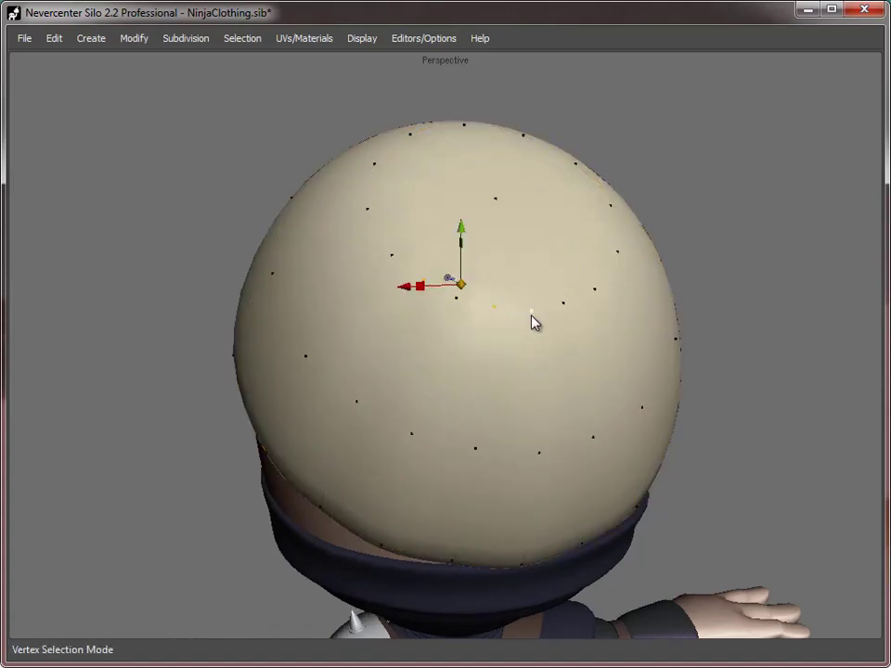
middle_click_drag(555, 318, 484, 305)
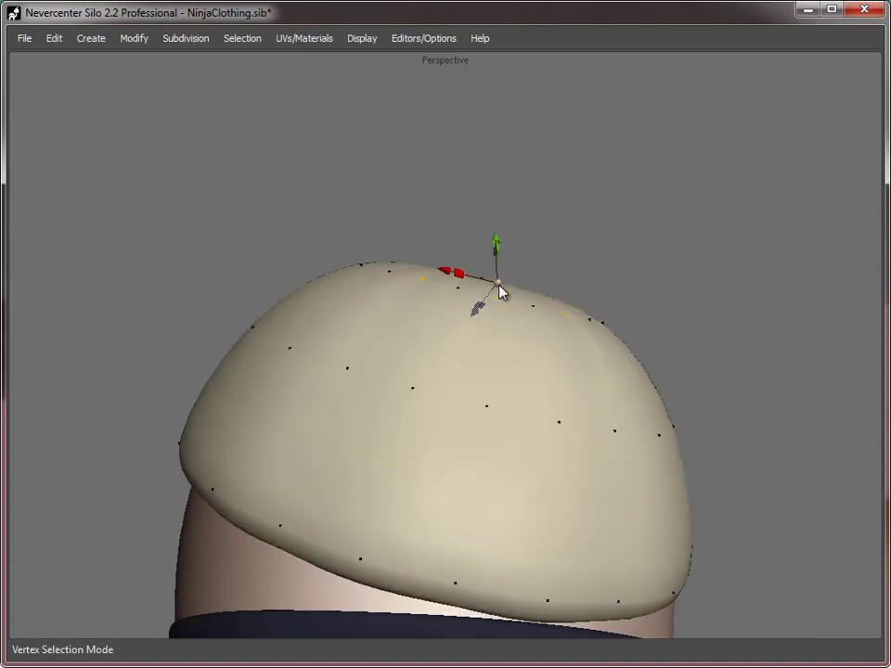
left_click_drag(499, 304, 495, 327)
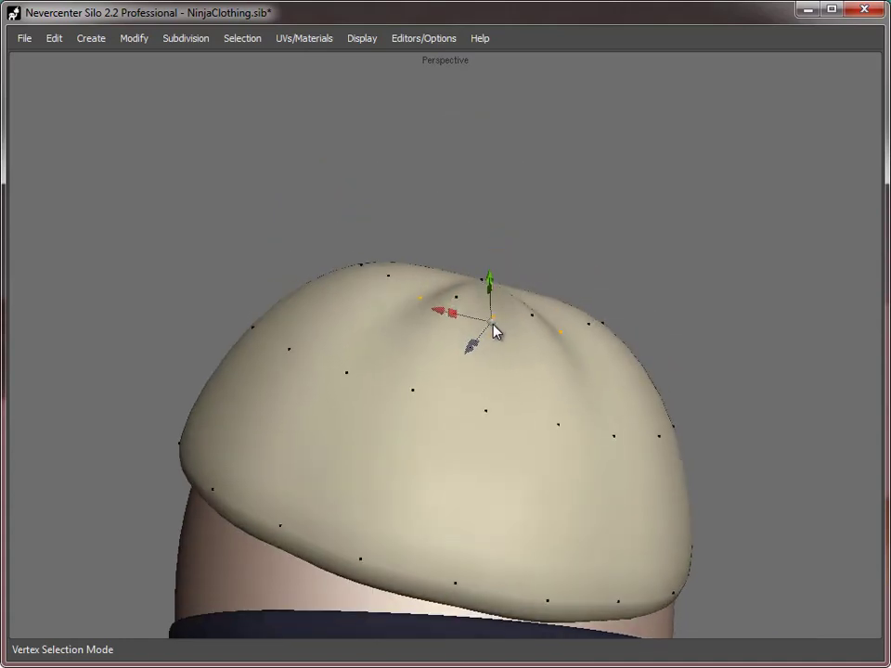
- Select alternate vertices in the next row down the back of the cap and move them inward to extend the folds
left_click(348, 390)
left_click(490, 430, "shift")
left_click(589, 445, "shift")
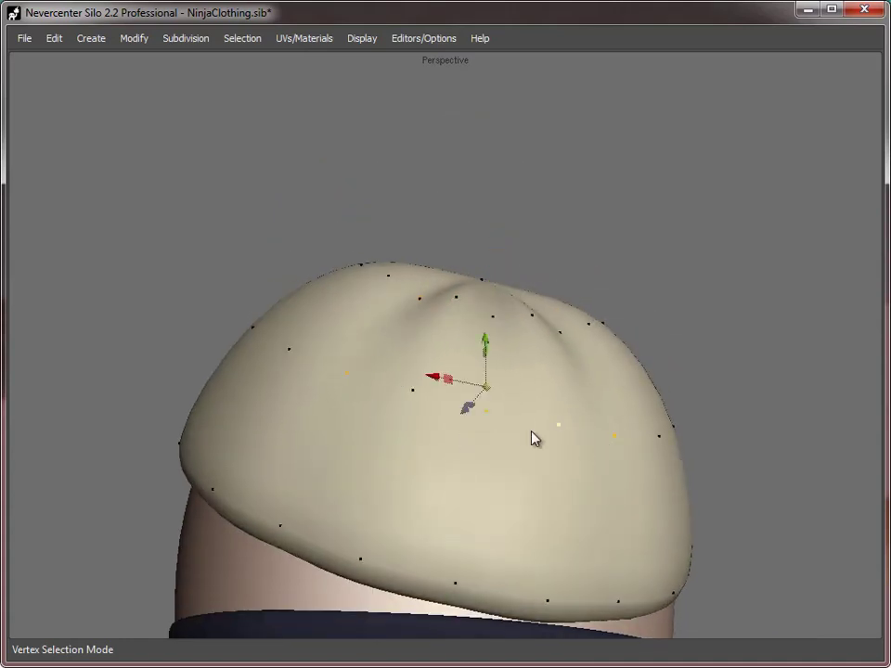
middle_click_drag(533, 435, 485, 436)
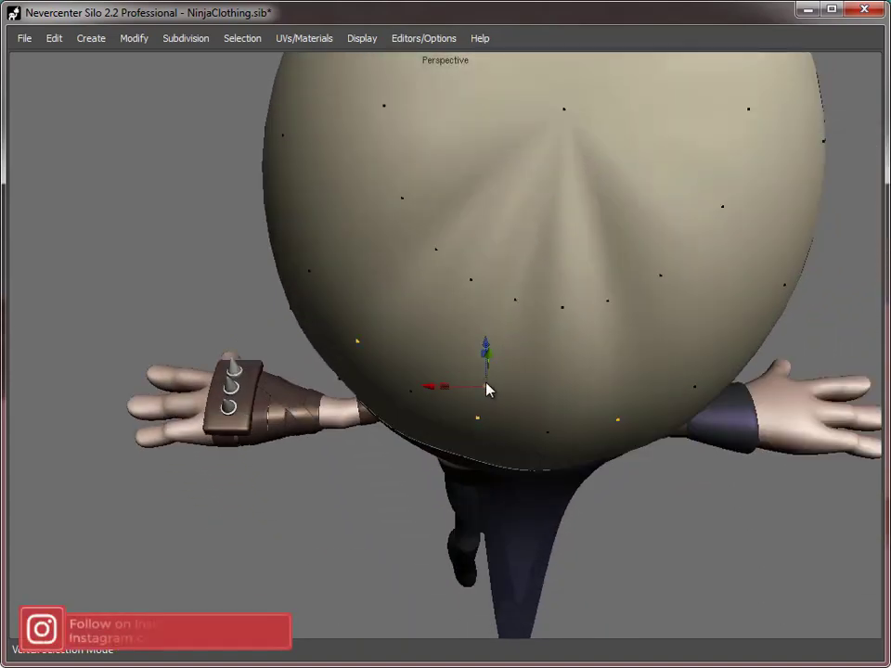
left_click_drag(493, 365, 498, 353)
middle_click_drag(499, 357, 557, 455)
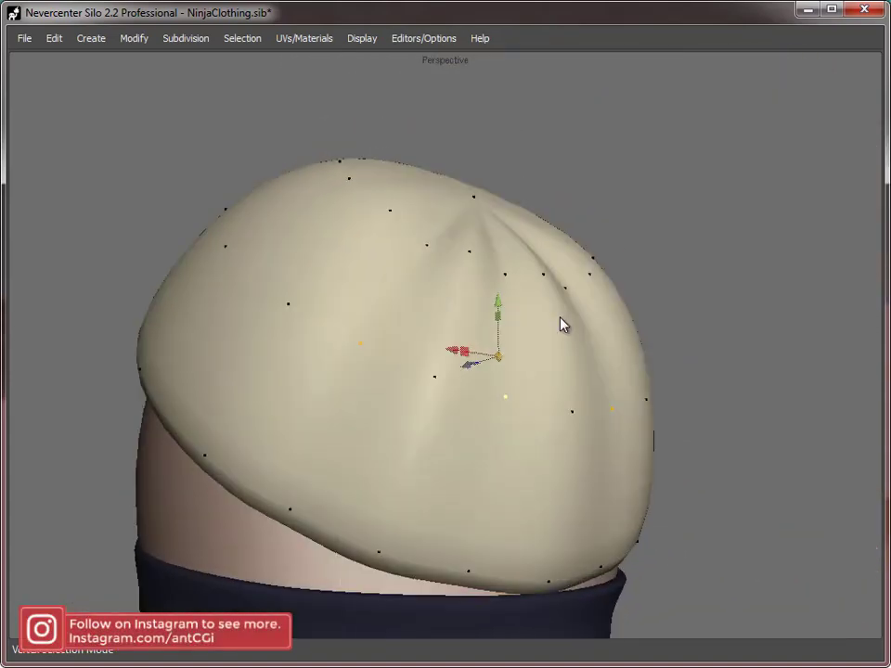
key("f")
left_click(721, 215)
scroll(697, 391, "down", 3)
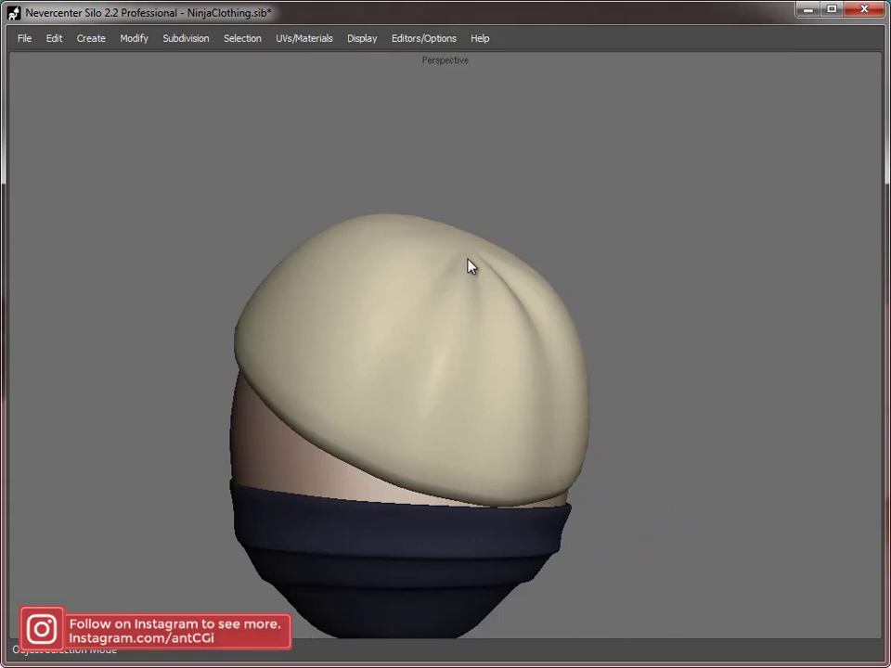
- Extrude a face on the side of the cap's front rim and pull it outward into a protruding tuft
middle_click_drag(487, 338, 423, 284)
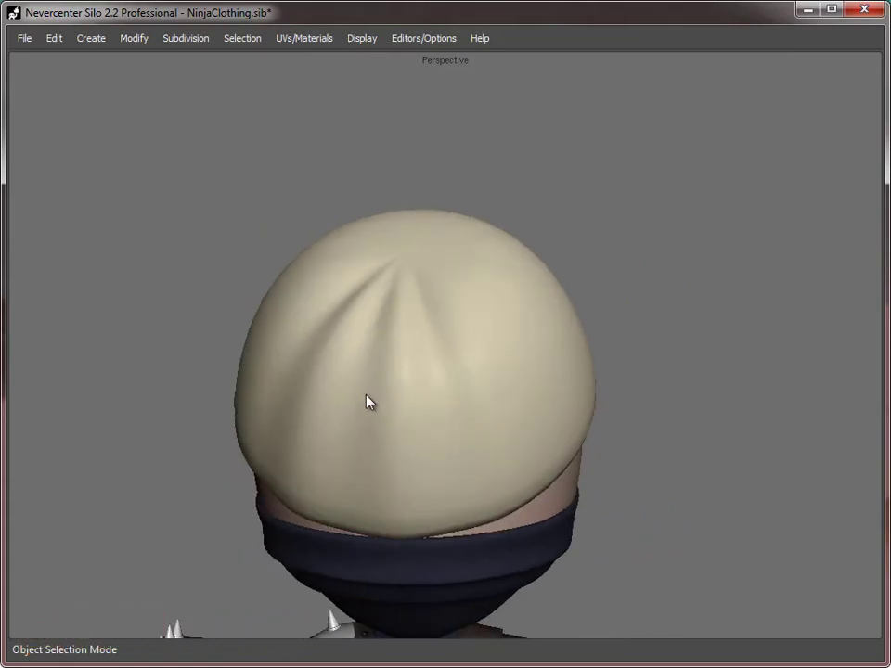
middle_click_drag(367, 401, 473, 384)
left_click(473, 384)
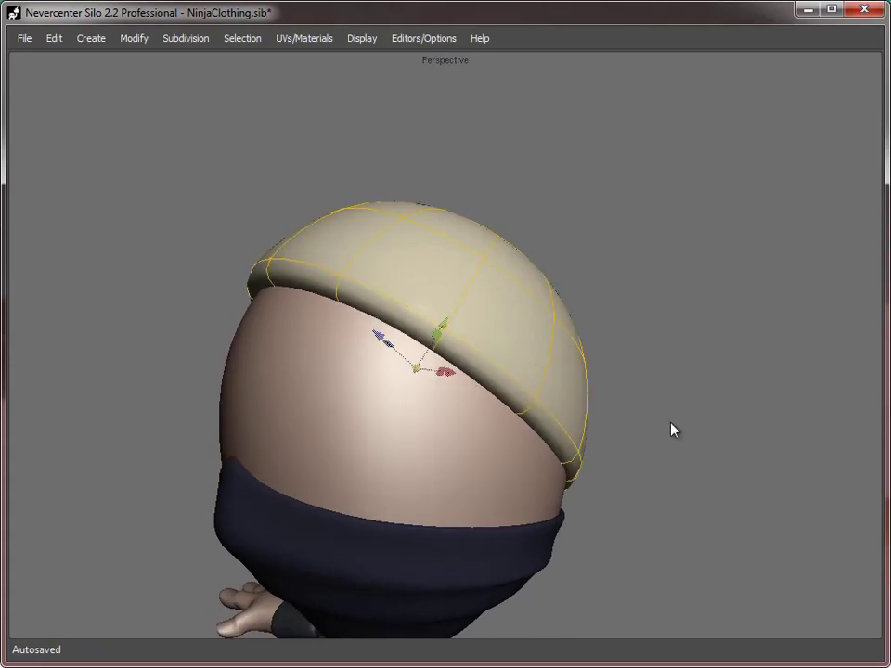
middle_click_drag(671, 423, 679, 430)
key("d")
left_click(499, 335)
key("z")
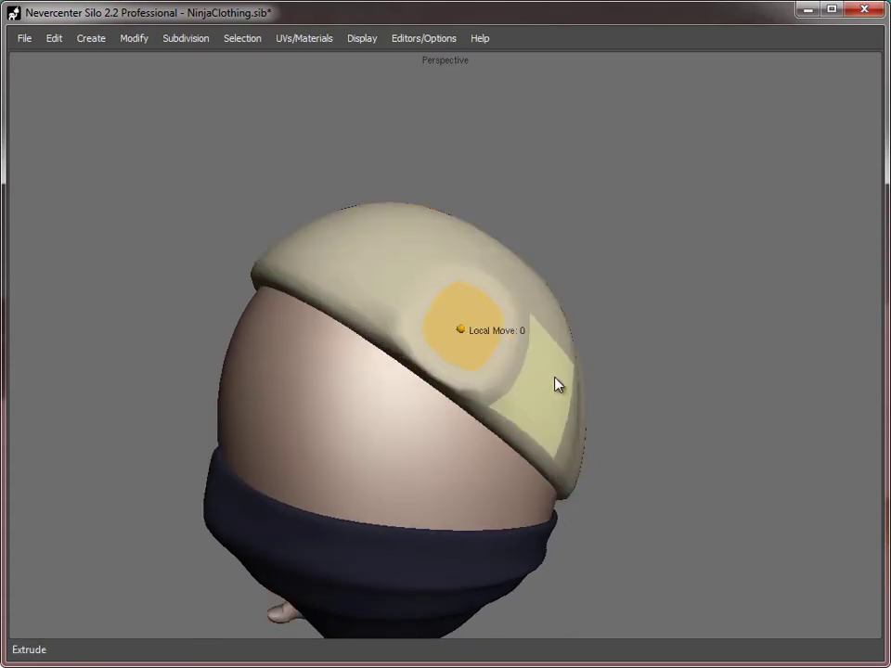
middle_click_drag(558, 385, 448, 364)
key("w")
left_click_drag(460, 337, 364, 339)
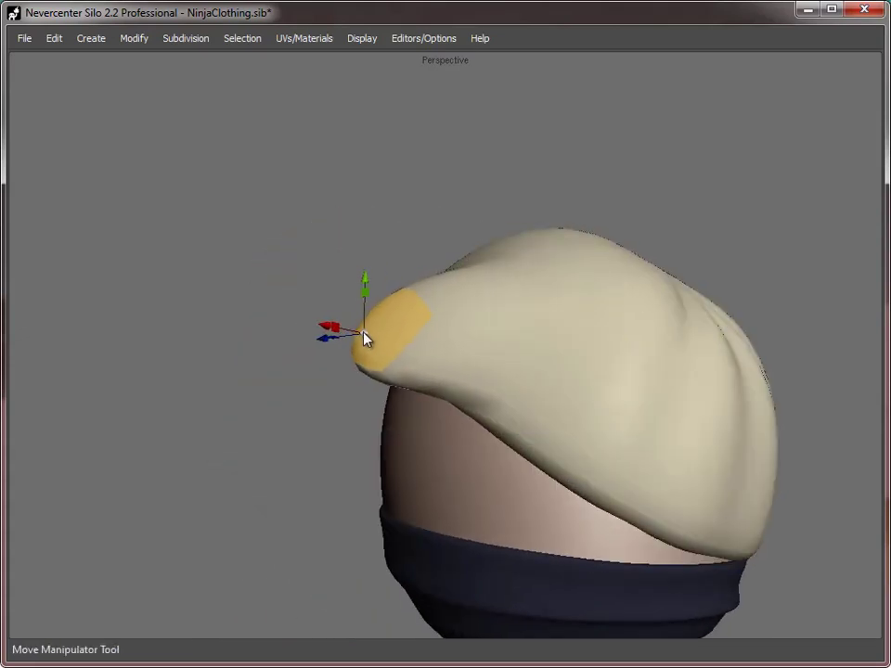
- Rotate the tuft's end face, scale it down to narrow the tip, and move it lower
key("e")
middle_click_drag(406, 426, 308, 366)
left_click_drag(308, 366, 58, 329)
key("r")
middle_click_drag(200, 388, 364, 390)
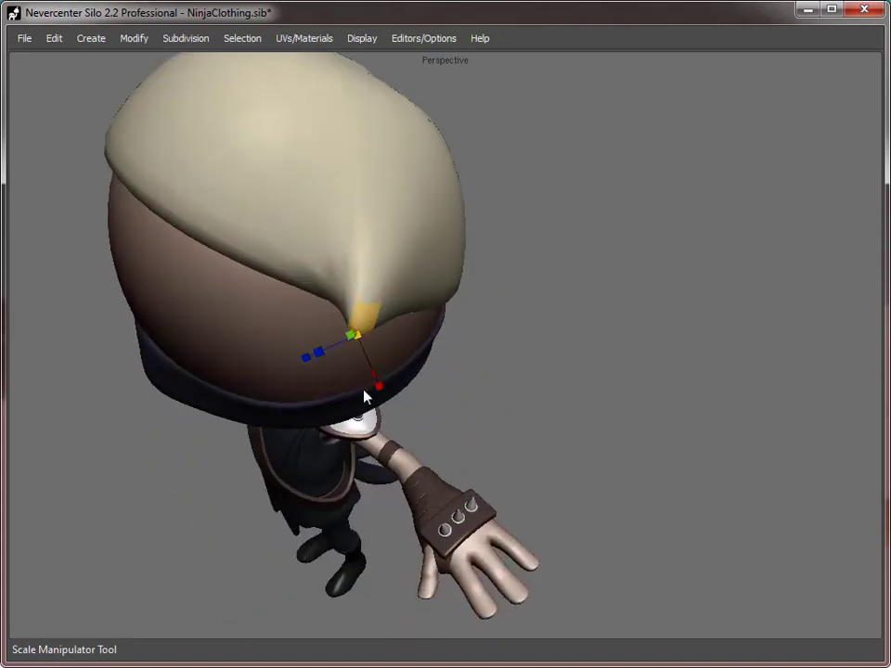
key("w")
left_click_drag(360, 343, 358, 386)
- Select the edge loop around the middle of the tuft, scale it down and rotate it to follow the curve
key("s")
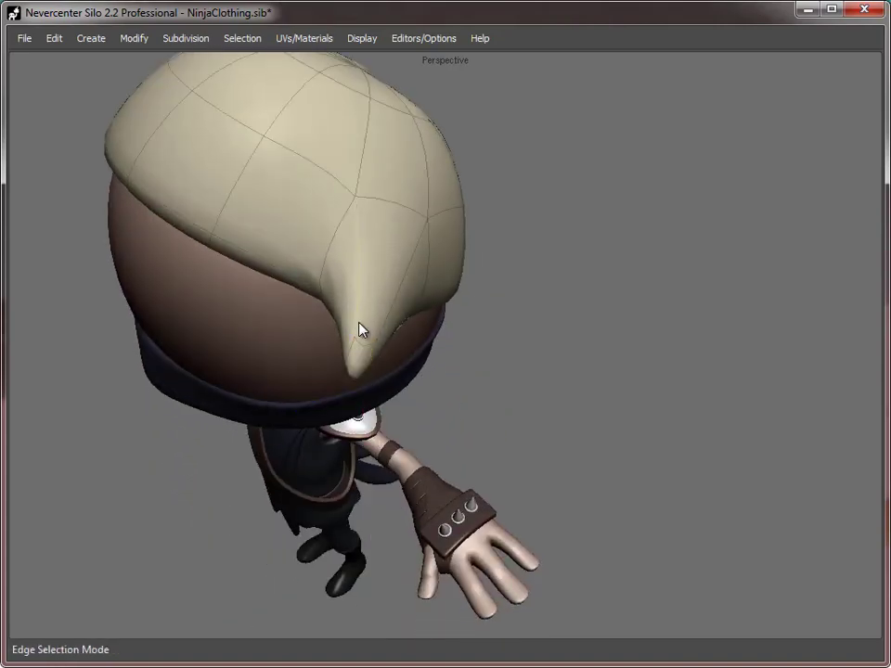
double_click(376, 309)
middle_click_drag(292, 304, 535, 390)
key("e")
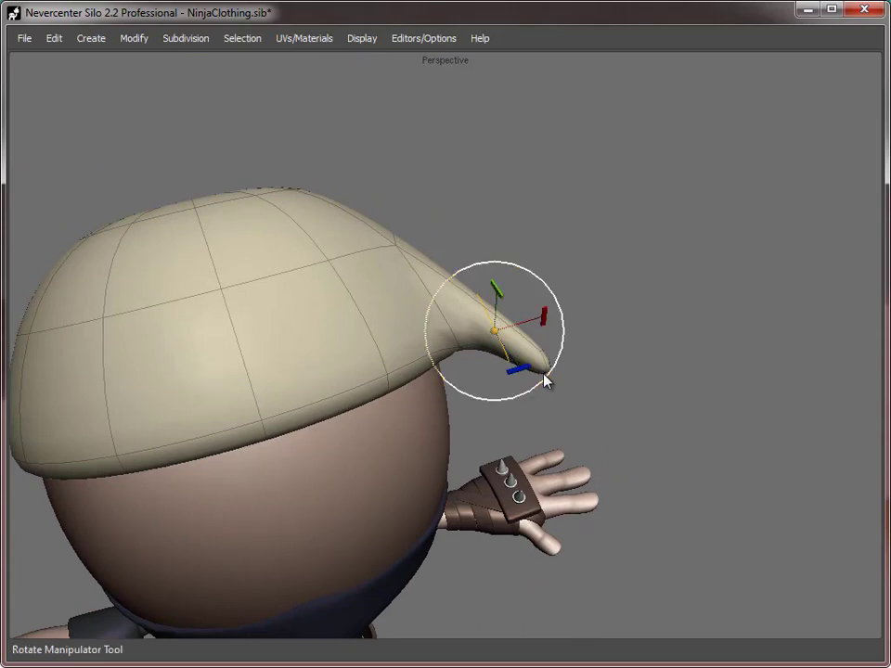
left_click_drag(544, 374, 504, 389)
key("r")
left_click_drag(495, 332, 416, 331)
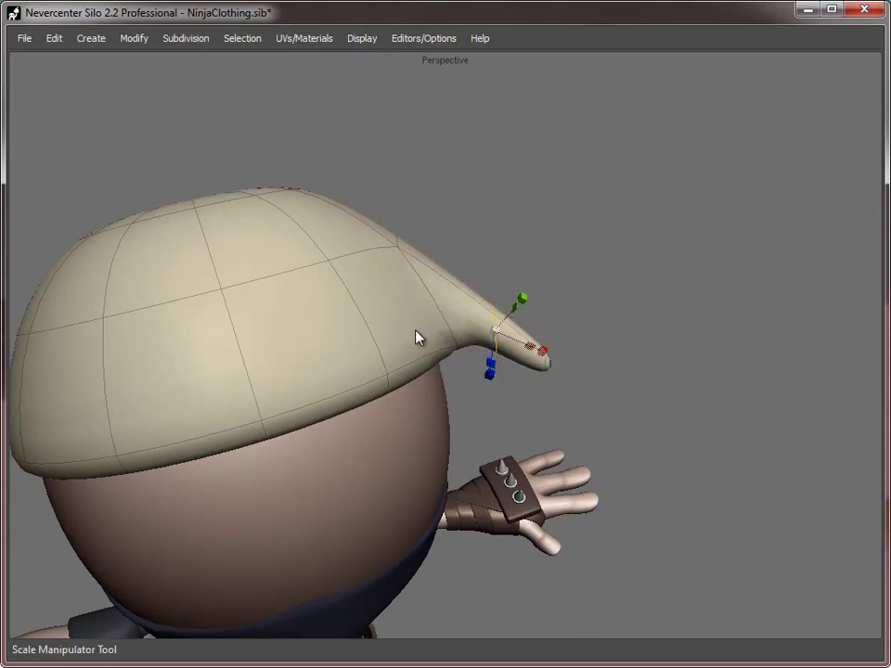
key("e")
left_click_drag(551, 384, 506, 318)
- Select the vertices at the tuft's end and scale them together into a sharp point
key("w")
key("a")
left_click_drag(587, 390, 523, 329)
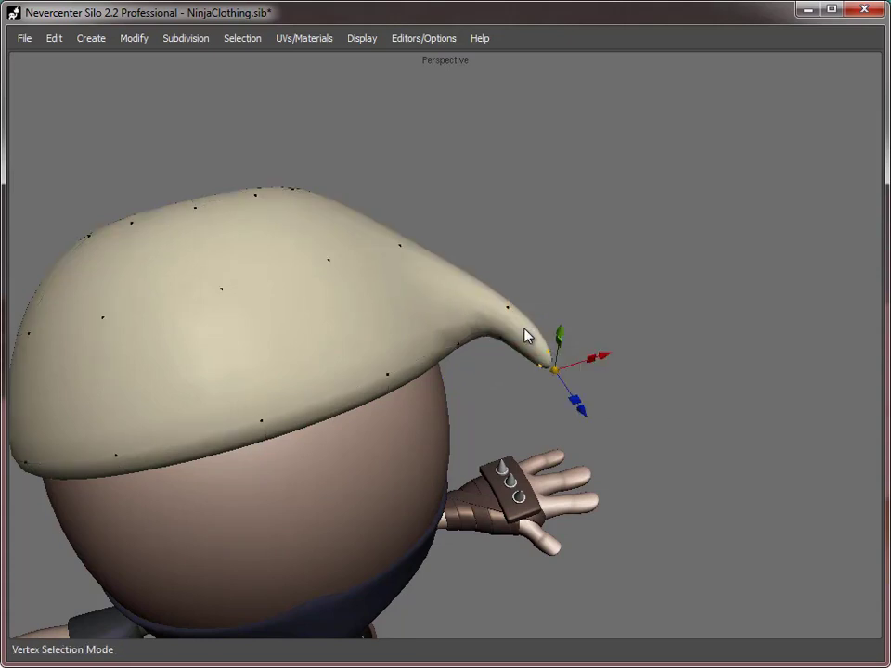
key("r")
left_click_drag(556, 371, 13, 321)
- Examine the cap's pointed tuft and rear folds on the full character from the front, side and back
left_click_drag(620, 348, 626, 395, "alt")
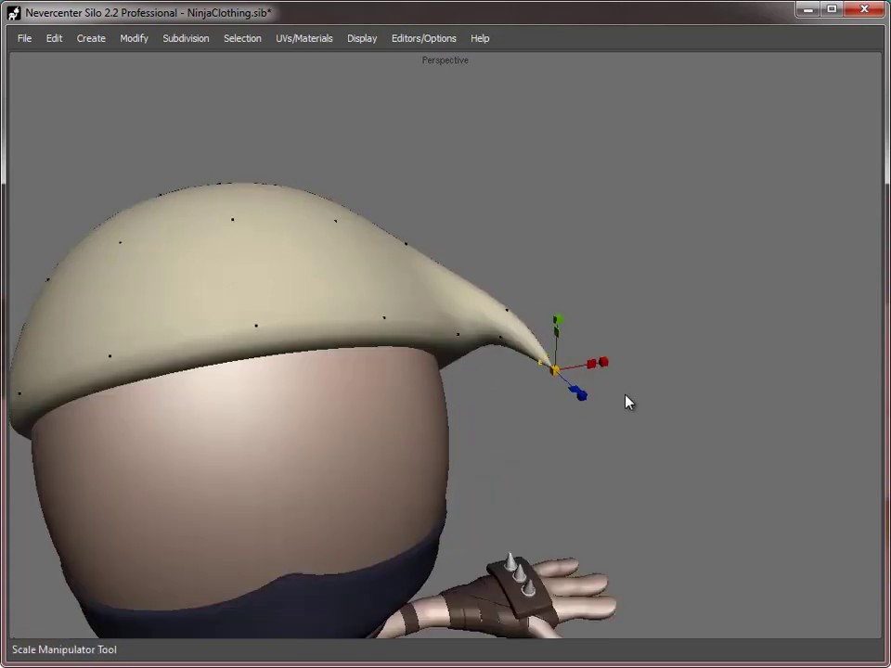
right_click_drag(627, 401, 466, 381)
middle_click_drag(326, 366, 337, 240)
middle_click_drag(203, 268, 428, 390)
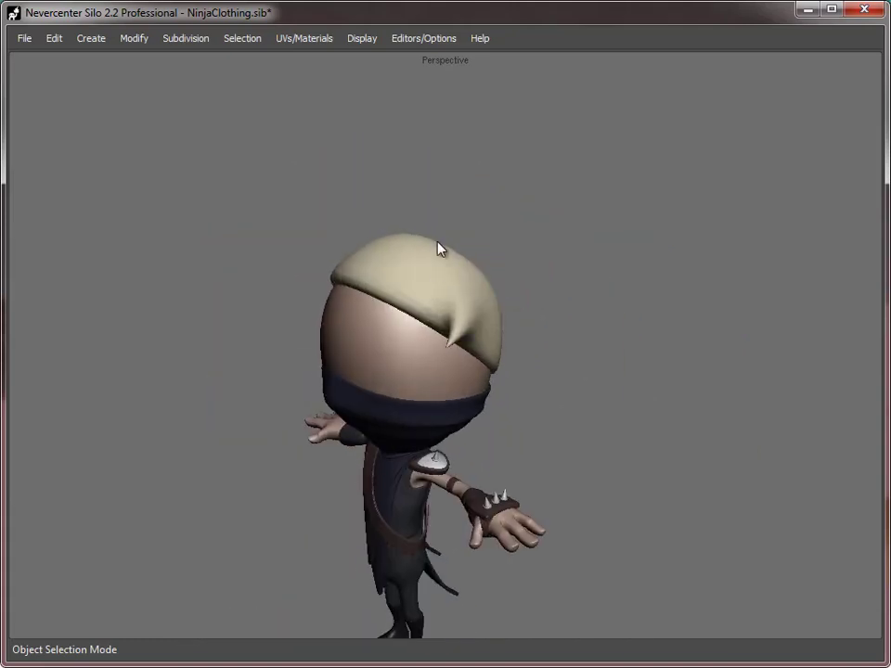
left_click(402, 259)
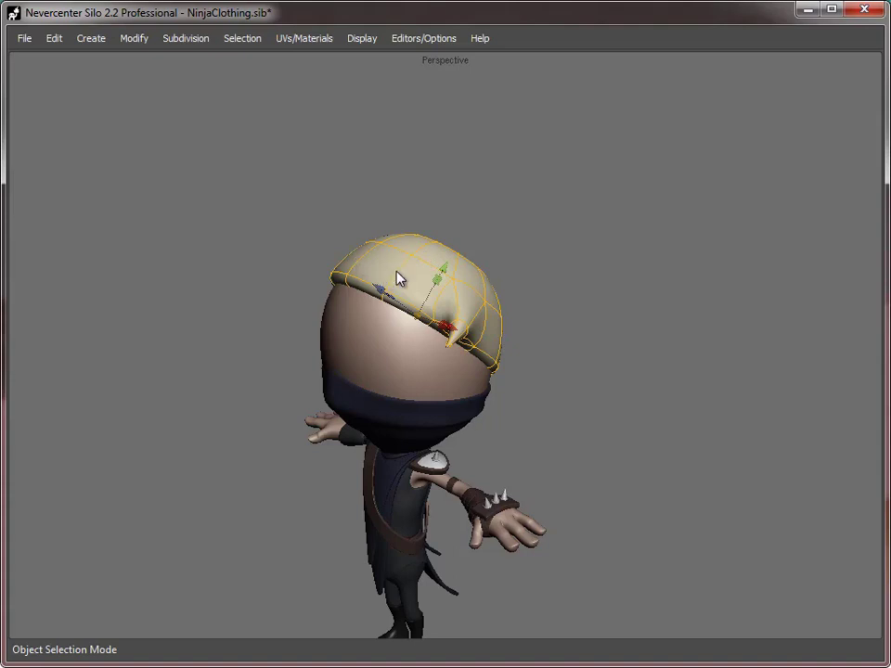
middle_click_drag(488, 352, 404, 359)
key("s")
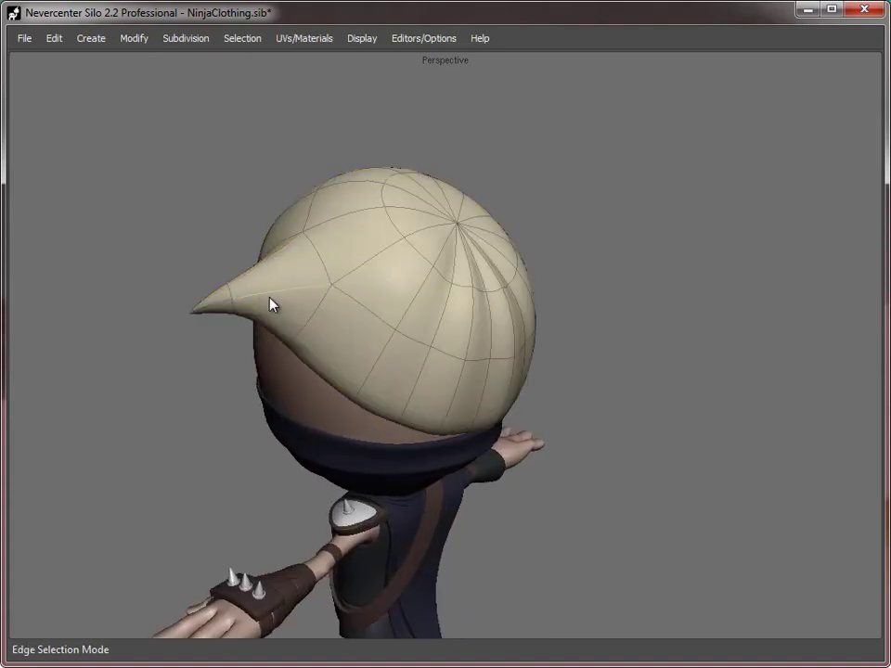
key("d")
left_click(272, 316)
key("f")
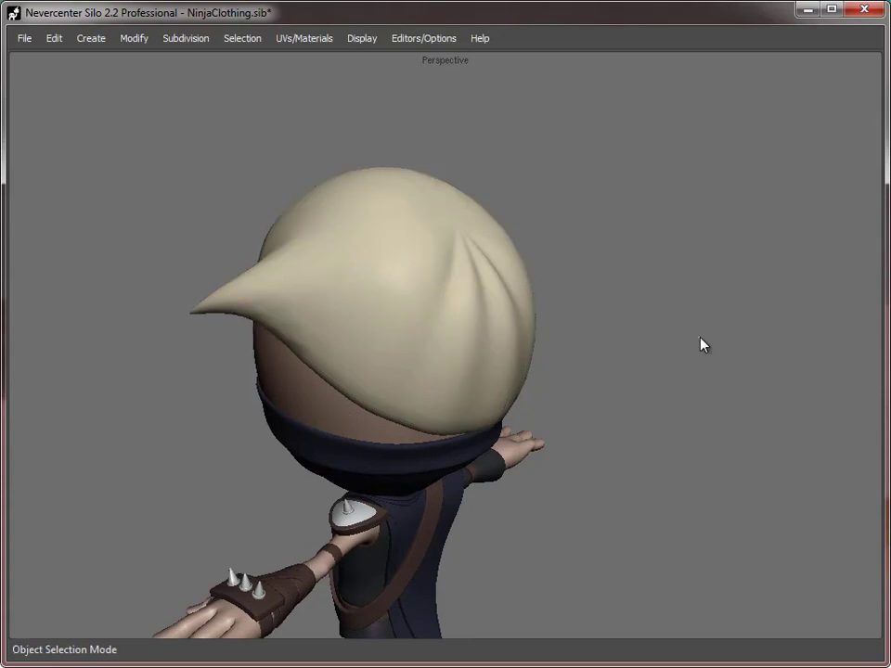
- Examine the cap's fit over the skull from above, the front and the side of the character
middle_click_drag(700, 343, 483, 234)
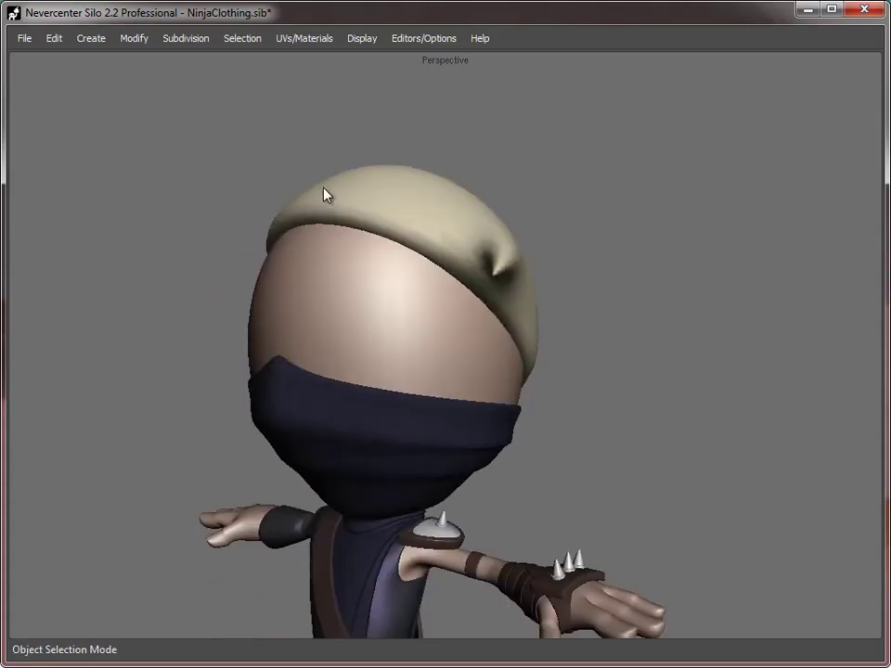
middle_click_drag(195, 376, 721, 384)
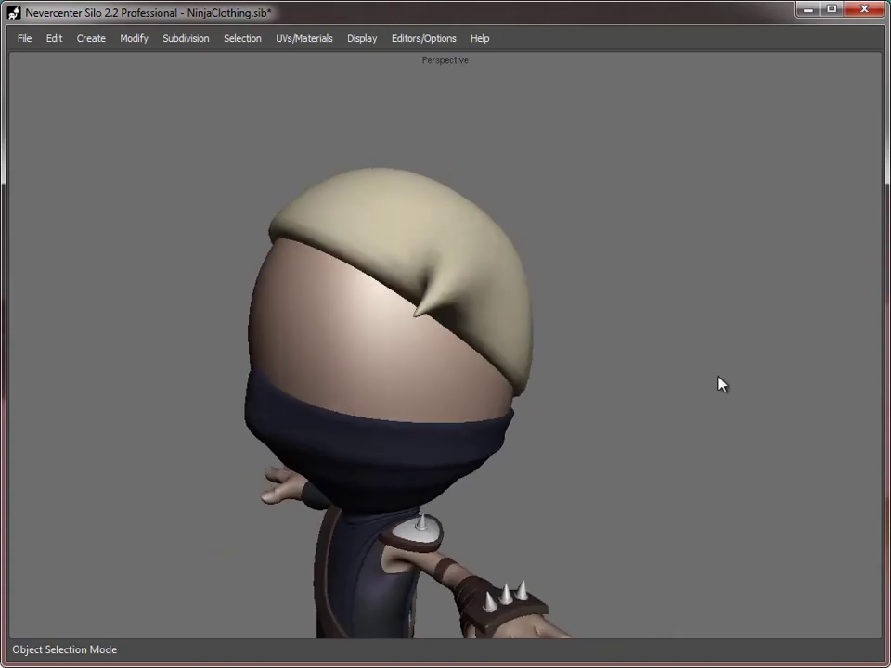
scroll(720, 384, "down", 5)
middle_click_drag(609, 352, 520, 338)
right_click_drag(519, 337, 561, 383, "alt")
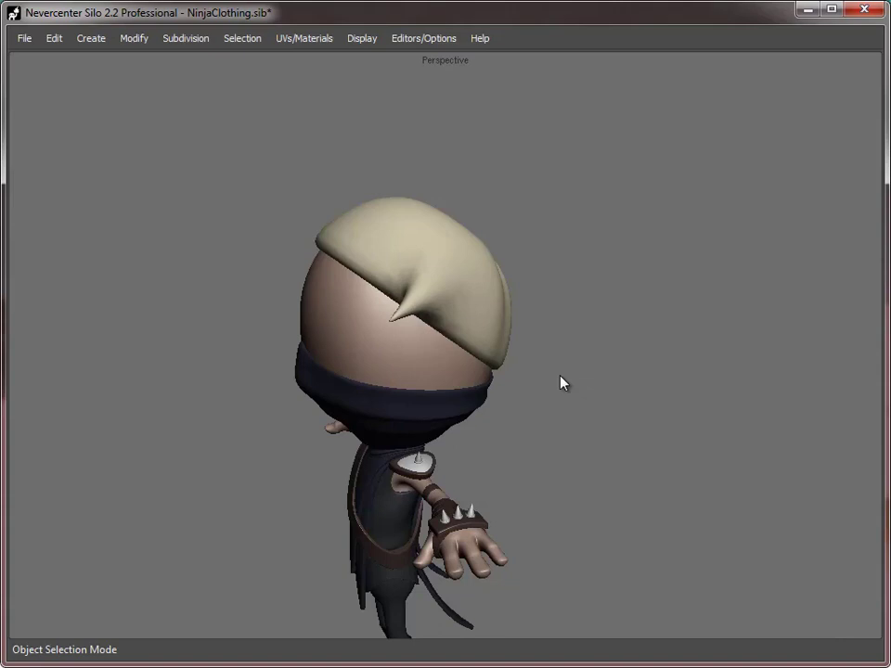
middle_click_drag(387, 297, 391, 326, "alt")
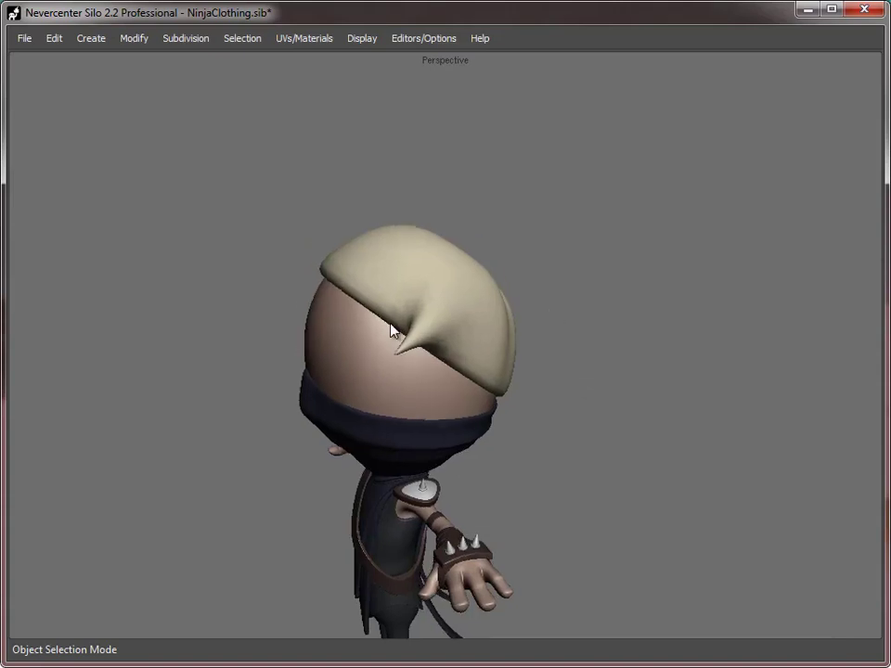
right_click_drag(391, 327, 422, 321, "alt")
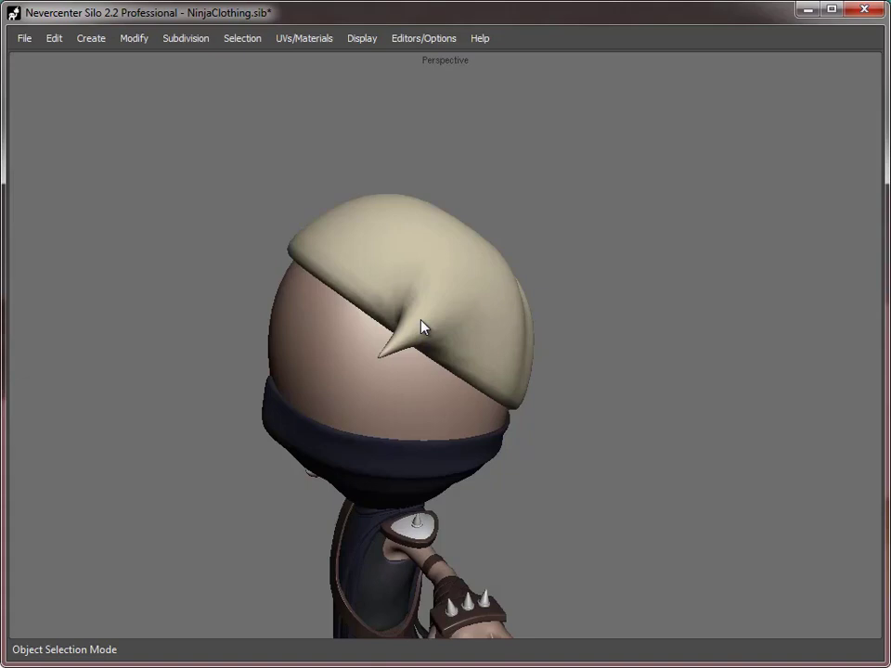
- Select the cap and examine the edge flow around its tuft and rear folds from several angles, then clear the selection
left_click(410, 232)
mouse_move(409, 232)
middle_mouse_down()
mouse_move(583, 357)
mouse_move(518, 369)
mouse_move(311, 277)
middle_mouse_up()
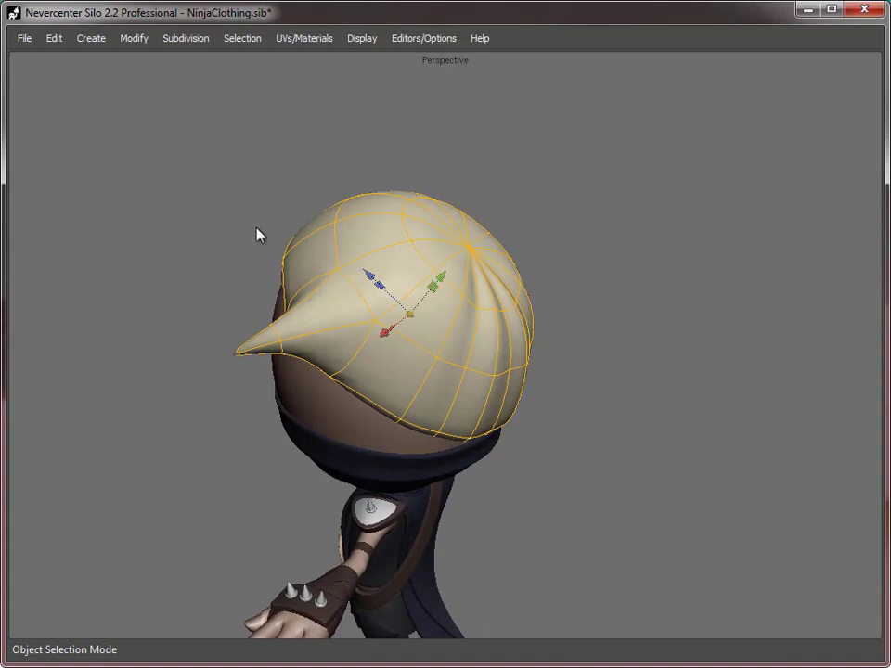
middle_click_drag(259, 235, 334, 253)
middle_click_drag(194, 282, 248, 277)
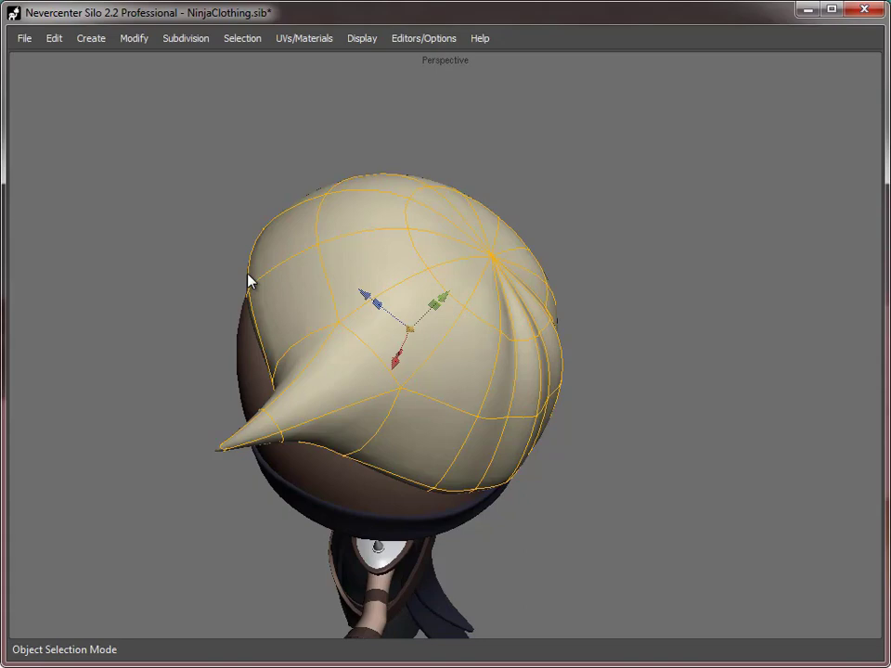
left_click(673, 442)
mouse_move(418, 414)
middle_mouse_down()
mouse_move(488, 415)
mouse_move(324, 420)
mouse_move(279, 392)
mouse_move(301, 348)
mouse_move(351, 420)
mouse_move(411, 428)
middle_mouse_up()
left_click(485, 414)
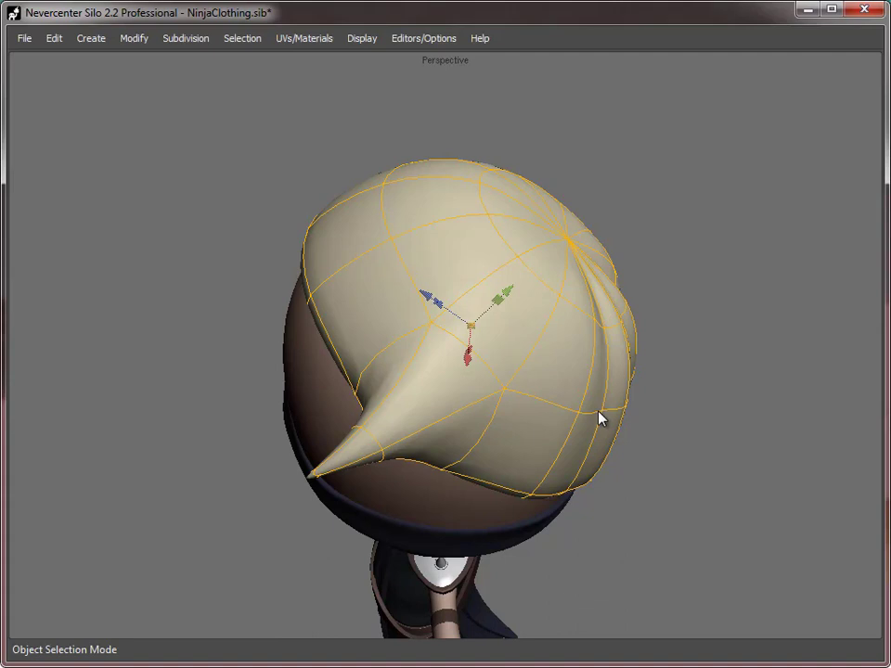
middle_click_drag(393, 431, 317, 371)
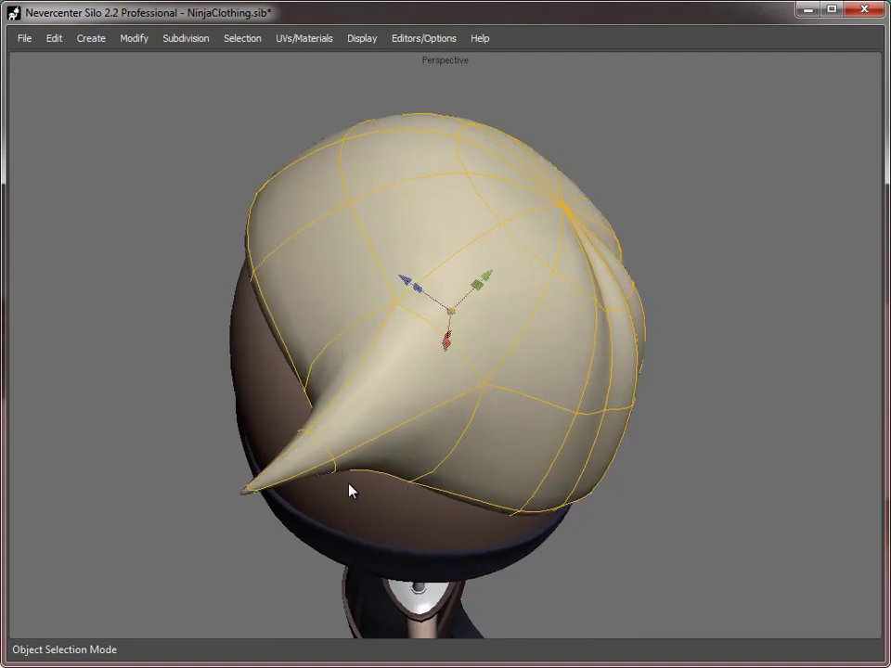
middle_click_drag(364, 444, 383, 399)
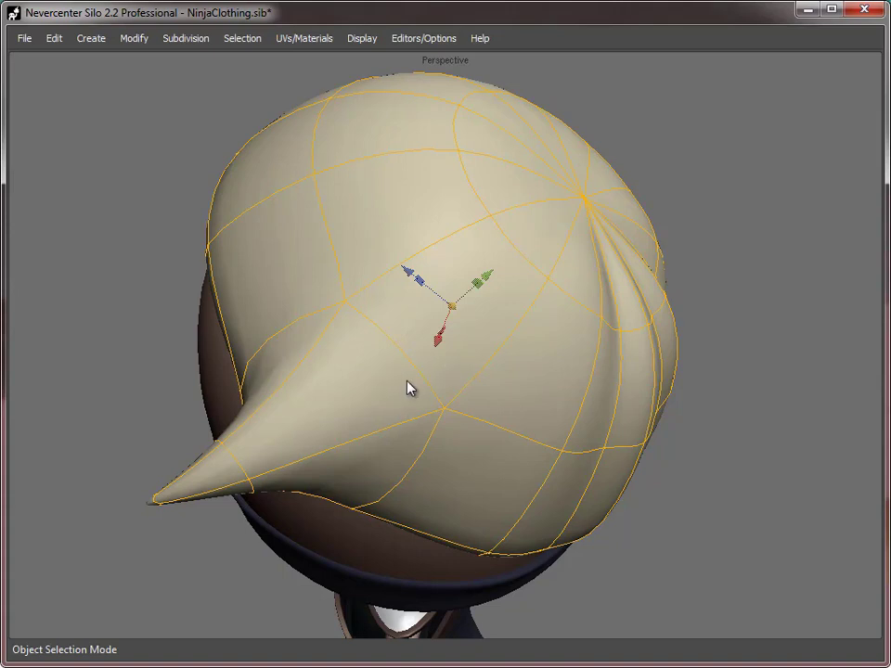
left_click(760, 515)
middle_click_drag(432, 370, 468, 342)
scroll(468, 343, "down", 3)
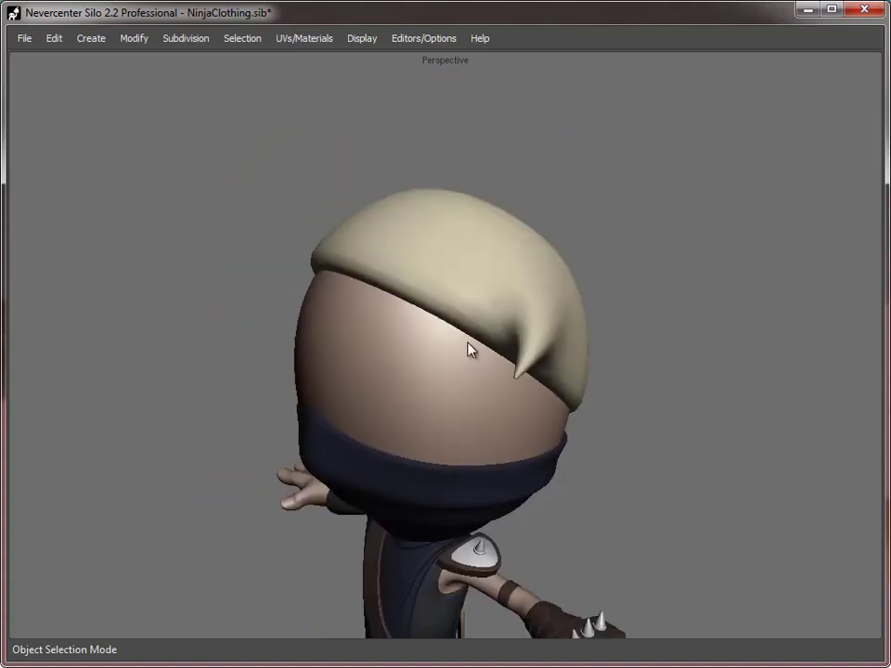
- Delete the whole cap from the character's head
left_click(521, 237)
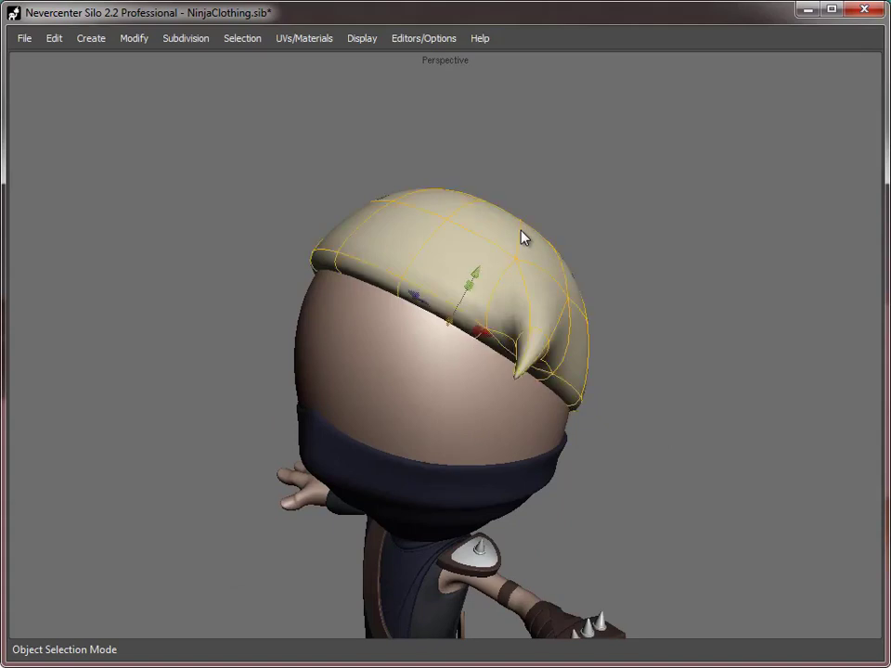
key("Delete")
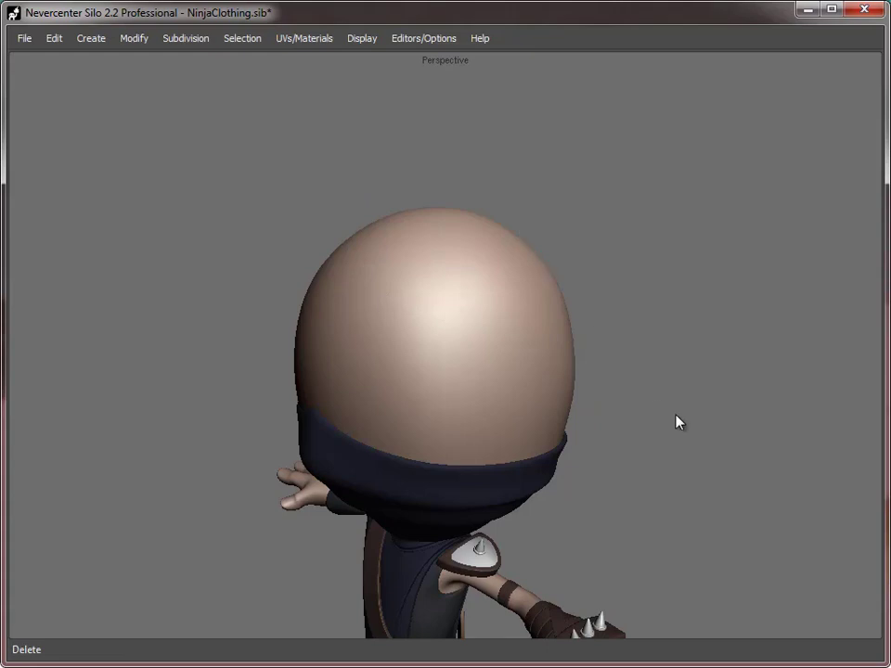
middle_click_drag(677, 421, 601, 340)
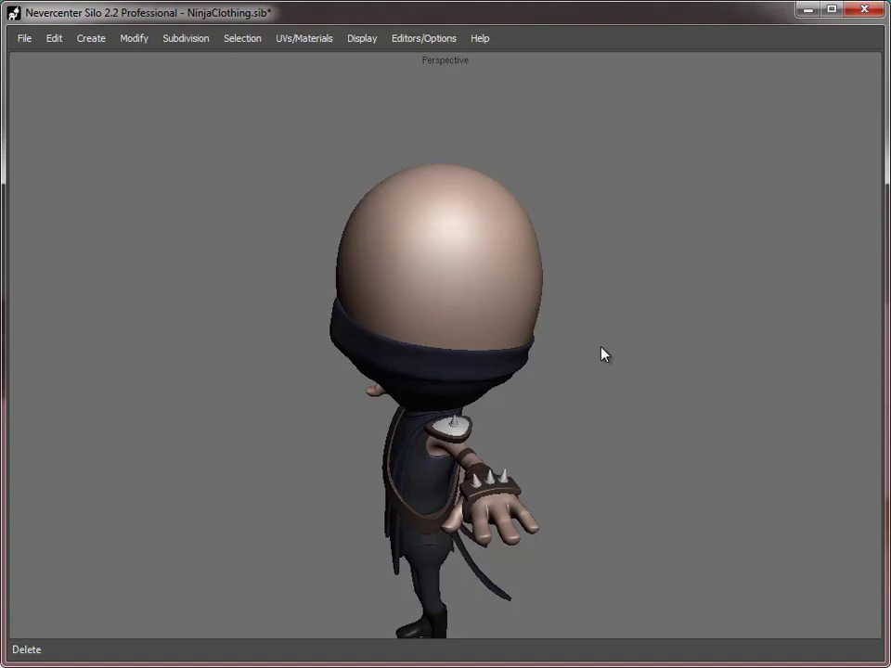
left_click_drag(599, 378, 635, 345, "alt")
scroll(636, 345, "up", 3)
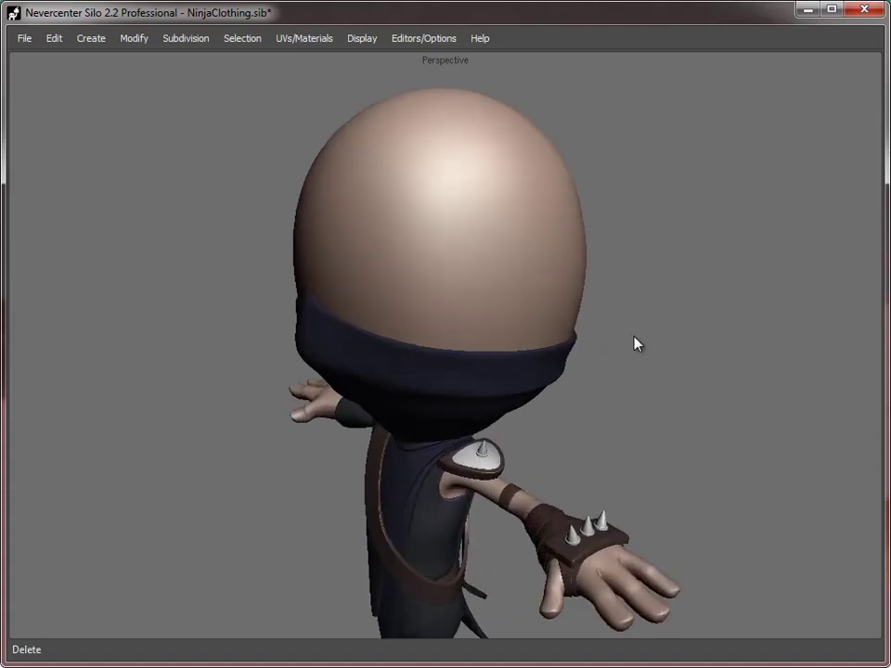
scroll(635, 373, "down", 5)
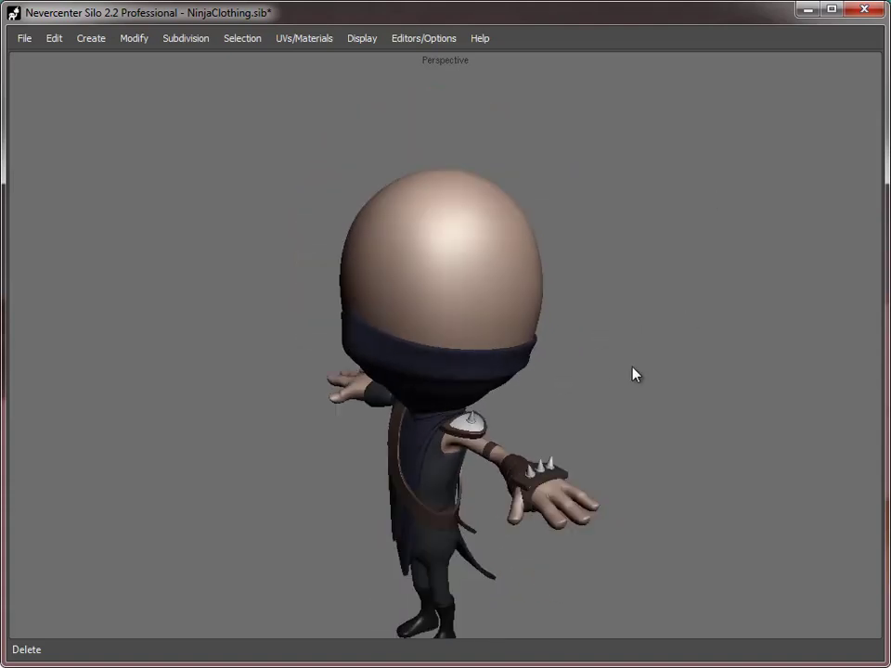
- Create a cube and raise it vertically to the top of the character's head
right_click(618, 185)
mouse_move(619, 169)
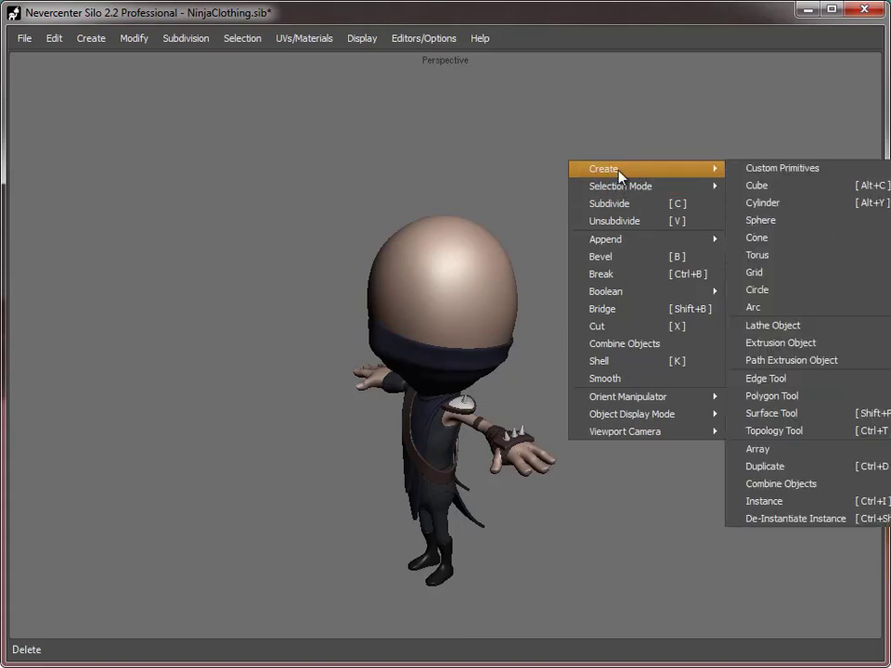
left_click(491, 173)
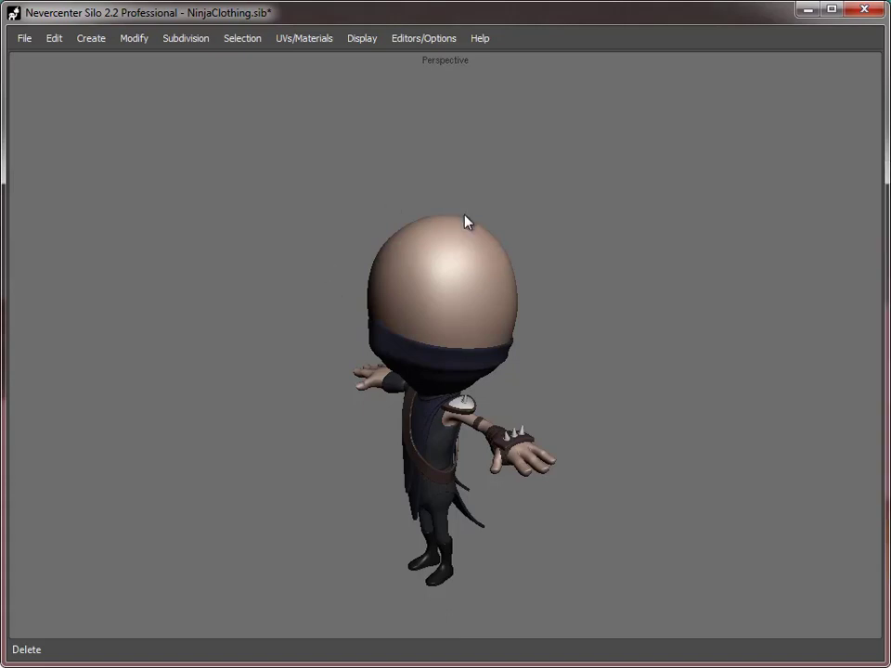
right_click(543, 155)
mouse_move(650, 161)
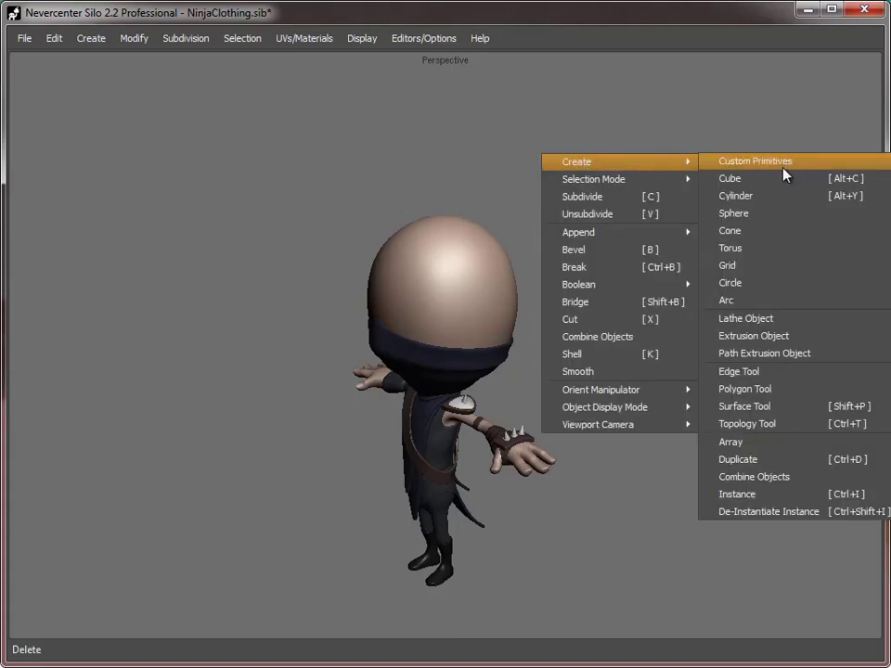
left_click(780, 180)
scroll(590, 526, "down", 3)
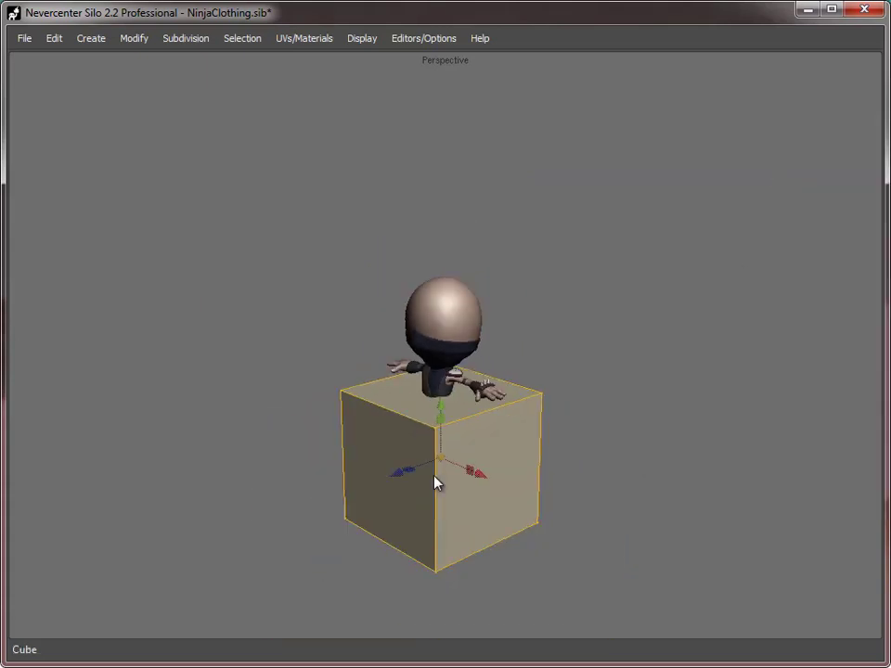
left_click_drag(440, 408, 366, 317)
scroll(436, 259, "up", 5)
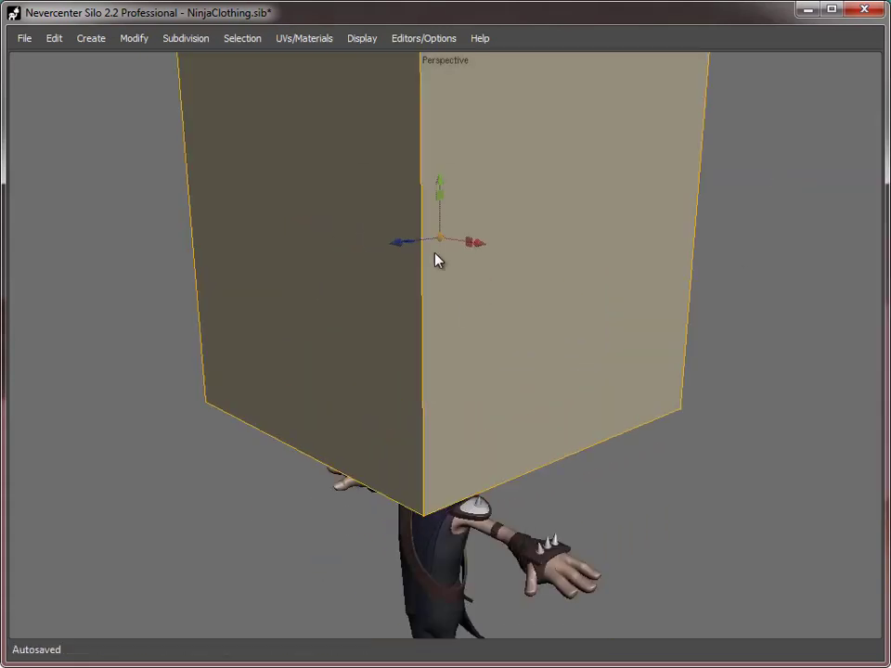
- Scale the cube down uniformly to a small block and lower it to just above the crown of the head
key("r")
left_click_drag(445, 250, 370, 245)
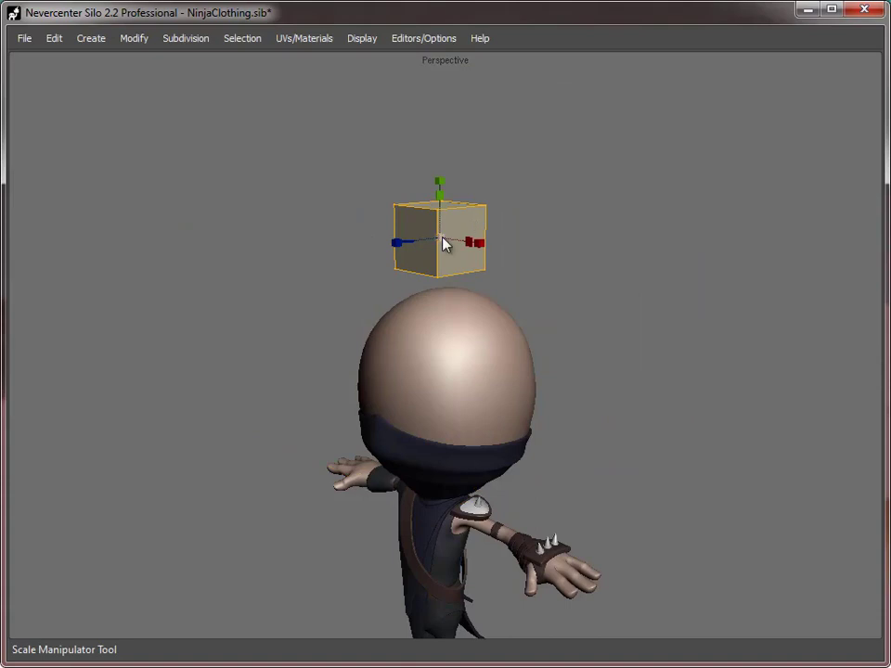
left_click_drag(444, 243, 412, 287)
key("w")
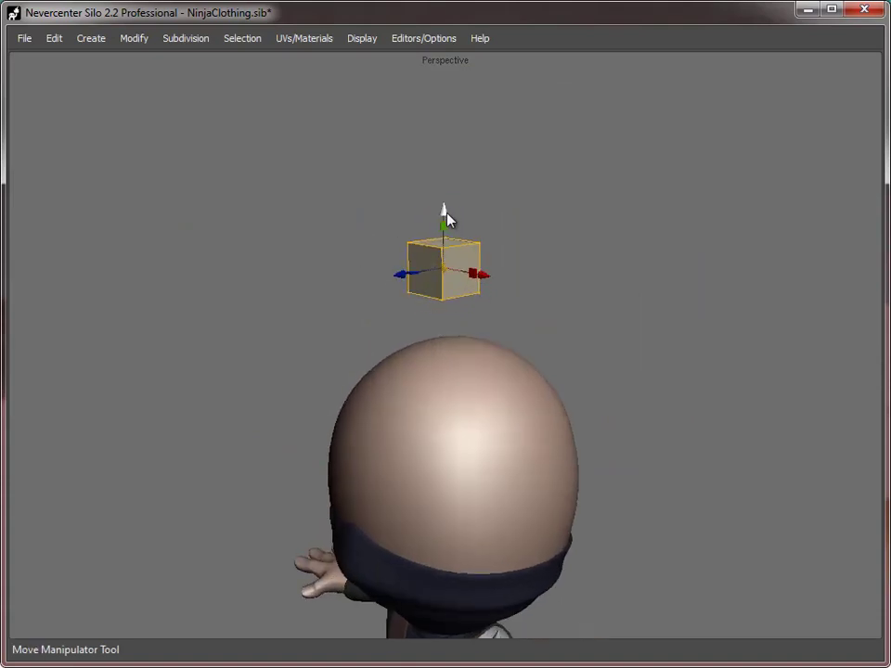
left_click_drag(446, 219, 446, 254)
left_click_drag(408, 360, 452, 358, "alt")
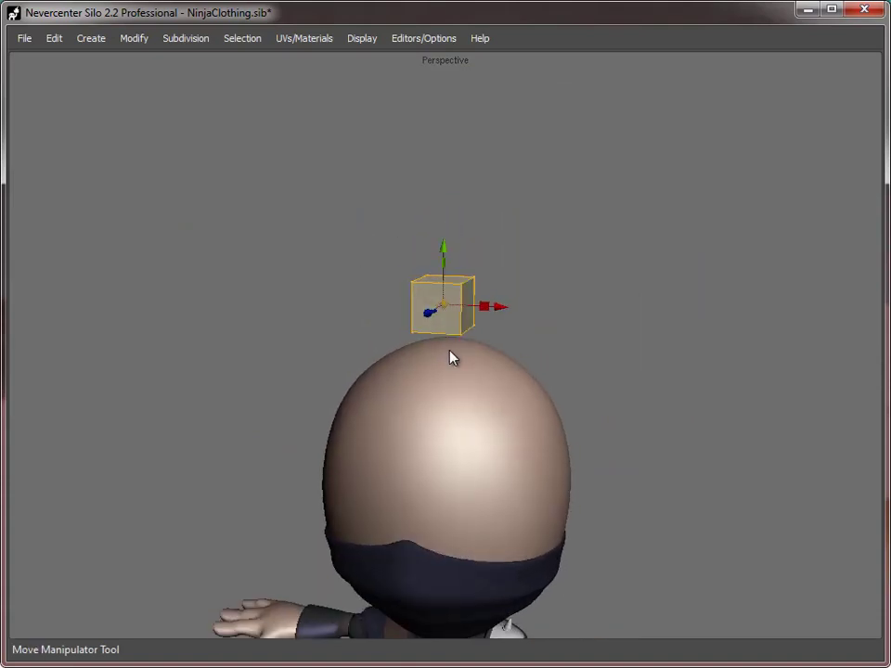
- Subdivide the small cube twice to round it
key("c")
key("c")
left_click_drag(537, 345, 529, 342, "alt")
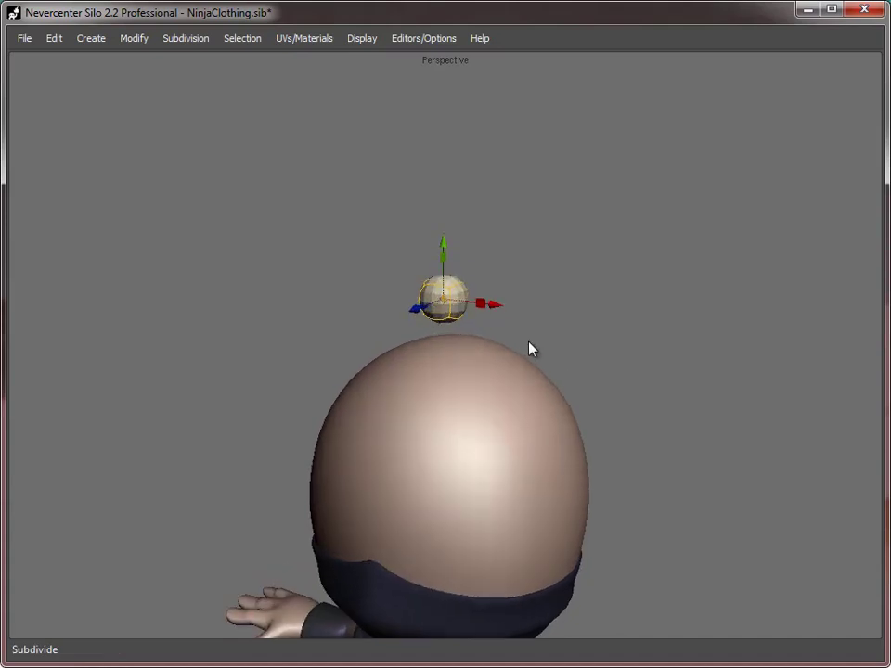
- Open the Numerical Editor and set the rounded cube's Z rotation to 45
left_click(423, 38)
left_click(442, 113)
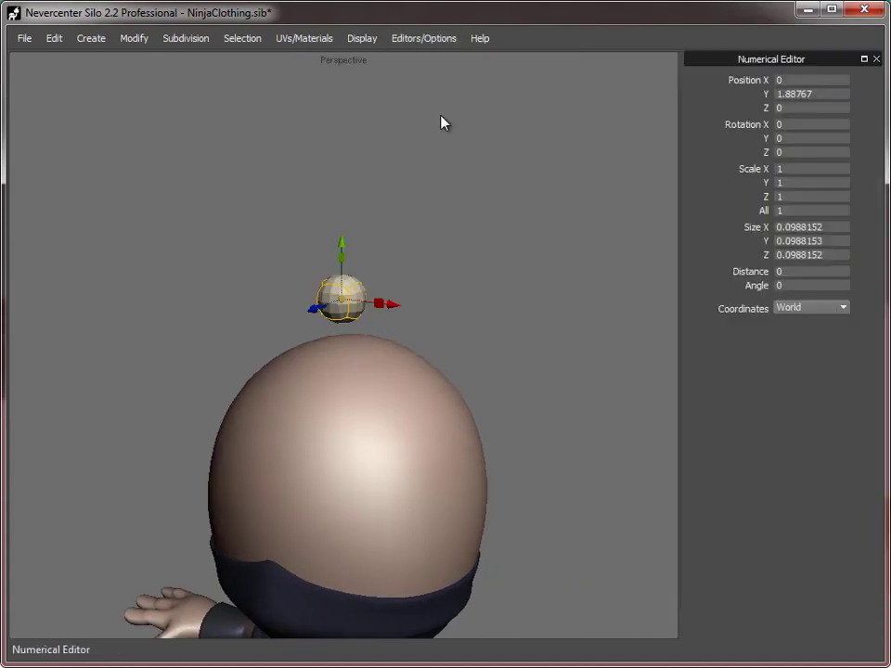
middle_click_drag(454, 261, 512, 281, "alt")
right_click_drag(512, 281, 545, 281, "alt")
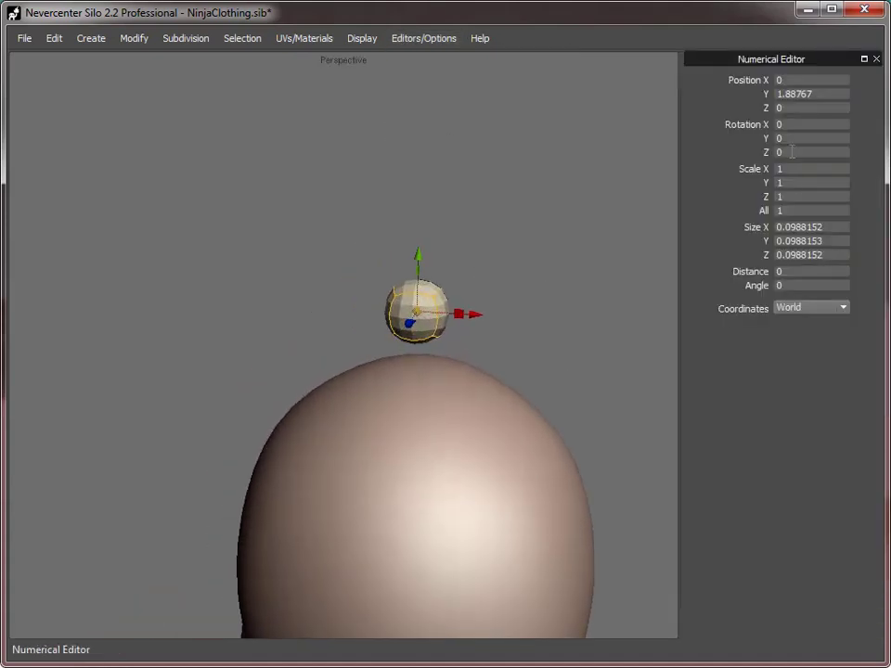
left_click(792, 152)
type("45")
key("Return")
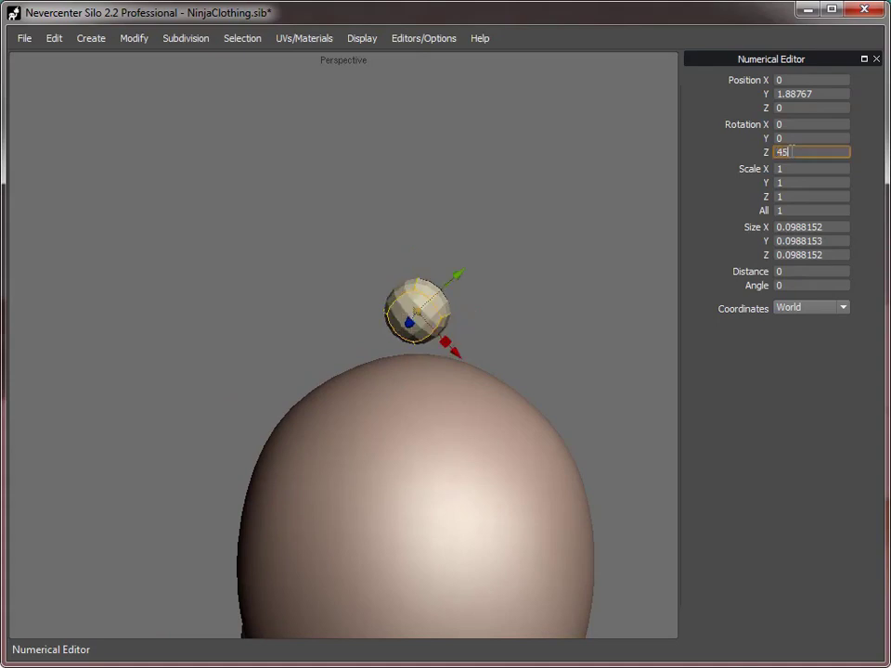
- Recenter the rotated object's axis and close the Numerical Editor
left_click_drag(423, 343, 444, 318, "alt")
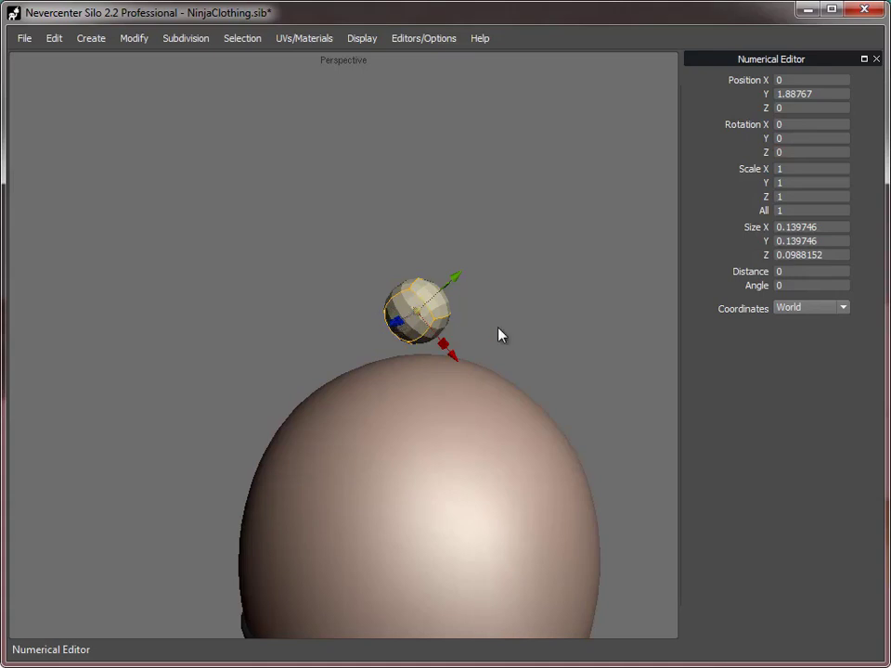
left_click_drag(499, 334, 481, 340, "alt")
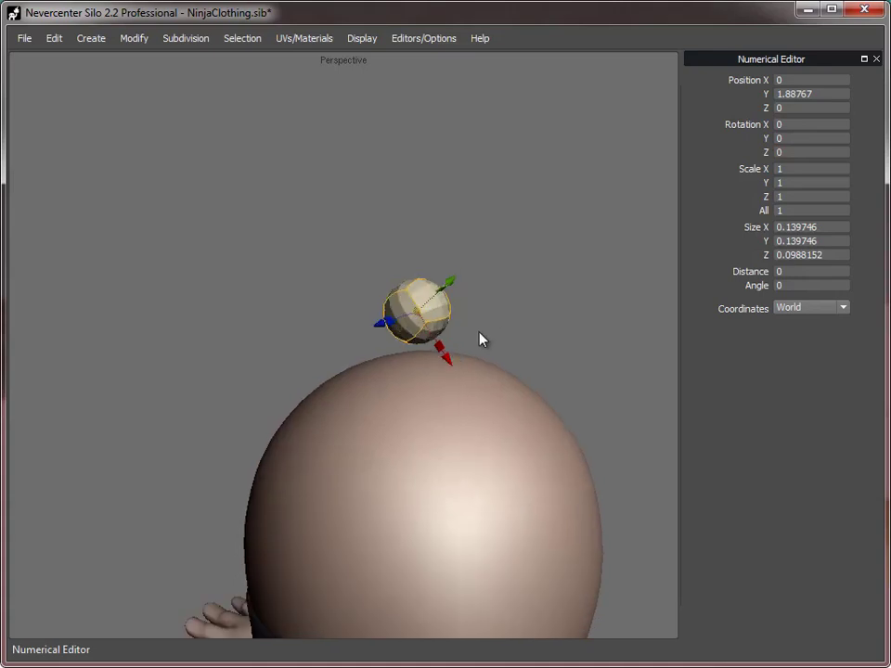
left_click(169, 38)
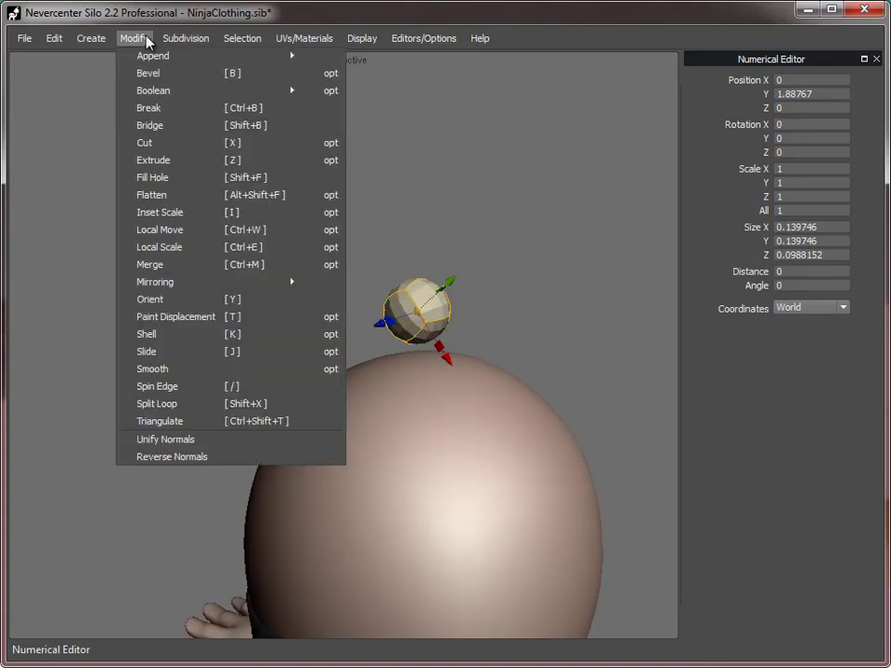
left_click(265, 444)
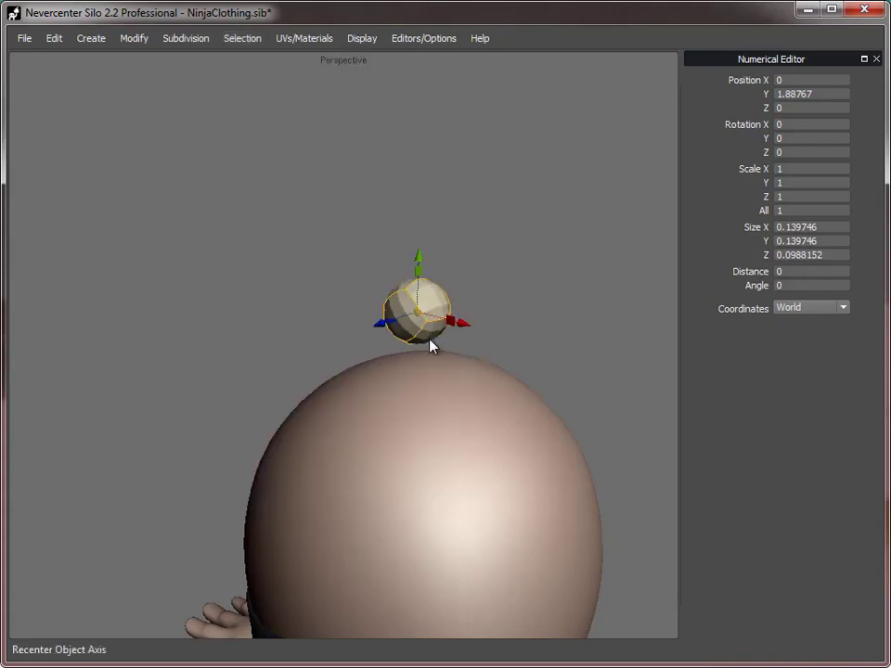
left_click(876, 58)
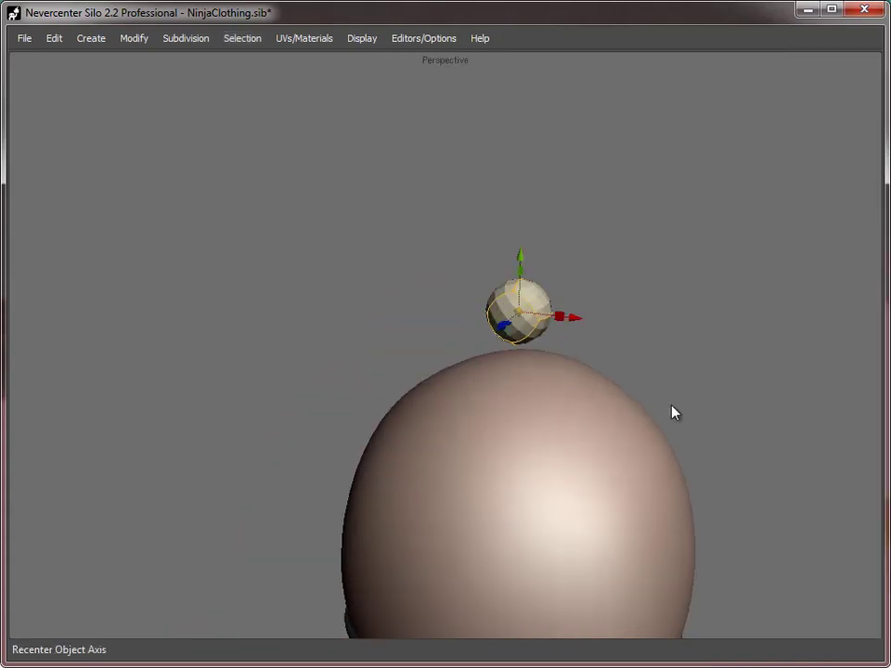
- Select the end face of the rounded cube and extrude it along Z into an elongated capsule above the head
left_click_drag(672, 412, 527, 337, "alt")
key("d")
left_click(473, 265)
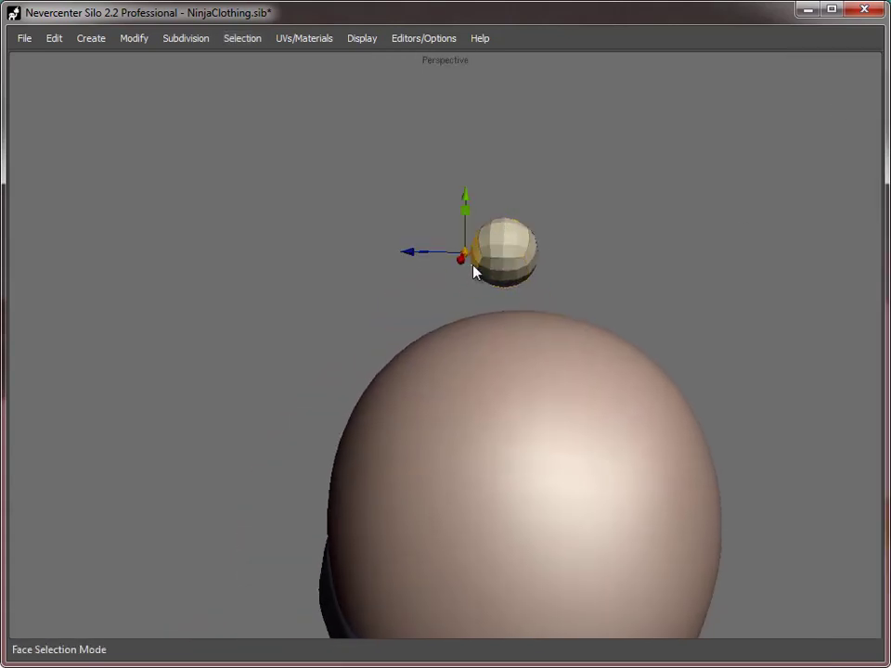
key("z")
left_click_drag(476, 271, 312, 258)
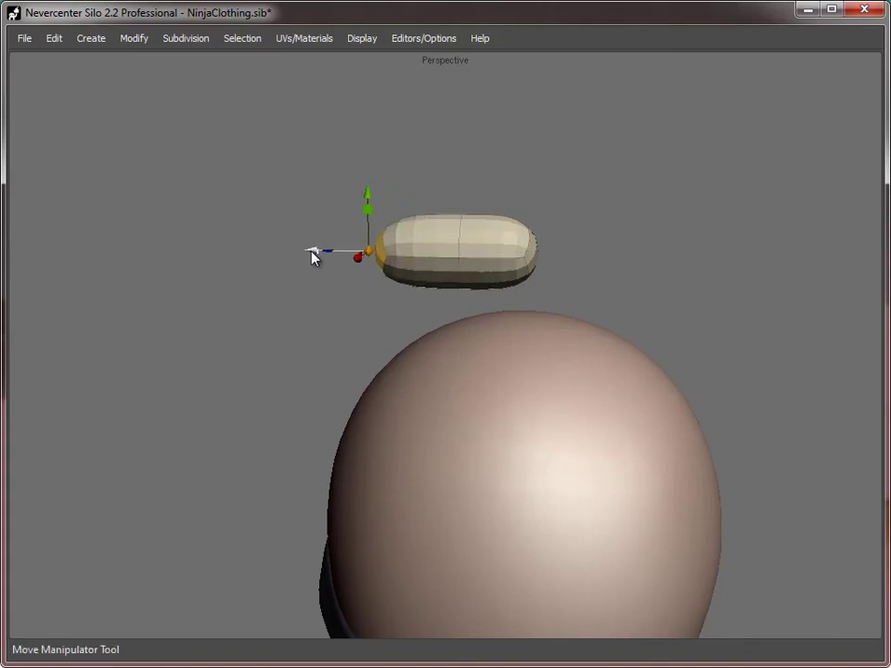
- Extrude the end faces at both ends of the capsule outward along Z to form a long tube above the head
key("x")
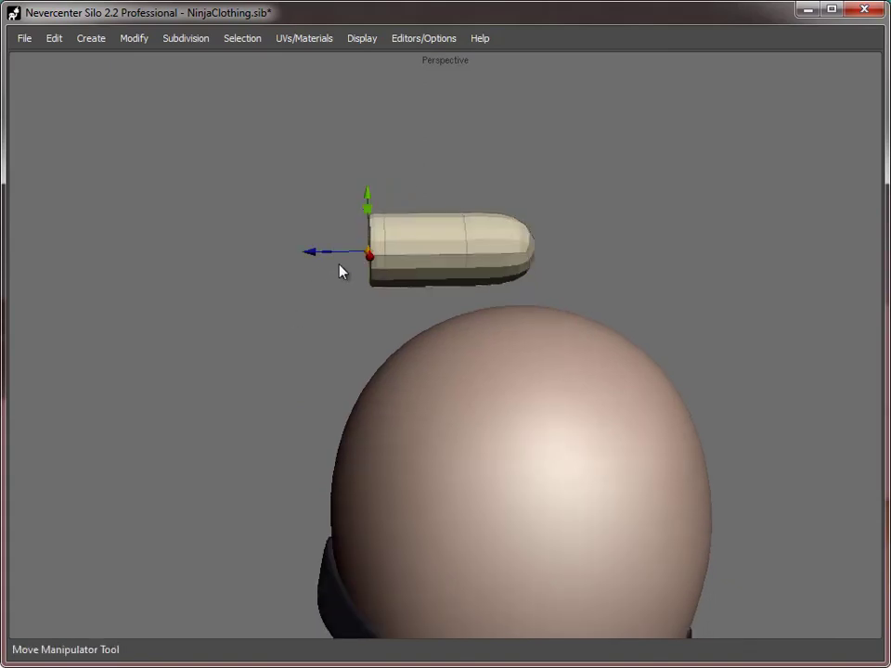
left_click_drag(309, 256, 241, 255)
left_click(533, 247)
key("x")
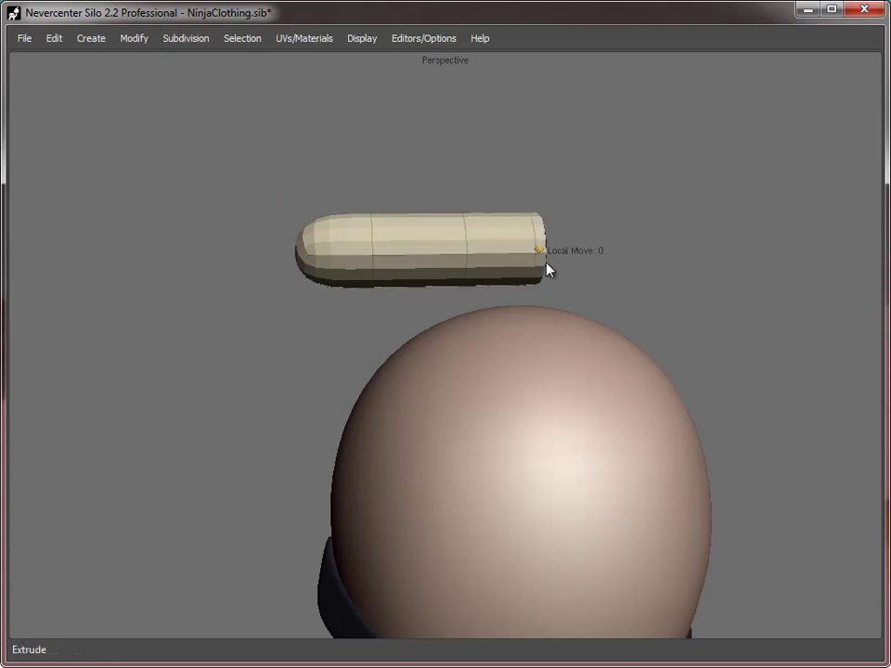
left_click_drag(489, 255, 628, 246)
key("x")
middle_click_drag(715, 327, 585, 335, "alt")
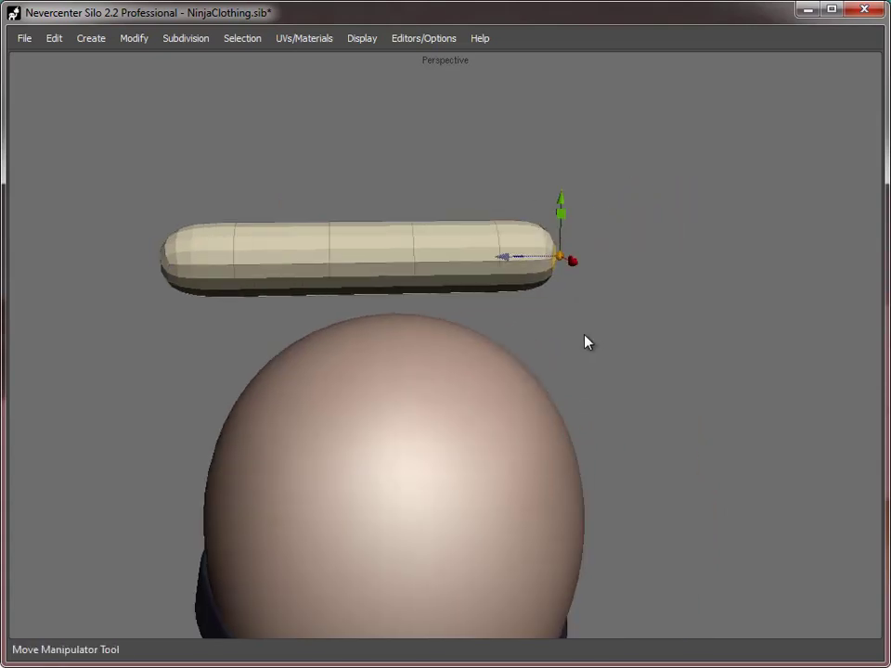
- Delete the edge loop closest to the tube's back end and scale the back end's vertices down into a tapered tip
key("s")
double_click(490, 248)
key("Delete")
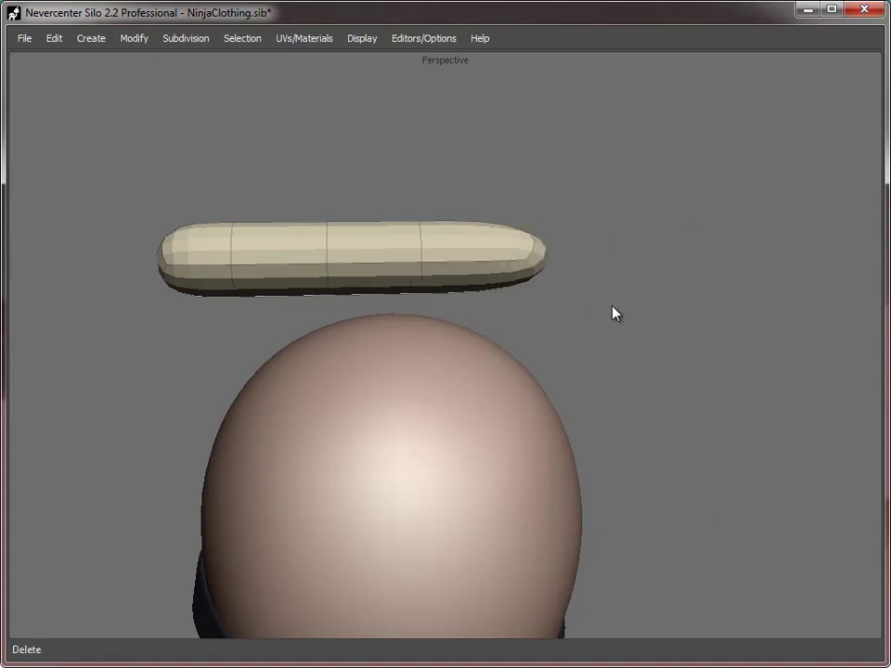
key("a")
left_click_drag(606, 323, 473, 174)
key("r")
left_click_drag(559, 259, 343, 253)
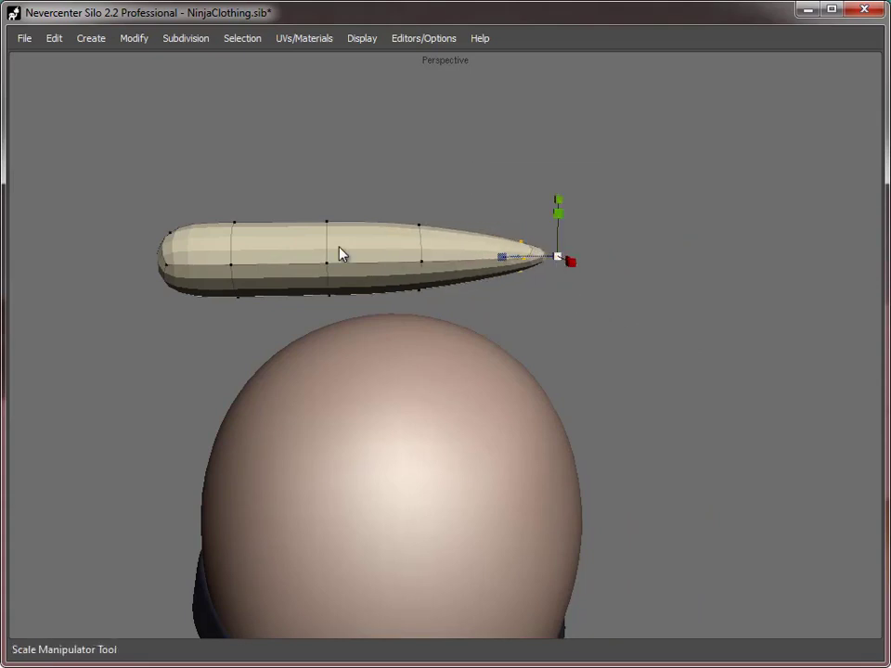
- Move the tapered back tip down onto the back of the head and lower the rest of the tube towards the scalp
key("w")
left_click_drag(569, 207, 479, 372)
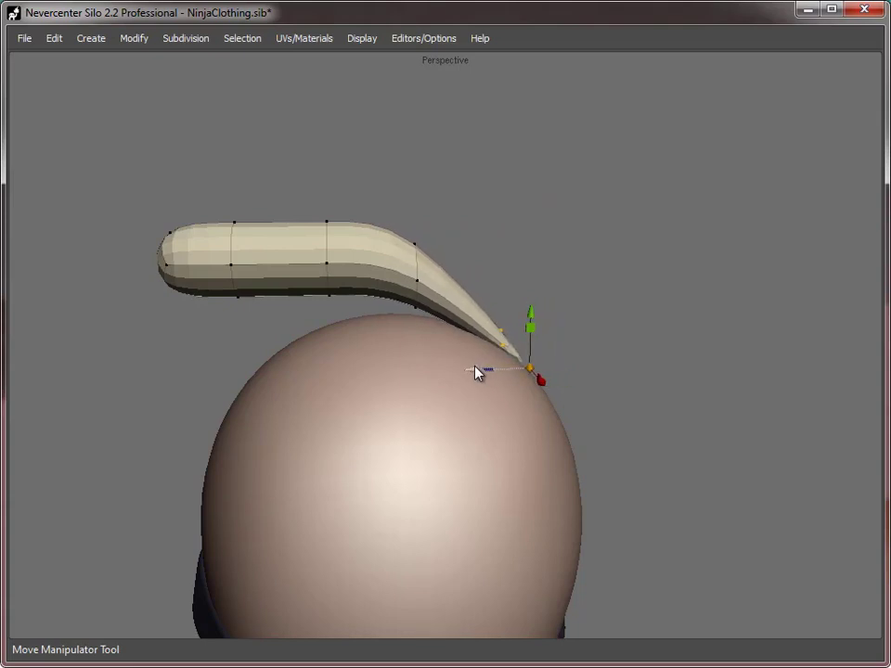
left_click_drag(530, 307, 530, 302)
middle_click_drag(560, 264, 581, 254, "alt")
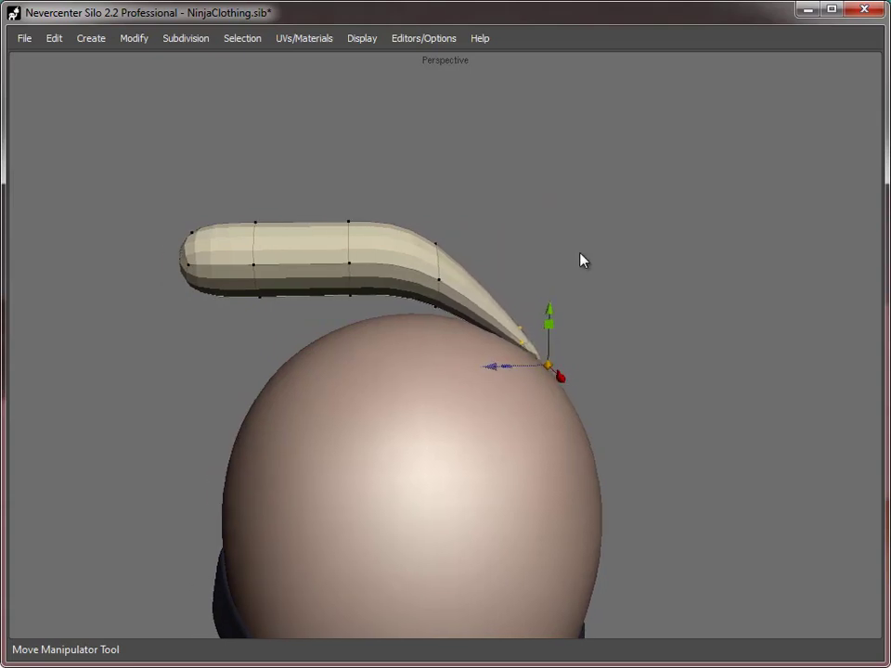
left_click_drag(509, 225, 474, 200, "alt")
left_click_drag(115, 168, 470, 365)
left_click_drag(311, 208, 308, 223)
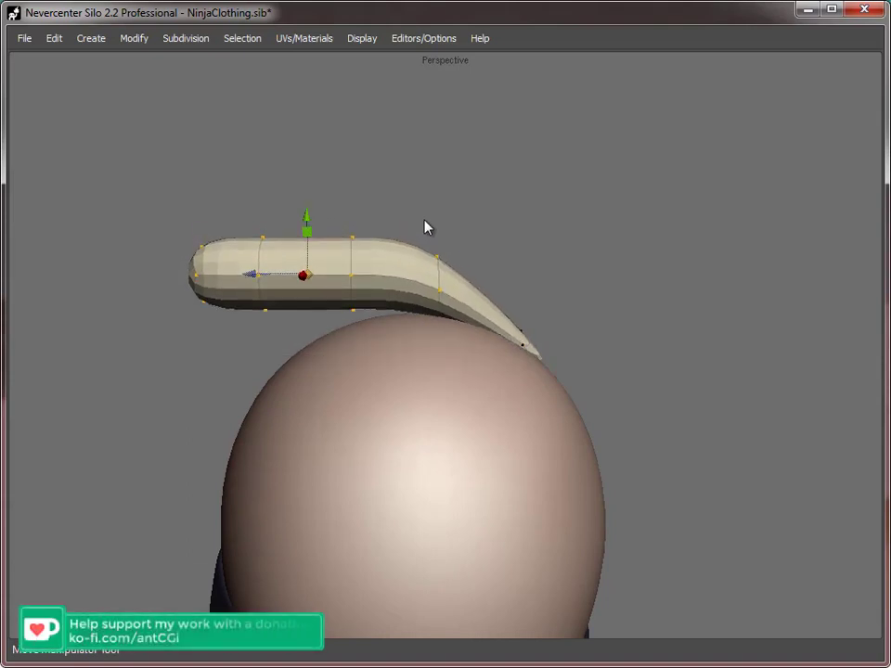
- Rotate the vertex ring ahead of the back tip and shift it backward and down to follow the head's curve
left_click_drag(419, 215, 469, 391)
key("e")
left_click_drag(440, 223, 454, 225)
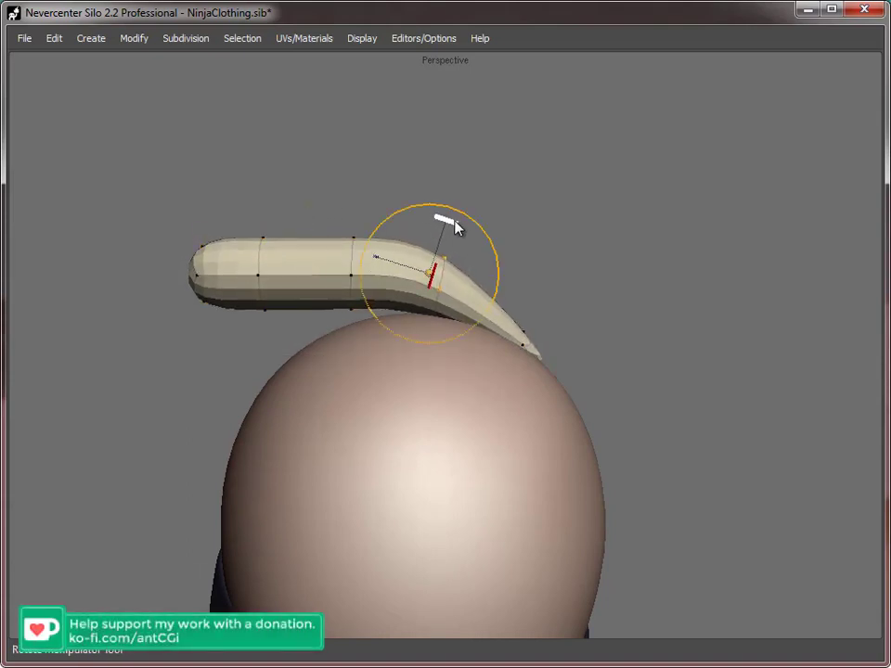
key("w")
left_click_drag(372, 266, 470, 298)
key("r")
key("w")
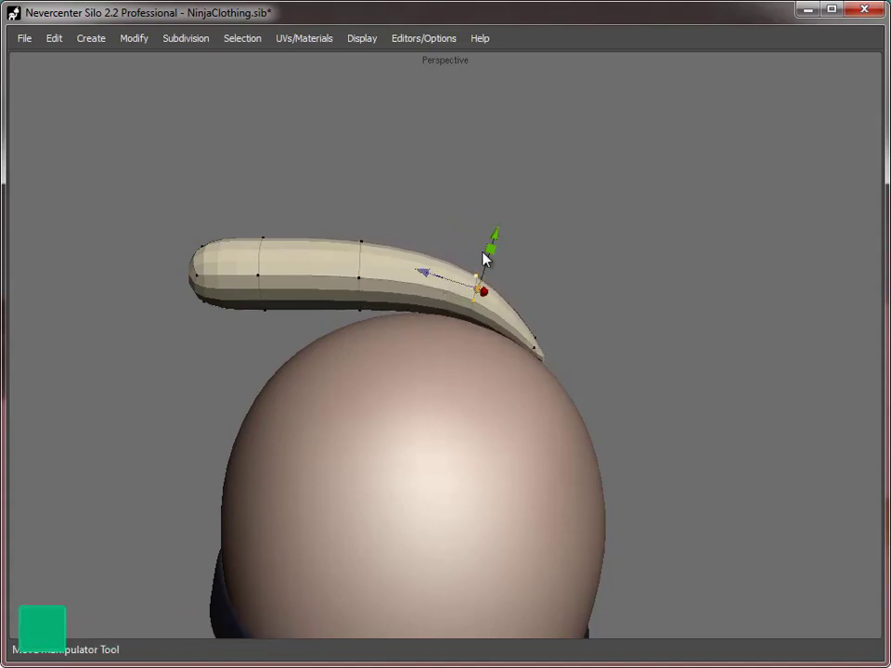
left_click_drag(491, 229, 490, 237)
- In the Right view, scale the front end's vertices to a point and move that tip down in front of the head
left_click_drag(467, 390, 474, 423, "alt")
scroll(460, 400, "down", 3)
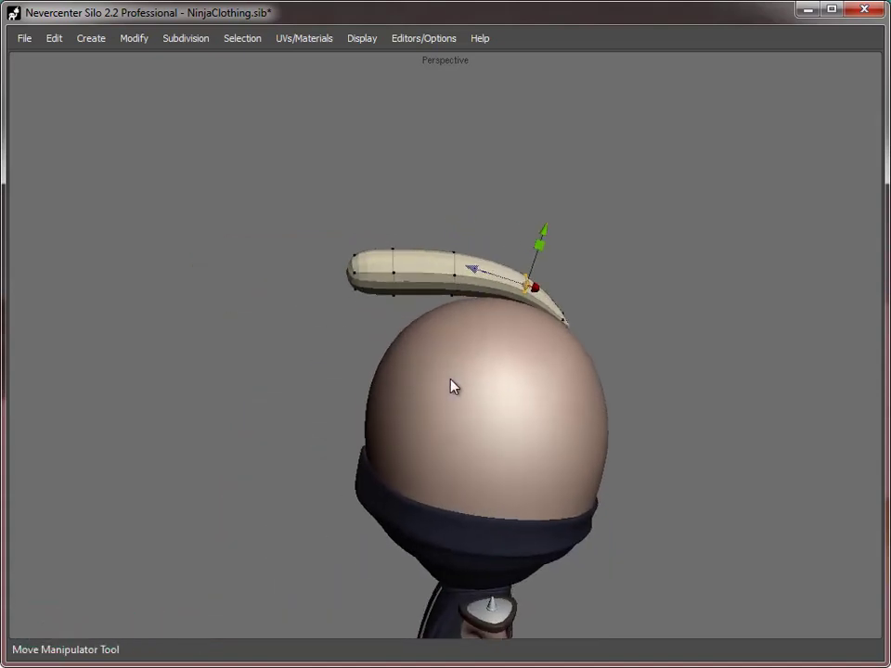
key("f")
key("space")
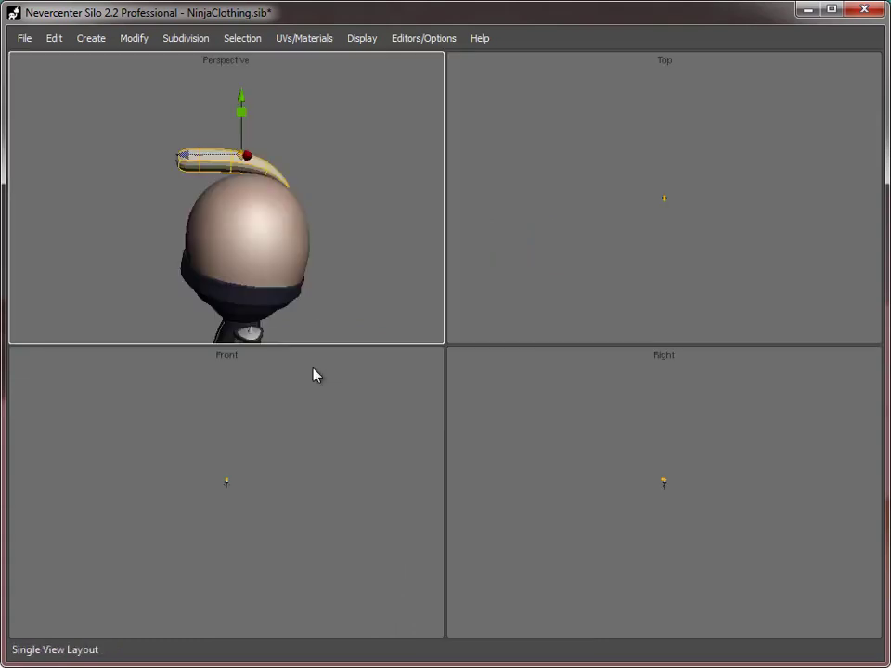
key("space")
scroll(493, 253, "up", 4)
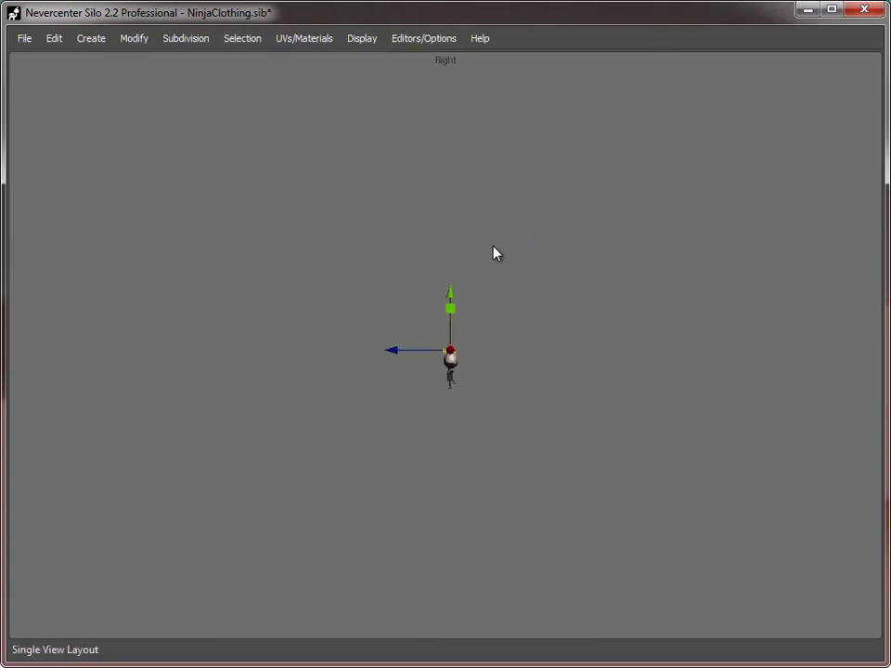
scroll(514, 418, "up", 5)
scroll(329, 414, "down", 2)
key("a")
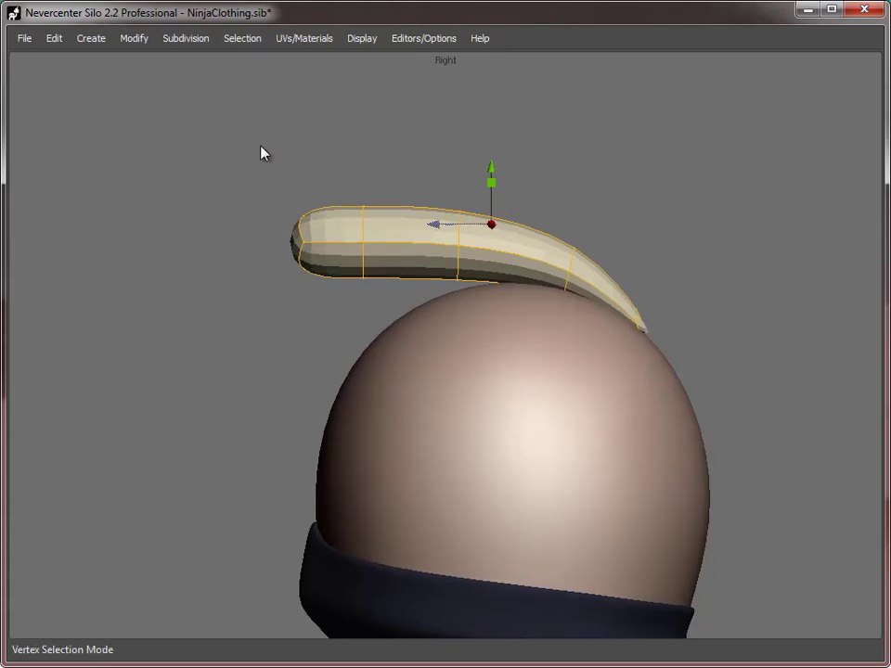
left_click_drag(255, 146, 330, 303)
key("r")
left_click_drag(287, 242, 30, 221)
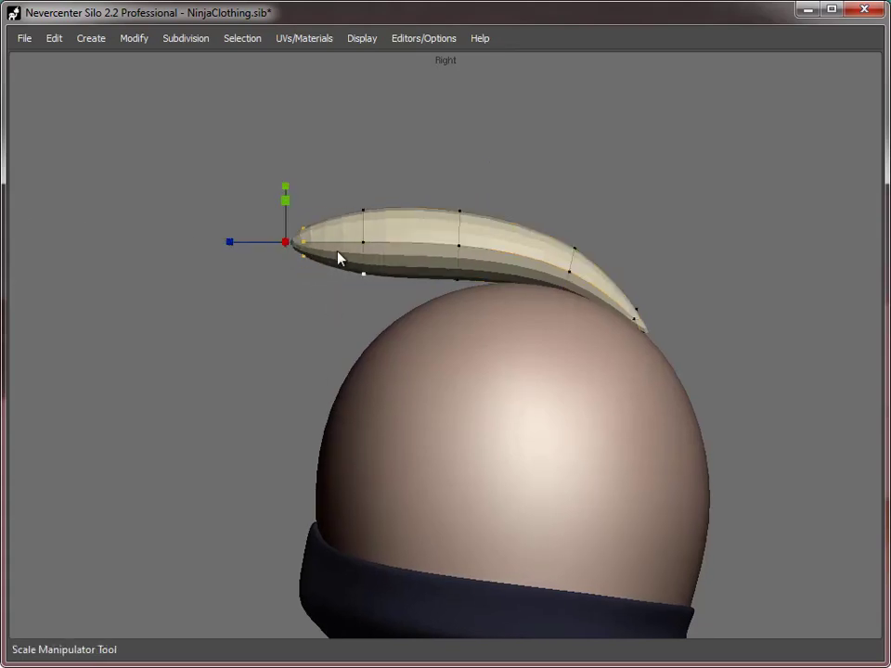
key("w")
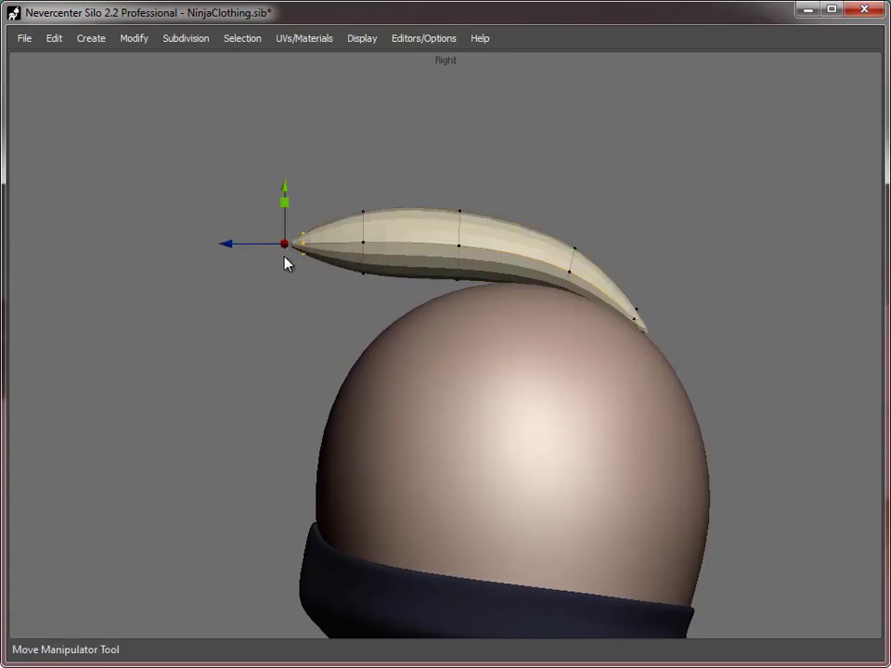
left_click_drag(287, 259, 254, 431)
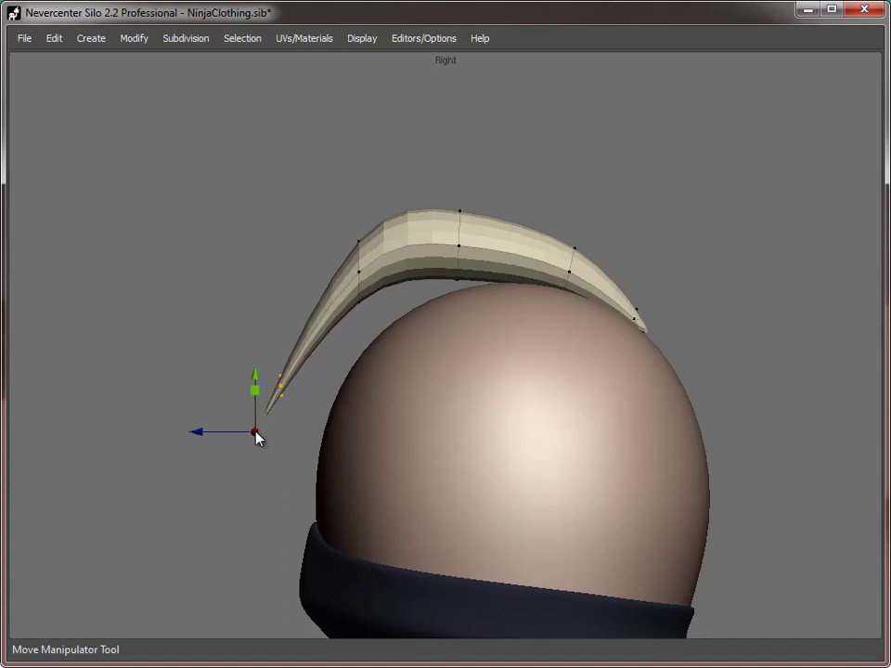
- Move, rotate and scale the edge loop behind the front tip so the strand arches over the front of the head
key("s")
left_click(356, 265)
double_click(362, 252)
left_click_drag(362, 253, 349, 320)
key("e")
left_click_drag(348, 265, 310, 280)
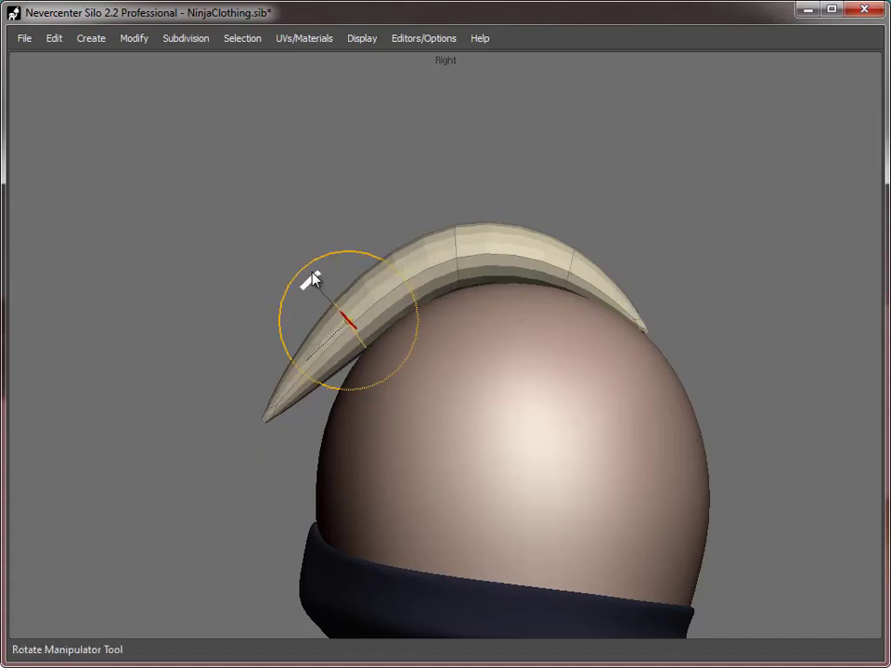
key("r")
left_click_drag(348, 318, 352, 316)
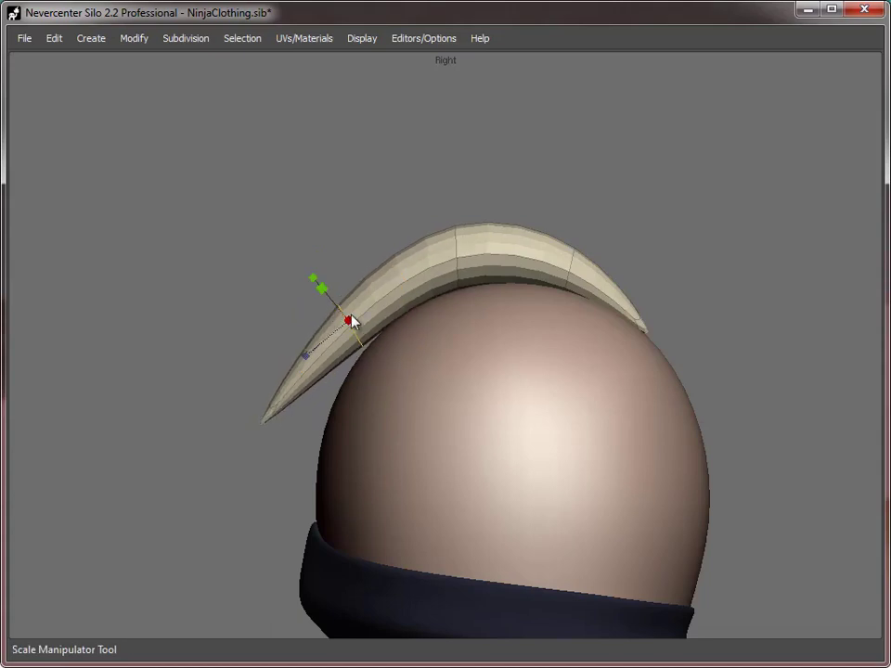
- Move the edge loop at the top of the strand forward and down closer to the scalp
double_click(454, 244)
key("w")
key("e")
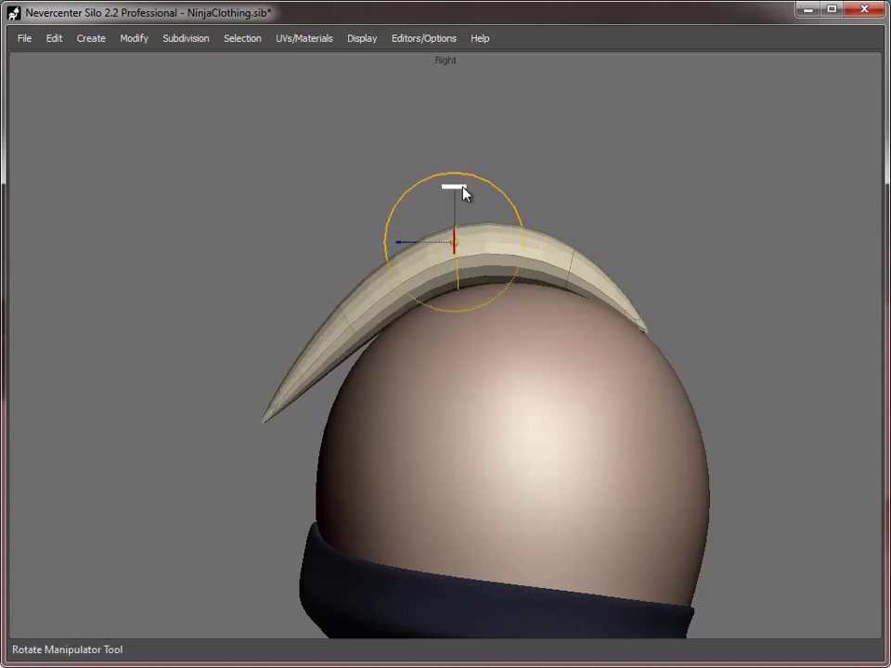
key("w")
left_click_drag(458, 247, 440, 262)
- Bevel the edge loop behind the front tip into two loops and move the lower one slightly towards the head
double_click(353, 347)
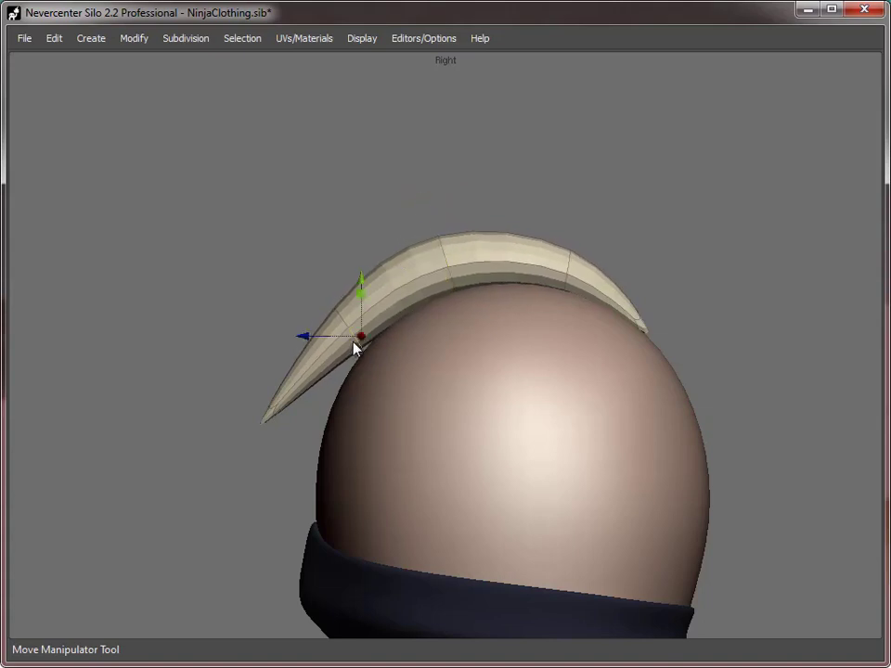
key("b")
left_click_drag(358, 350, 391, 329)
double_click(323, 358)
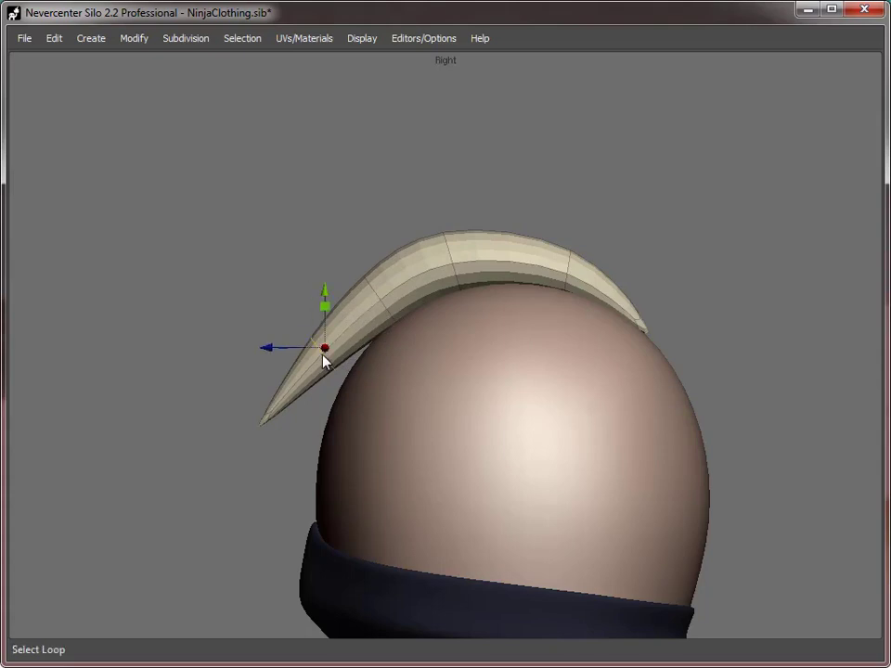
left_click_drag(326, 351, 331, 358)
- Raise the front tip's vertices and rotate them so the end of the strand flicks outward
key("a")
left_click_drag(224, 461, 293, 385)
left_click_drag(256, 433, 251, 391)
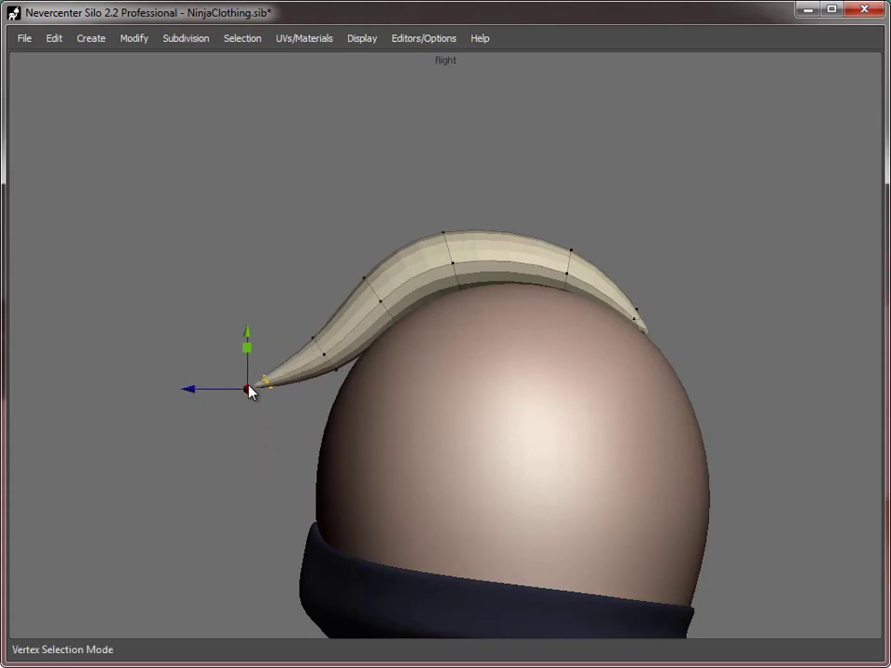
key("e")
left_click_drag(244, 341, 269, 350)
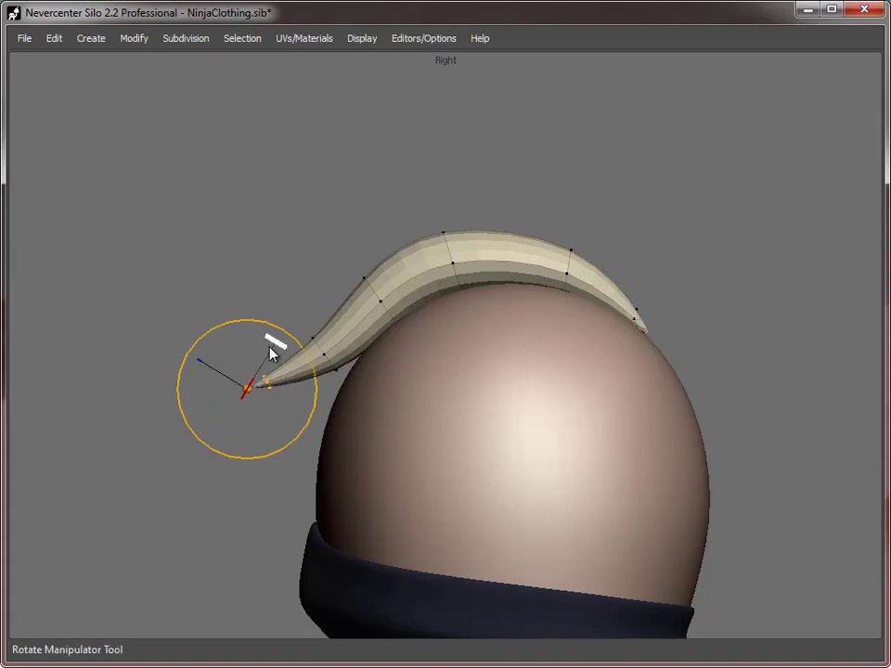
- Display the hair strand in Smooth Shade Mode and hide its wireframe
key("f")
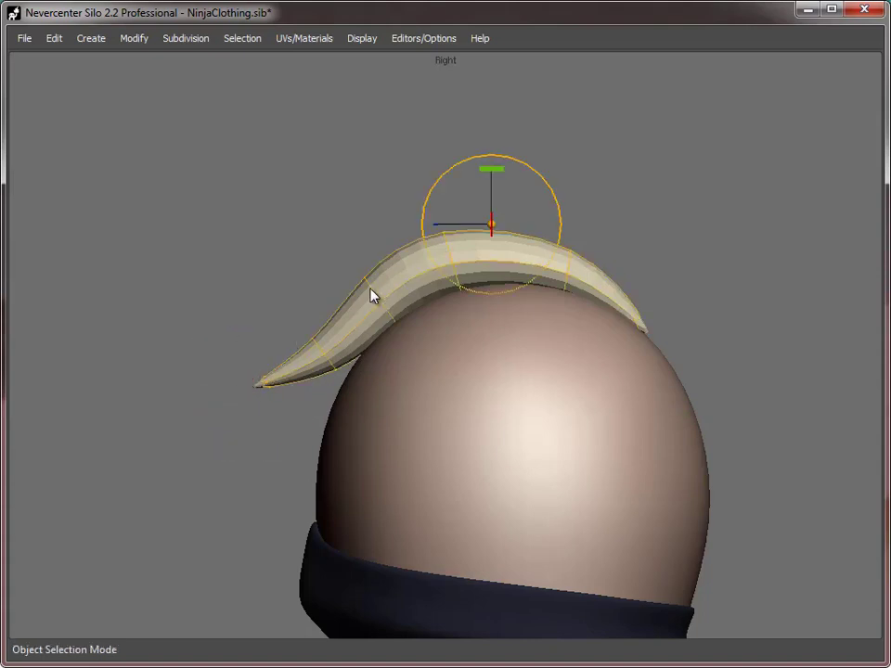
right_click(371, 294)
mouse_move(455, 544)
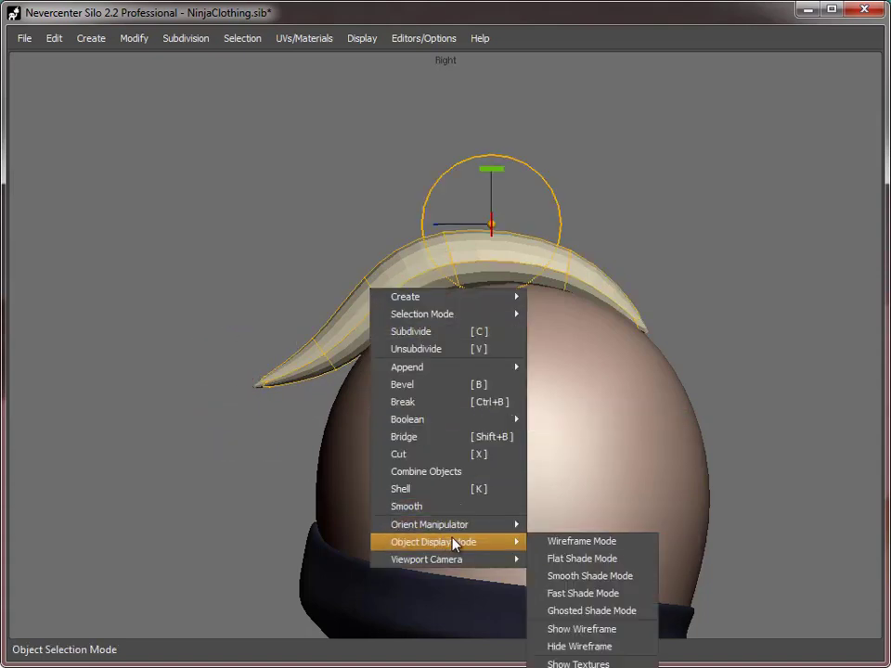
left_click(601, 577)
right_click(407, 280)
mouse_move(496, 531)
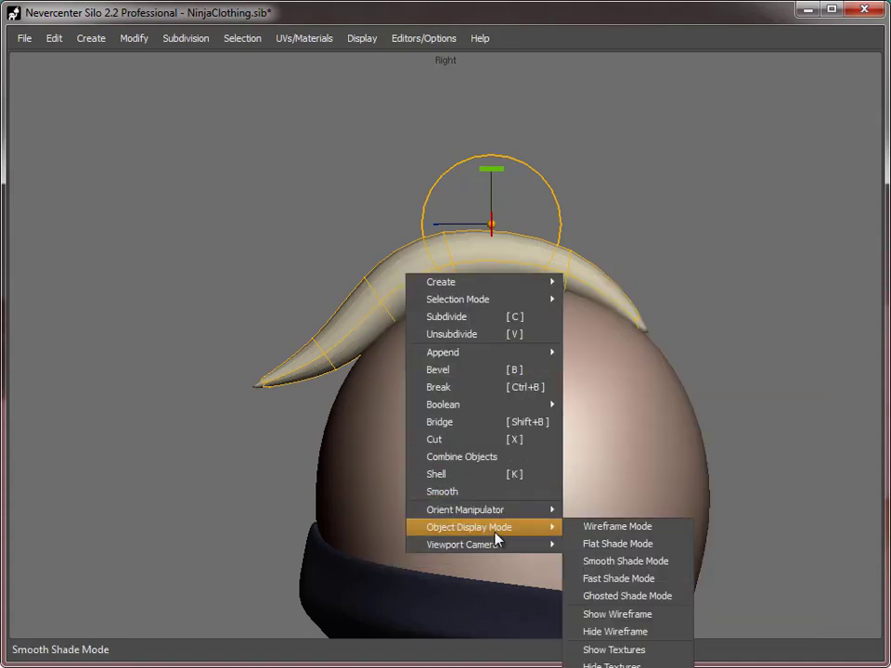
left_click(668, 615)
right_click(395, 281)
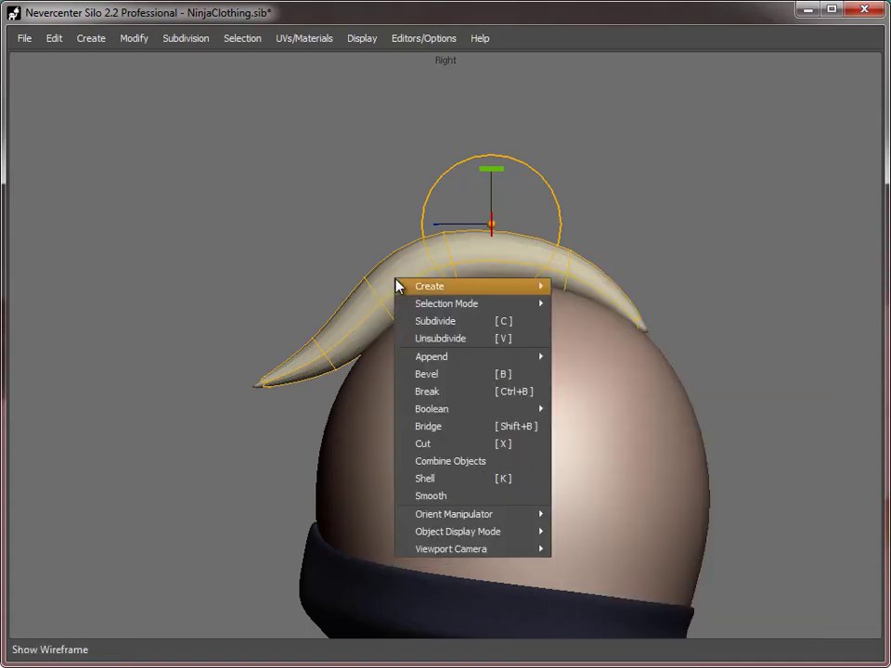
mouse_move(546, 539)
left_click(604, 636)
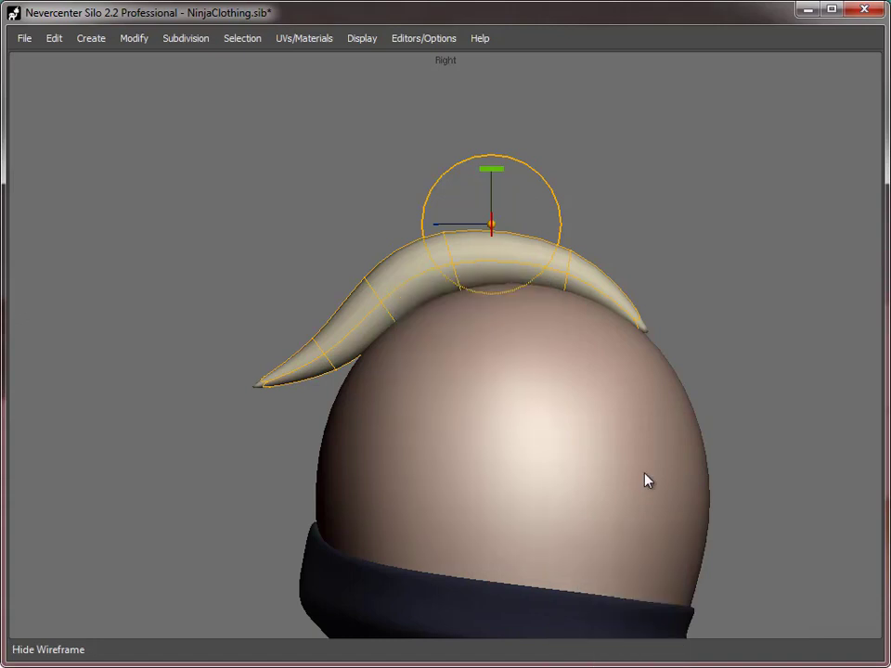
- In the Perspective view, select the lengthwise edge loop along the top of the strand and bevel it
key("space")
middle_click_drag(286, 227, 573, 404)
middle_click_drag(419, 274, 564, 284)
middle_click_drag(271, 434, 326, 433)
left_click(460, 281)
middle_click_drag(460, 281, 554, 365)
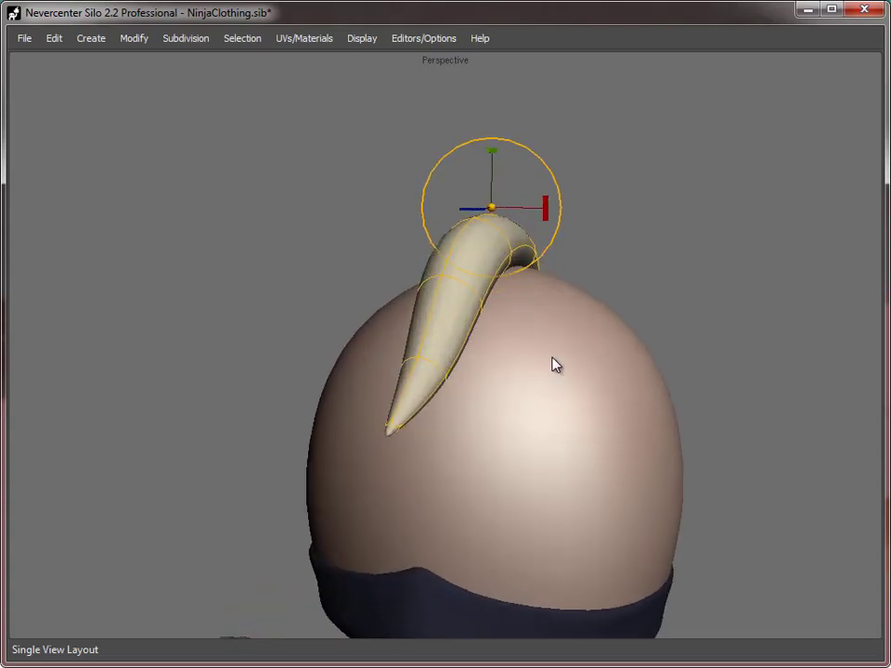
key("s")
double_click(464, 255)
middle_click_drag(457, 313, 784, 228)
scroll(464, 321, "up", 1)
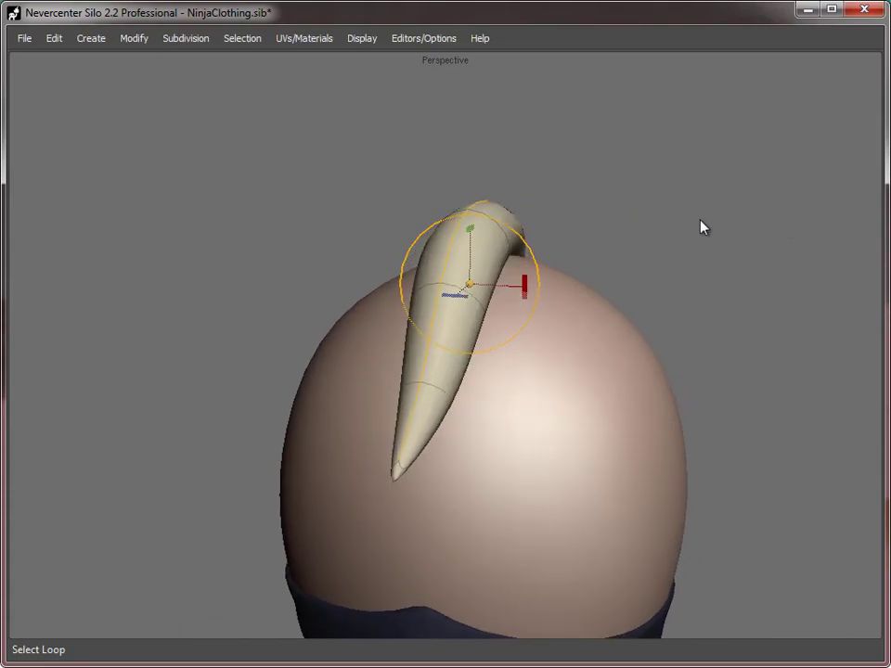
key("b")
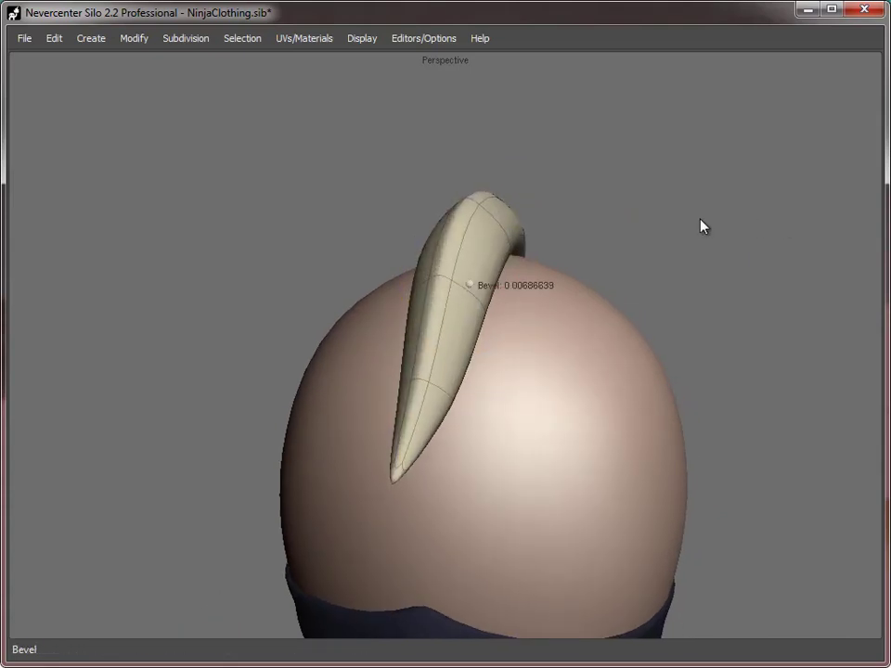
- Isolate the hair strand by hiding all unselected objects
key("f")
middle_click_drag(598, 252, 456, 188)
middle_click_drag(513, 283, 464, 279)
left_click(362, 38)
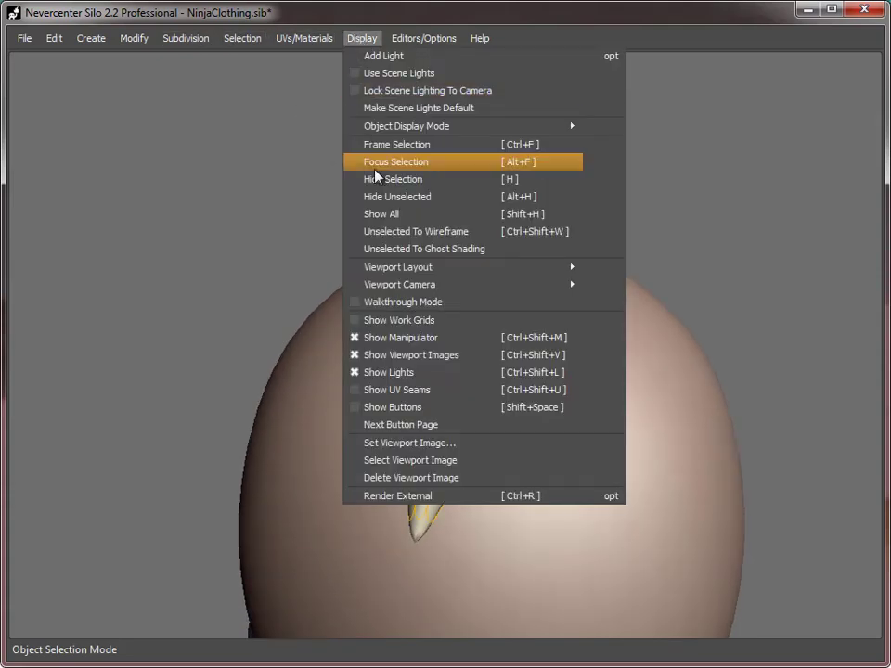
left_click(423, 204)
- Split new lengthwise edge loops into the sides of the isolated strand beside its beveled ridge
key("s")
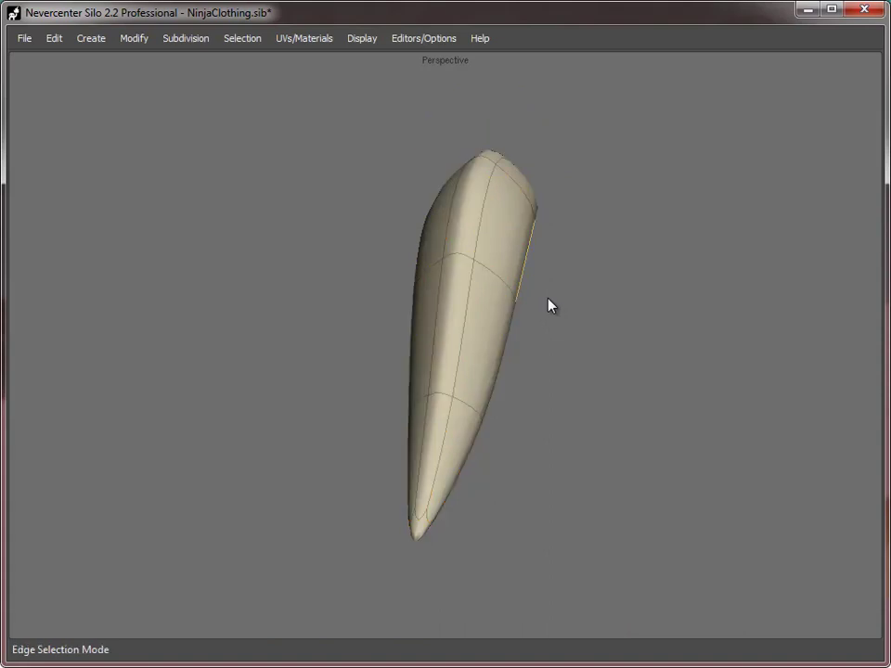
key("shift+x")
key("shift+x")
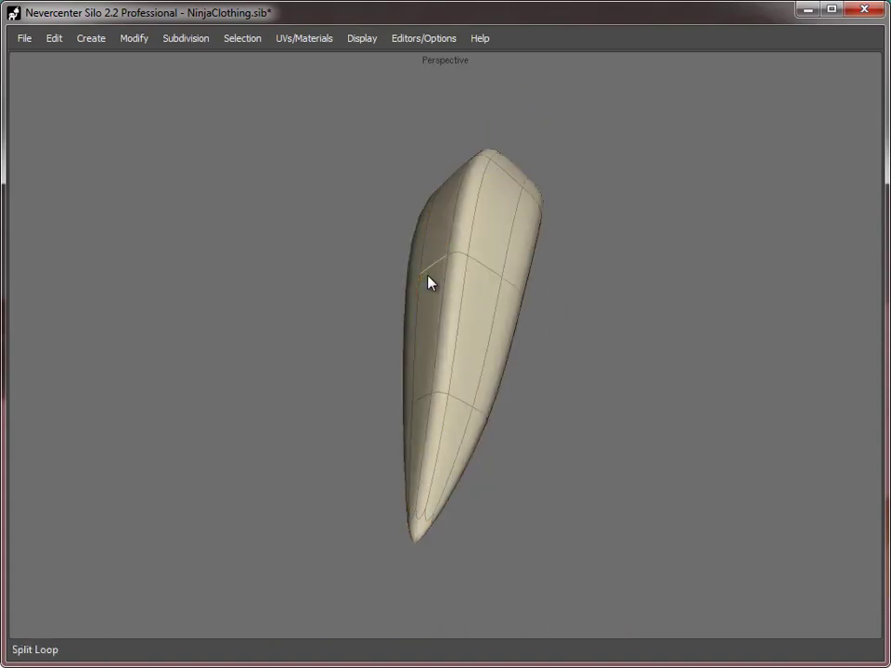
- Split additional lengthwise edge loops into the underside of the isolated hair strand
left_click(496, 315)
middle_click_drag(496, 315, 594, 255)
left_click(640, 289)
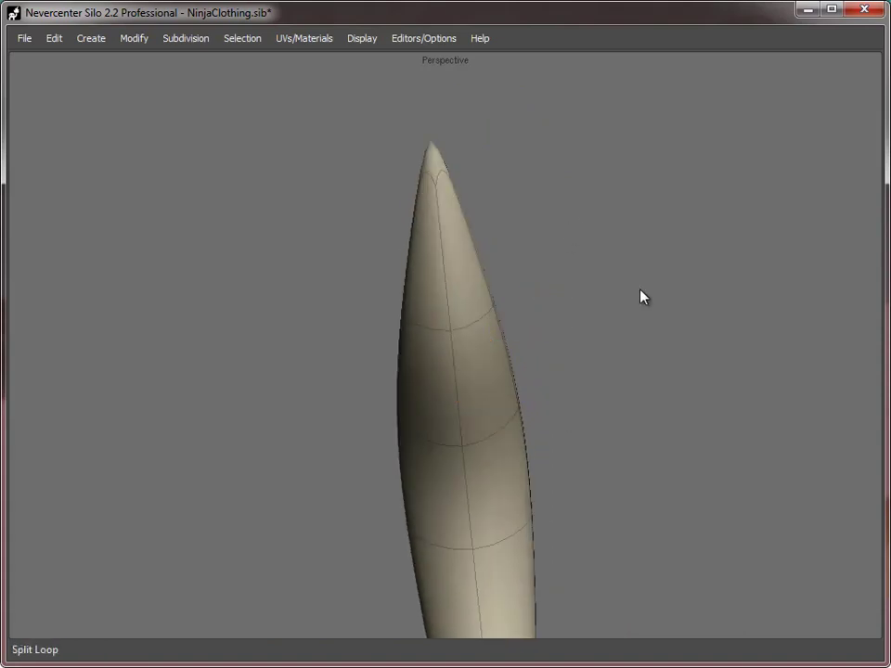
left_click(479, 332)
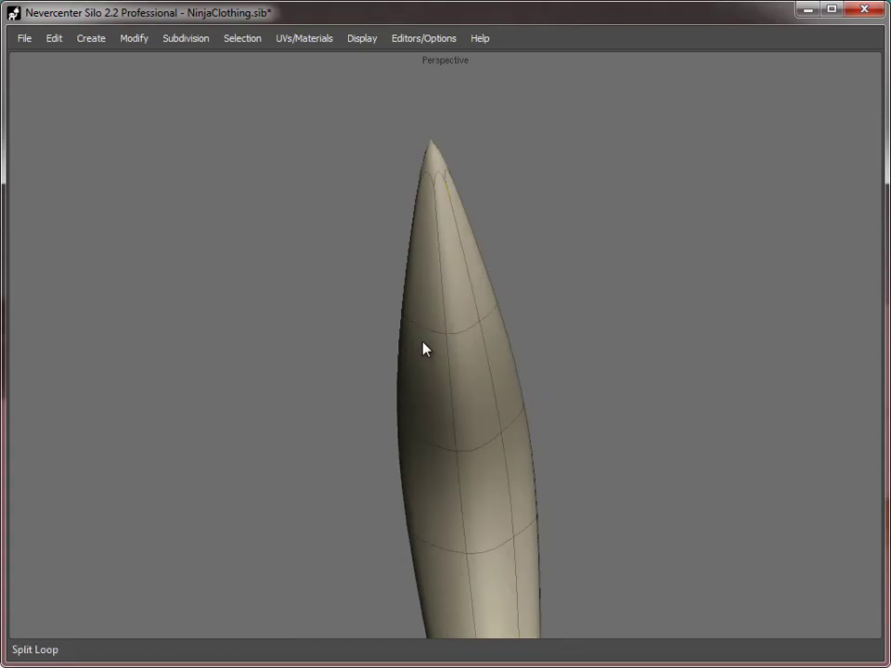
middle_click_drag(577, 297, 614, 435)
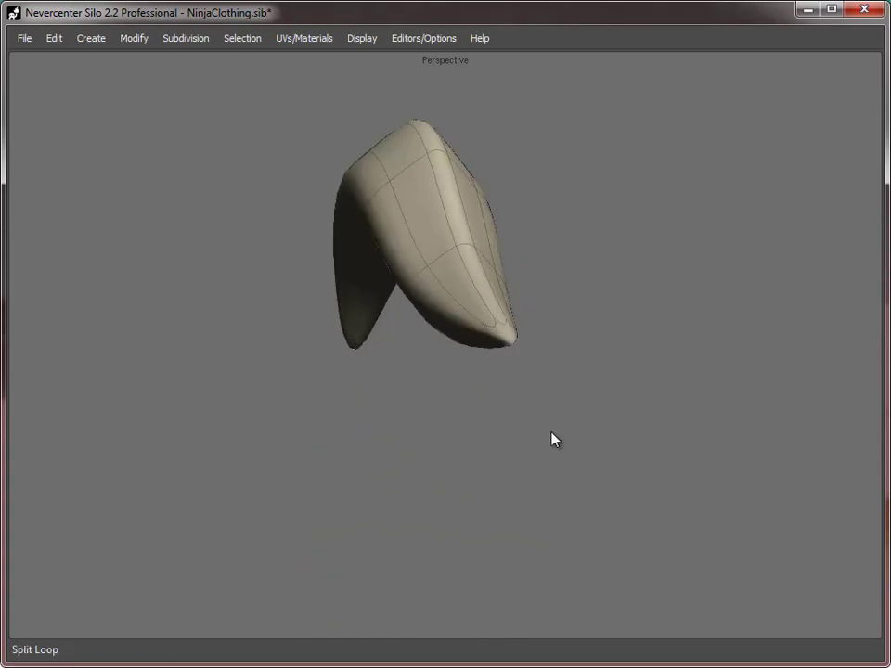
middle_click_drag(553, 440, 496, 324)
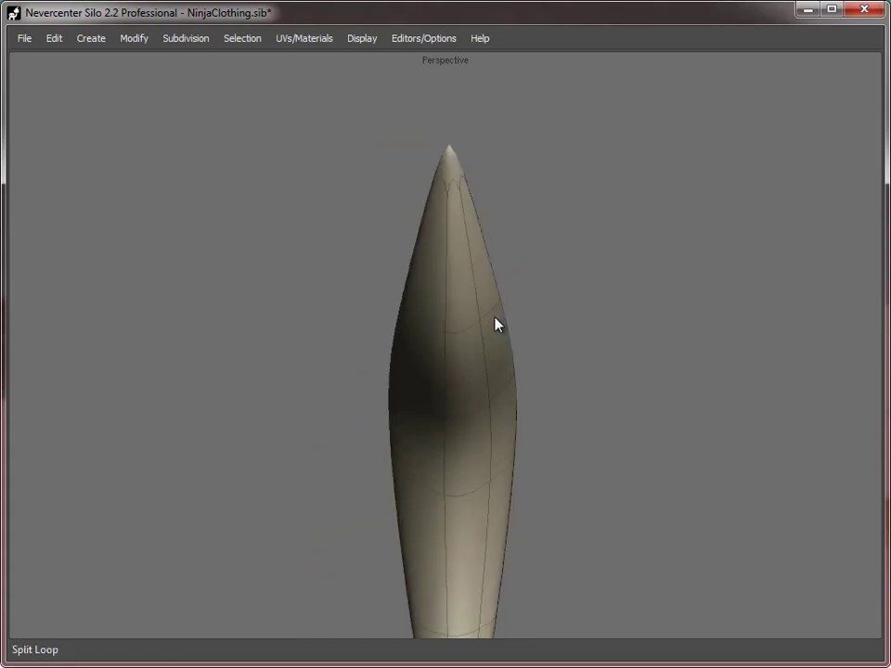
key("shift+x")
- Select the two lengthwise edge loops flanking the strand's ridge and Local Move them inward by about 0.008
double_click(426, 300)
middle_click_drag(476, 306, 354, 145)
left_click(133, 38)
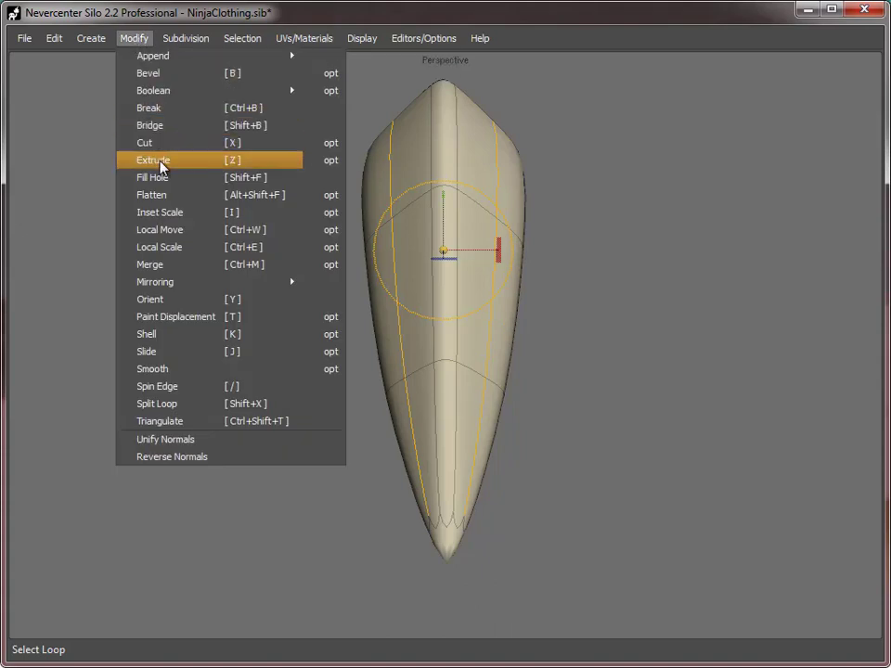
left_click(193, 232)
left_click_drag(452, 251, 437, 252)
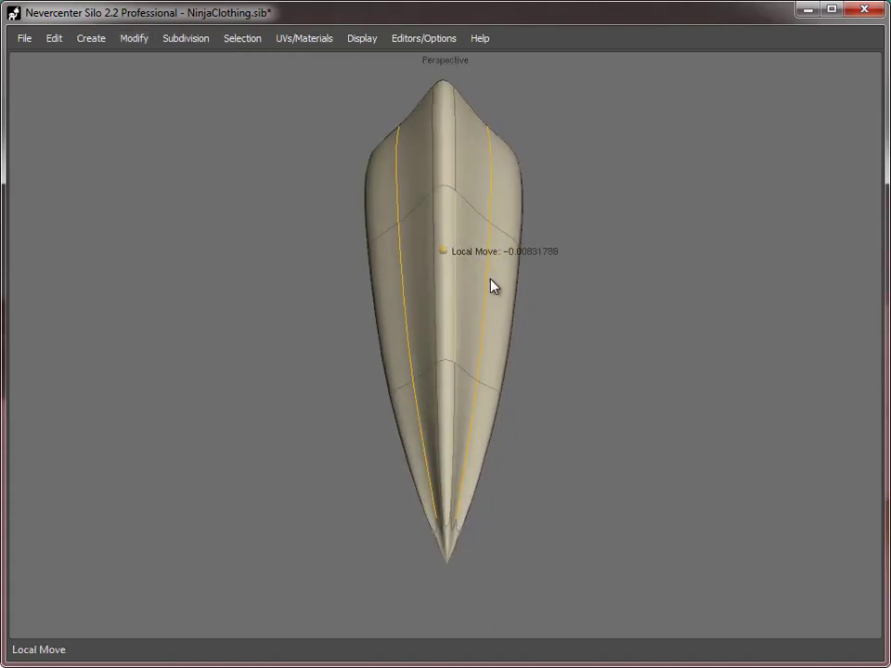
middle_click_drag(491, 278, 540, 284)
- Select the ring of vertices at the strand's front tip and scale it down to sharpen the point
key("w")
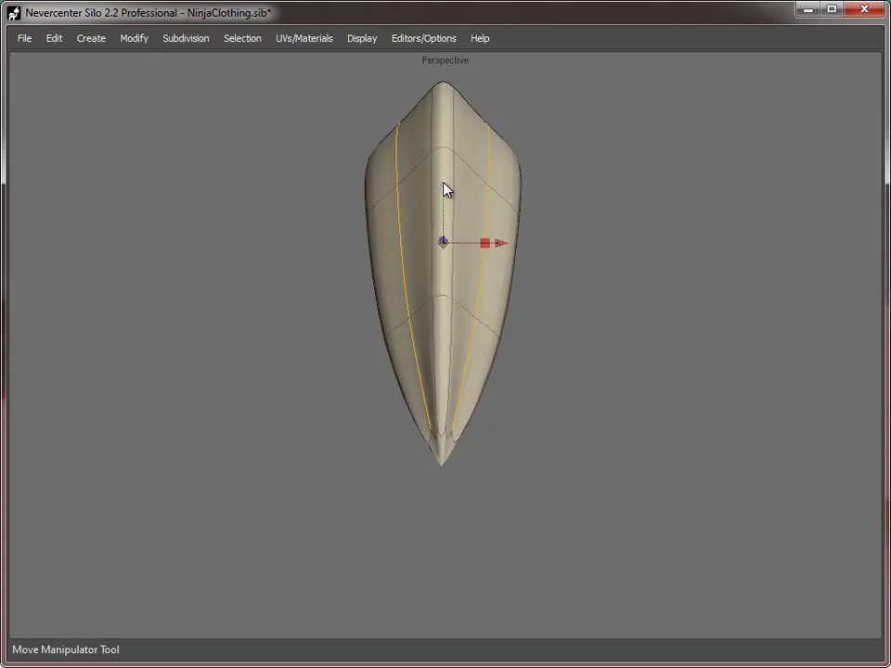
middle_click_drag(465, 247, 560, 331)
key("a")
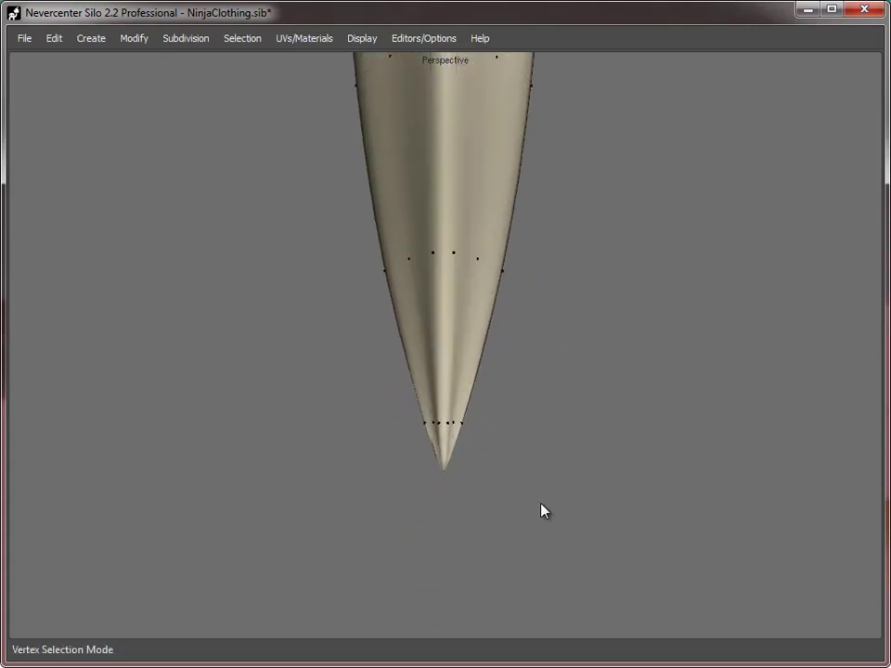
left_click_drag(542, 512, 423, 413)
key("r")
left_click_drag(400, 477, 271, 469)
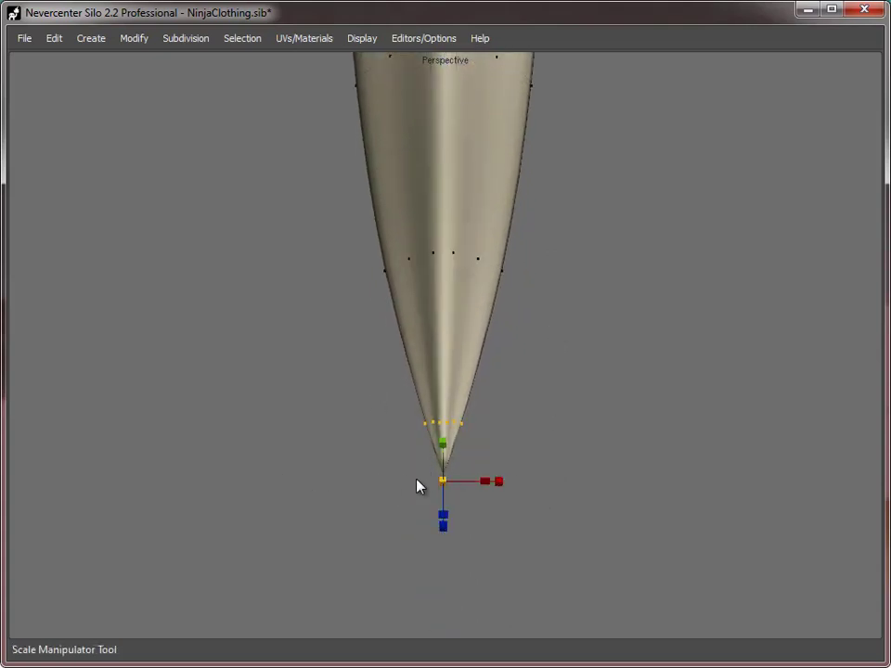
left_click_drag(443, 481, 106, 435)
key("s")
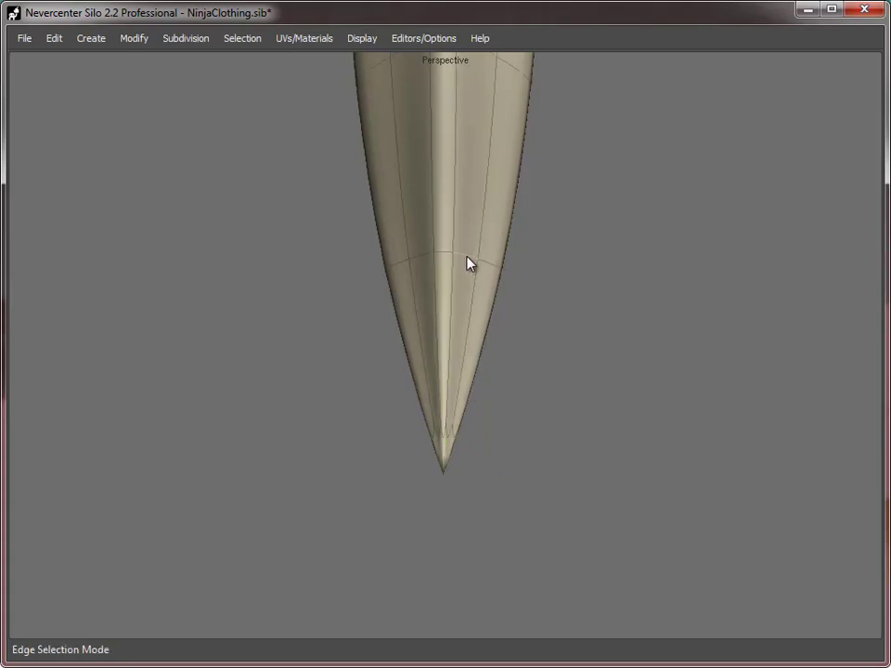
double_click(468, 262)
middle_click_drag(531, 336, 483, 346)
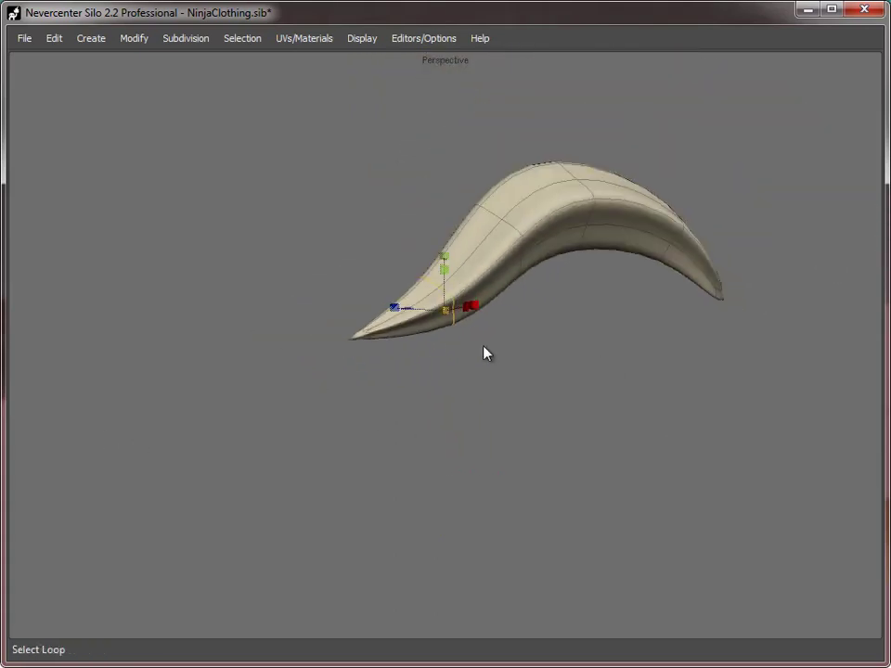
- Select the whole hair strand as an object and show all hidden objects again
key("f")
left_click(695, 350)
middle_click_drag(334, 248, 626, 322)
left_click(586, 208)
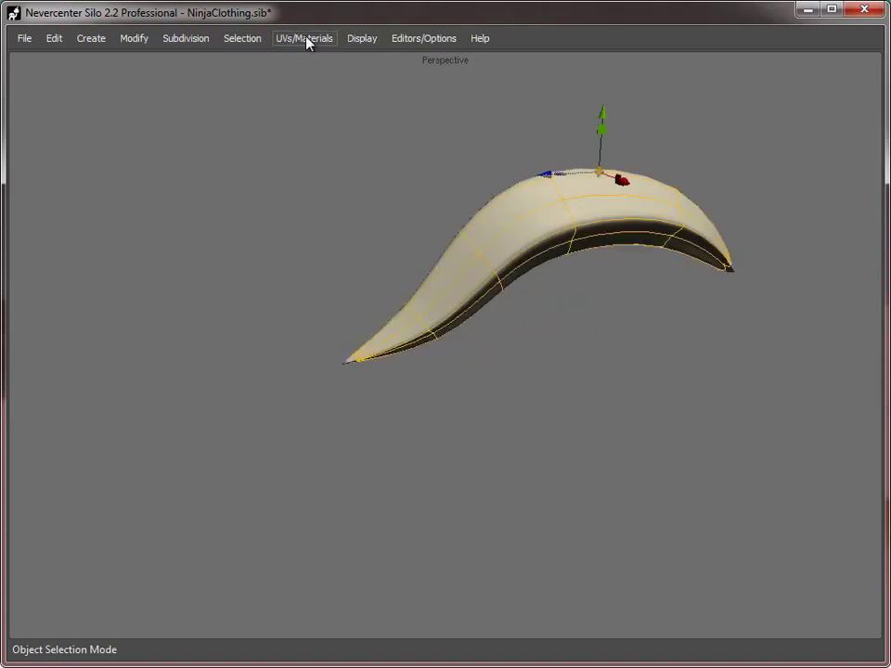
left_click(362, 38)
left_click(414, 215)
- In the Right view, move the hair strand's manipulator pivot to its tip at the back of the head
scroll(641, 349, "down", 3)
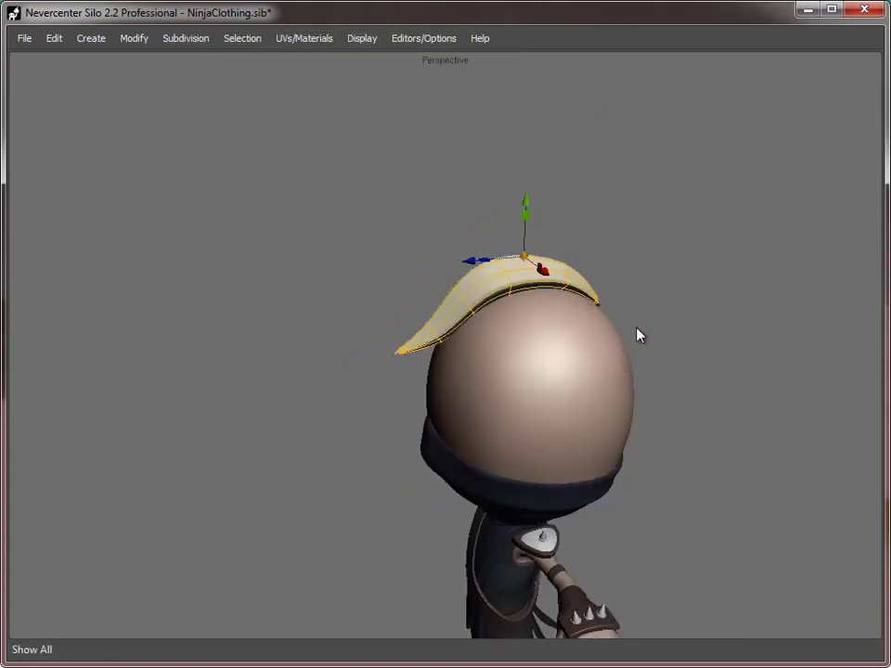
middle_click_drag(639, 334, 400, 338)
scroll(400, 355, "up", 3)
left_click(431, 200)
middle_click_drag(432, 202, 462, 291)
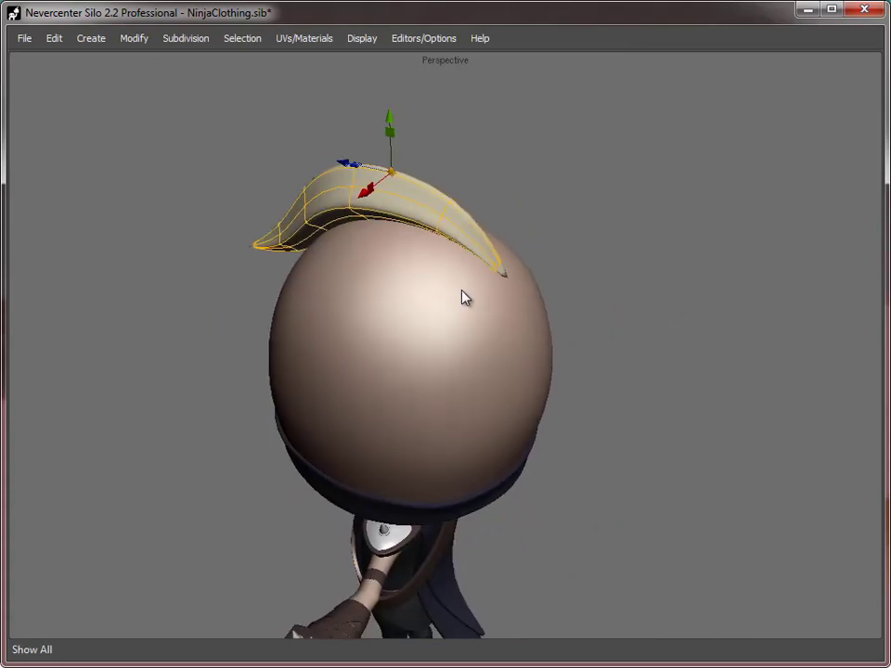
scroll(464, 288, "up", 1)
key("space")
key("space")
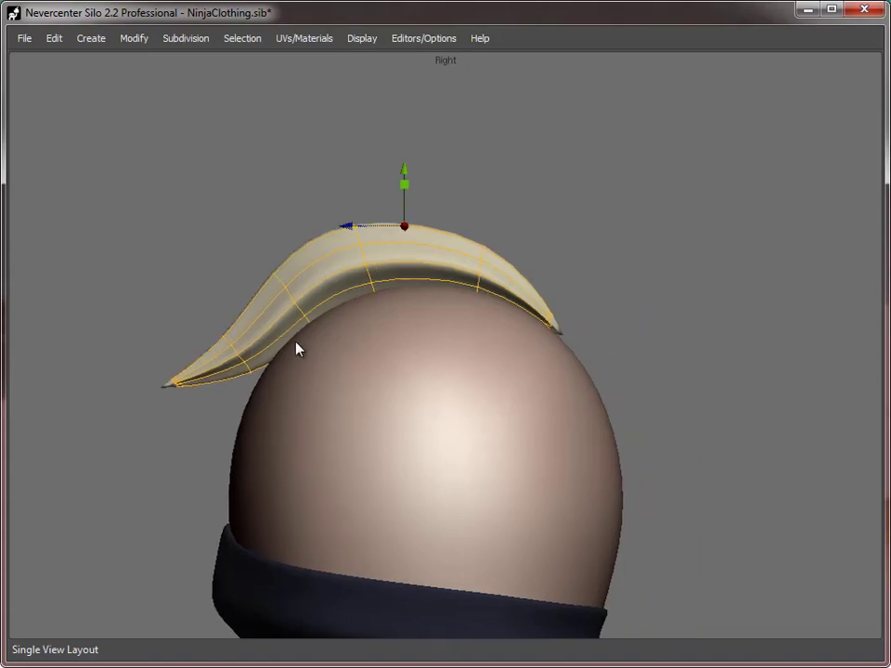
key("Insert")
left_click_drag(406, 227, 555, 324)
key("Insert")
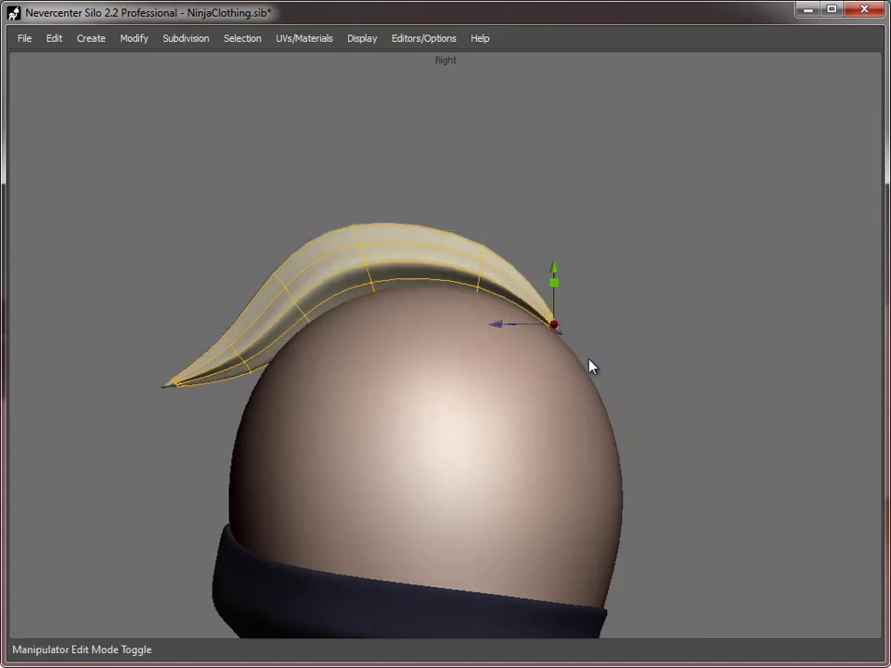
- Activate the rotate manipulator and open the Numerical Editor beside the maximized Perspective view
key("r")
key("e")
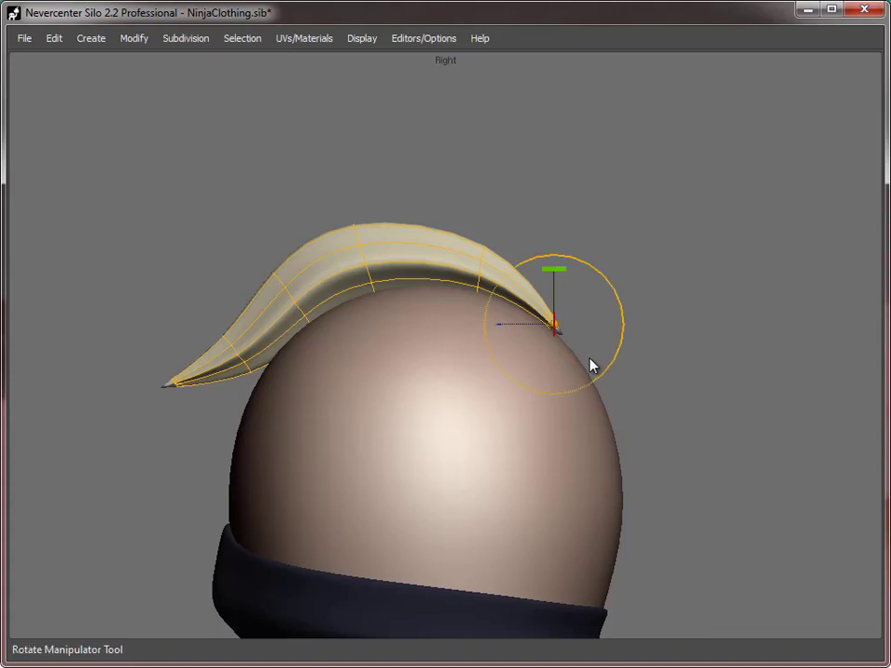
key("space")
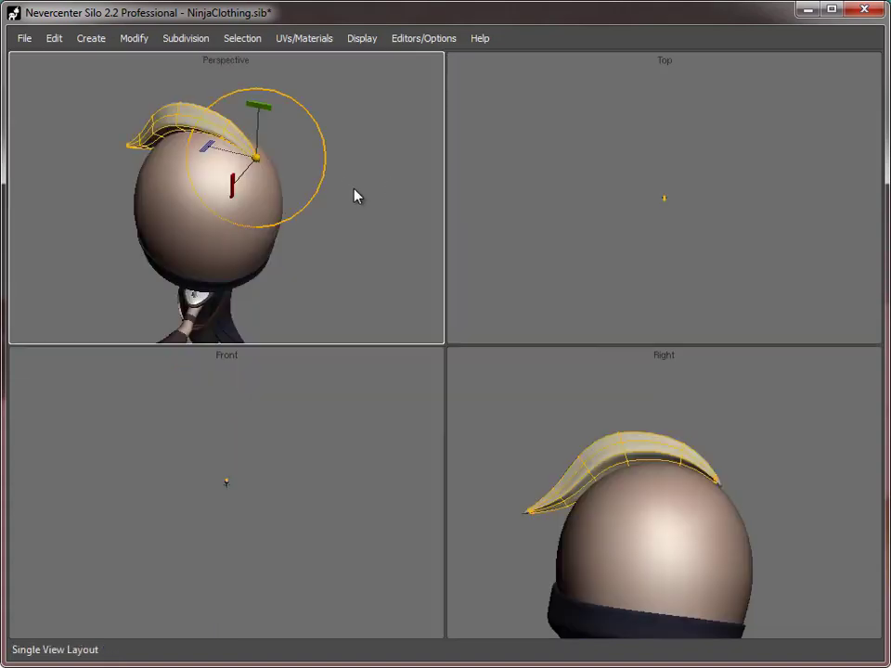
key("space")
left_click(422, 39)
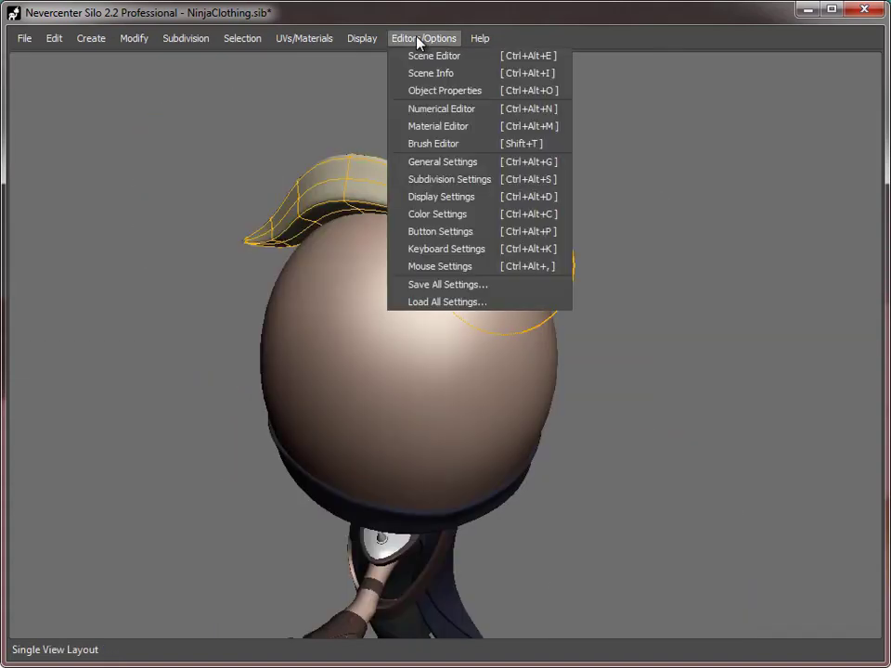
left_click(453, 109)
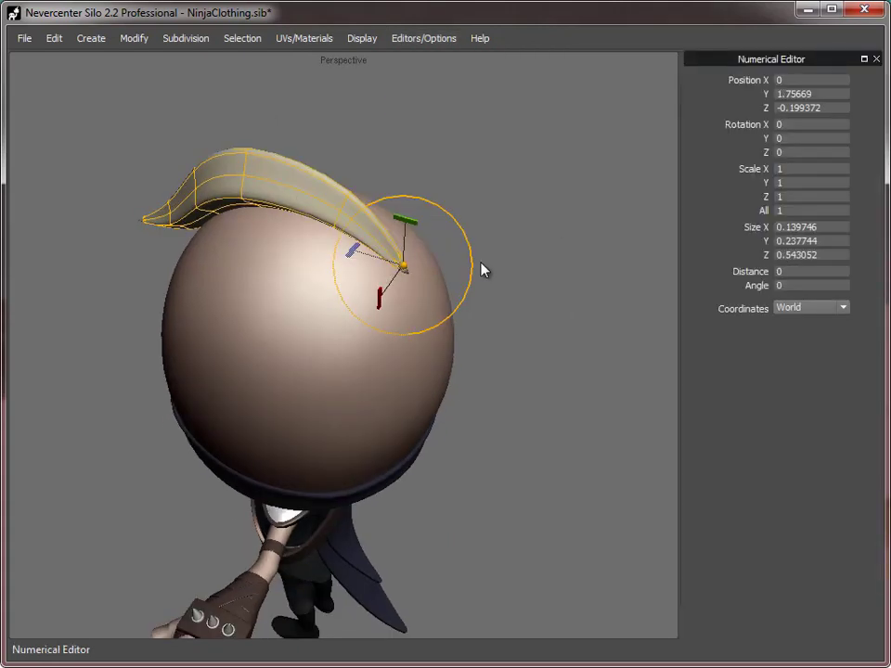
- Duplicate the hair strand and set the copy's Y rotation to 180
key("ctrl+d")
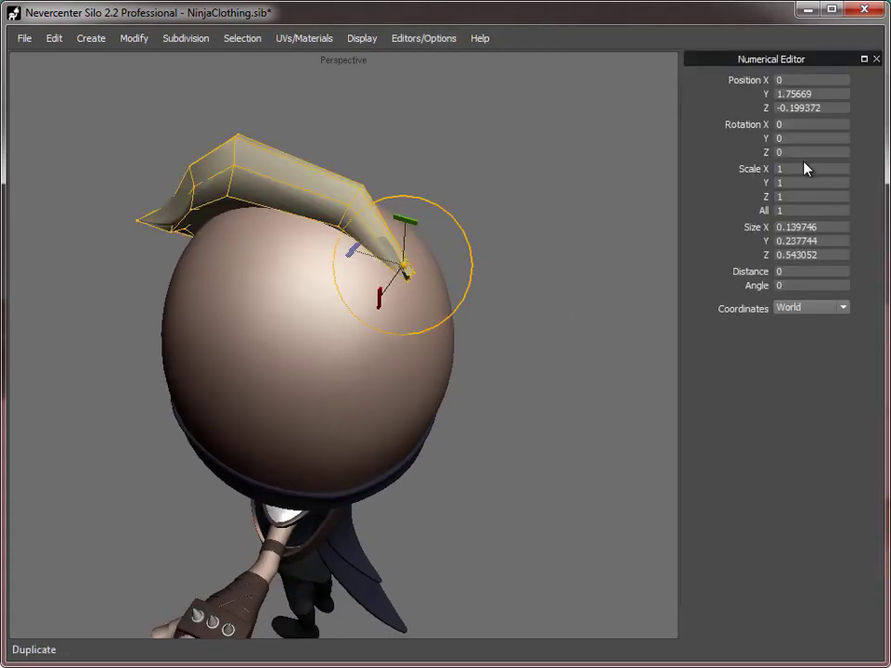
left_click(798, 138)
type("180")
key("Return")
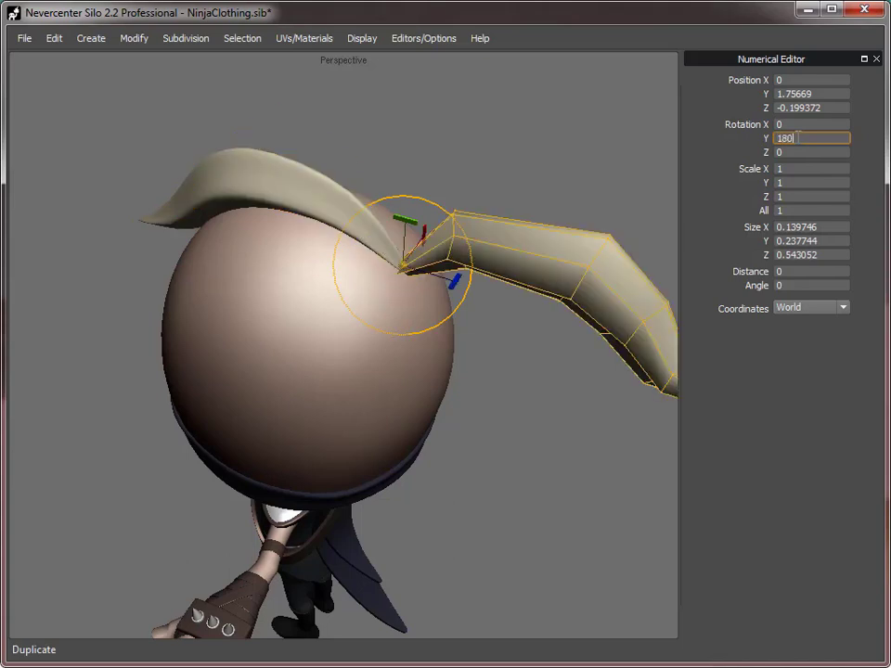
- Subdivide the copied strand and rotate it down about its tip so it follows the back of the head
middle_click_drag(450, 377, 354, 270)
key("c")
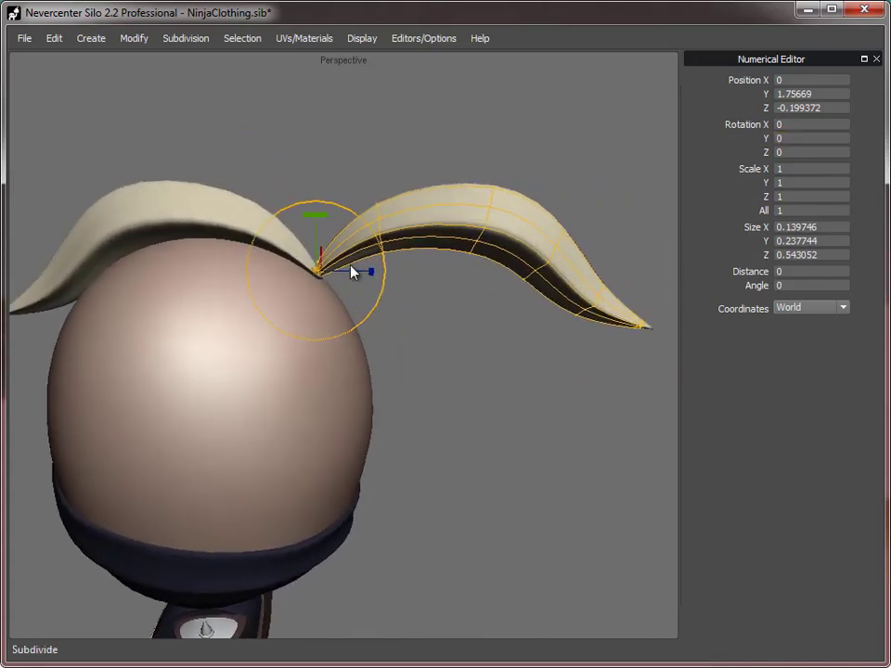
left_click_drag(312, 223, 367, 253)
middle_click_drag(506, 469, 458, 491)
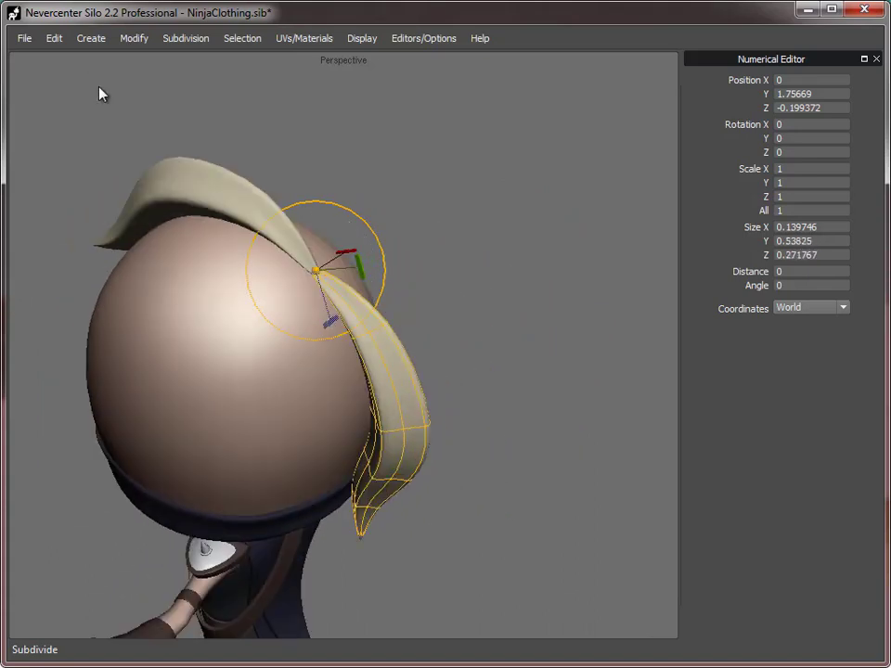
- Duplicate the front hair strand and set the new copy's Y rotation to 90
left_click(192, 165)
key("ctrl+d")
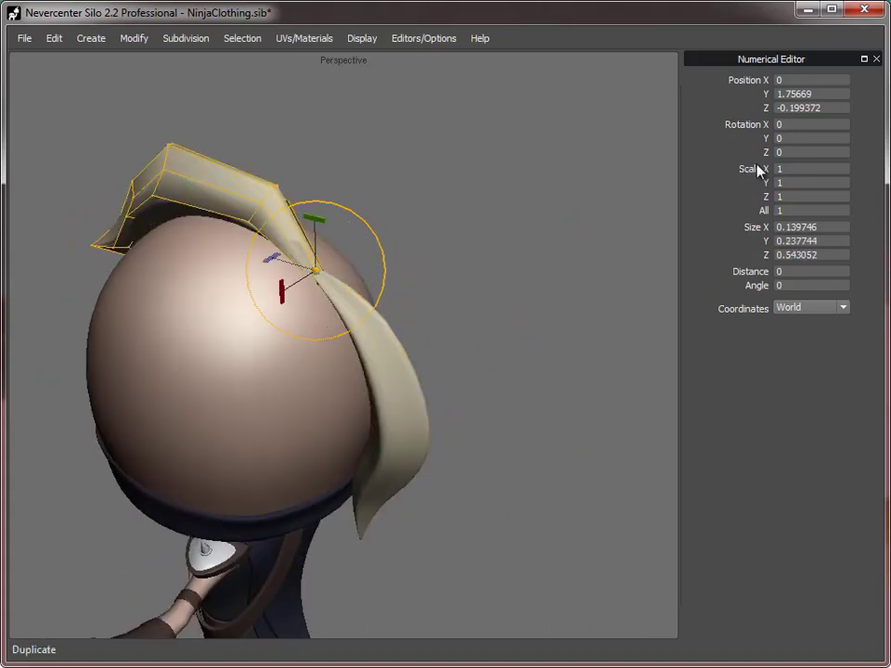
left_click(792, 138)
type("90")
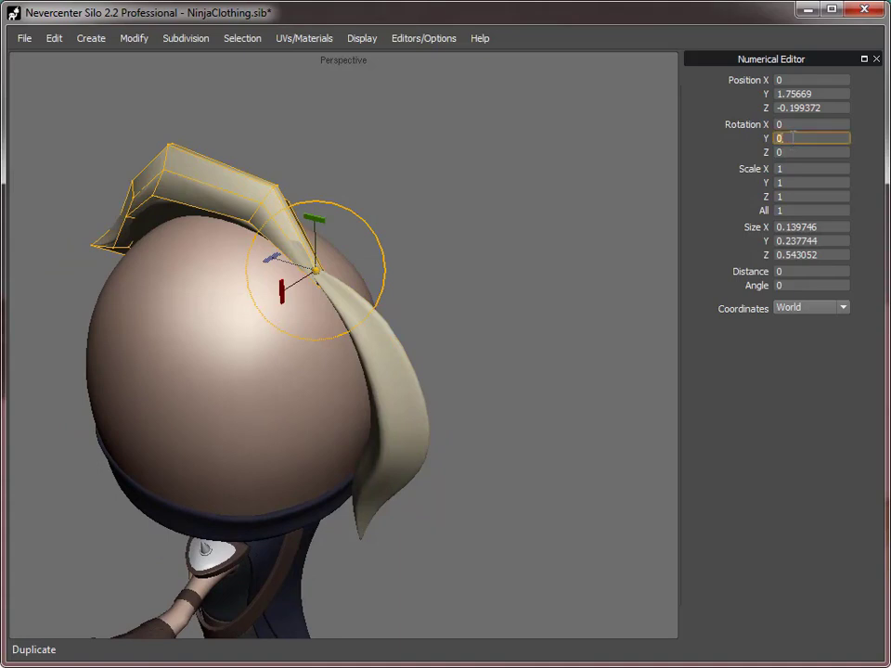
key("Return")
- Subdivide the new side strand and rotate it to lie against the head above the spiked shoulder guard
middle_click_drag(473, 325, 407, 298)
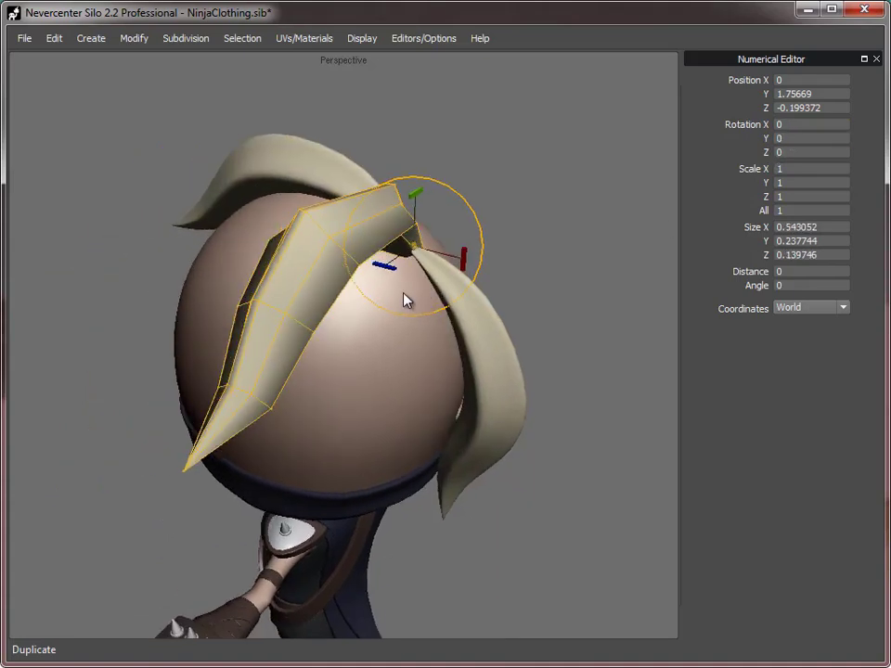
key("c")
middle_click_drag(345, 345, 242, 264)
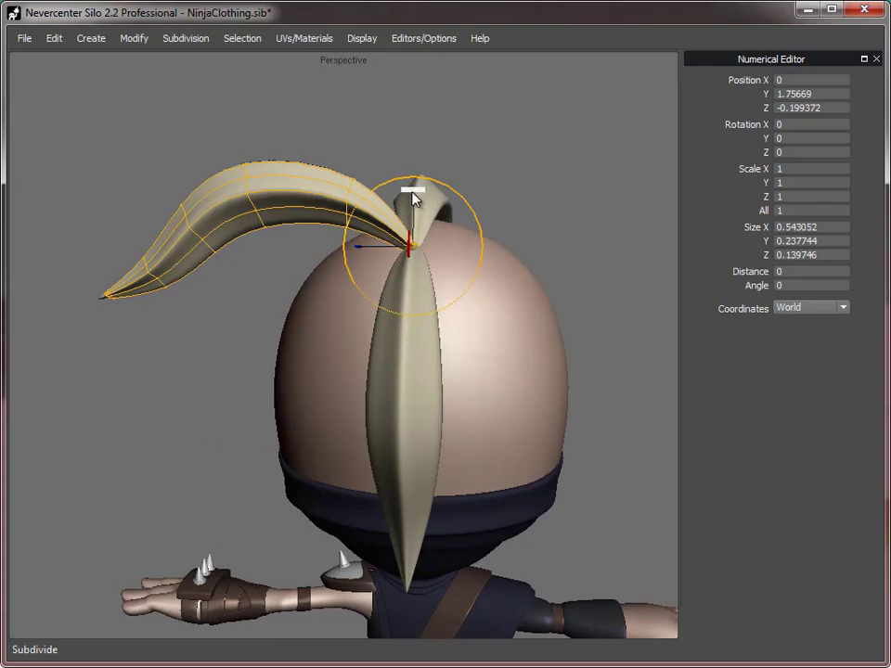
left_click_drag(408, 195, 390, 208)
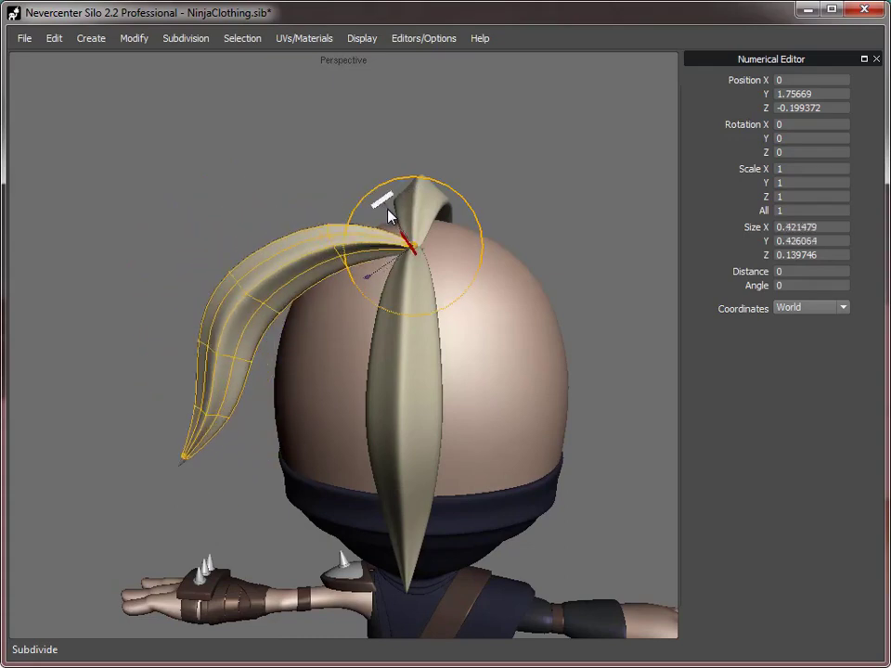
middle_click_drag(389, 207, 395, 332)
mouse_move(419, 288)
left_mouse_down()
mouse_move(408, 289)
mouse_move(432, 282)
left_mouse_up()
middle_click_drag(430, 275, 468, 253)
left_click_drag(468, 254, 477, 263)
mouse_move(391, 266)
middle_mouse_down()
mouse_move(479, 277)
mouse_move(386, 256)
middle_mouse_up()
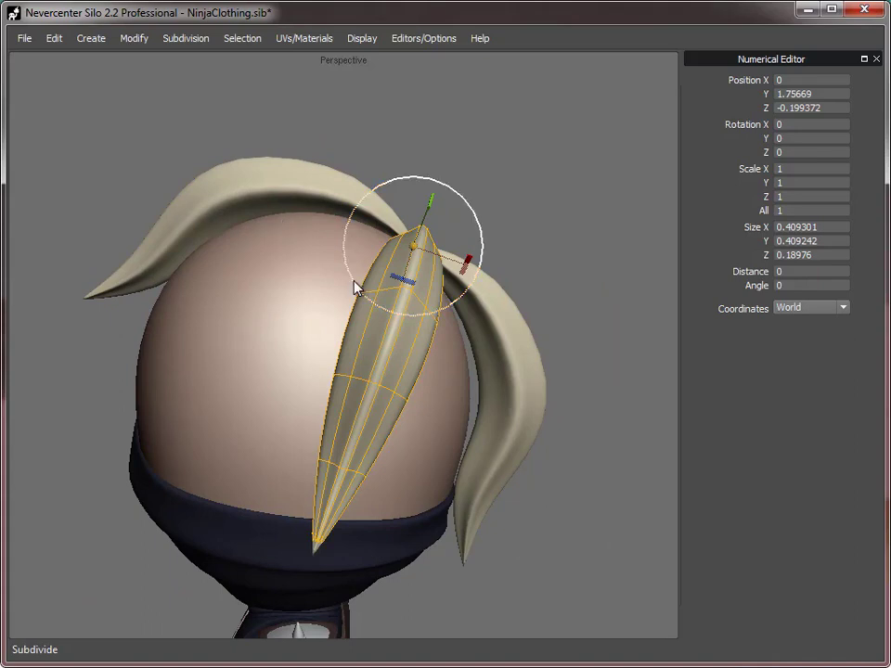
- Deselect the side strand and examine the placement of the three hair strands from around the head
middle_click_drag(354, 283, 366, 137)
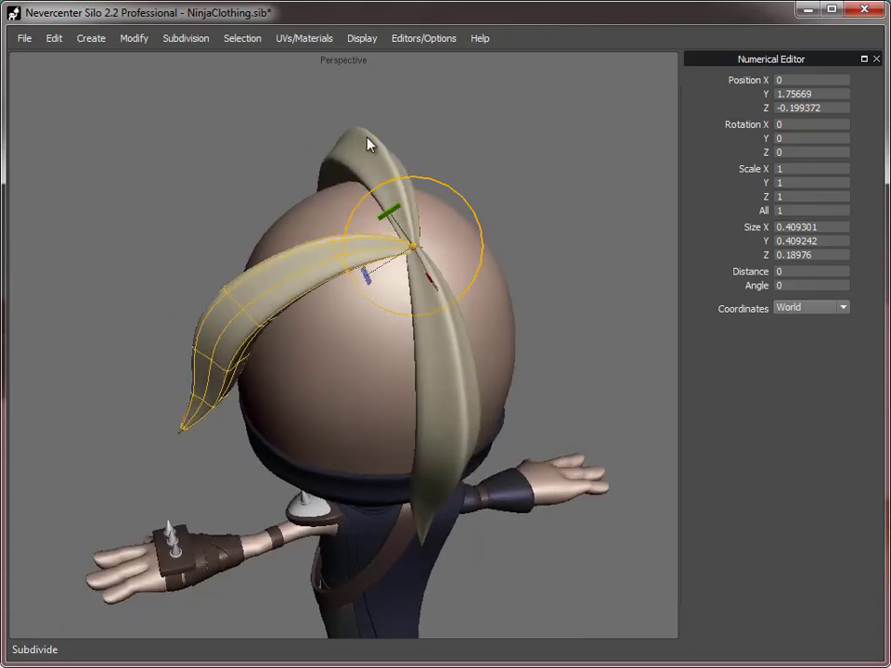
middle_click_drag(497, 418, 477, 433)
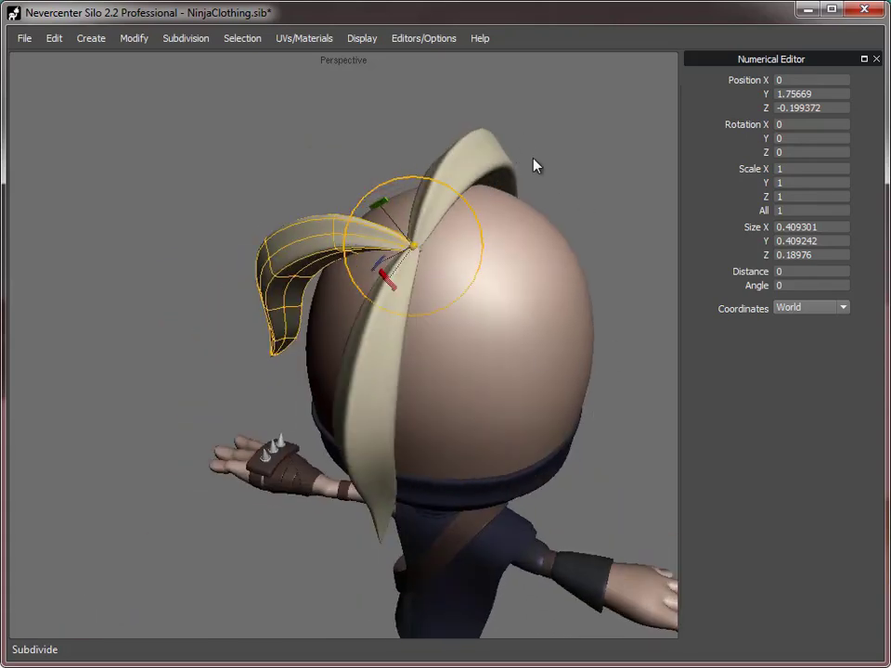
middle_click_drag(533, 362, 463, 241)
left_click(506, 353)
middle_click_drag(506, 296, 414, 224)
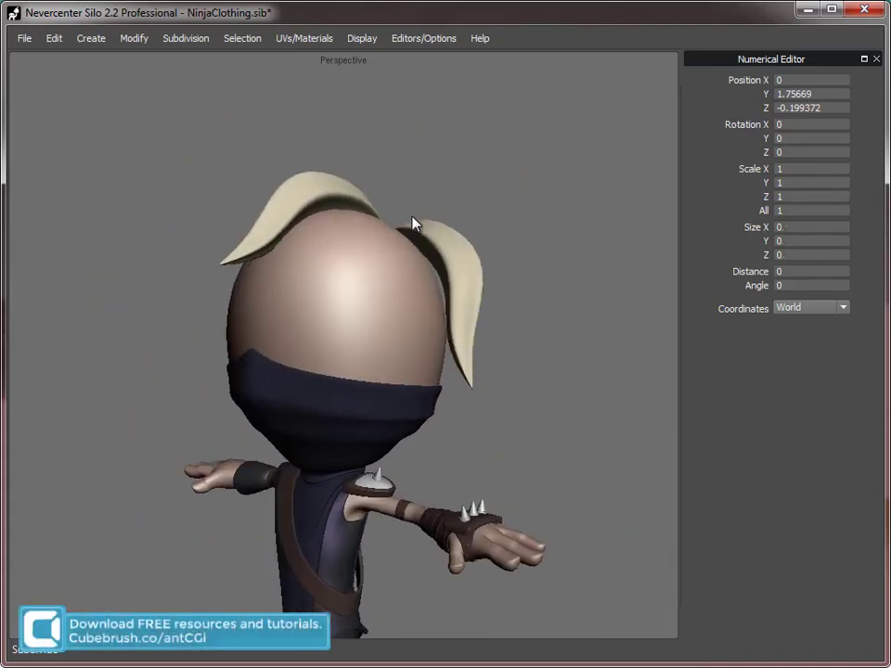
middle_click_drag(390, 265, 394, 289)
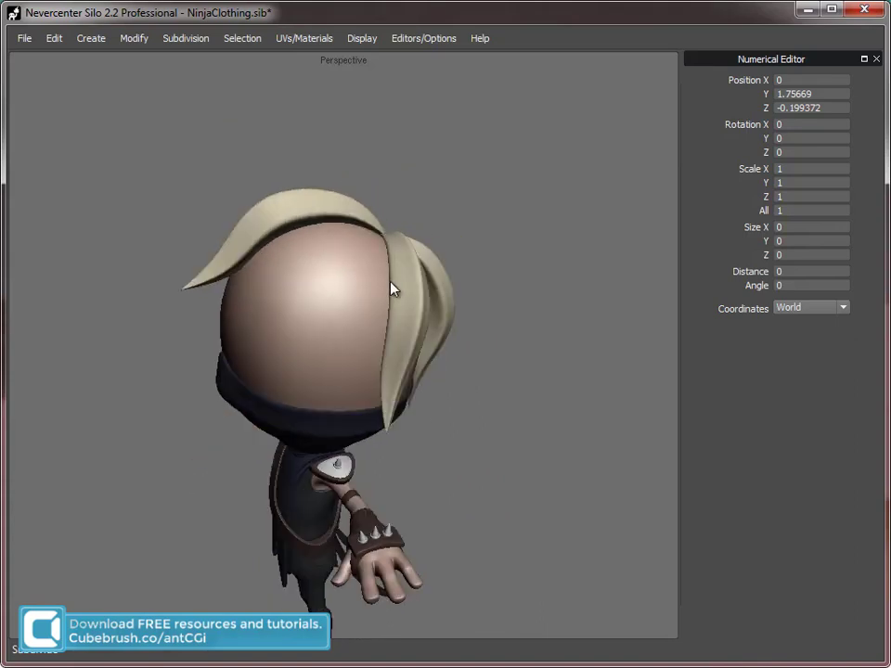
middle_click_drag(516, 322, 395, 269)
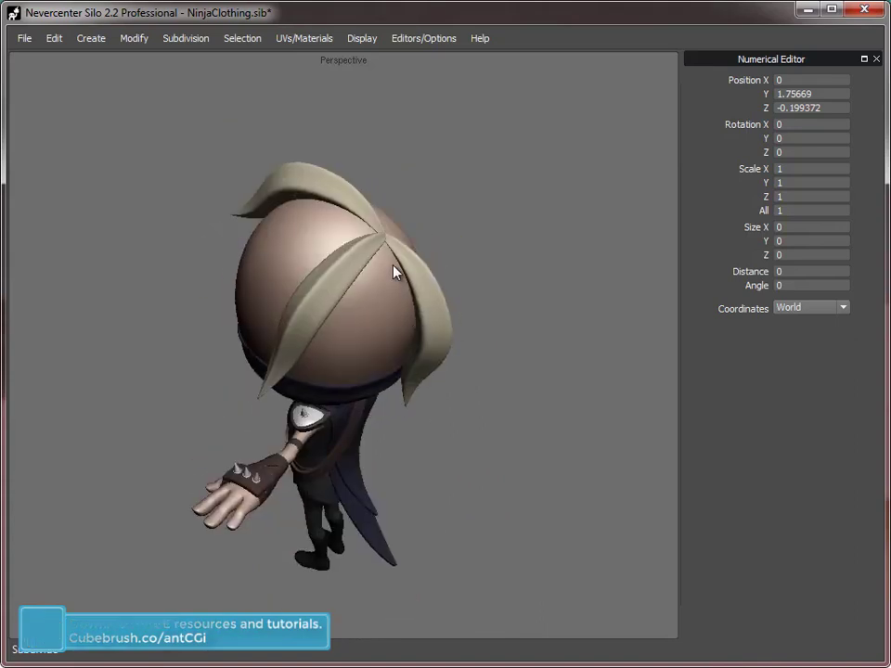
- Check the side and front hair strands in turn, then review the hair against the whole character
left_click(318, 283)
middle_click_drag(407, 315, 364, 295)
middle_click_drag(271, 399, 546, 425)
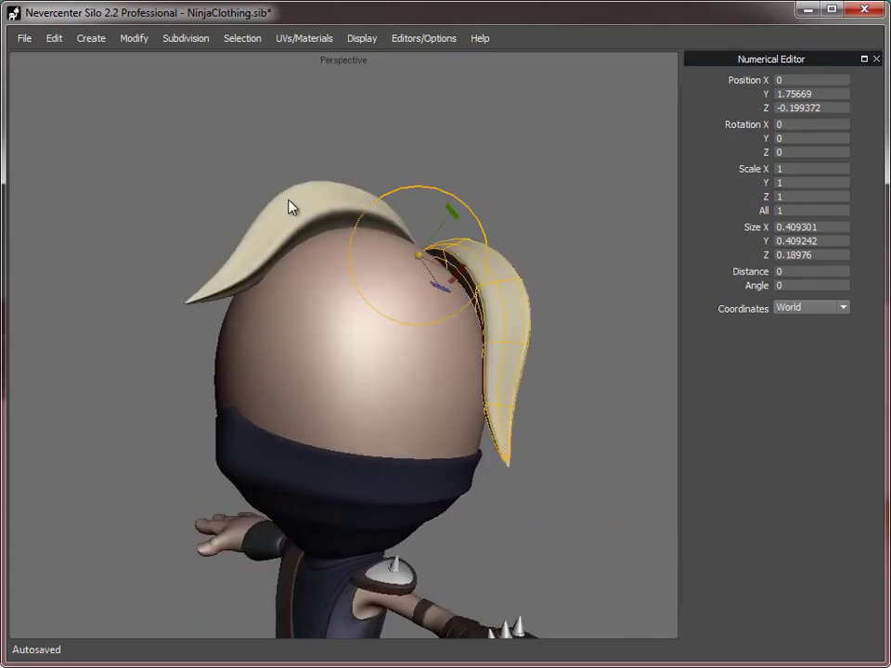
left_click(276, 265)
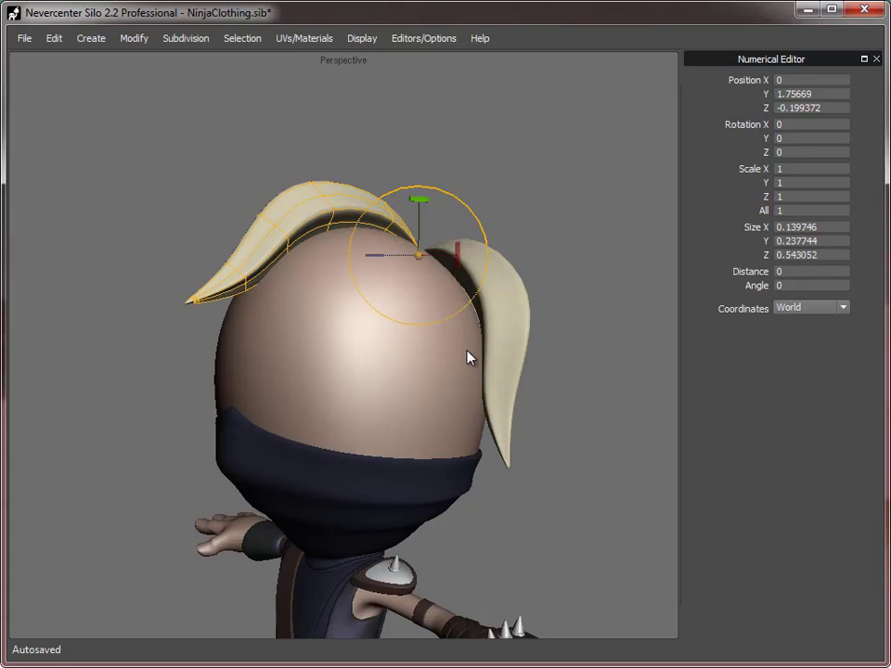
left_click(546, 202)
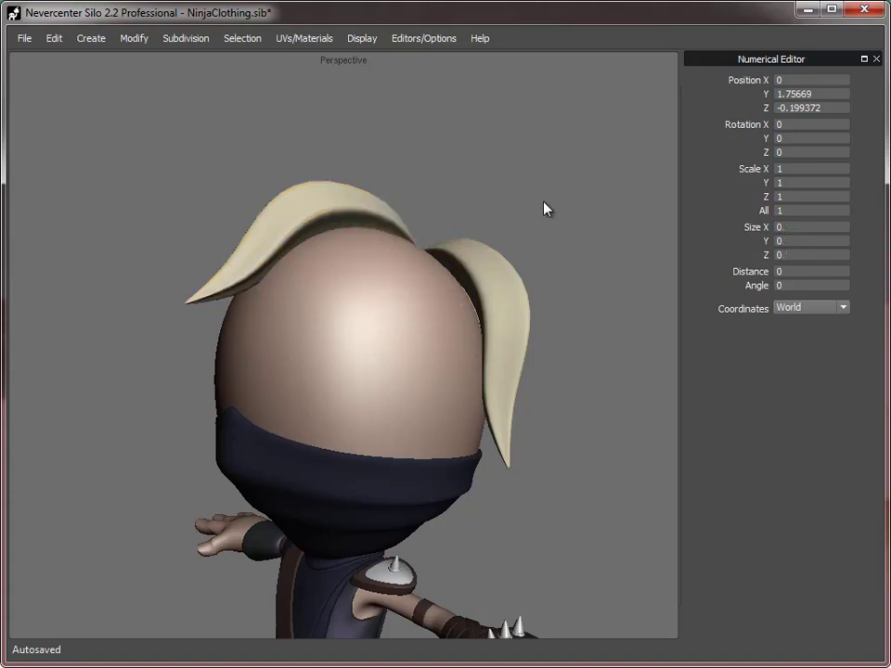
right_click_drag(506, 472, 414, 377, "alt")
left_click_drag(414, 377, 476, 382, "alt")
middle_click_drag(477, 388, 429, 328)
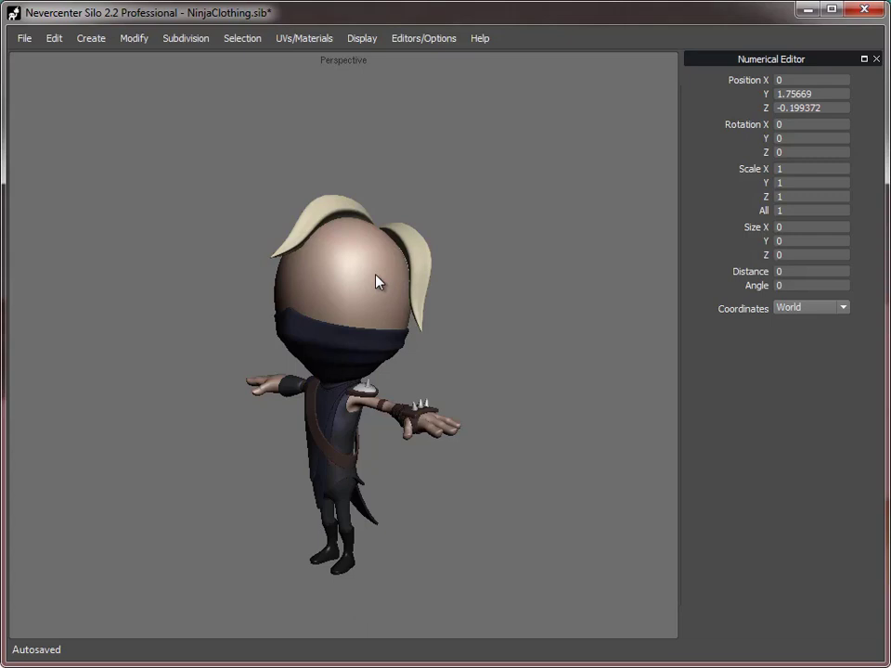
middle_click_drag(441, 319, 549, 360)
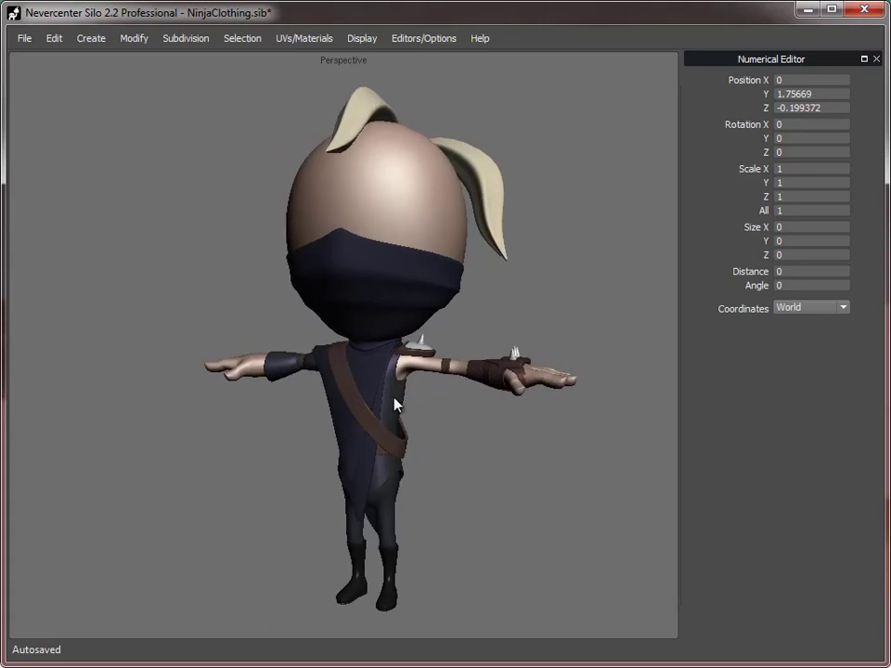
- Close the Numerical Editor and bevel the edge loop along the middle of the diagonal chest strap into a wide band
left_click(876, 58)
middle_click_drag(462, 467, 388, 427, "alt")
right_click_drag(388, 427, 475, 432, "alt")
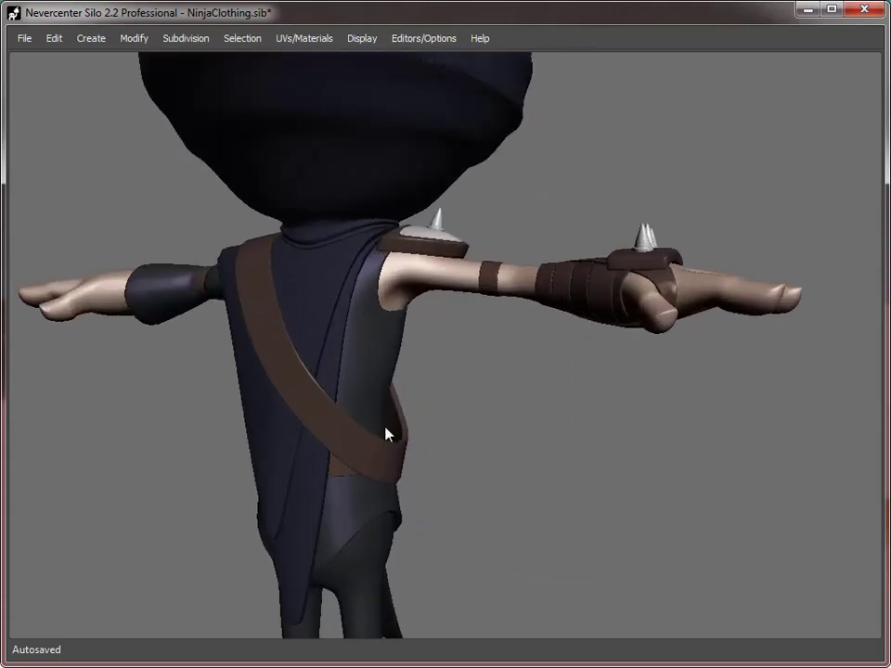
left_click(303, 380)
middle_click_drag(302, 380, 397, 404, "alt")
right_click_drag(396, 404, 447, 403, "alt")
key("s")
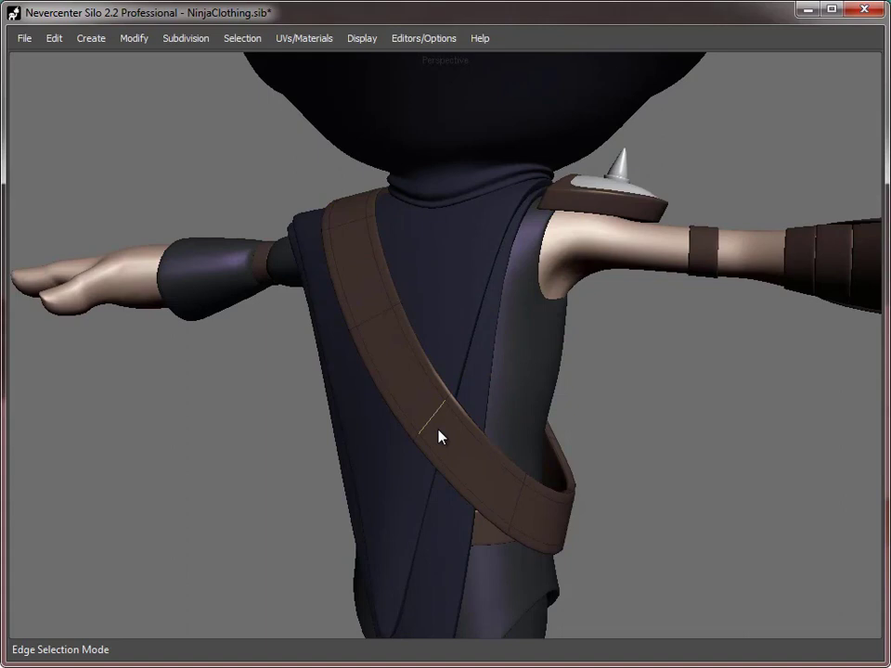
double_click(401, 376)
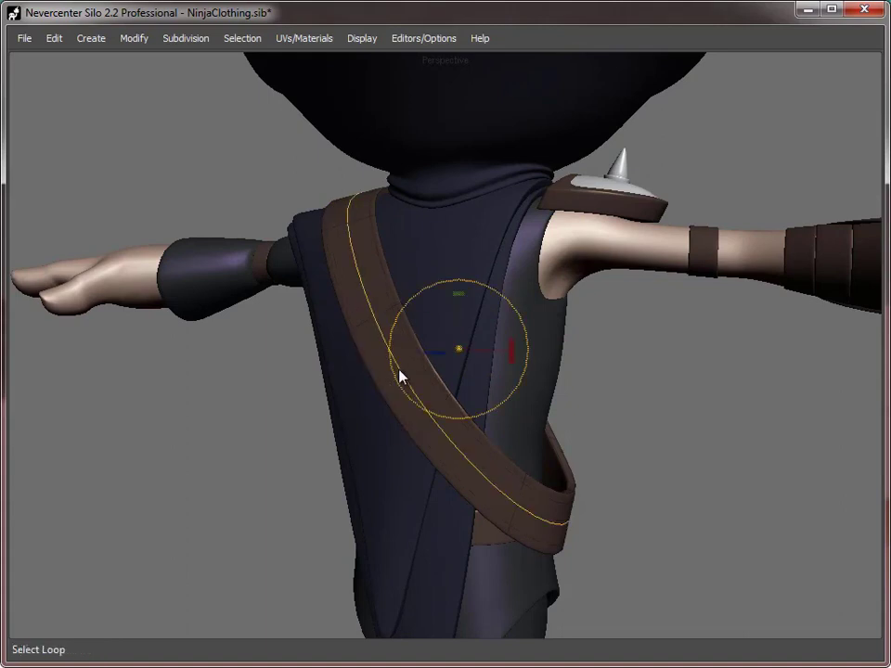
key("b")
left_click_drag(400, 367, 421, 360)
right_click_drag(364, 412, 369, 412, "alt")
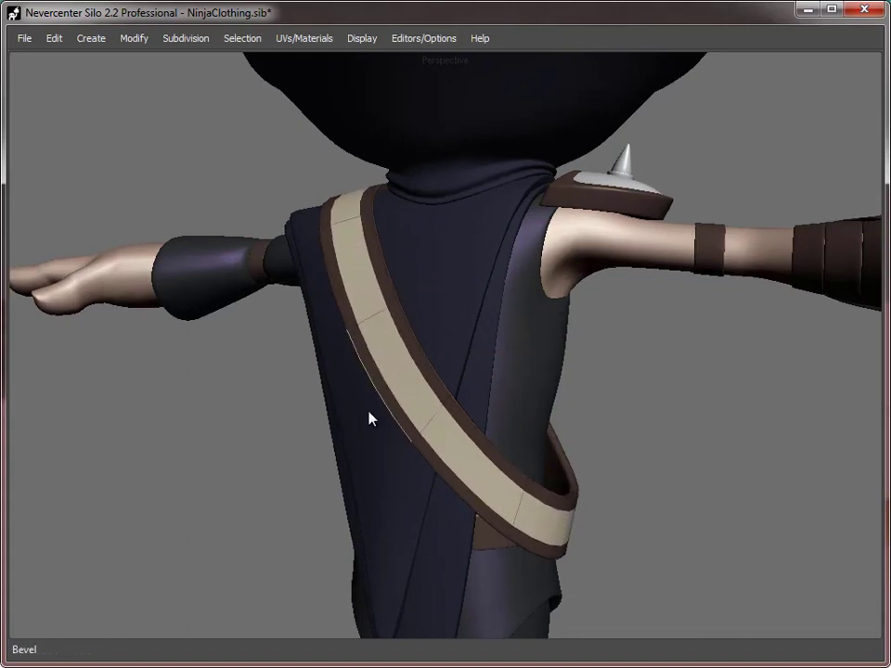
- Select the loop of faces along the middle of the chest strap and extrude it slightly outward
key("d")
double_click(422, 411)
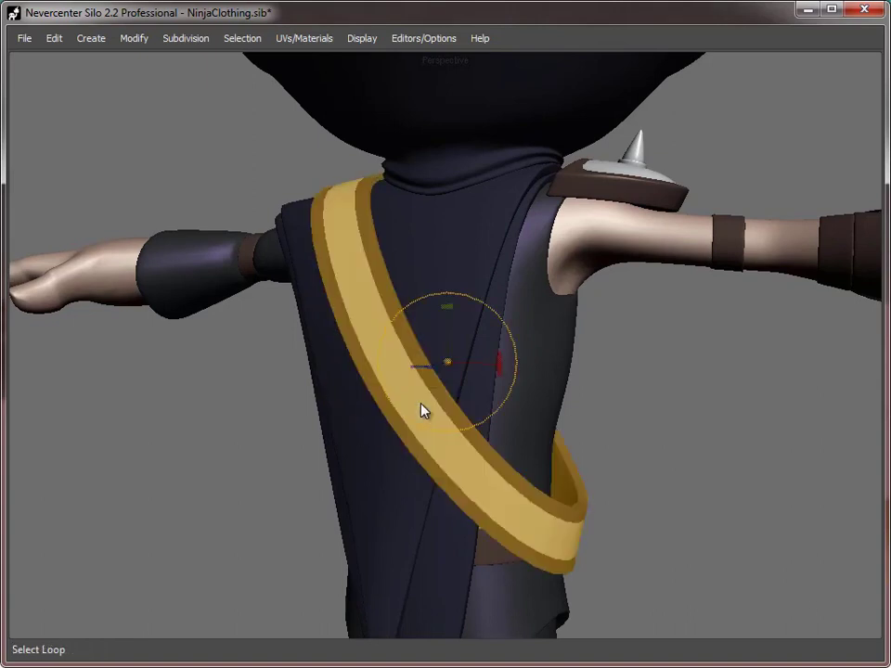
left_click(460, 464)
double_click(413, 404, "shift")
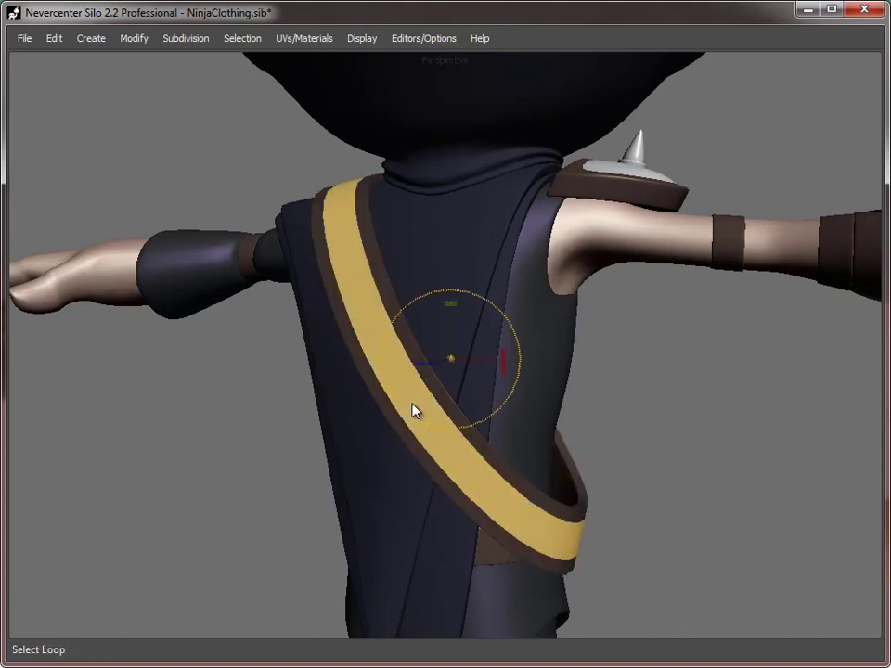
key("z")
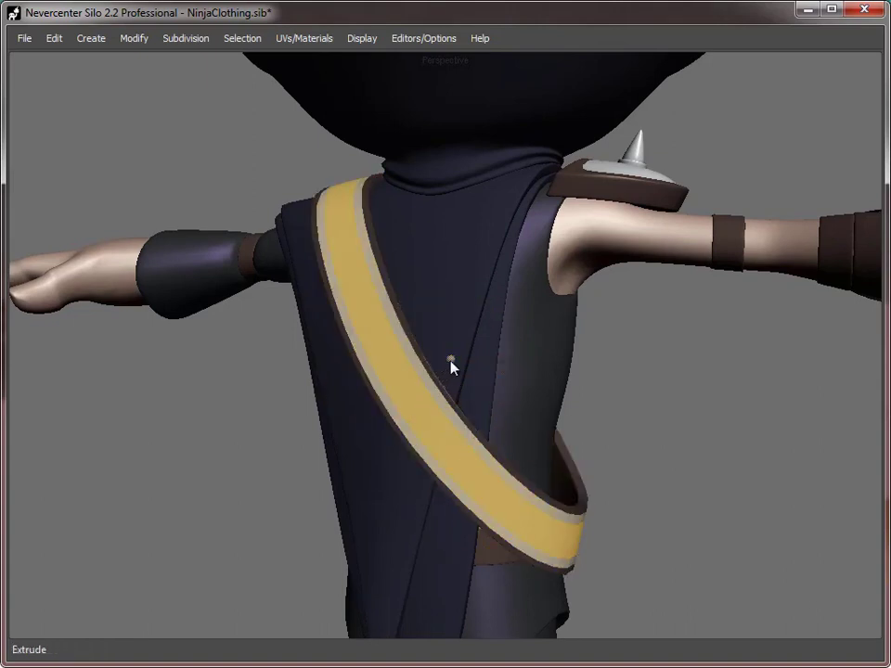
left_click_drag(450, 360, 453, 360)
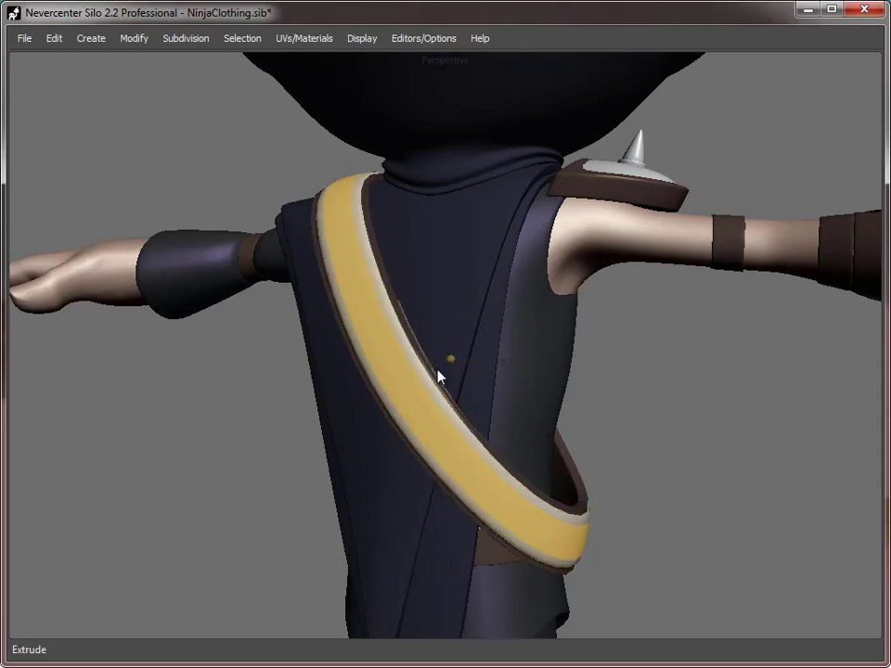
- Select the edge loops bordering both sides of the strap's raised band and bevel them
key("s")
double_click(421, 384)
middle_click_drag(354, 406, 388, 391, "alt")
right_click_drag(388, 391, 455, 358, "alt")
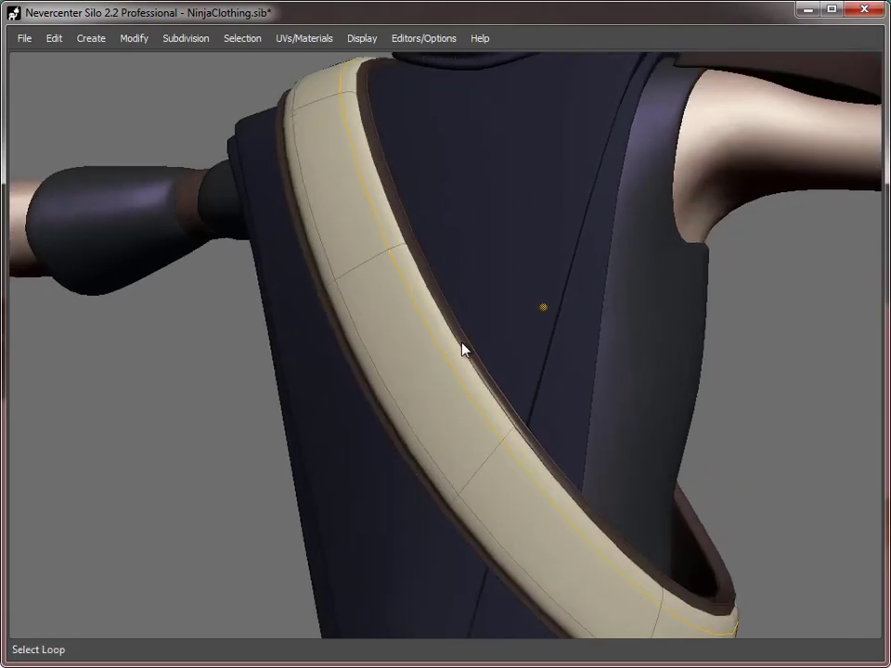
double_click(463, 343, "shift")
double_click(378, 406, "shift")
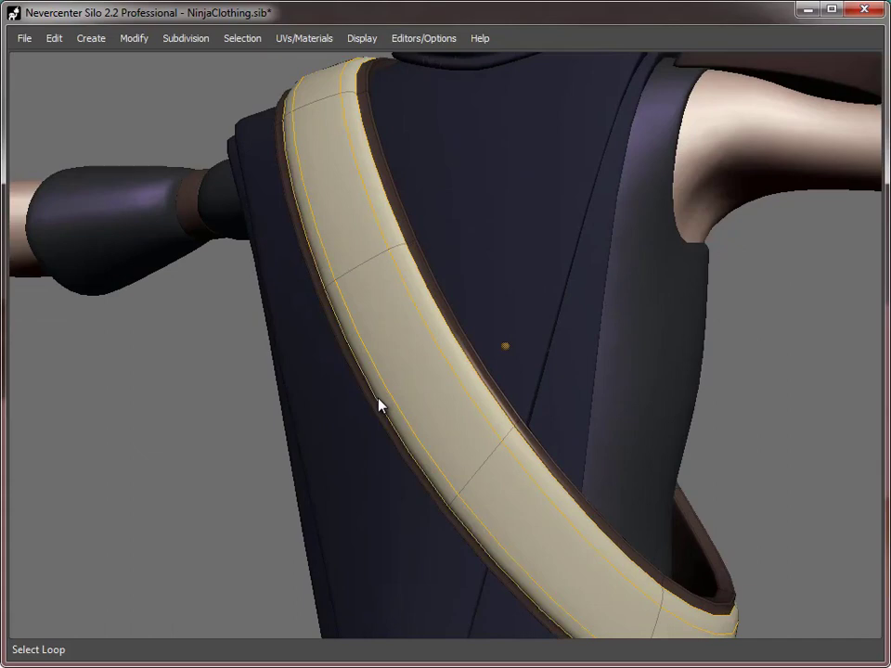
key("b")
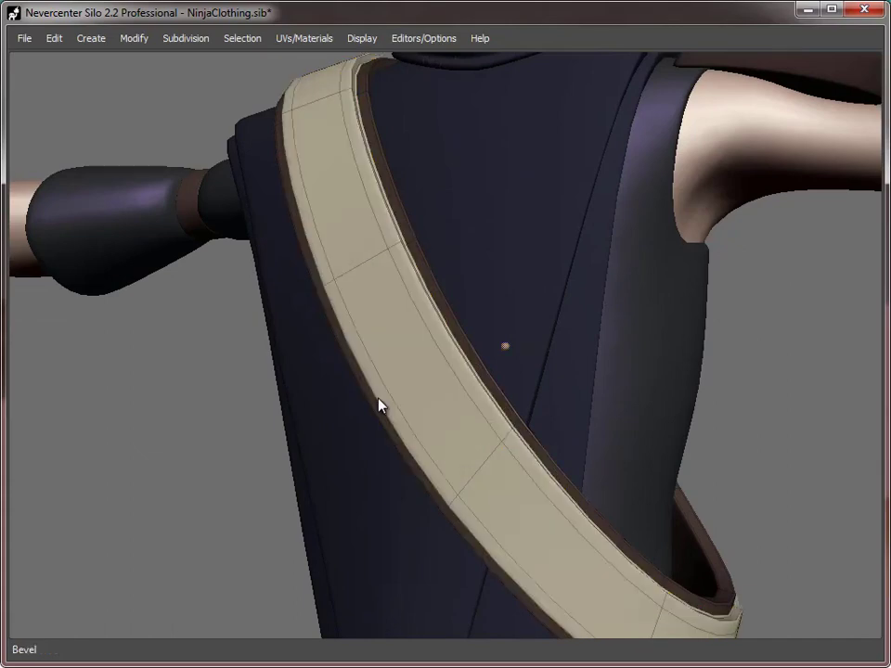
key("c")
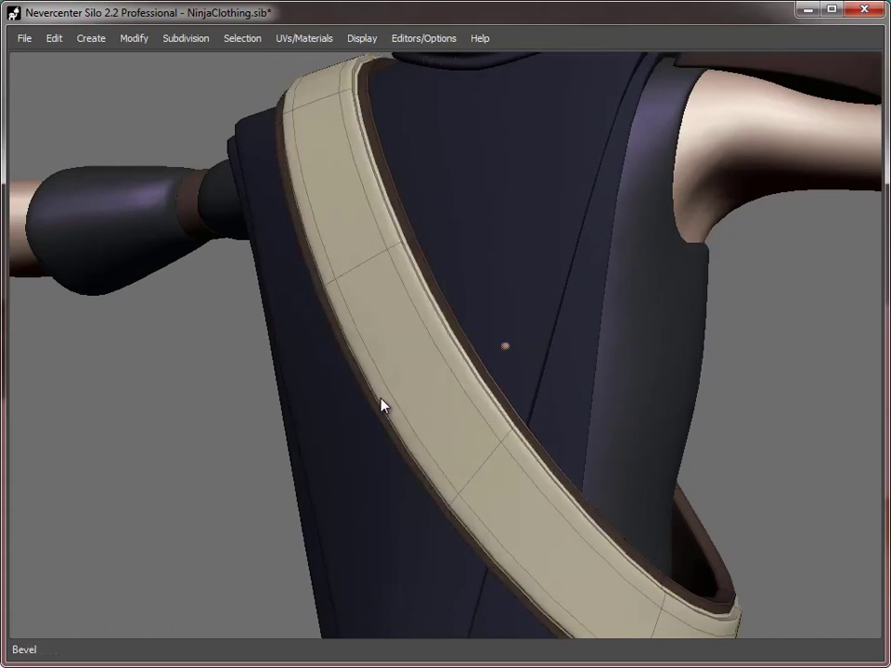
- Apply the brown Material3 to the whole chest strap and deselect it
key("f")
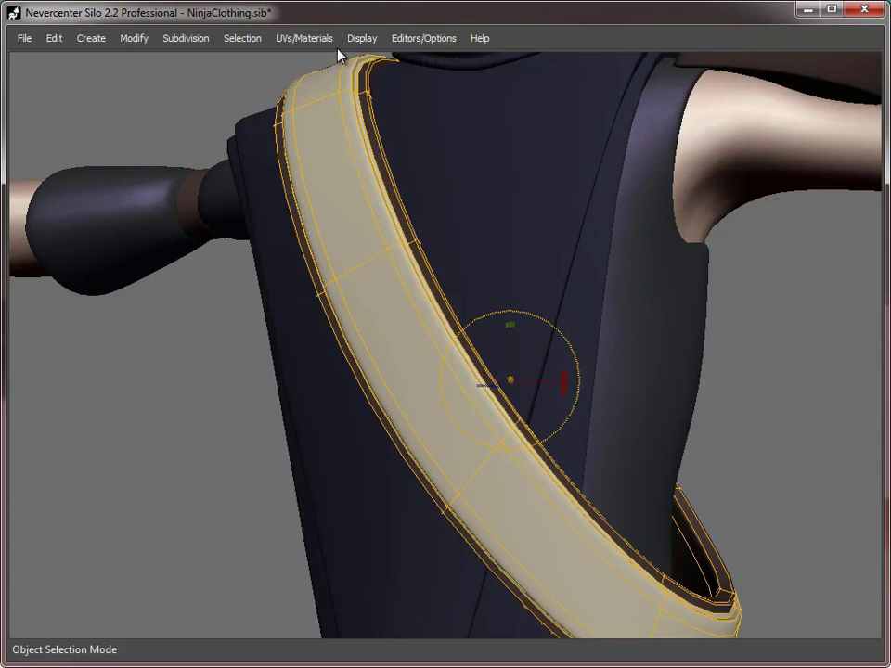
left_click(306, 39)
mouse_move(362, 42)
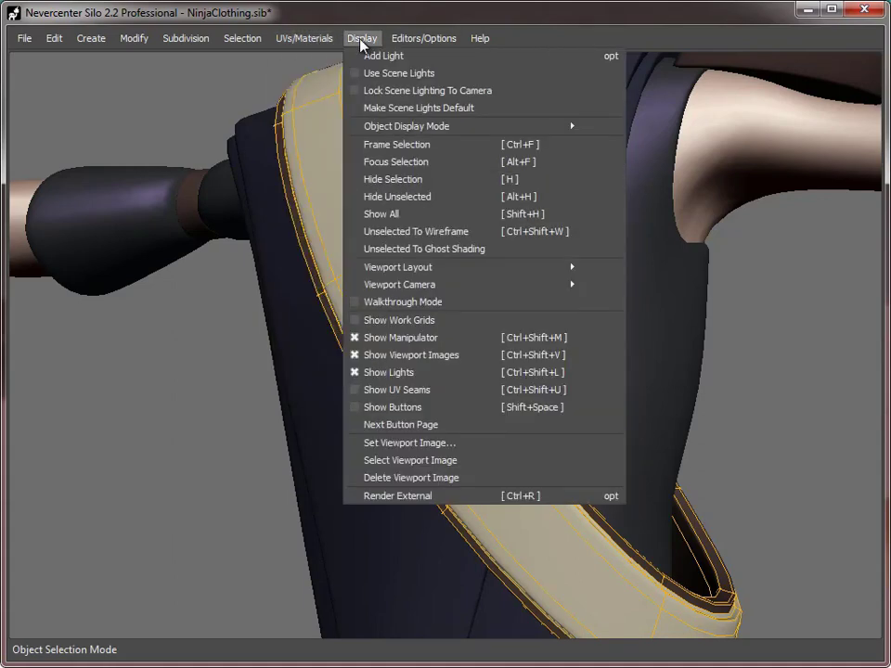
mouse_move(307, 38)
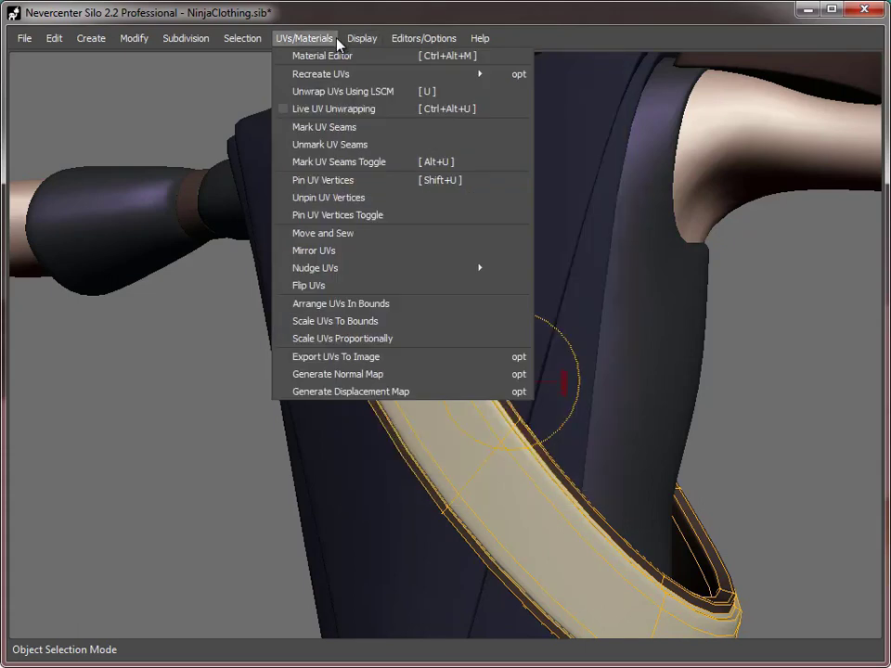
left_click(340, 56)
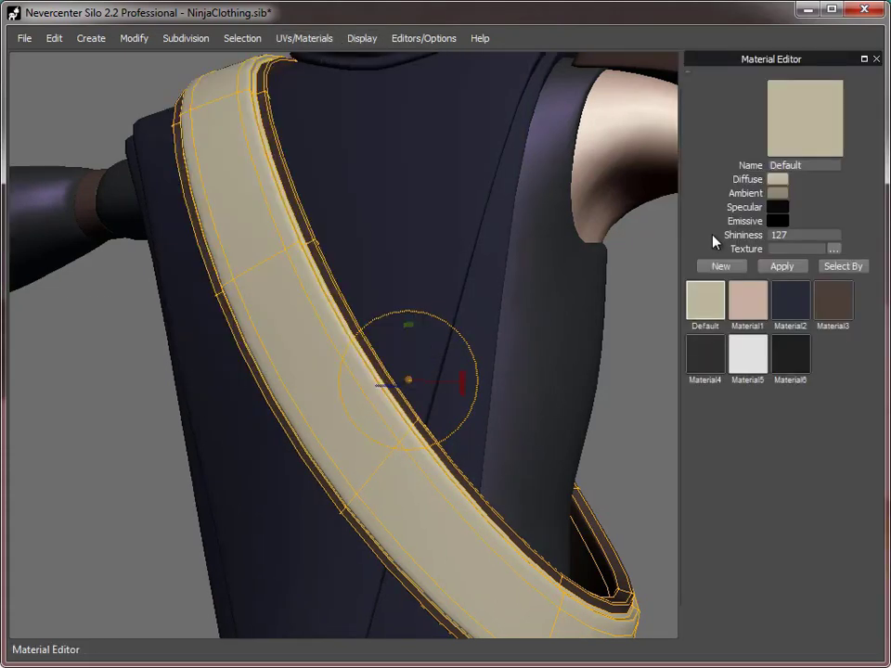
left_click(846, 317)
left_click(781, 268)
left_click(112, 77)
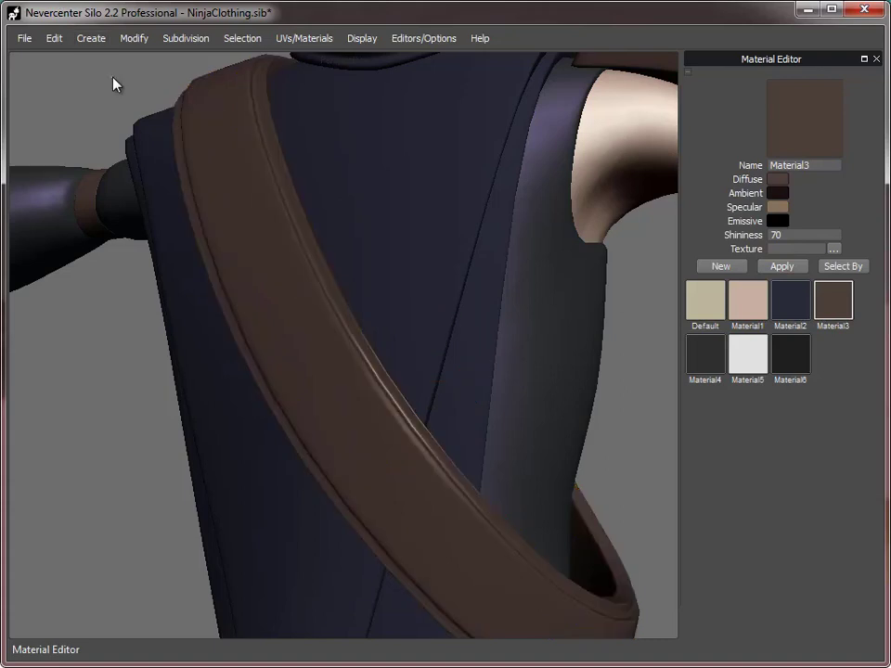
- Compare the settings of Material4, Material5 and Material6 in the Material Editor
scroll(479, 358, "down", 3)
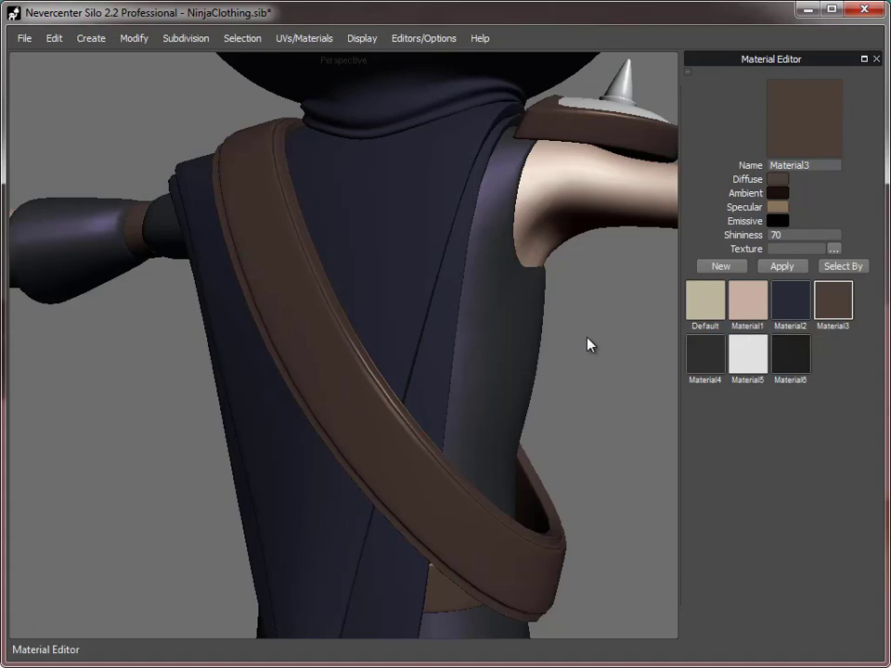
right_click_drag(606, 383, 520, 372, "alt")
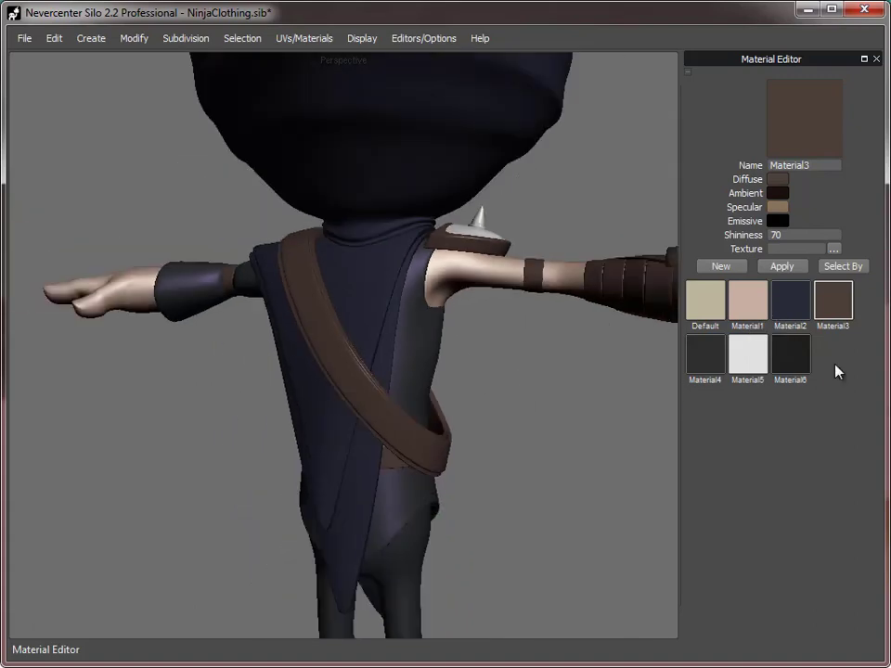
left_click(703, 364)
left_click(750, 365)
left_click(788, 365)
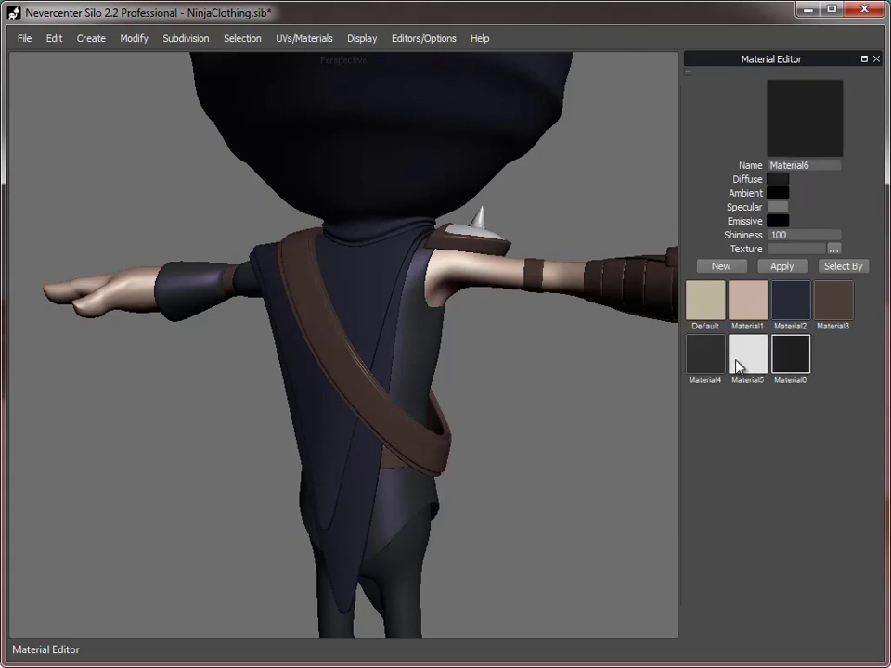
left_click(710, 365)
left_click(789, 366)
left_click(722, 369)
left_click(790, 361)
left_click(714, 367)
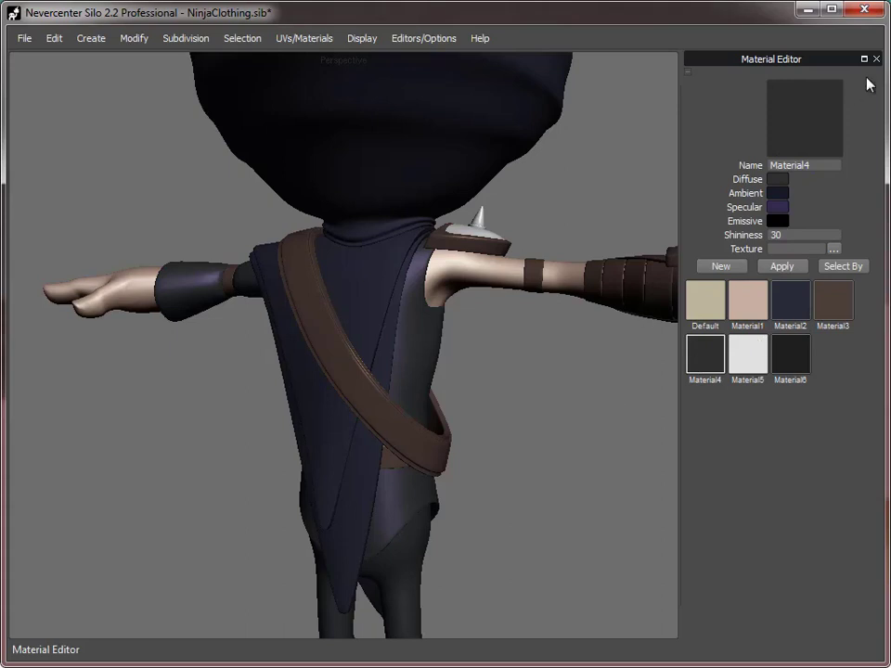
- Examine the bevelled chest strap up close and from several angles, along with the rest of the outfit
middle_click_drag(559, 449, 369, 454)
right_click_drag(369, 454, 231, 422, "alt")
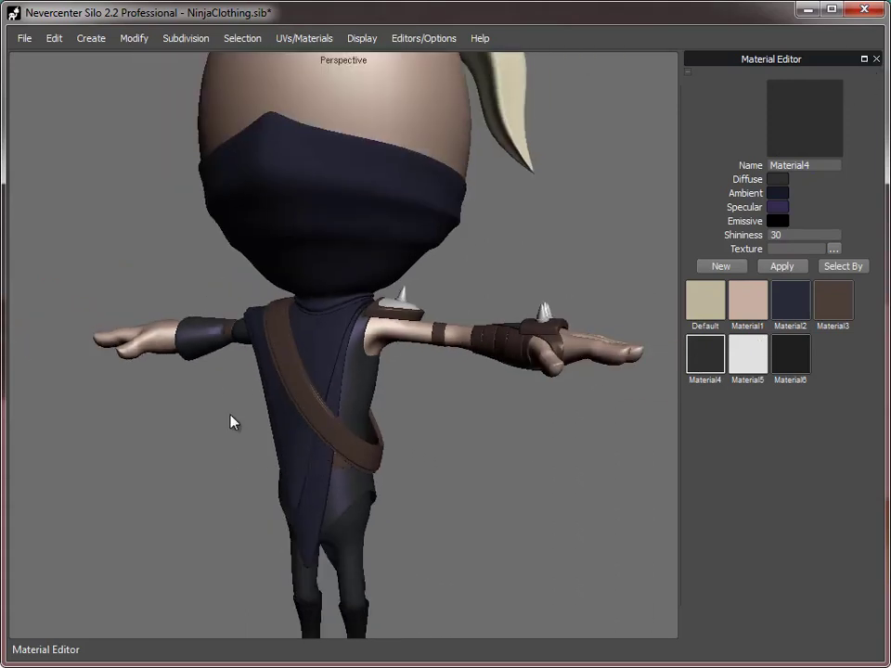
left_click_drag(232, 422, 357, 396, "alt")
right_click_drag(356, 395, 473, 432, "alt")
left_click_drag(474, 432, 370, 469, "alt")
middle_click_drag(368, 469, 463, 424)
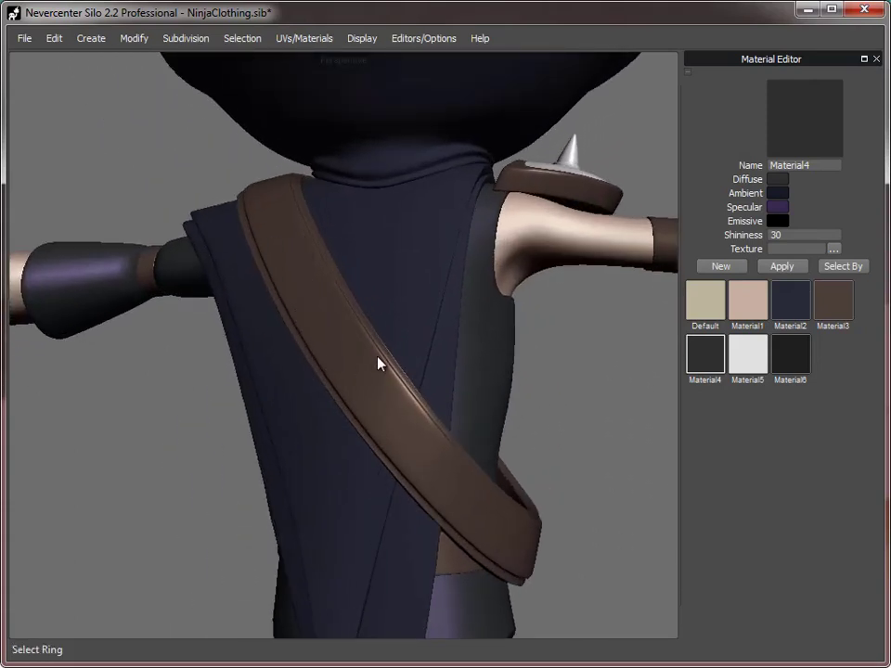
middle_click_drag(378, 364, 380, 399)
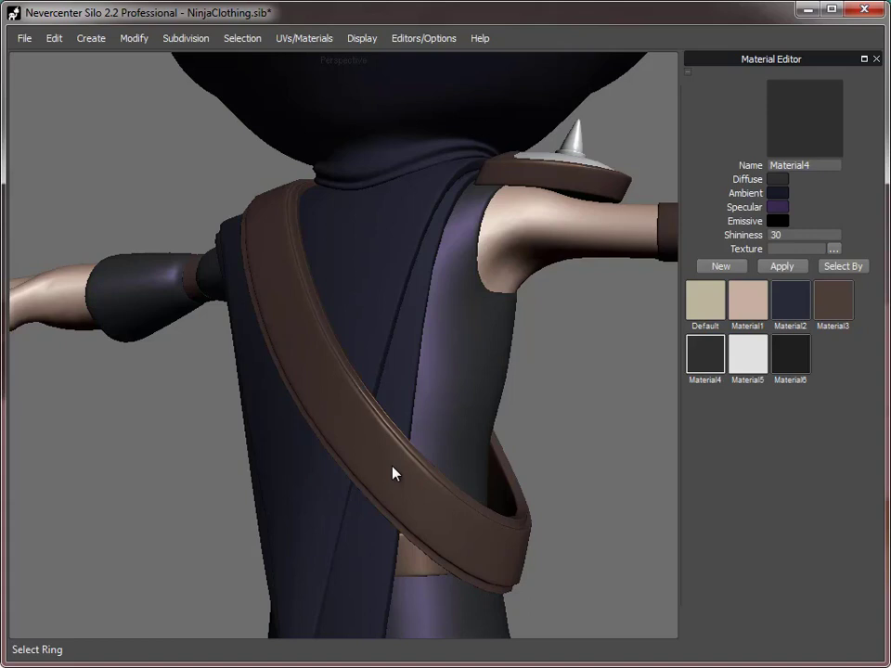
scroll(538, 406, "down", 6)
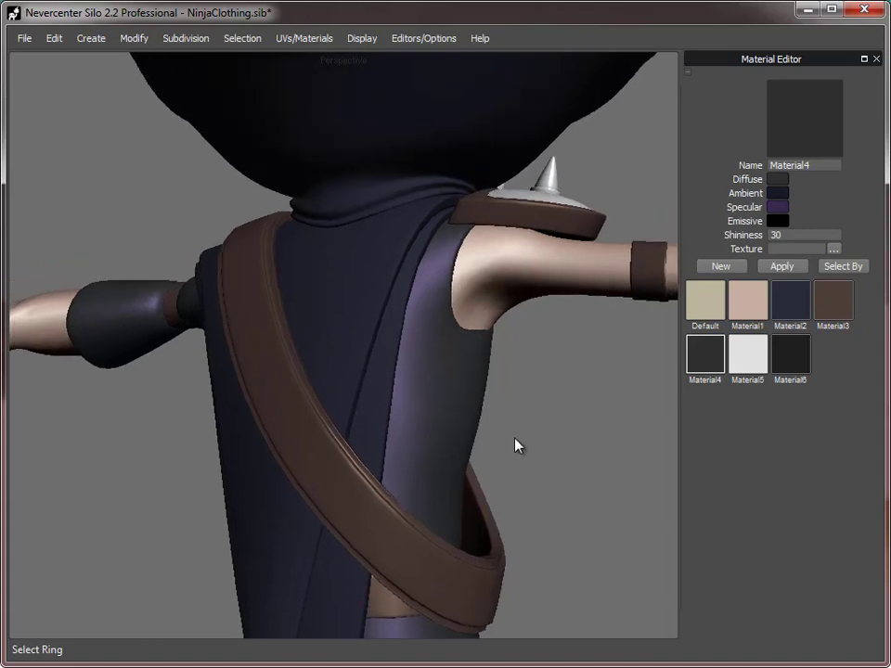
scroll(502, 424, "down", 4)
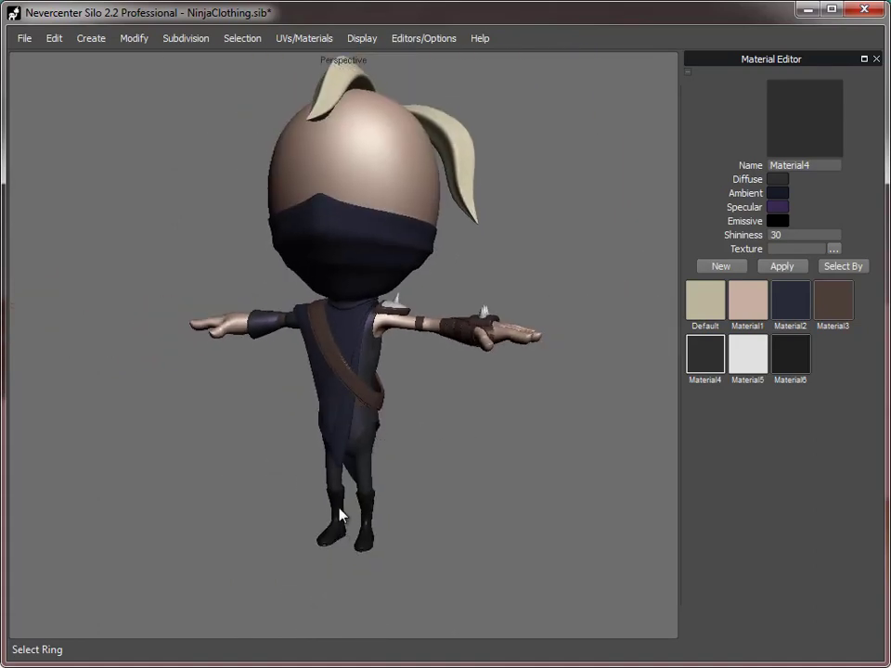
- Select the boots and split an edge loop over the top of the foot
scroll(404, 364, "up", 8)
left_click(429, 383)
middle_click_drag(549, 470, 279, 455, "alt")
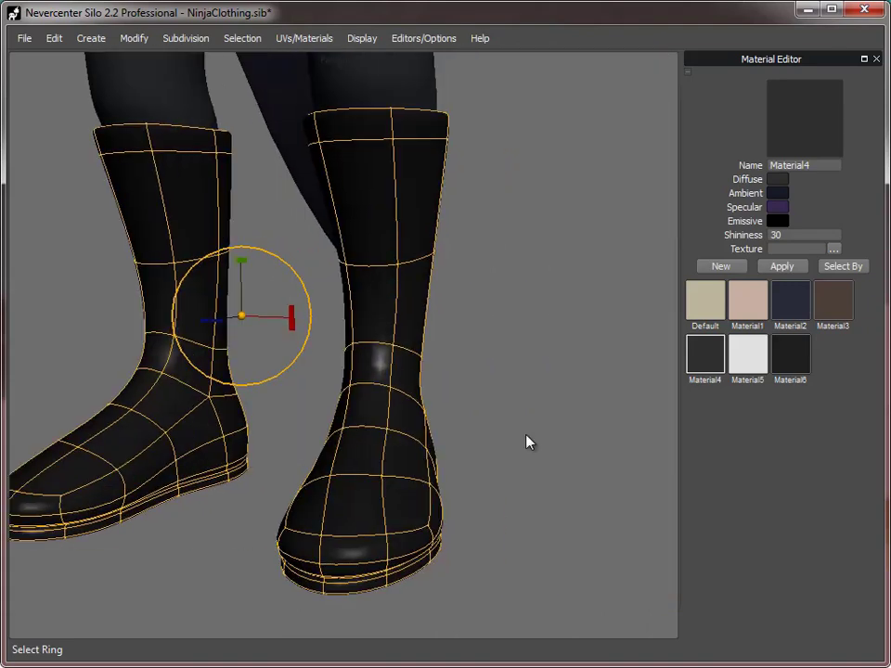
left_click_drag(528, 438, 473, 438, "alt")
key("s")
right_click_drag(459, 523, 342, 520)
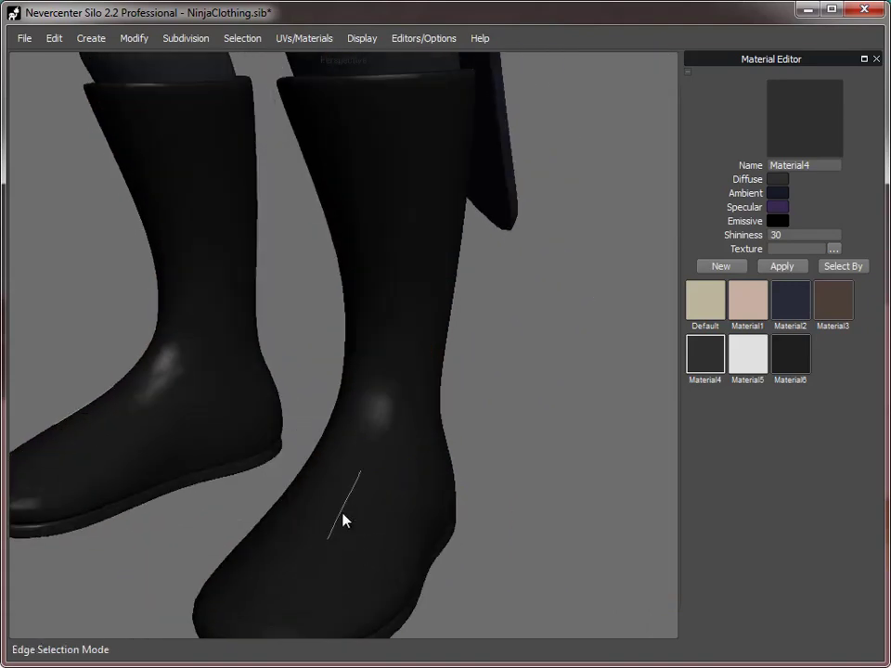
key("shift+x")
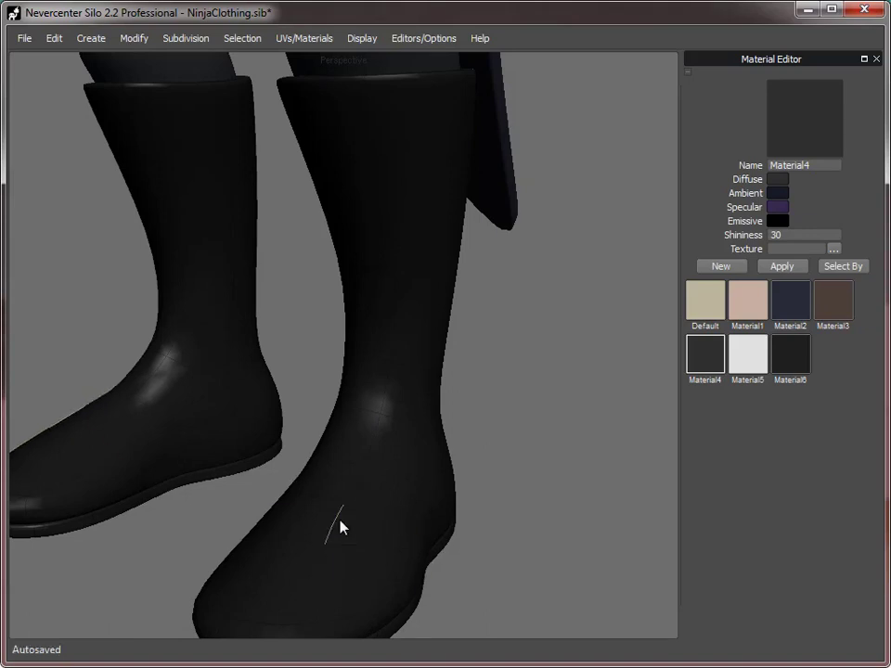
left_click(315, 517)
middle_click_drag(374, 579, 409, 482)
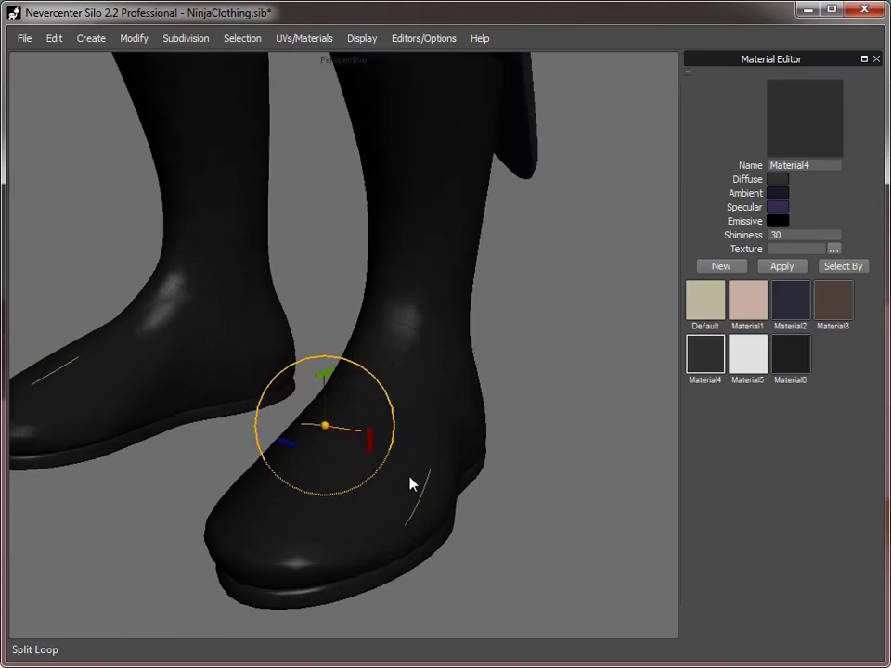
- Move the split edges over the top of the boots to form creases across the instep, and deselect them
key("w")
middle_click_drag(477, 473, 364, 454)
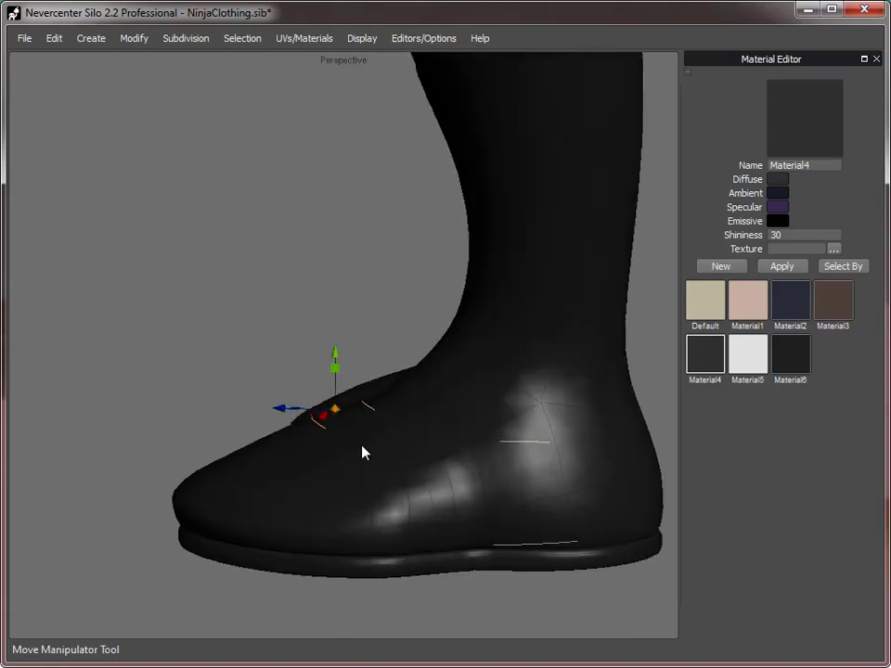
left_click_drag(332, 409, 297, 411)
key("f")
left_click(159, 351)
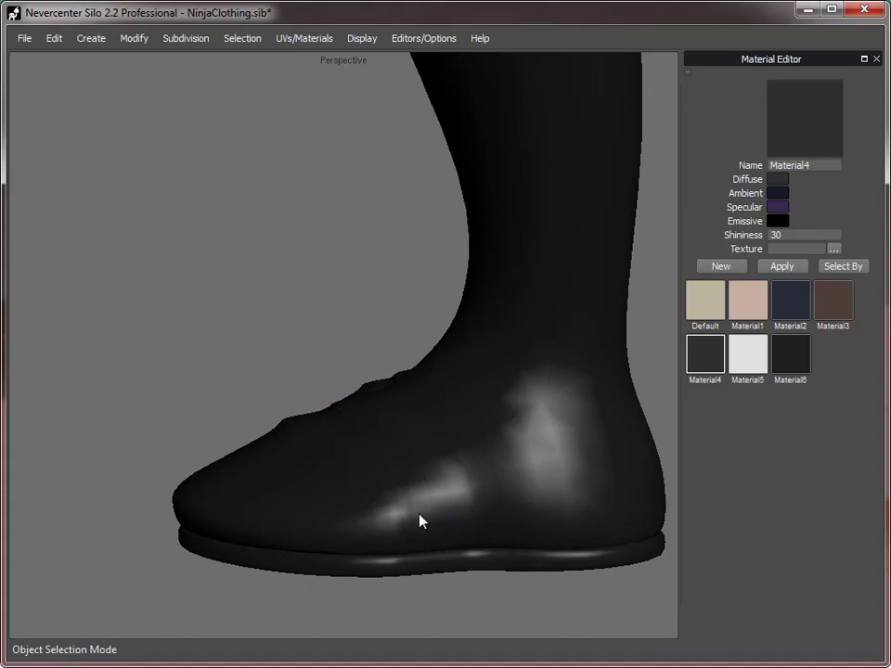
- Subdivide the boots to smooth the new instep creases, and deselect them
middle_click_drag(418, 515, 516, 529)
left_click(303, 423)
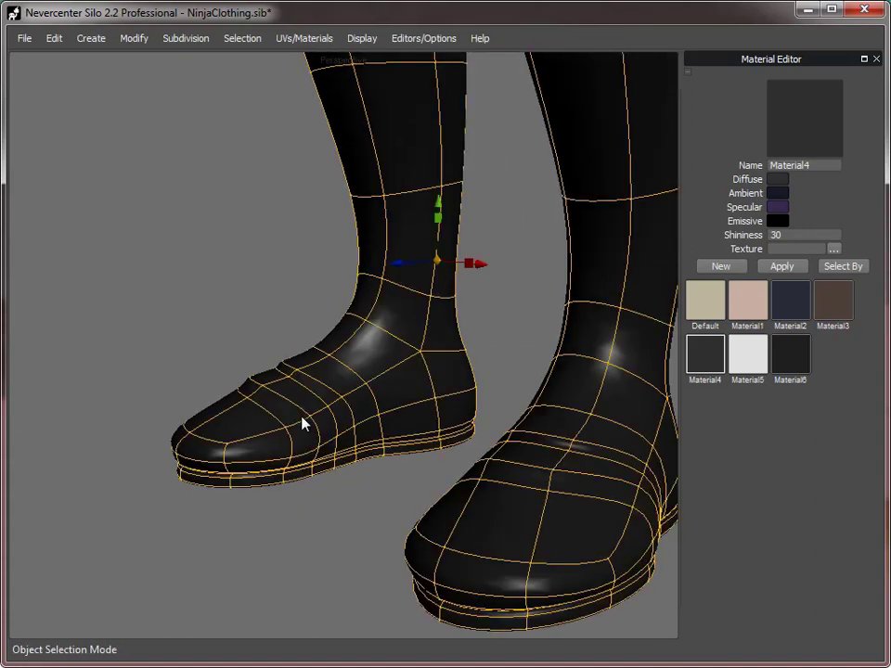
key("c")
left_click(226, 271)
- Examine the creased boots from several angles, along with the legs and the clothing above them
scroll(484, 476, "down", 5)
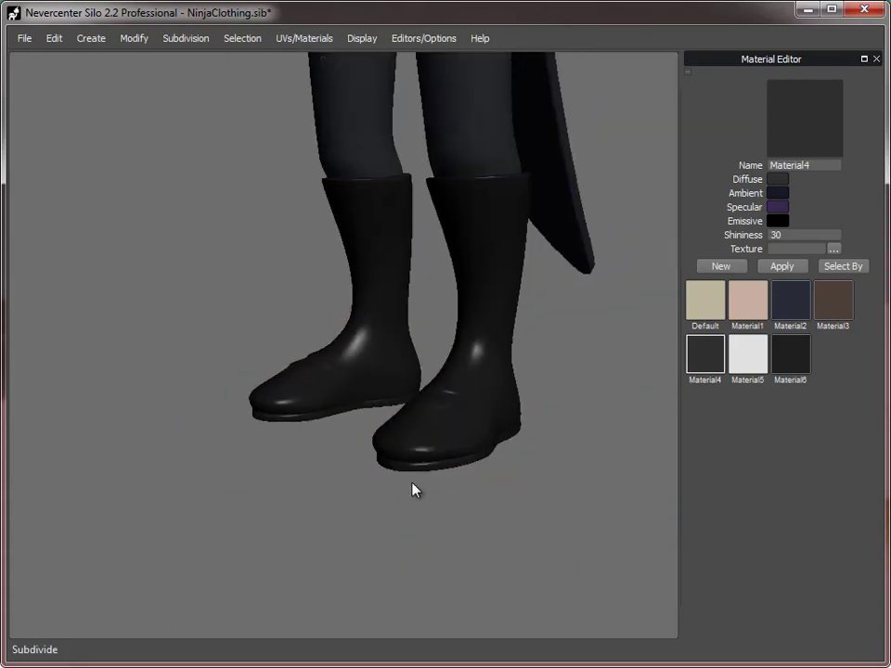
middle_click_drag(358, 475, 442, 405)
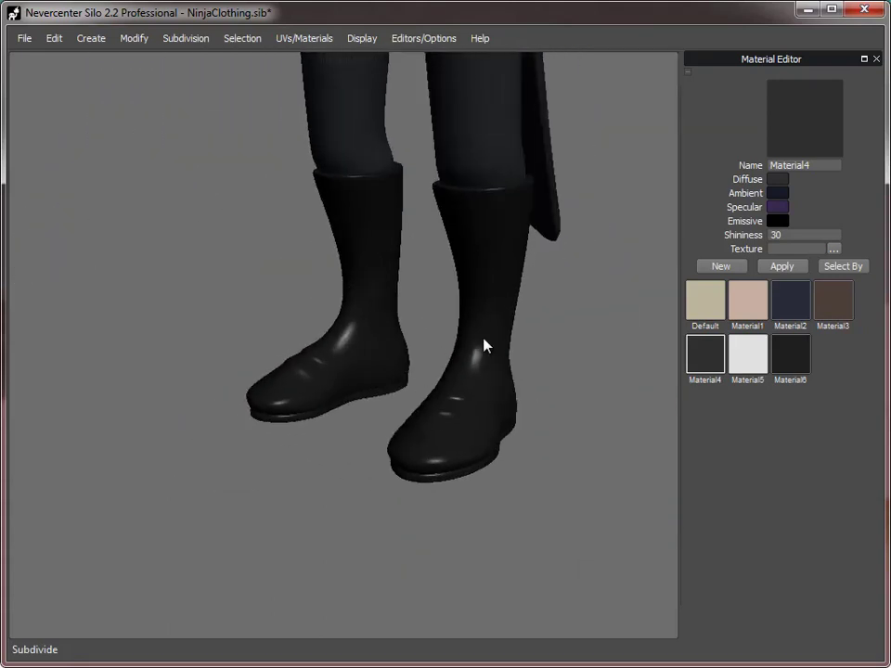
middle_click_drag(535, 375, 469, 365)
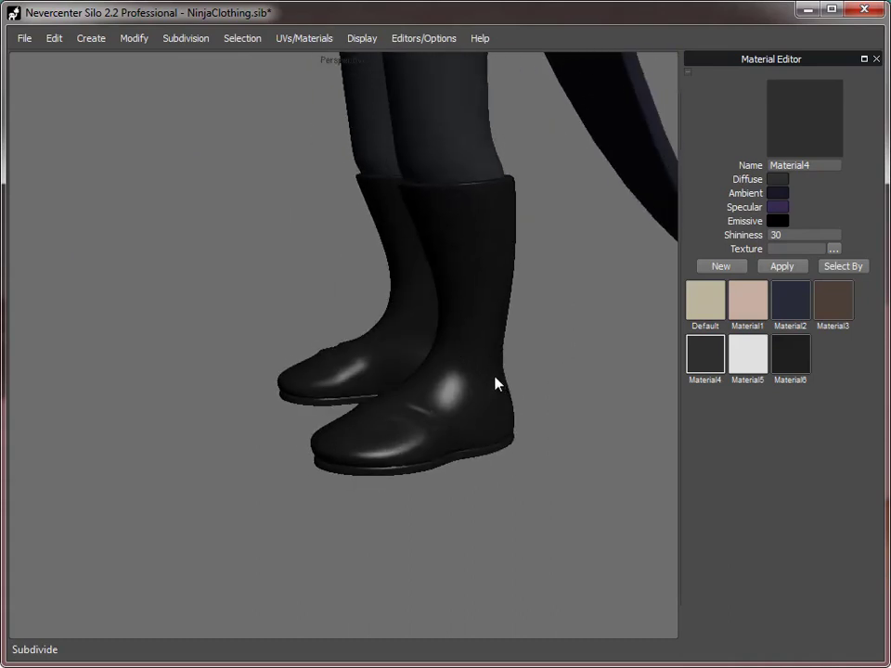
middle_click_drag(520, 378, 504, 459, "alt")
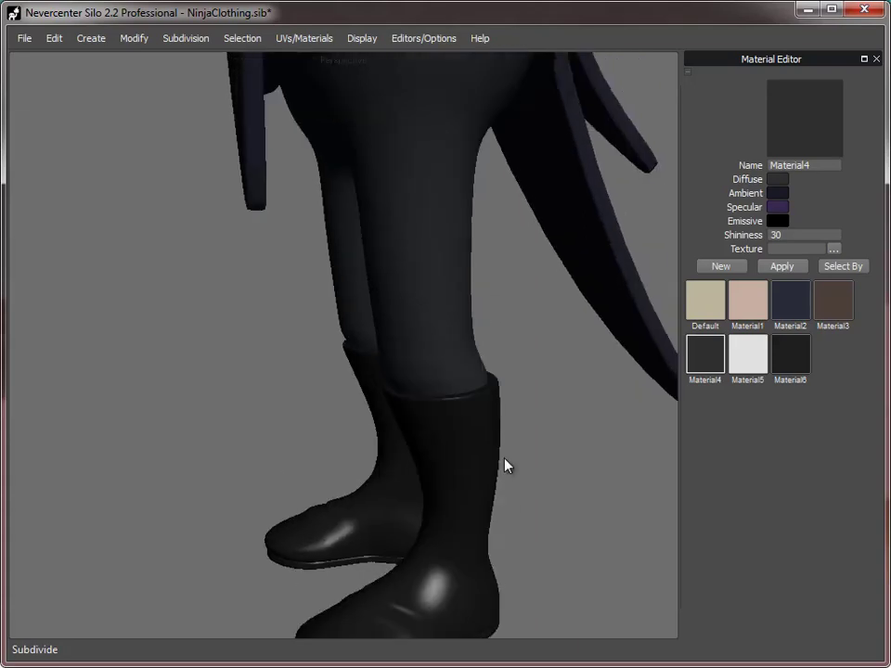
right_click_drag(505, 460, 350, 344, "alt")
middle_click_drag(350, 343, 360, 450, "alt")
right_click_drag(360, 450, 413, 452, "alt")
middle_click_drag(361, 221, 364, 305, "alt")
right_click_drag(364, 305, 396, 322, "alt")
- Select the dark undersuit and cut across a ring of its edges just below the armpit on the sleeved side
left_click(396, 322)
left_click_drag(396, 321, 533, 390, "alt")
middle_click_drag(535, 397, 353, 349)
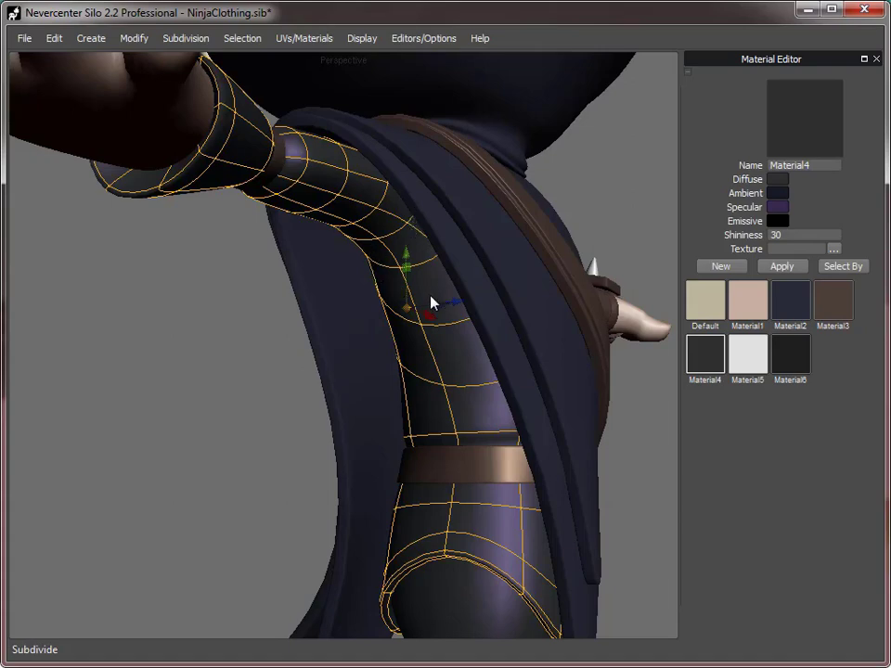
middle_click_drag(431, 304, 378, 368)
middle_click_drag(430, 338, 396, 306)
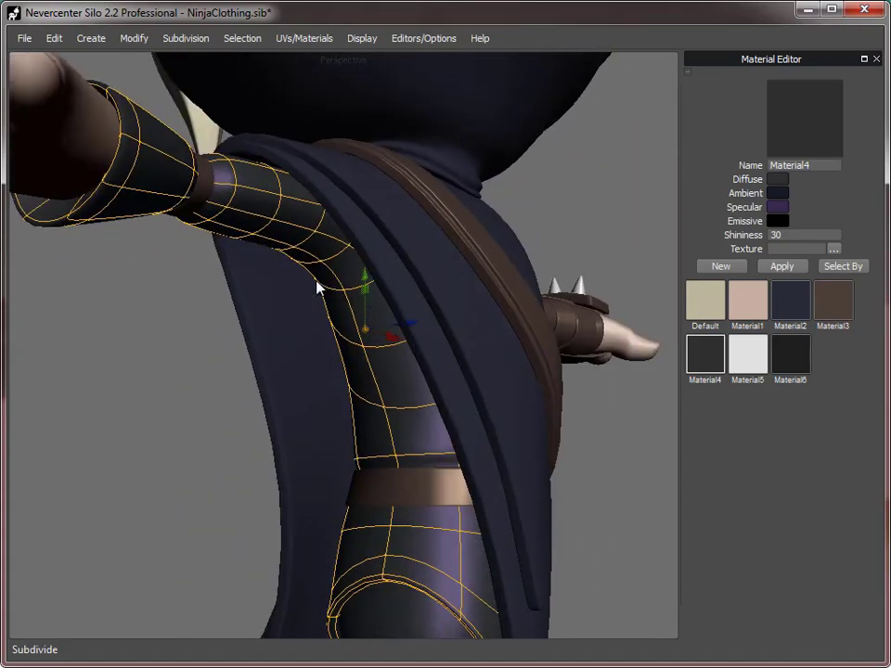
middle_click_drag(317, 288, 467, 397)
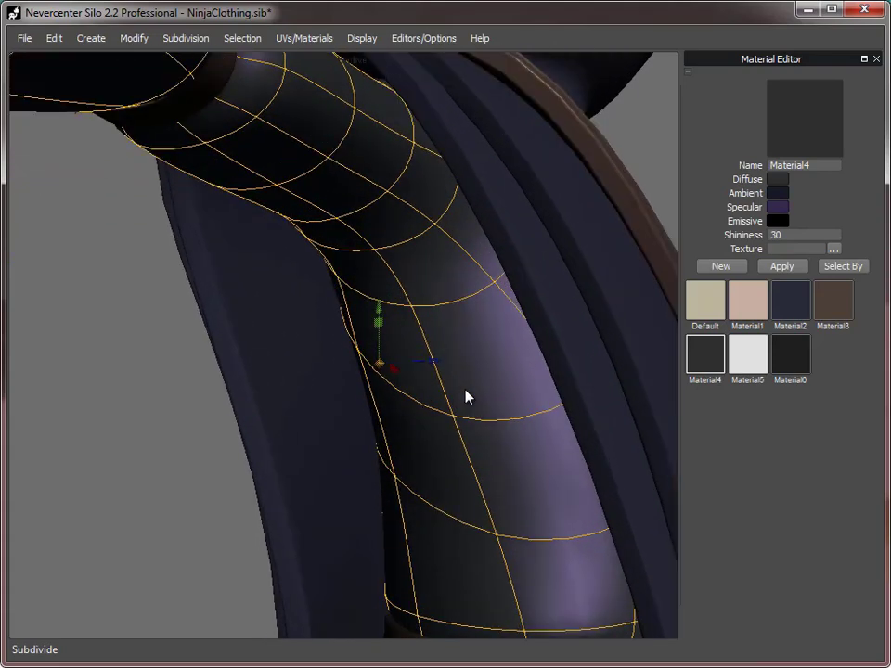
key("e")
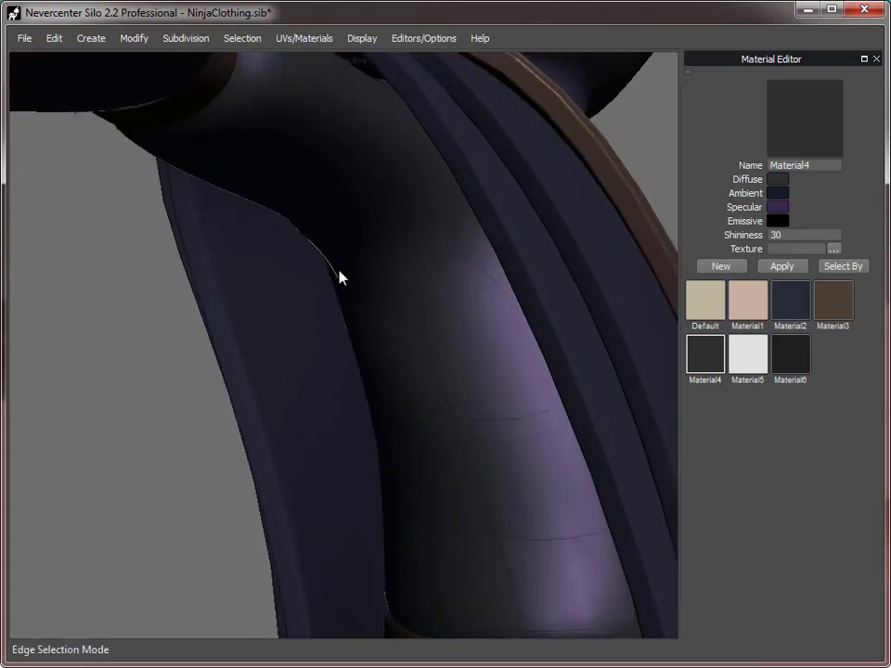
left_click(339, 271)
left_click(393, 285, "shift")
left_click(453, 256, "shift")
mouse_move(481, 209)
middle_mouse_down()
mouse_move(477, 240)
mouse_move(507, 228)
mouse_move(487, 212)
middle_mouse_up()
key("shift+x")
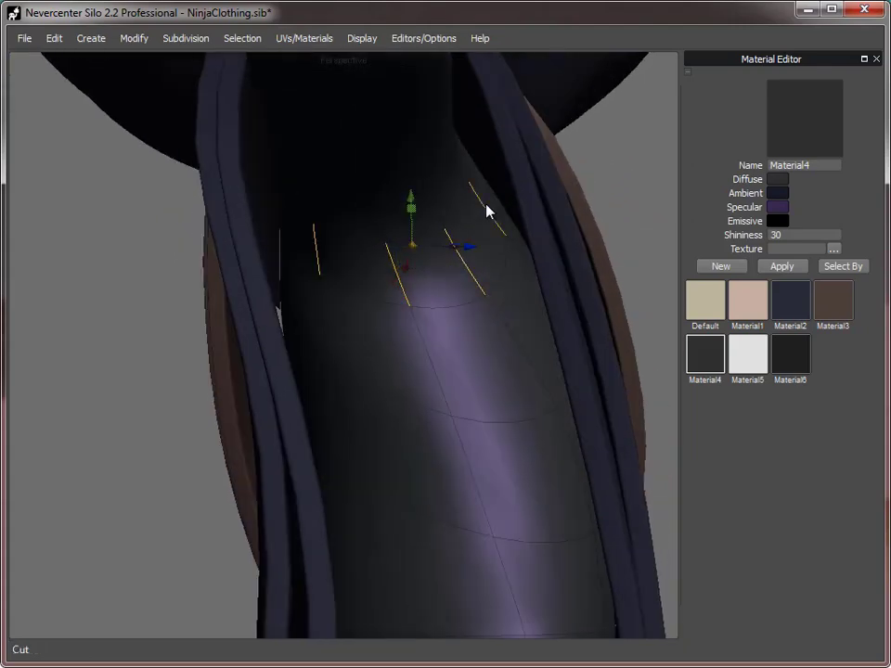
- Move the undersuit edges below the armpit to form a fold in the fabric, and deselect them
middle_click_drag(453, 327, 501, 317)
left_click(435, 266)
middle_click_drag(382, 283, 412, 334)
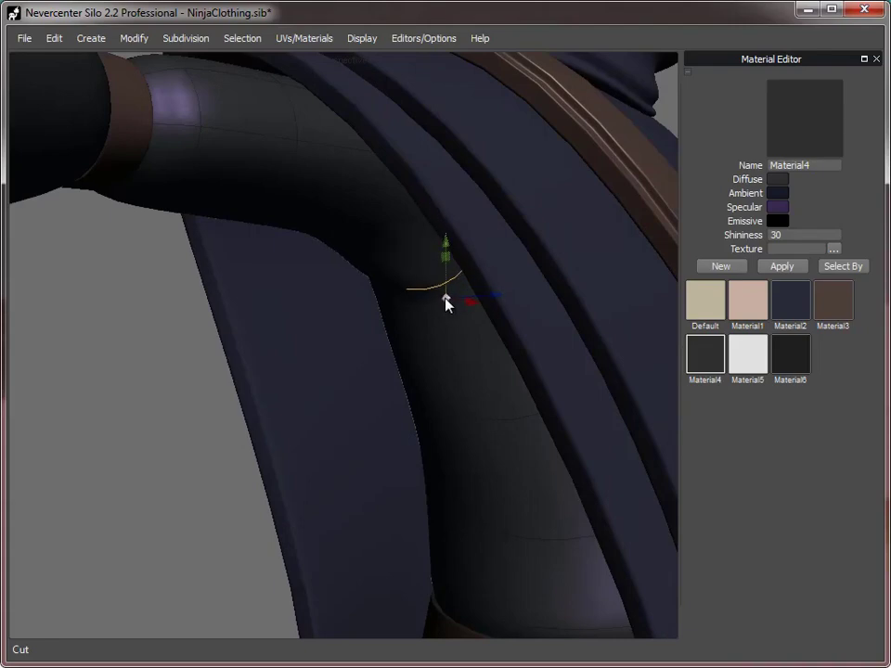
middle_click_drag(445, 318, 455, 297)
left_click_drag(454, 292, 438, 287)
key("f")
left_click(626, 138)
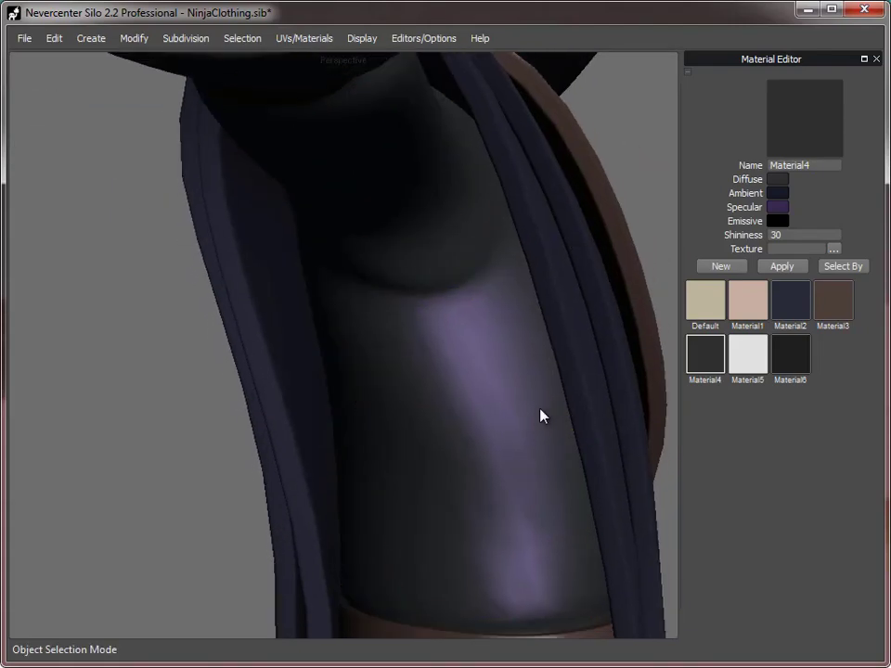
- Examine the fold under the arm and the torso clothing from both sides of the character
middle_click_drag(542, 414, 382, 320)
middle_click_drag(535, 455, 367, 332)
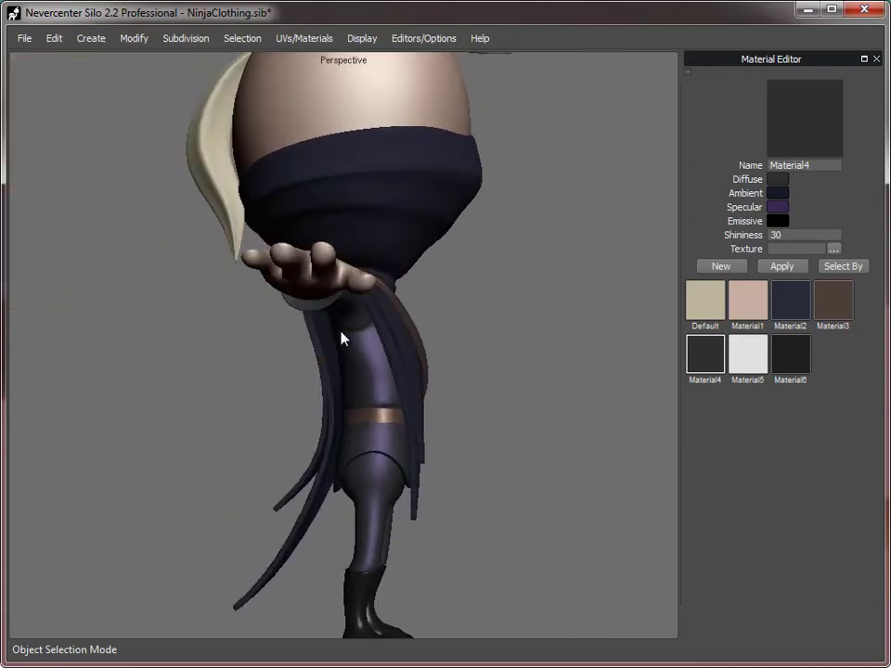
middle_click_drag(371, 388, 314, 452)
right_click_drag(314, 452, 336, 349, "alt")
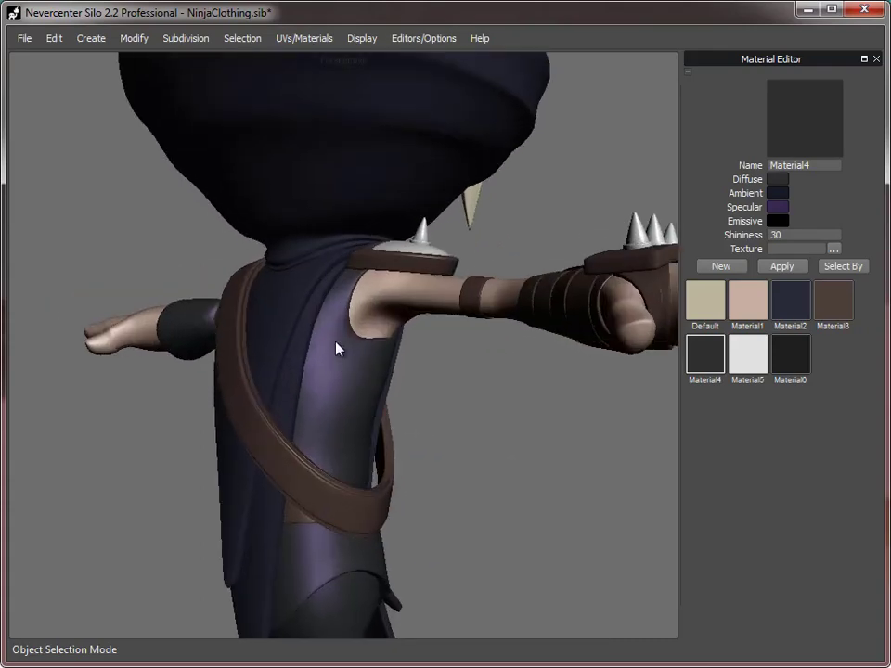
middle_click_drag(376, 379, 348, 364)
left_click(348, 364)
right_click_drag(307, 397, 364, 355, "alt")
- Split additional edge loops around the upper band of the face mask
key("s")
key("shift+x")
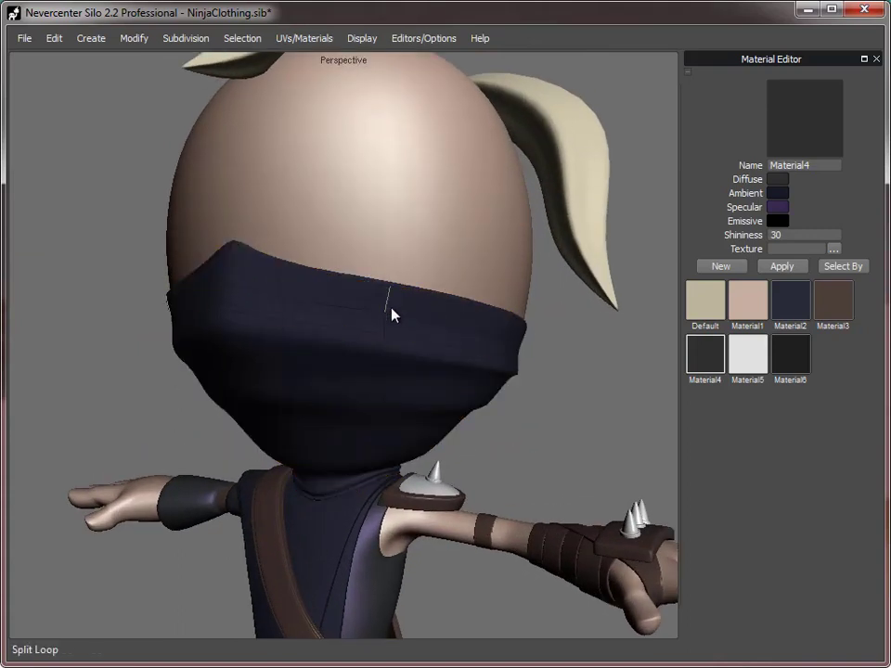
key("shift+x")
key("shift+x")
left_click_drag(579, 469, 454, 435, "alt")
middle_click_drag(455, 434, 233, 436, "alt")
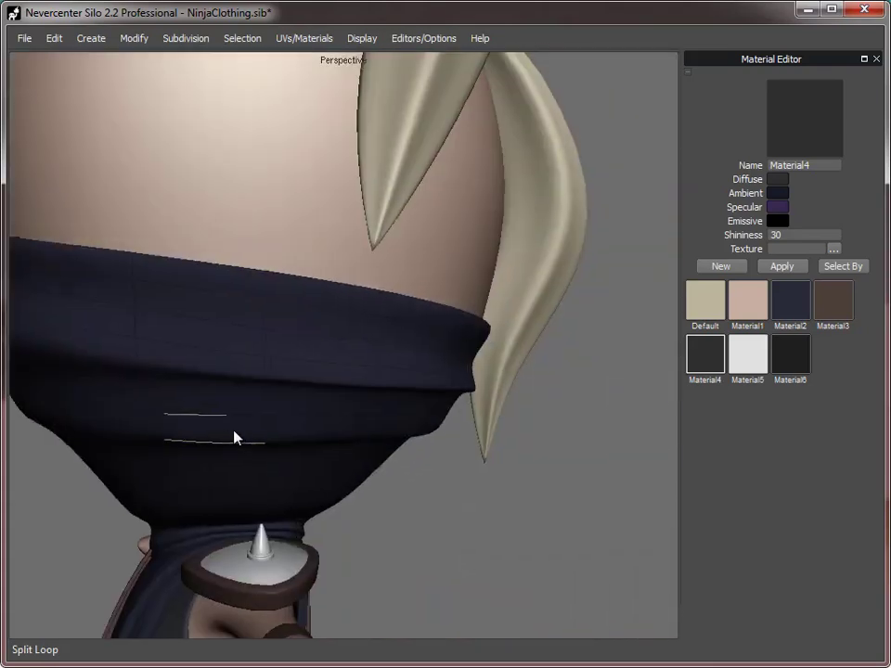
- Move individual edges along the side and back of the mask's upper band to shape a cloth fold, and deselect
left_click(469, 362)
middle_click_drag(479, 398, 416, 404)
left_click_drag(423, 408, 404, 392, "alt")
left_click(446, 361, "shift")
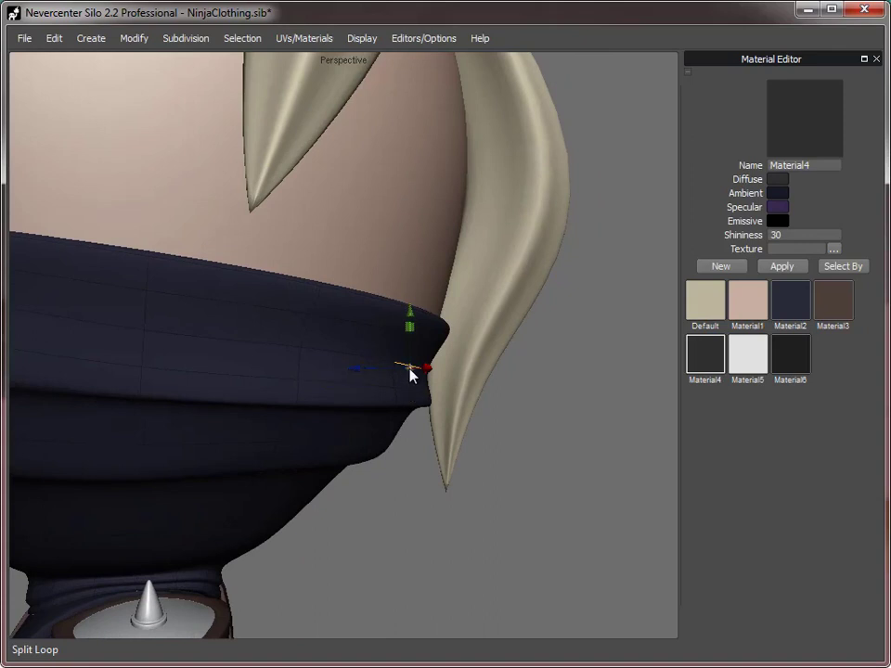
left_click(417, 376)
left_click_drag(422, 391, 421, 375)
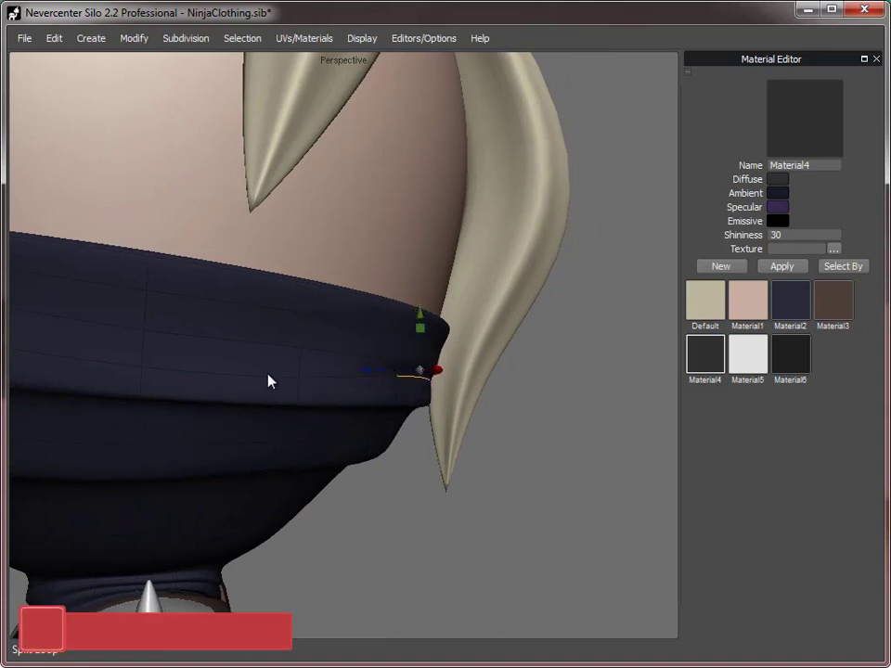
left_click(221, 378)
left_click_drag(226, 378, 276, 393)
mouse_move(232, 342)
left_mouse_down()
mouse_move(246, 358)
mouse_move(237, 372)
mouse_move(234, 360)
left_mouse_up()
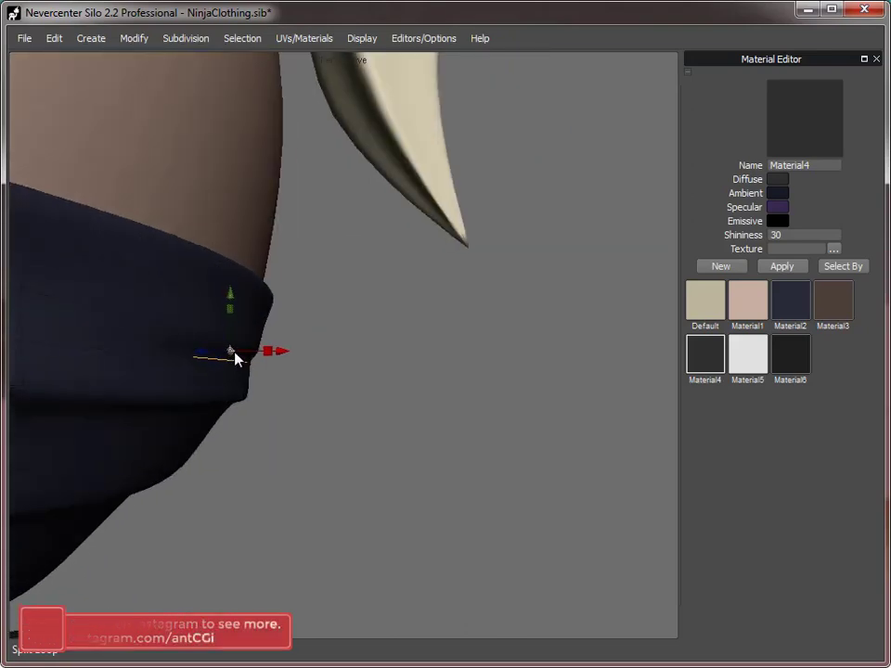
key("f")
left_click(477, 464)
- Examine the folded face mask and the complete character from several angles
left_click_drag(478, 464, 523, 534, "alt")
right_click_drag(522, 533, 384, 508, "alt")
middle_click_drag(388, 508, 144, 362)
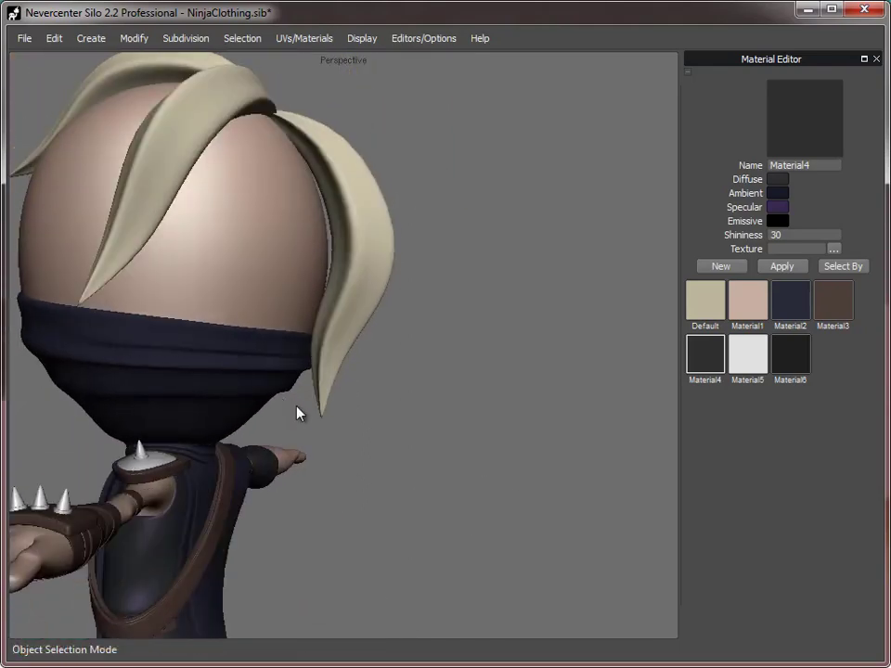
left_click_drag(297, 407, 323, 414, "alt")
right_click_drag(323, 414, 363, 374, "alt")
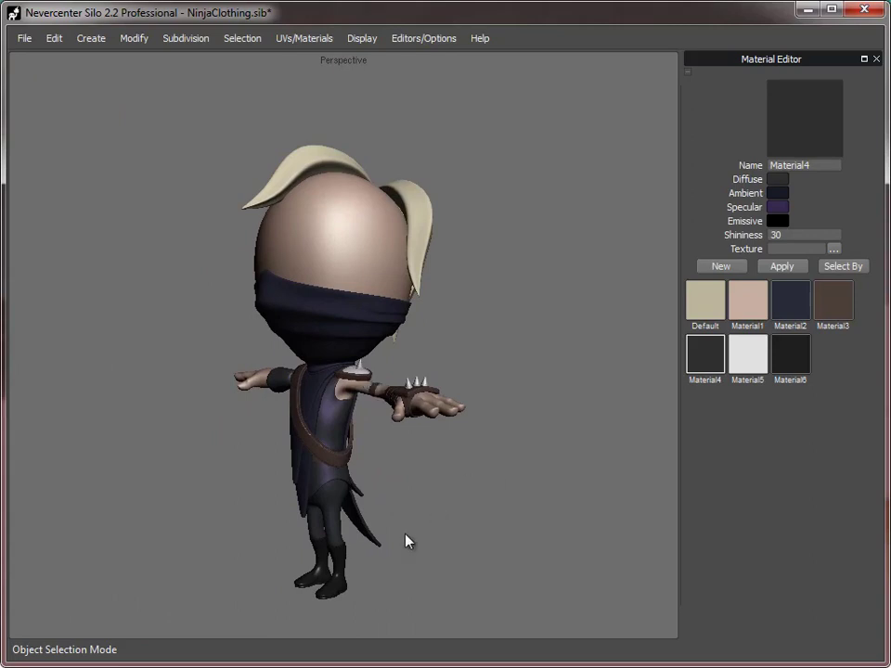
middle_click_drag(371, 502, 351, 434)
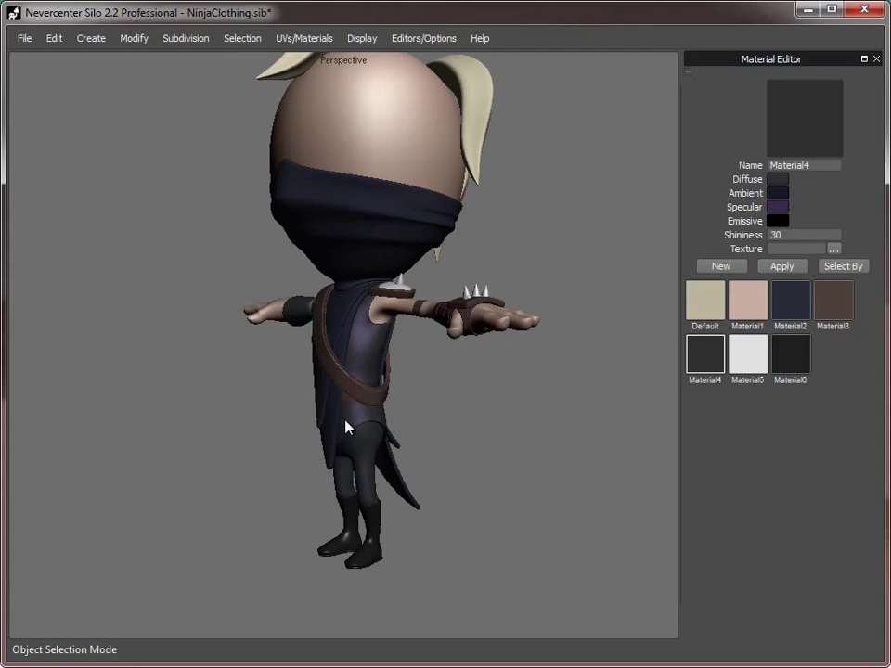
middle_click_drag(324, 392, 247, 417)
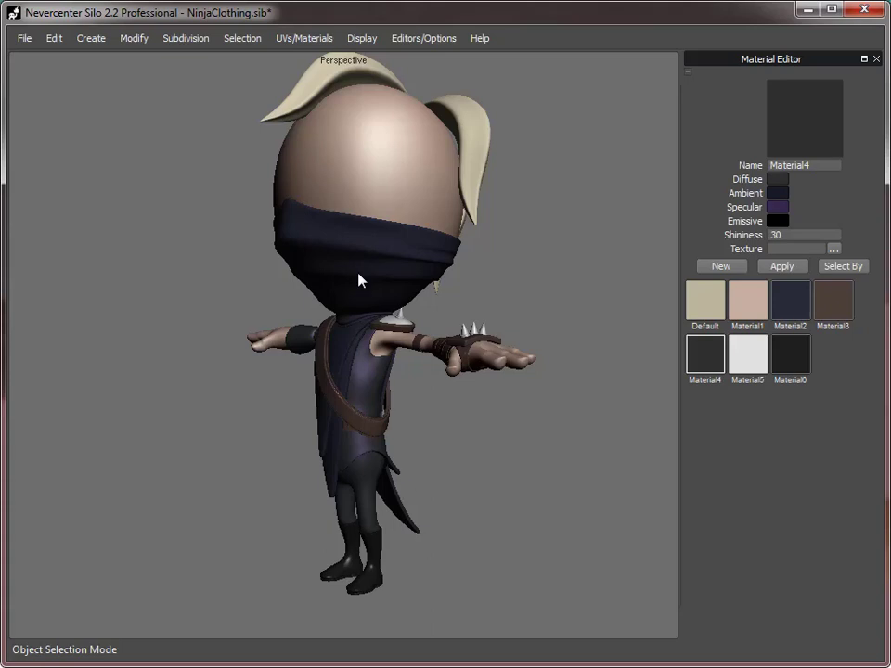
middle_click_drag(360, 280, 320, 388)
- Inspect the chest strap, shoulder armour, mask folds and torso clothing up close and from different angles
right_click_drag(321, 488, 398, 478, "alt")
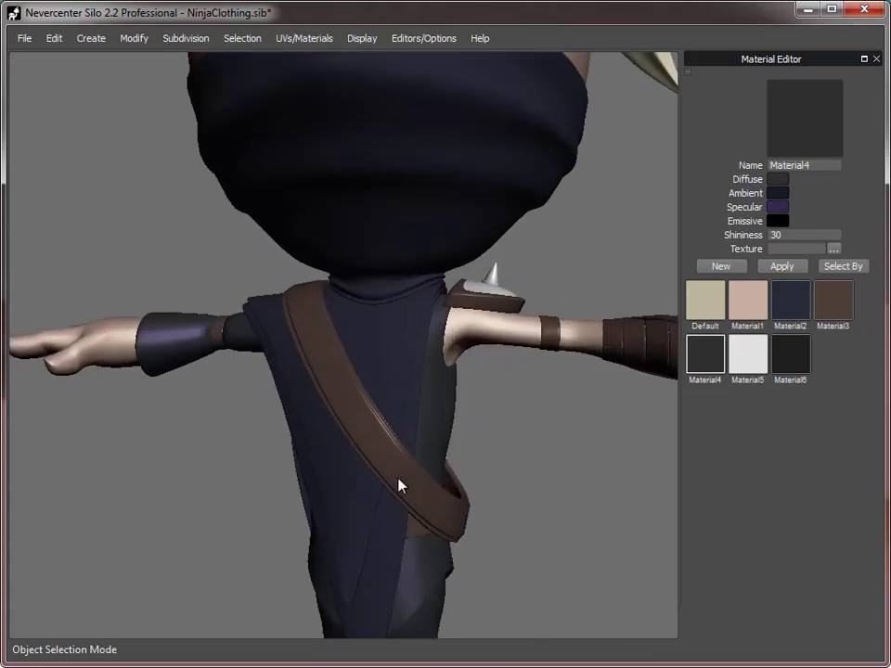
middle_click_drag(408, 500, 338, 485)
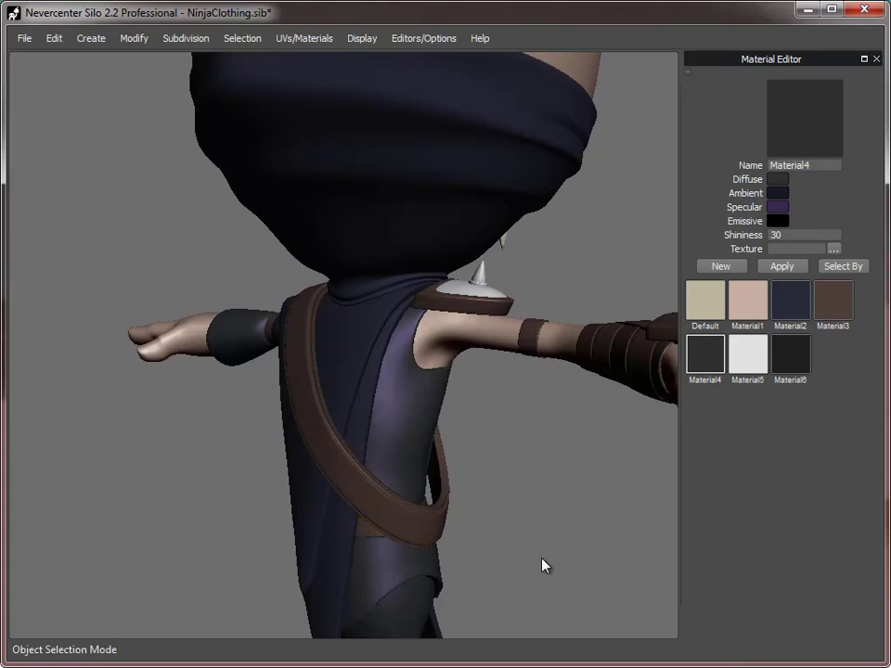
middle_click_drag(545, 566, 446, 402)
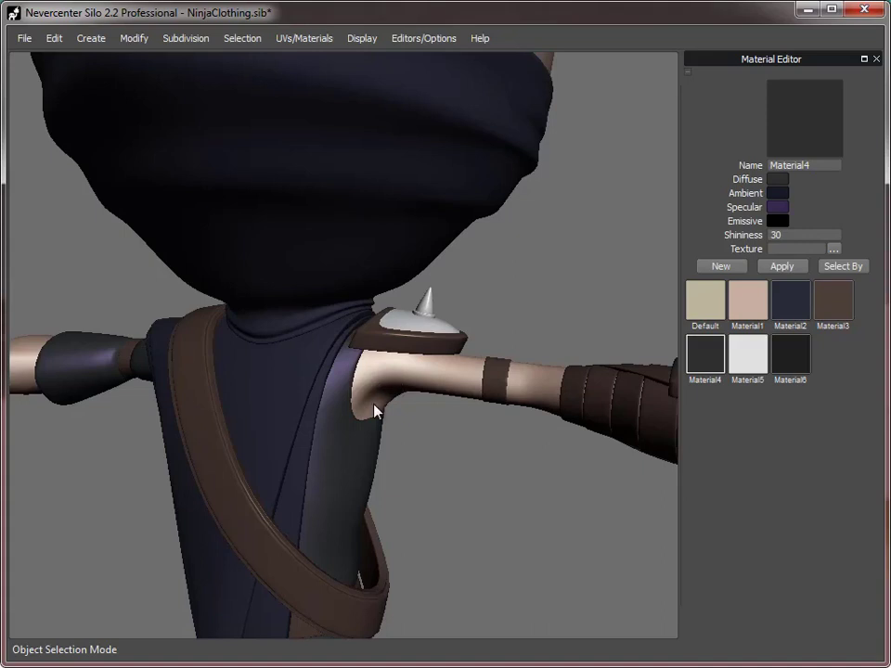
scroll(536, 492, "down", 5)
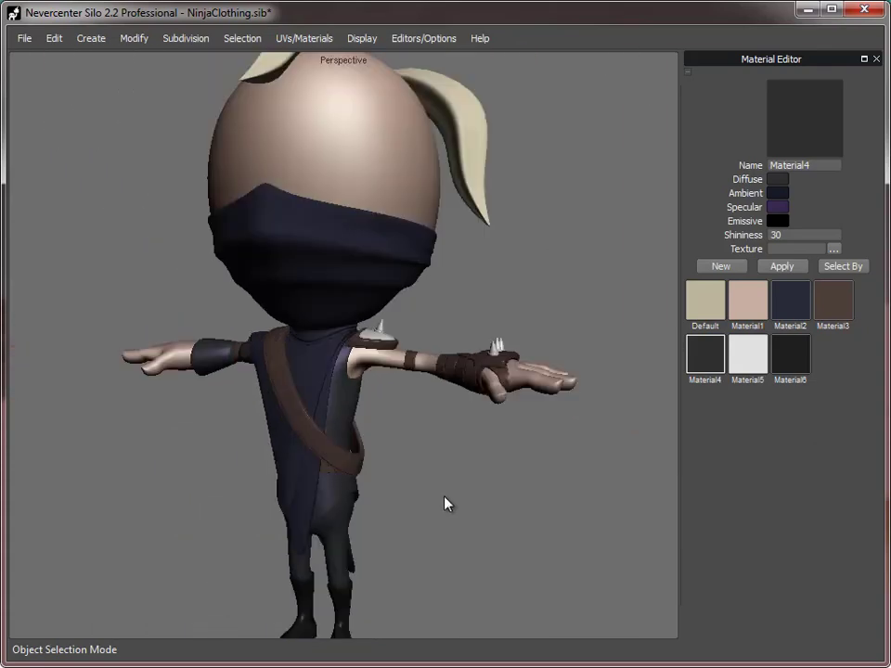
middle_click_drag(444, 495, 398, 528)
scroll(467, 354, "up", 4)
middle_click_drag(467, 354, 318, 353)
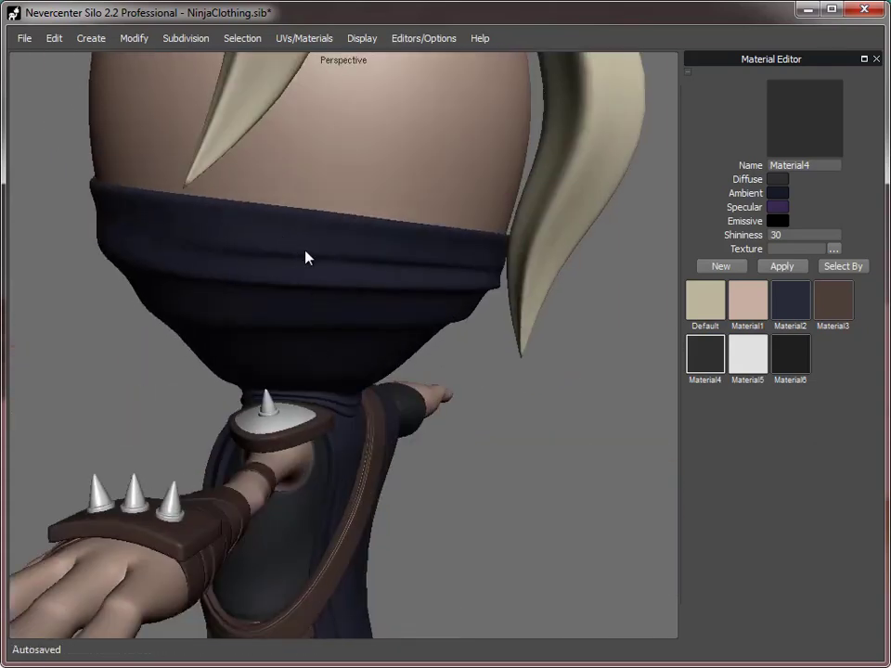
left_click_drag(242, 286, 378, 278, "alt")
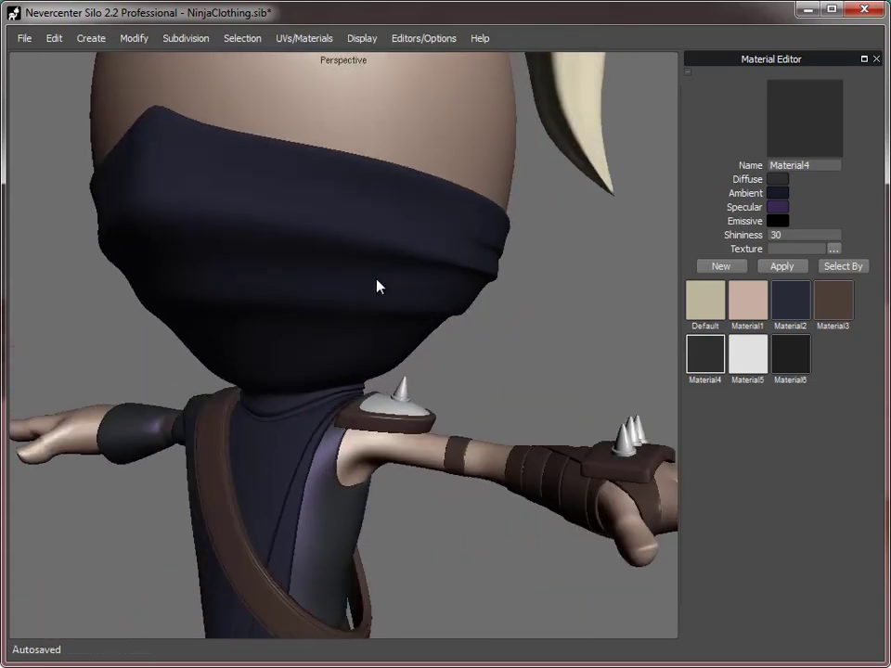
right_click_drag(378, 279, 293, 280, "alt")
middle_click_drag(527, 611, 370, 191)
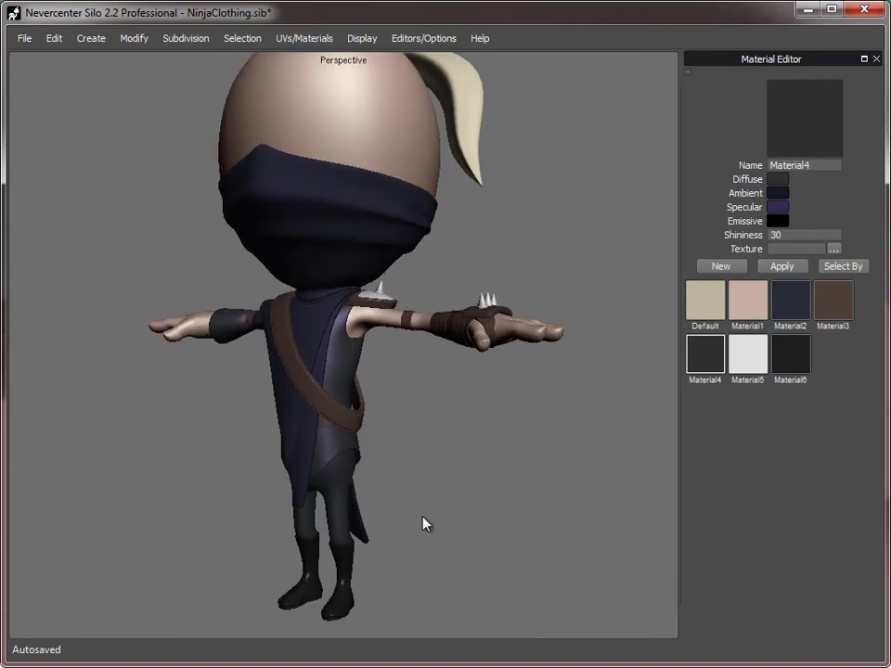
scroll(411, 421, "up", 3)
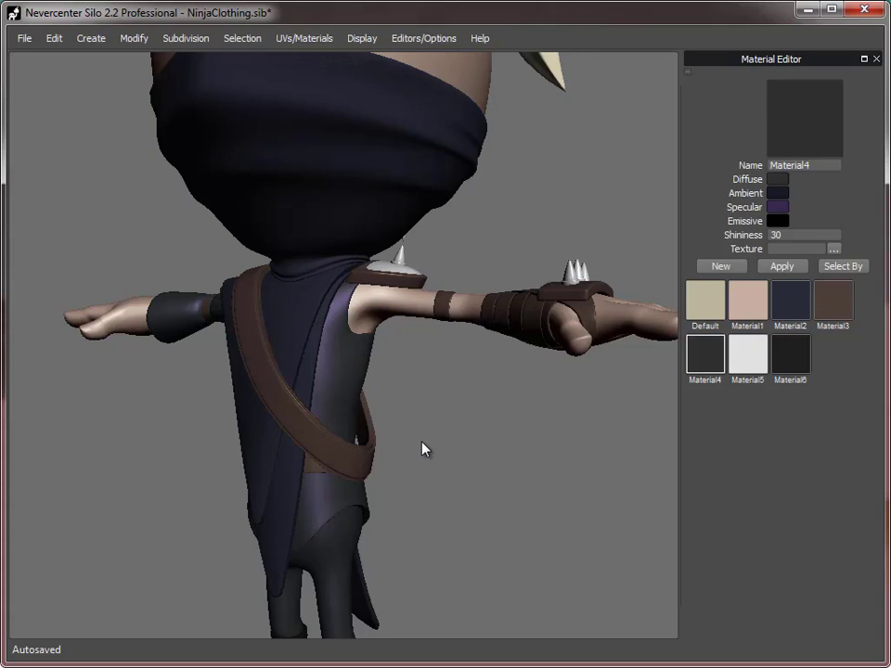
right_click_drag(265, 441, 389, 444, "alt")
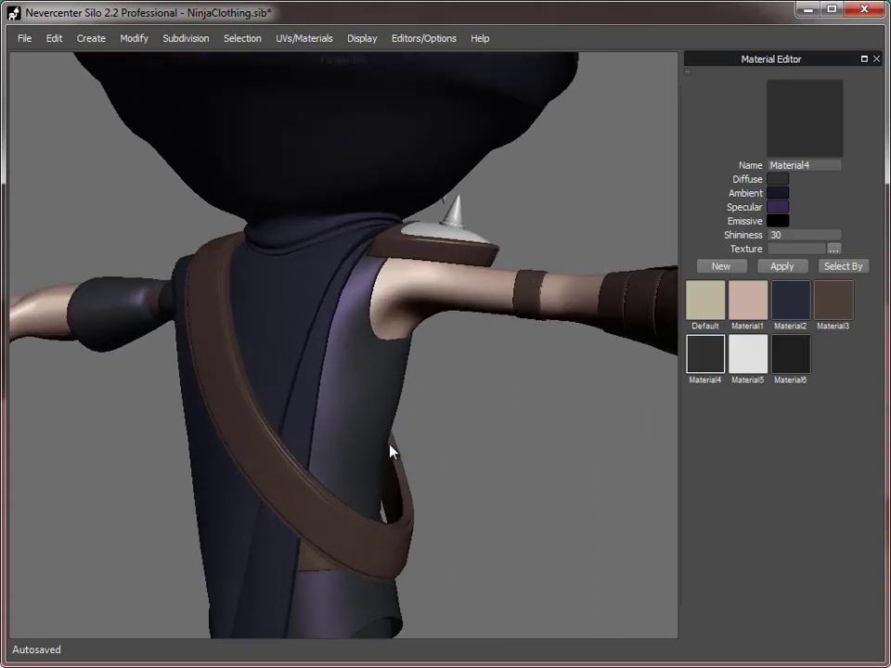
left_click_drag(389, 444, 407, 442, "alt")
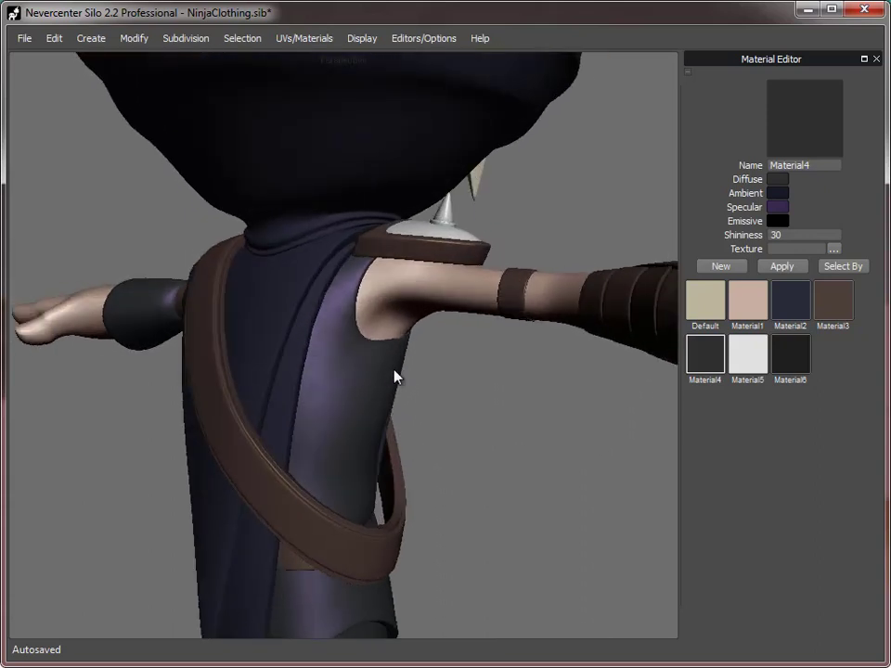
- Inspect the undersuit mesh beneath the arm up close and the complete character from several angles
middle_click_drag(520, 475, 341, 263)
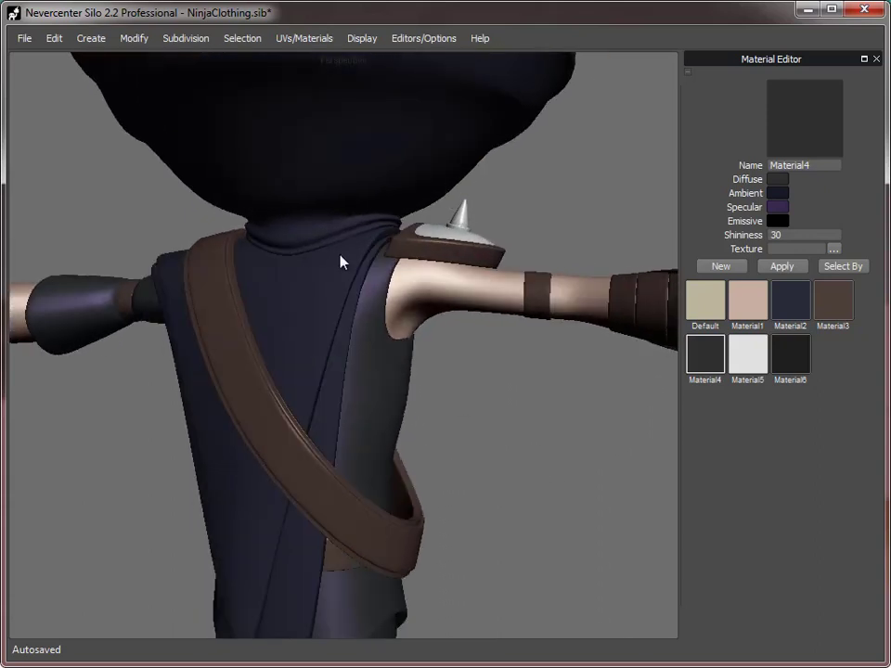
scroll(491, 533, "down", 10)
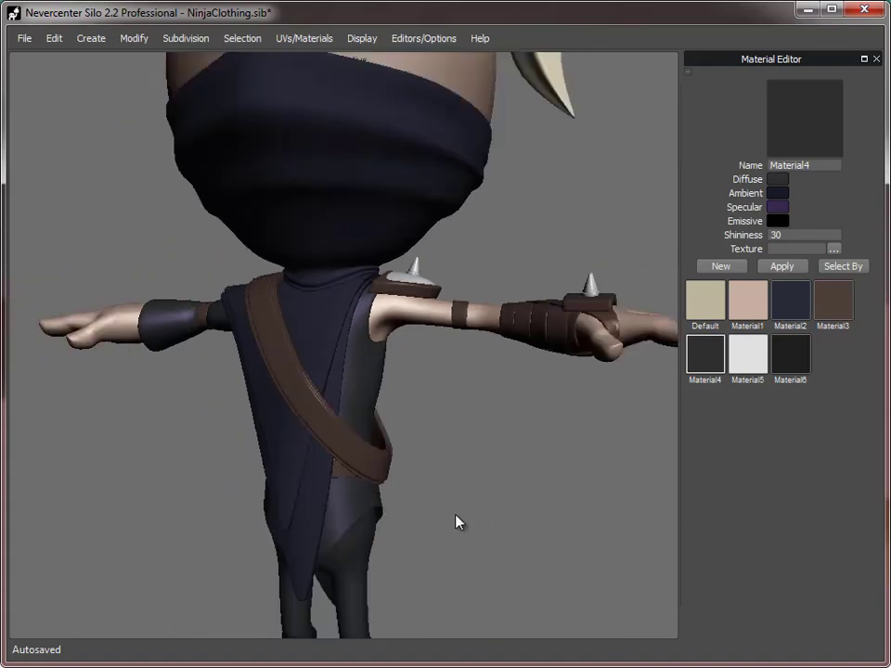
right_click_drag(194, 398, 367, 398, "alt")
left_click(367, 399)
left_click_drag(366, 399, 424, 433, "alt")
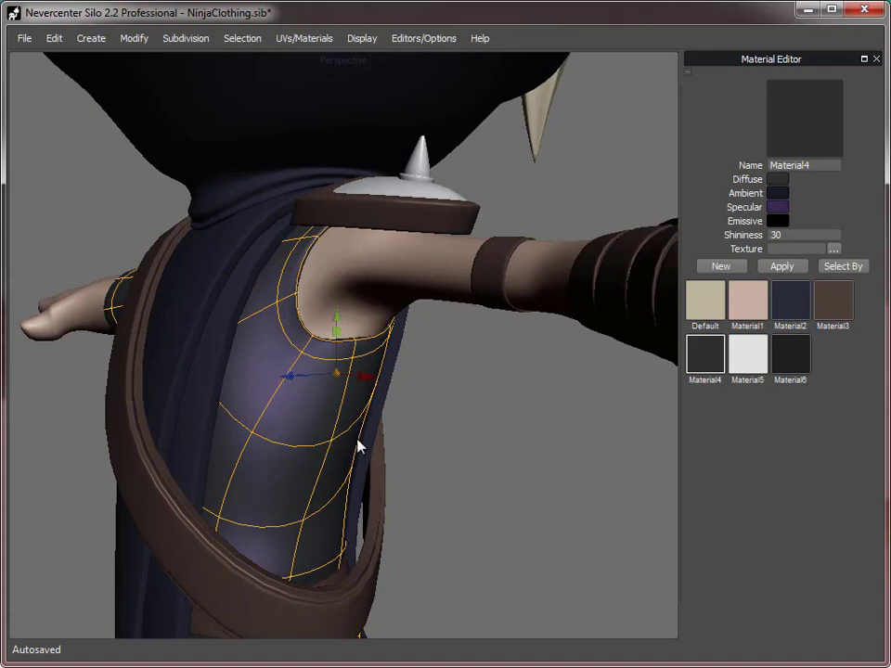
left_click(513, 515)
scroll(502, 527, "down", 8)
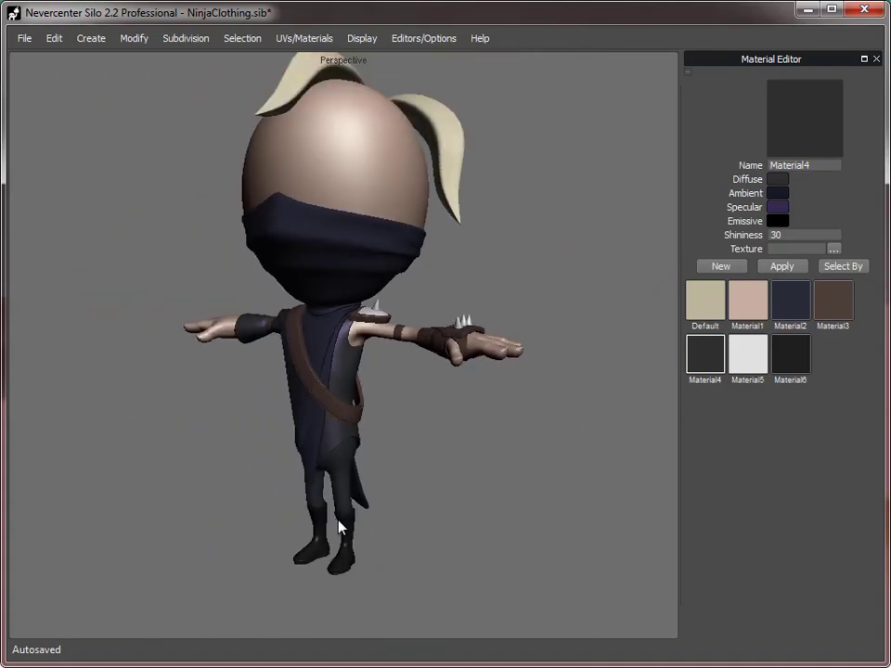
middle_click_drag(455, 483, 458, 505, "alt")
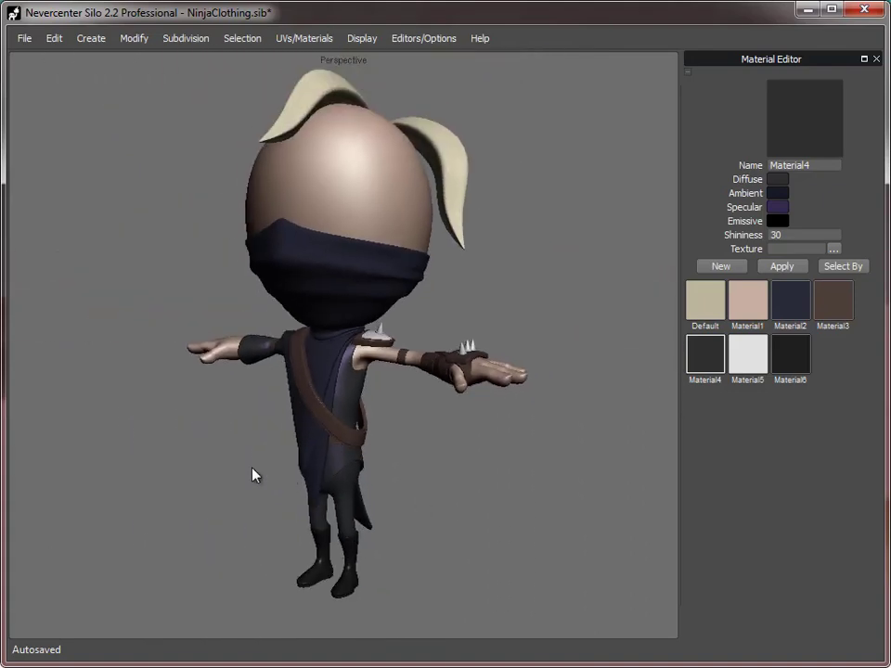
middle_click_drag(252, 474, 233, 476)
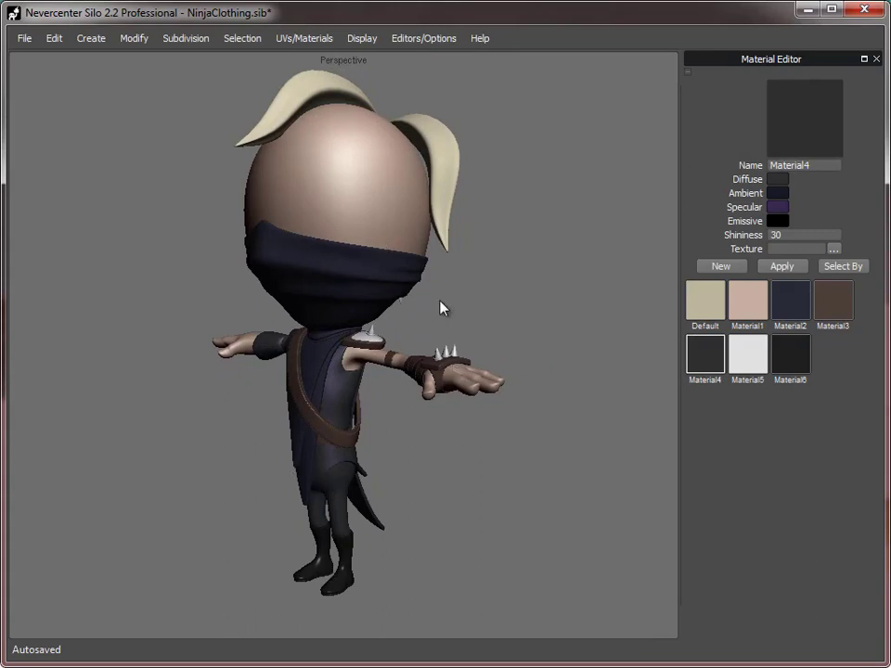
- Examine the face mask's mesh from the side, and review the torso clothing and whole figure
left_click(376, 275)
left_click_drag(491, 303, 398, 304, "alt")
right_click_drag(398, 305, 557, 343, "alt")
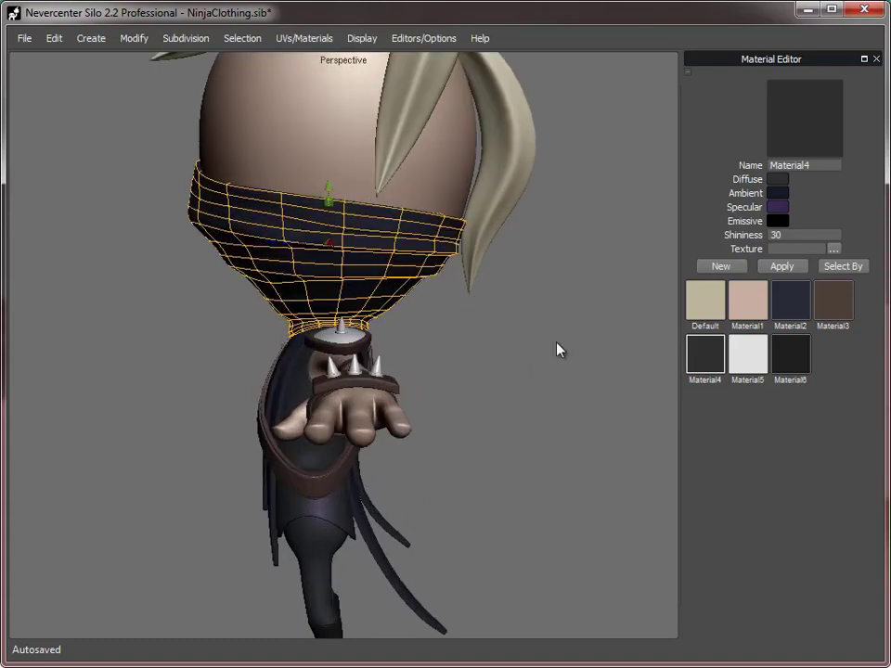
left_click(557, 349)
middle_click_drag(442, 242, 577, 361)
right_click_drag(501, 533, 407, 523, "alt")
middle_click_drag(408, 524, 399, 464, "alt")
right_click_drag(399, 464, 432, 438, "alt")
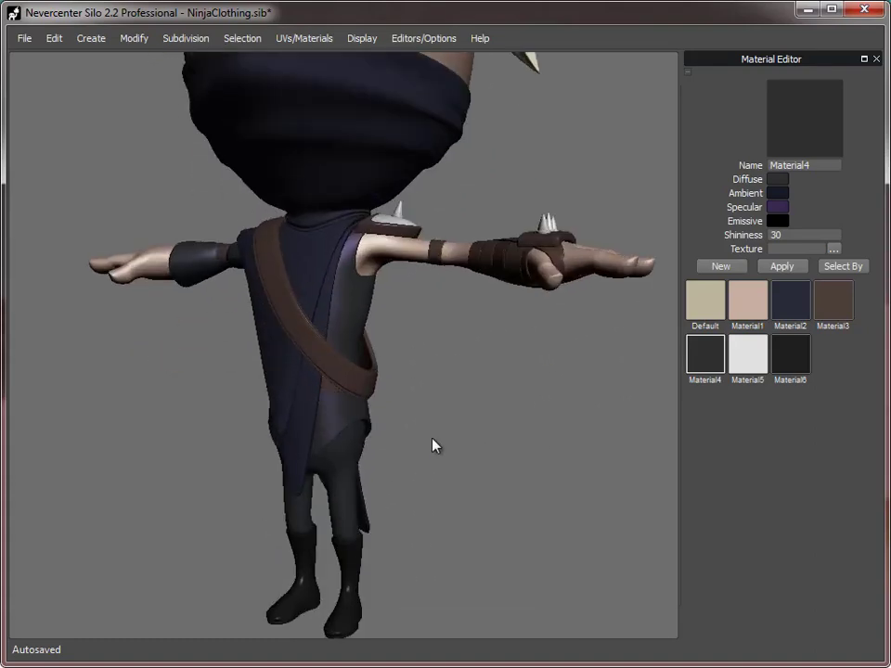
scroll(440, 386, "down", 5)
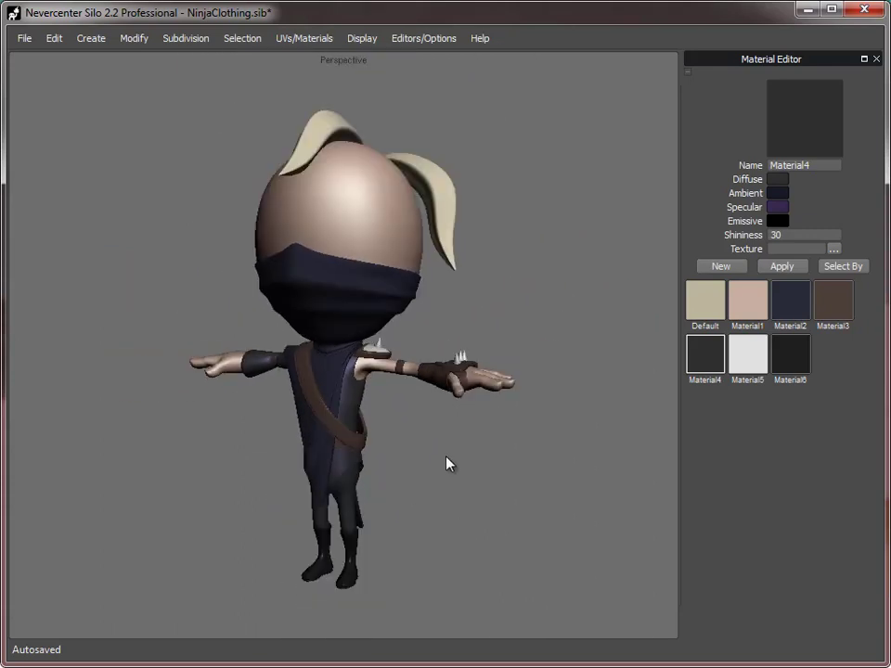
middle_click_drag(472, 430, 412, 469)
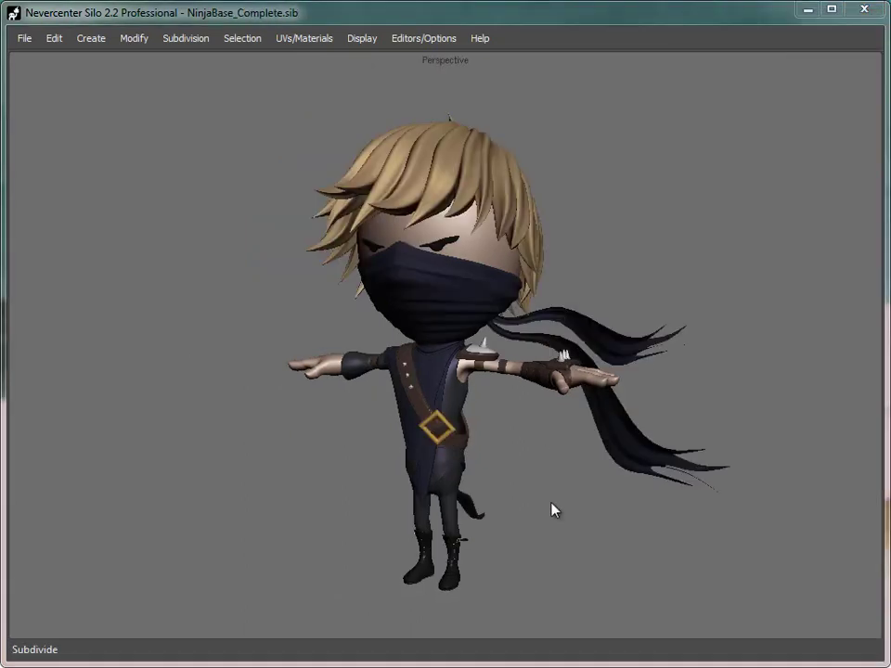
- Examine the finished character in NinjaBase_Complete.sib, covering the outfit, mask tails and hair from the front, side and above
middle_click_drag(551, 510, 527, 491, "alt")
scroll(533, 491, "up", 1)
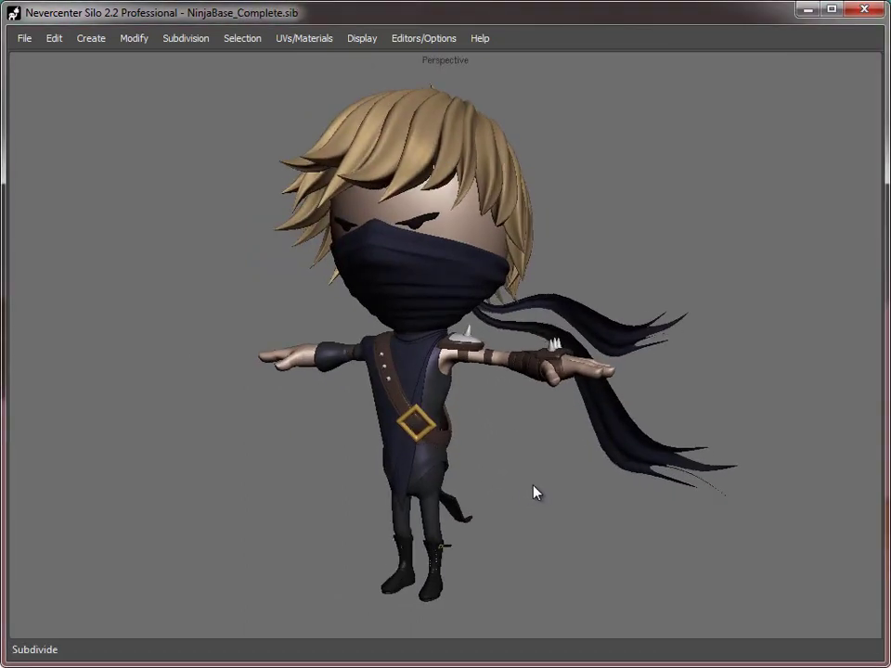
left_click_drag(552, 402, 523, 396, "alt")
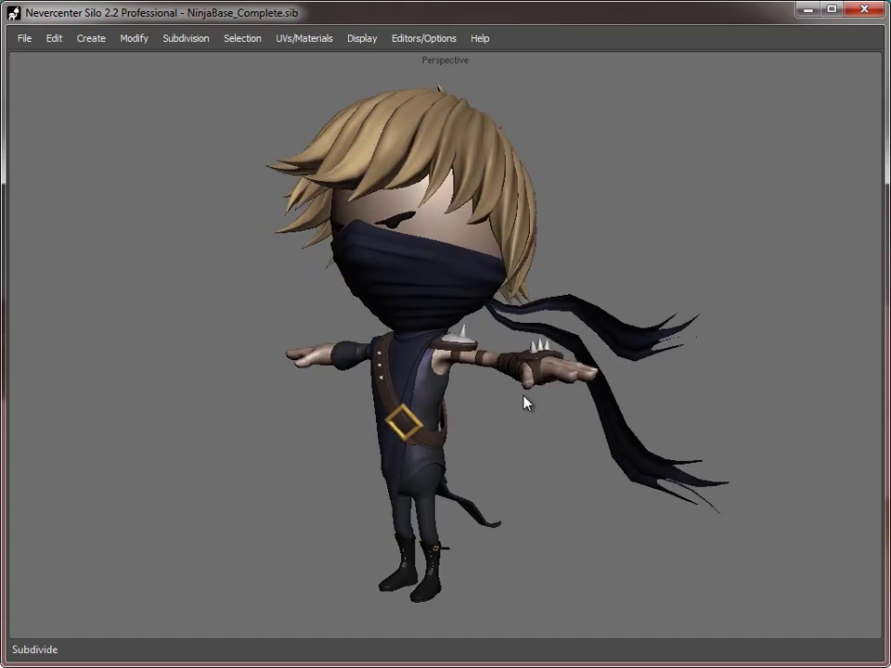
middle_click_drag(434, 264, 446, 331, "alt")
scroll(446, 332, "up", 2)
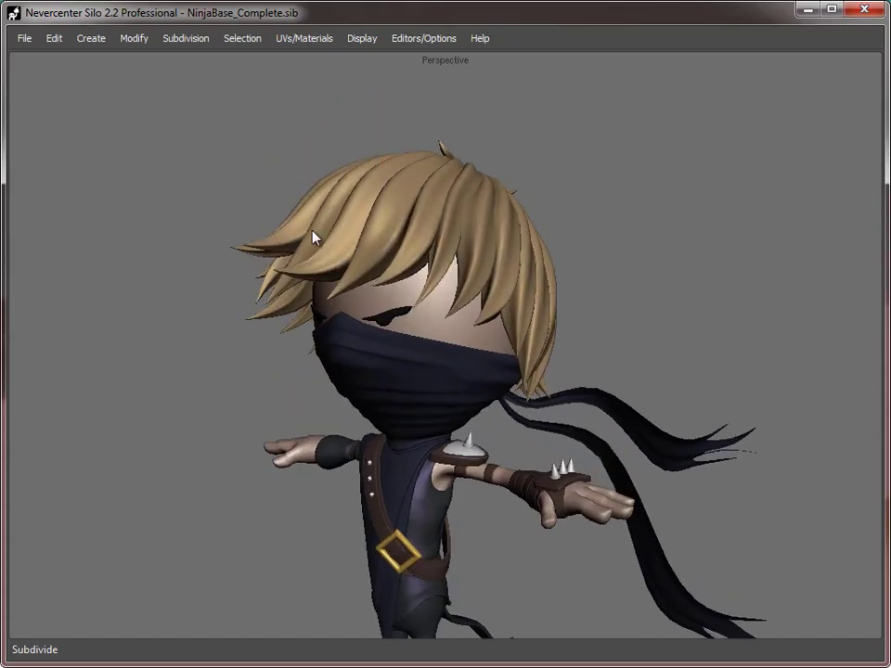
middle_click_drag(576, 246, 229, 405)
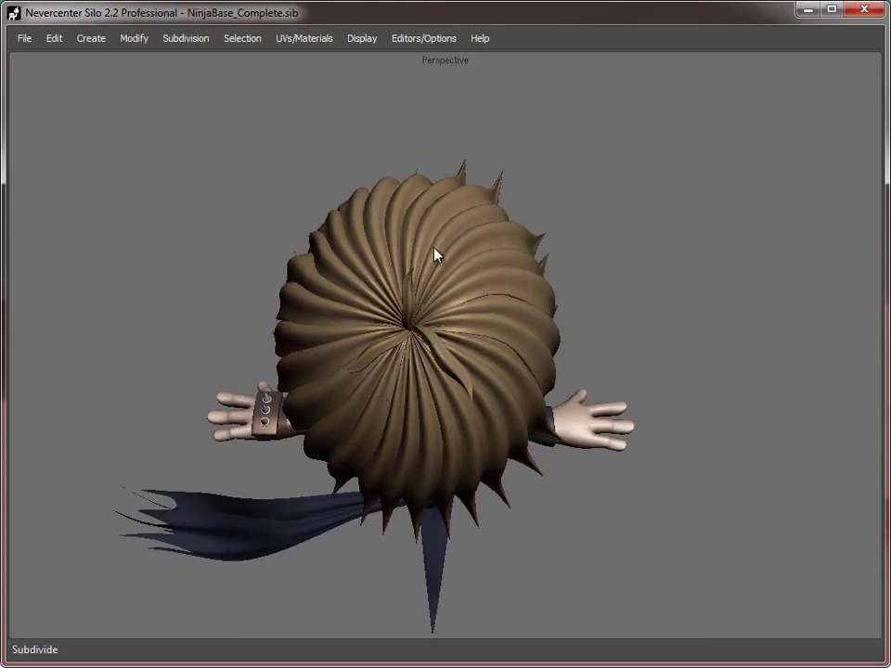
- Select the hair object and examine its strand mesh from behind, from the front and from above
middle_click_drag(430, 414, 292, 219)
left_click_drag(291, 103, 506, 191)
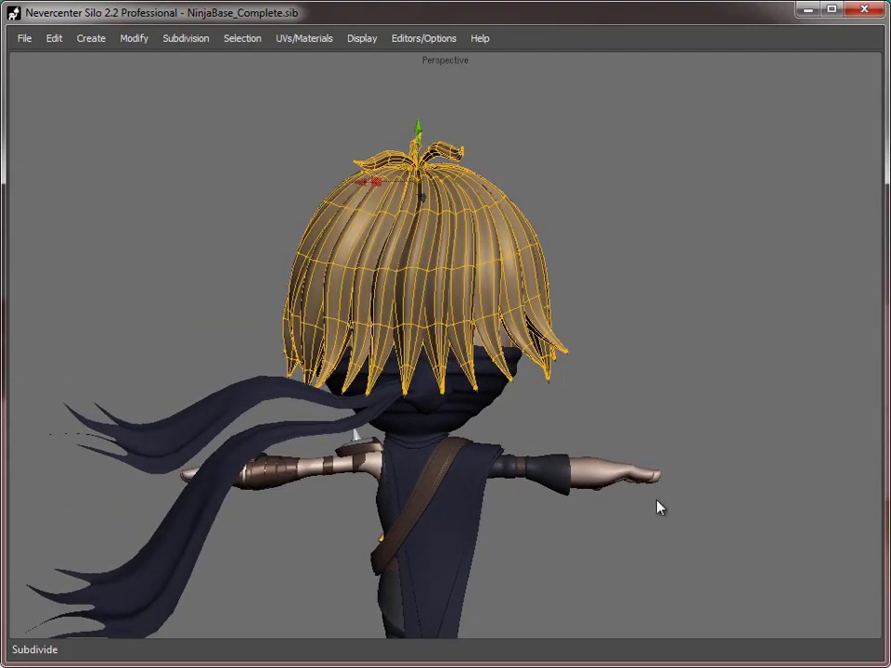
middle_click_drag(658, 508, 472, 330)
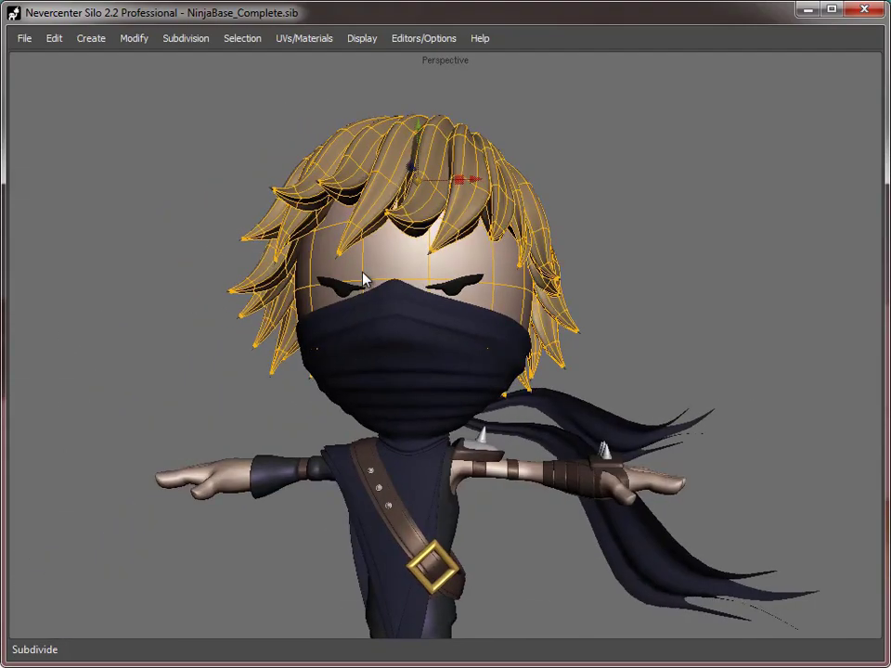
middle_click_drag(364, 280, 443, 360)
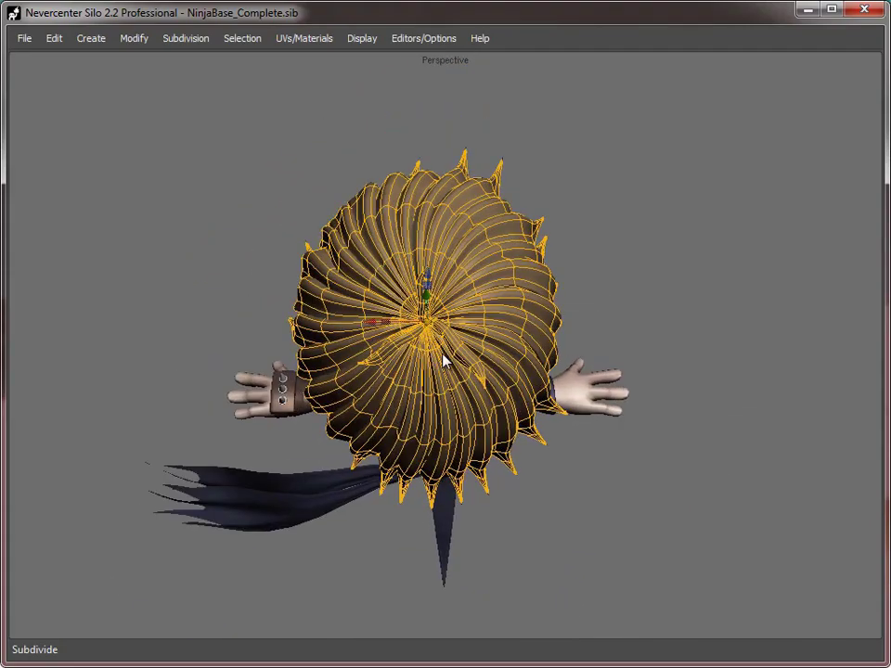
- Show the hair's vertices, inspect the strands radiating from the crown, and return to object selection with the hair deselected
key("a")
left_click_drag(346, 234, 497, 405)
key("e")
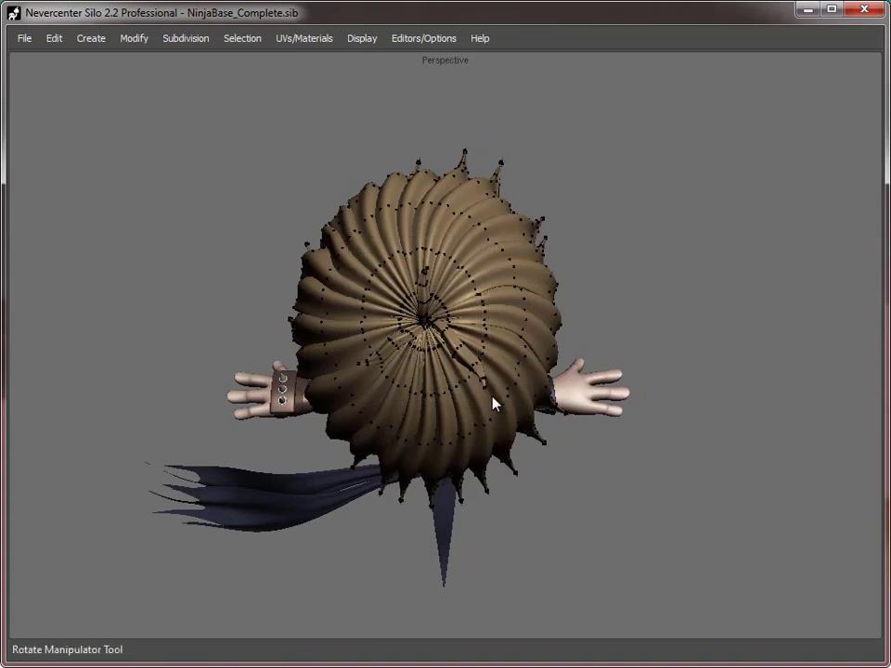
left_click_drag(601, 499, 598, 397, "alt")
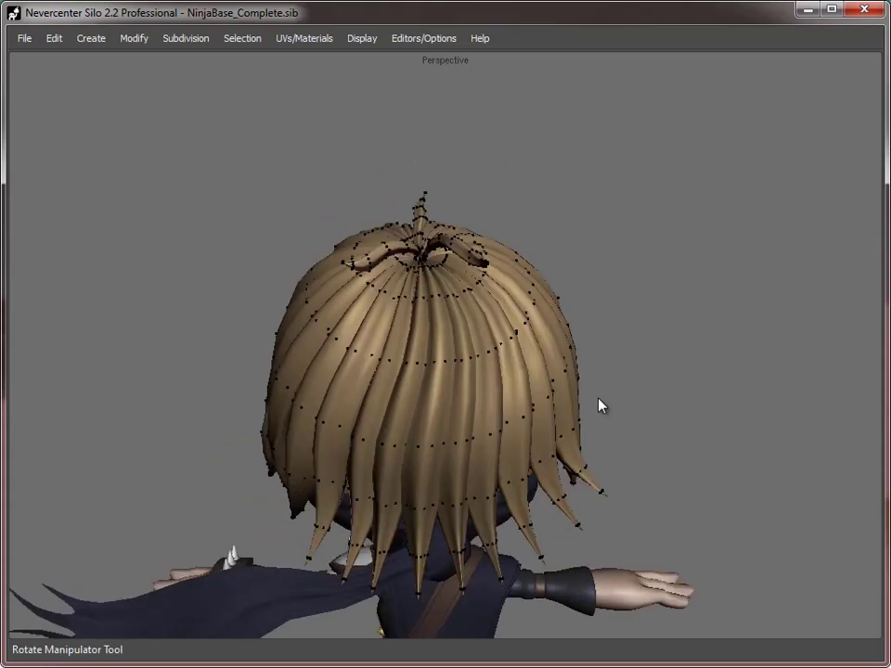
key("w")
key("f")
left_click_drag(562, 263, 748, 256, "alt")
middle_click_drag(752, 264, 419, 336)
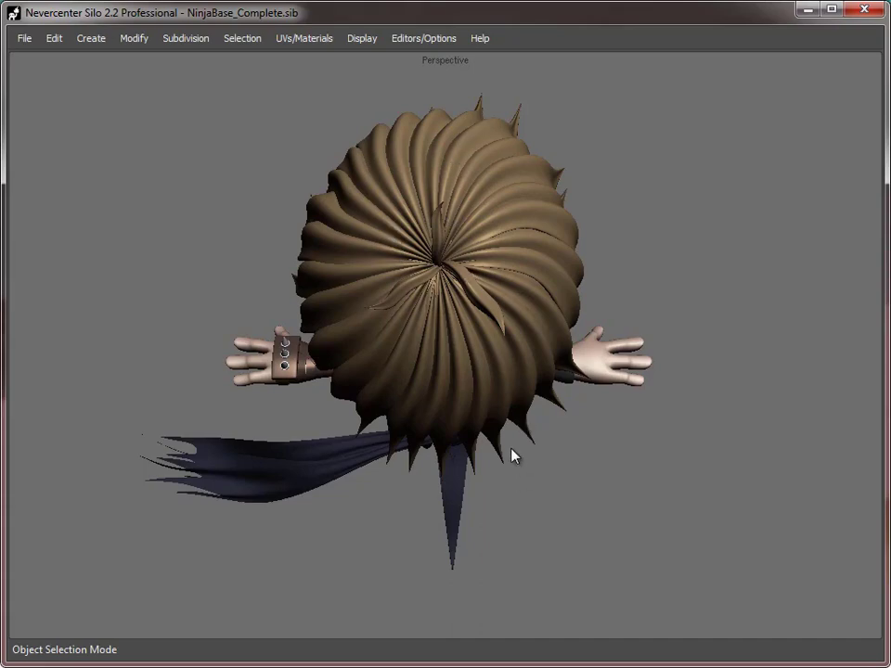
- Review the full character from the front, and select the eyes to inspect their mesh up close
middle_click_drag(384, 472, 564, 372)
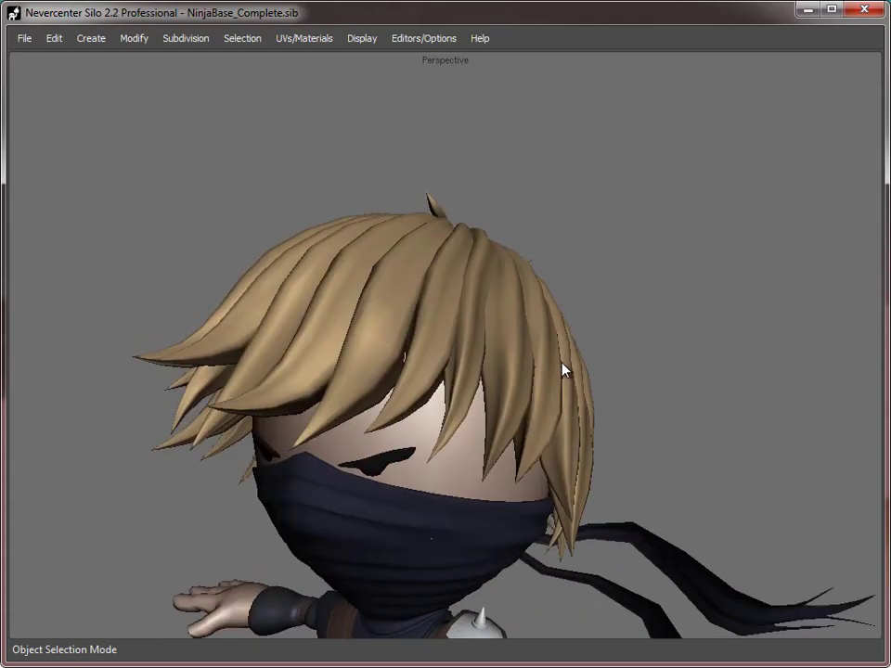
right_click_drag(700, 530, 582, 536, "alt")
middle_click_drag(506, 525, 498, 303, "alt")
right_click_drag(496, 296, 440, 272, "alt")
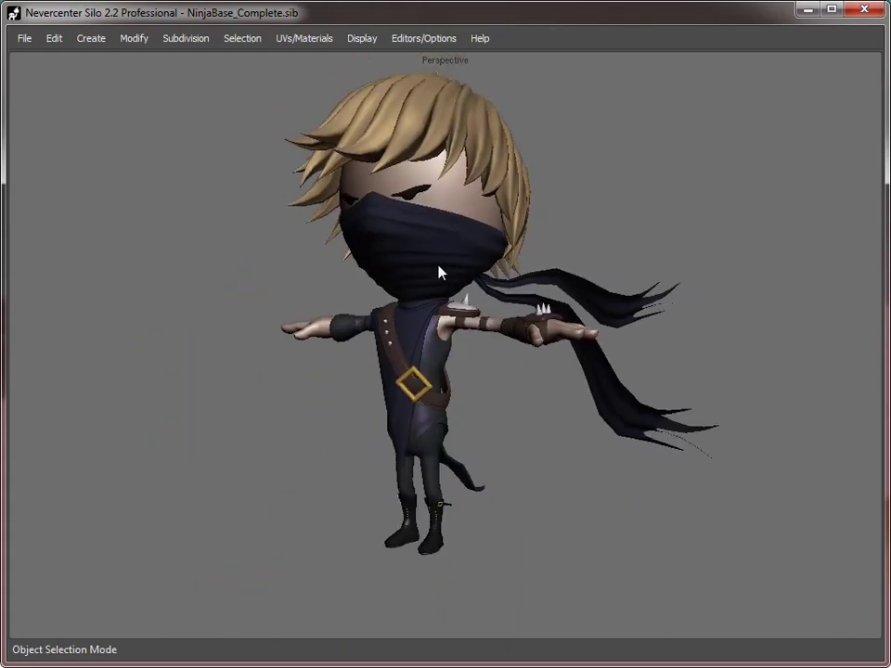
left_click(420, 193)
left_click_drag(296, 283, 354, 380, "alt")
right_click_drag(354, 380, 476, 382, "alt")
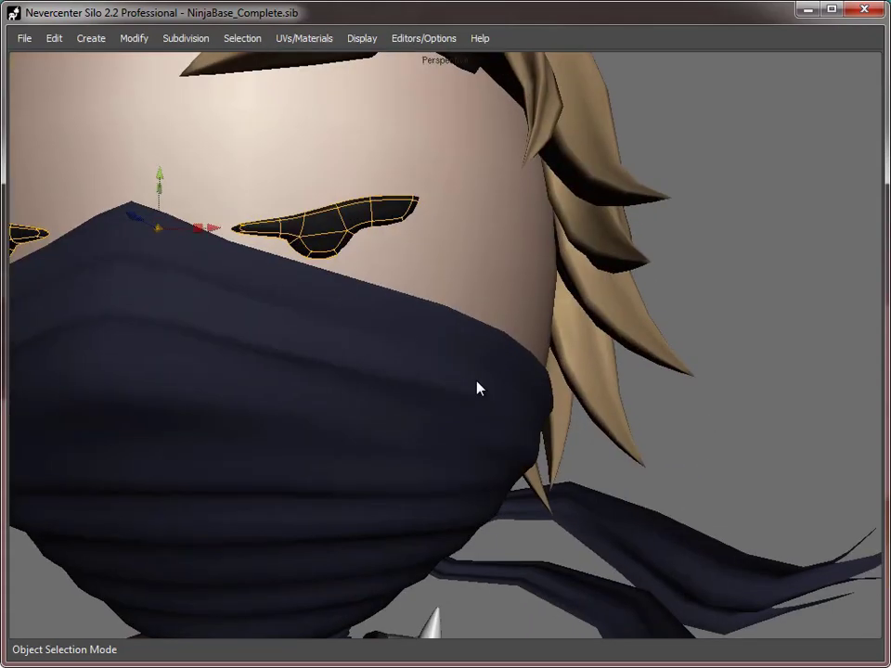
- Examine the ninja's eyes, hair and face mask, including the mask's folds from an angled front view
middle_click_drag(478, 388, 378, 400)
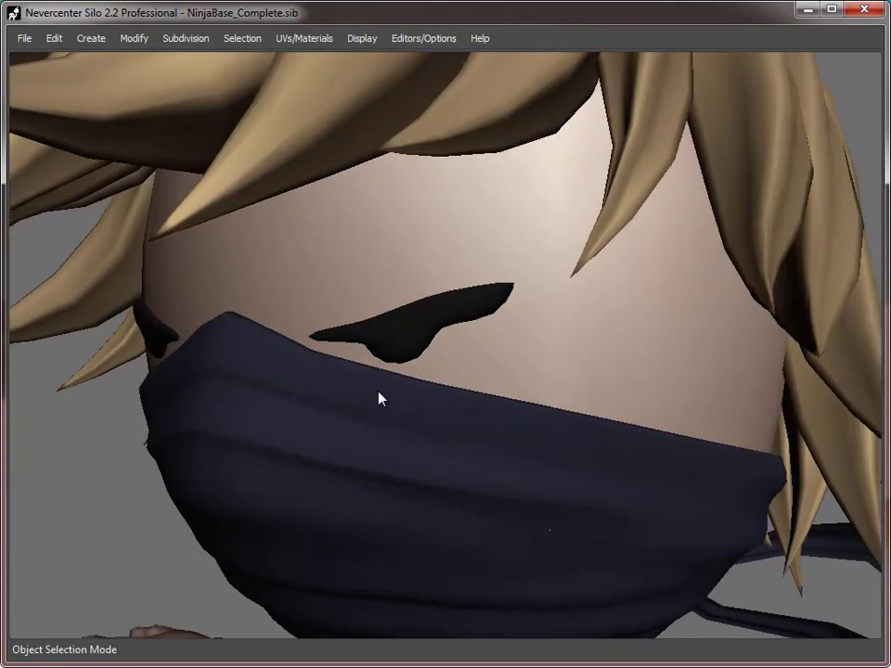
key("c")
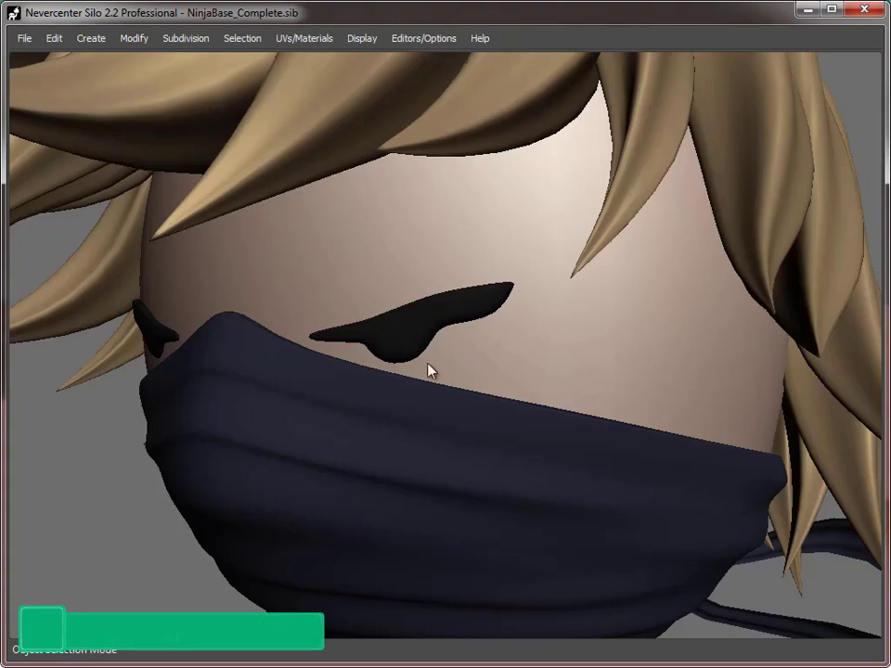
right_click_drag(634, 508, 523, 550, "alt")
middle_click_drag(523, 550, 477, 430, "alt")
right_click_drag(477, 430, 458, 502, "alt")
left_click_drag(457, 502, 376, 509, "alt")
scroll(405, 421, "up", 5)
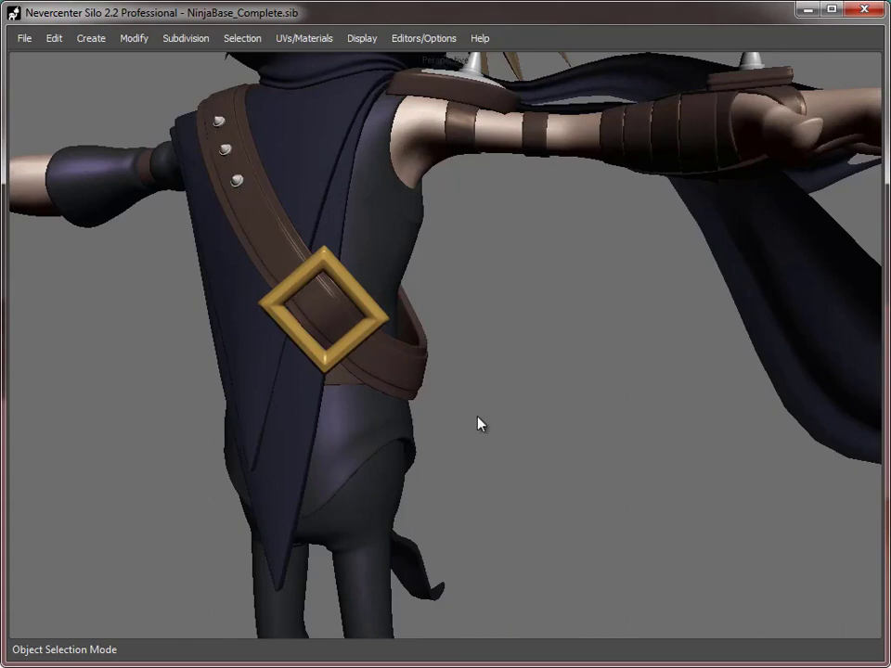
- Examine the torso's shoulder strap and gold buckle, and the laced boots with their straps and eyelets
middle_click_drag(479, 423, 430, 424)
left_click(386, 309)
left_click(592, 447)
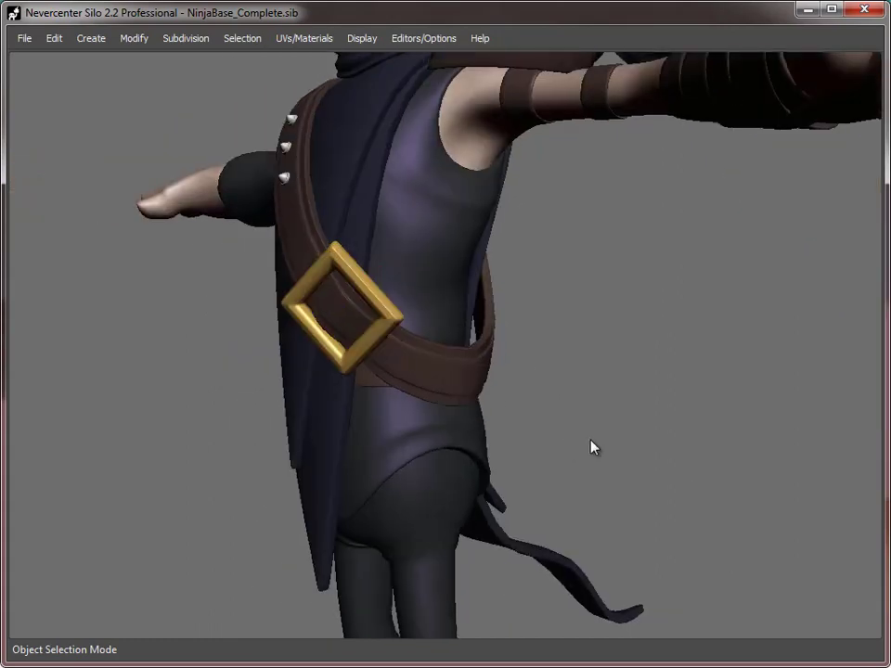
middle_click_drag(592, 447, 480, 212)
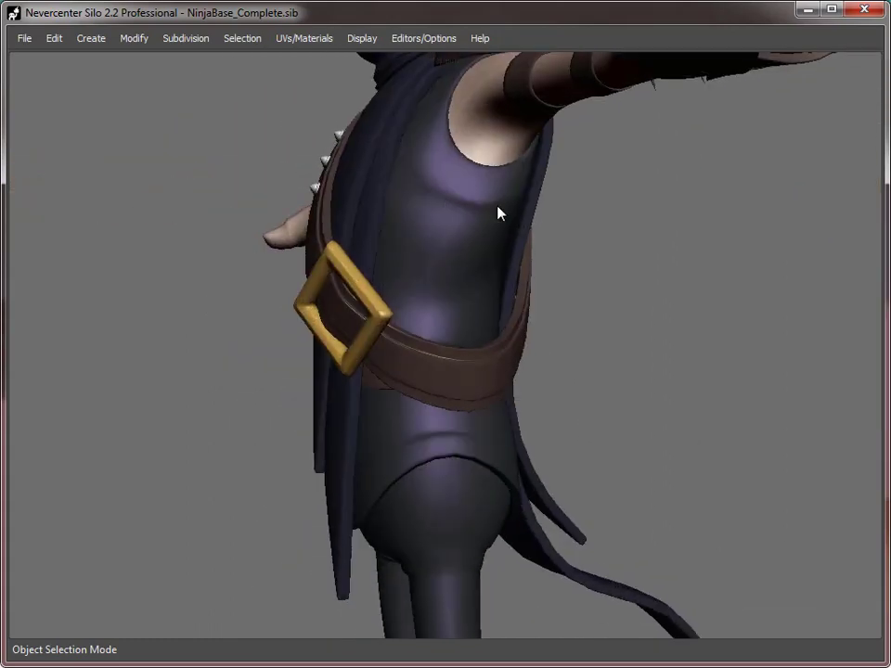
middle_click_drag(400, 434, 494, 145)
middle_click_drag(356, 455, 404, 400, "alt")
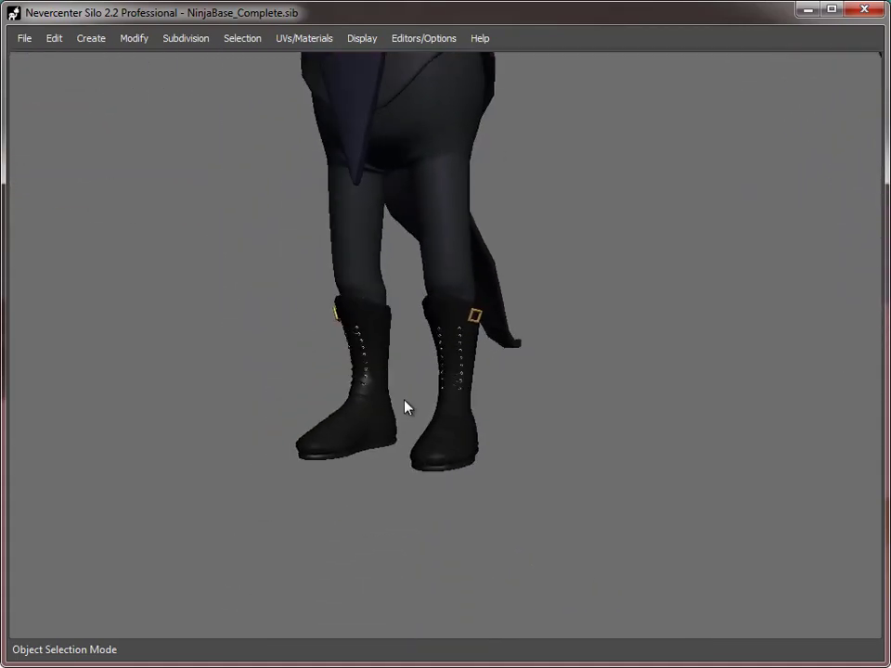
right_click_drag(404, 400, 534, 401, "alt")
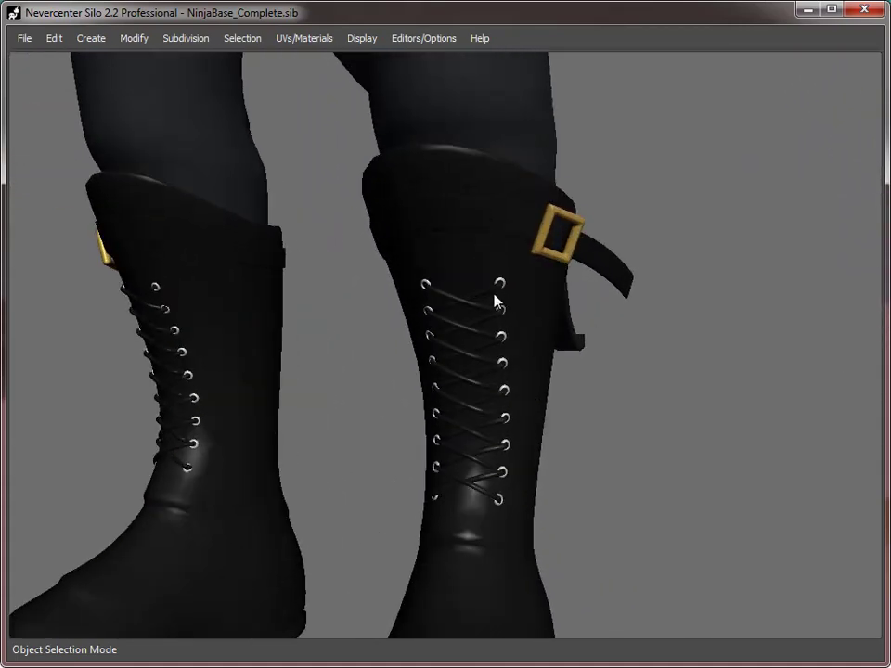
left_click_drag(541, 491, 604, 493, "alt")
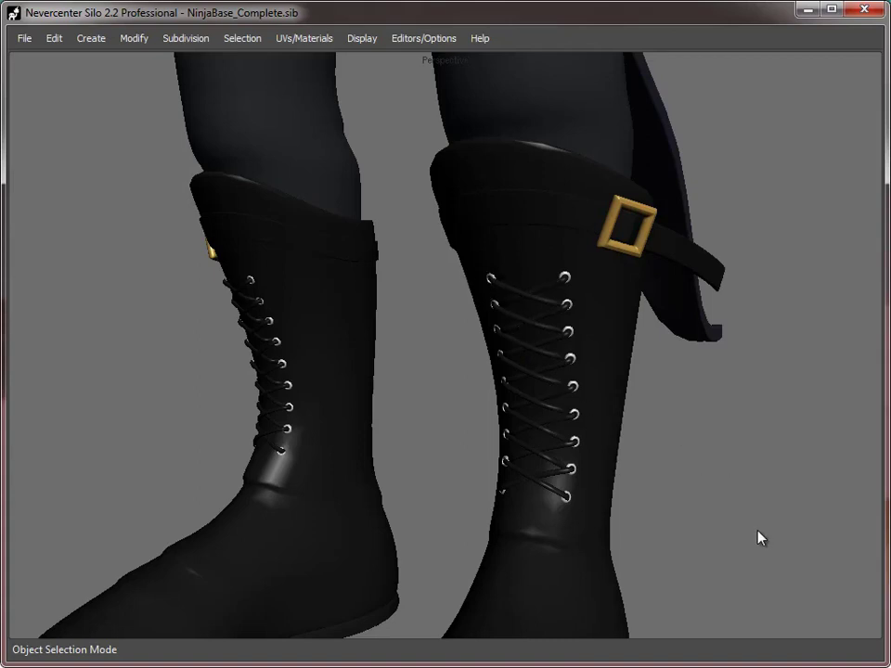
- Examine the back of the character, including the hanging cloak, shoulder strap and flowing mask tails
right_click_drag(758, 531, 658, 511, "alt")
middle_click_drag(636, 257, 631, 555, "alt")
right_click_drag(631, 555, 445, 557, "alt")
middle_click_drag(488, 295, 506, 487, "alt")
middle_click_drag(575, 432, 380, 395)
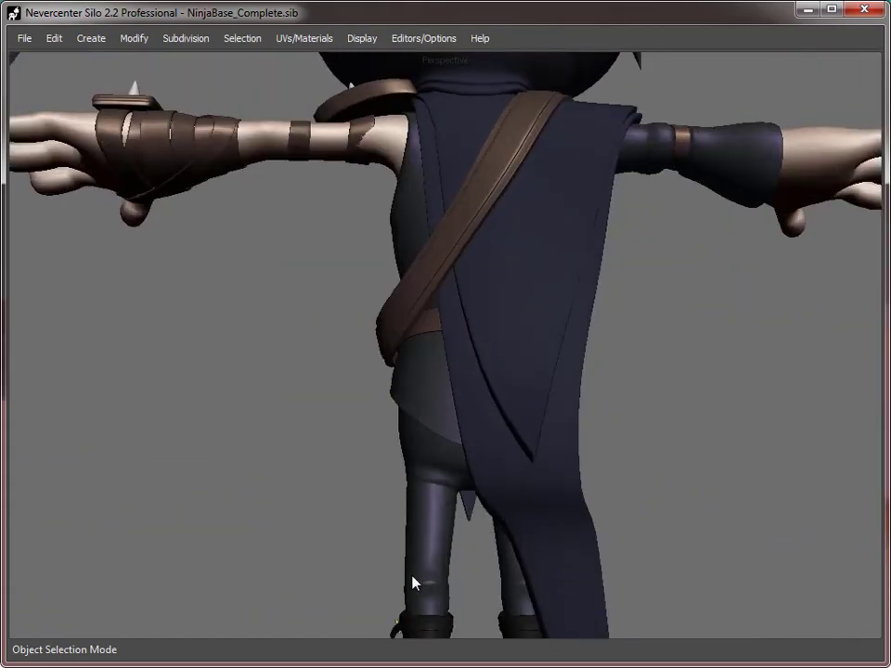
left_click_drag(318, 406, 348, 435, "alt")
right_click_drag(348, 435, 247, 411, "alt")
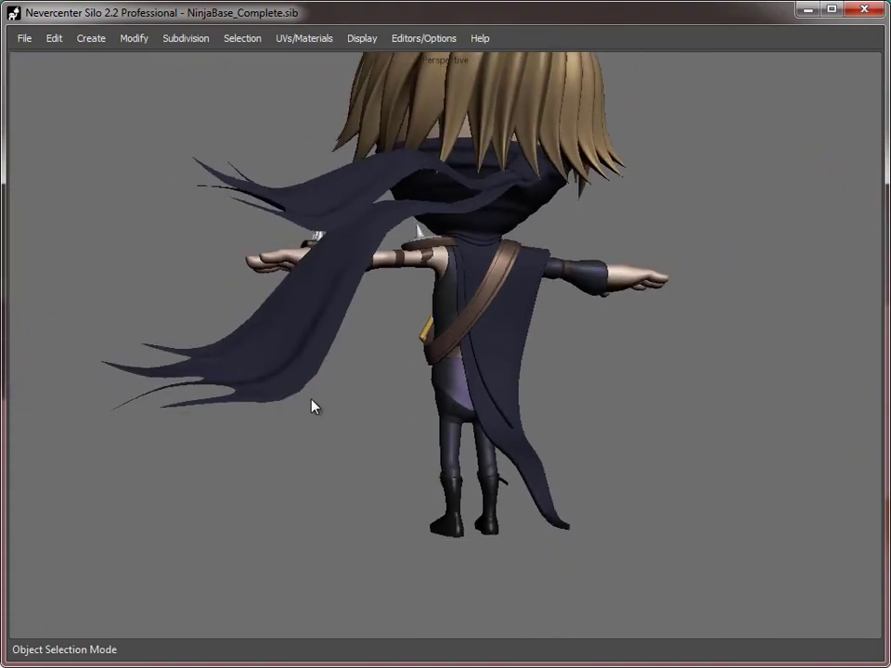
middle_click_drag(393, 299, 348, 435, "alt")
right_click_drag(354, 432, 462, 397, "alt")
- Select the mask's knot and its two flowing tails in turn to inspect their wireframes, and clear the selection
left_click(472, 342)
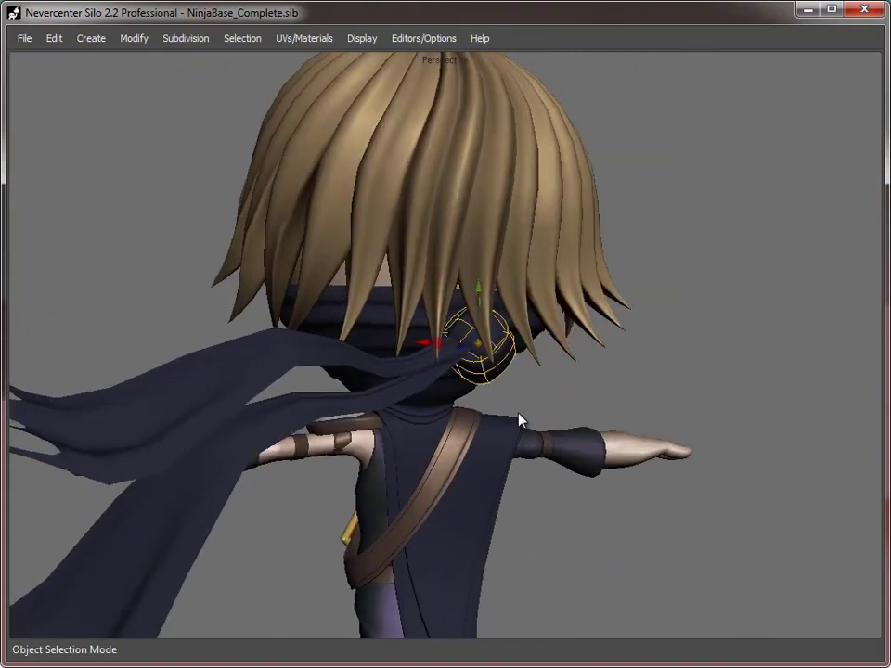
middle_click_drag(520, 418, 569, 350)
scroll(492, 430, "down", 3)
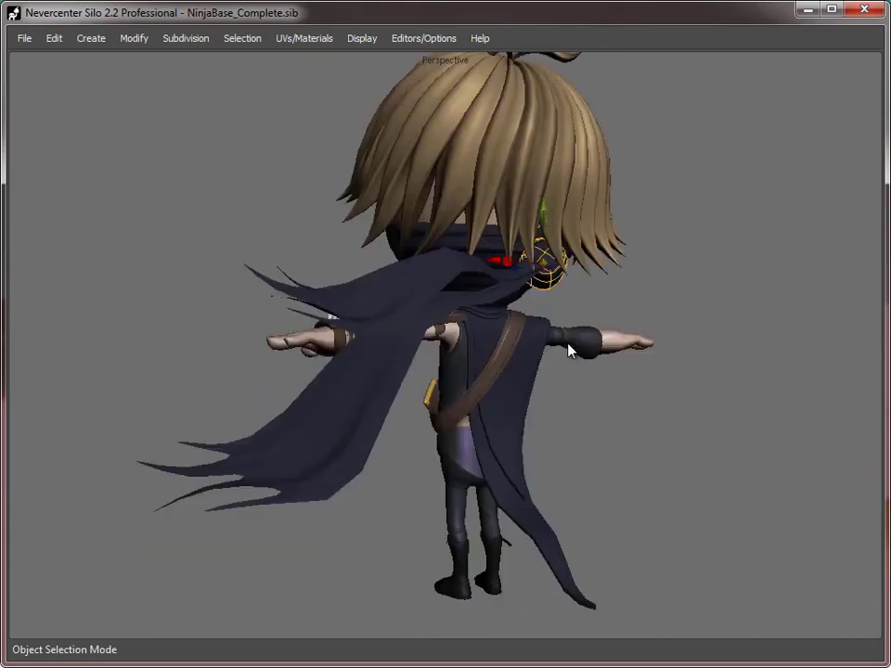
left_click_drag(497, 325, 726, 406, "alt")
left_click(726, 406)
middle_click_drag(726, 407, 593, 448)
scroll(551, 303, "down", 2)
middle_click_drag(528, 268, 589, 288)
key("c")
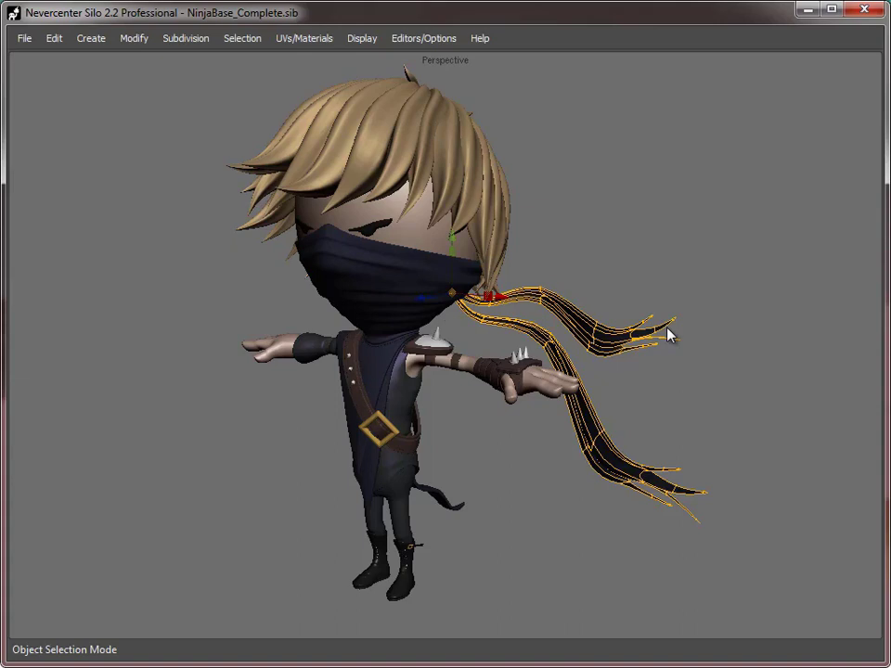
left_click(687, 276)
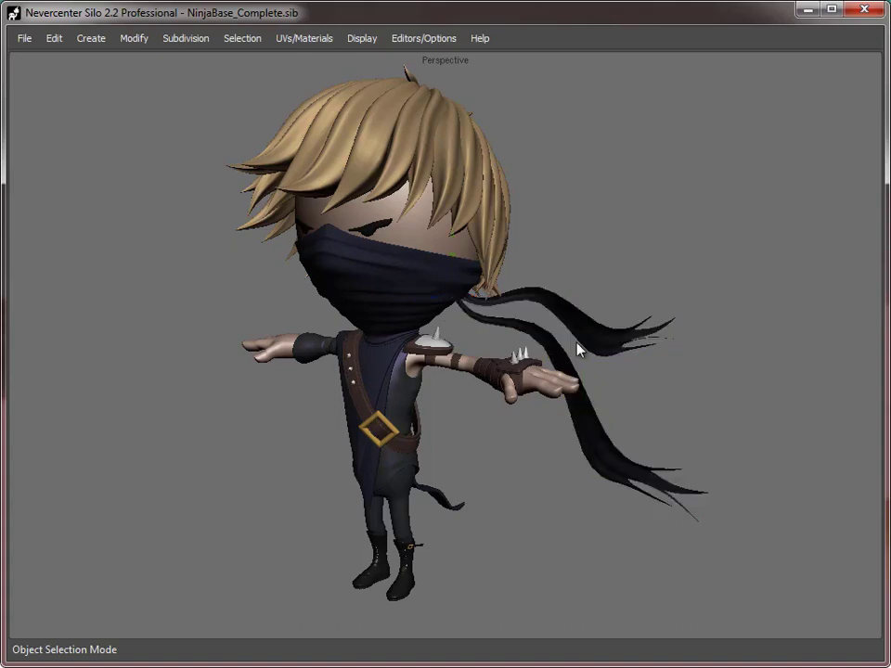
- Select the face mask to inspect its wireframe from the side, and clear the selection
left_click_drag(471, 429, 474, 456, "alt")
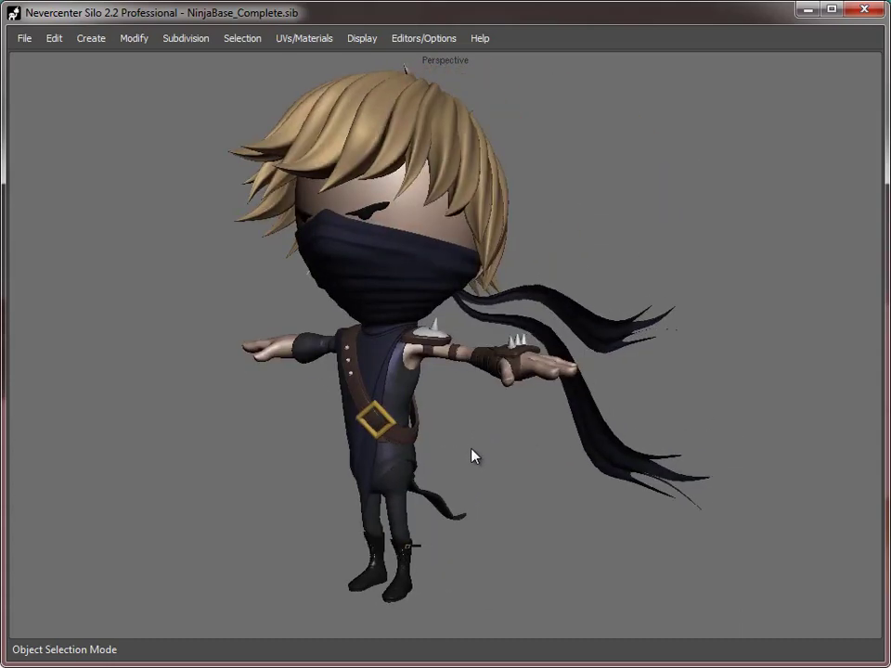
right_click_drag(473, 455, 527, 455, "alt")
left_click_drag(591, 452, 534, 434, "alt")
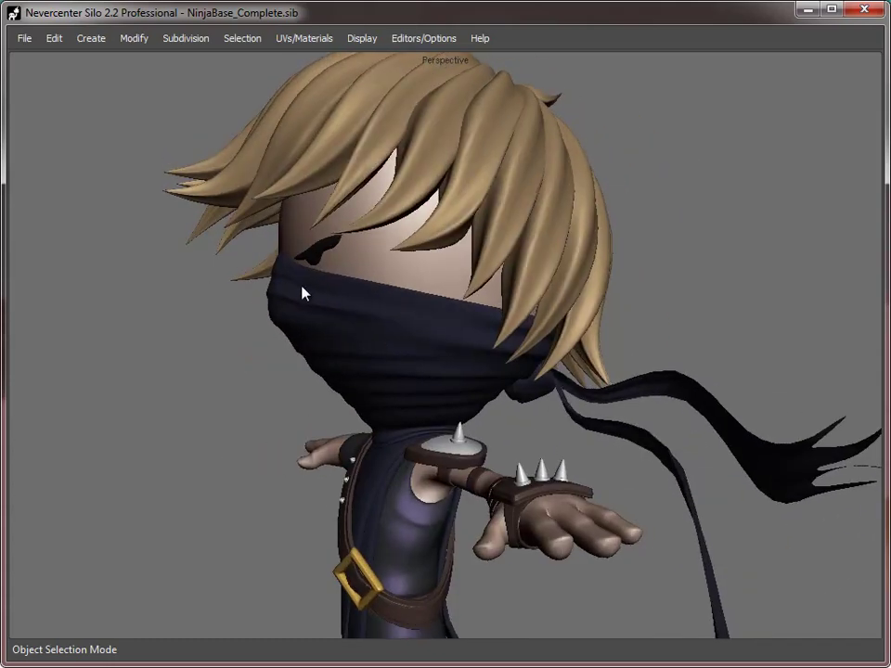
left_click(455, 388)
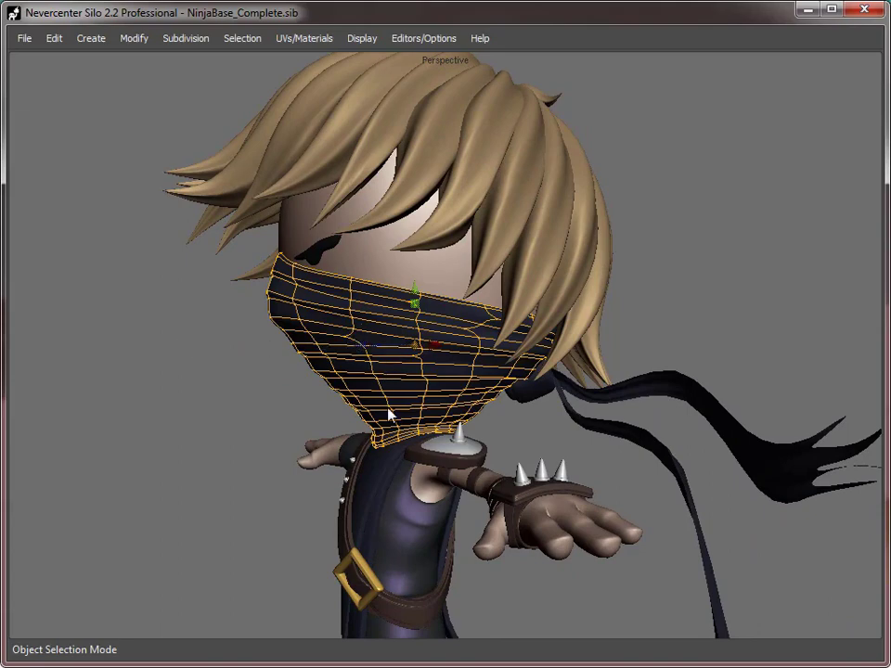
left_click(155, 400)
right_click_drag(551, 558, 522, 450)
scroll(523, 400, "up", 2)
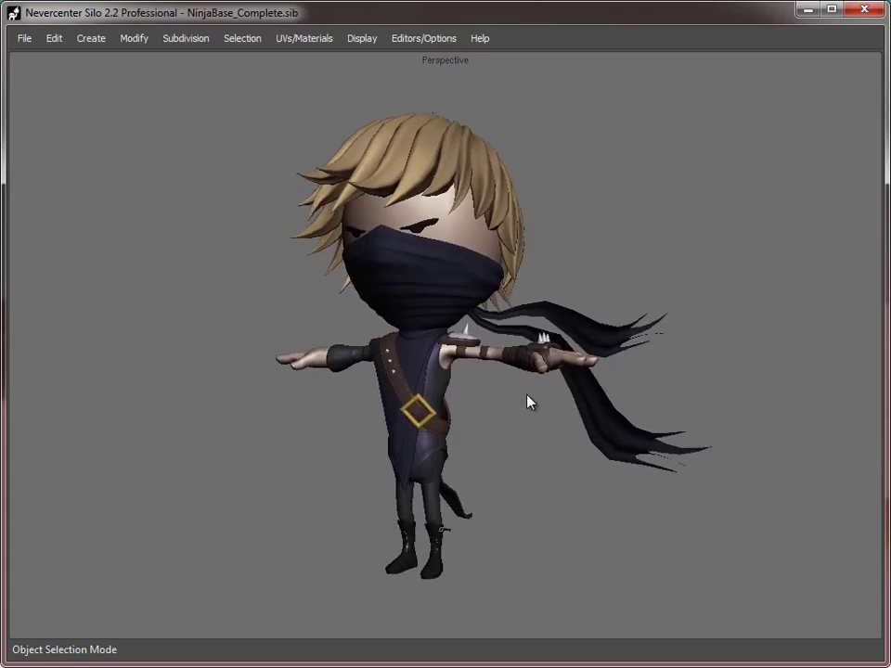
- Examine the complete smoothed character from several angles around the front
left_click_drag(530, 532, 693, 532, "alt")
middle_click_drag(696, 538, 527, 536)
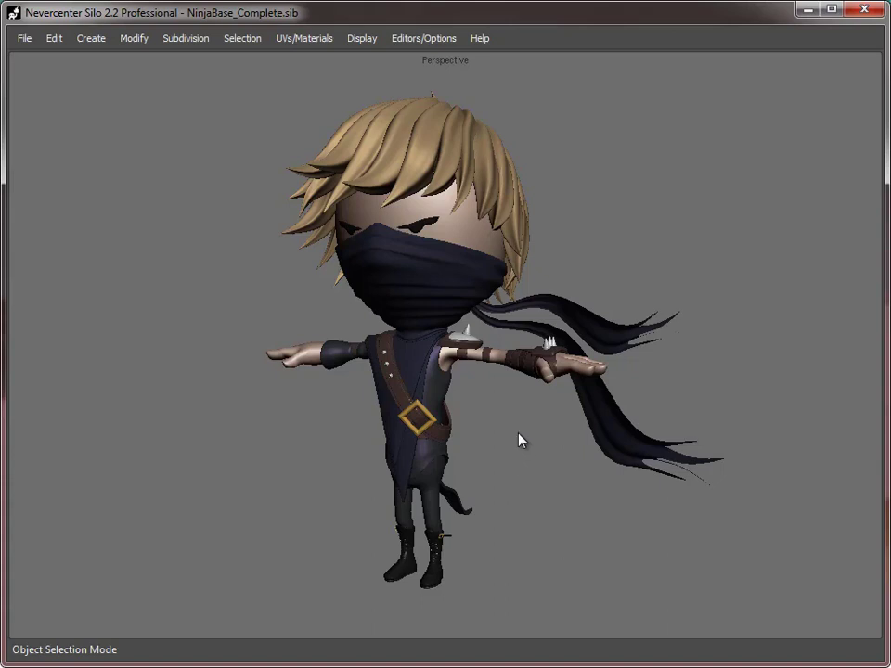
mouse_move(546, 543)
middle_mouse_down()
mouse_move(277, 531)
mouse_move(546, 529)
middle_mouse_up()
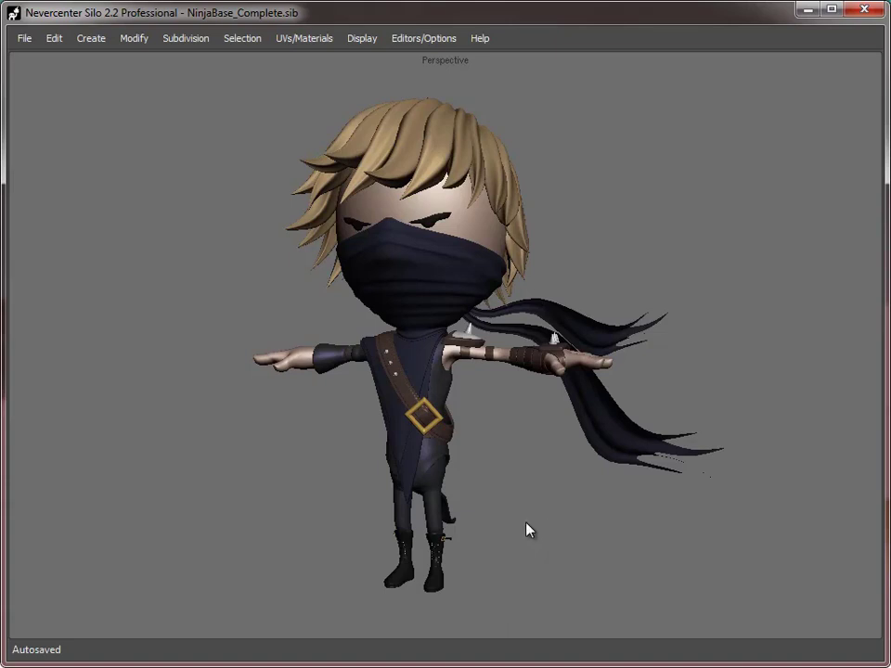
middle_click_drag(531, 499, 501, 499)
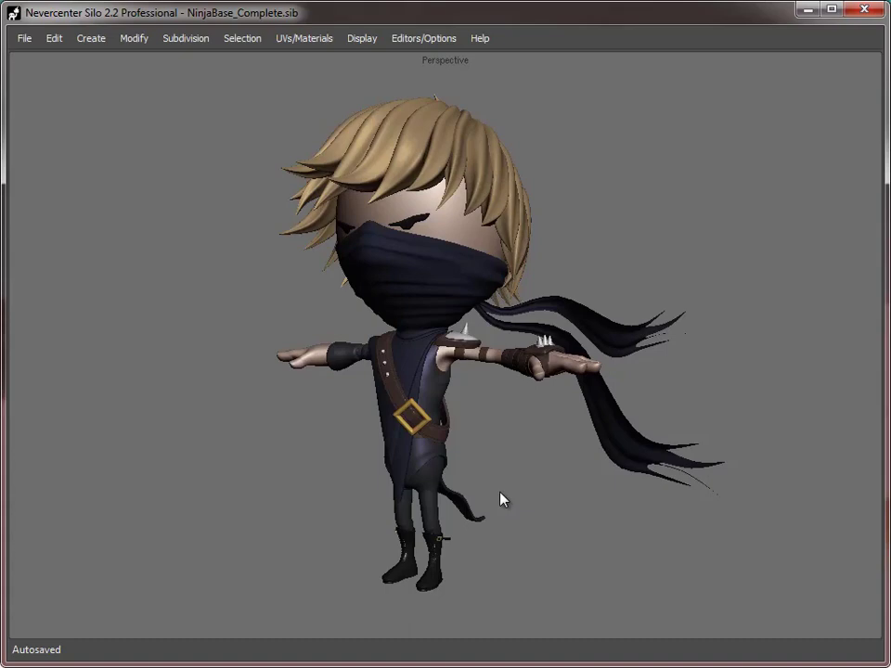
middle_click_drag(502, 500, 519, 485)
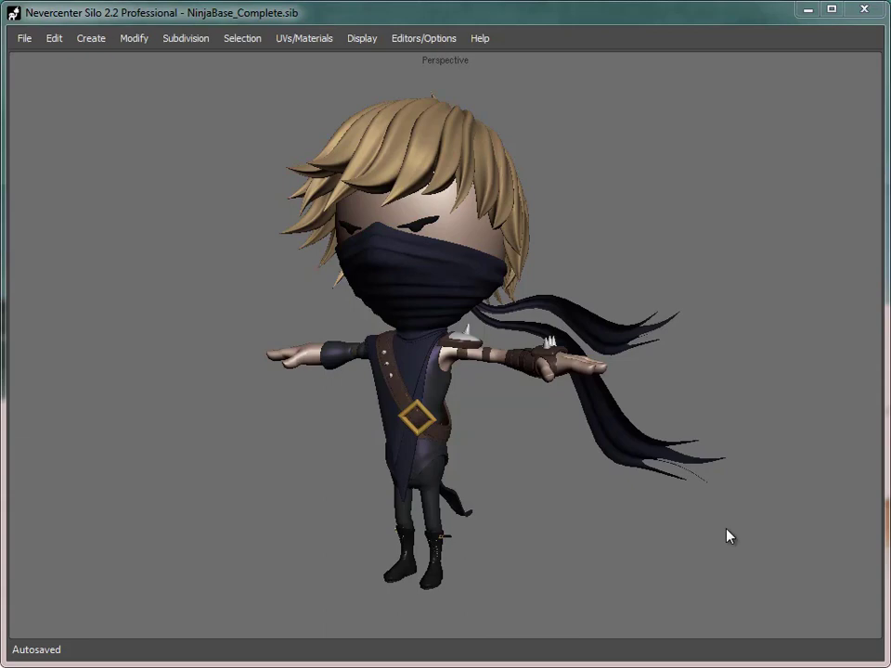
middle_click_drag(605, 537, 517, 545)
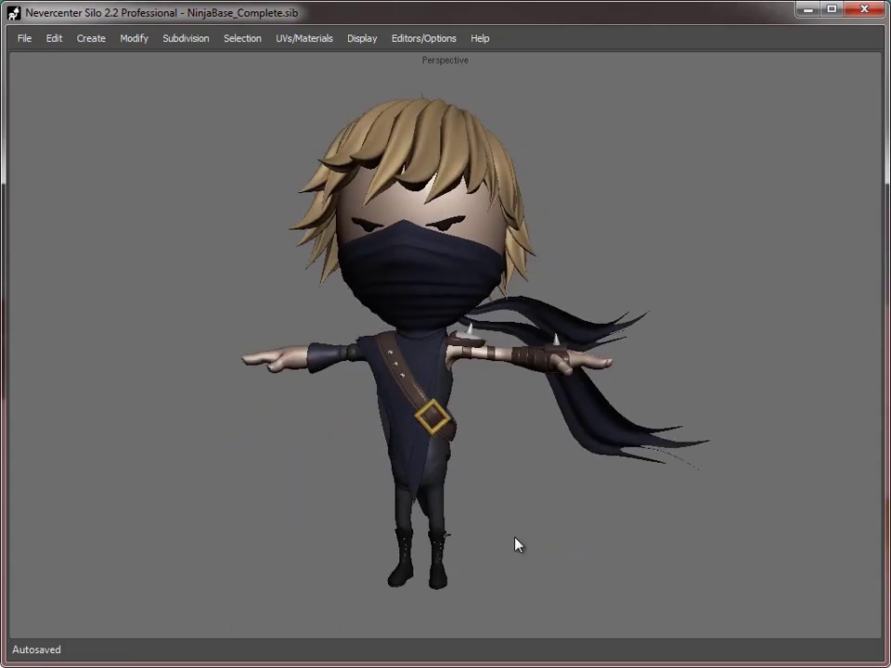
middle_click_drag(464, 575, 472, 580)
- Inspect the face mask's wireframe again along with the spiked shoulder and hand guards, and clear the selection
middle_click_drag(526, 424, 390, 297)
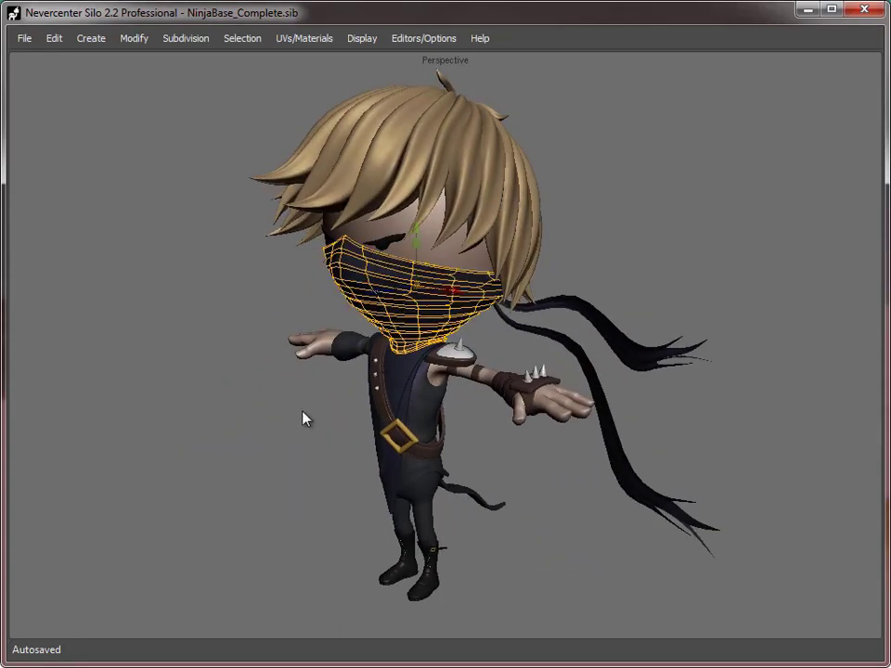
middle_click_drag(462, 495, 473, 441, "alt")
right_click_drag(473, 441, 542, 473, "alt")
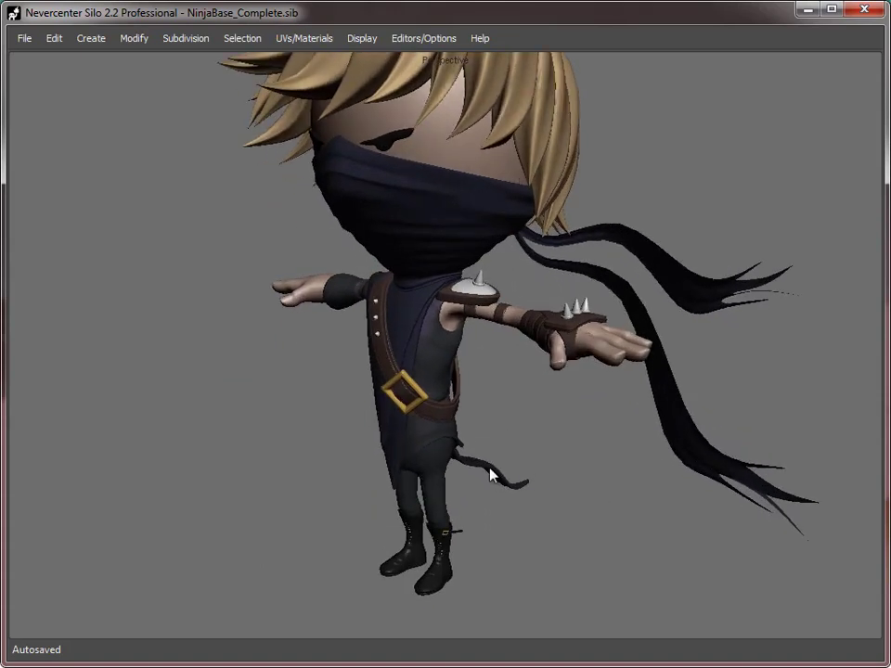
scroll(647, 426, "down", 5)
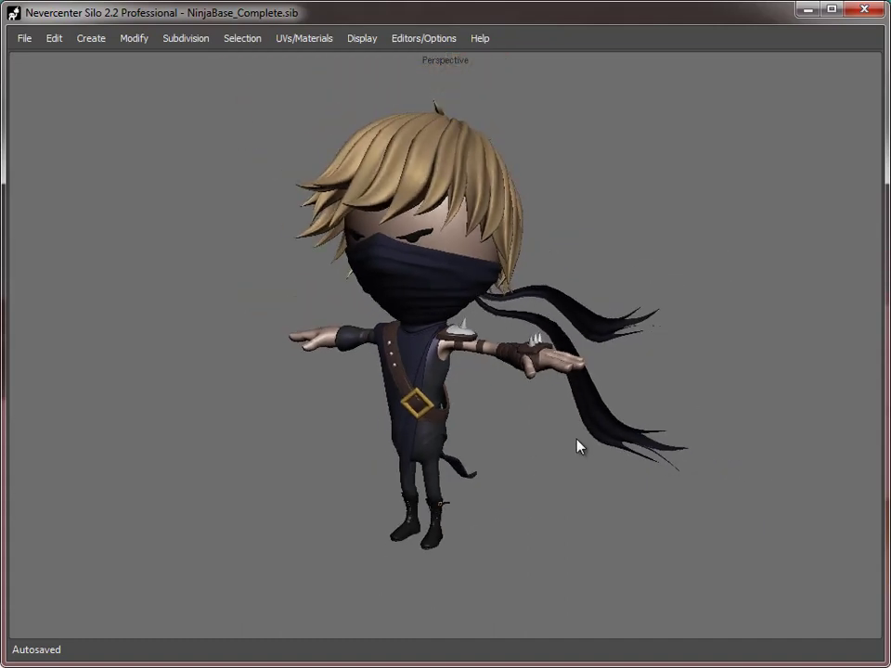
- Unsubdivide the entire ninja model by two levels
key("v")
key("v")
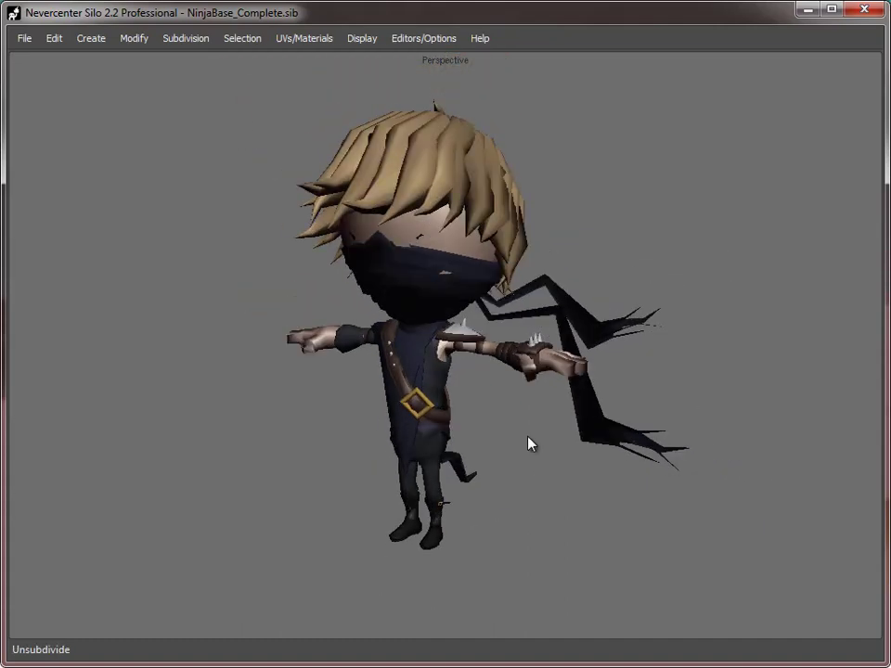
middle_click_drag(500, 502, 507, 468)
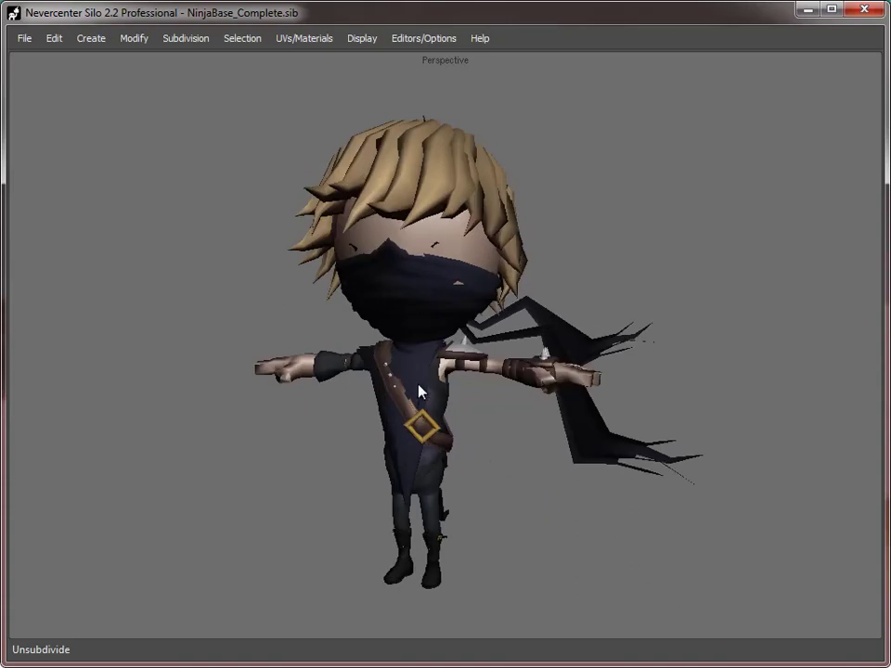
- Select the low-poly draped cloth over the torso and the head in turn to inspect their base meshes, and clear the selection
middle_click_drag(335, 411, 358, 395, "alt")
right_click_drag(358, 395, 494, 397, "alt")
middle_click_drag(394, 454, 311, 336)
double_click(345, 316)
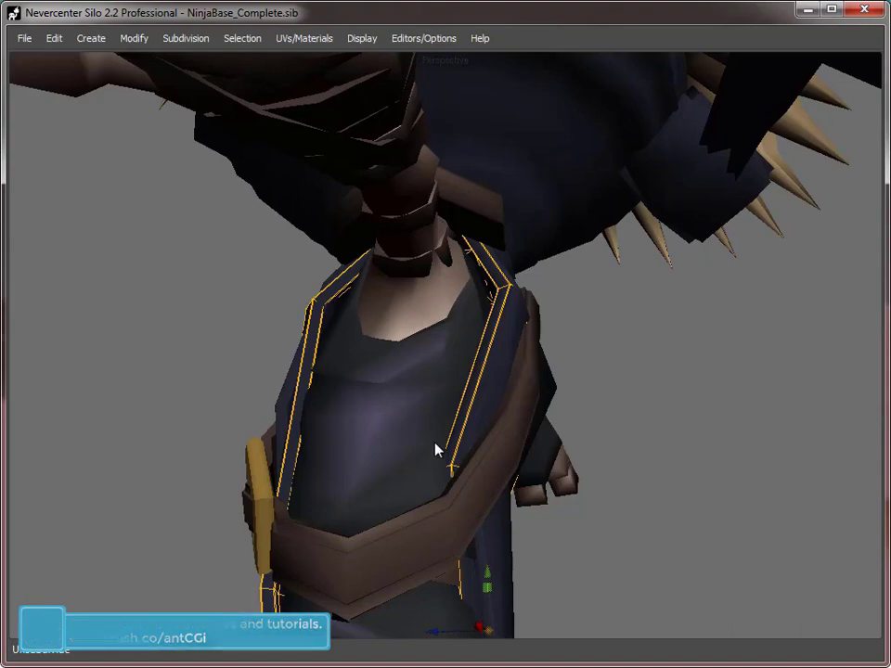
middle_click_drag(436, 451, 415, 294)
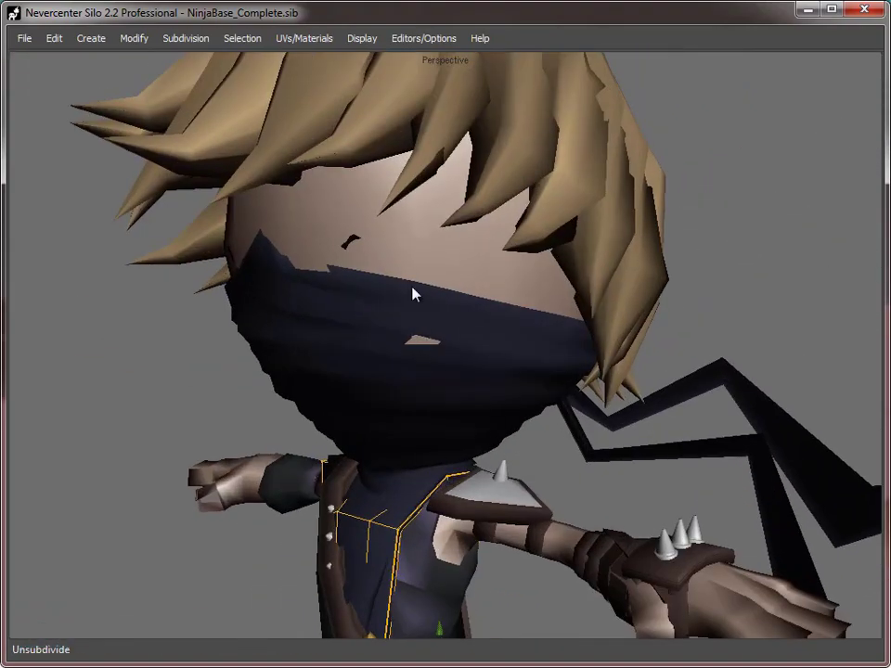
double_click(412, 282)
scroll(439, 367, "down", 5)
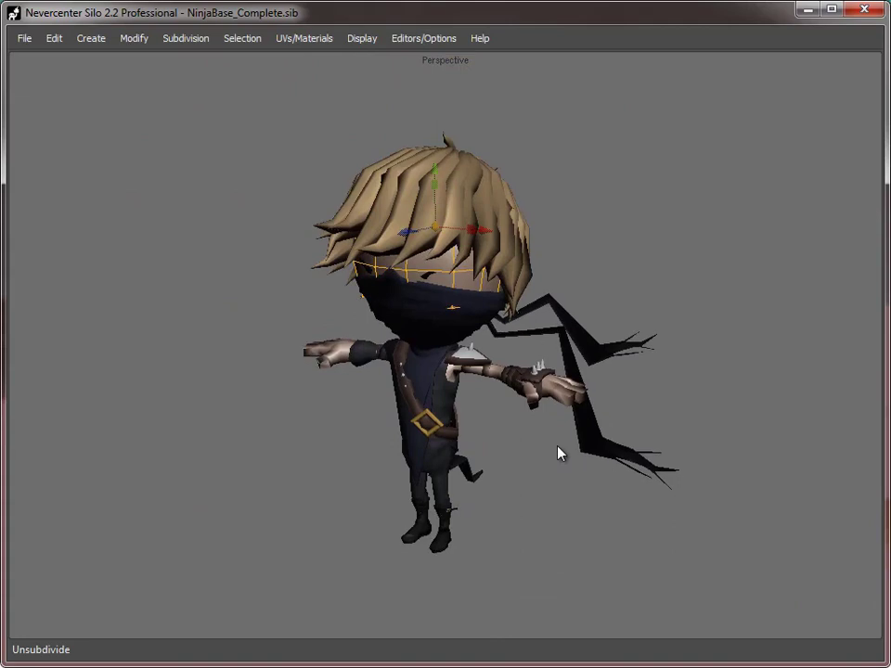
left_click(545, 458)
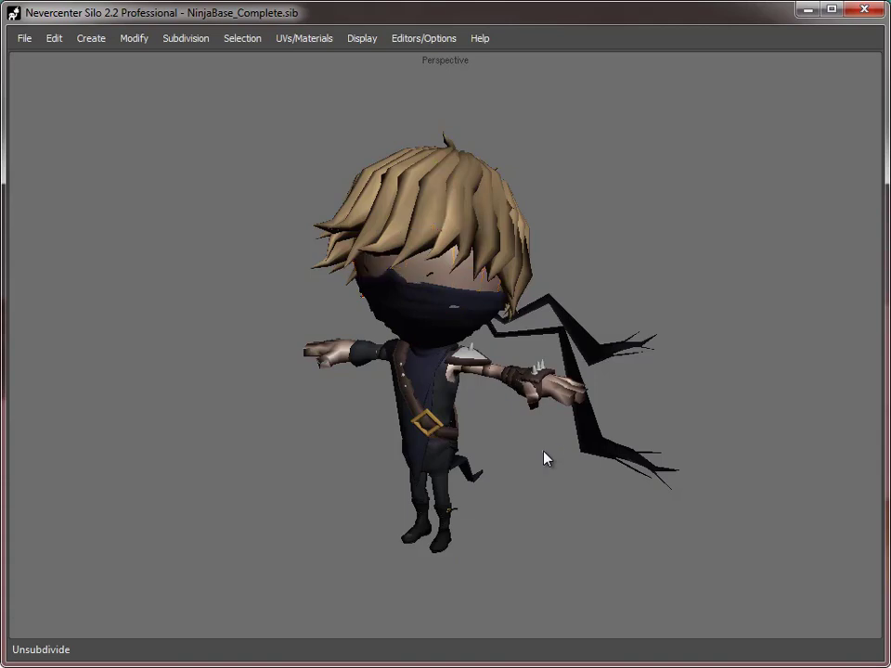
- Subdivide the entire ninja model by one level
left_click_drag(379, 400, 445, 382, "alt")
middle_click_drag(445, 382, 455, 382, "alt")
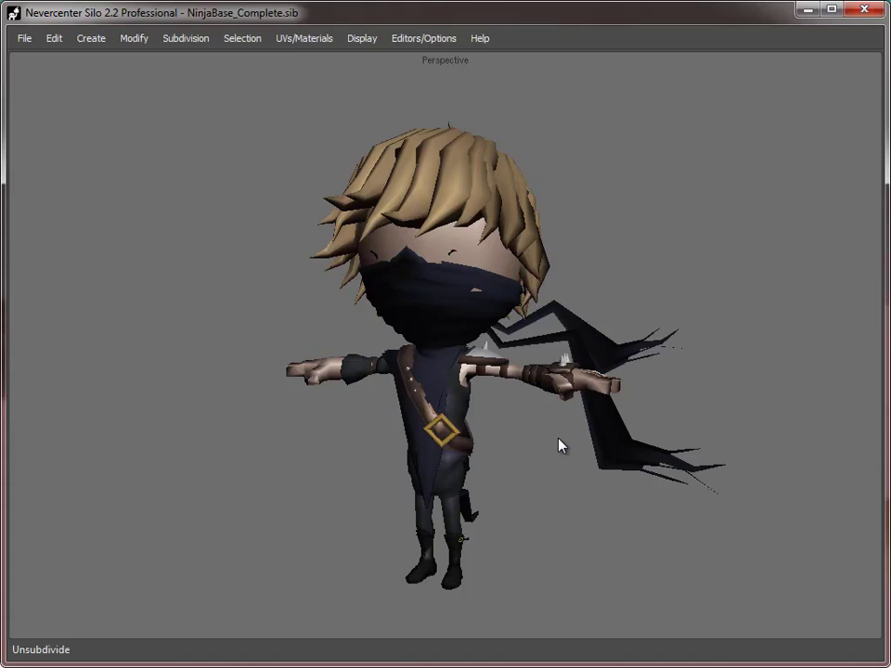
middle_click_drag(502, 465, 498, 458, "alt")
right_click_drag(498, 458, 506, 455, "alt")
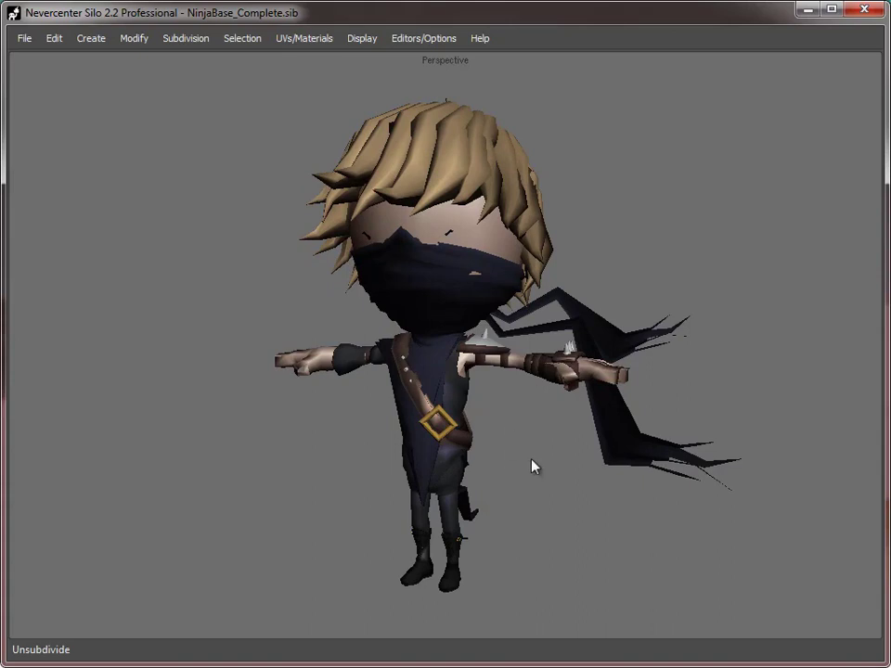
key("c")
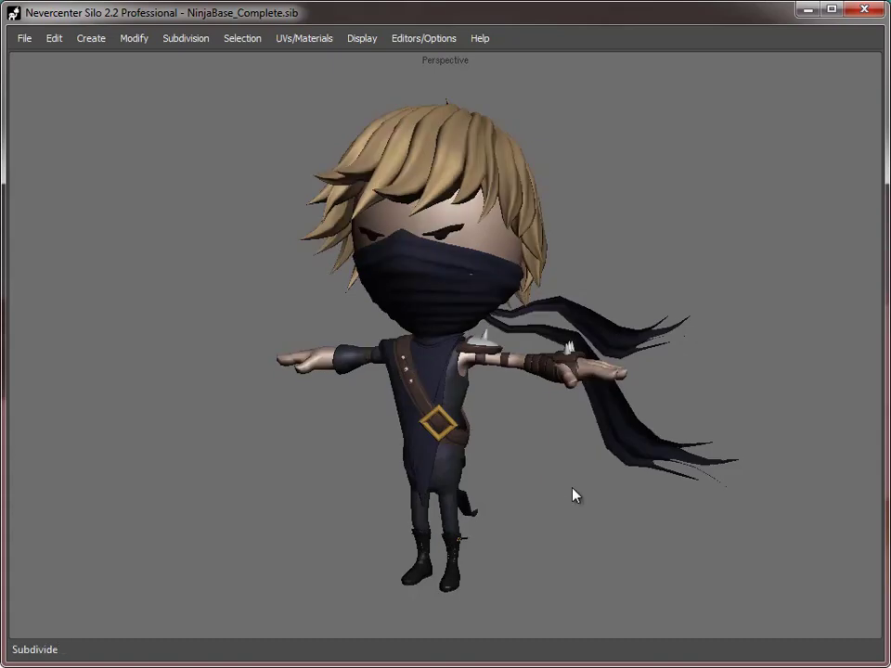
- Subdivide the two flowing cloth tails behind the face mask by one level and clear the selection
middle_click_drag(573, 497, 477, 478)
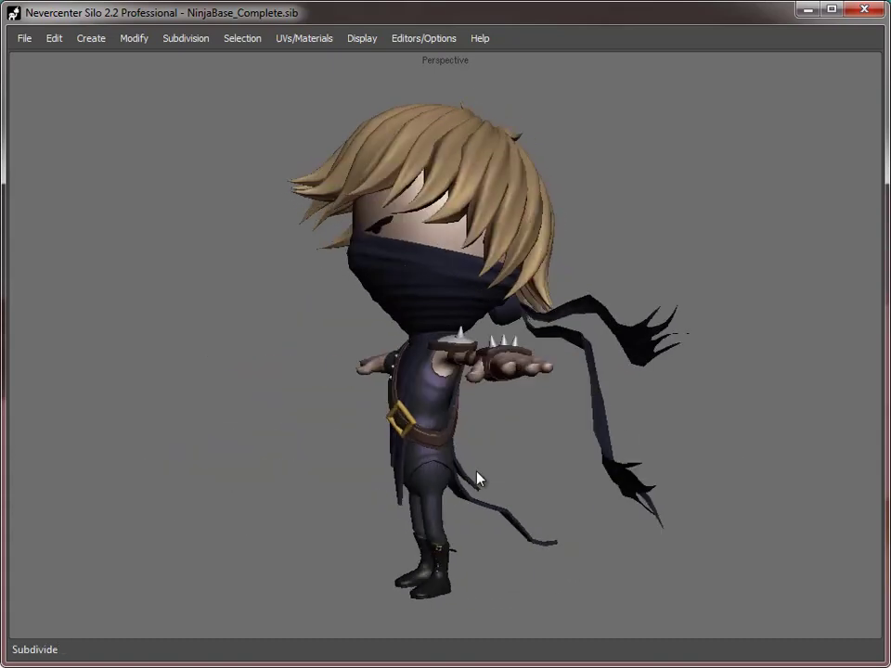
left_click_drag(476, 472, 559, 479, "alt")
right_click_drag(559, 479, 686, 479, "alt")
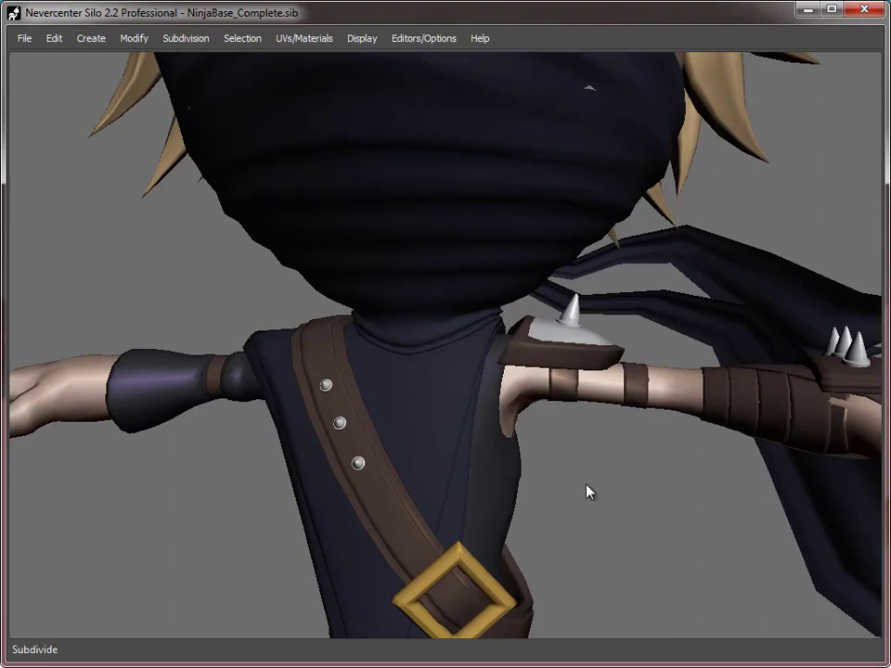
middle_click_drag(587, 492, 471, 446)
middle_click_drag(587, 415, 563, 422)
scroll(520, 423, "down", 6)
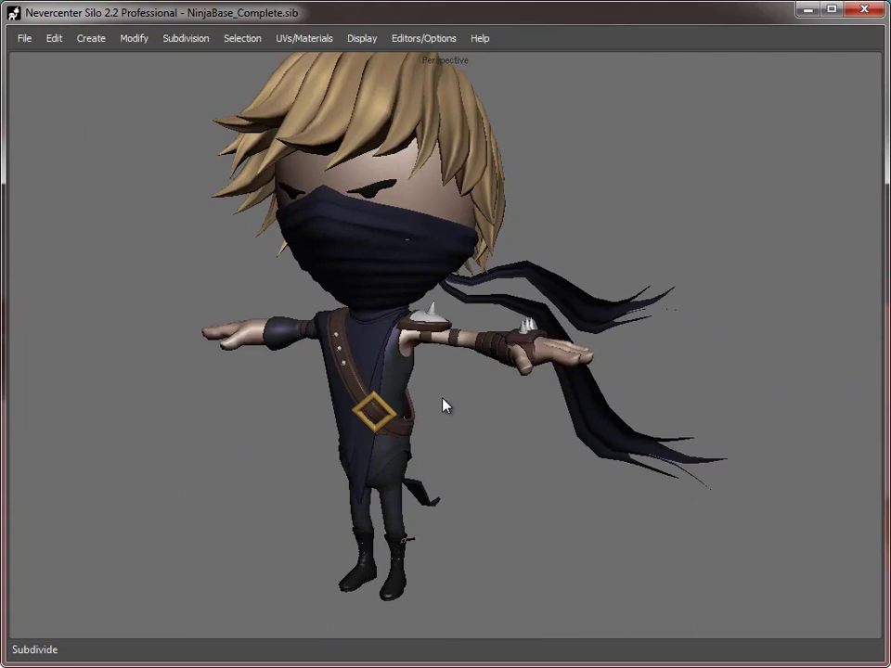
left_click(607, 437)
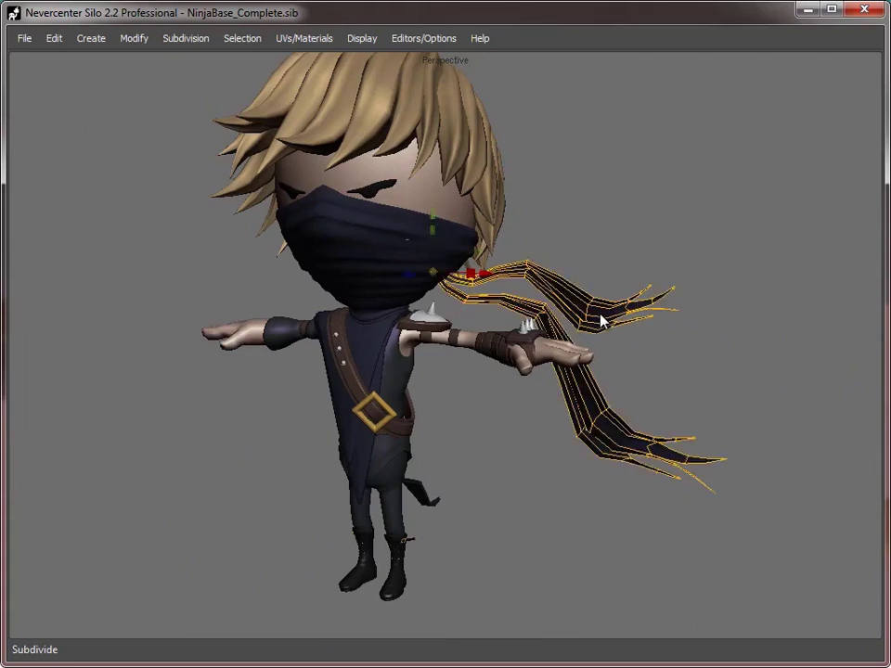
key("c")
left_click(481, 503)
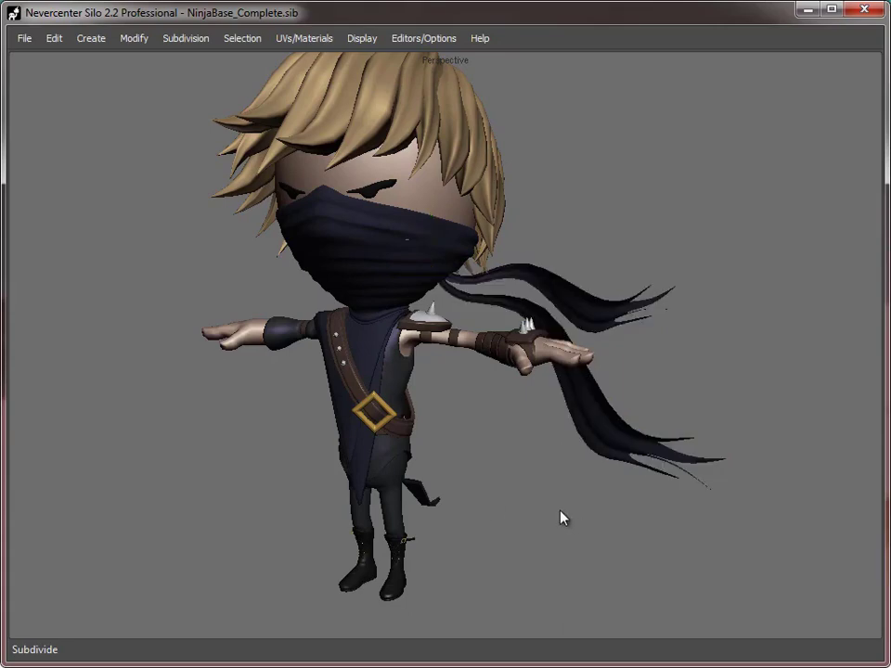
- Select the draped torso cloth to inspect its base mesh from the side, and clear the selection
left_click_drag(560, 510, 579, 476, "alt")
middle_click_drag(504, 539, 511, 484, "alt")
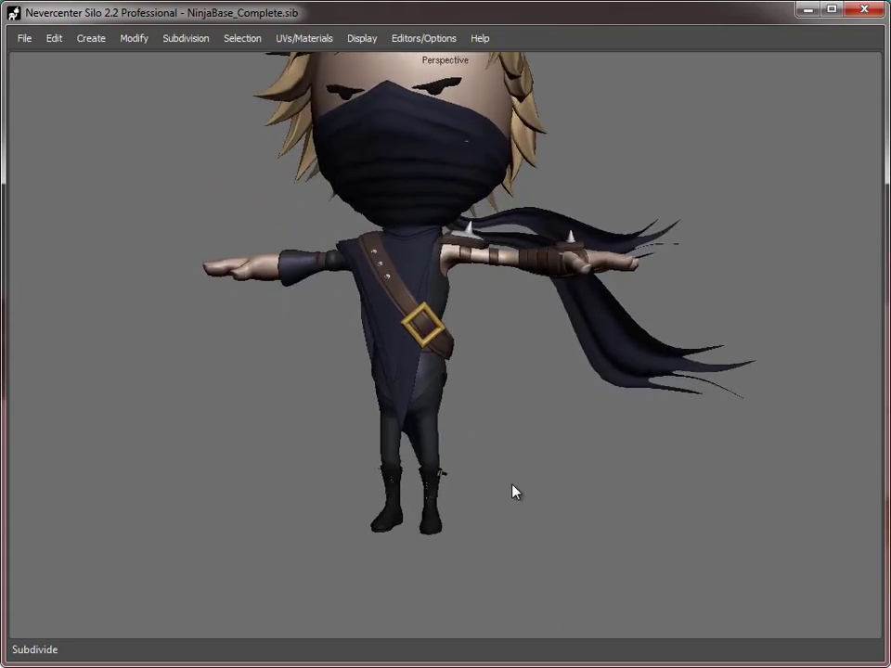
right_click_drag(511, 484, 535, 498, "alt")
middle_click_drag(476, 553, 527, 429, "alt")
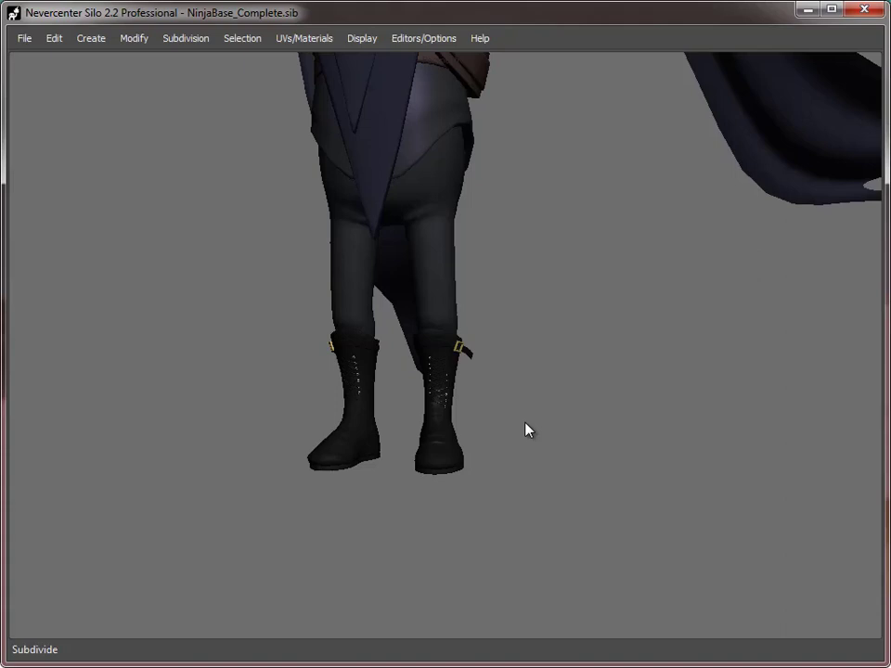
middle_click_drag(520, 351, 466, 460)
left_click(466, 409)
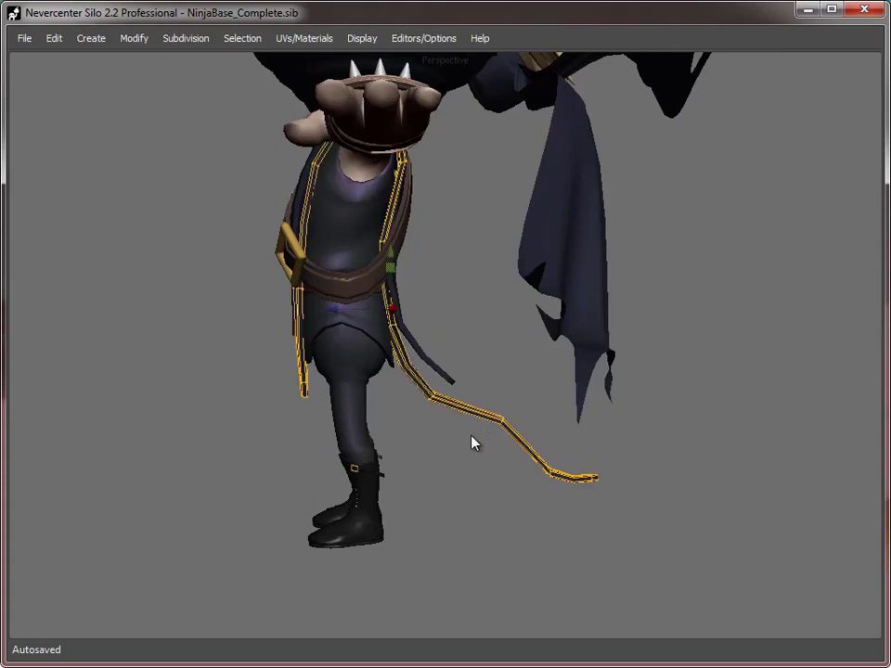
left_click(396, 380)
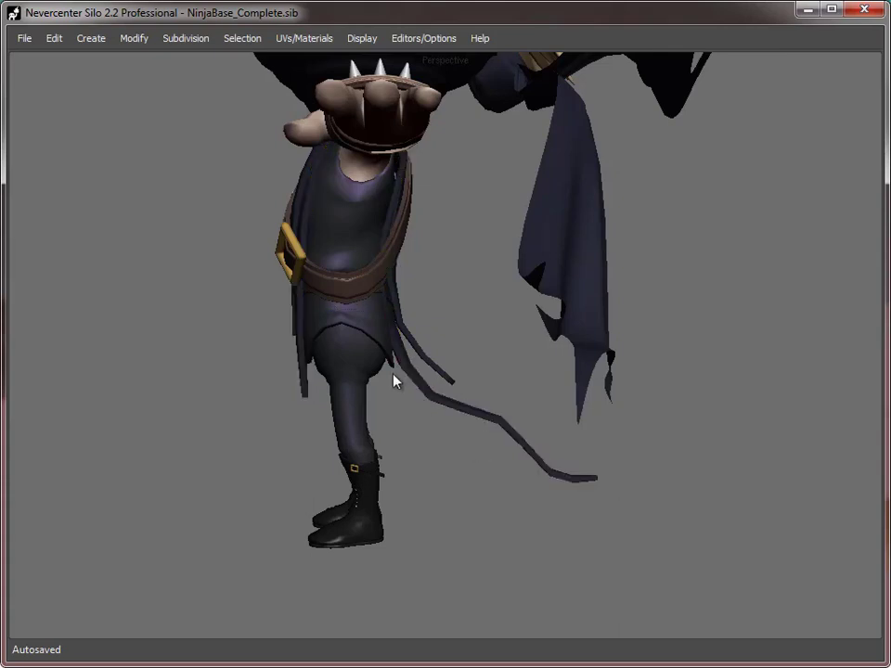
- Delete the crisscross laces and the metal eyelets from both boots
middle_click_drag(395, 380, 466, 433)
middle_click_drag(361, 338, 368, 159)
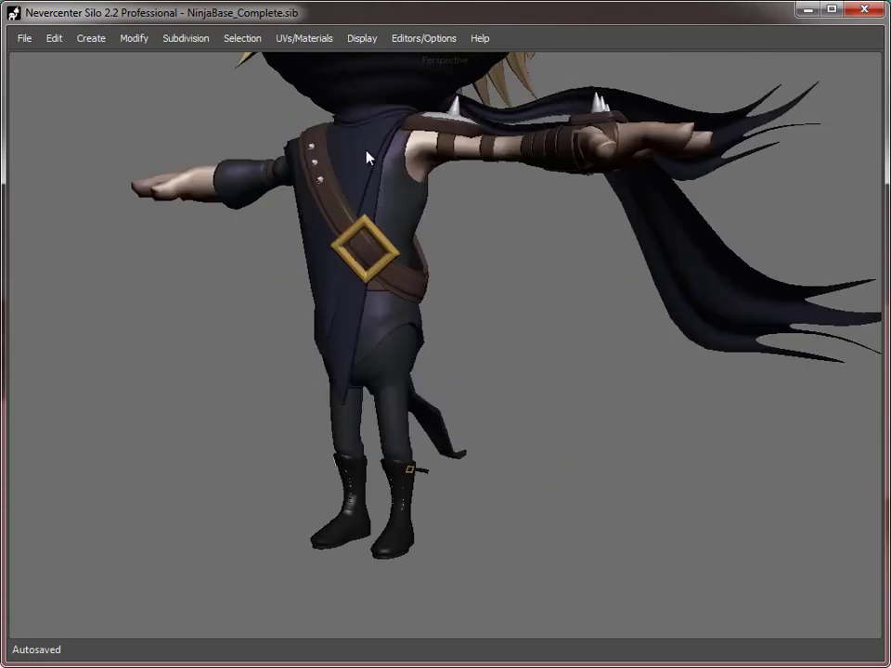
middle_click_drag(437, 518, 463, 426, "alt")
right_click_drag(463, 426, 502, 426, "alt")
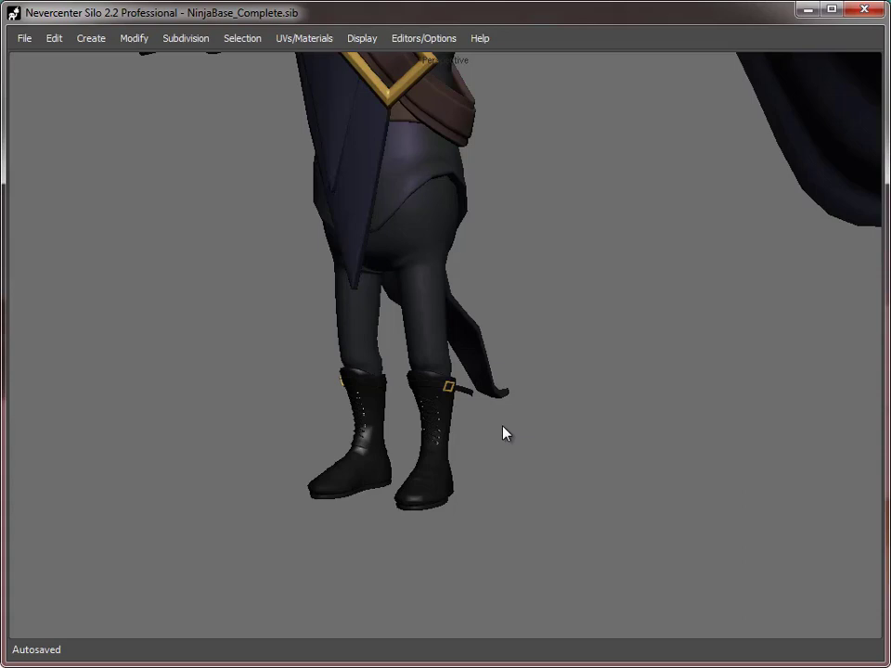
scroll(348, 382, "up", 5)
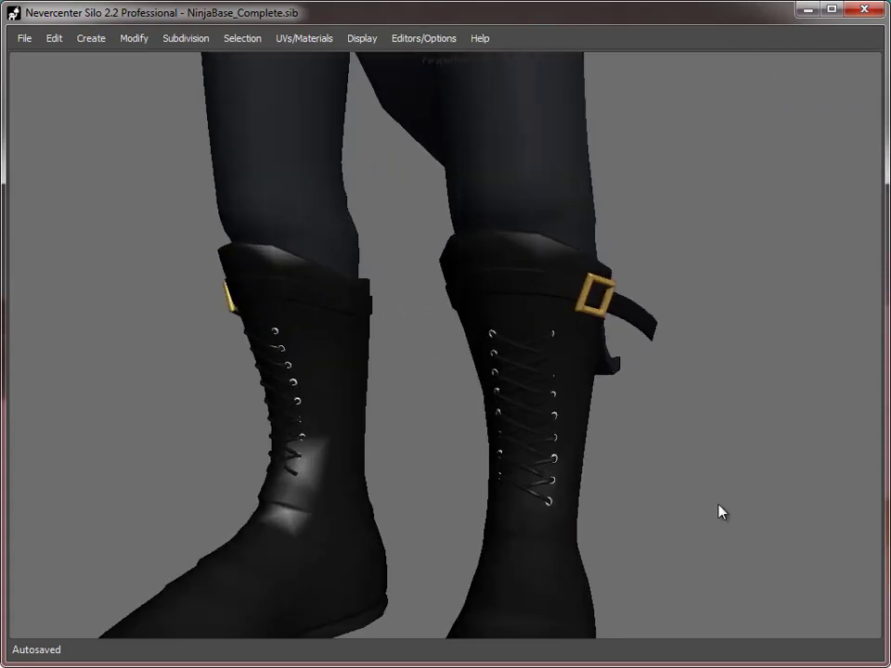
left_click_drag(720, 511, 605, 503, "alt")
left_click_drag(265, 418, 360, 420, "alt")
middle_click_drag(362, 421, 487, 405)
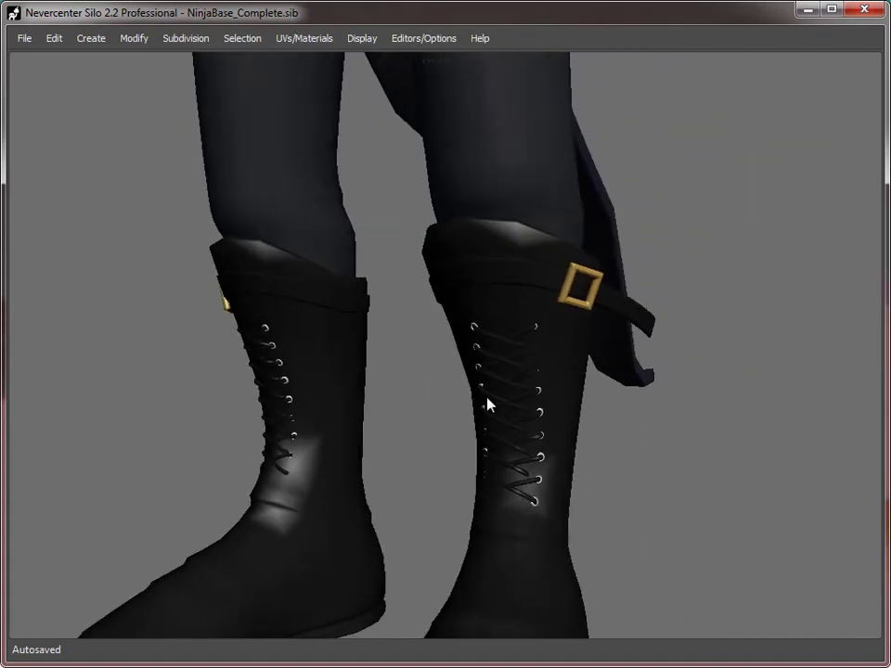
left_click(494, 404)
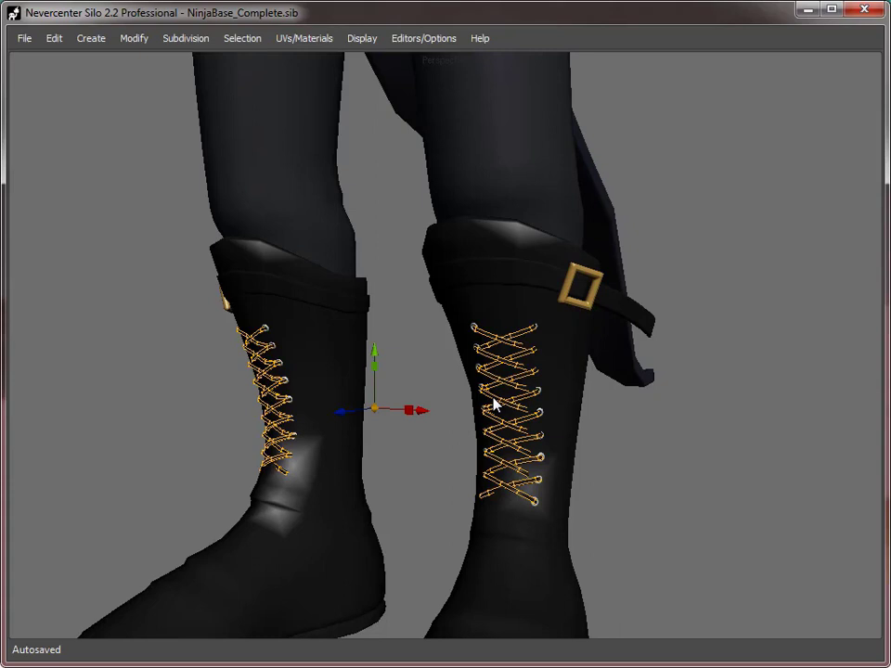
middle_click_drag(494, 404, 509, 348)
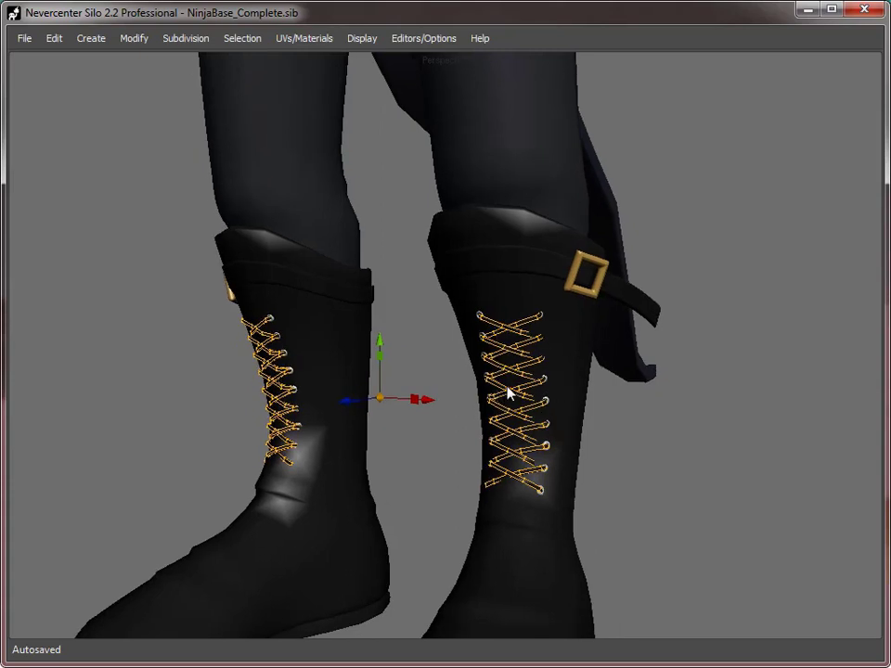
key("Delete")
left_click(545, 382)
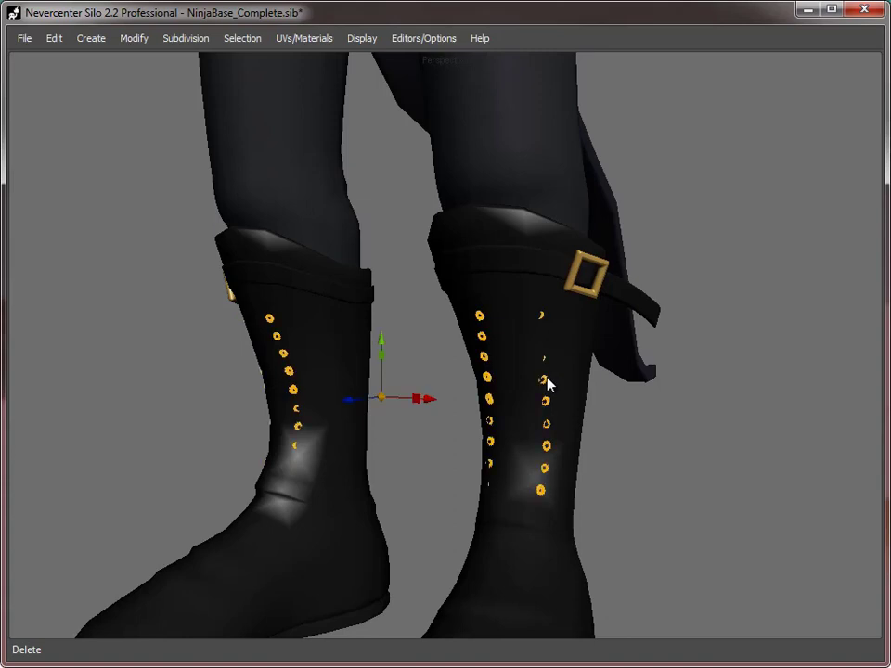
key("Delete")
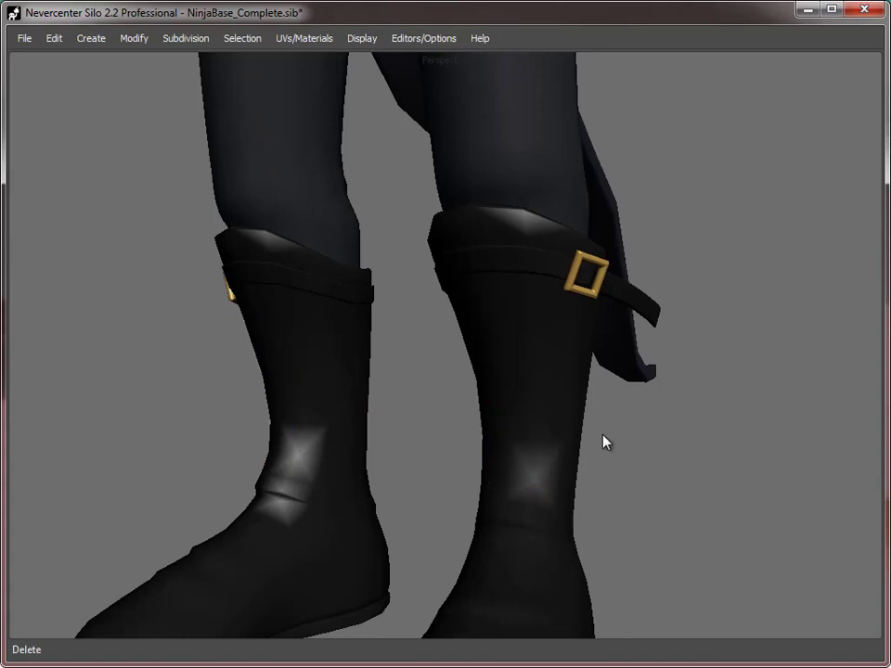
- Delete the small gold buckles from both boot straps
left_click(576, 292)
right_click_drag(577, 292, 591, 520, "alt")
middle_click_drag(427, 272, 432, 450, "alt")
middle_click_drag(583, 371, 586, 358)
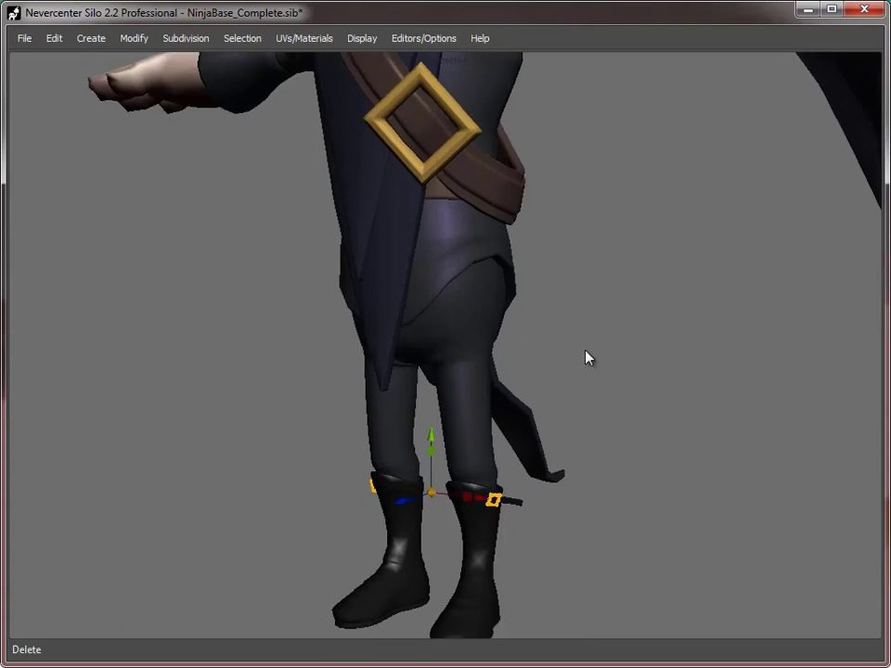
key("Delete")
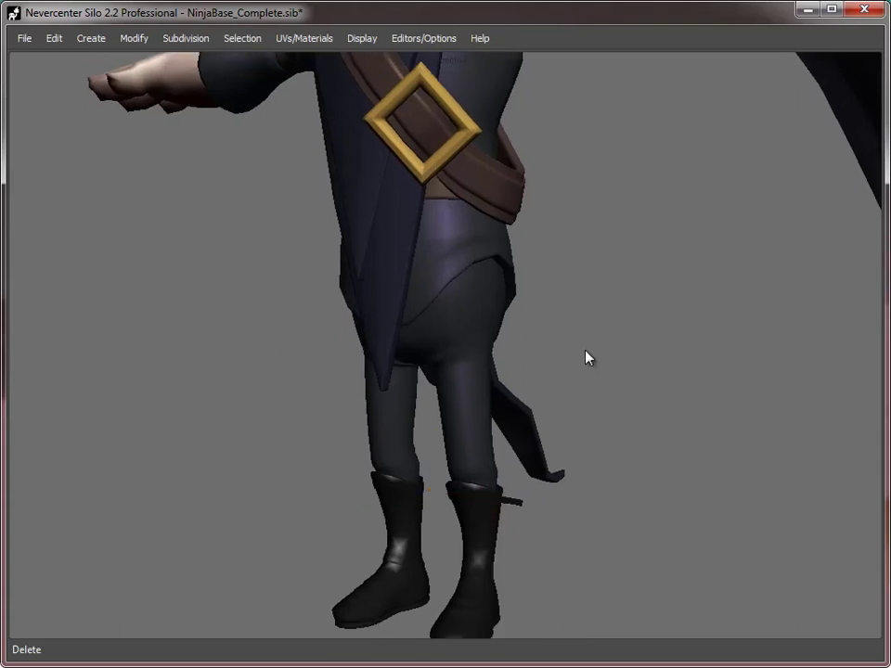
left_click(451, 163)
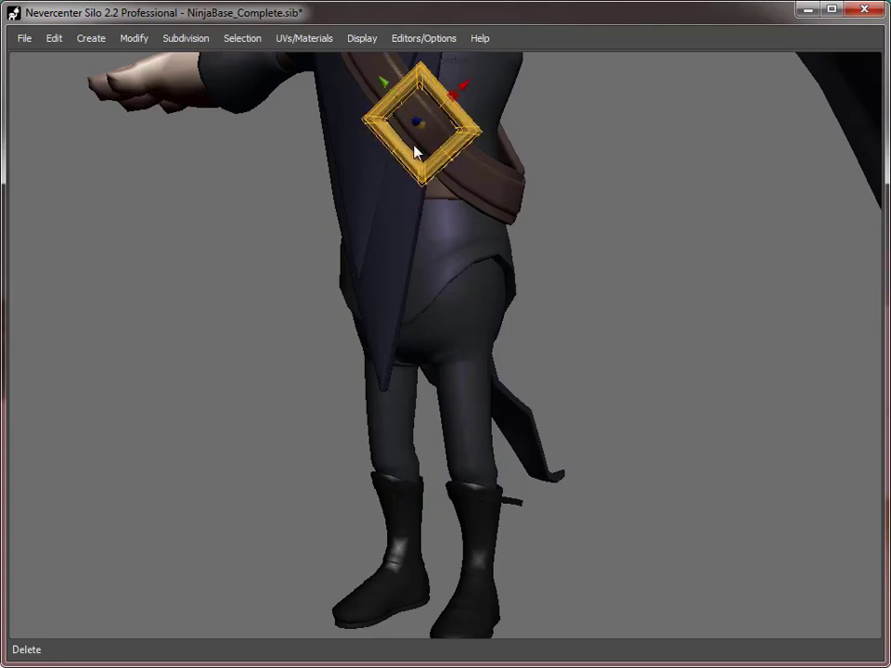
left_click(677, 504)
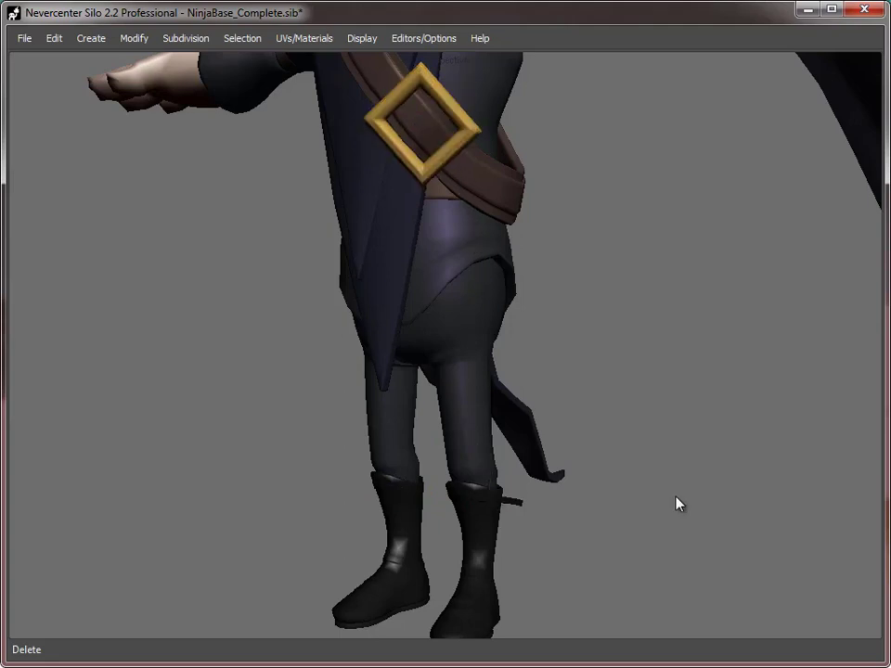
- Delete the shoulder guard's spike and the two outer spikes on the hand guard
scroll(445, 381, "down", 10)
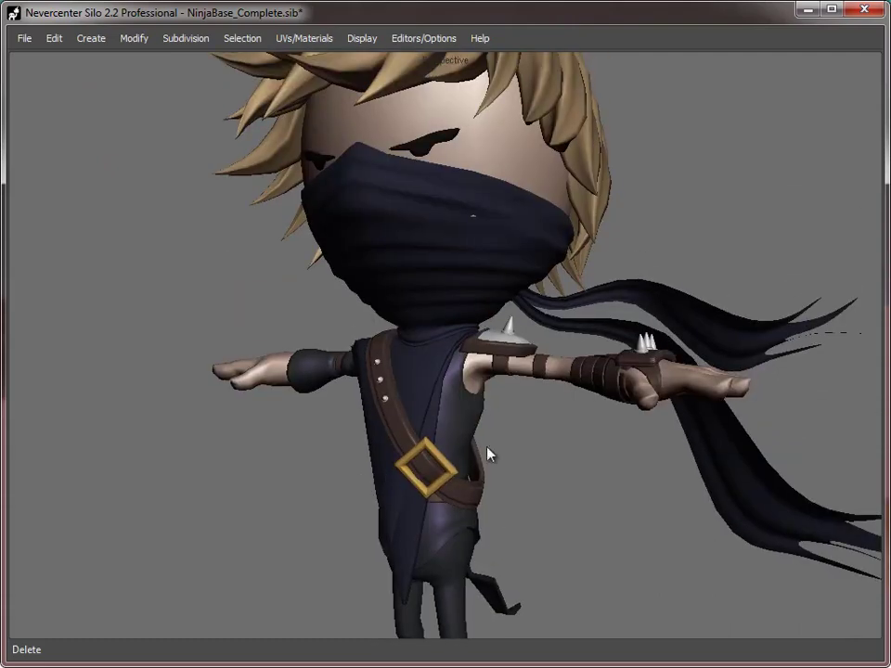
scroll(517, 455, "up", 5)
left_click(307, 283)
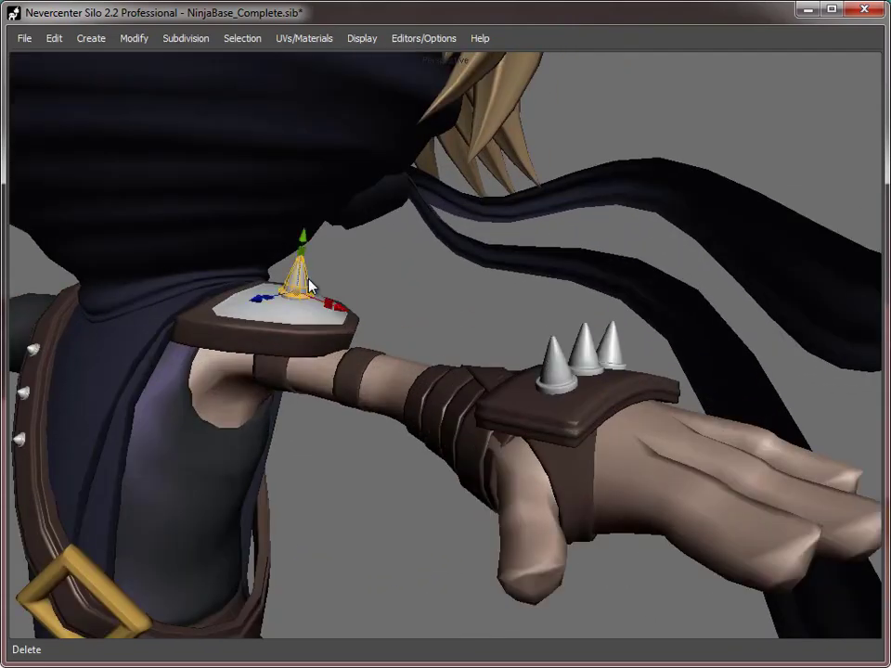
scroll(488, 381, "up", 4)
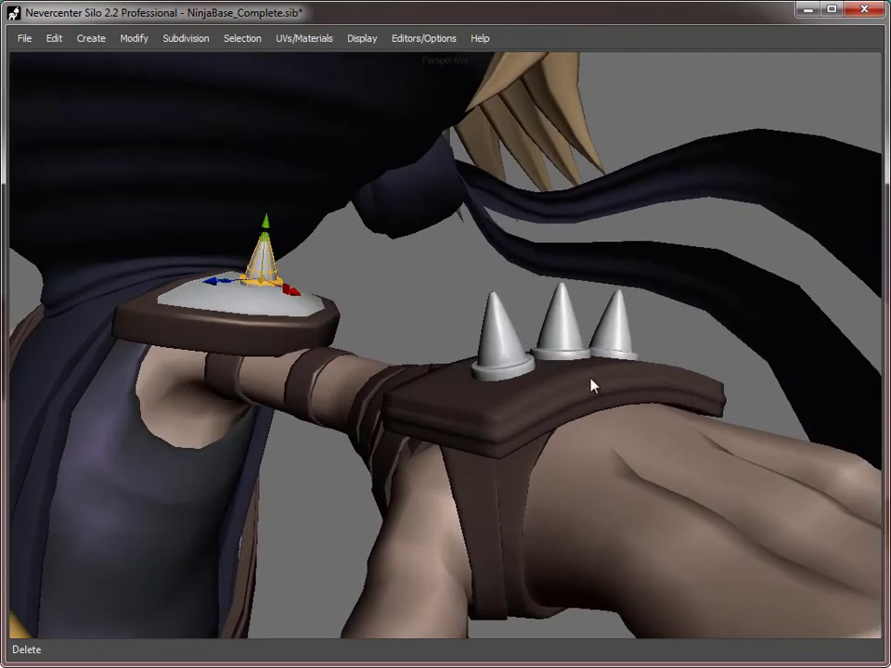
left_click(492, 339, "shift")
left_click(620, 332, "shift")
left_click_drag(521, 397, 487, 396, "alt")
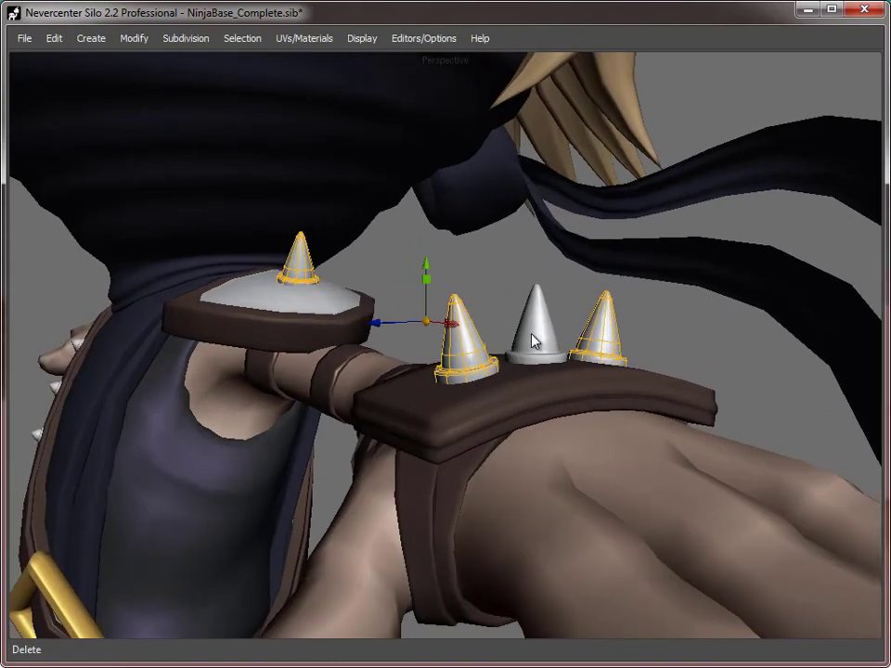
middle_click_drag(421, 413, 511, 380)
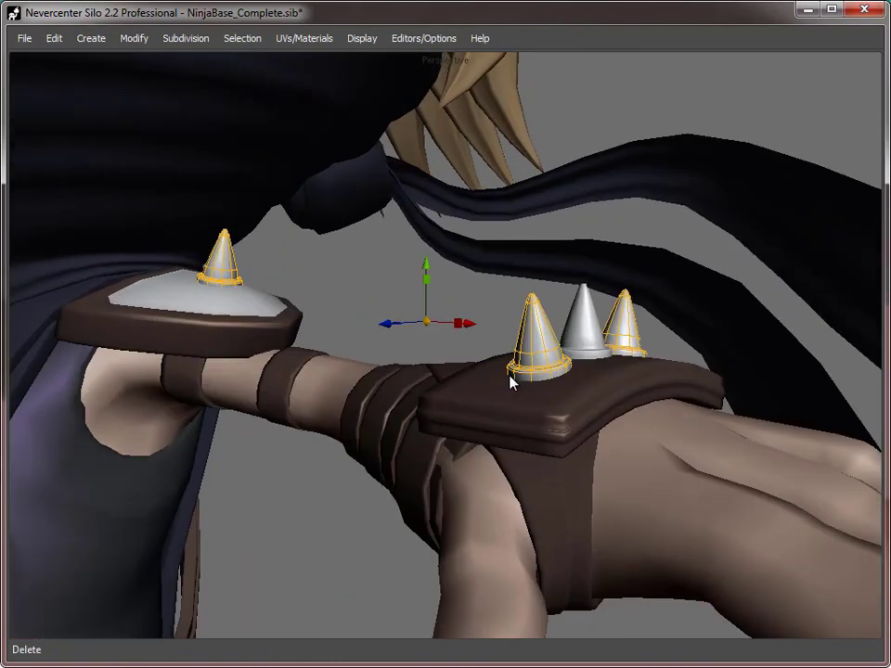
key("Delete")
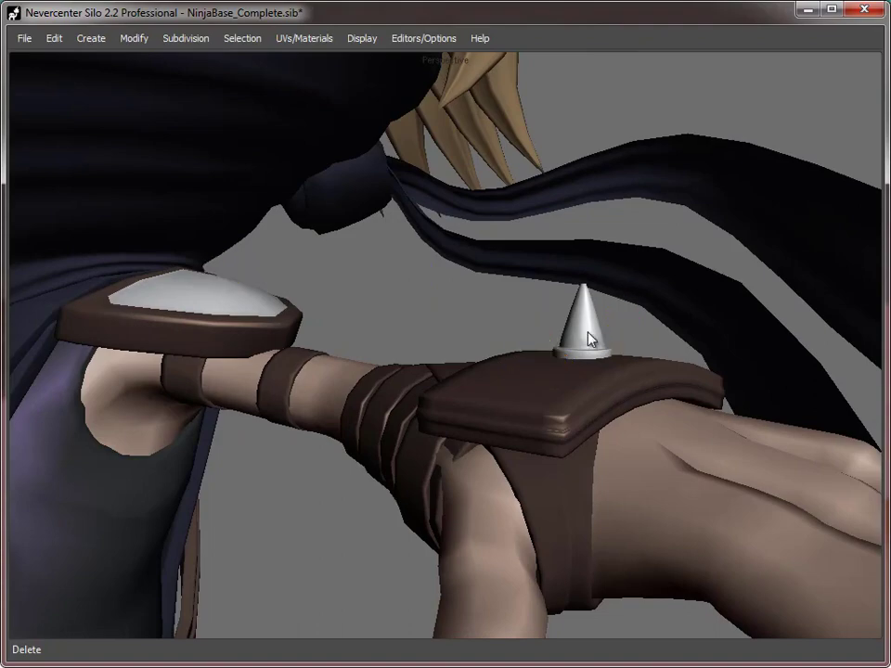
left_click(590, 339)
key("Delete")
- Delete the three metal studs from the leather strap across the chest
right_click_drag(507, 479, 414, 498, "alt")
left_click_drag(414, 498, 278, 419, "alt")
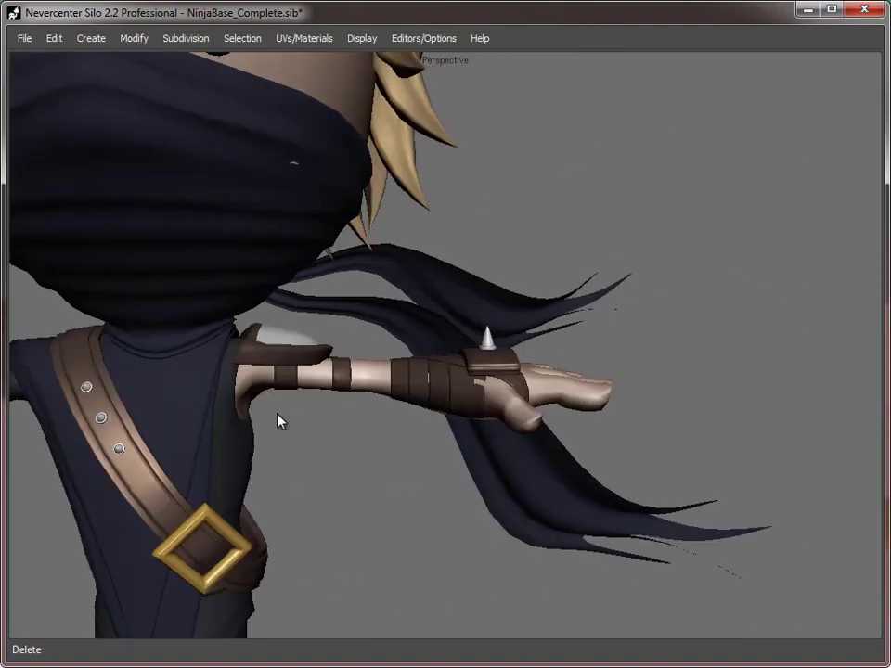
middle_click_drag(278, 420, 523, 272, "alt")
left_click_drag(523, 266, 376, 390, "alt")
mouse_move(376, 390)
right_mouse_down("alt")
mouse_move(506, 419)
mouse_move(390, 399)
right_mouse_up("alt")
left_click_drag(390, 400, 443, 402, "alt")
middle_click_drag(444, 409, 550, 403)
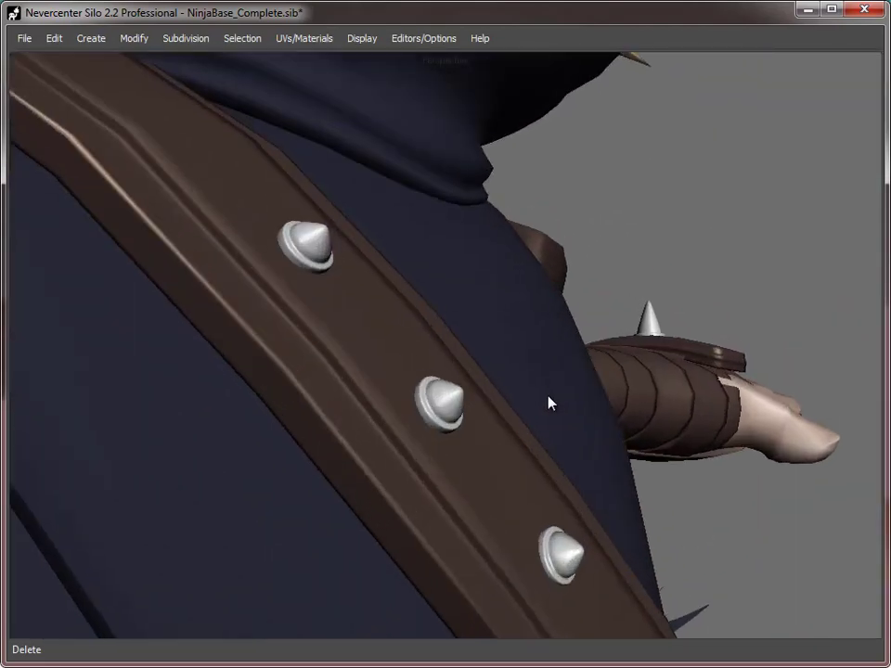
left_click(333, 254)
left_click(452, 403, "shift")
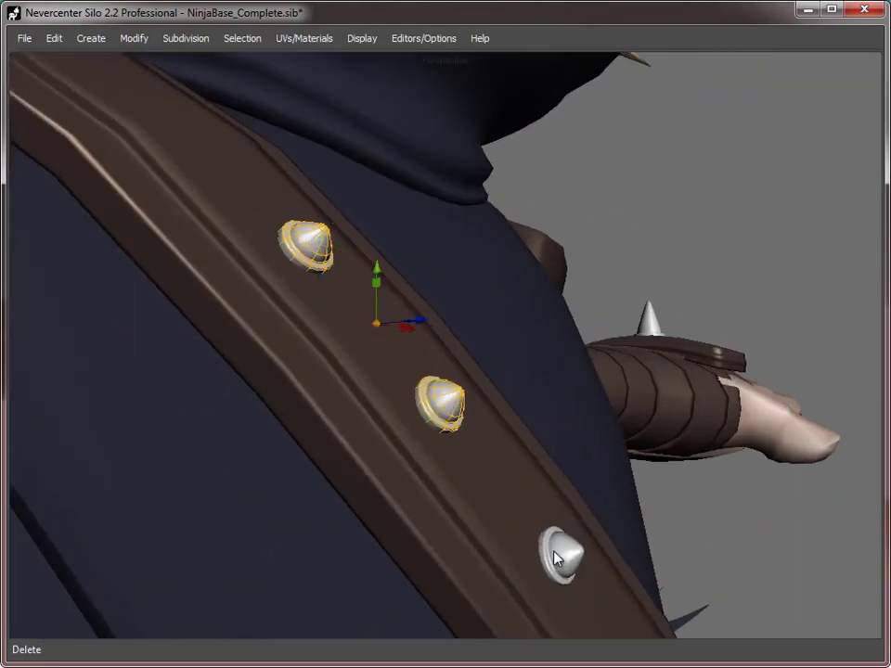
left_click(560, 553, "shift")
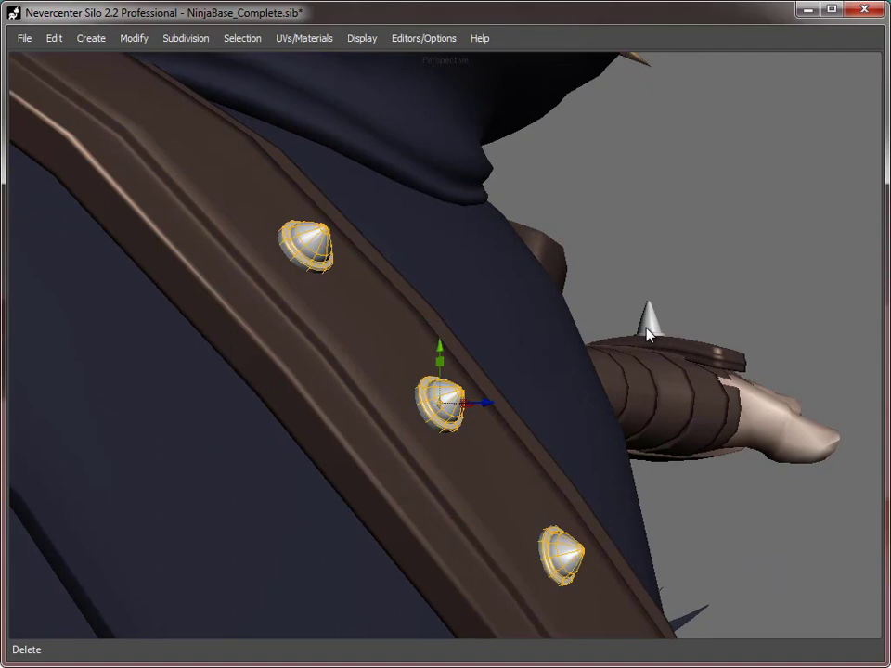
key("Delete")
- Select the two leather bands around the ninja's bare upper arm
middle_click_drag(721, 434, 461, 414)
scroll(581, 429, "down", 5)
left_click_drag(461, 414, 490, 377, "alt")
right_click_drag(490, 377, 399, 377, "alt")
middle_click_drag(455, 428, 386, 404, "alt")
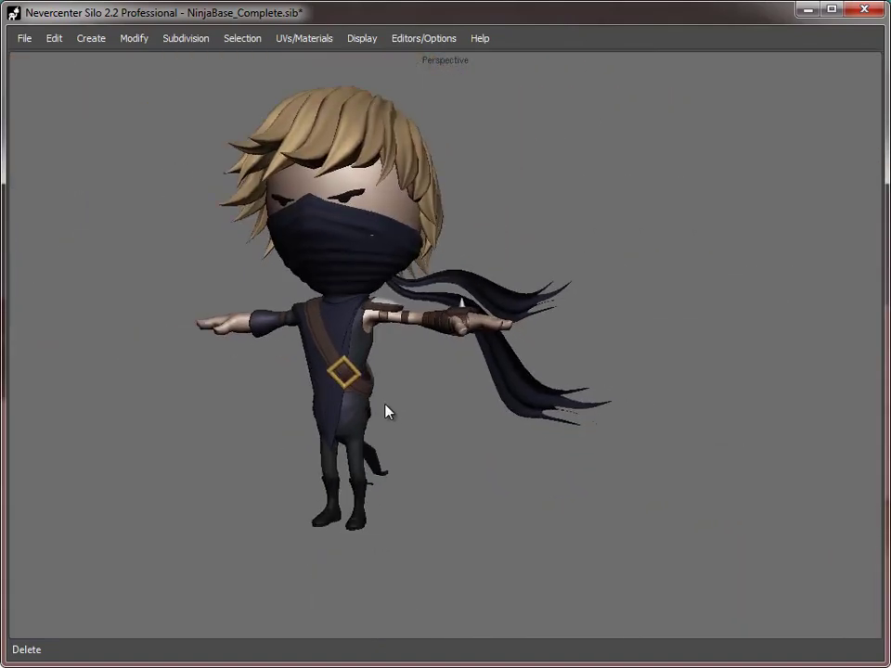
right_click_drag(385, 405, 447, 367, "alt")
middle_click_drag(389, 330, 406, 364, "alt")
right_click_drag(407, 364, 447, 347, "alt")
middle_click_drag(176, 298, 342, 308, "alt")
right_click_drag(342, 308, 400, 322, "alt")
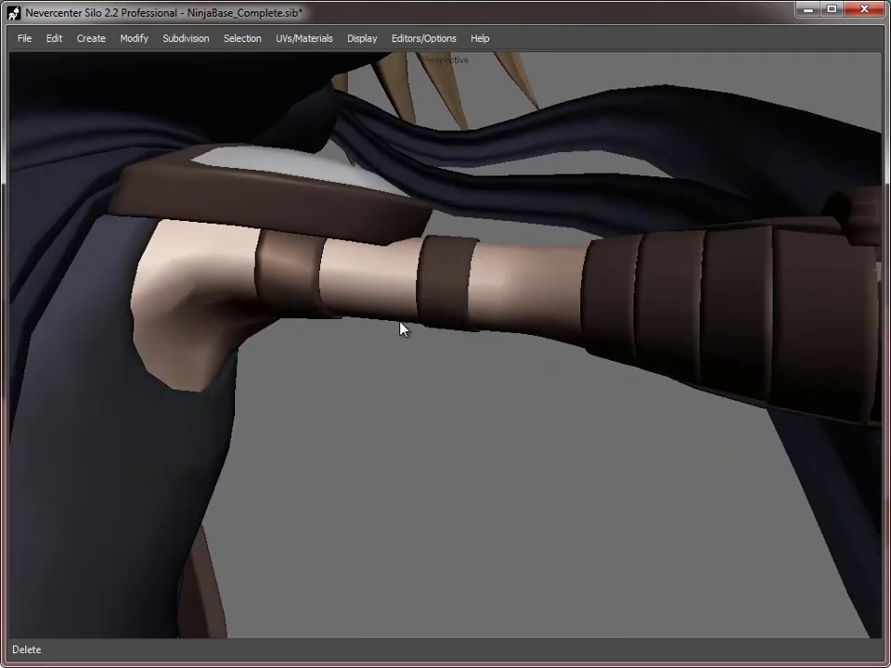
middle_click_drag(401, 328, 359, 280)
left_click(283, 280)
left_click(423, 309, "shift")
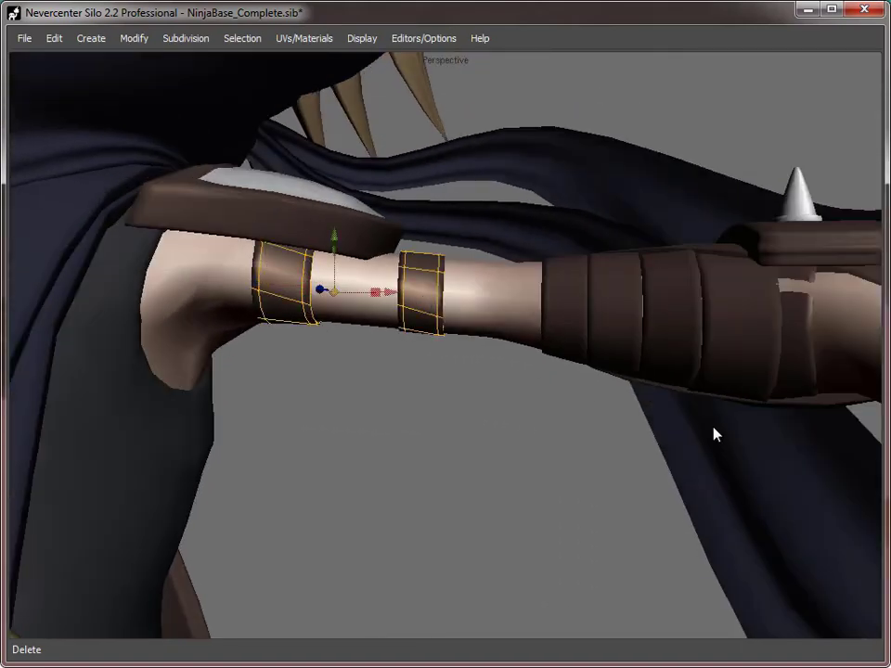
- Add the forearm wraps and the hand strap to the selection and delete all leather bands from the bare arm
middle_click_drag(715, 433, 458, 433)
middle_click_drag(138, 303, 314, 372)
left_click(335, 296, "shift")
left_click(382, 304, "shift")
left_click(423, 310, "shift")
left_click(444, 256, "shift")
left_click(471, 364, "shift")
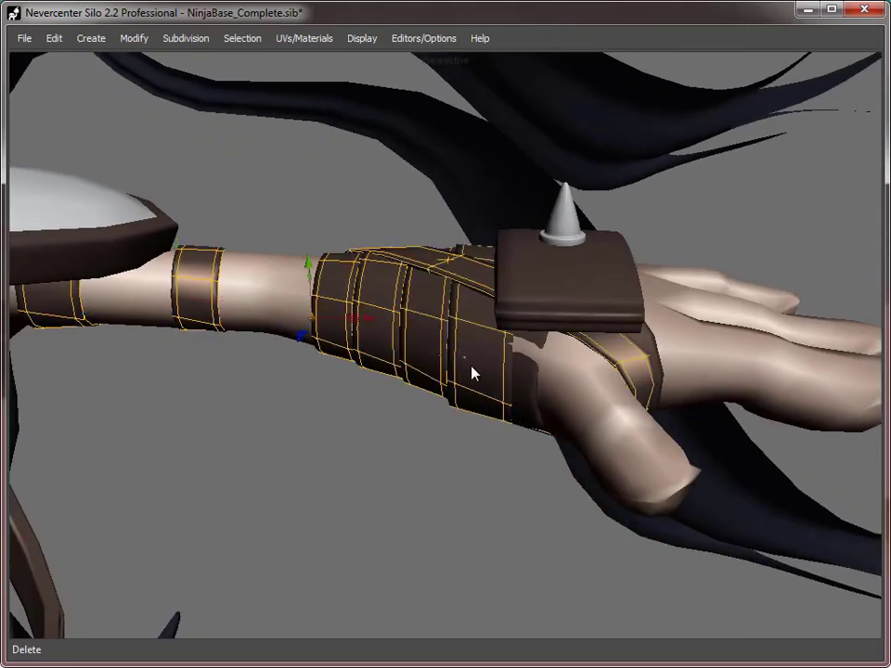
middle_click_drag(526, 419, 485, 426)
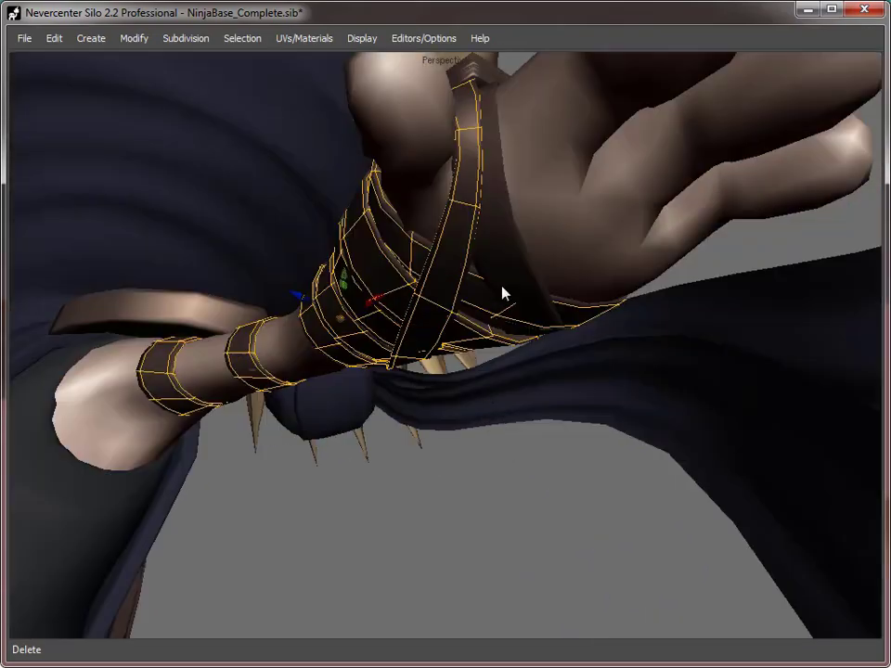
middle_click_drag(504, 293, 474, 388)
middle_click_drag(320, 281, 316, 283)
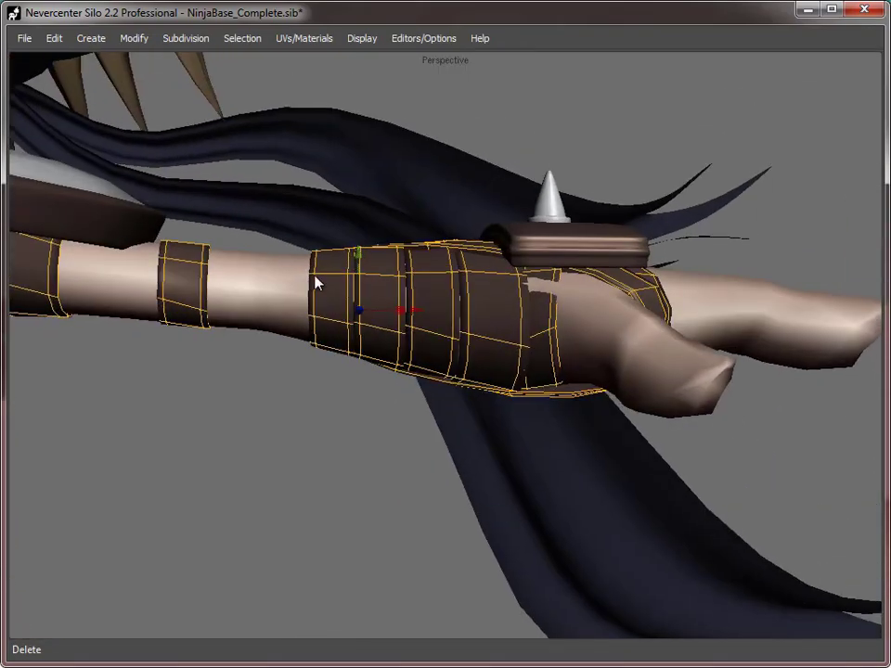
middle_click_drag(492, 297, 382, 327)
key("Delete")
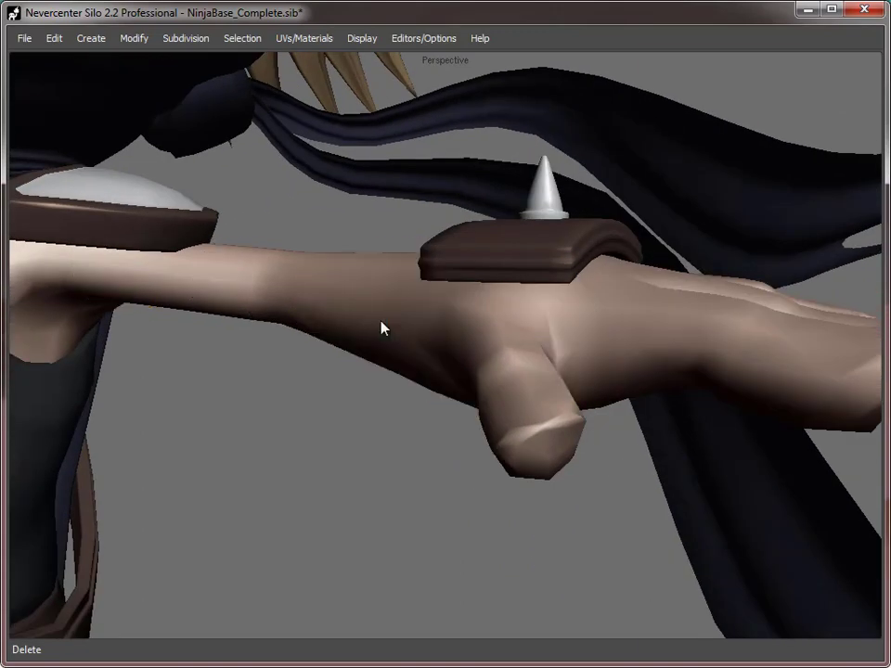
- Apply Refine Control Mesh to the ninja model
right_click_drag(541, 437, 293, 317, "alt")
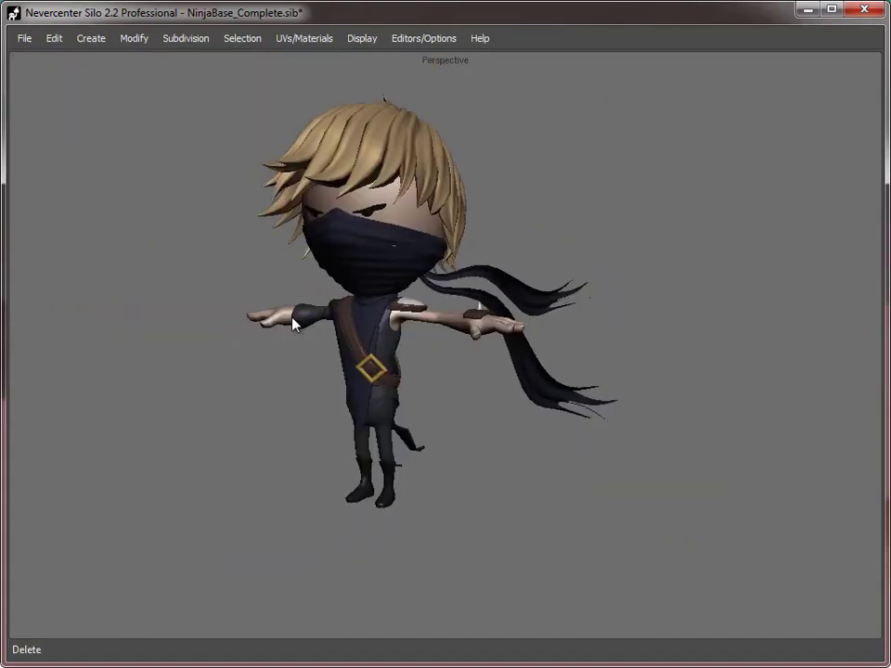
middle_click_drag(293, 316, 340, 283, "alt")
right_click_drag(340, 283, 382, 306, "alt")
left_click_drag(383, 306, 397, 346, "alt")
middle_click_drag(399, 354, 524, 365)
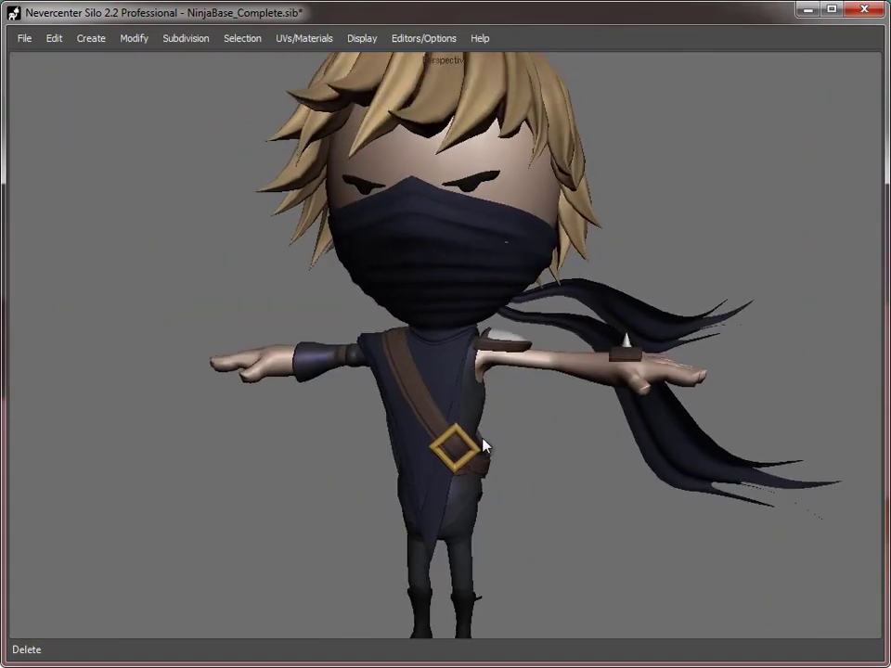
scroll(615, 413, "up", 3)
middle_click_drag(601, 434, 495, 391)
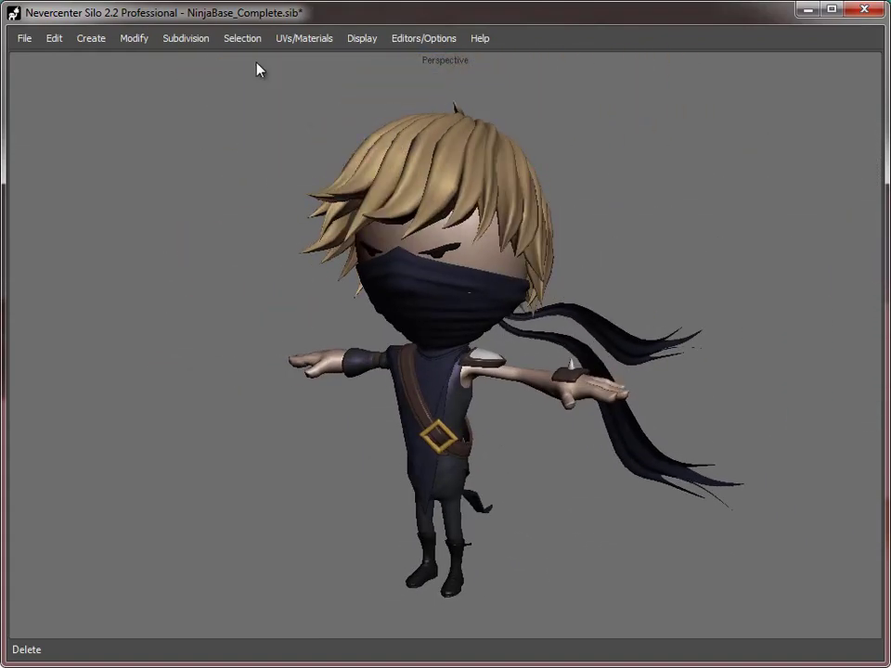
left_click(195, 42)
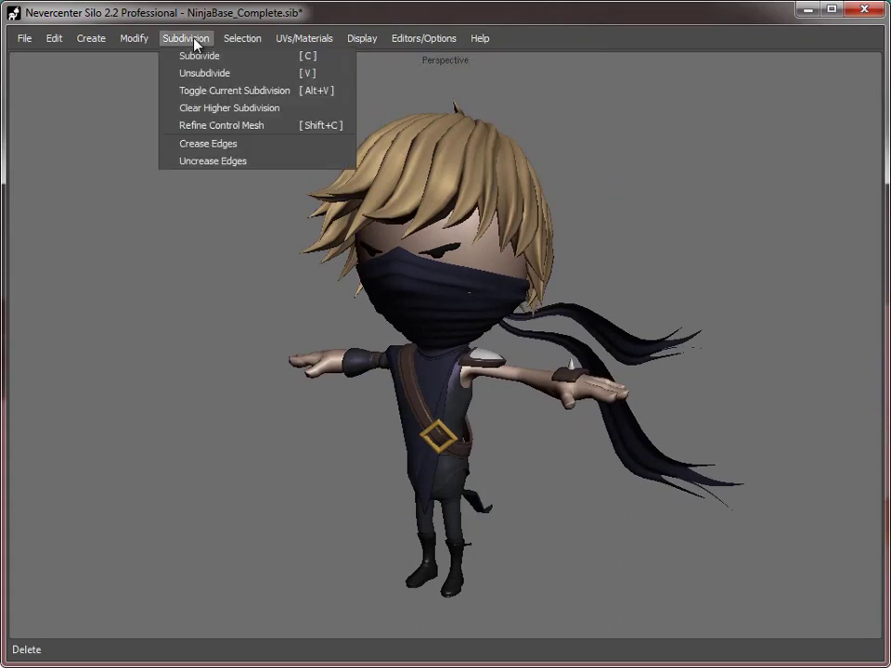
left_click(225, 126)
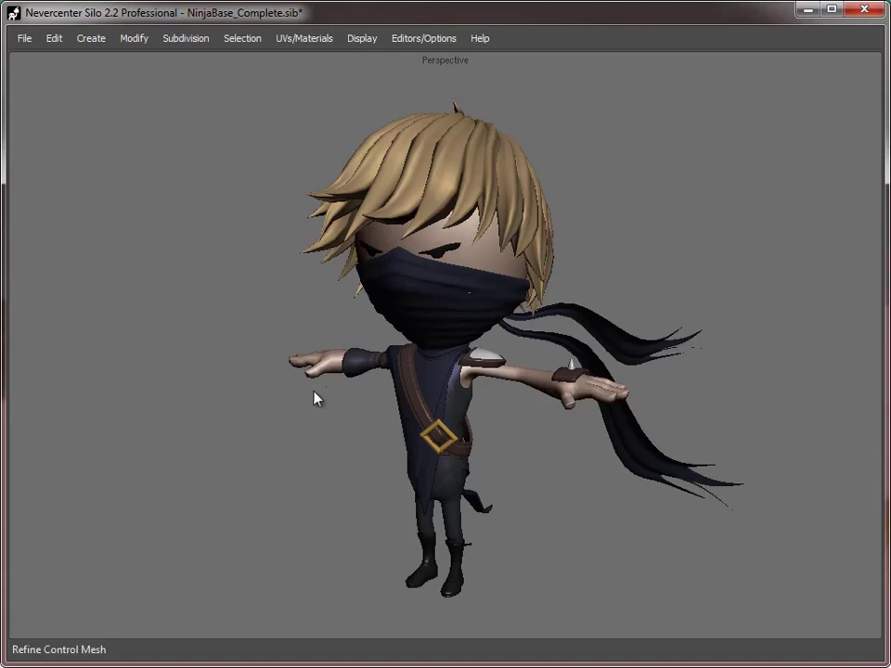
- Inspect the wireframe density of the mask and chest cloth, clear the selection, and unsubdivide the model
left_click_drag(315, 399, 338, 414, "alt")
scroll(338, 414, "up", 1)
middle_click_drag(532, 470, 454, 460)
scroll(493, 404, "up", 5)
left_click(492, 403)
left_click(500, 214, "shift")
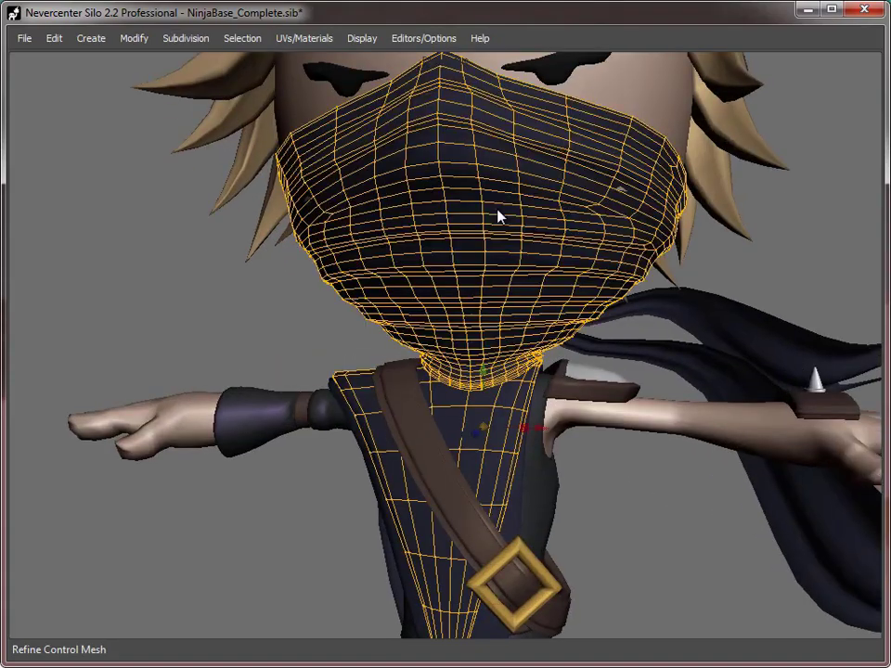
middle_click_drag(632, 468, 575, 435)
left_click(574, 425, "shift")
left_click(578, 430, "shift")
left_click(575, 436)
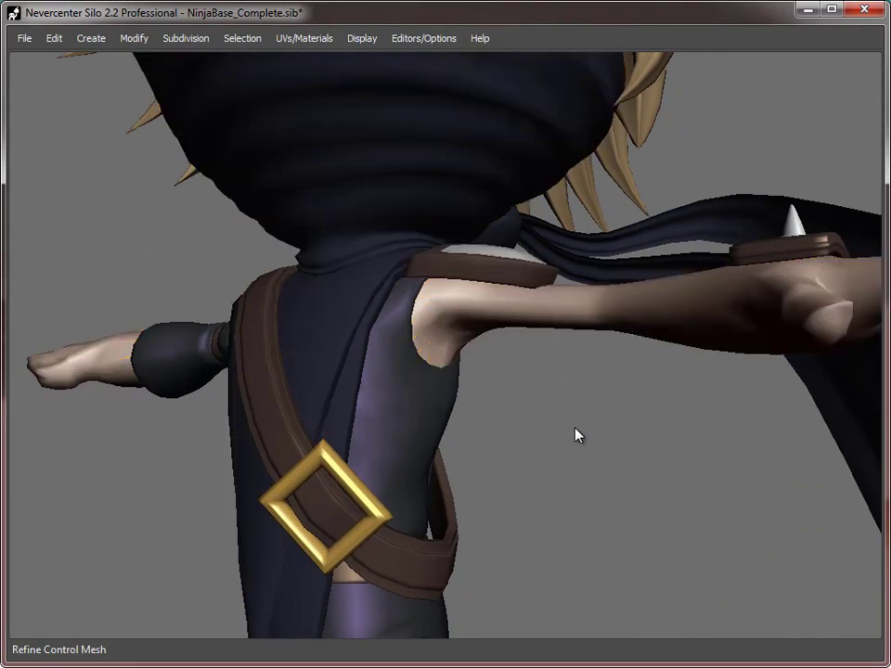
key("v")
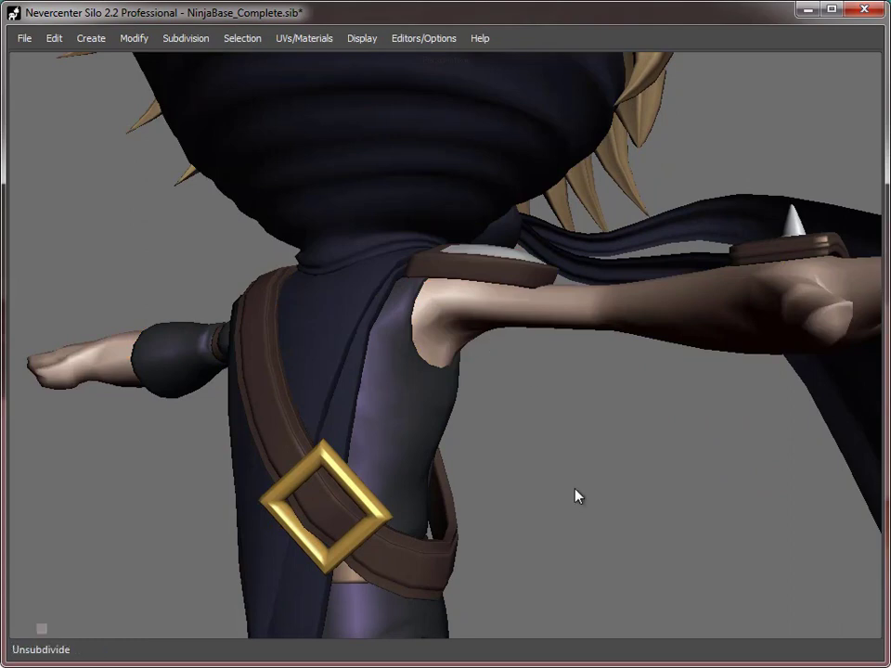
- Examine the whole ninja model from the front and side, from hair down to boots
right_click_drag(575, 488, 508, 518, "alt")
middle_click_drag(508, 518, 436, 474)
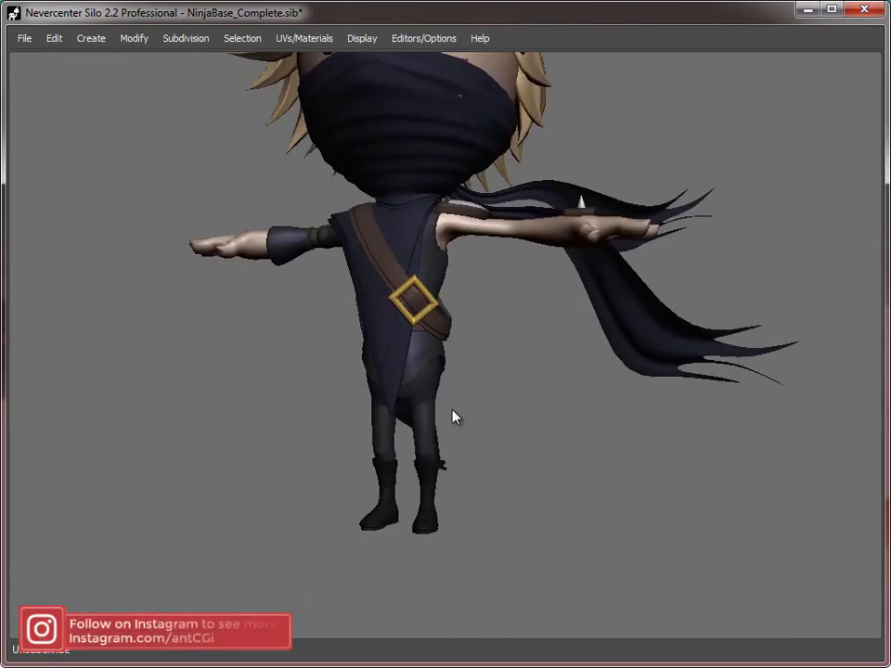
middle_click_drag(396, 299, 400, 411, "alt")
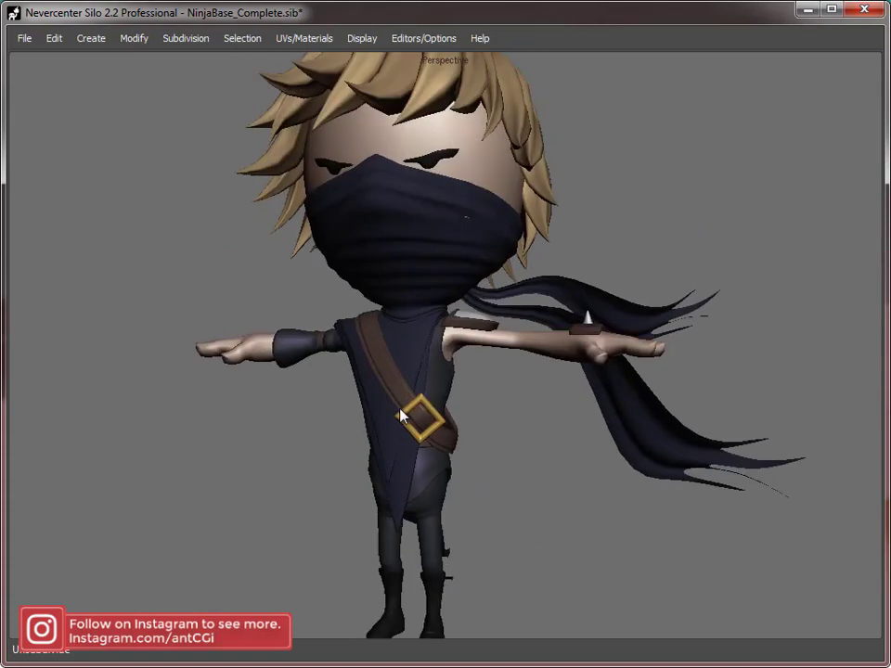
right_click_drag(400, 411, 496, 373, "alt")
left_click_drag(495, 373, 457, 381, "alt")
middle_click_drag(440, 230, 441, 445, "alt")
right_click_drag(441, 446, 386, 430, "alt")
middle_click_drag(388, 438, 450, 406)
left_click_drag(450, 406, 583, 451, "alt")
middle_click_drag(583, 451, 589, 349, "alt")
right_click_drag(589, 349, 553, 384, "alt")
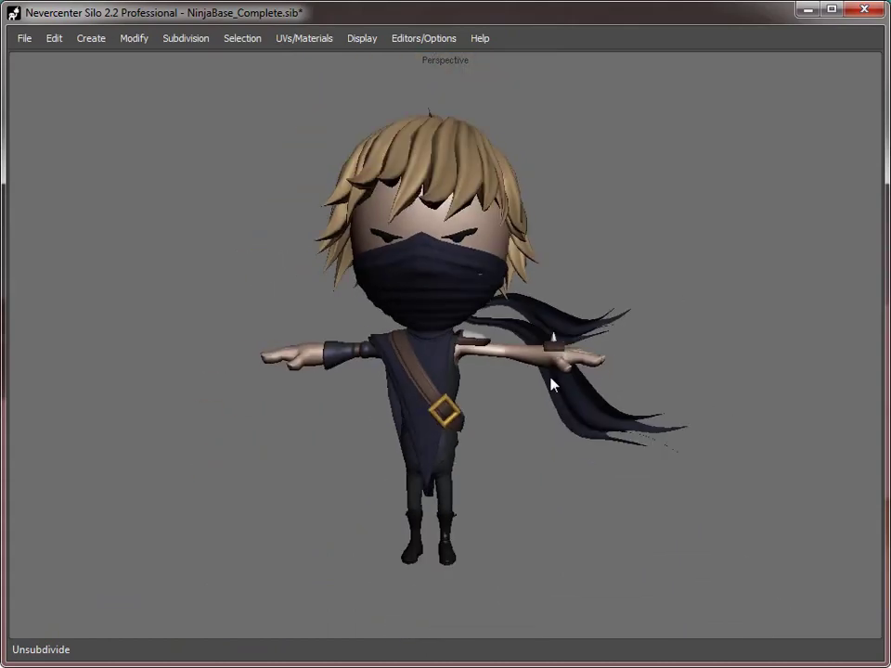
left_click_drag(553, 384, 479, 417, "alt")
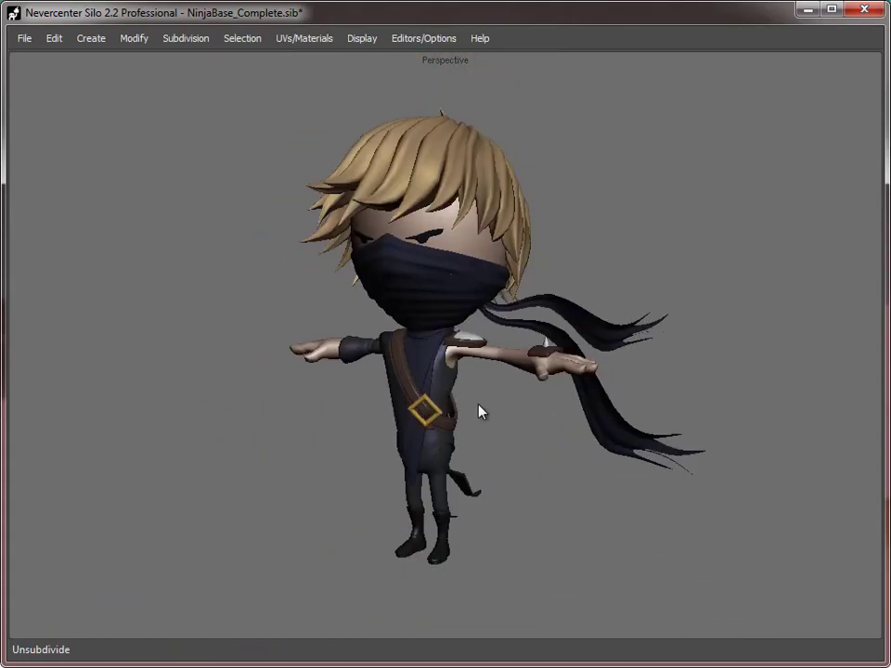
middle_click_drag(288, 411, 286, 364, "alt")
right_click_drag(286, 364, 362, 485, "alt")
middle_click_drag(362, 485, 480, 444, "alt")
left_click_drag(480, 444, 674, 269, "alt")
middle_click_drag(627, 583, 537, 400)
right_click_drag(535, 391, 565, 381, "alt")
- Select the ninja's shirt and the skin of the arms and hands, and hide all unselected objects
left_click(559, 348)
left_click(430, 406, "shift")
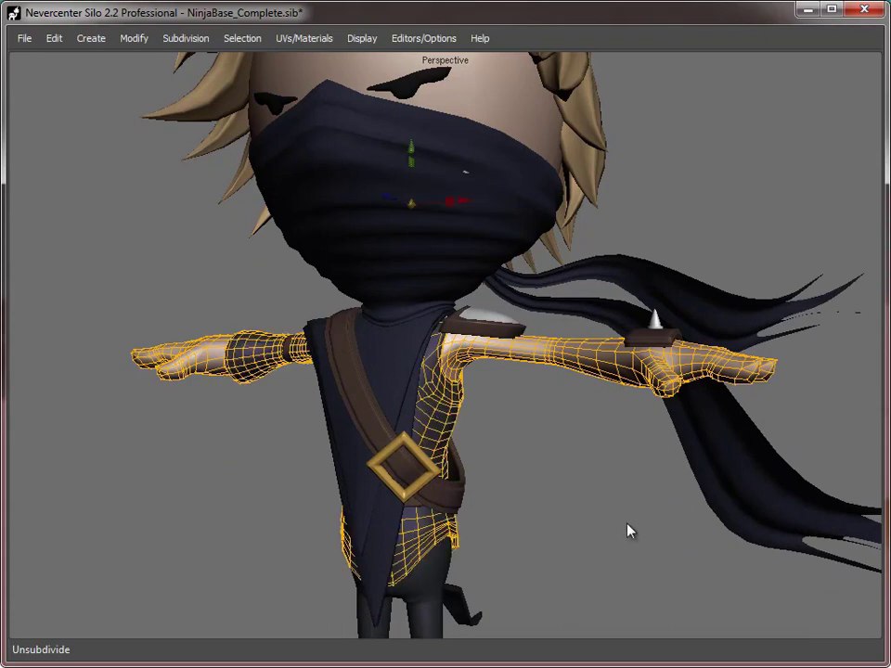
left_click_drag(627, 524, 582, 524, "alt")
scroll(585, 532, "down", 4)
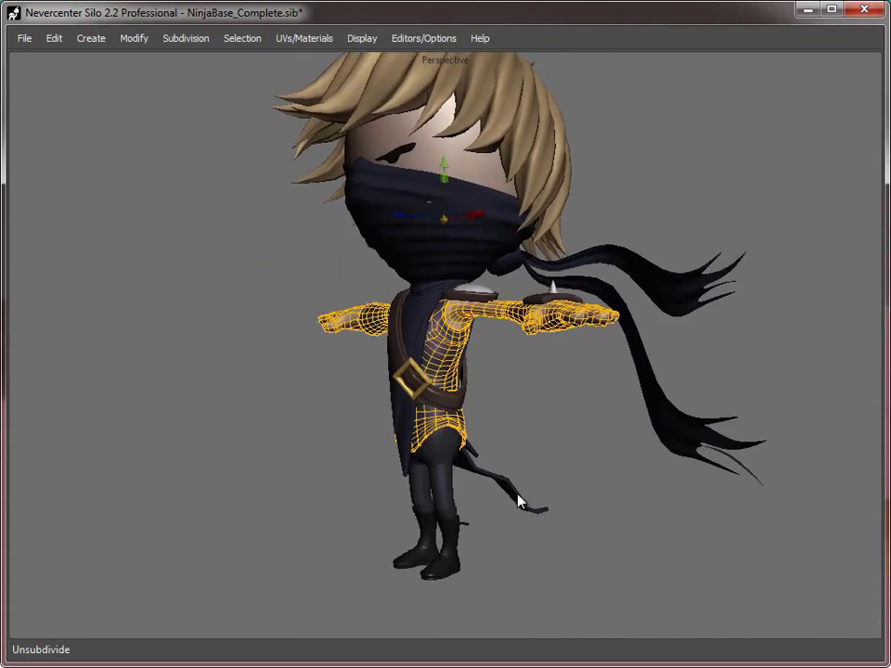
middle_click_drag(432, 372, 418, 298)
scroll(418, 298, "up", 2)
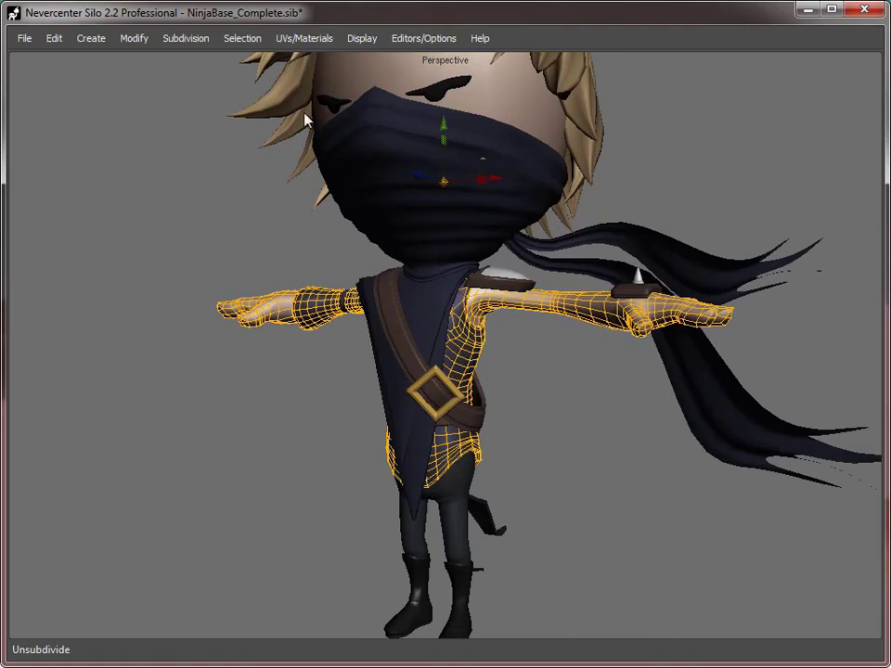
middle_click_drag(304, 120, 305, 140)
left_click(362, 38)
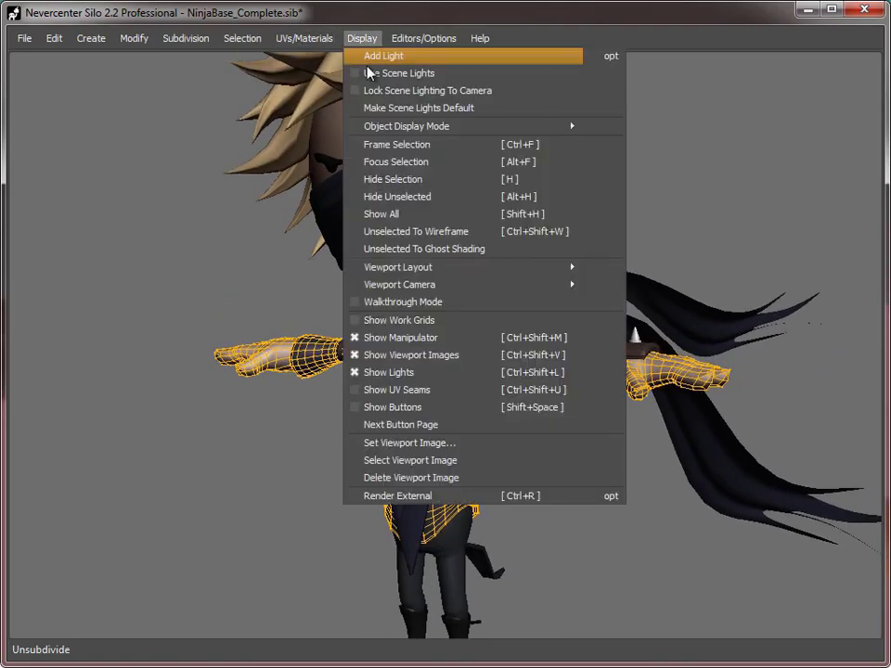
left_click(409, 199)
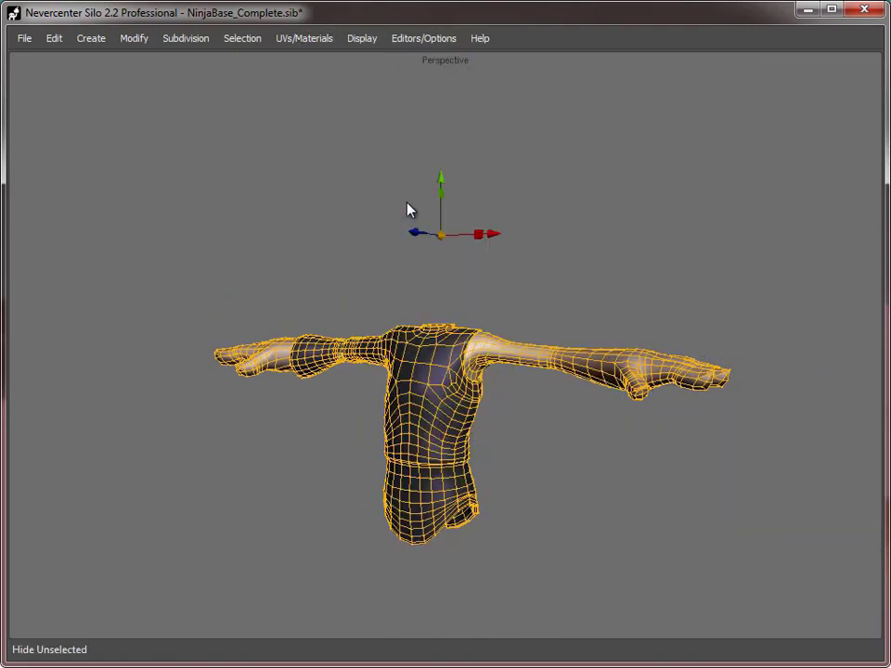
- Select only the skin mesh of the bare arm and switch to face selection mode
left_click(548, 480)
scroll(424, 412, "up", 5)
middle_click_drag(427, 466, 451, 371)
left_click(395, 429)
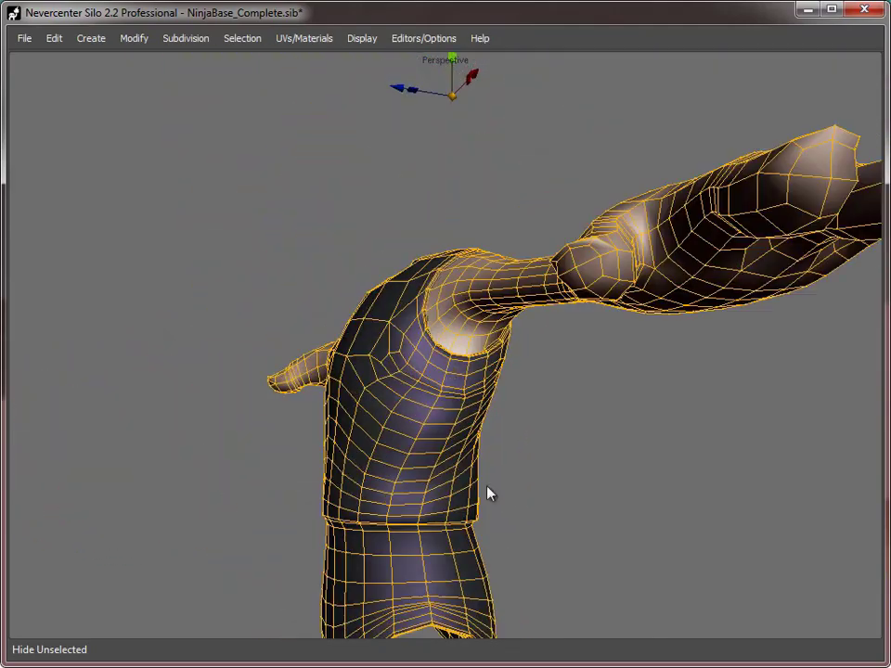
middle_click_drag(487, 486, 559, 445)
left_click(541, 367)
middle_click_drag(513, 356, 475, 327)
key("d")
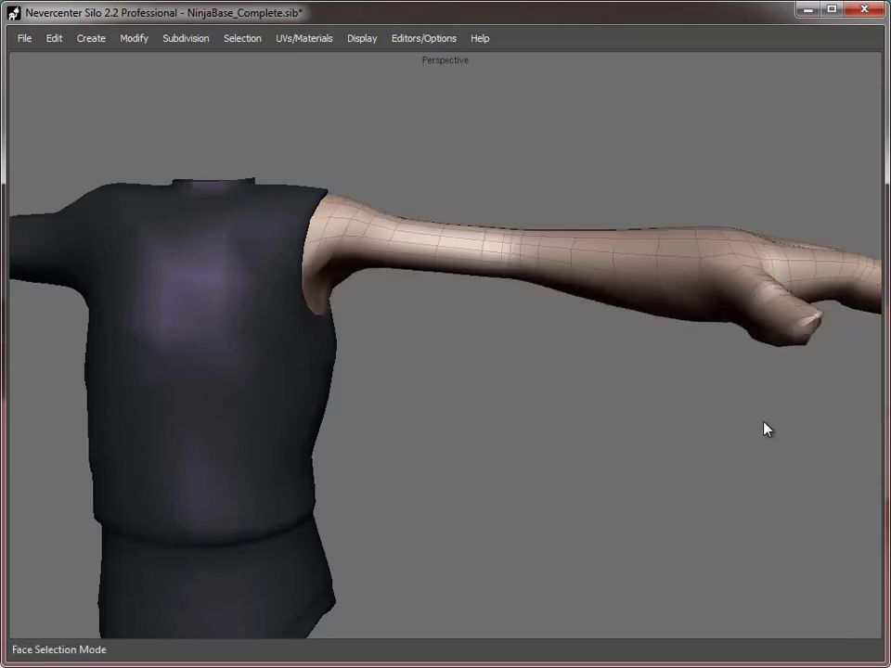
- Select the faces of the bare arm and hand, growing the selection up to the shirt's armhole
middle_click_drag(767, 428, 740, 426)
left_click_drag(863, 397, 284, 177)
middle_click_drag(245, 310, 596, 393)
key("plus")
key("plus")
key("plus")
key("plus")
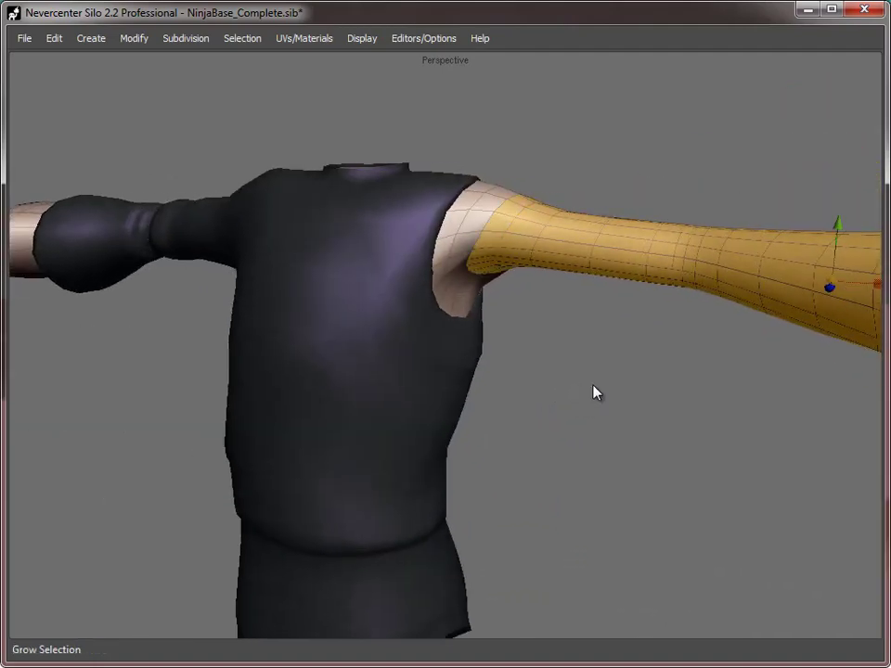
middle_click_drag(597, 393, 440, 312)
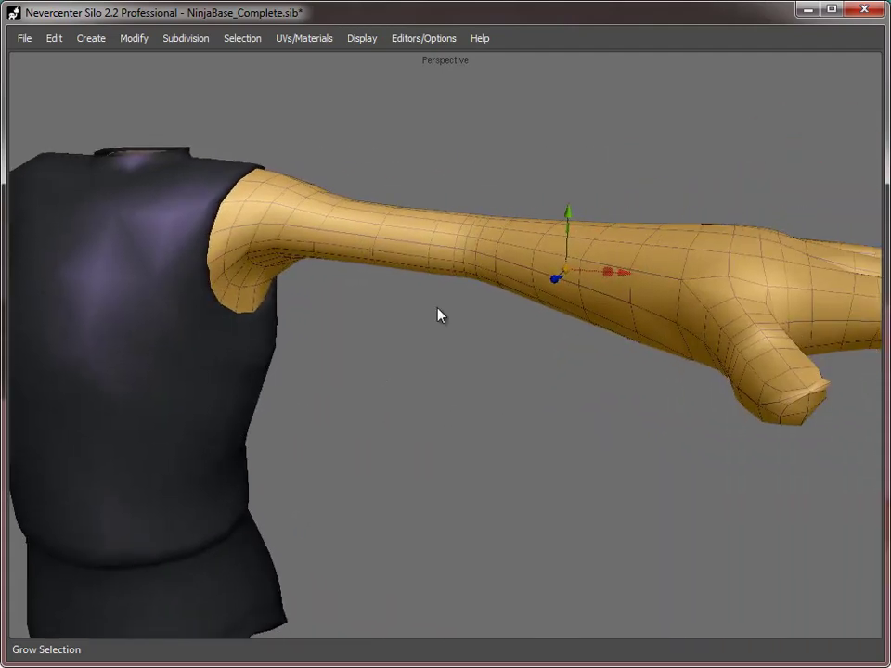
- Break the selected arm faces off the hidden body skin, and select the skin mesh at the sleeved arm
right_click(453, 239)
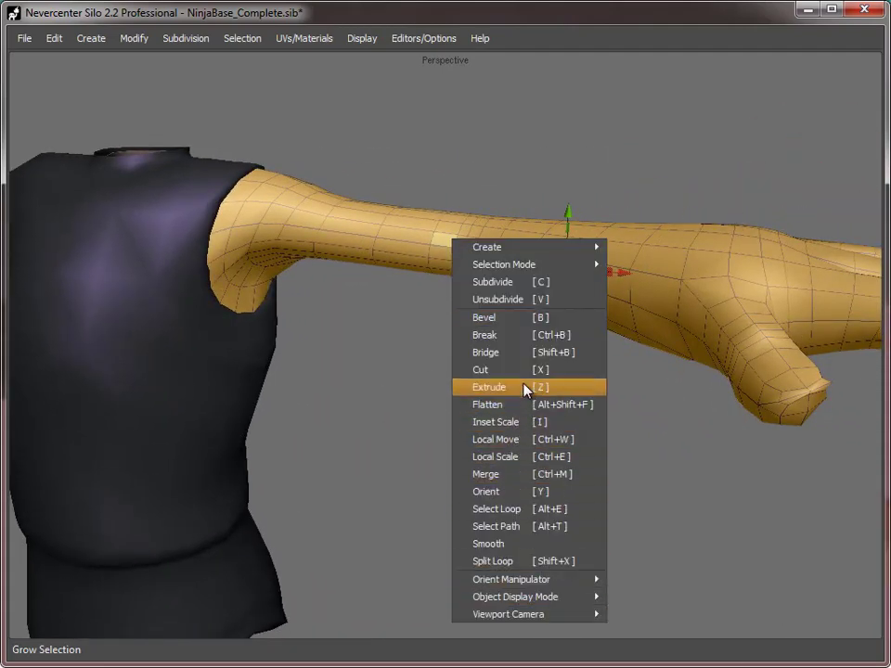
left_click(521, 336)
left_click(325, 390)
middle_click_drag(326, 390, 626, 389)
left_click(439, 295)
middle_click_drag(438, 295, 401, 347)
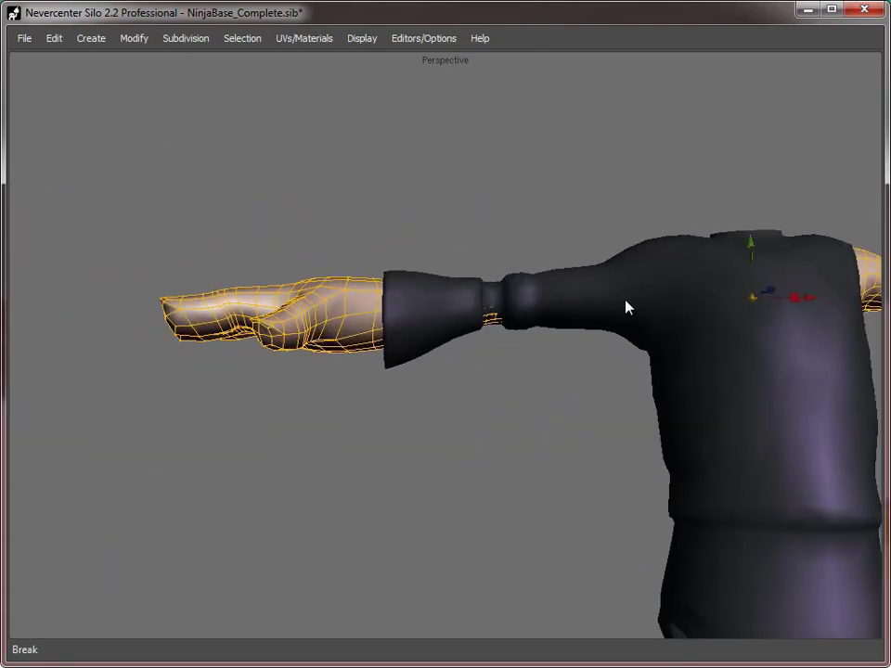
- Select and delete the skin faces hidden inside the long sleeve, keeping the bare arm
middle_click_drag(587, 373, 440, 352)
key("d")
left_click_drag(573, 105, 318, 372)
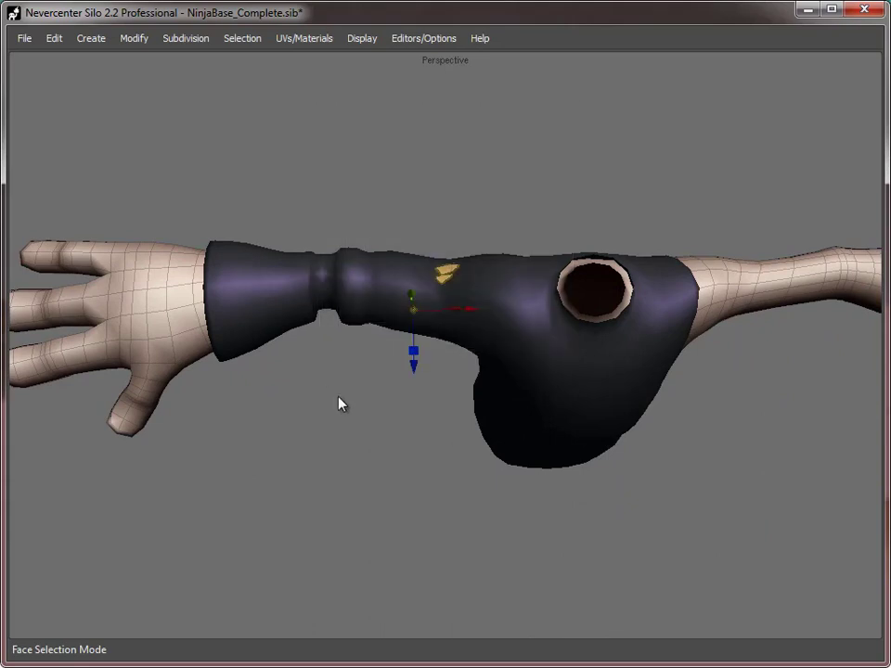
middle_click_drag(339, 404, 466, 415)
key("Delete")
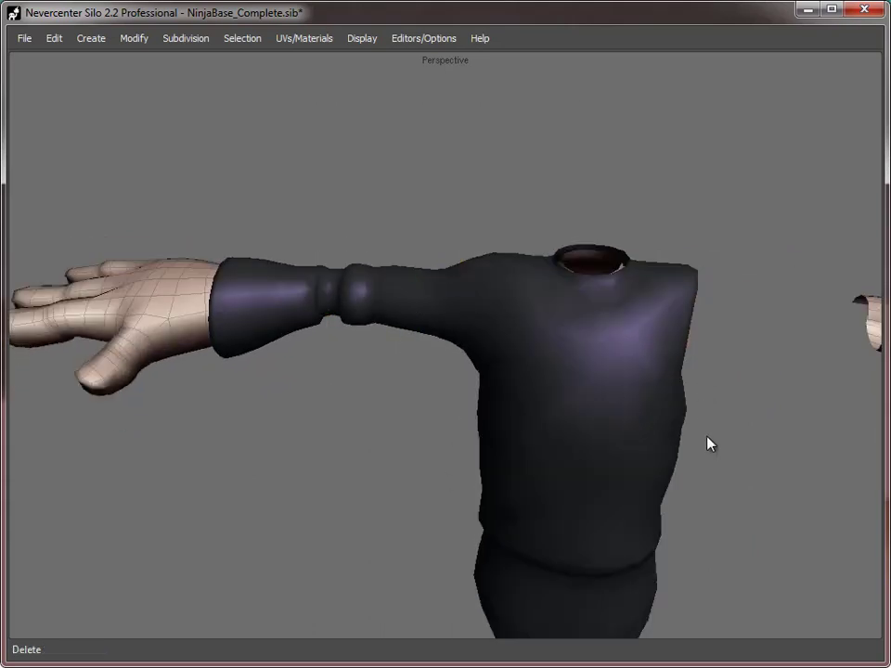
middle_click_drag(708, 442, 523, 388)
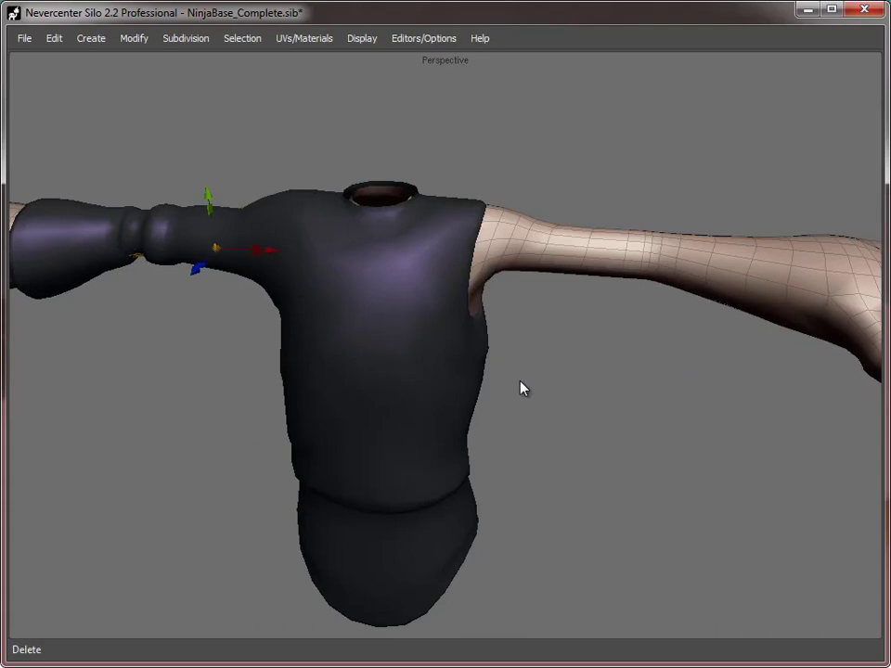
key("alt+s")
middle_click_drag(561, 335, 588, 332, "alt")
key("Delete")
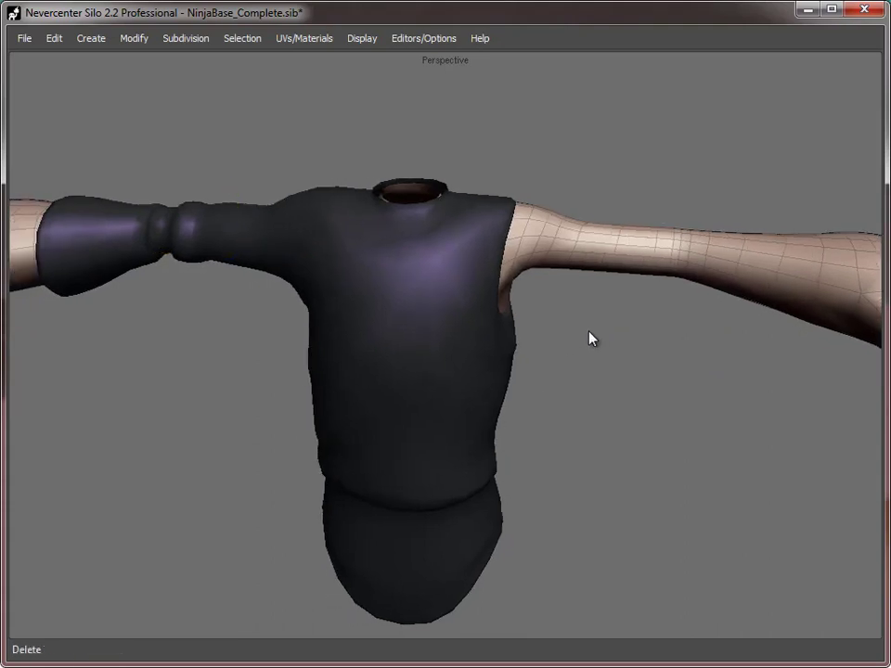
- Switch to object selection and delete the leftover skin mesh inside the shirt and neck opening
key("f")
left_click(574, 249)
left_click(416, 191)
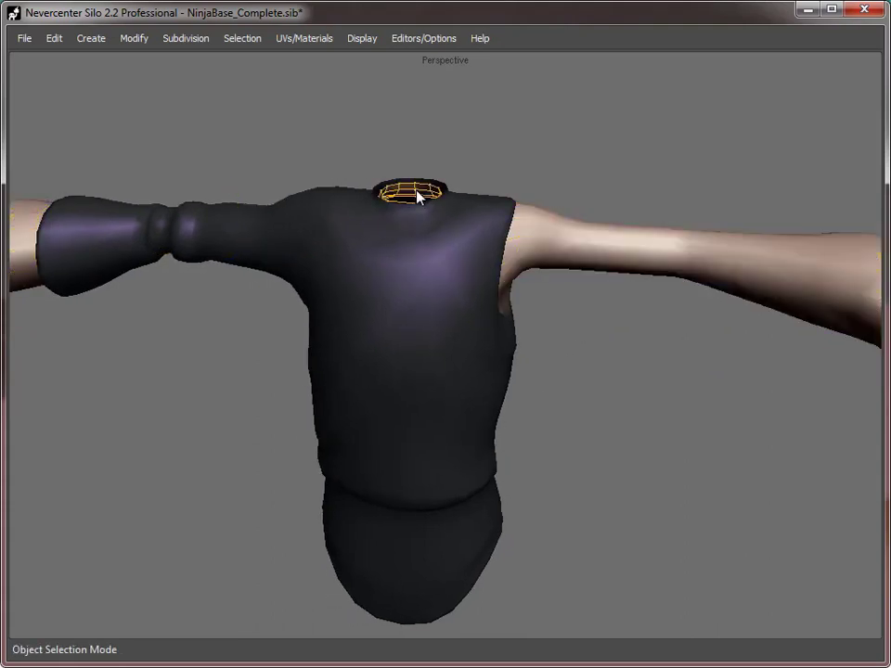
key("Delete")
- Examine the shirt's wireframe and the area where the bare arm meets the armhole
right_click_drag(482, 423, 469, 246, "alt")
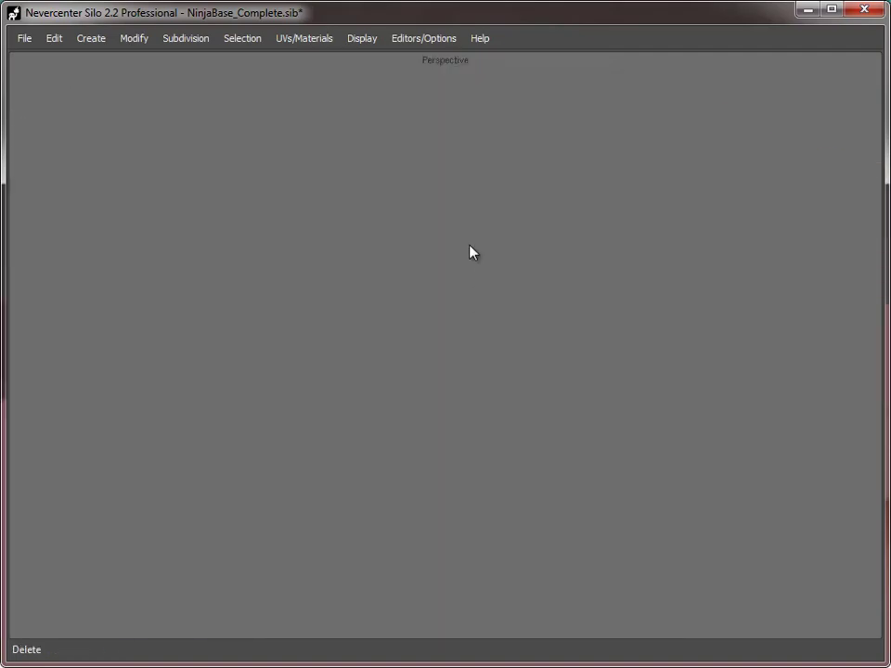
right_click_drag(458, 305, 346, 305, "alt")
left_click_drag(346, 305, 433, 314, "alt")
left_click(397, 277)
middle_click_drag(436, 320, 485, 465)
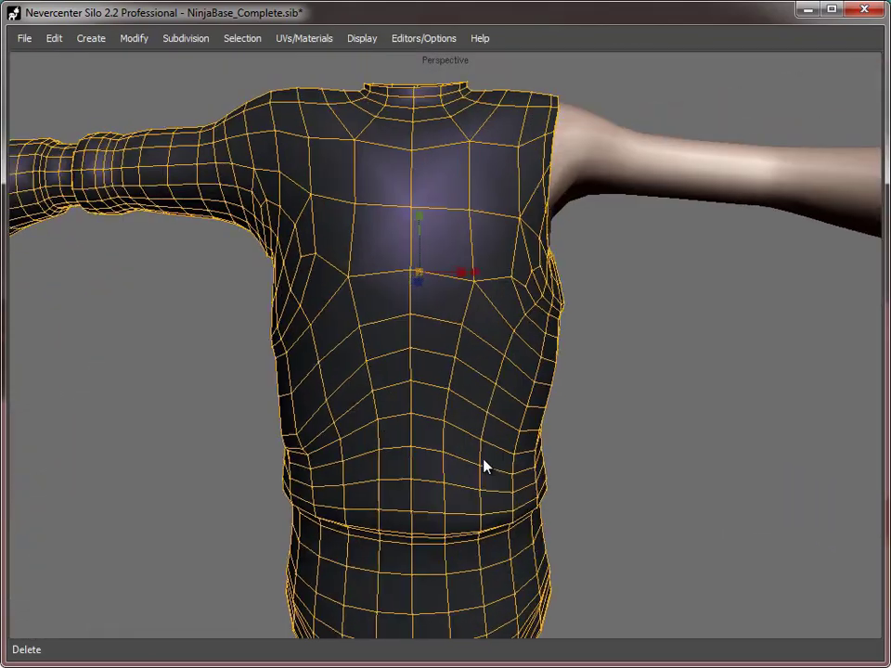
left_click(631, 427)
middle_click_drag(631, 427, 409, 315)
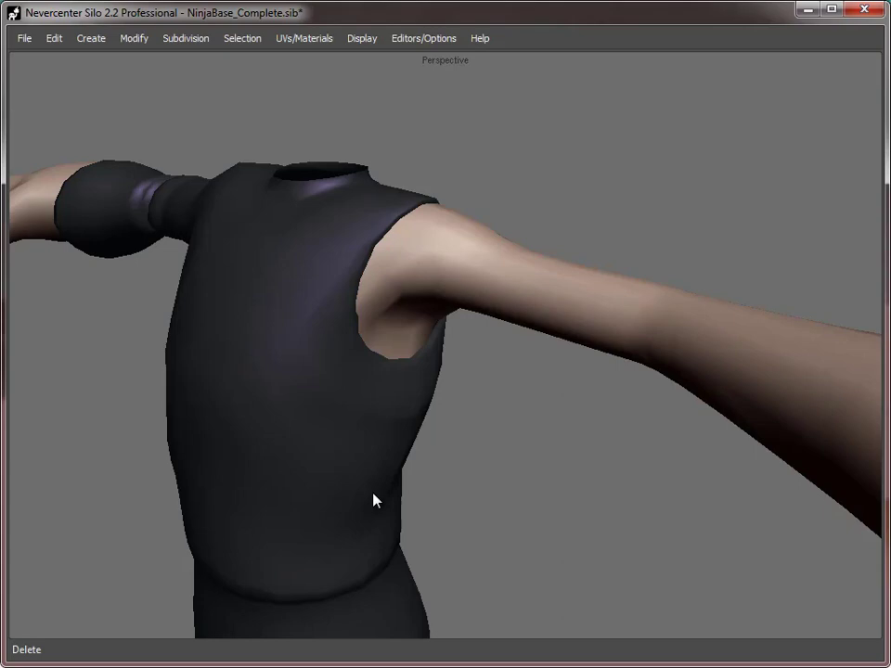
- Select the shirt and the bare arm meshes and combine them into a single object
left_click(355, 395)
left_click_drag(354, 396, 292, 384, "alt")
right_click_drag(292, 384, 362, 368, "alt")
left_click(363, 369, "shift")
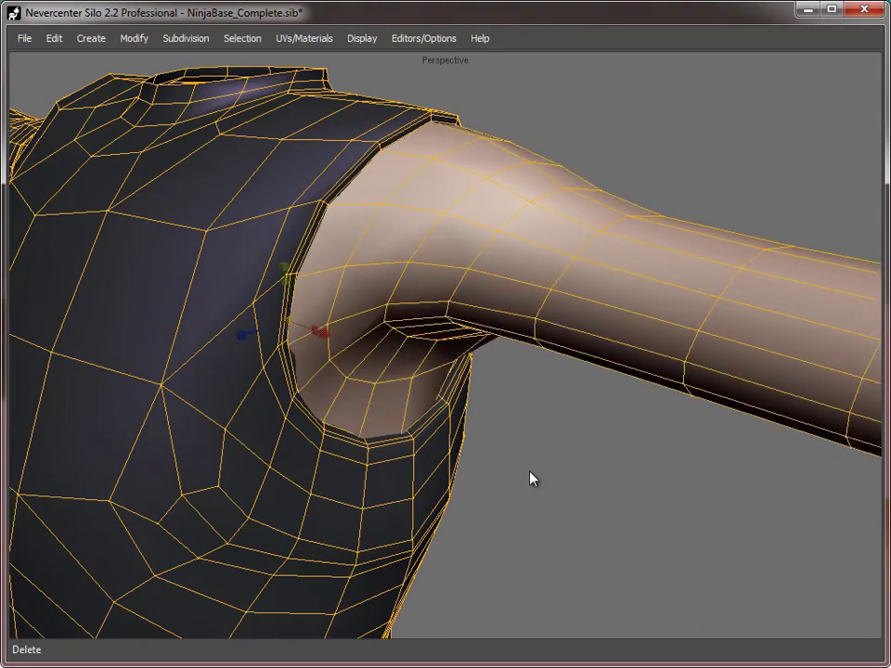
right_click_drag(530, 473, 440, 403, "alt")
left_click_drag(440, 403, 423, 418, "alt")
right_click_drag(422, 418, 534, 423, "alt")
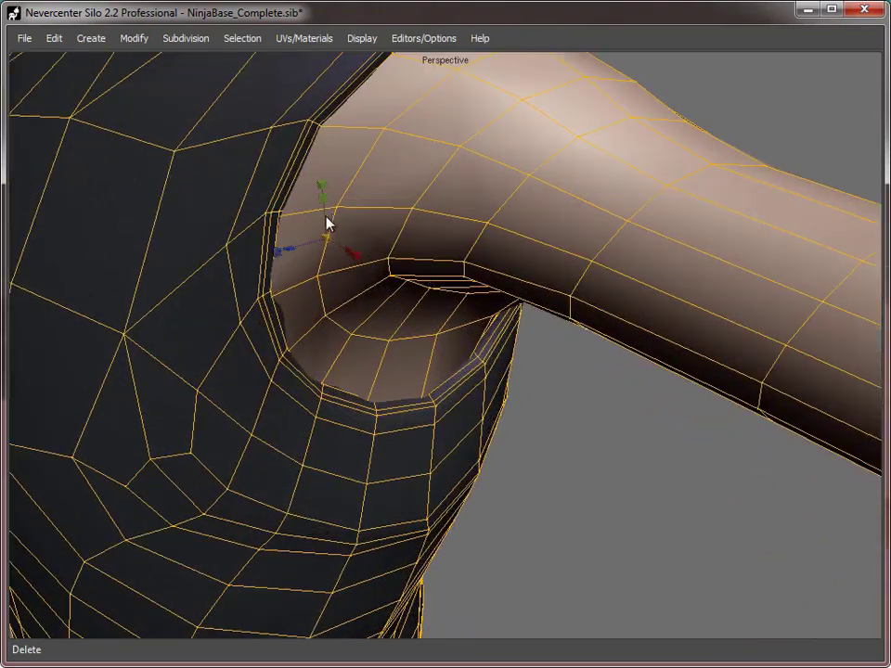
middle_click_drag(326, 223, 425, 311, "alt")
left_click_drag(426, 311, 469, 281, "alt")
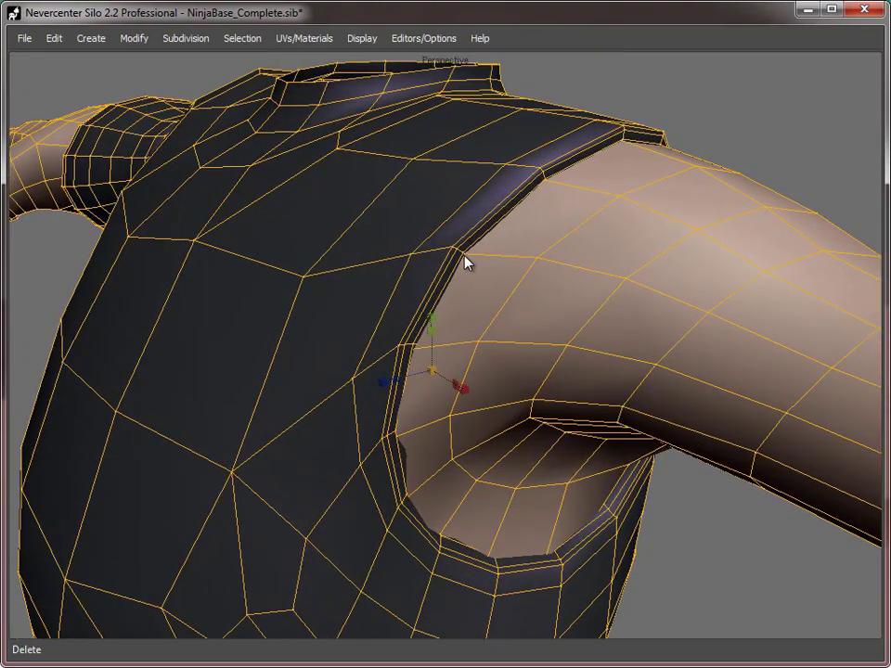
scroll(688, 529, "down", 8)
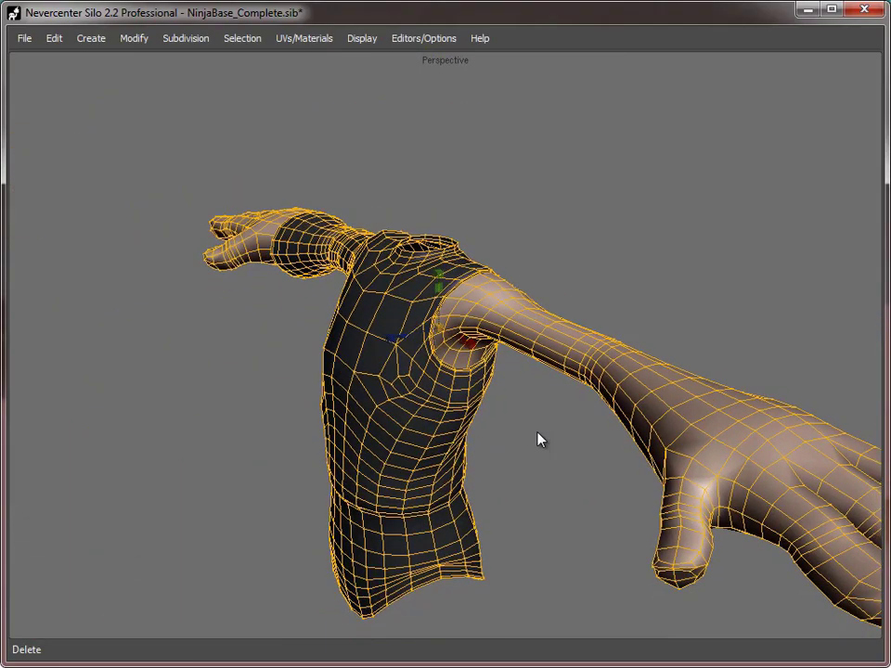
right_click(420, 297)
mouse_move(507, 553)
left_click(482, 478)
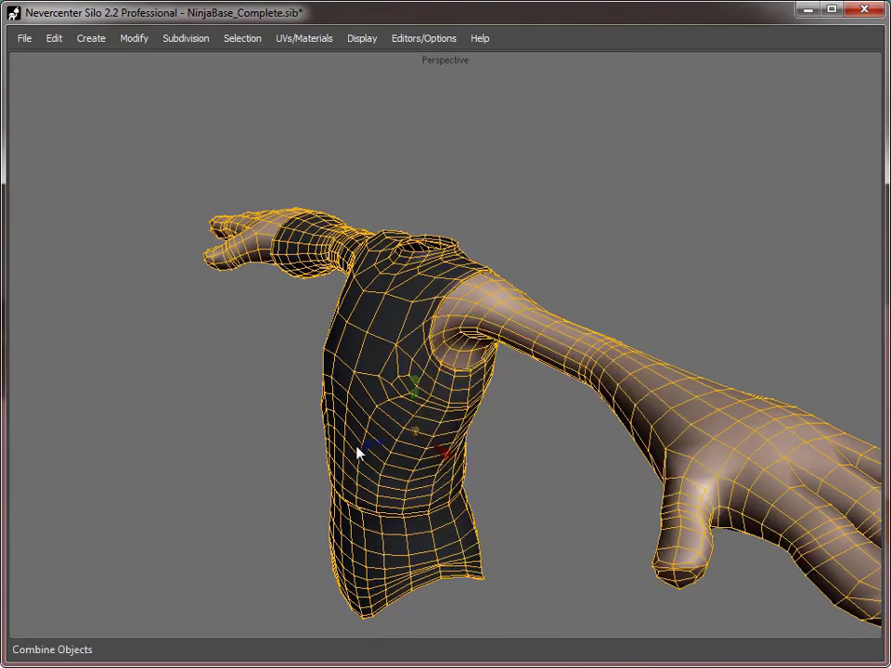
- Select the two edge loops running around the shirt's armhole rim beside the bare arm and delete them
middle_click_drag(361, 454, 467, 450)
scroll(478, 433, "up", 4)
left_click_drag(467, 450, 384, 356, "alt")
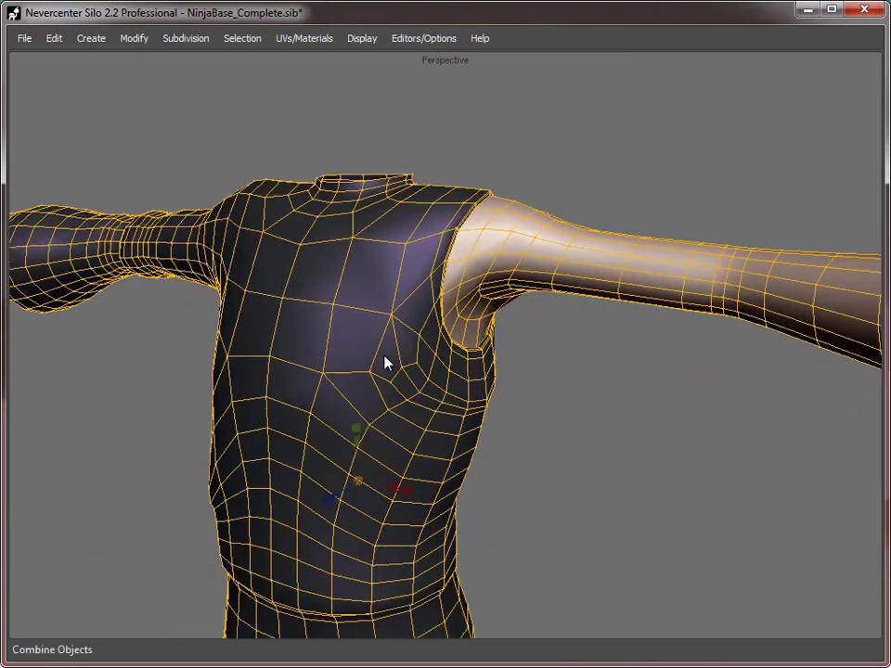
scroll(512, 380, "up", 4)
key("s")
left_click_drag(512, 380, 501, 353, "alt")
middle_click_drag(501, 360, 352, 252)
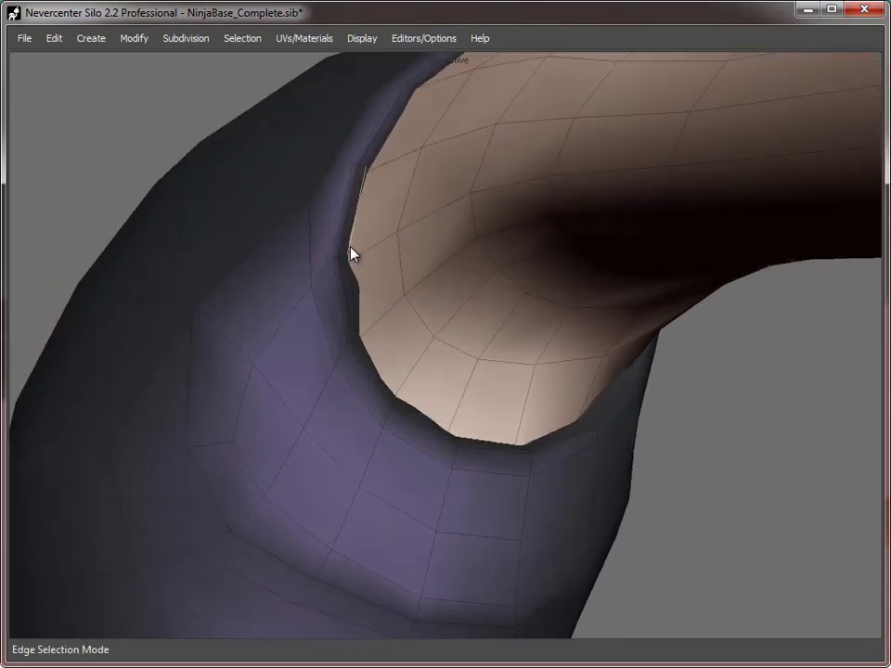
double_click(346, 249)
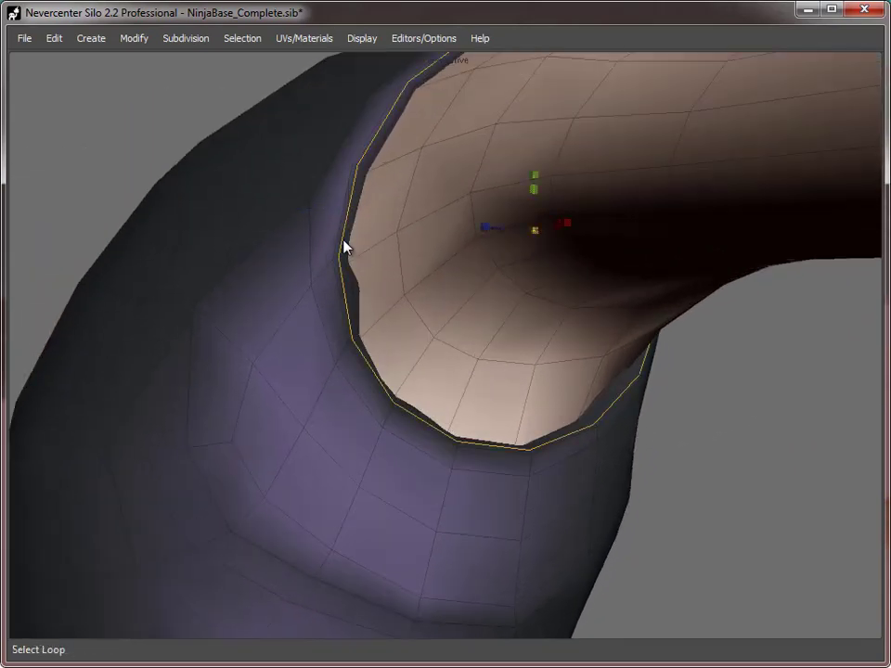
double_click(390, 135, "shift")
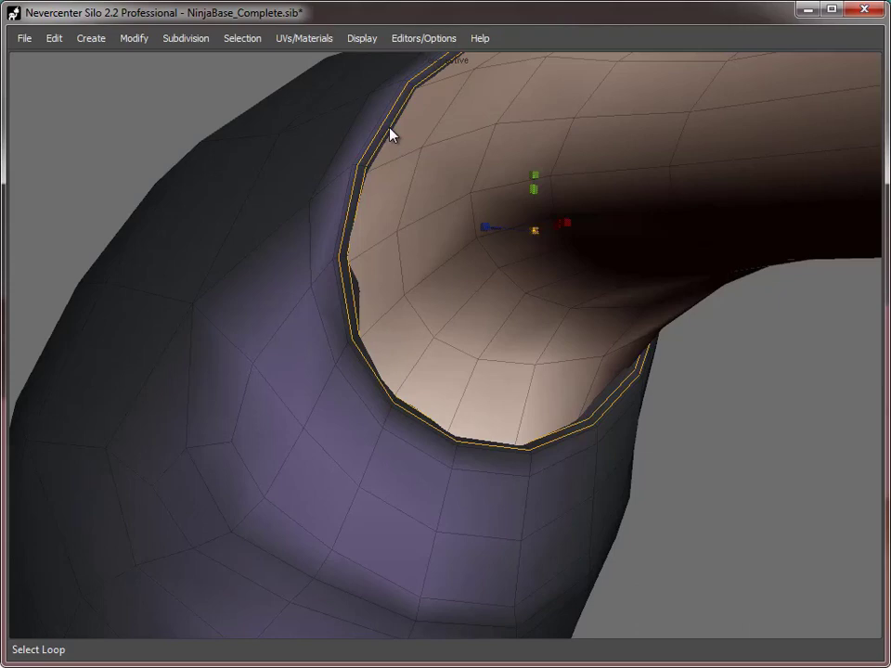
key("Delete")
middle_click_drag(426, 408, 398, 401)
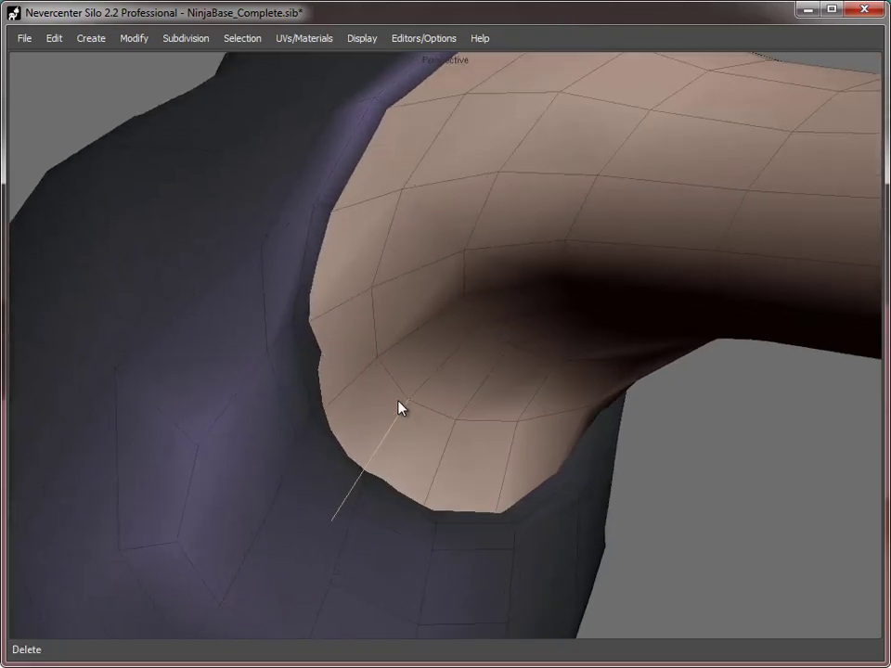
- Merge a loose vertex on the bare arm's open edge with the matching shirt armhole vertex near the underarm
key("f")
scroll(315, 430, "up", 3)
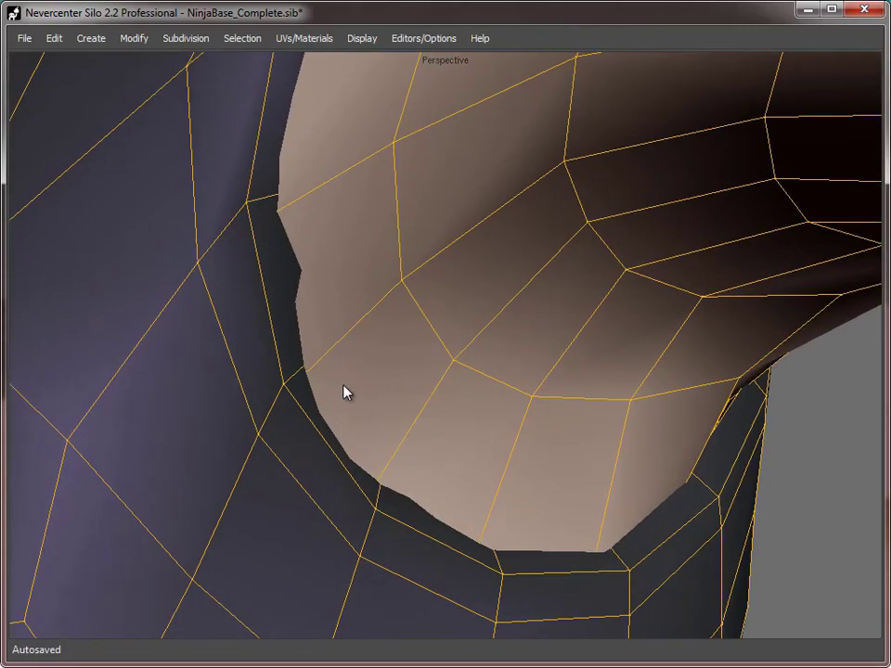
scroll(325, 362, "up", 2)
key("a")
left_click(306, 383)
middle_click_drag(306, 384, 543, 388)
left_click(493, 450)
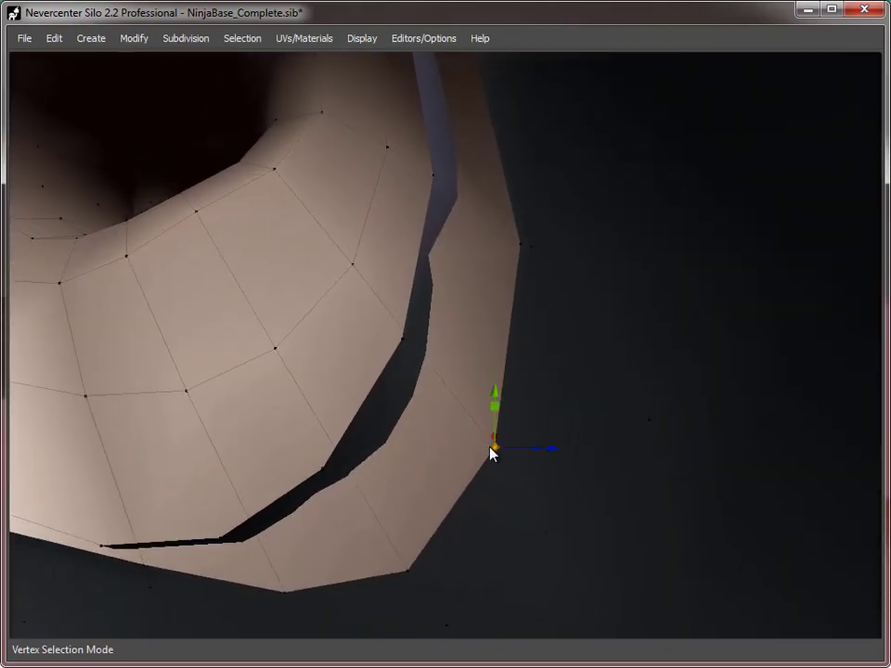
left_click(412, 354, "shift")
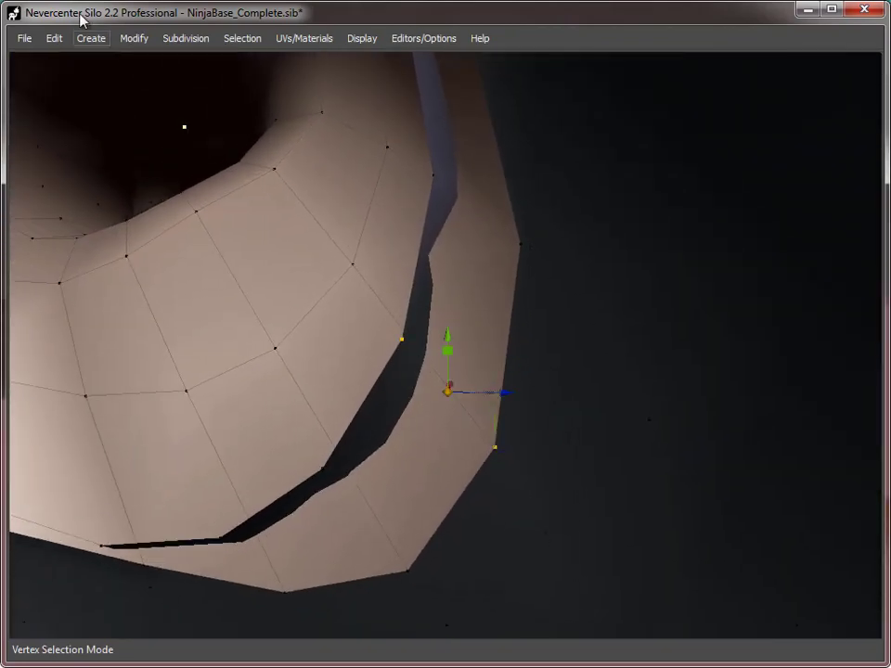
left_click(135, 39)
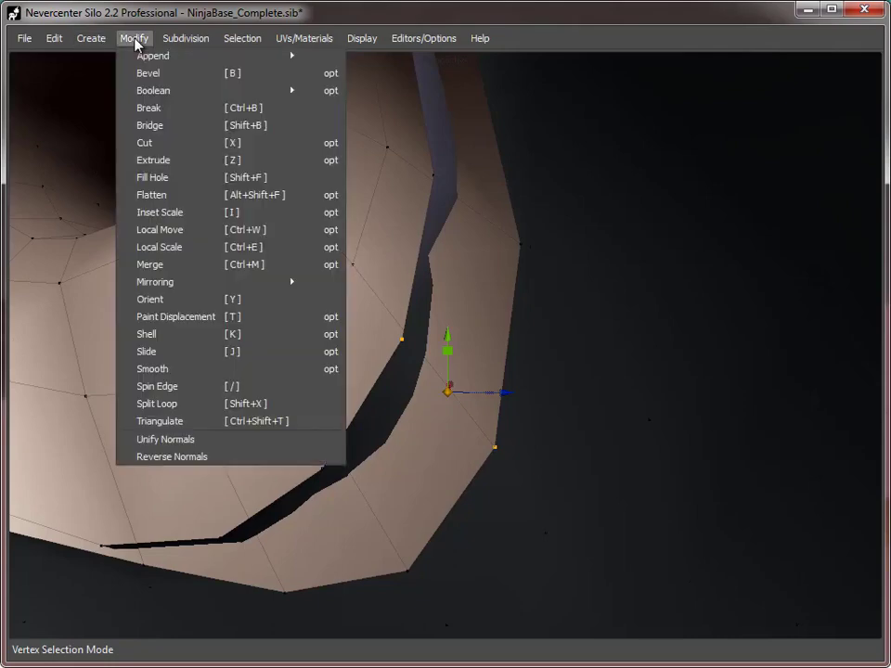
left_click(171, 267)
middle_click_drag(438, 332, 483, 377, "alt")
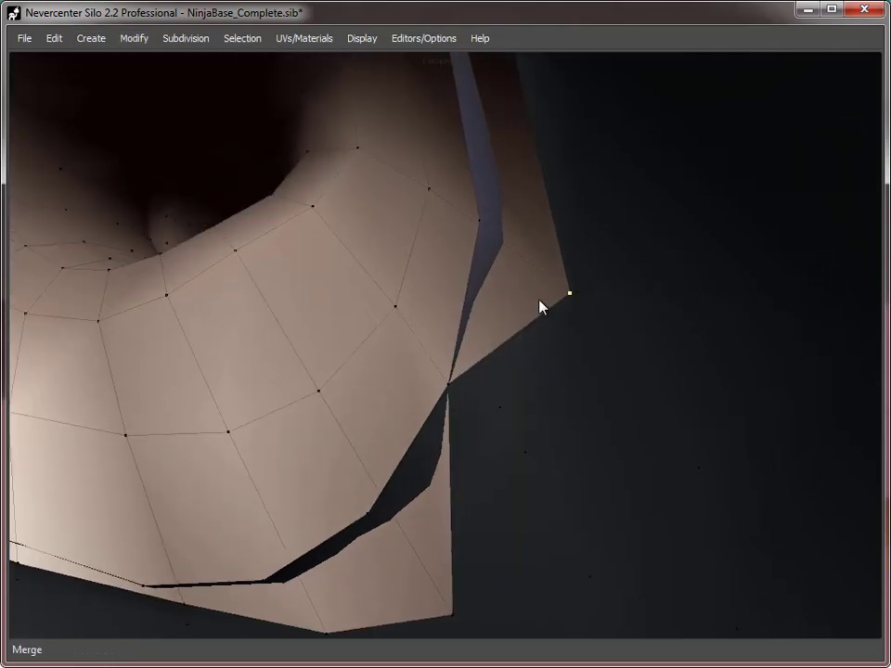
- Merge the next arm and shirt vertex pair up the armhole from the first welded point
left_click(576, 297)
left_click(479, 221)
left_click(569, 294)
left_click(479, 221, "shift")
left_click(135, 38)
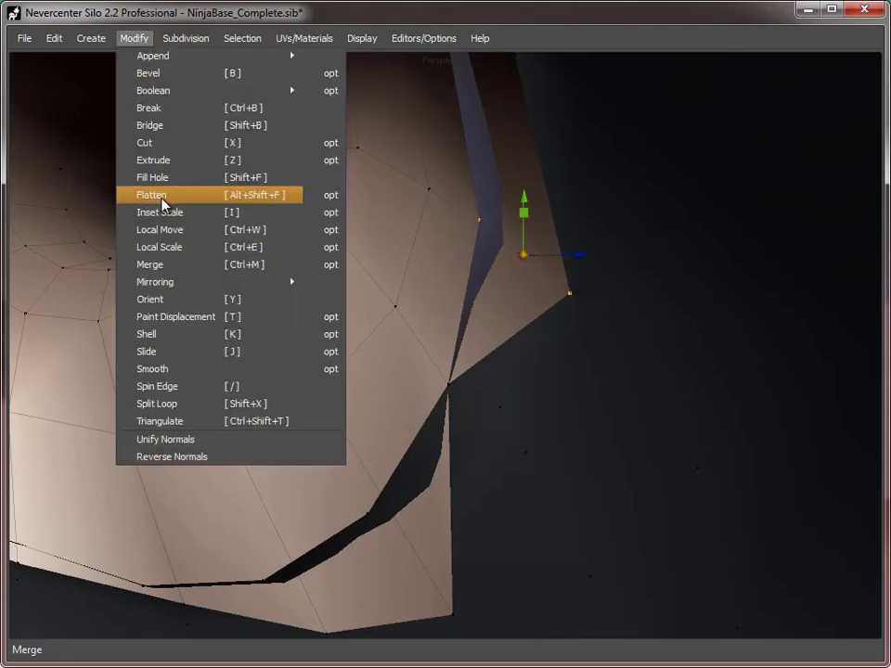
mouse_move(204, 291)
left_click(204, 270)
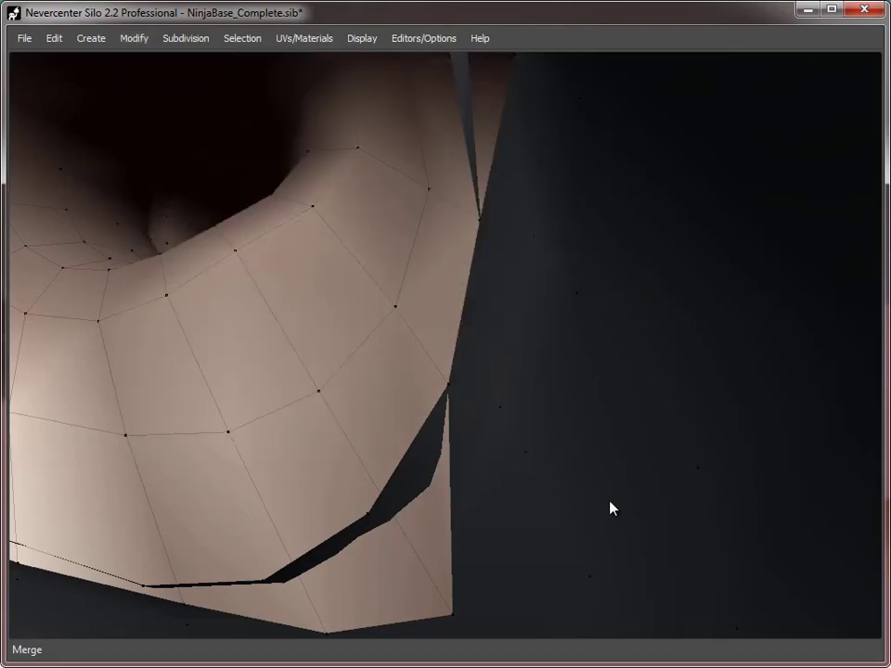
- Merge the arm and shirt vertex pair just below the first welded point on the armhole gap
middle_click_drag(611, 501, 718, 308, "alt")
left_click(605, 475)
left_click(519, 369, "shift")
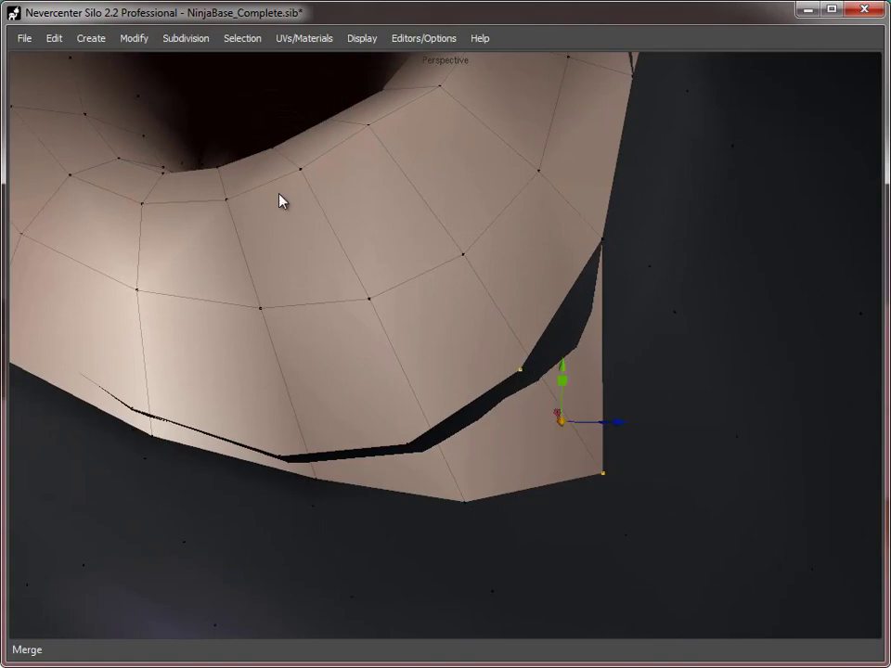
left_click(139, 41)
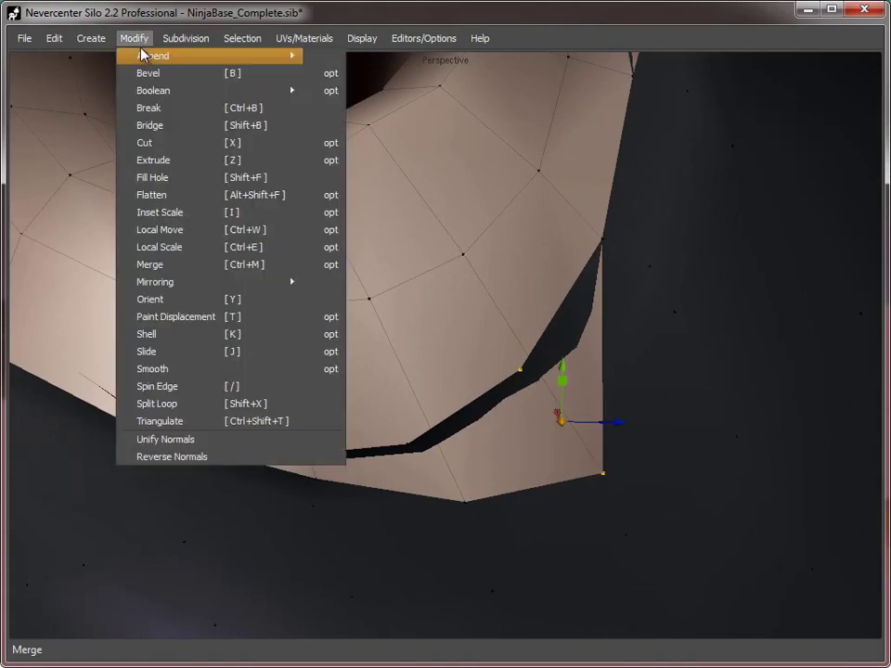
left_click(191, 268)
- Merge the following arm and shirt vertex pair at the lower curve of the underarm gap
middle_click_drag(214, 294, 500, 463)
left_click(455, 506)
left_click(401, 455, "shift")
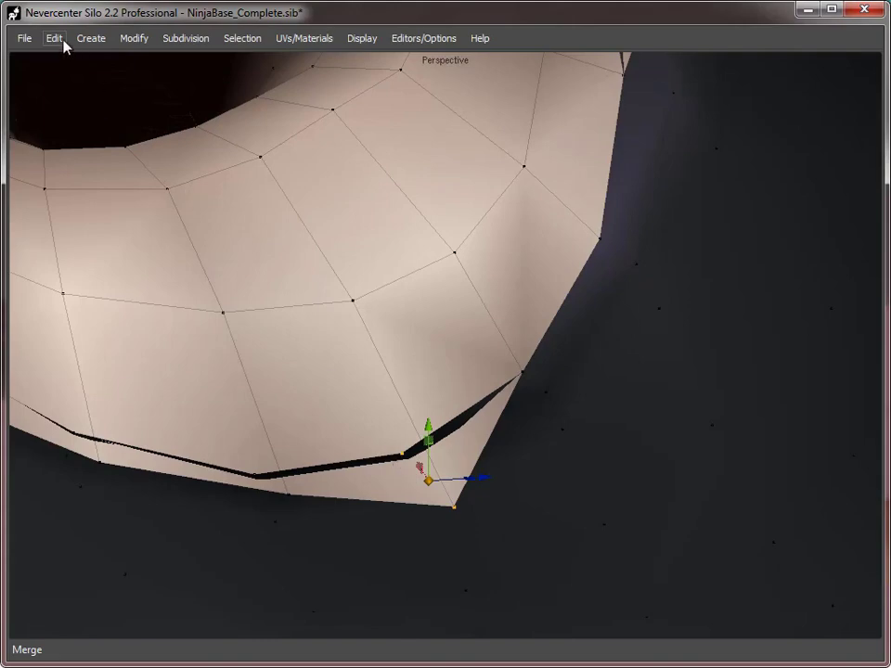
left_click(135, 39)
left_click(191, 268)
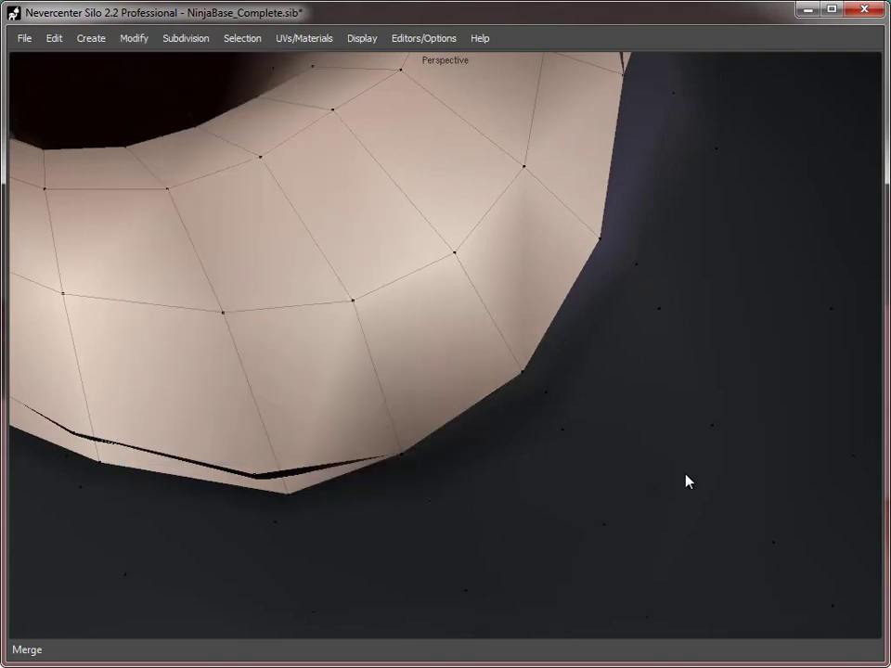
- Nudge a seam vertex at the lower edge of the welded armhole slightly upward to even out its curve
middle_click_drag(686, 479, 376, 429)
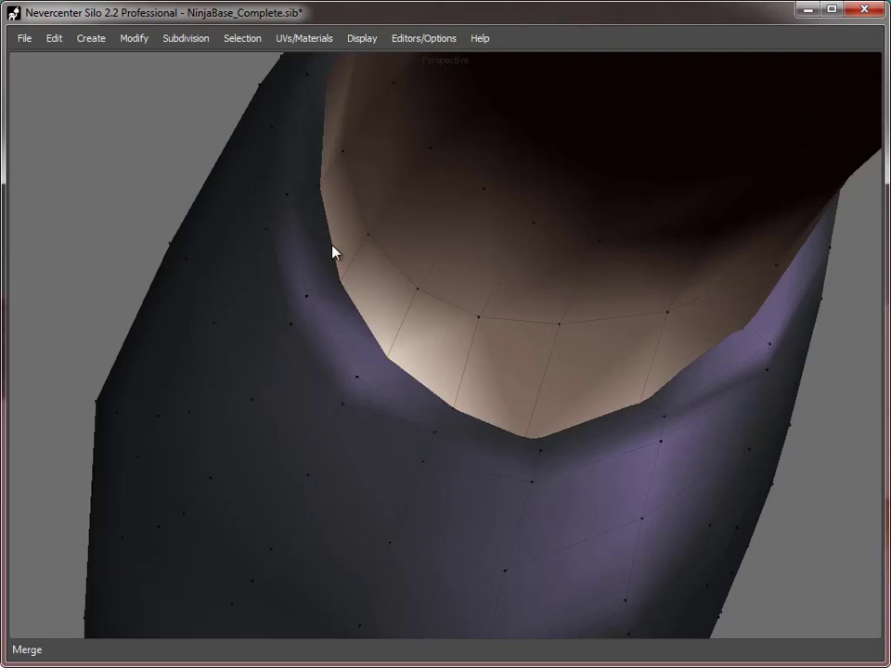
left_click(387, 362)
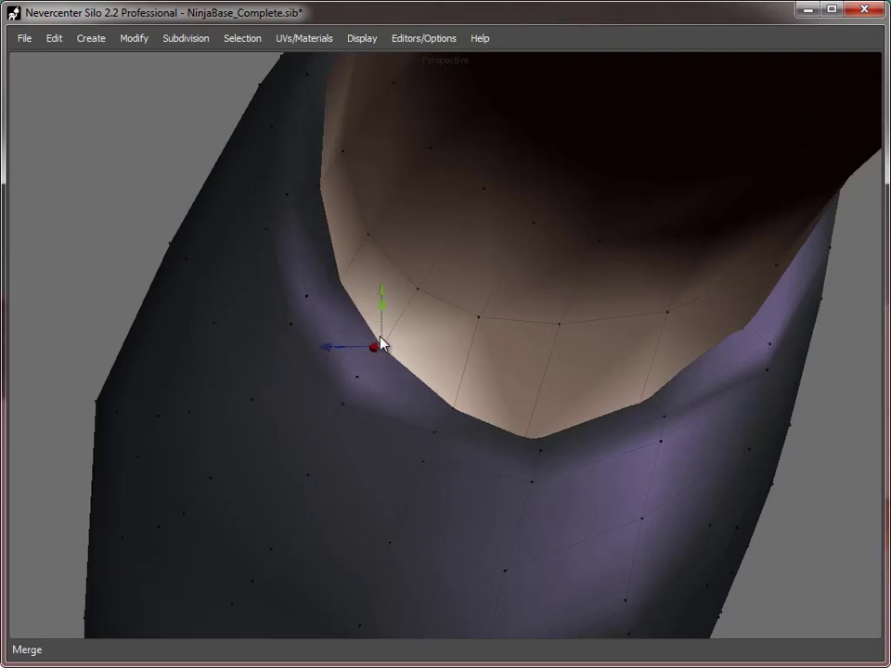
mouse_move(418, 414)
middle_mouse_down()
mouse_move(385, 406)
mouse_move(632, 398)
mouse_move(292, 389)
mouse_move(352, 449)
middle_mouse_up()
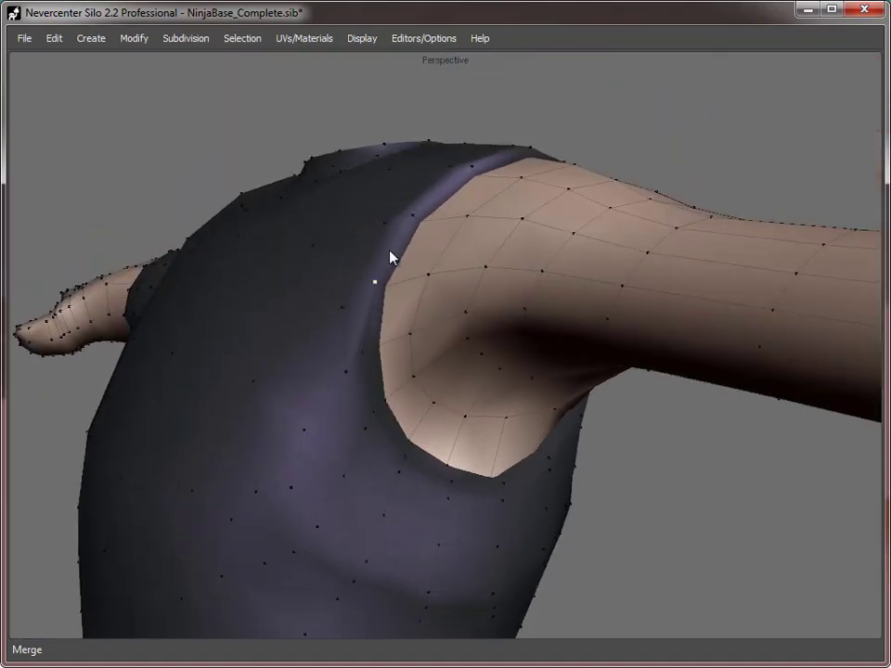
- Examine the welded arm seam from several sides, along with the torso and the lower end of the shirt
middle_click_drag(291, 443, 599, 390)
middle_click_drag(184, 354, 421, 491)
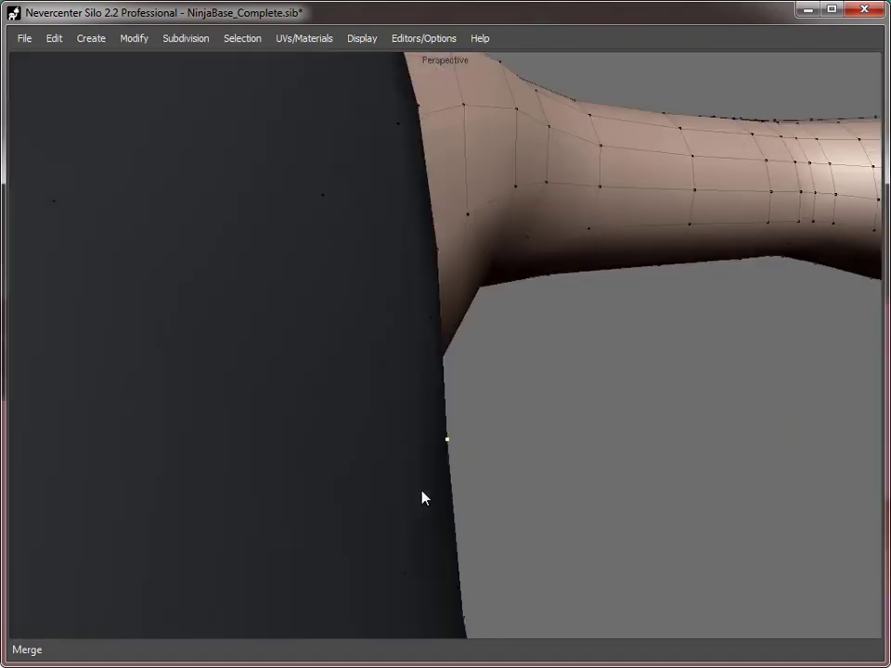
scroll(428, 435, "down", 4)
middle_click_drag(428, 436, 543, 438)
scroll(448, 441, "down", 4)
middle_click_drag(448, 448, 311, 413)
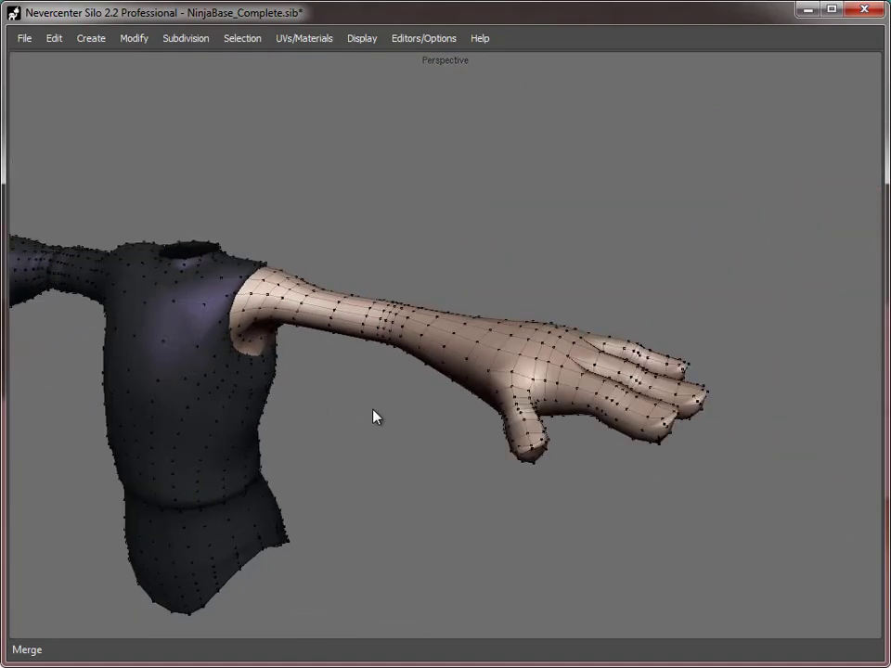
key("s")
middle_click_drag(330, 517, 534, 397)
right_click_drag(534, 397, 470, 407, "alt")
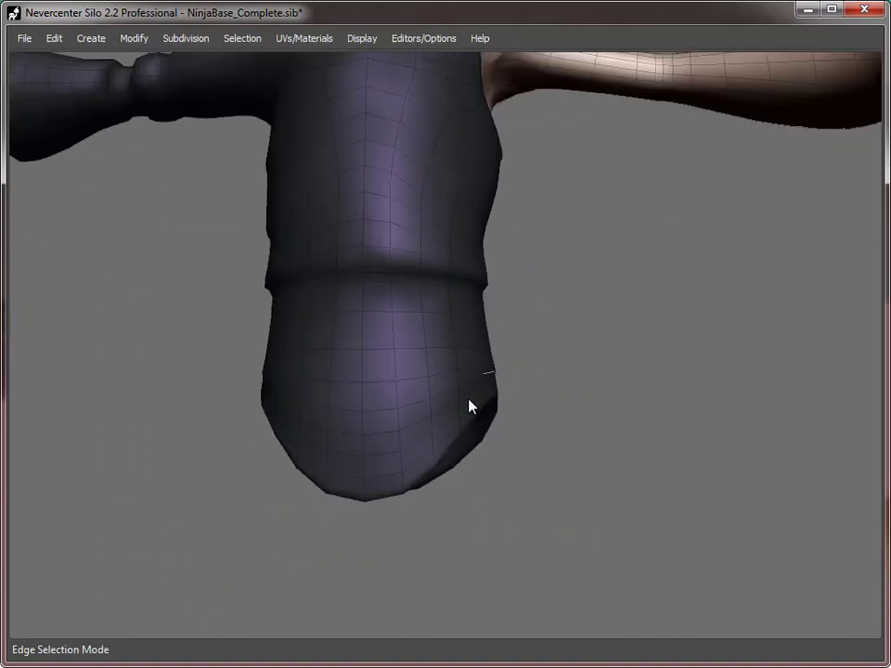
middle_click_drag(472, 406, 498, 485)
middle_click_drag(322, 251, 532, 258)
middle_click_drag(418, 358, 502, 380)
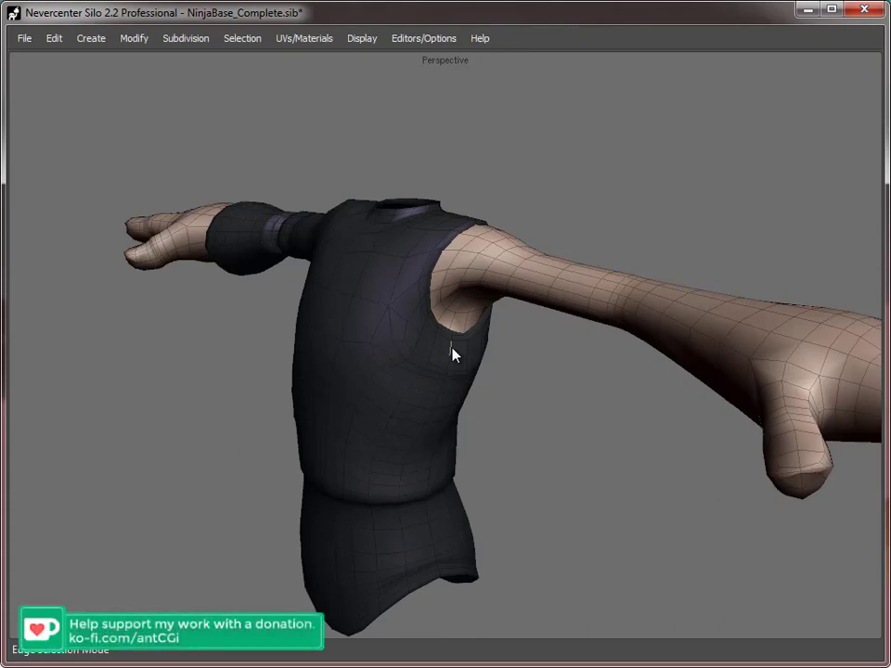
- Inspect the lower section of the shirt and its hem up close from several angles for edge loops that can go
middle_click_drag(371, 478, 376, 403, "alt")
left_click_drag(376, 404, 391, 520, "alt")
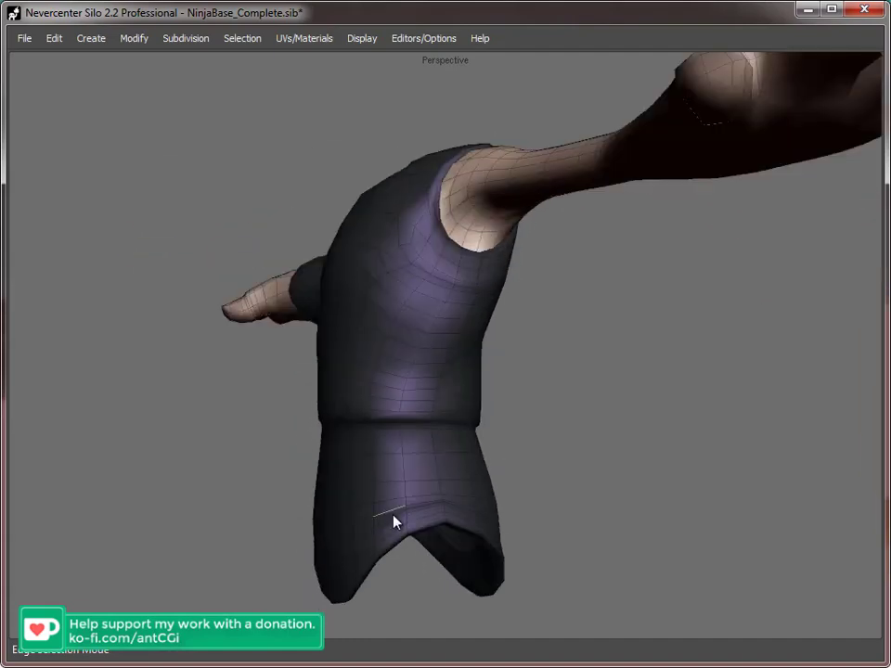
middle_click_drag(392, 521, 401, 383, "alt")
right_click_drag(401, 383, 484, 388, "alt")
left_click_drag(484, 388, 493, 395, "alt")
middle_click_drag(493, 397, 531, 412)
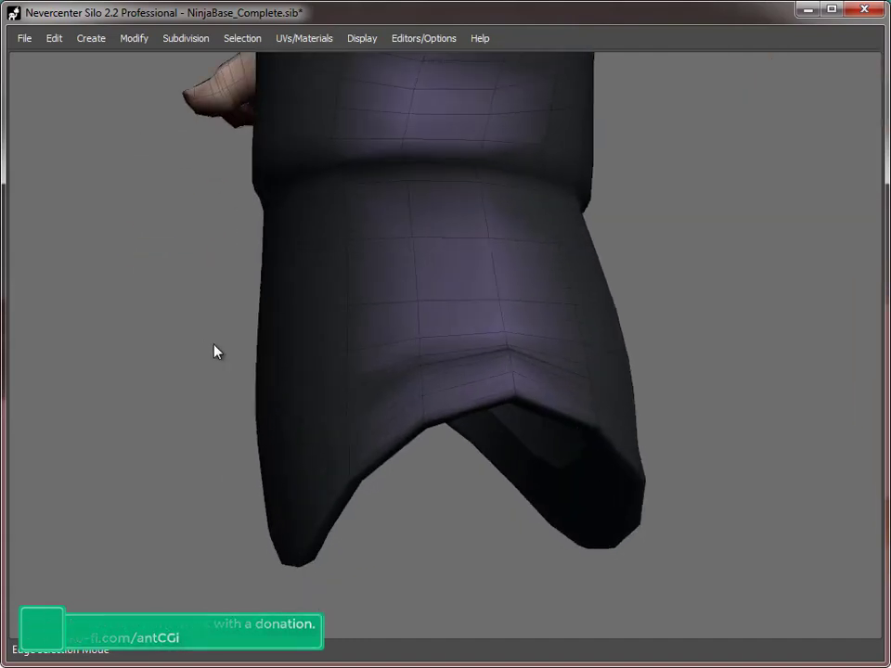
middle_click_drag(214, 352, 270, 336)
middle_click_drag(299, 293, 327, 372)
right_click_drag(326, 365, 328, 356, "alt")
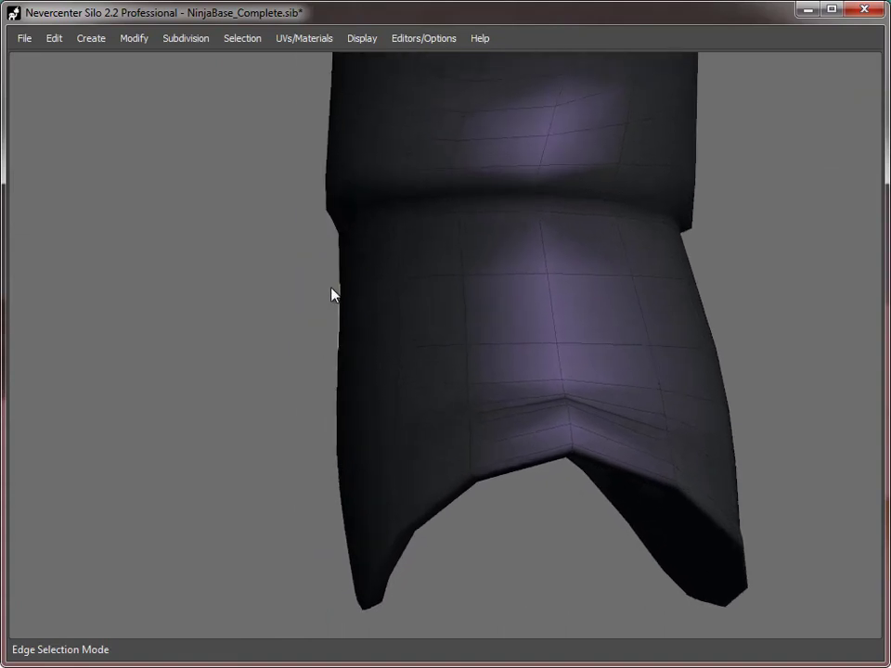
middle_click_drag(329, 302, 730, 303)
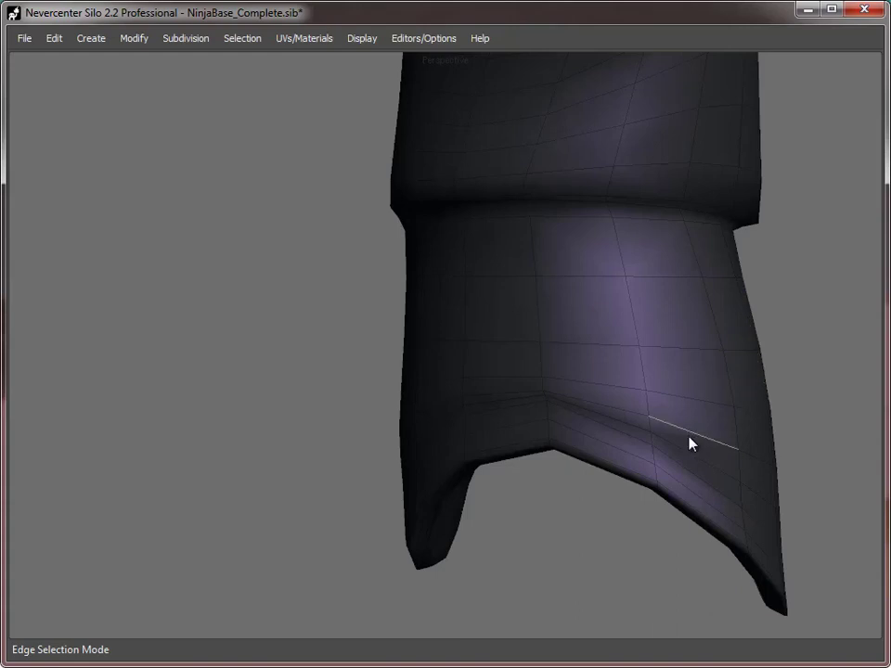
middle_click_drag(688, 442, 613, 371)
- Collapse the middle ring of vertical edges around the lower shirt section, just below the waist fold, with Merge
left_click(305, 311)
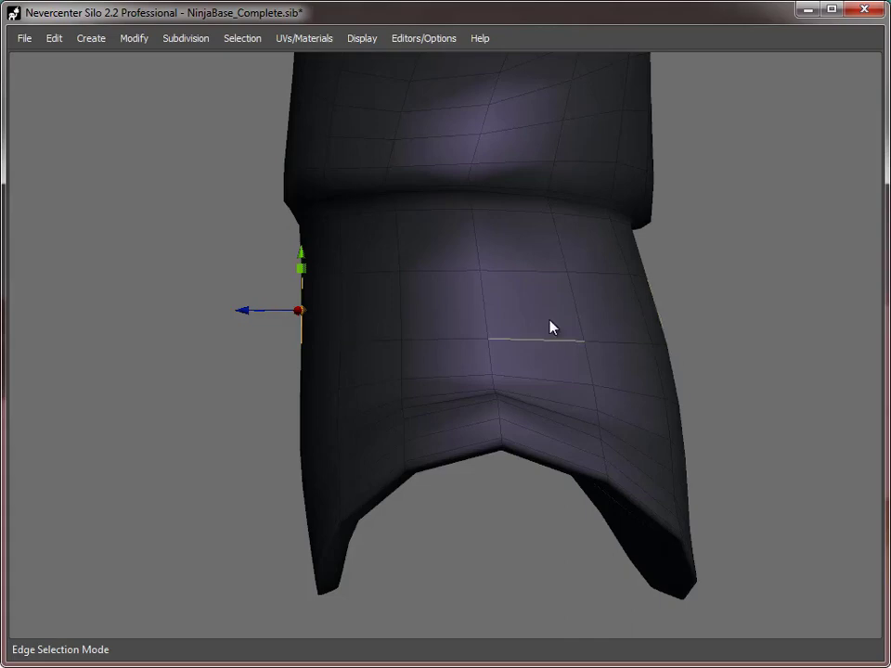
mouse_move(214, 373)
left_mouse_down("alt")
mouse_move(224, 370)
mouse_move(209, 373)
left_mouse_up("alt")
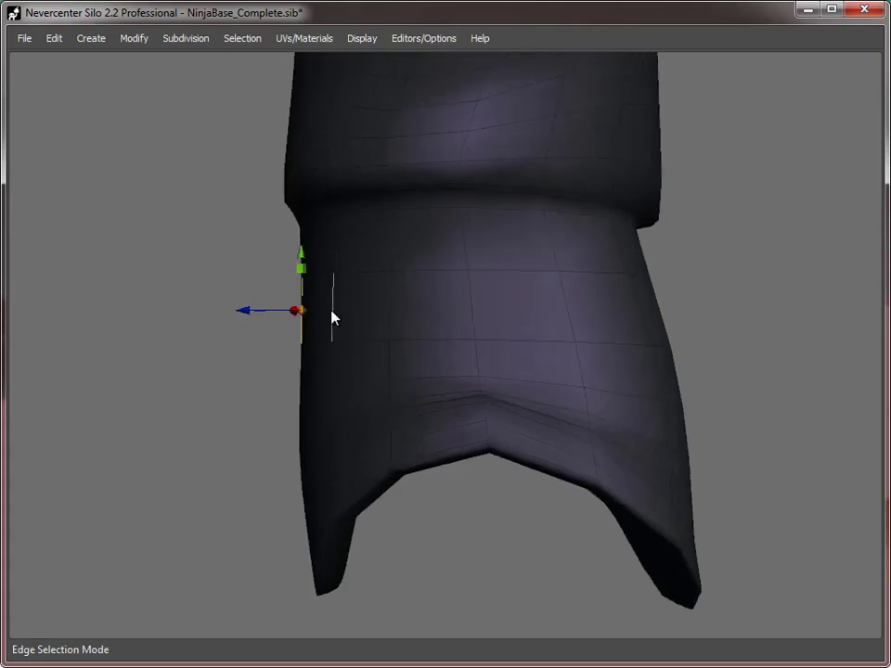
key("alt+r")
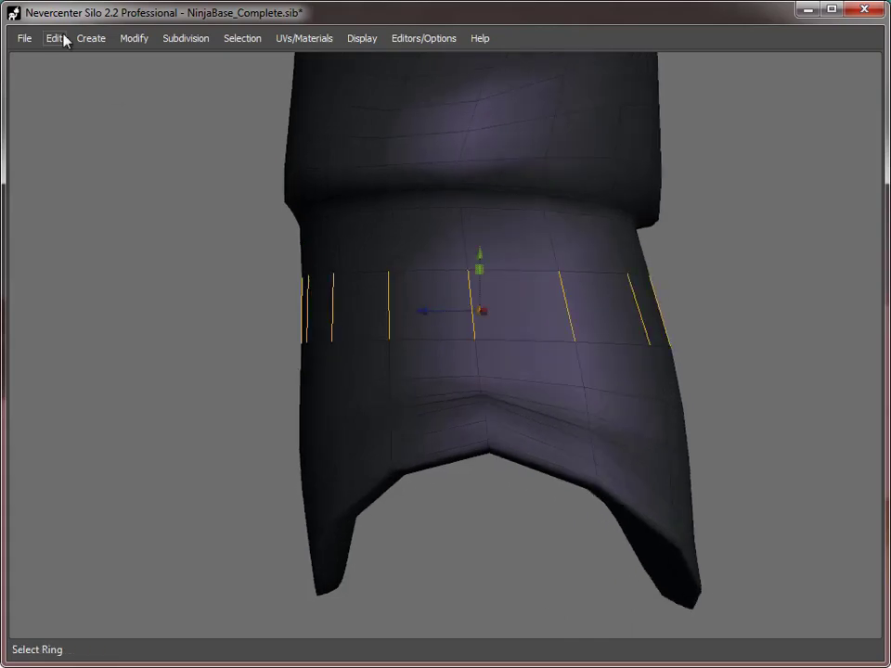
left_click(134, 38)
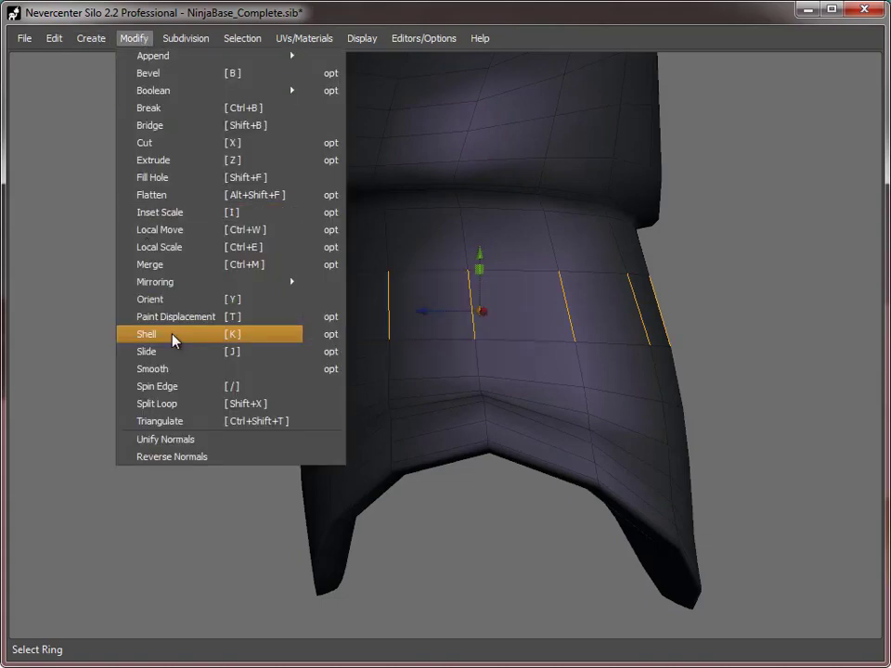
left_click(178, 262)
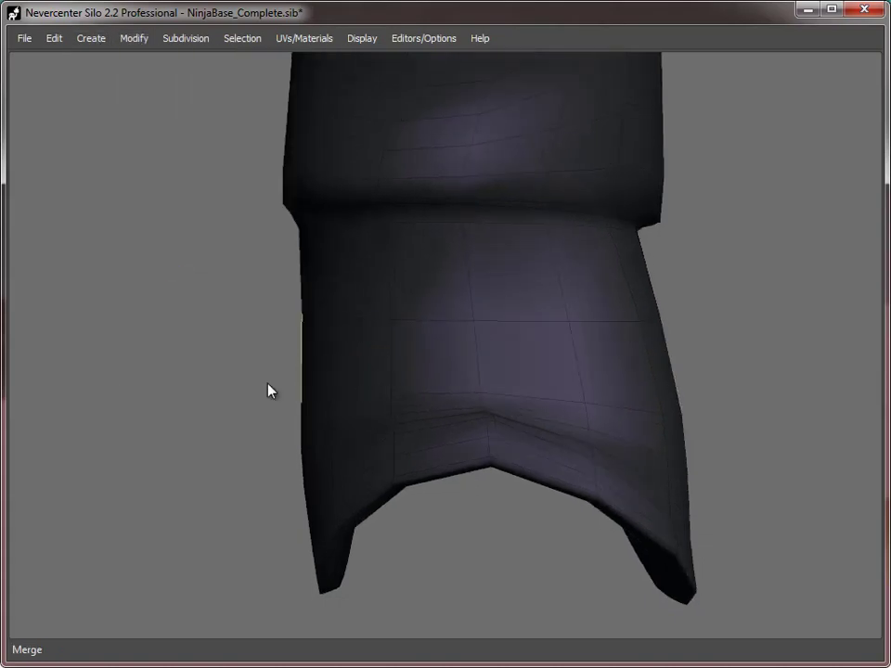
- Delete the three closely spaced edge loops running around the thick rim of the shirt's hem
middle_click_drag(268, 388, 447, 265)
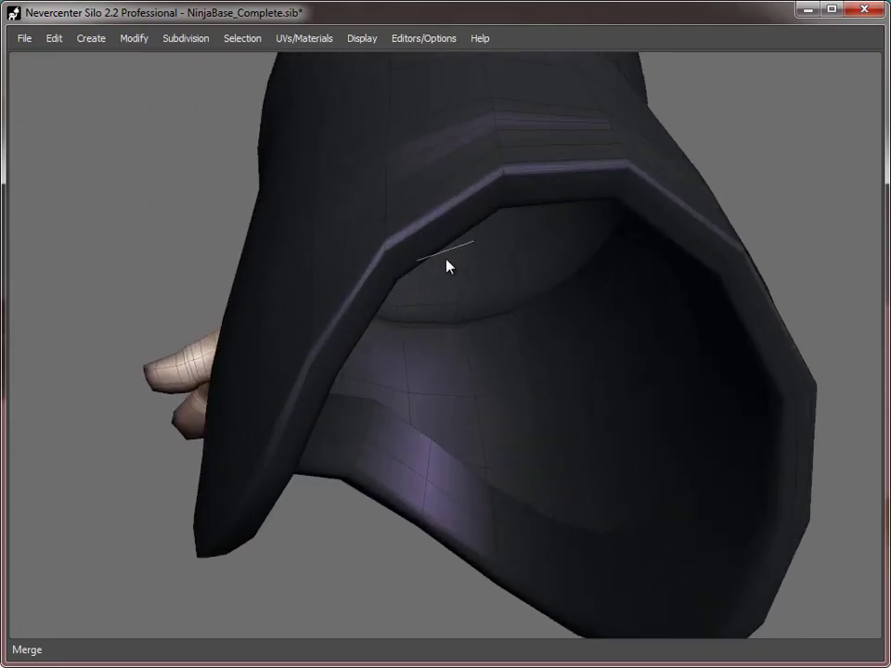
double_click(418, 240)
double_click(418, 248, "shift")
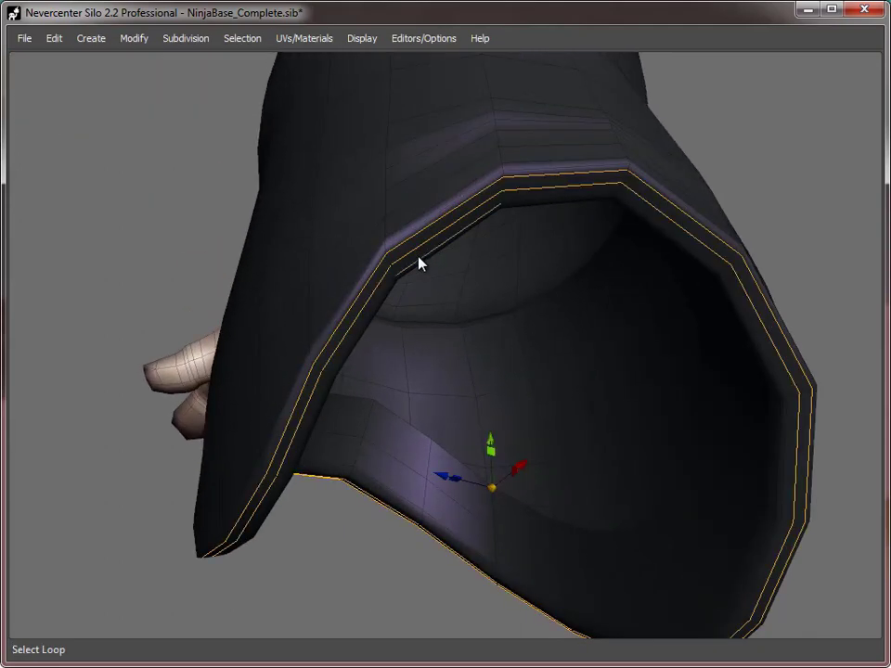
double_click(418, 259, "shift")
middle_click_drag(420, 264, 527, 403)
key("Delete")
- Merge the ring of short edges directly above the shirt's hem to collapse that band of faces
scroll(527, 403, "up", 3)
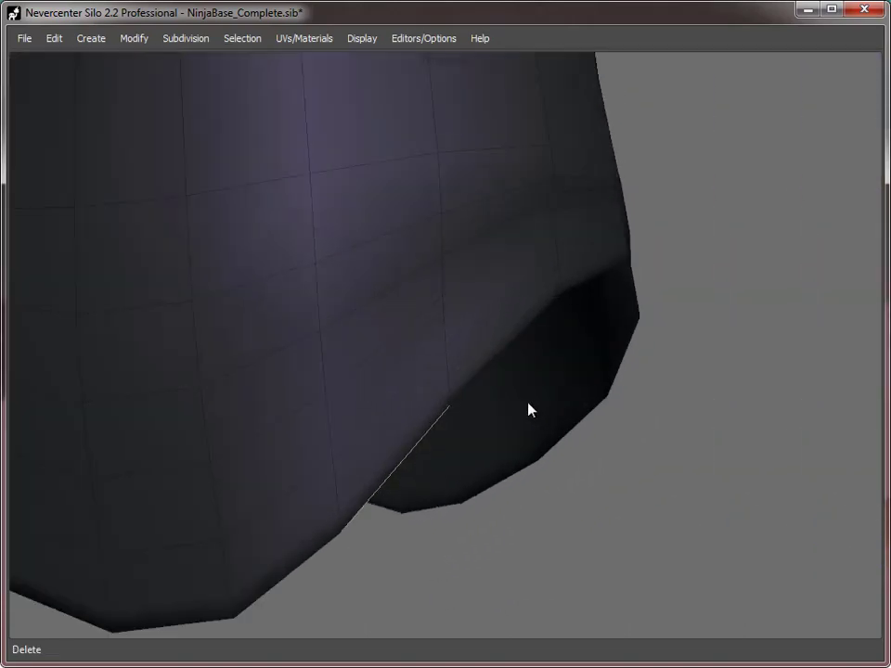
double_click(609, 263)
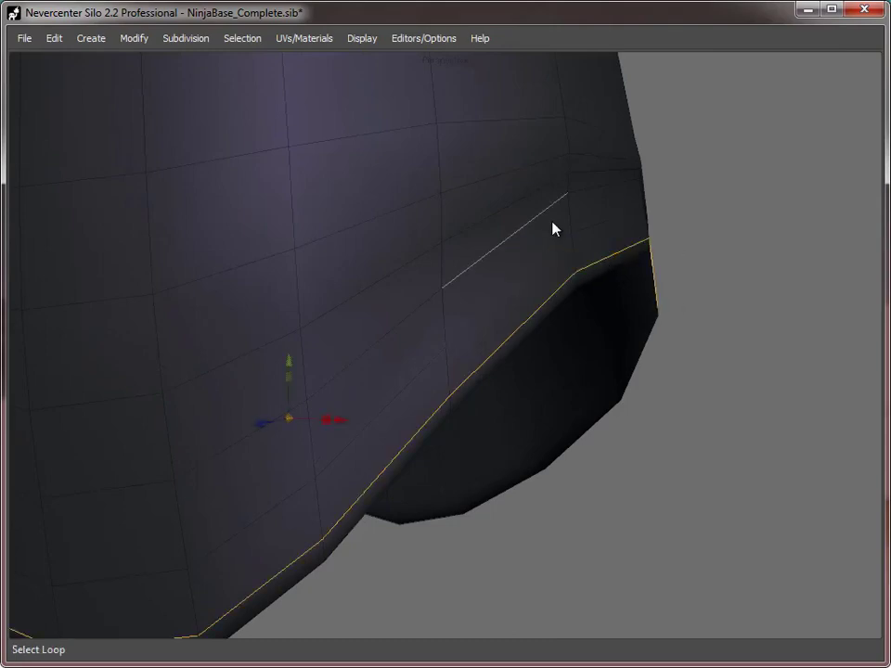
left_click(589, 273)
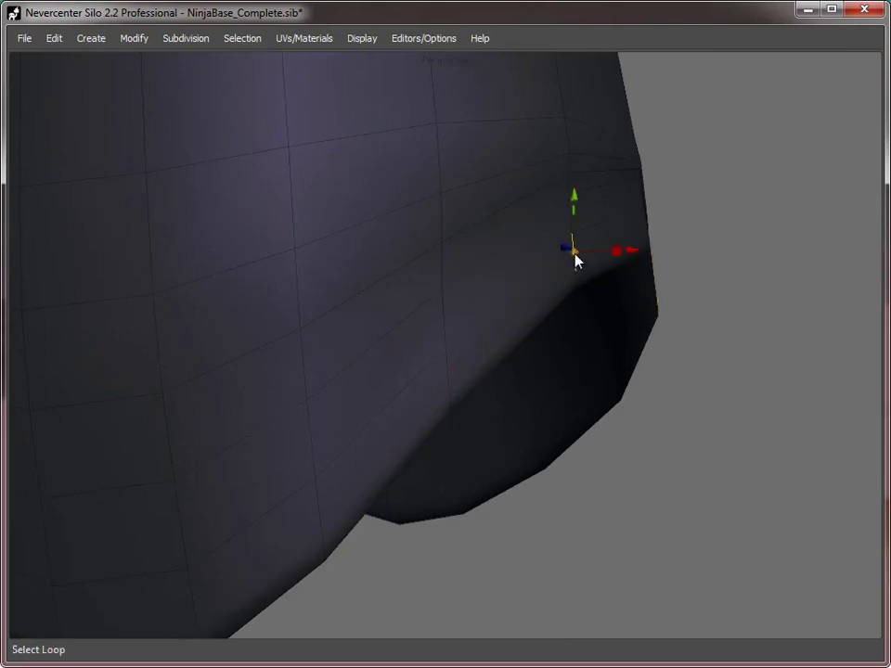
key("alt+r")
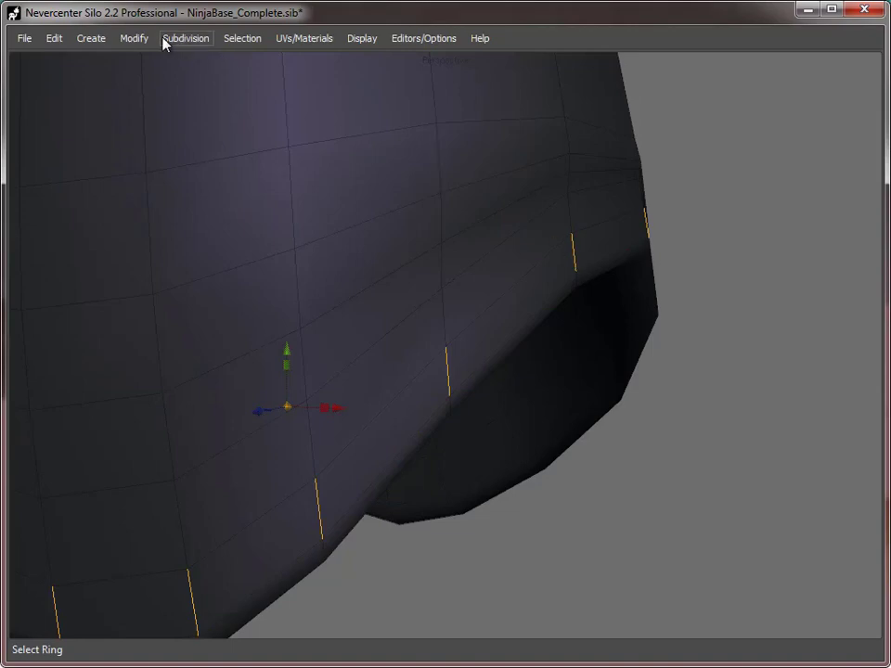
left_click(145, 39)
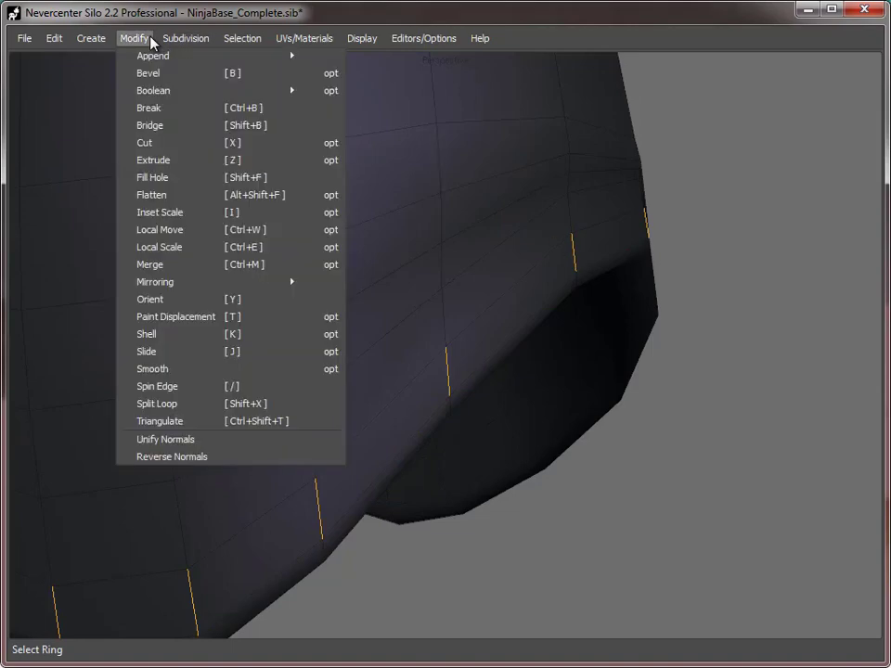
left_click(171, 269)
- Examine the simplified hem and the upper torso from several sides for other dense areas of the shirt
scroll(758, 482, "down", 8)
scroll(521, 400, "up", 3)
middle_click_drag(418, 376, 489, 390, "alt")
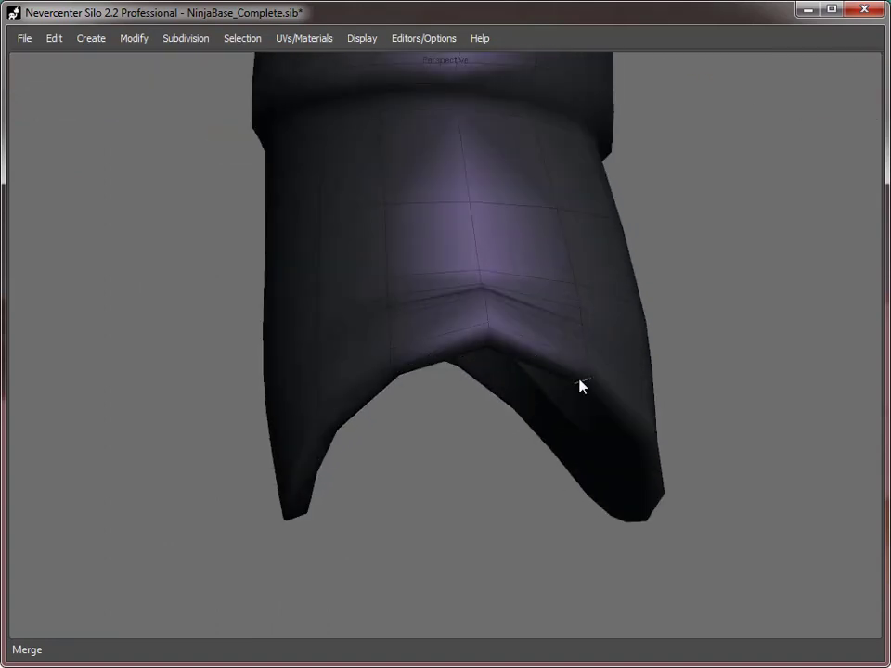
scroll(396, 472, "down", 2)
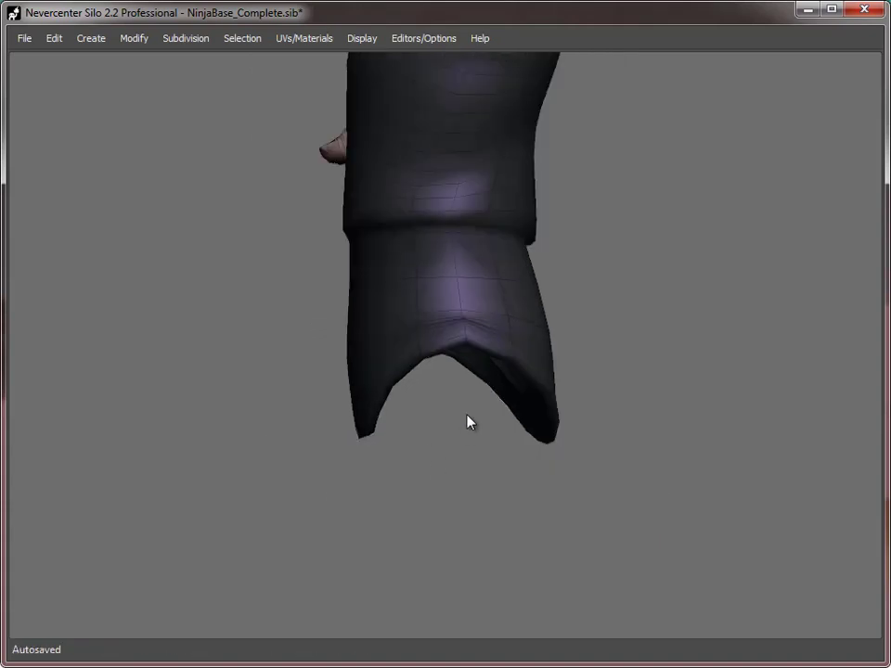
middle_click_drag(516, 376, 557, 337)
scroll(557, 336, "down", 1)
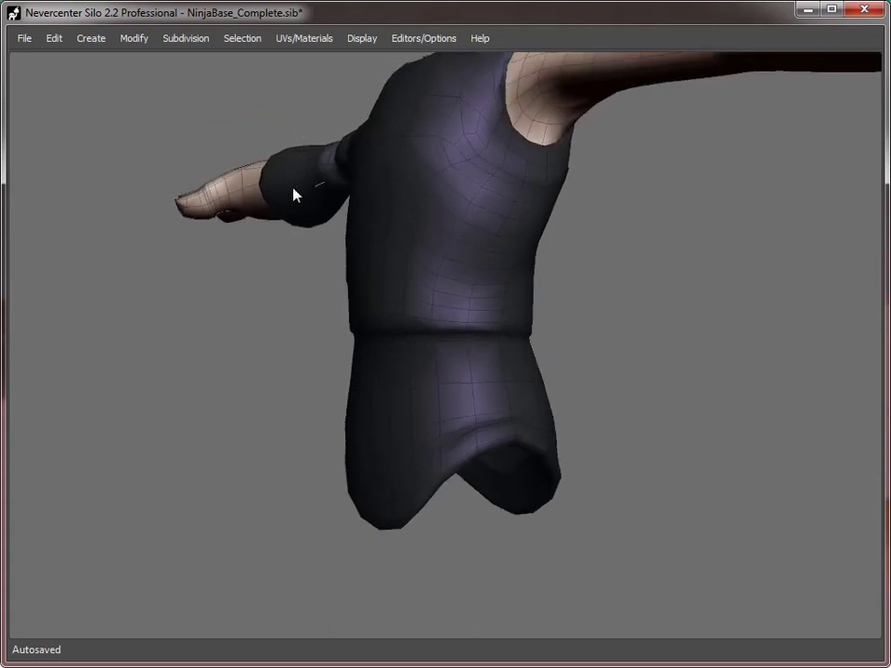
middle_click_drag(569, 228, 419, 385)
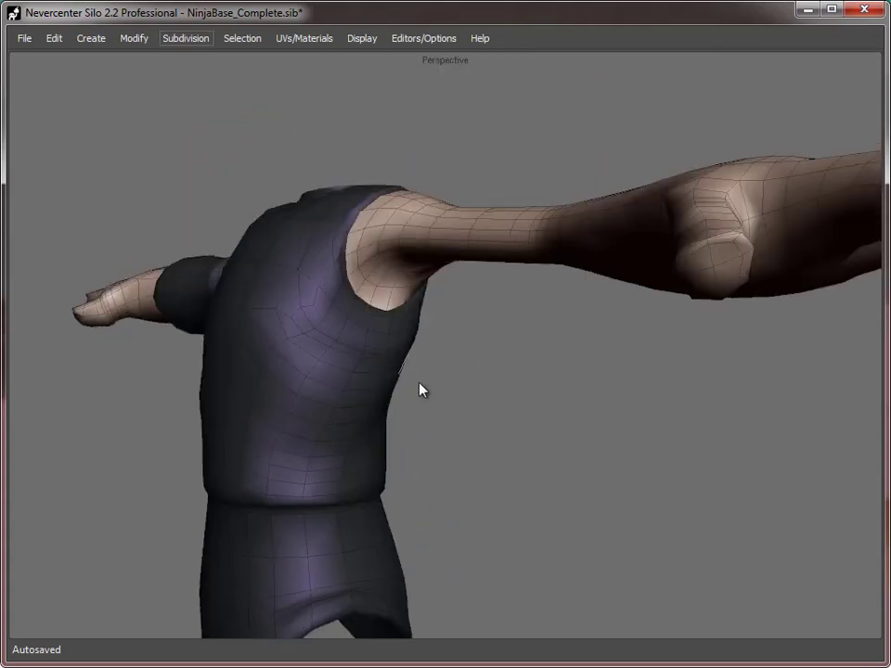
middle_click_drag(222, 490, 336, 400)
scroll(378, 402, "up", 3)
middle_click_drag(214, 358, 292, 363)
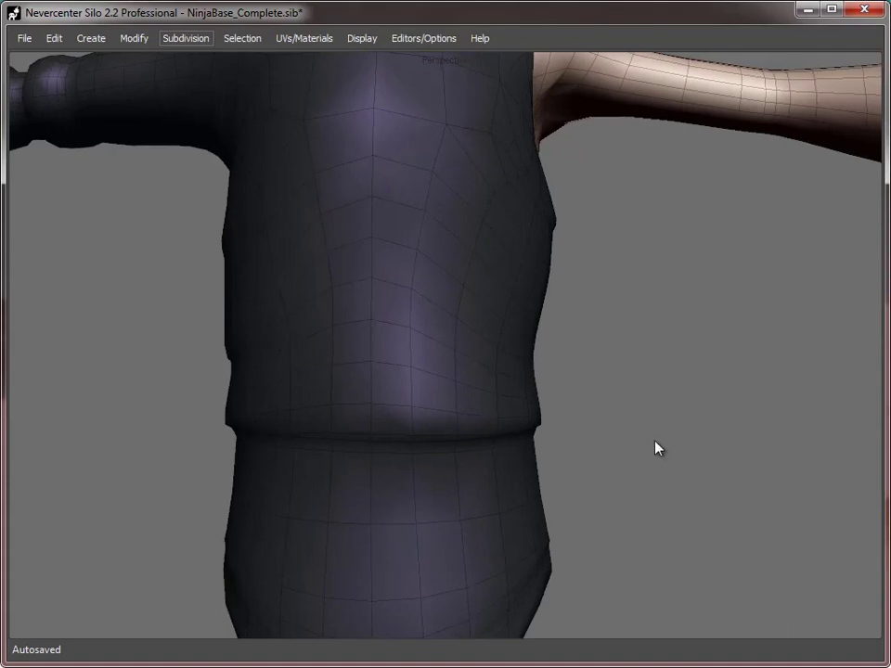
right_click_drag(656, 450, 500, 408)
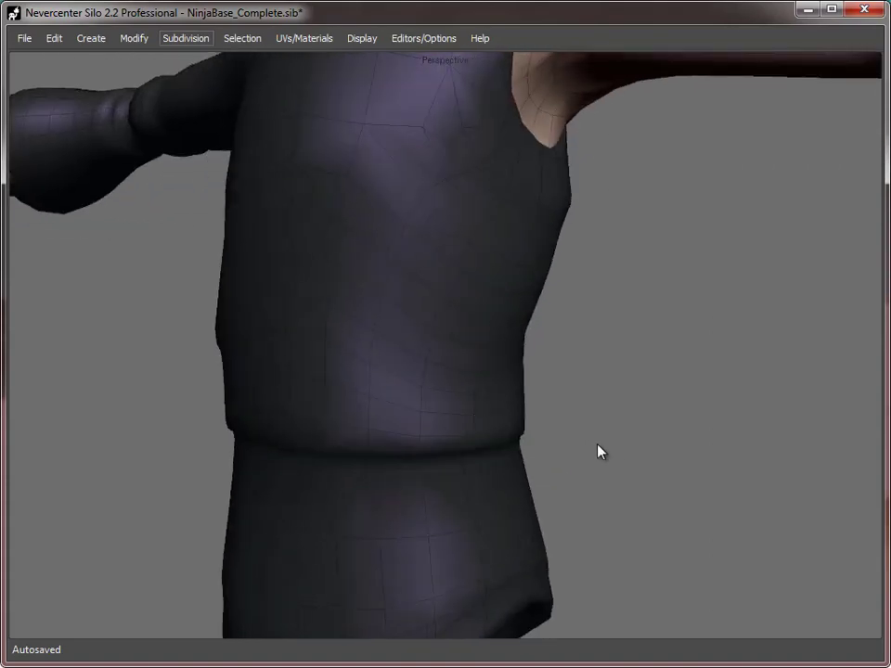
right_click_drag(597, 452, 343, 205)
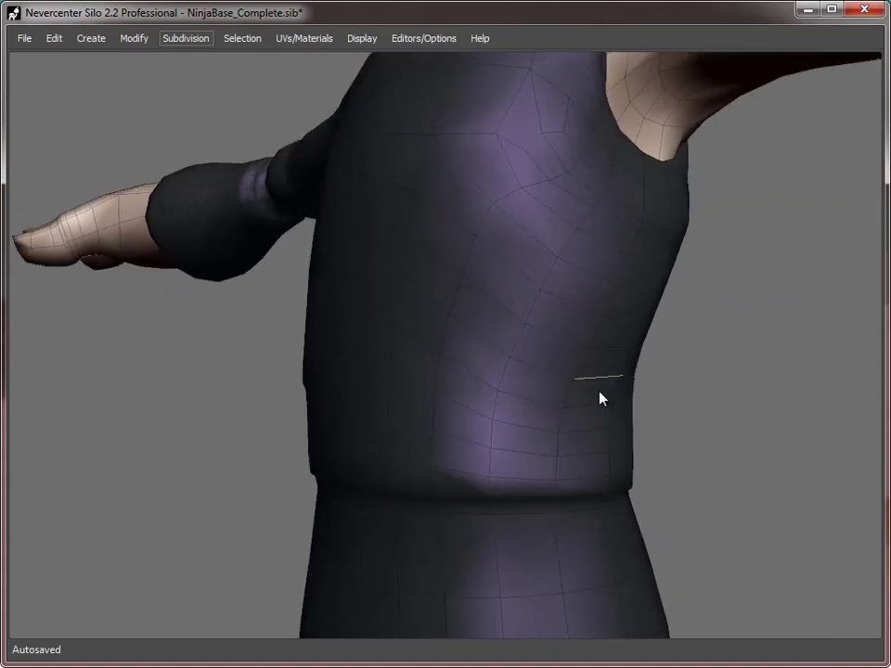
right_click_drag(600, 399, 671, 458)
right_click_drag(519, 350, 471, 321)
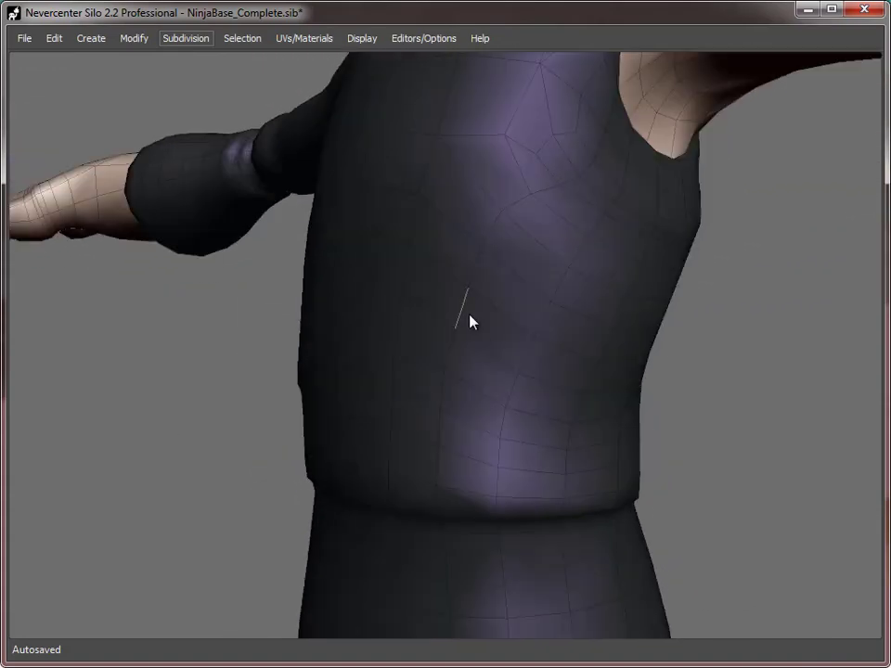
- Collapse three separate horizontal bands of faces around the torso above the waist fold by merging their edge rings
left_click(368, 207)
left_click(363, 292, "shift")
left_click(360, 431)
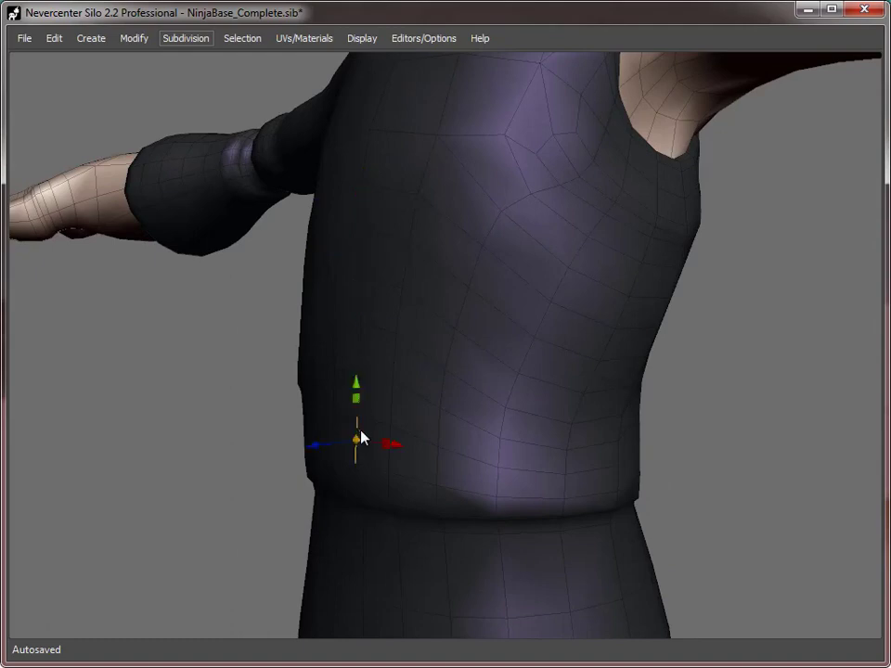
left_click_drag(362, 438, 364, 264)
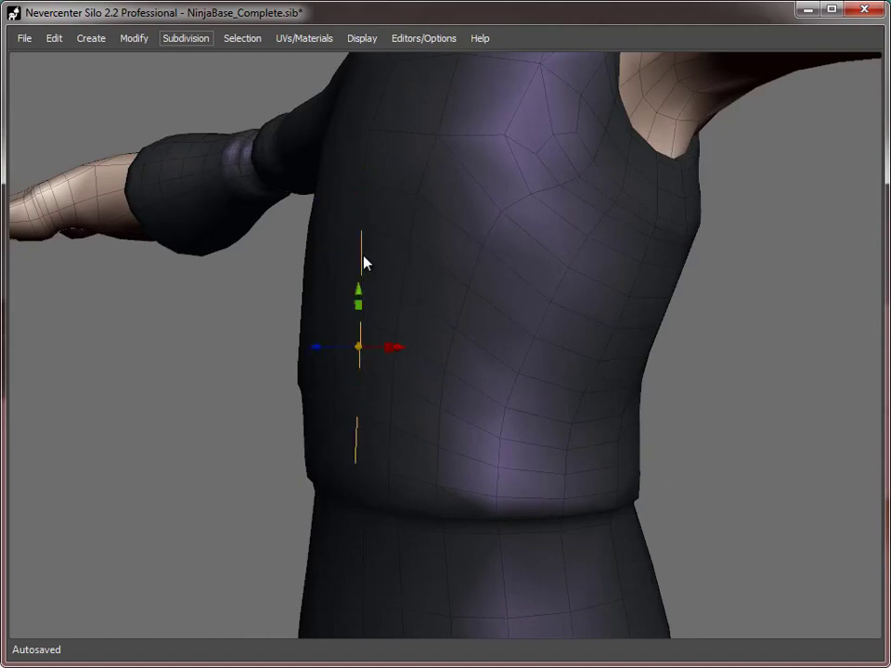
key("alt+r")
left_click(134, 38)
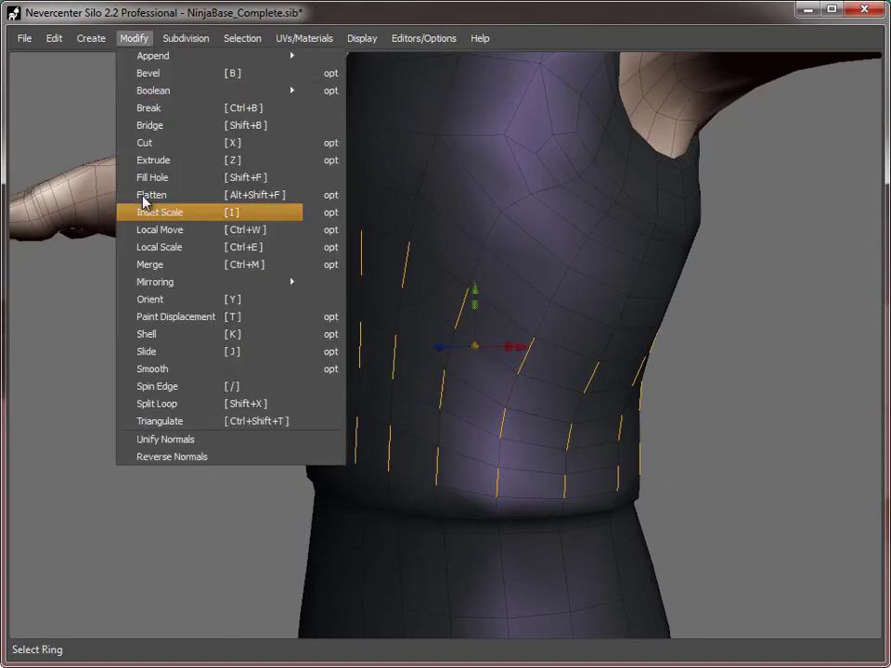
left_click(164, 266)
- Delete the horizontal edge loop around the lower shirt section a little above its hem
middle_click_drag(469, 459, 516, 453)
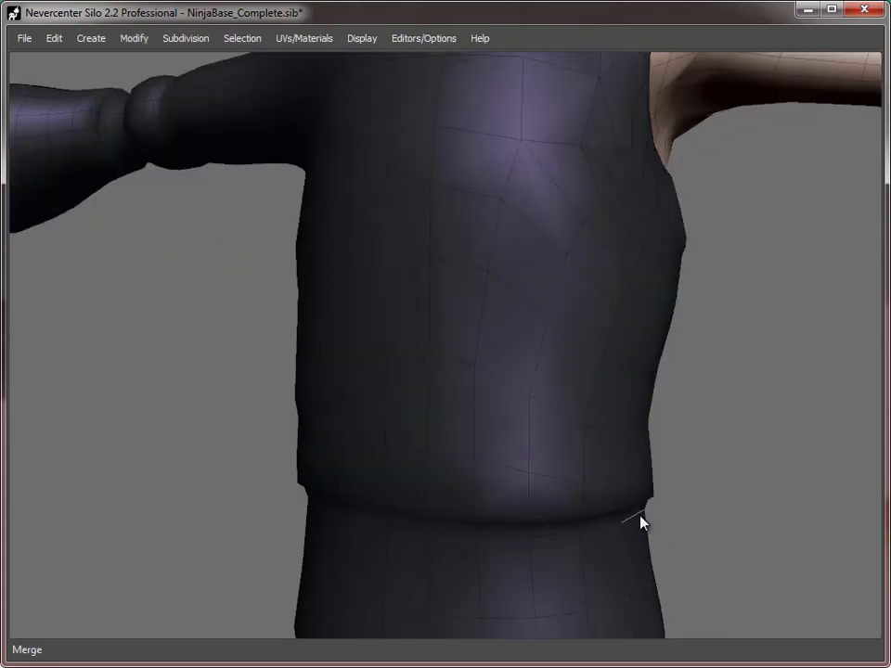
middle_click_drag(672, 364, 446, 288)
scroll(445, 282, "up", 3)
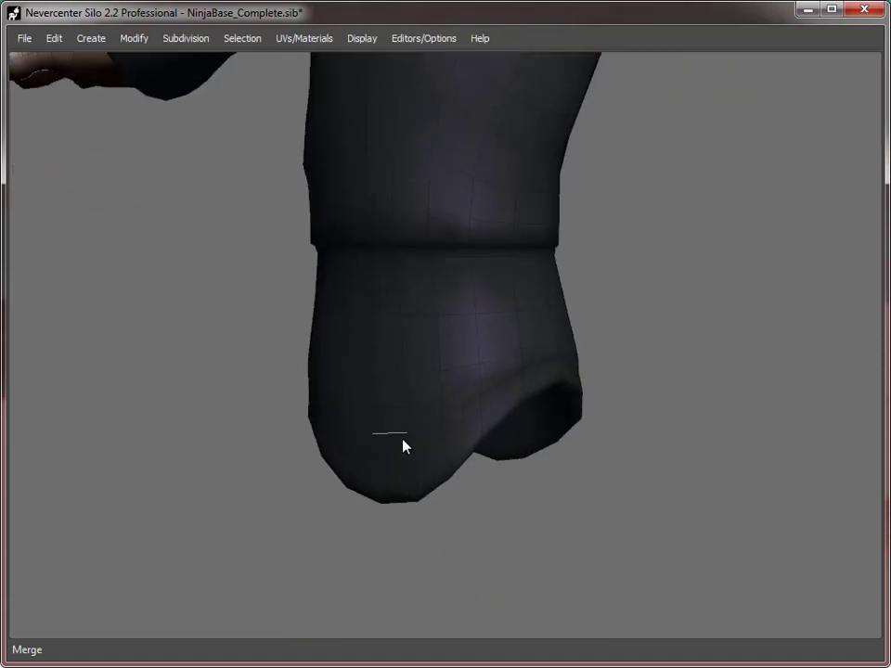
middle_click_drag(402, 440, 465, 386)
scroll(465, 387, "up", 3)
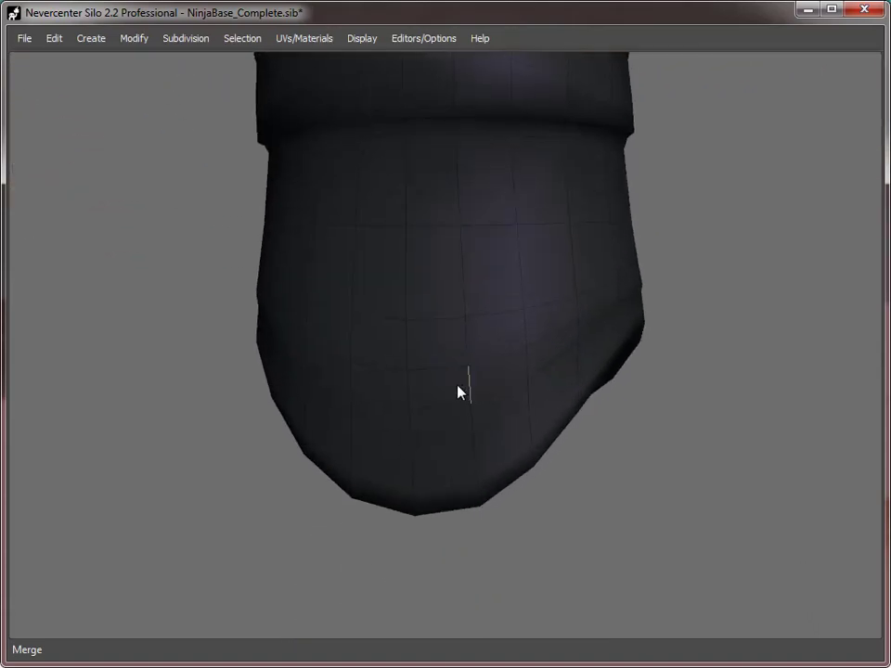
double_click(457, 401)
key("Delete")
- Try removing the three neighbouring edge loops around the bare forearm between the elbow and the wrist
scroll(550, 325, "down", 5)
middle_click_drag(720, 370, 447, 464)
scroll(446, 463, "up", 2)
scroll(447, 469, "up", 5)
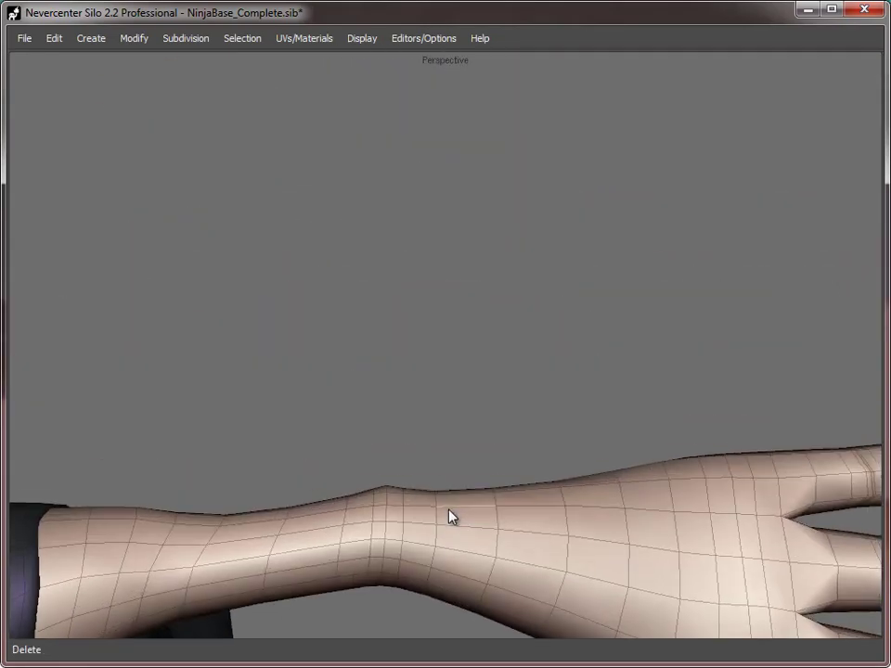
double_click(429, 397)
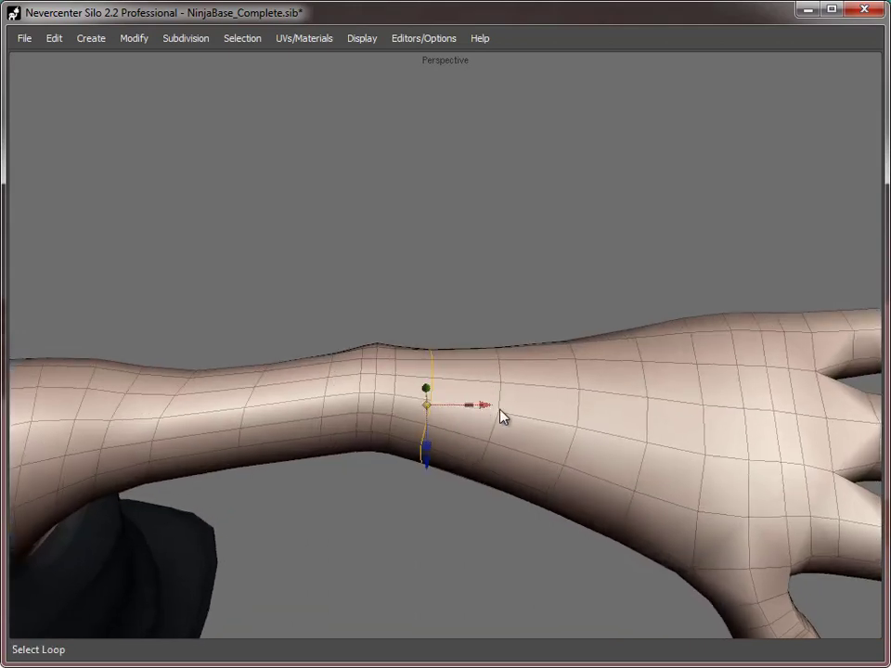
double_click(501, 411, "shift")
double_click(576, 414, "shift")
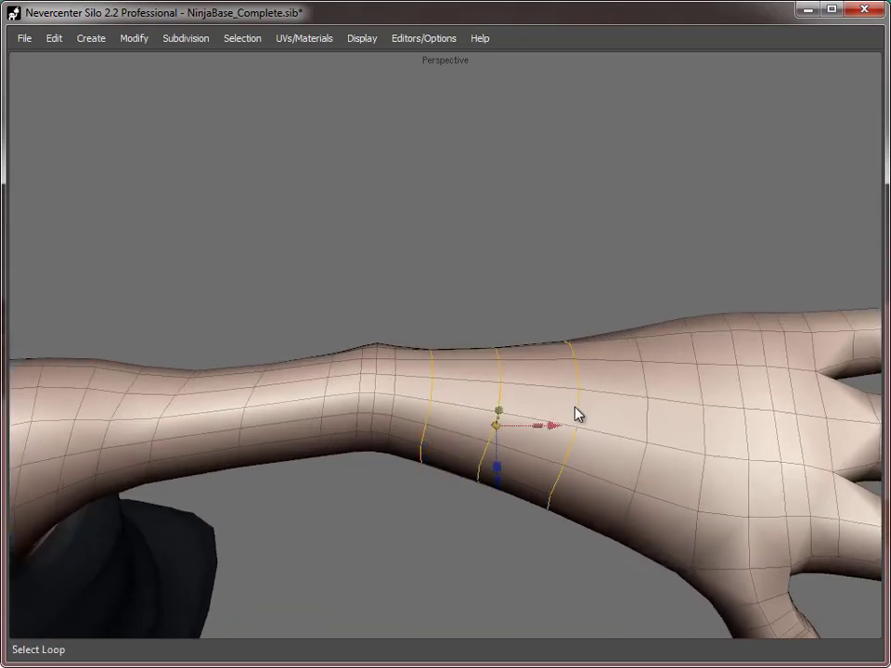
key("Delete")
middle_click_drag(555, 464, 541, 499)
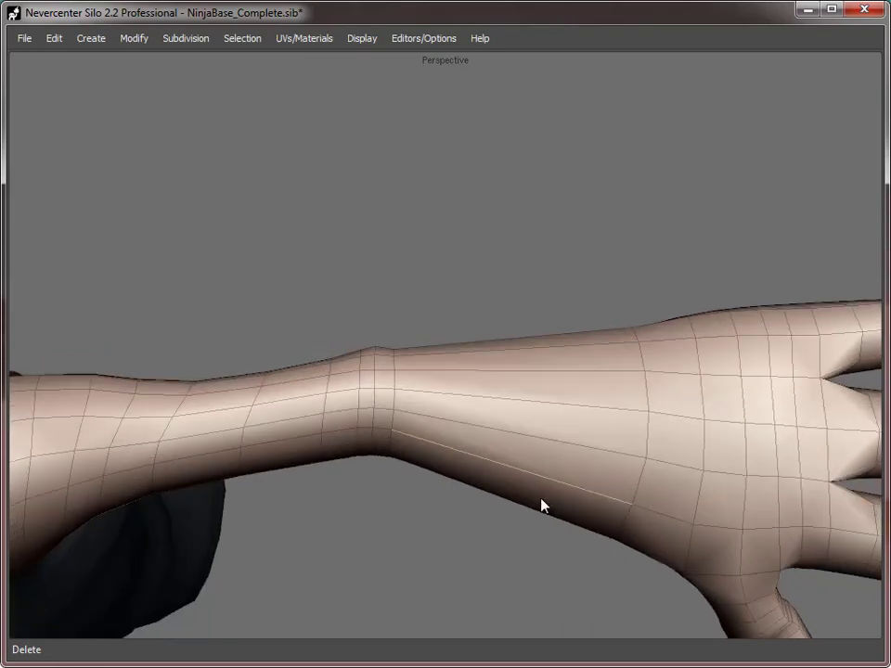
key("ctrl+z")
middle_click_drag(580, 324, 580, 337)
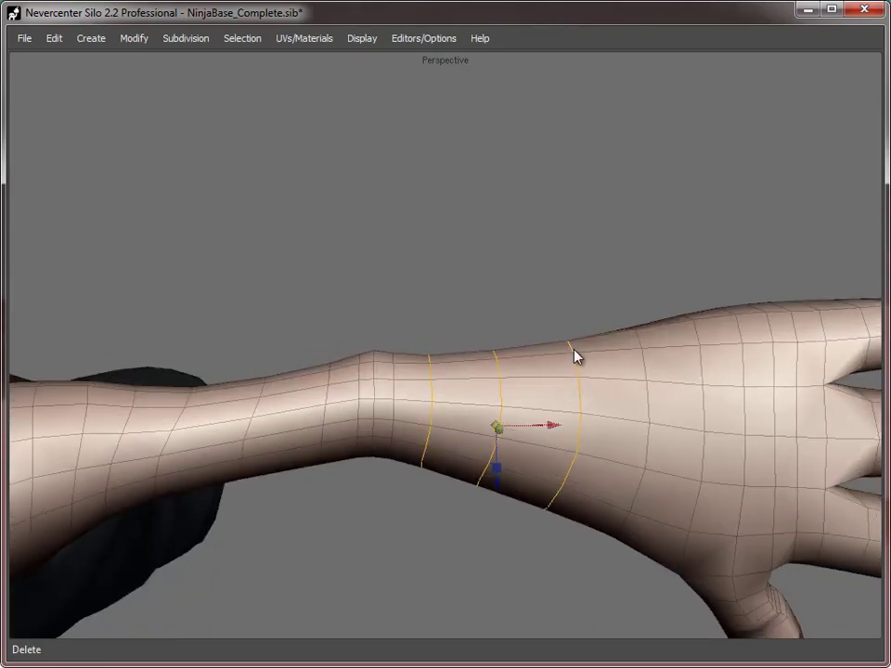
- Delete the two outer edge loops of the three on the forearm between the elbow and the wrist
double_click(576, 352)
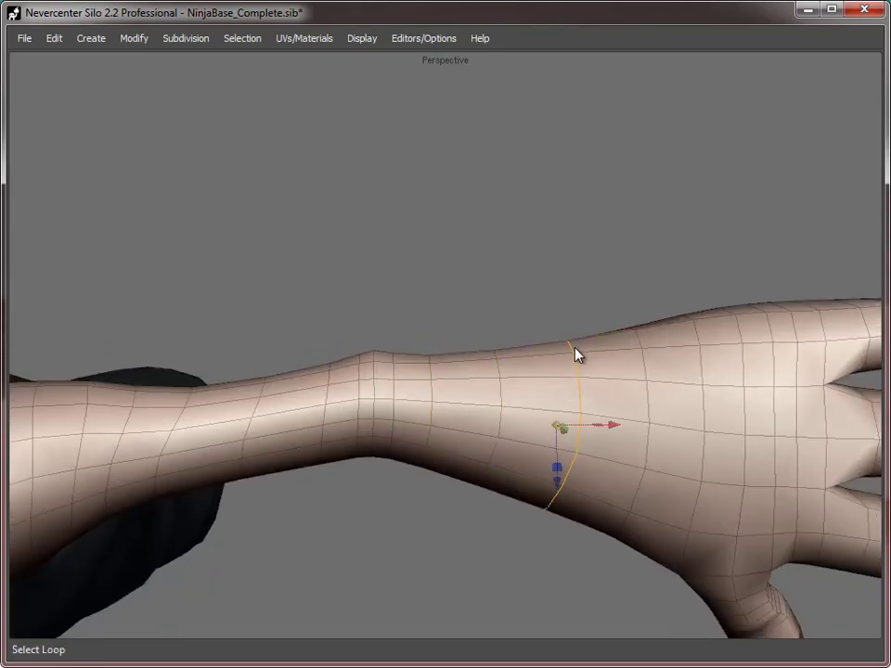
double_click(430, 378, "shift")
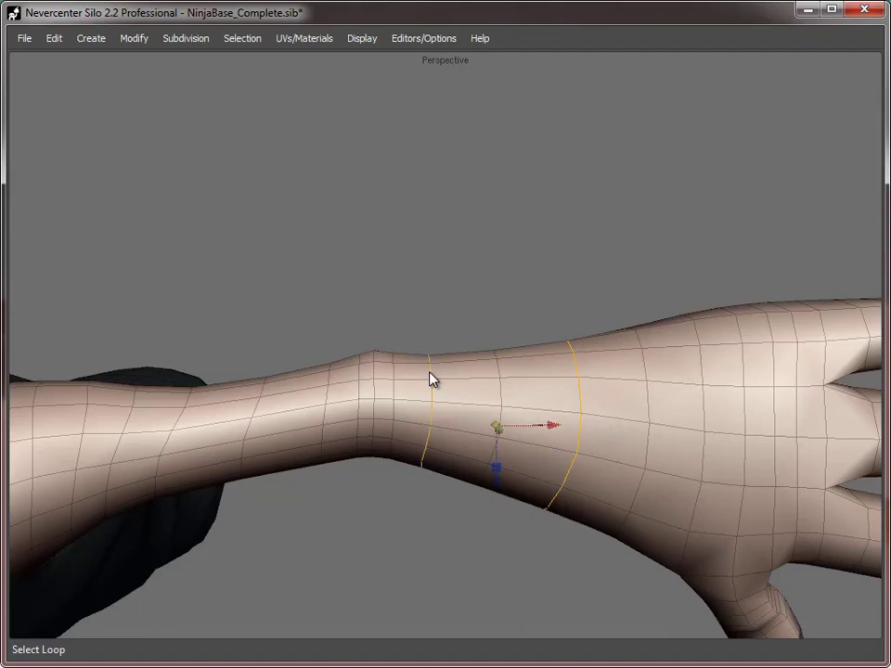
key("Delete")
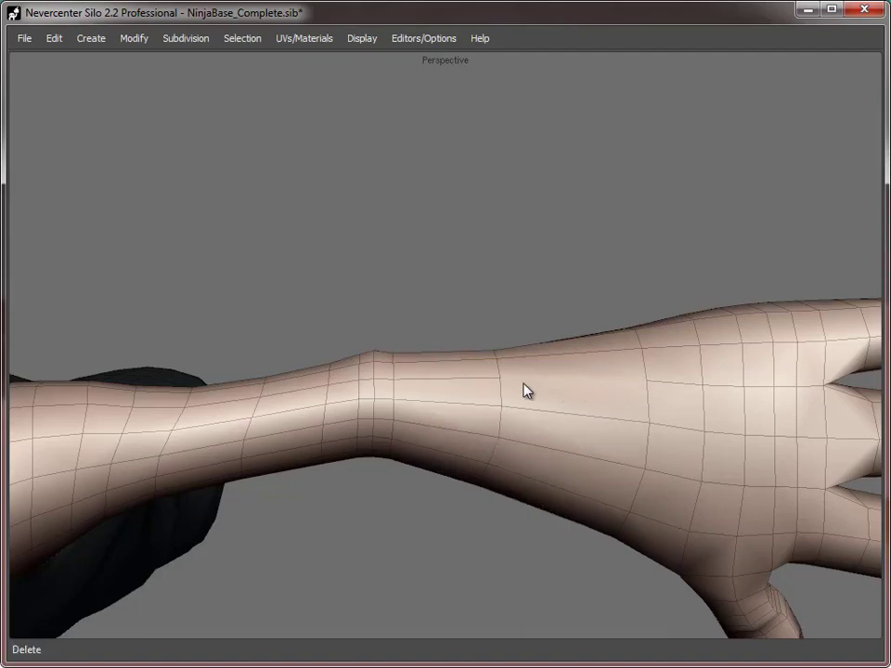
- Select alternate edges of the ring around the upper arm, midway between the shoulder and the elbow, and merge them
left_click_drag(533, 534, 507, 449, "alt")
right_click_drag(506, 450, 316, 495, "alt")
middle_click_drag(316, 496, 470, 493, "alt")
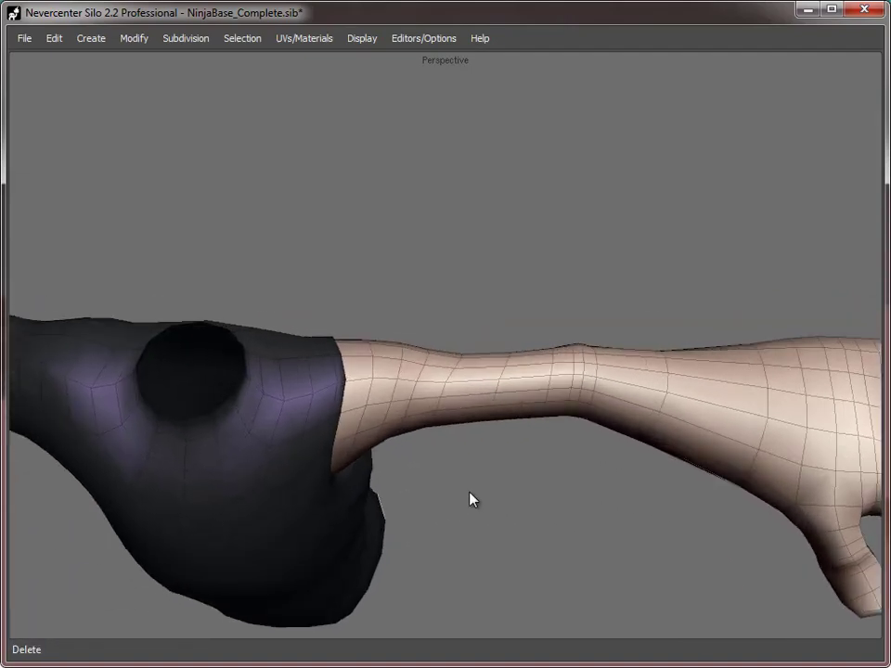
left_click_drag(470, 500, 463, 378, "alt")
left_click(390, 333)
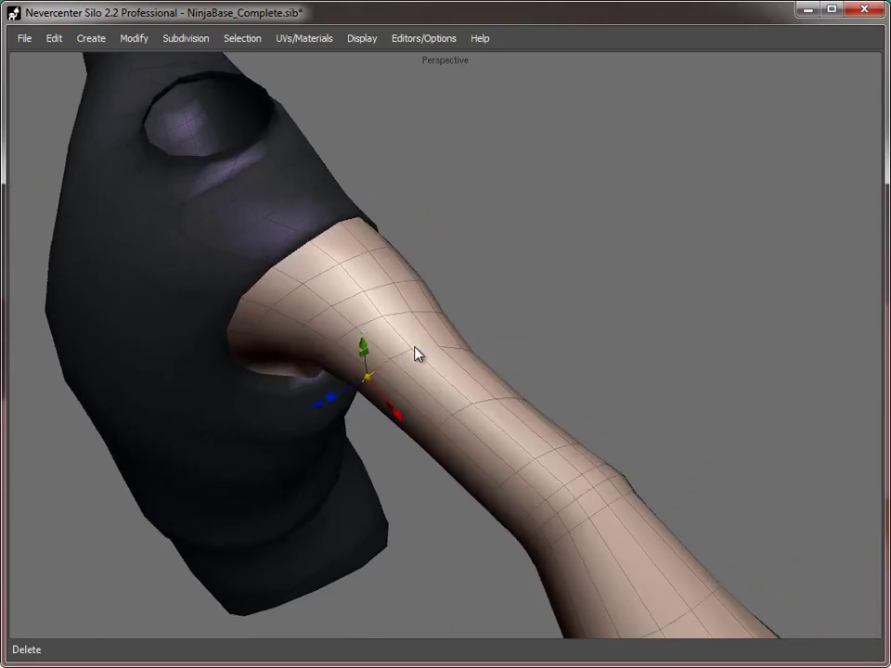
left_click_drag(417, 353, 495, 394, "alt")
left_click(417, 399)
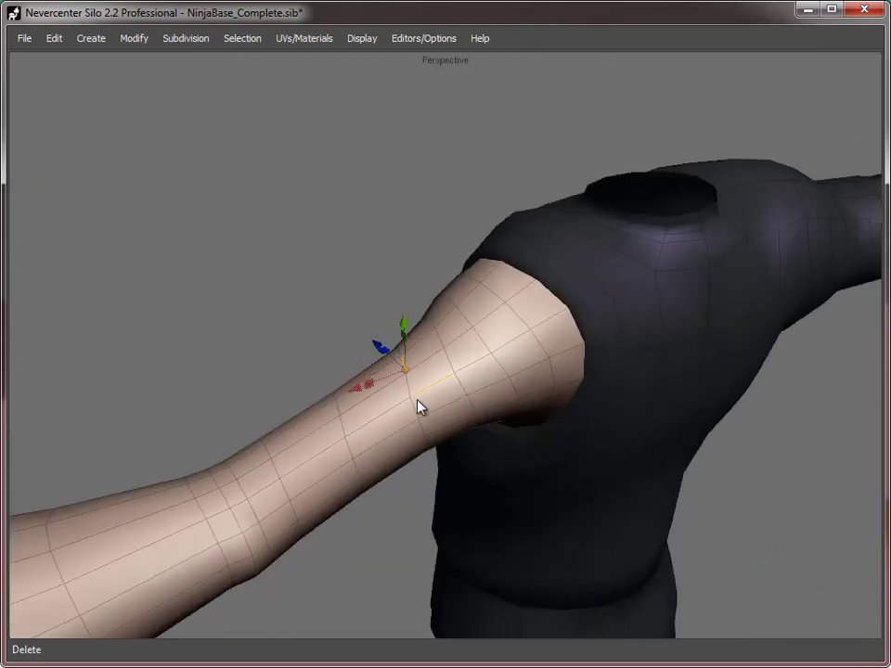
left_click(418, 394)
left_click(411, 410)
left_click_drag(420, 540, 416, 450, "alt")
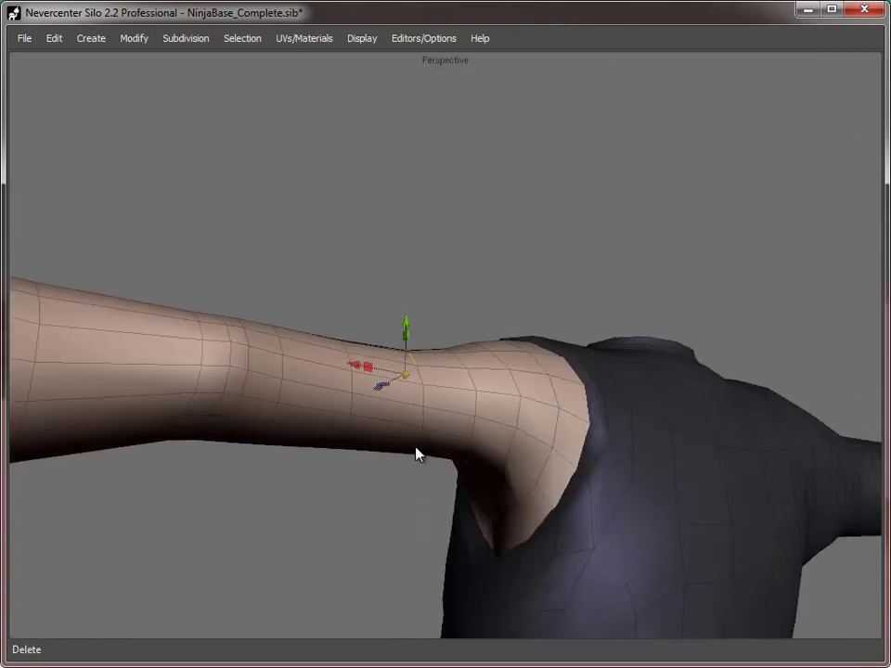
left_click(425, 401)
left_click(427, 436)
middle_click_drag(378, 496, 405, 455)
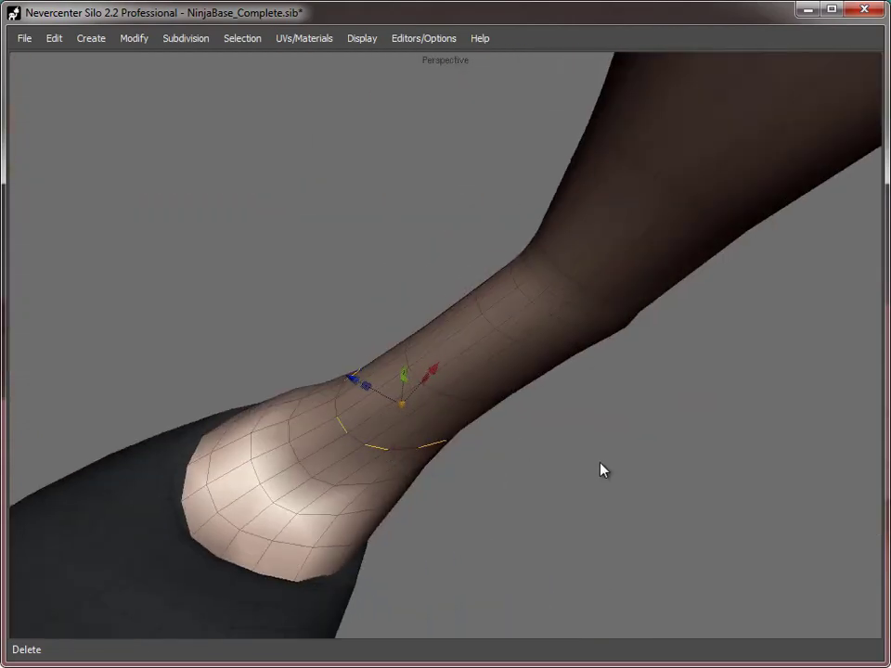
middle_click_drag(600, 470, 654, 553)
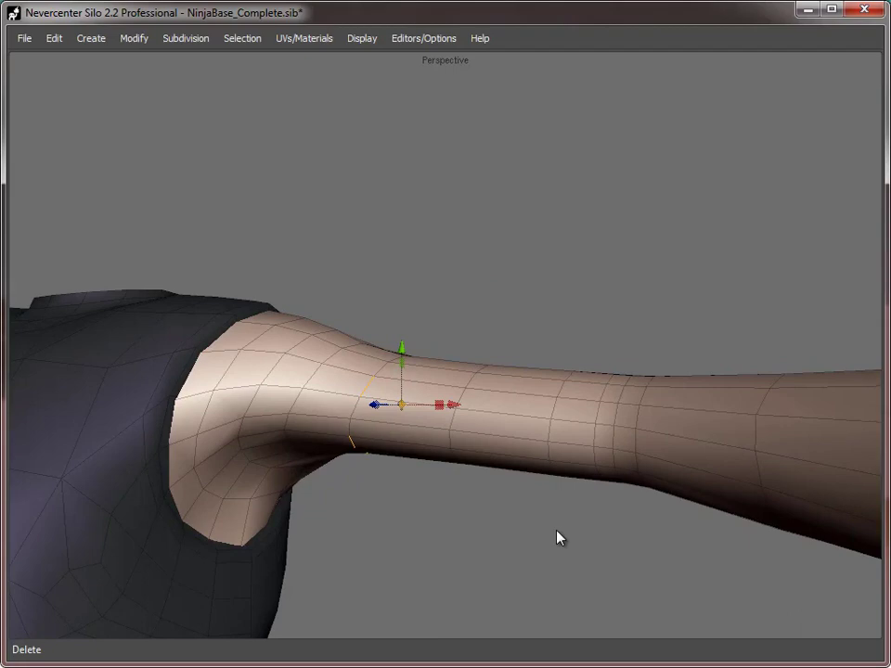
left_click(130, 38)
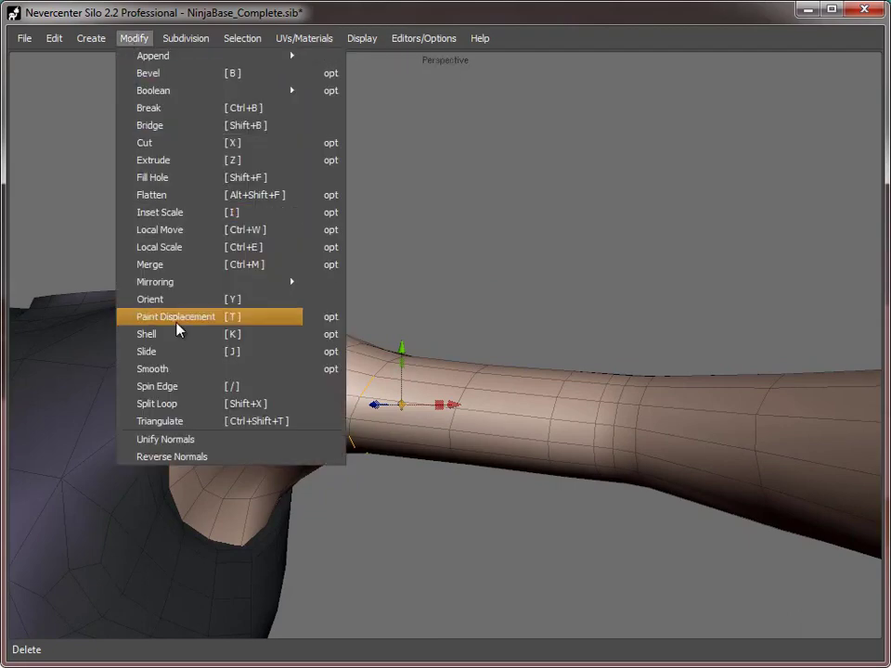
left_click(179, 266)
- Merge the three neighbouring short edges on the side of the upper arm, from that ring towards the sleeve opening
mouse_move(323, 358)
middle_mouse_down()
mouse_move(376, 490)
mouse_move(331, 359)
middle_mouse_up()
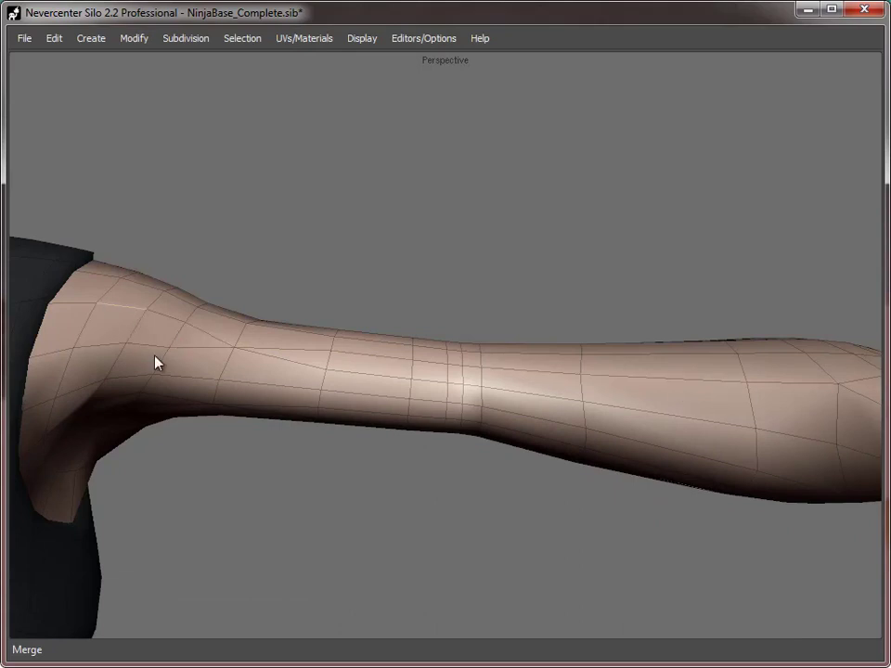
middle_click_drag(155, 362, 394, 394)
left_click(395, 340)
left_click(367, 318, "shift")
left_click(326, 318, "shift")
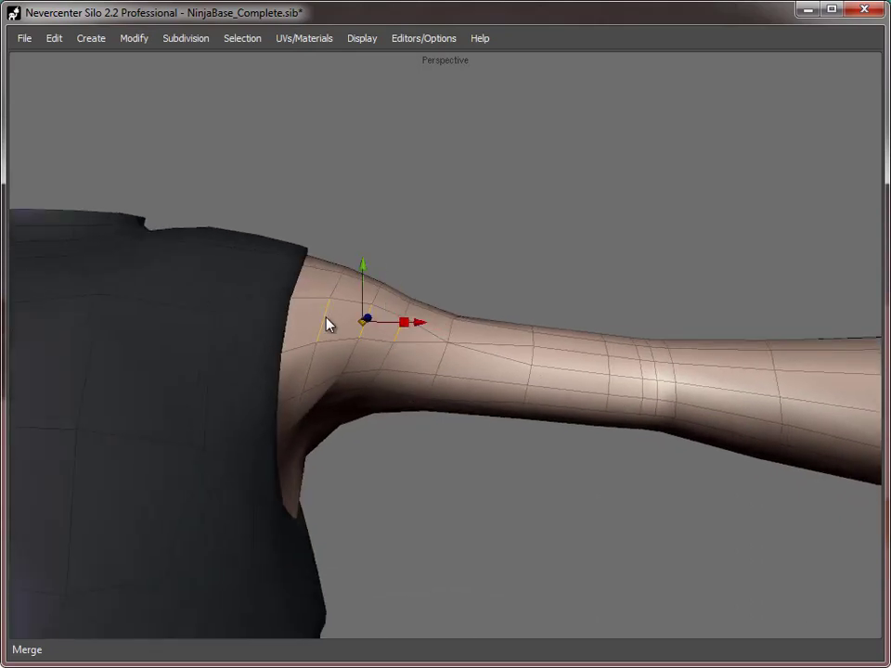
left_click(134, 39)
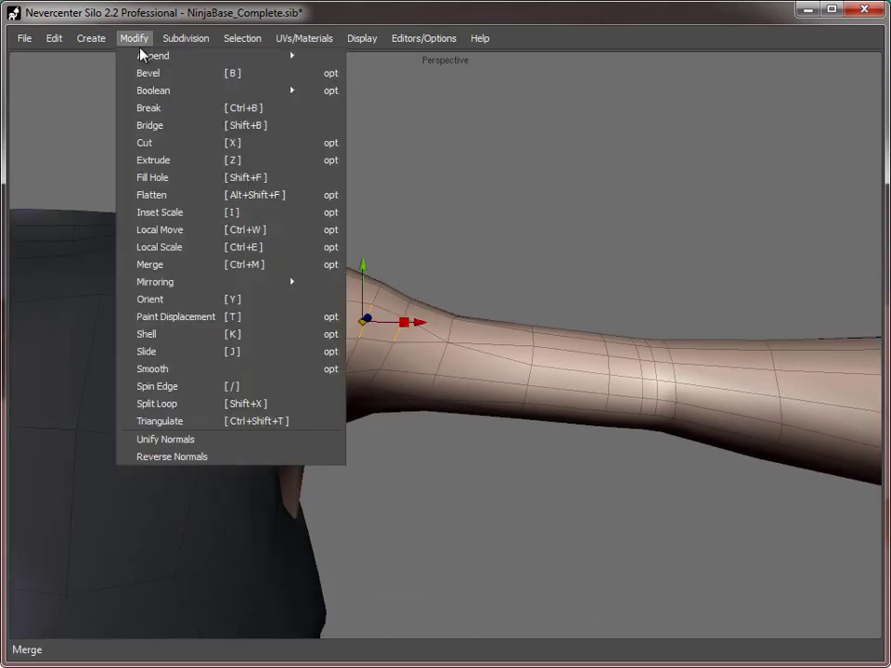
left_click(183, 271)
- Merge the row of short edges running along the side of the arm from above the elbow to the wrist
middle_click_drag(500, 473, 471, 226)
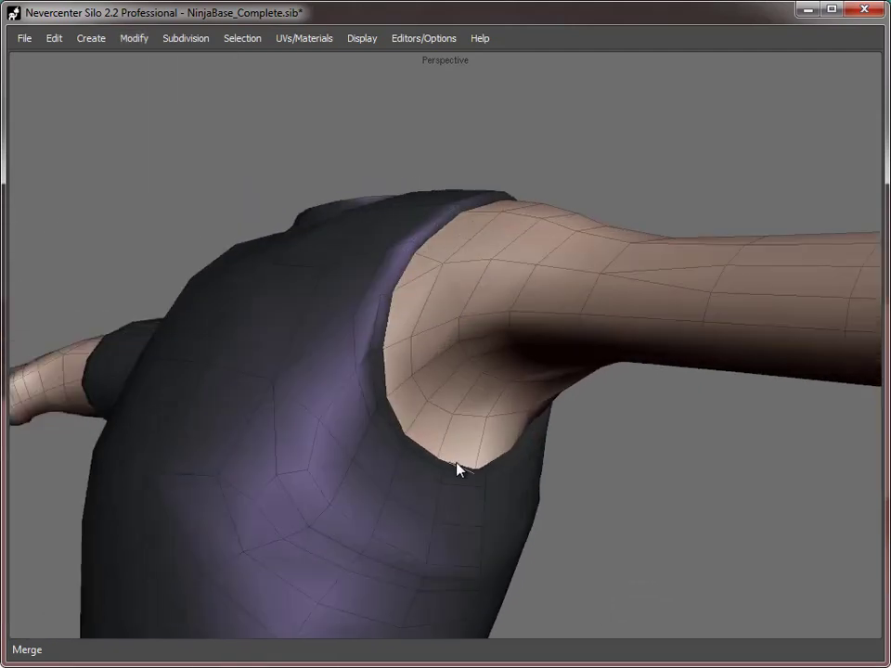
middle_click_drag(537, 445, 524, 436)
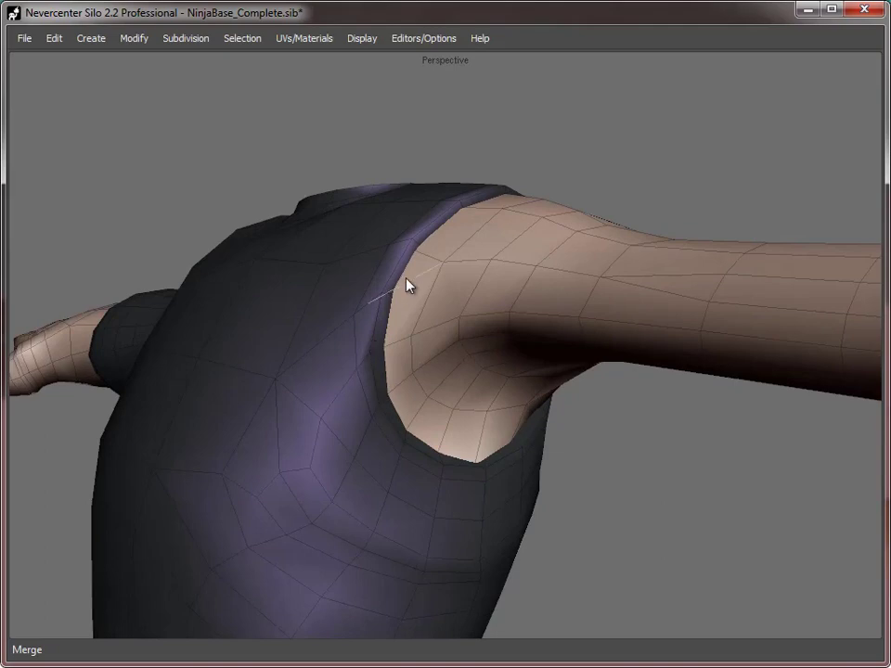
middle_click_drag(343, 322, 410, 271)
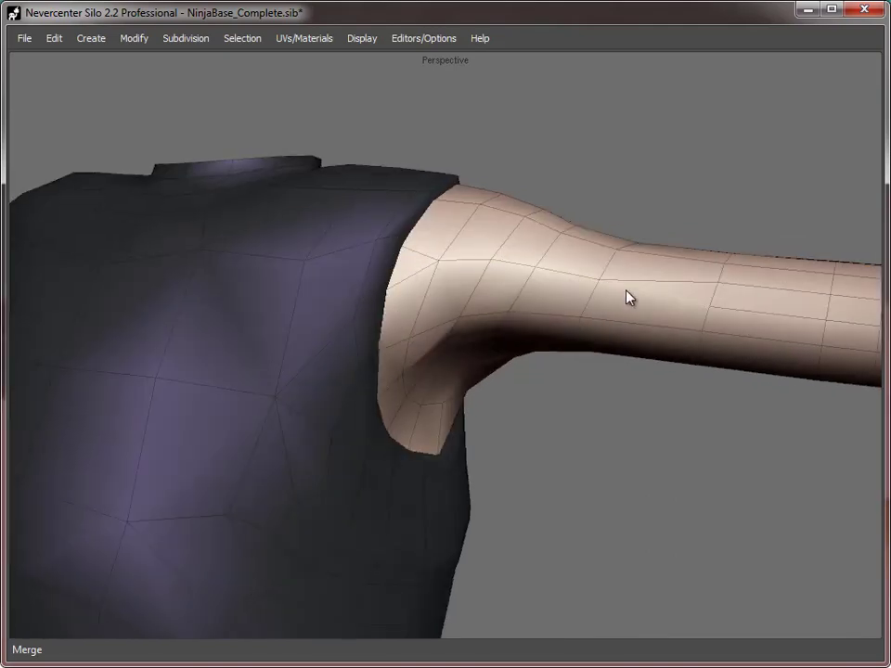
middle_click_drag(664, 423, 372, 429)
left_click(272, 272)
left_click_drag(350, 268, 411, 269)
left_click(411, 263, "shift")
left_click(500, 274, "shift")
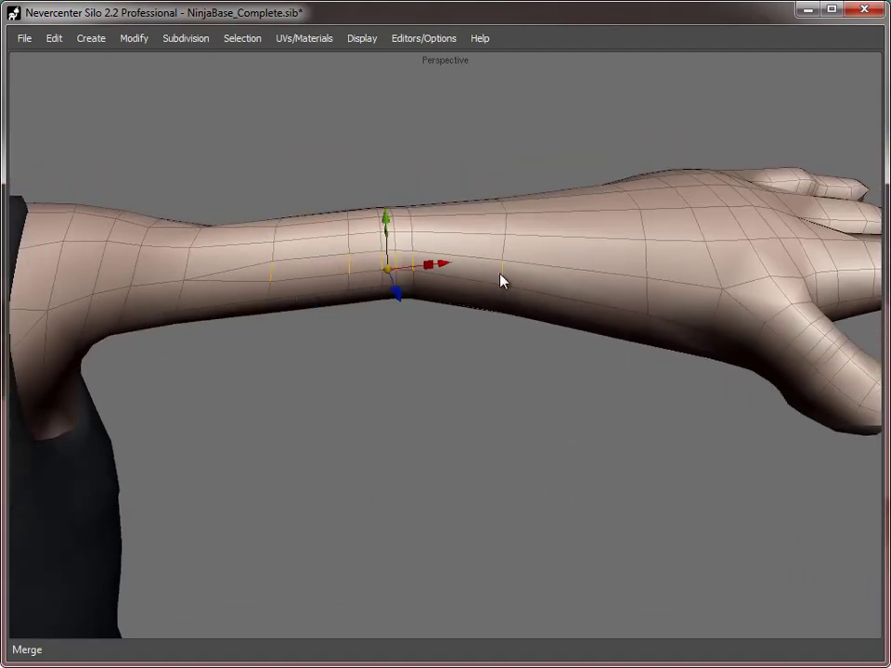
left_click(642, 292, "shift")
left_click(135, 38)
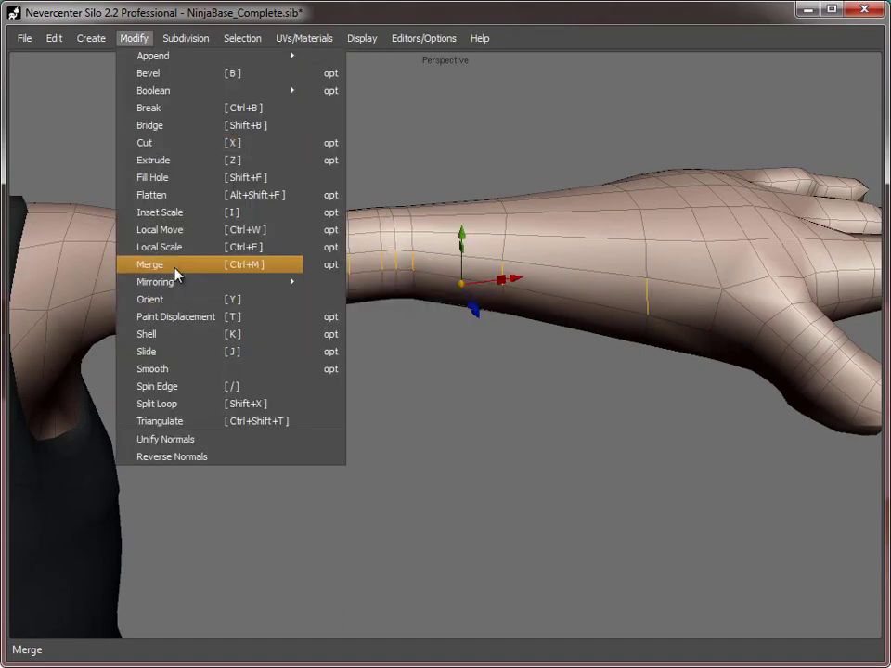
left_click(131, 200)
- Merge two rows of three short edges across the top of the upper arm, next to the sleeve opening
right_click_drag(669, 477, 541, 452, "alt")
left_click_drag(541, 452, 432, 407, "alt")
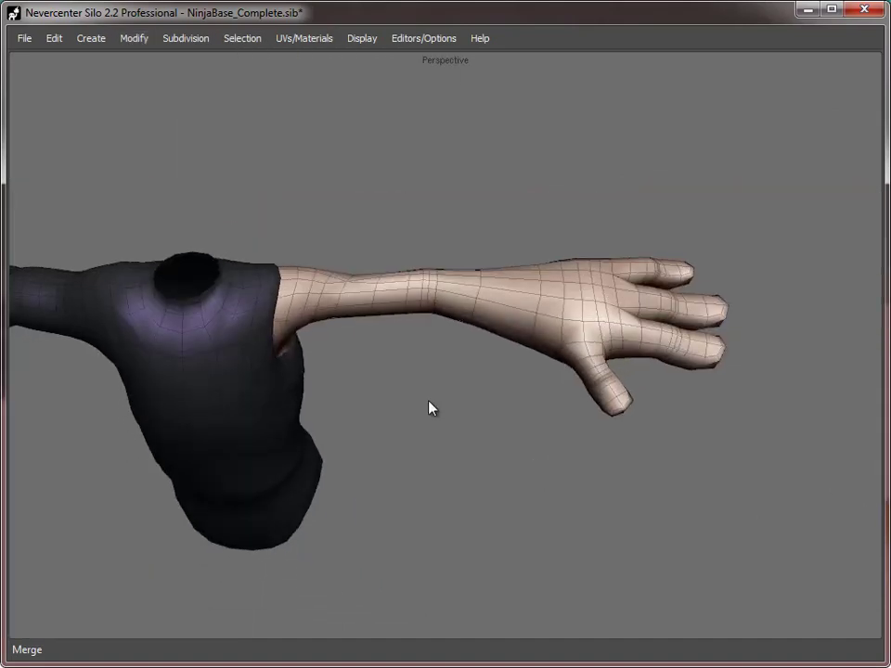
right_click_drag(432, 407, 523, 449, "alt")
left_click_drag(523, 448, 419, 316, "alt")
left_click_drag(626, 334, 358, 347, "alt")
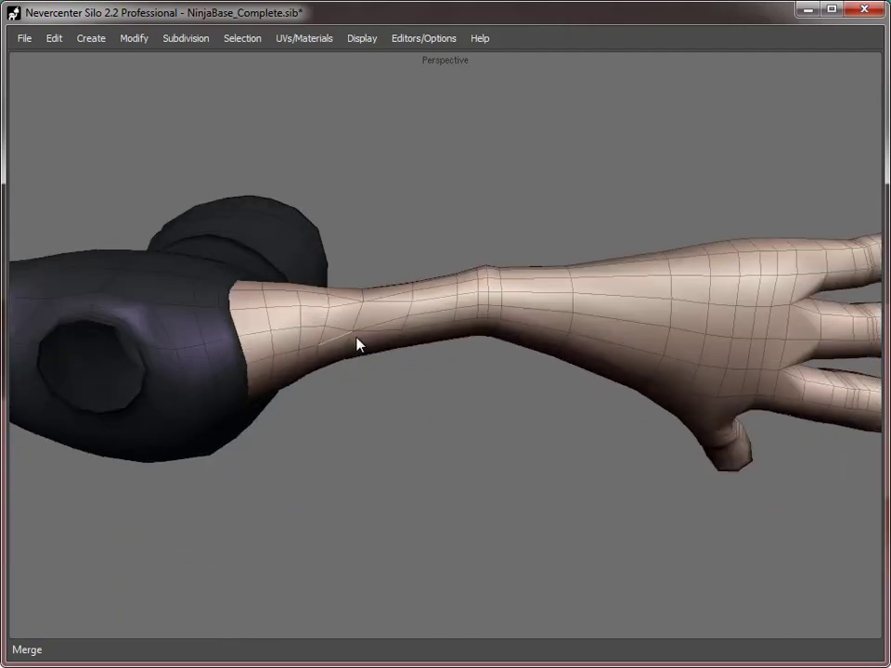
right_click_drag(358, 346, 388, 335, "alt")
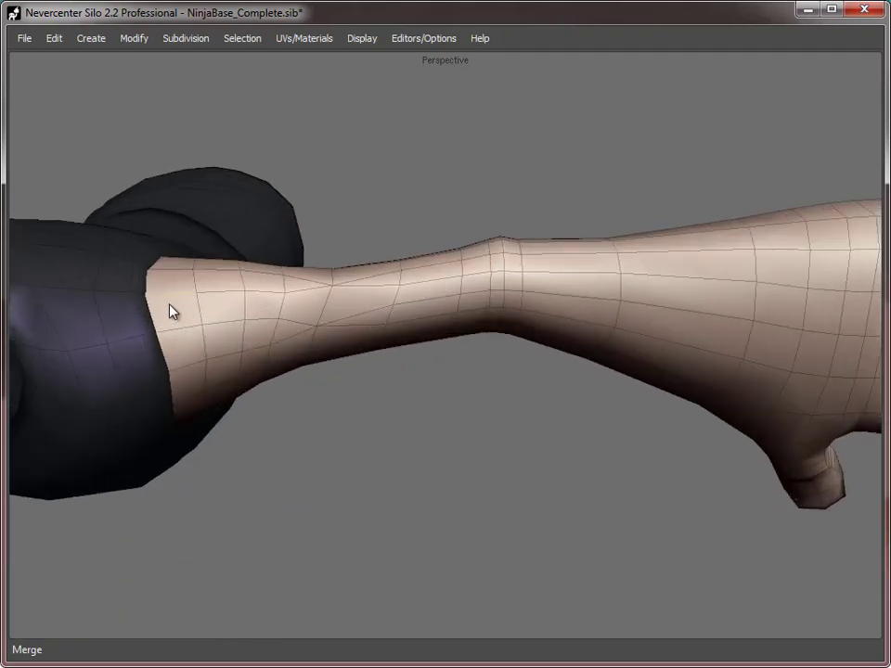
left_click(196, 283)
left_click(205, 343, "shift")
left_click(241, 338, "shift")
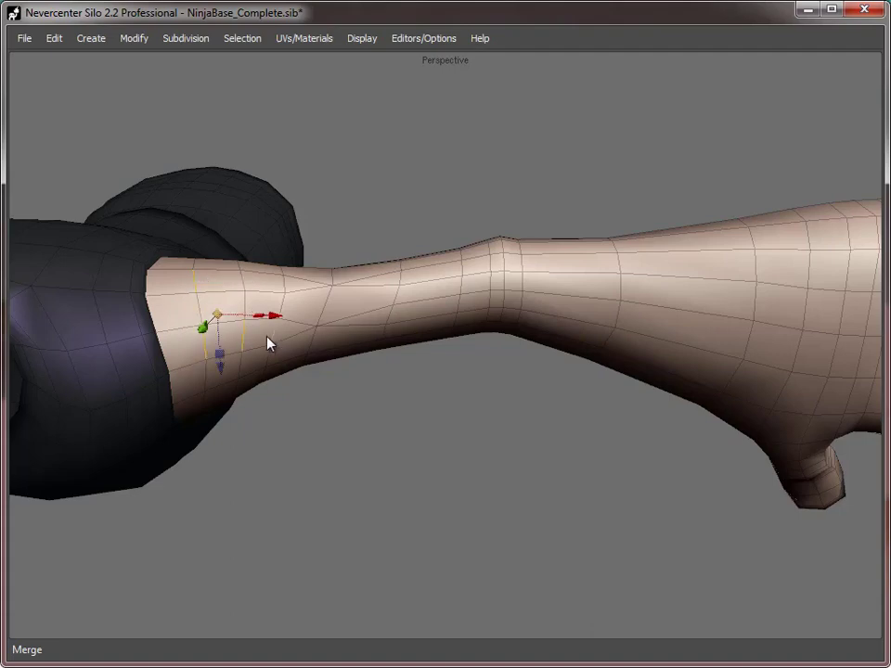
left_click(272, 335, "shift")
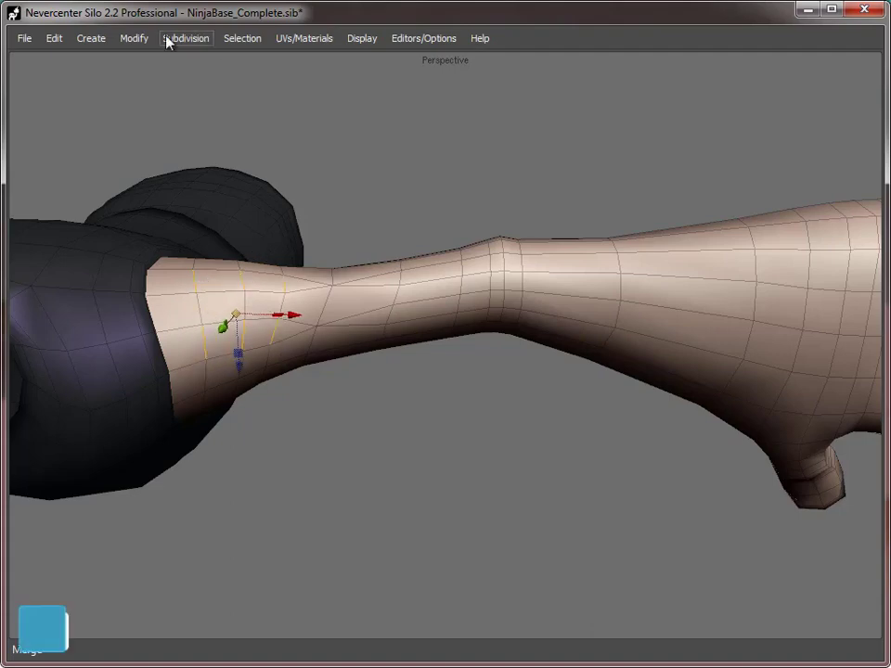
left_click(134, 38)
left_click(176, 266)
- Examine the armpit and the seam between the bare arm and the shirt from several angles and distances
middle_click_drag(177, 266, 445, 313)
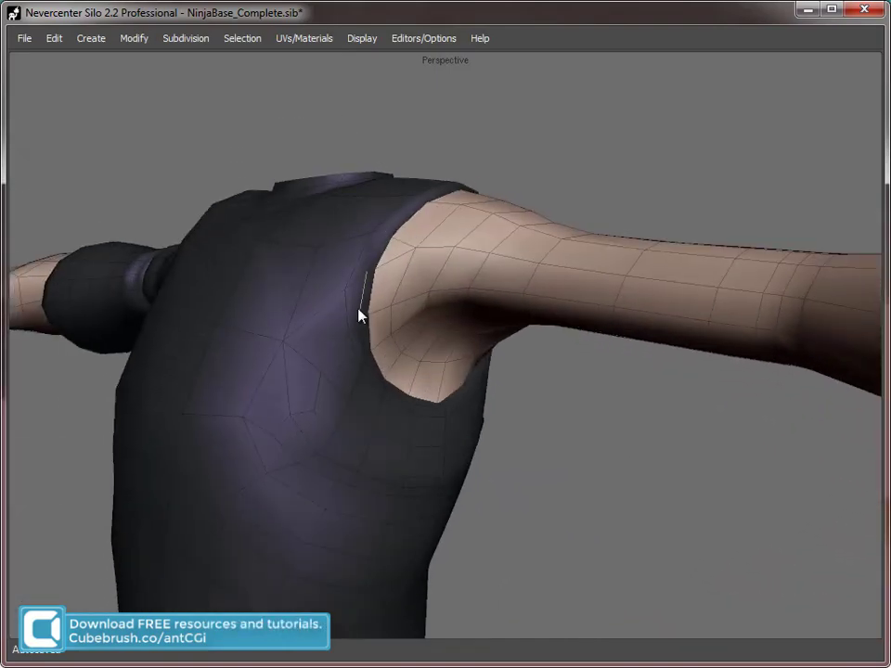
middle_click_drag(440, 420, 489, 404)
scroll(489, 404, "up", 3)
left_click(393, 347)
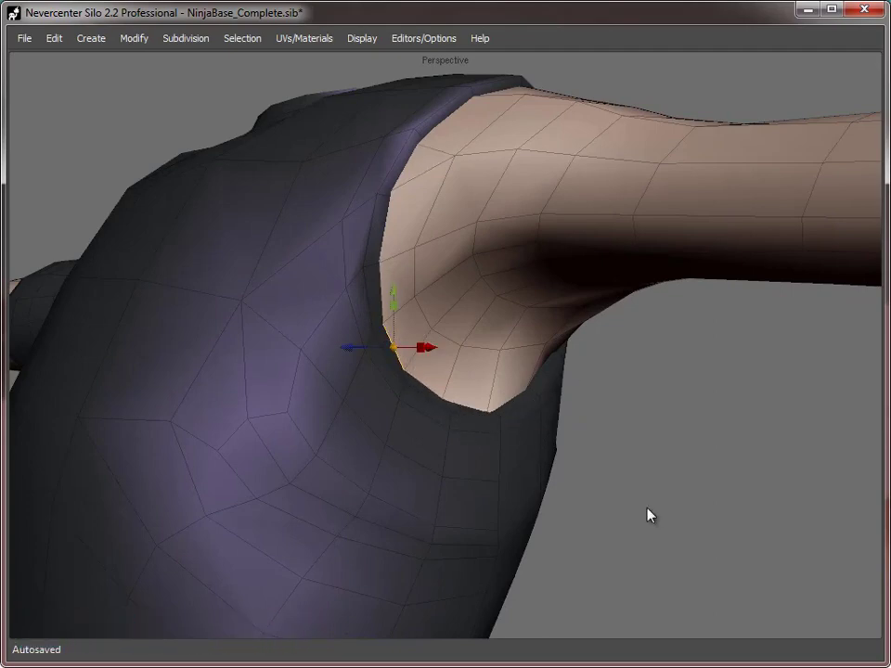
scroll(650, 515, "down", 4)
scroll(567, 461, "up", 2)
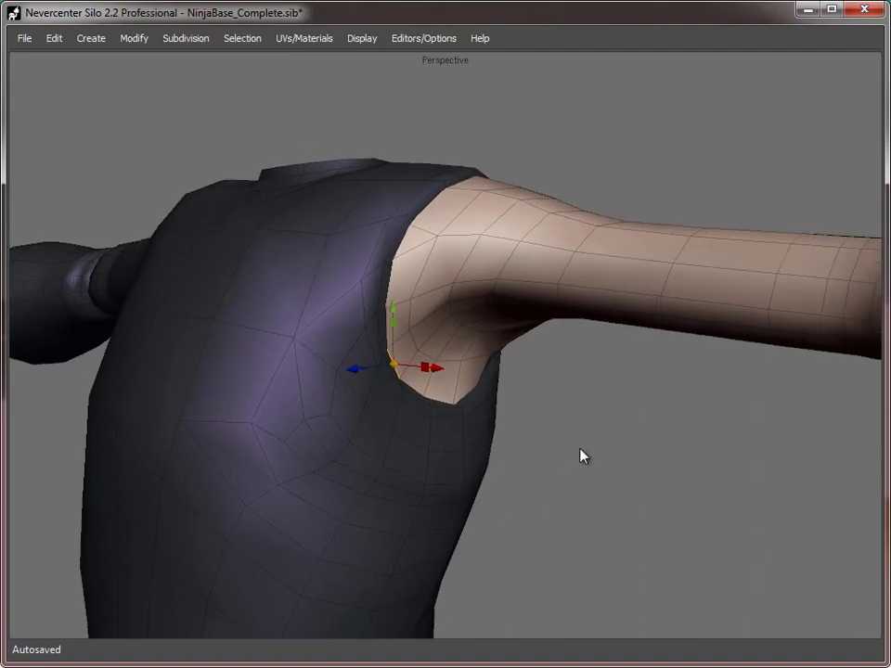
middle_click_drag(581, 456, 545, 460)
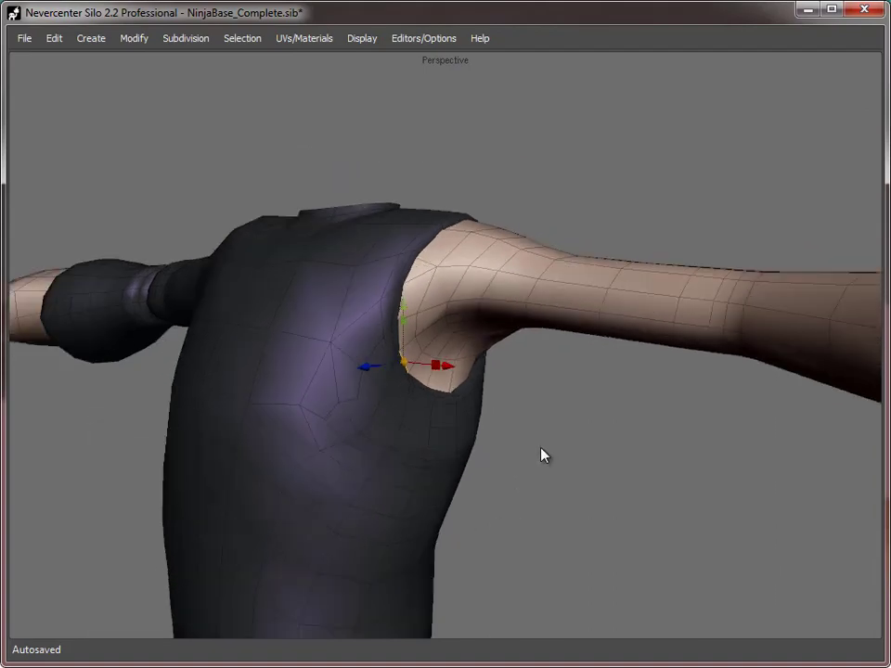
middle_click_drag(507, 353, 423, 240)
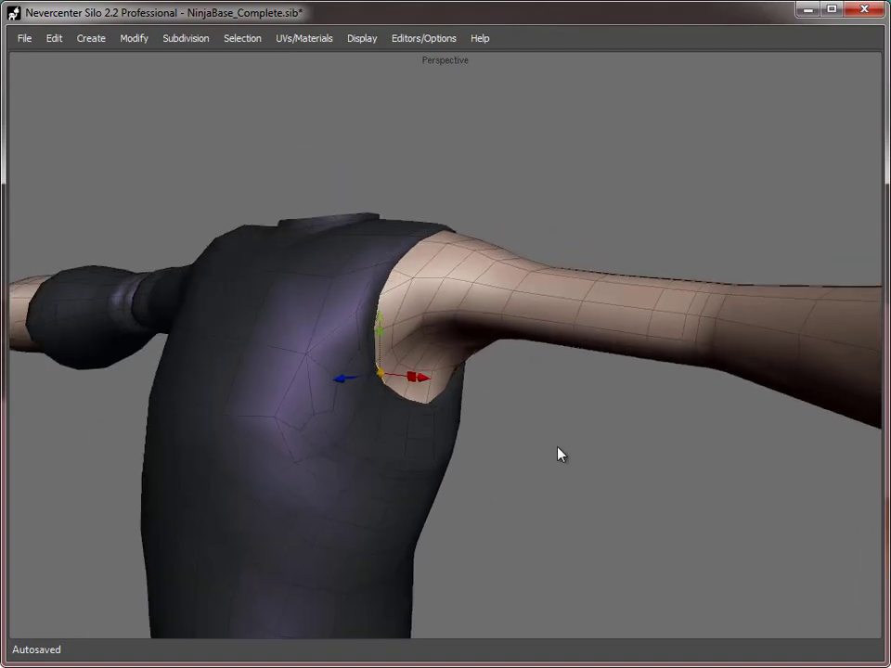
- Delete the middle edge loop at the knuckle of each of the three fingers and the thumb
scroll(558, 454, "down", 4)
middle_click_drag(492, 399, 509, 457)
scroll(266, 379, "up", 4)
scroll(509, 457, "up", 2)
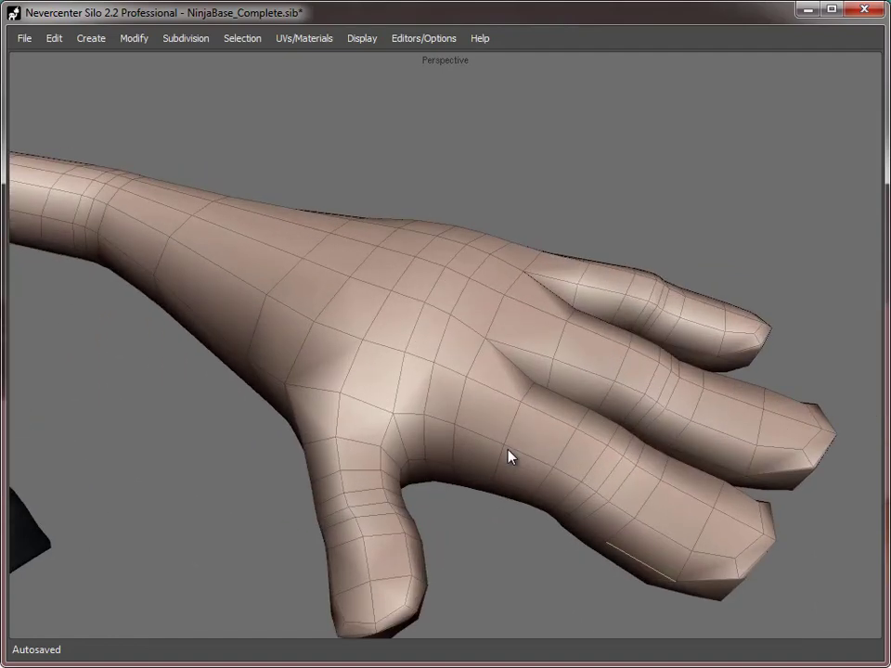
double_click(612, 477)
middle_click_drag(613, 477, 490, 375)
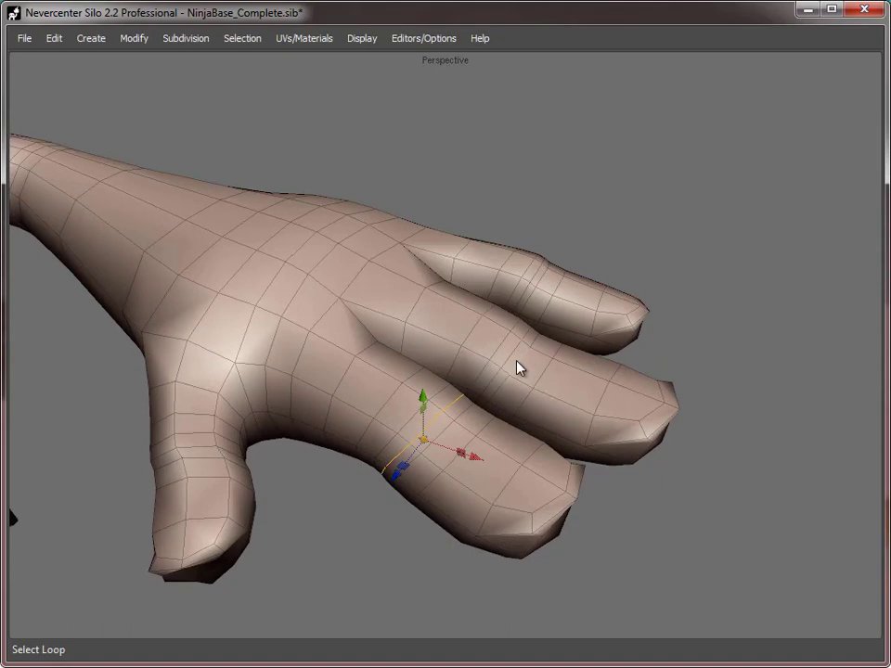
double_click(512, 361, "shift")
double_click(523, 297, "shift")
middle_click_drag(398, 500, 672, 384)
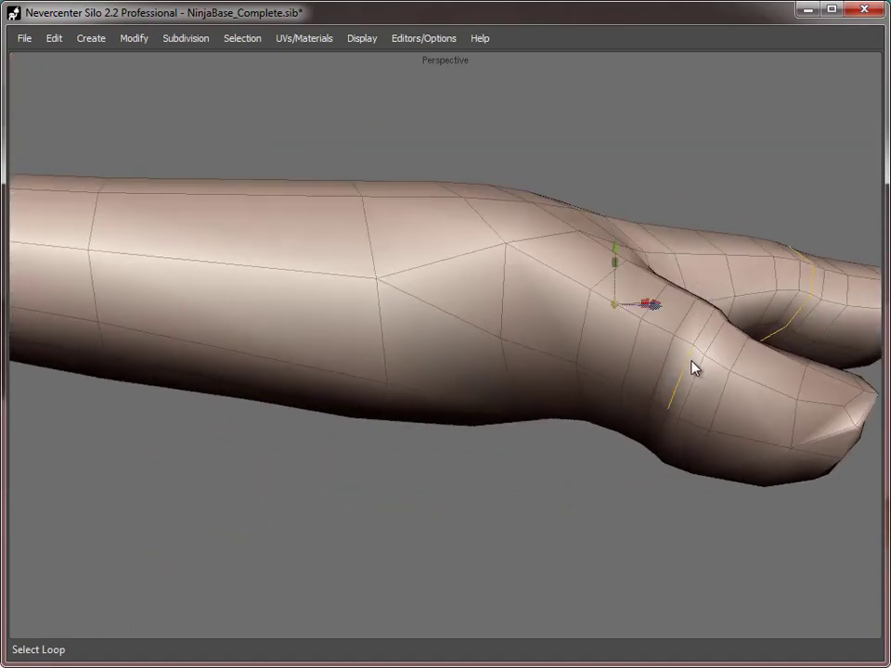
double_click(692, 368, "shift")
key("Delete")
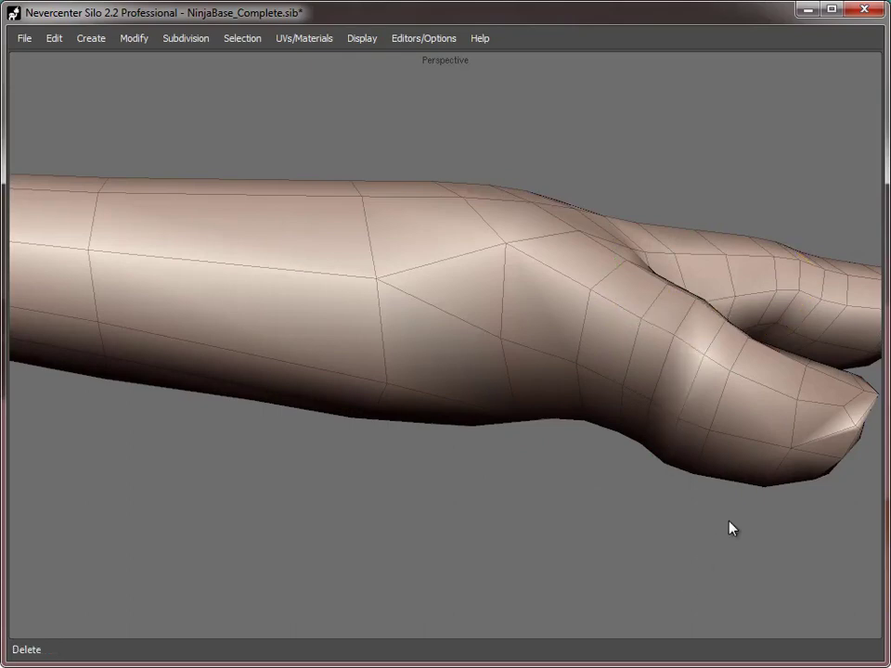
- Merge the short edges across the upper side of the index fingertip
middle_click_drag(730, 528, 512, 461)
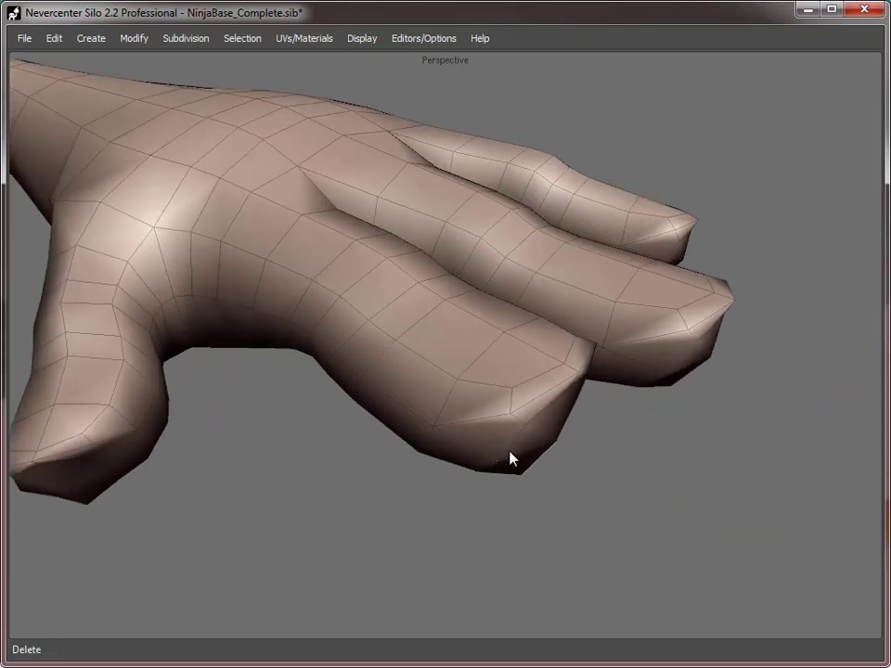
left_click(514, 398)
middle_click_drag(576, 370, 623, 423)
left_click(650, 412, "shift")
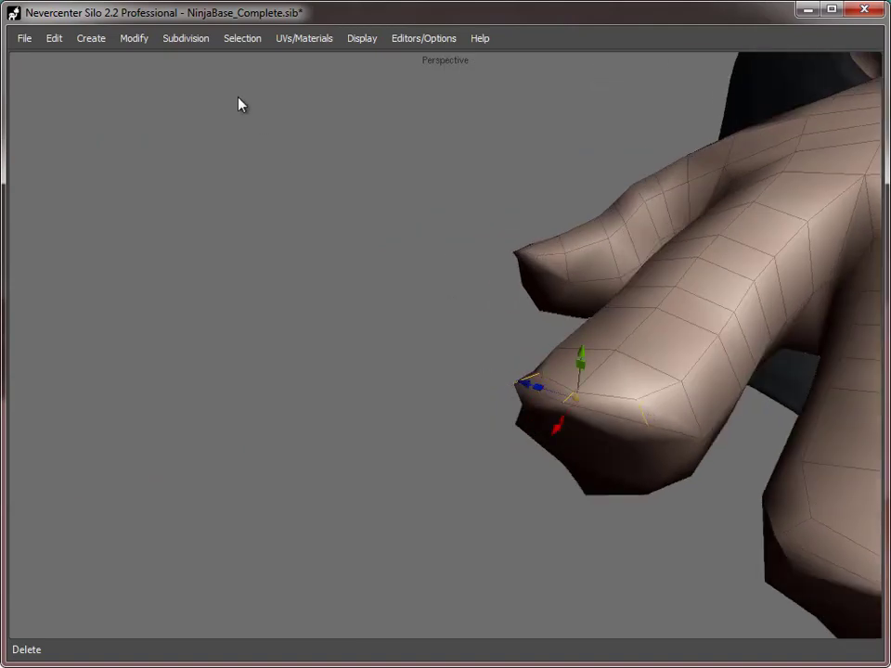
left_click(133, 38)
left_click(183, 265)
- Select the next row of three short edges across the index fingertip and merge them
middle_click_drag(418, 372, 545, 421)
left_click(531, 427)
left_click(585, 411, "shift")
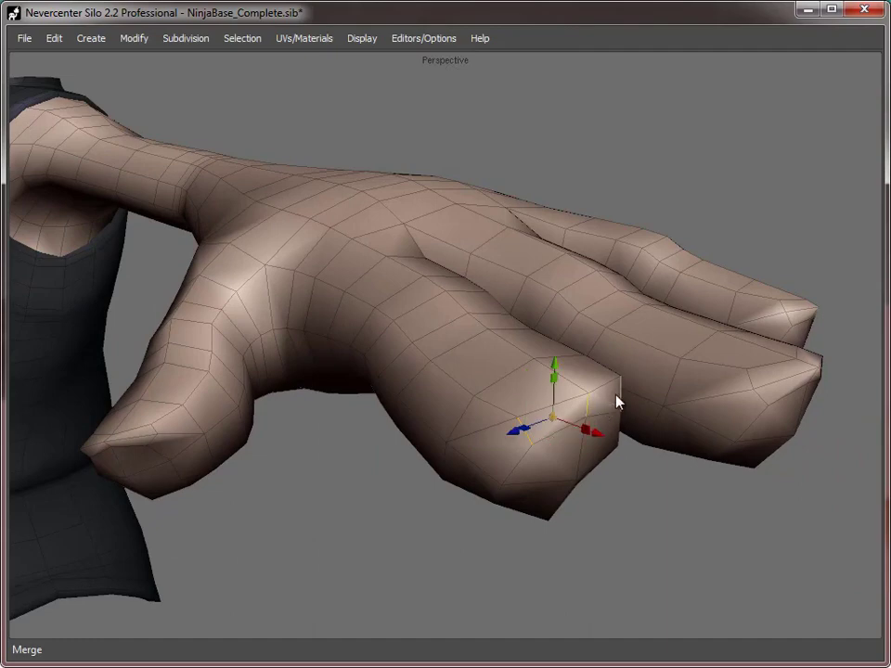
left_click(617, 402)
left_click(134, 39)
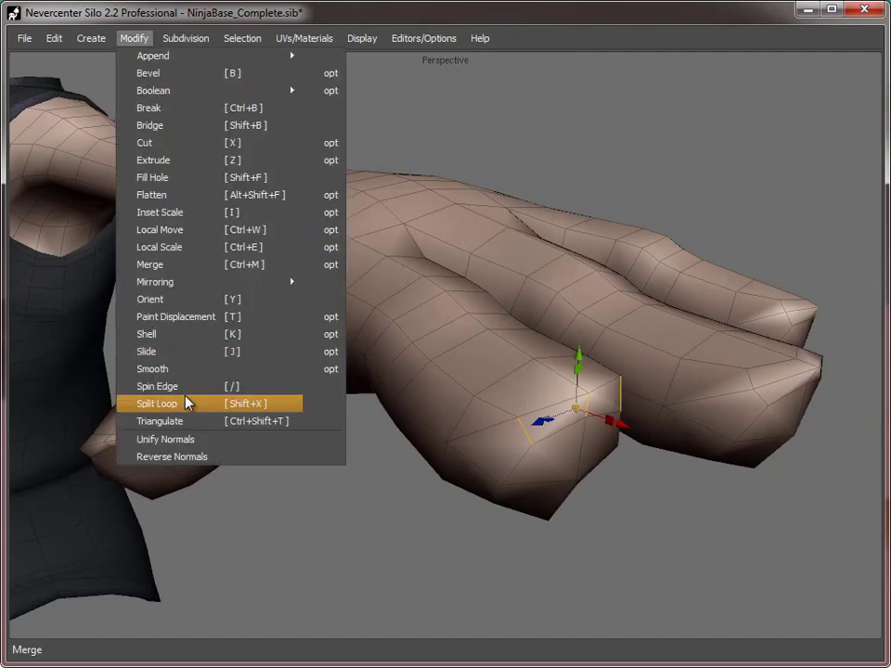
left_click(166, 271)
- Delete the redundant edge on each side of the index fingertip
middle_click_drag(608, 381, 735, 437)
scroll(631, 435, "down", 4)
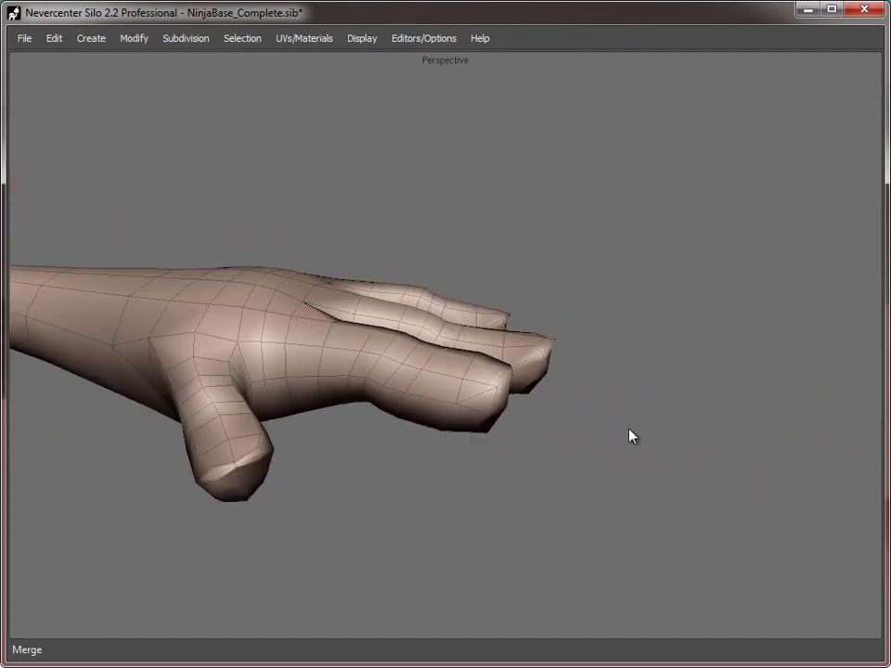
middle_click_drag(630, 436, 563, 456)
left_click(467, 394)
scroll(445, 435, "up", 4)
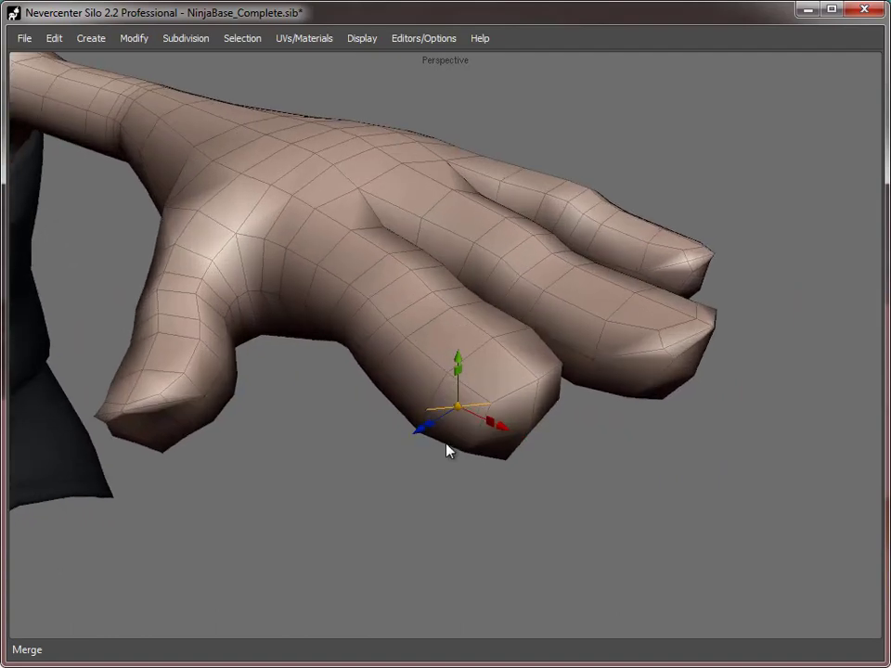
middle_click_drag(446, 451, 466, 509)
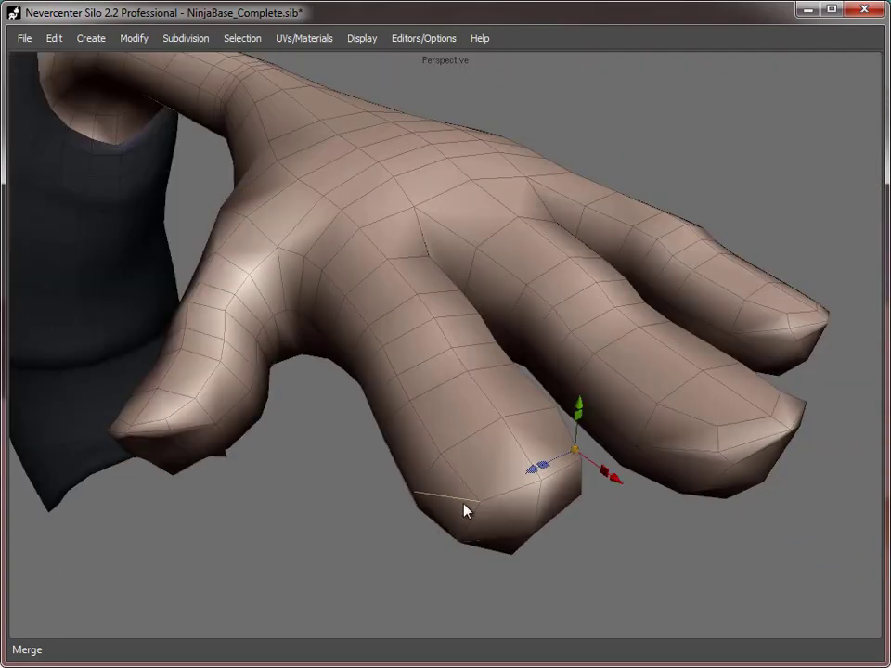
left_click(465, 507)
key("Delete")
- Delete two edge loops around the index finger, one midway along each segment on either side of the knuckle
middle_click_drag(571, 575, 422, 351)
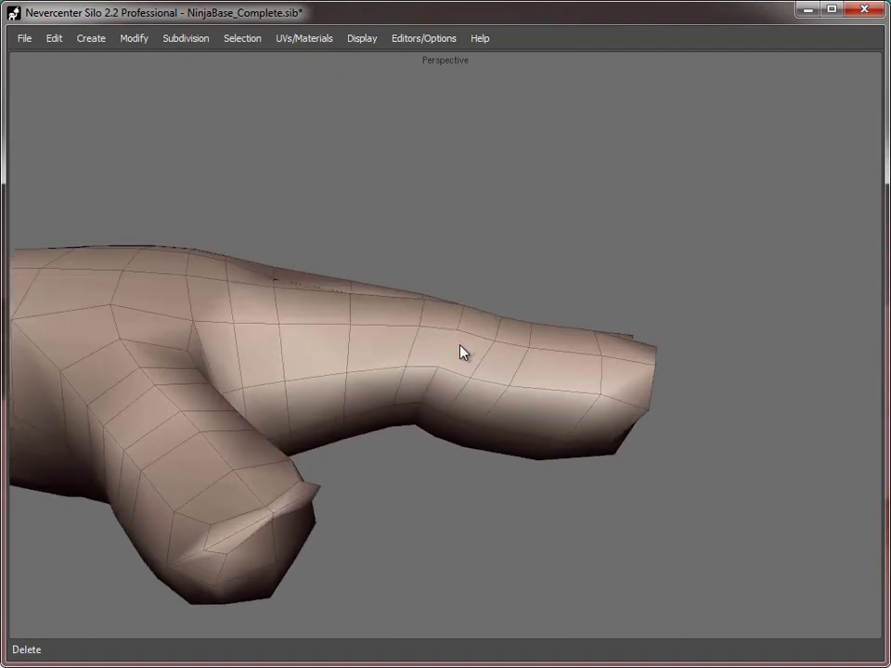
double_click(524, 377)
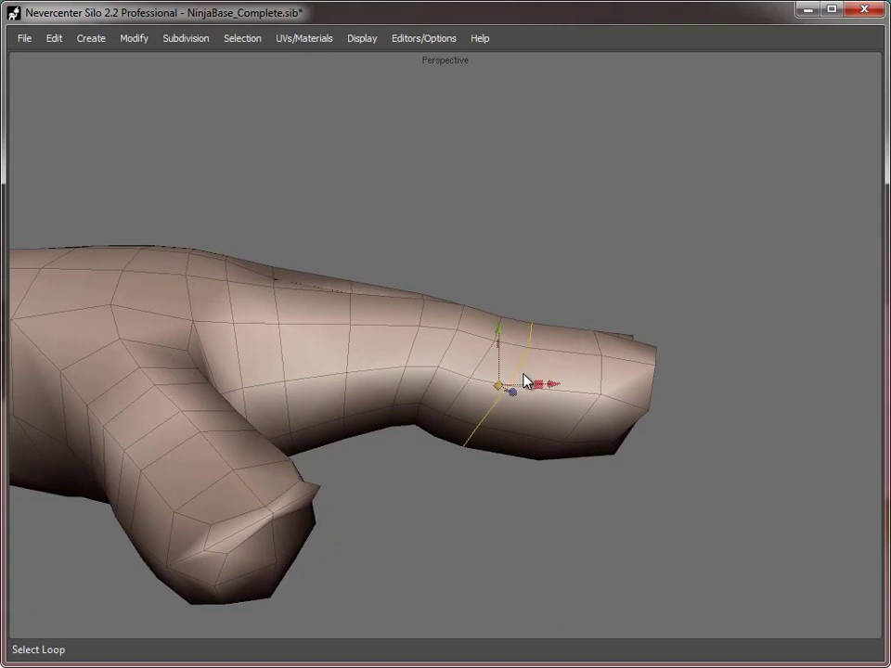
double_click(347, 367, "shift")
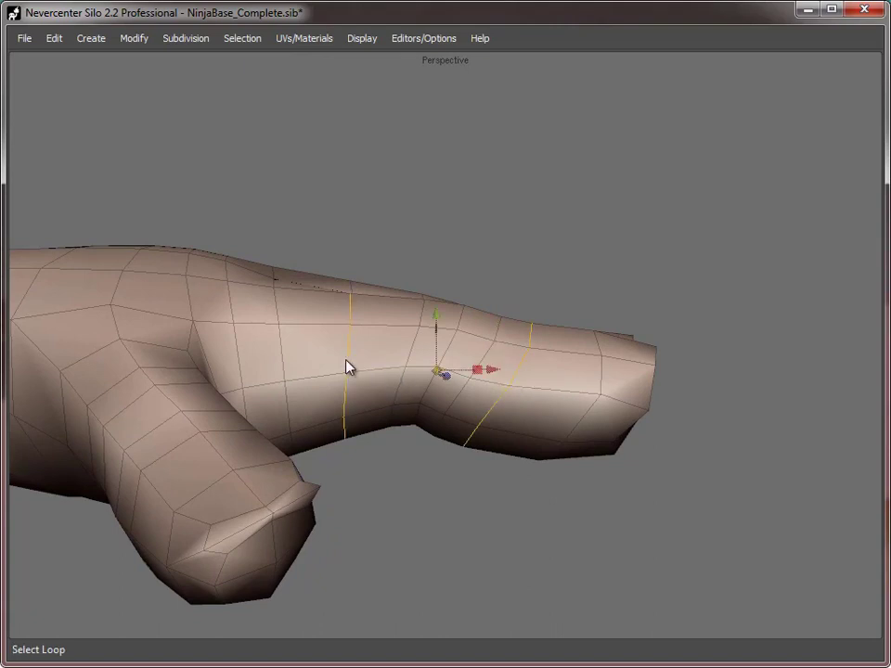
key("Delete")
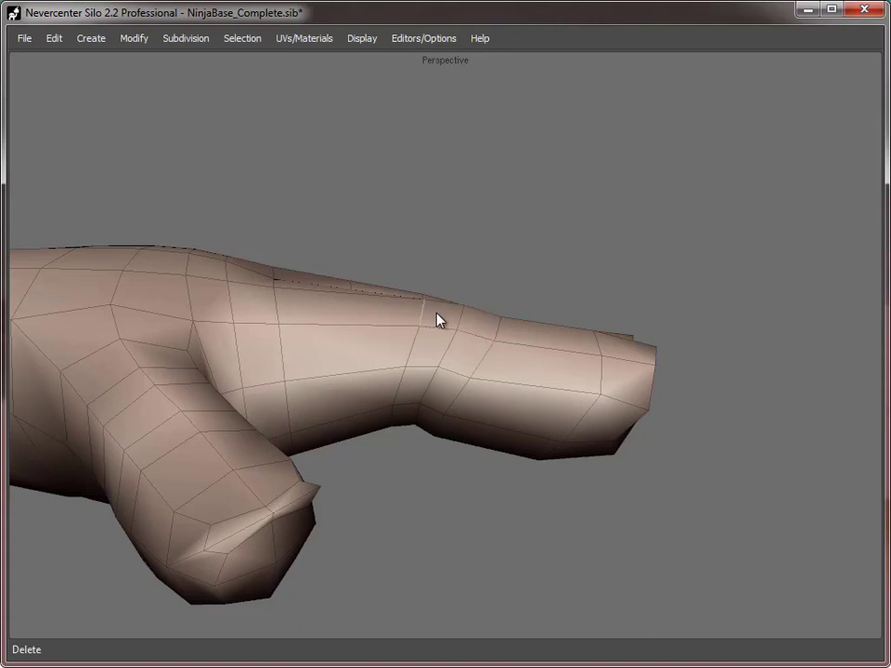
- Try to reduce the index knuckle to a single edge loop by deleting the loops on either side of it
left_click_drag(380, 472, 494, 387, "alt")
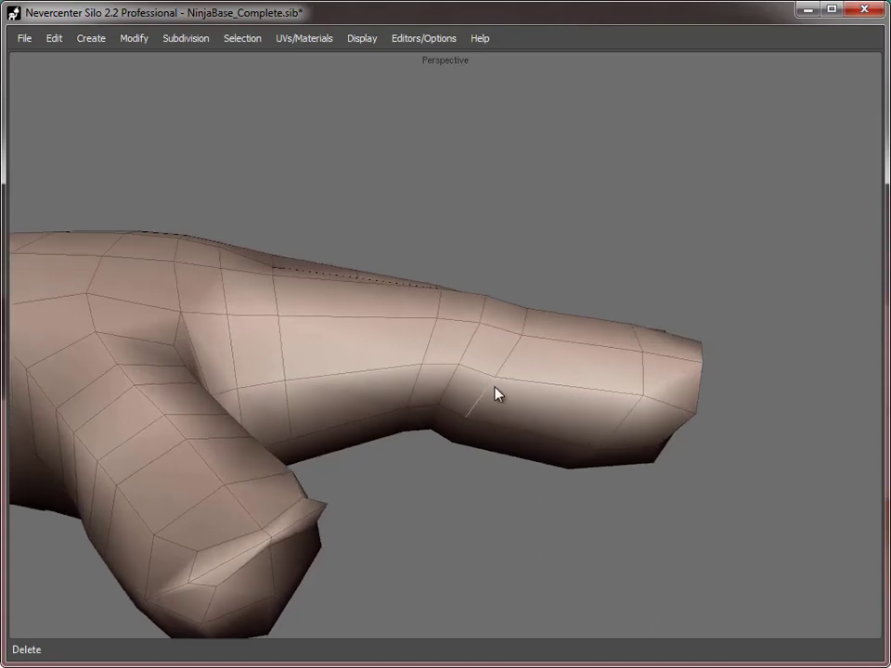
double_click(506, 358)
double_click(420, 350, "shift")
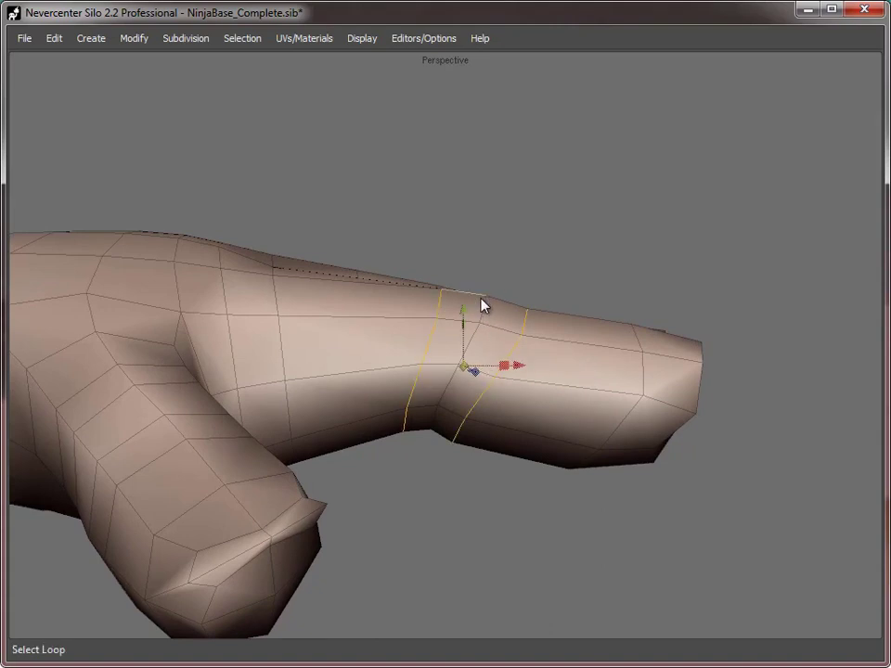
key("Delete")
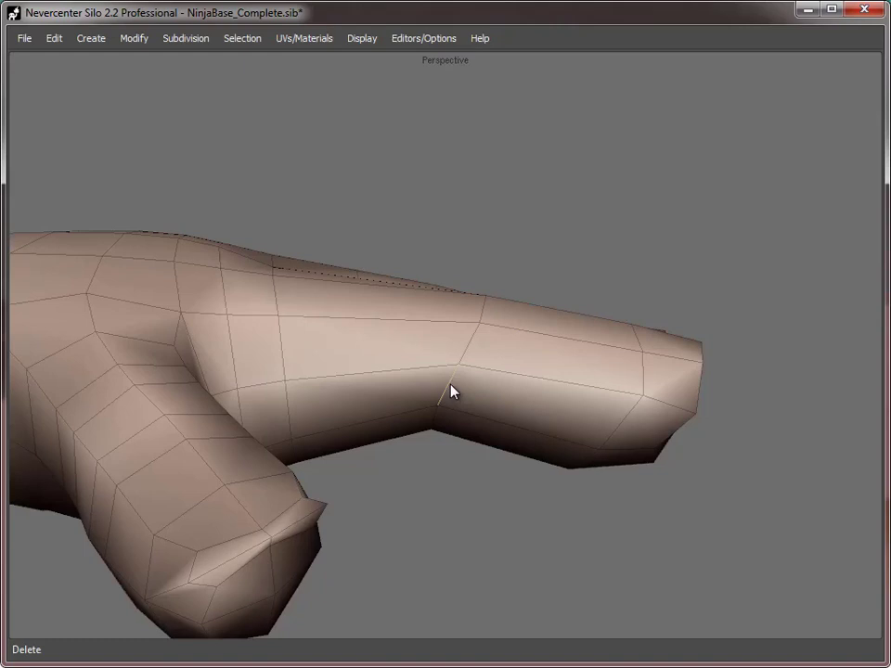
middle_click_drag(499, 542, 471, 531)
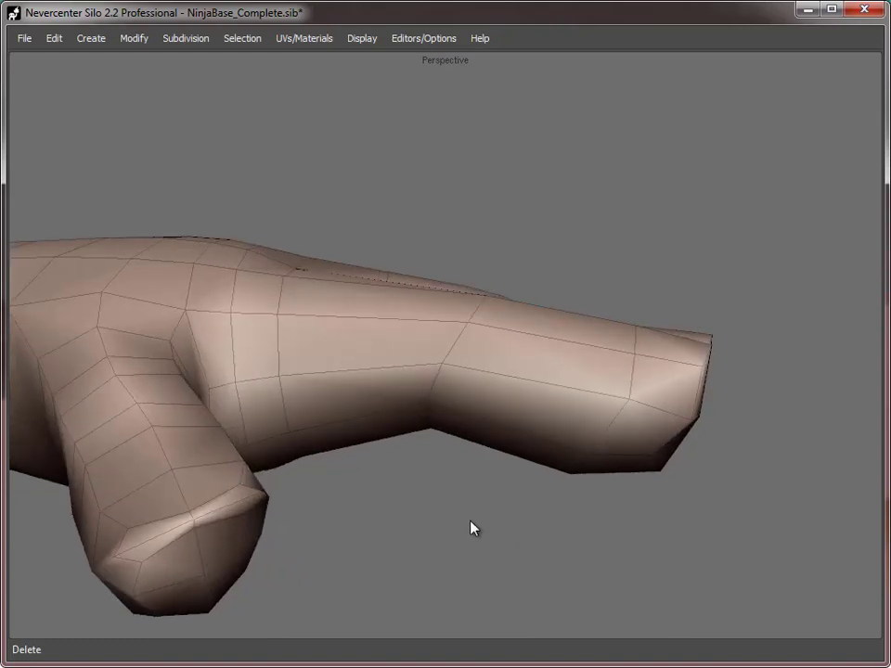
key("ctrl+z")
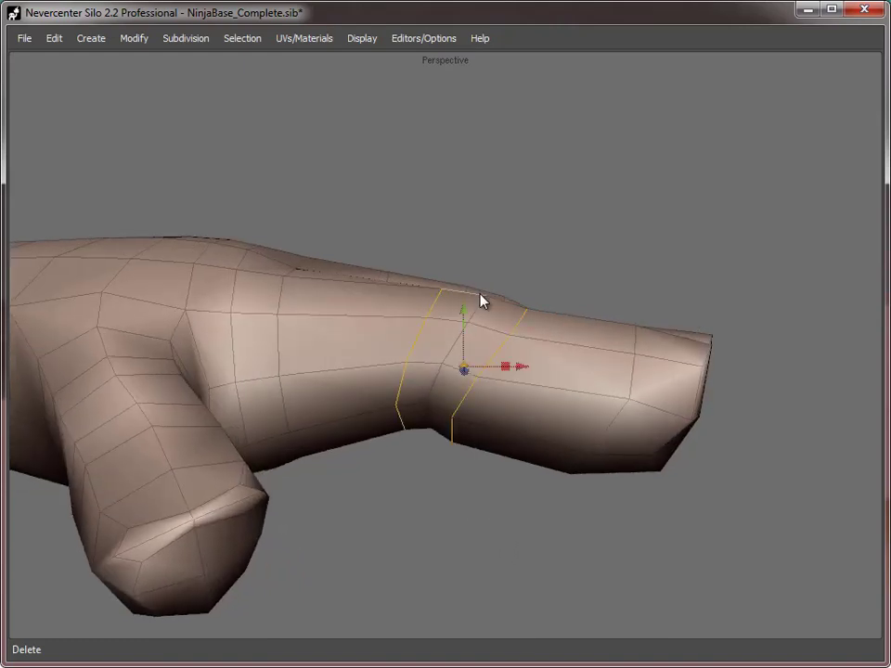
left_click(497, 354)
left_click(414, 340, "shift")
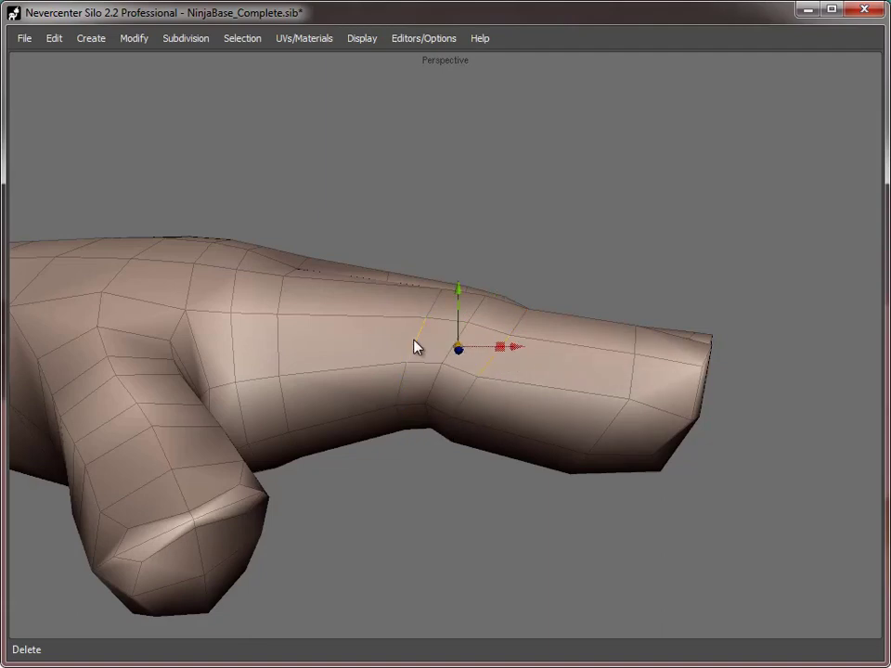
key("alt+e")
left_click(456, 513)
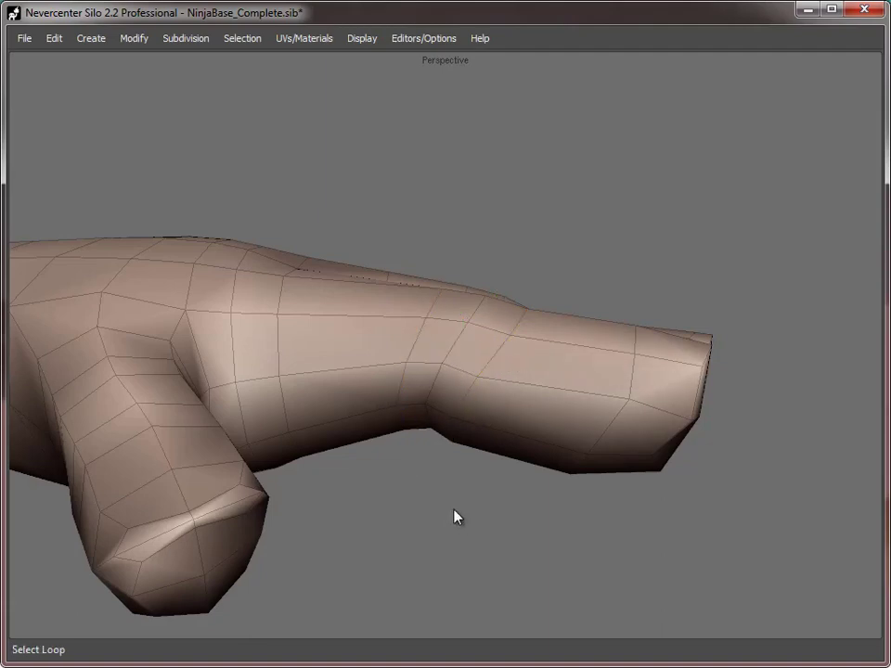
- Try to delete the lengthwise edge loops running along both sides of the index finger
middle_click_drag(353, 400, 556, 423)
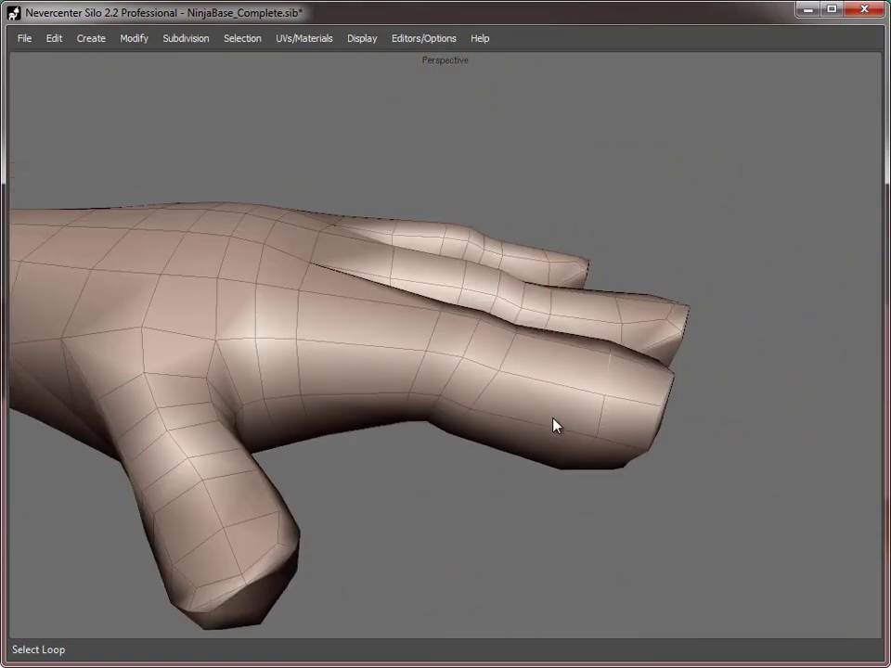
double_click(507, 382)
middle_click_drag(616, 400, 474, 381)
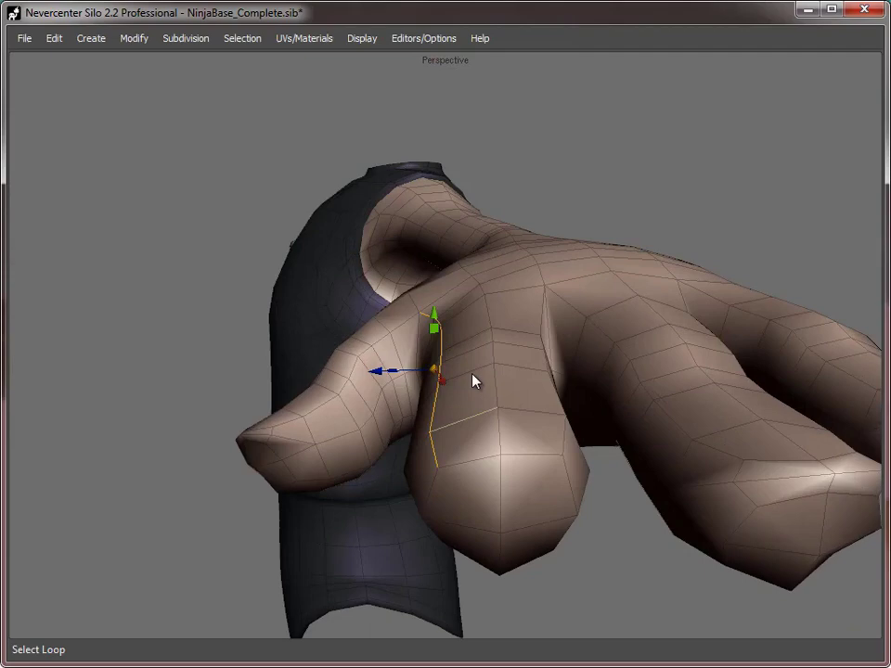
double_click(562, 405, "shift")
key("Delete")
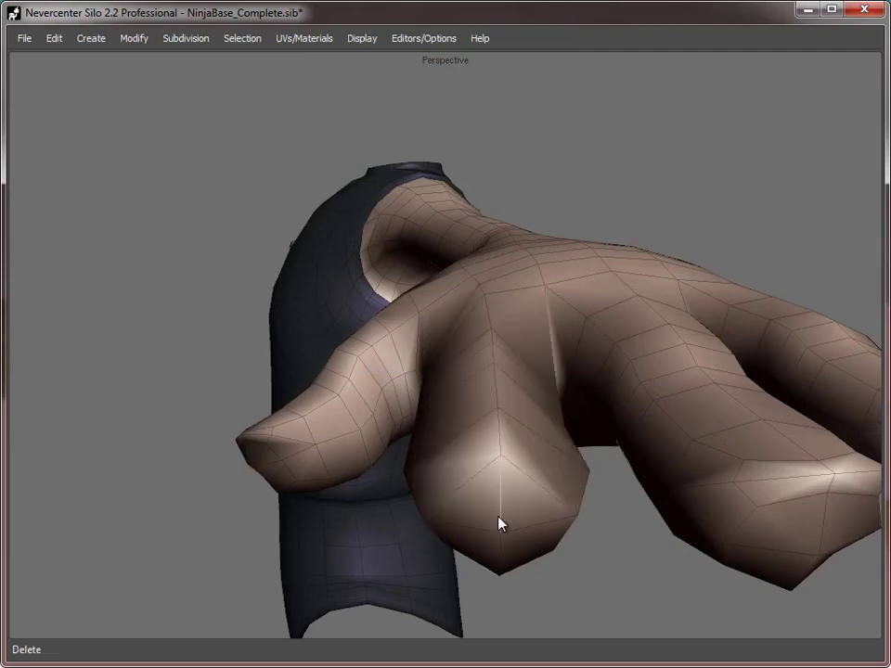
middle_click_drag(499, 524, 398, 368)
double_click(578, 483)
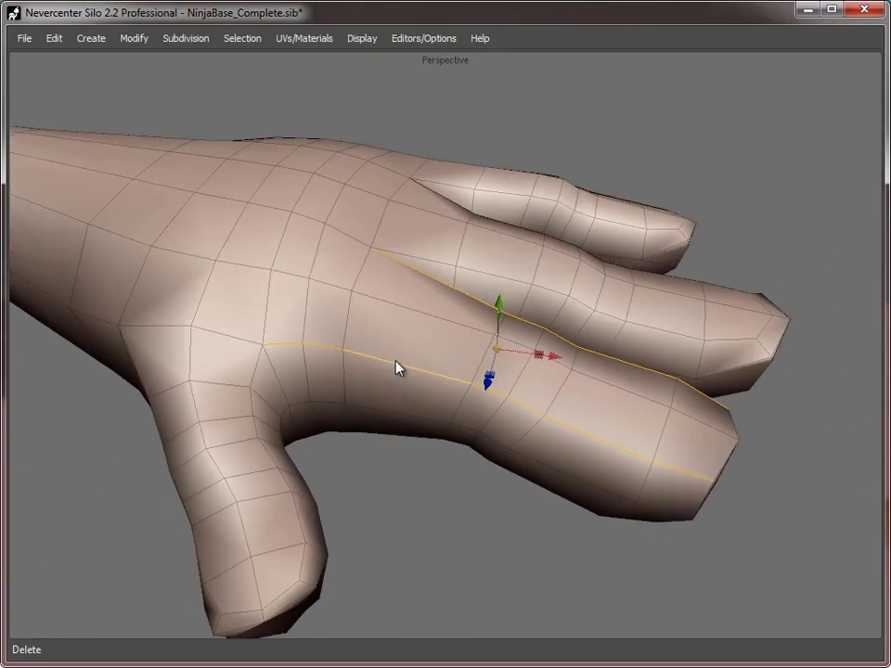
- Delete one edge loop running across the hand between the finger bases and the wrist
double_click(314, 325)
middle_click_drag(316, 326, 504, 502)
middle_click_drag(421, 398, 571, 481)
middle_click_drag(360, 198, 290, 470)
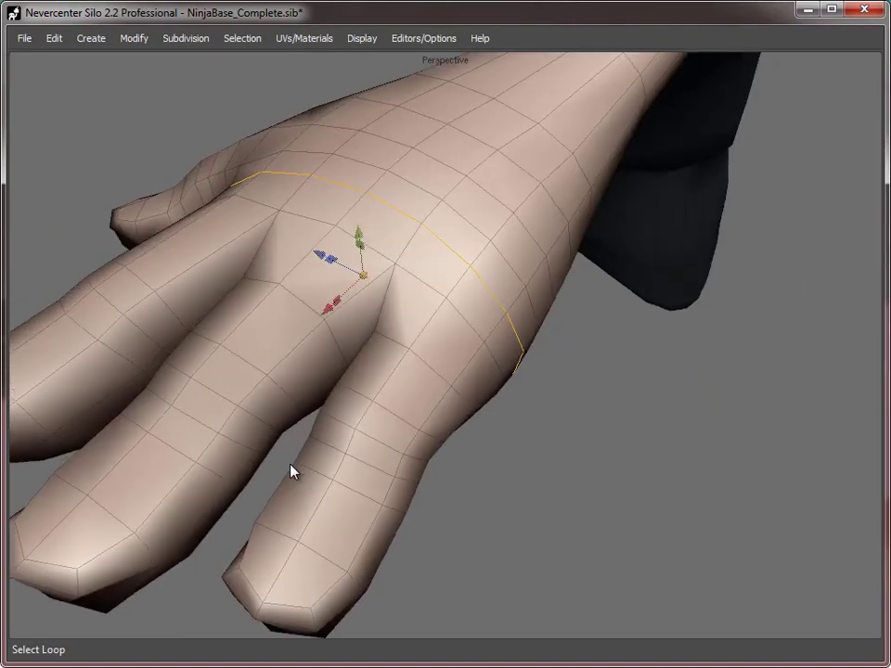
key("Delete")
- Delete another edge loop across the back of the hand, excluding the part that continues along the thumb
middle_click_drag(643, 378, 277, 213)
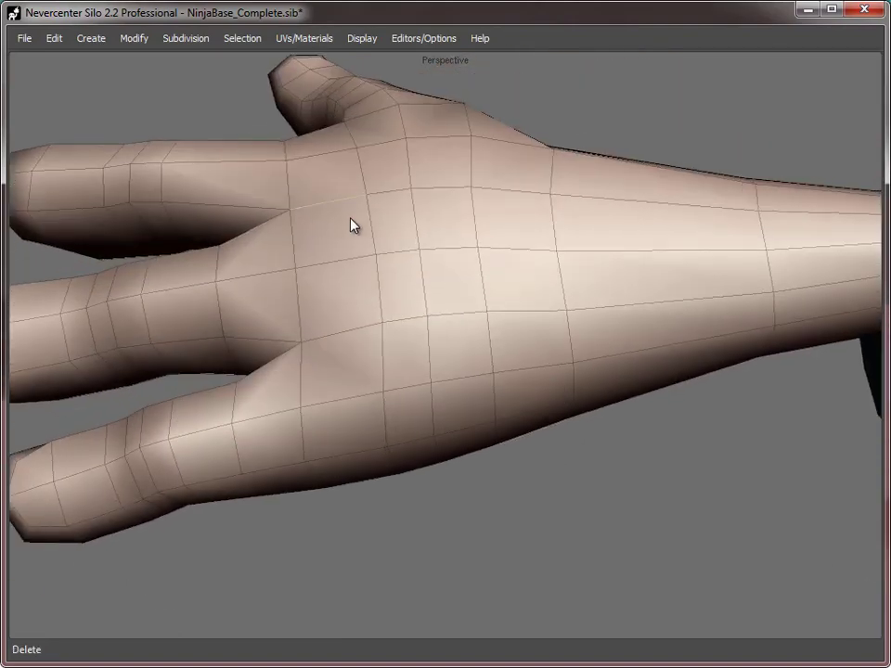
middle_click_drag(349, 247, 416, 233)
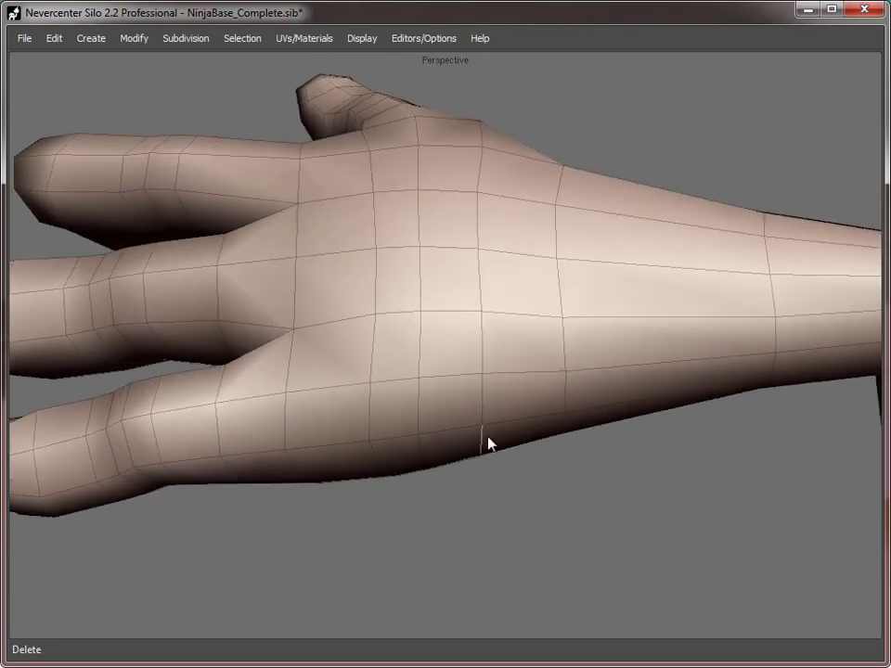
middle_click_drag(488, 442, 428, 240)
double_click(426, 241)
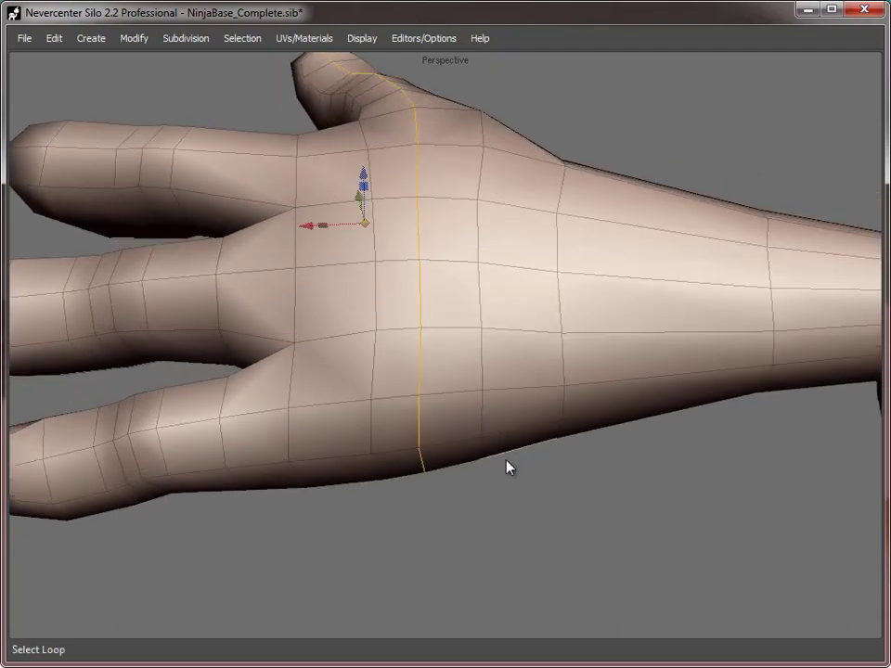
middle_click_drag(507, 468, 501, 205)
middle_click_drag(501, 246, 228, 360)
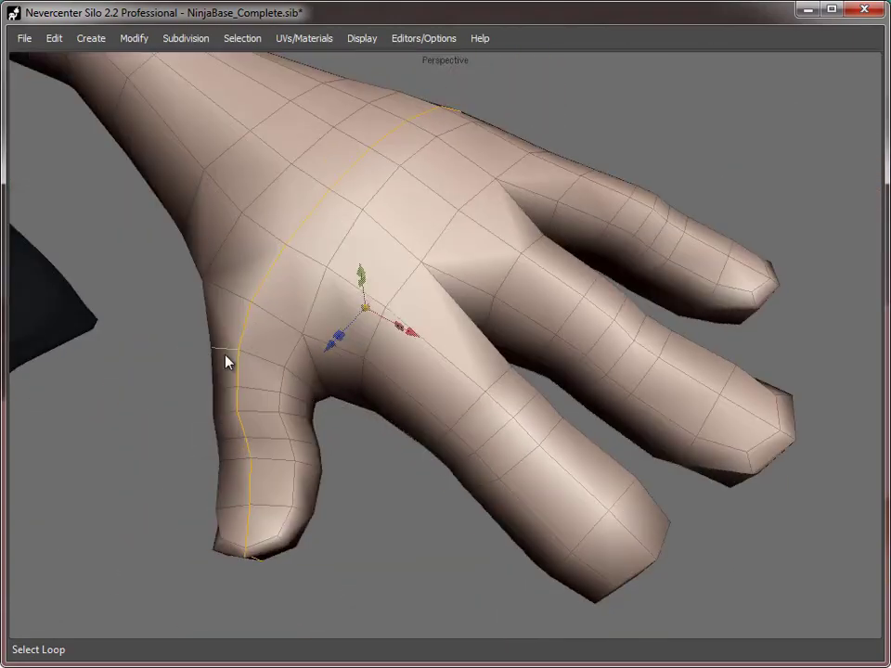
middle_click_drag(364, 517, 437, 442)
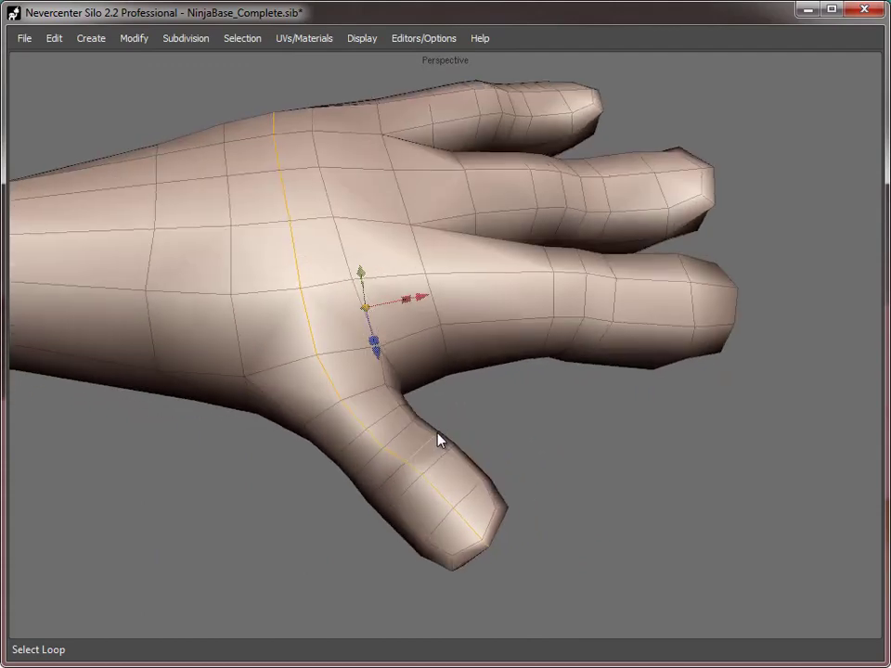
left_click_drag(619, 572, 303, 388, "ctrl")
middle_click_drag(302, 388, 332, 467)
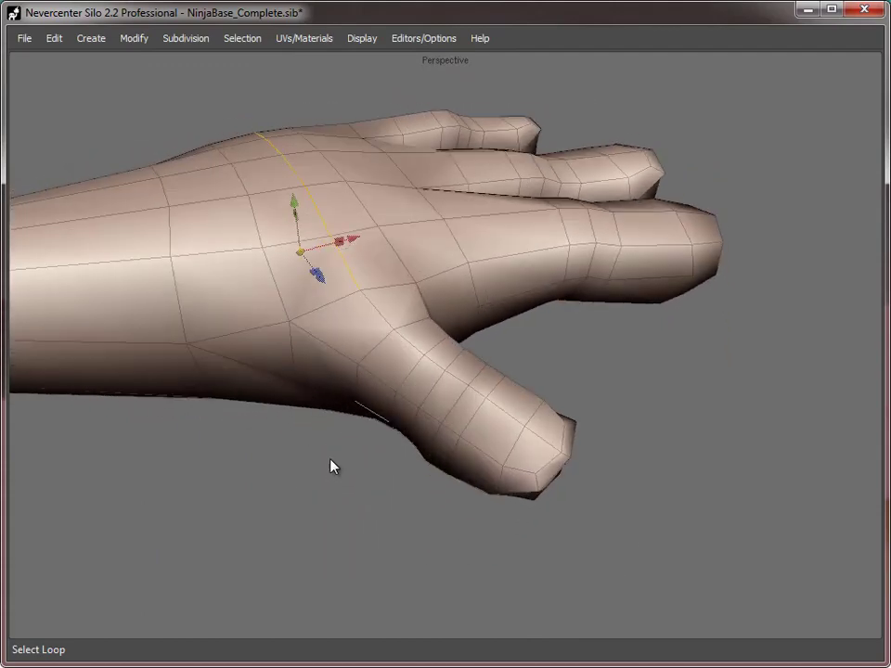
key("Delete")
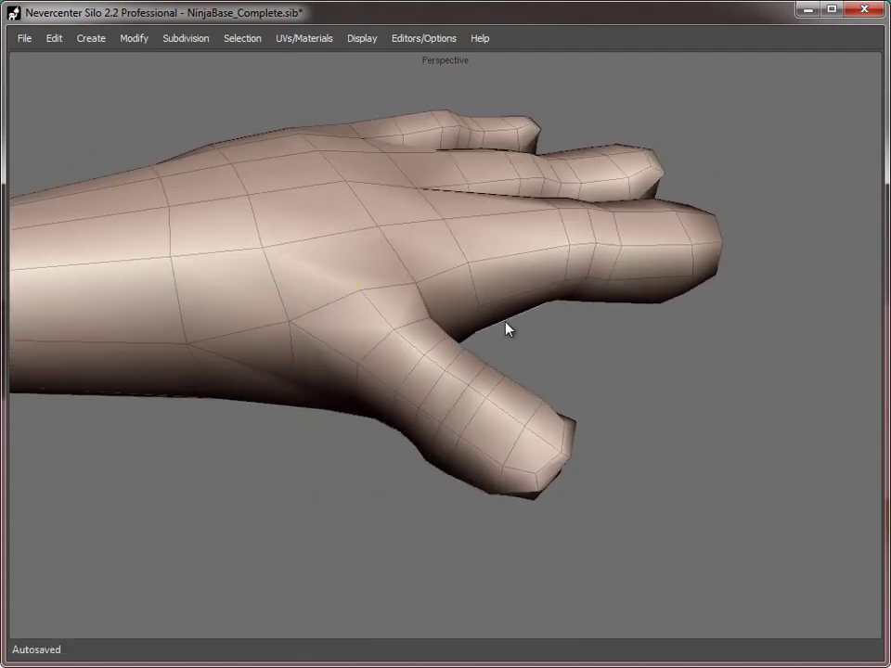
- Triangulate the five-sided face on the back of the hand at the base of the thumb
middle_click_drag(505, 323, 498, 349)
key("a")
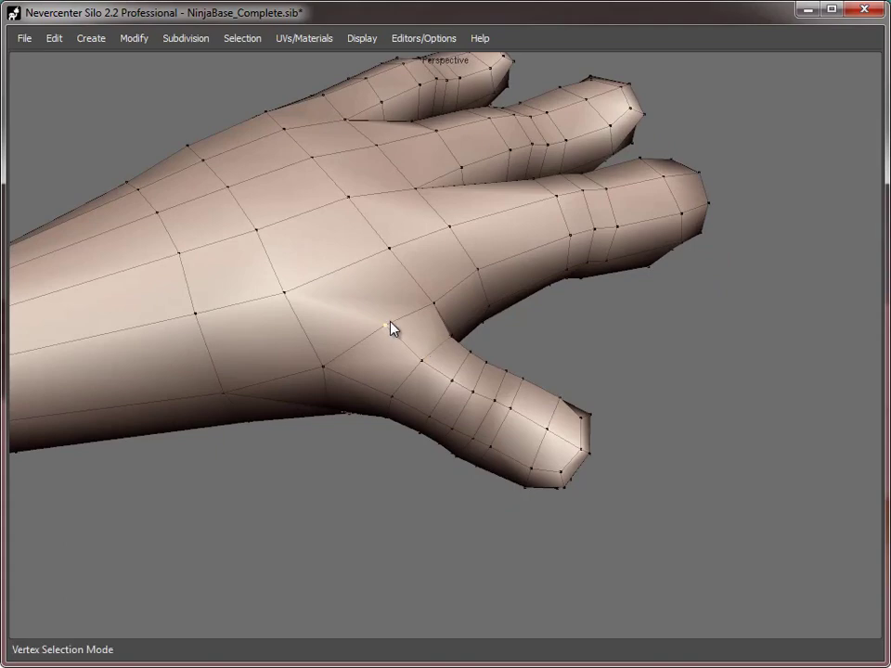
left_click(387, 326)
middle_click_drag(388, 333, 352, 297)
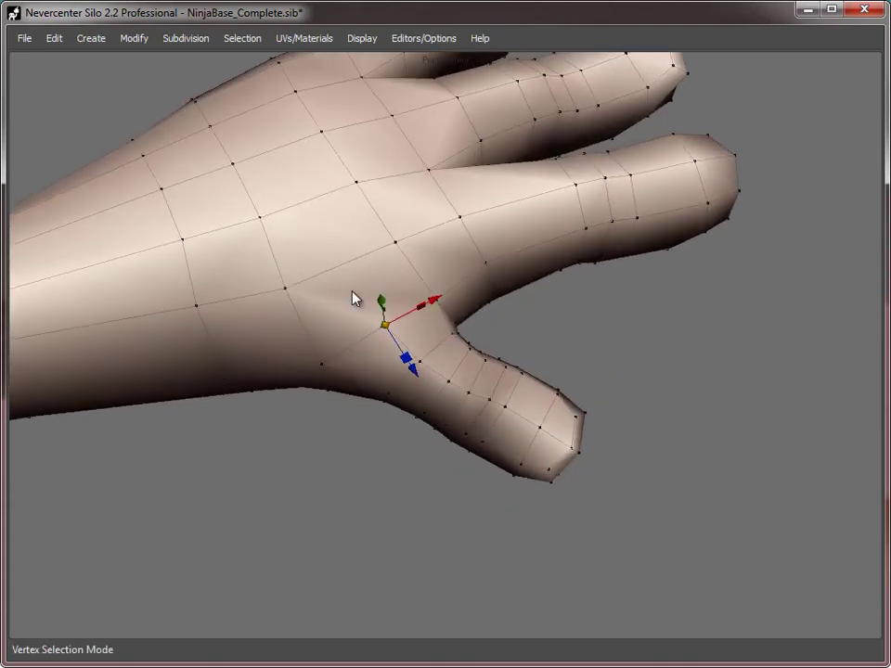
key("f")
left_click(322, 298)
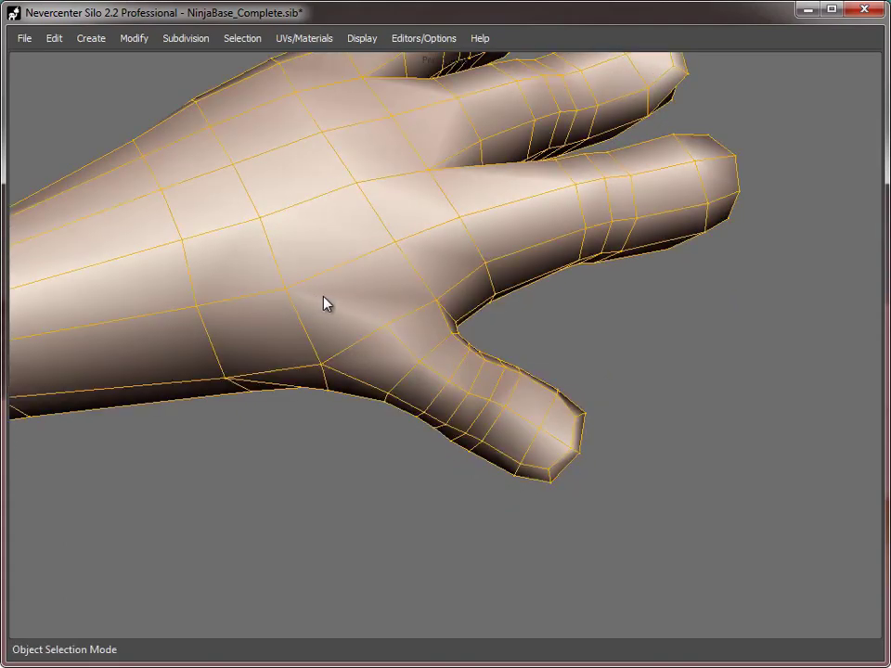
key("d")
left_click(369, 300)
left_click(181, 38)
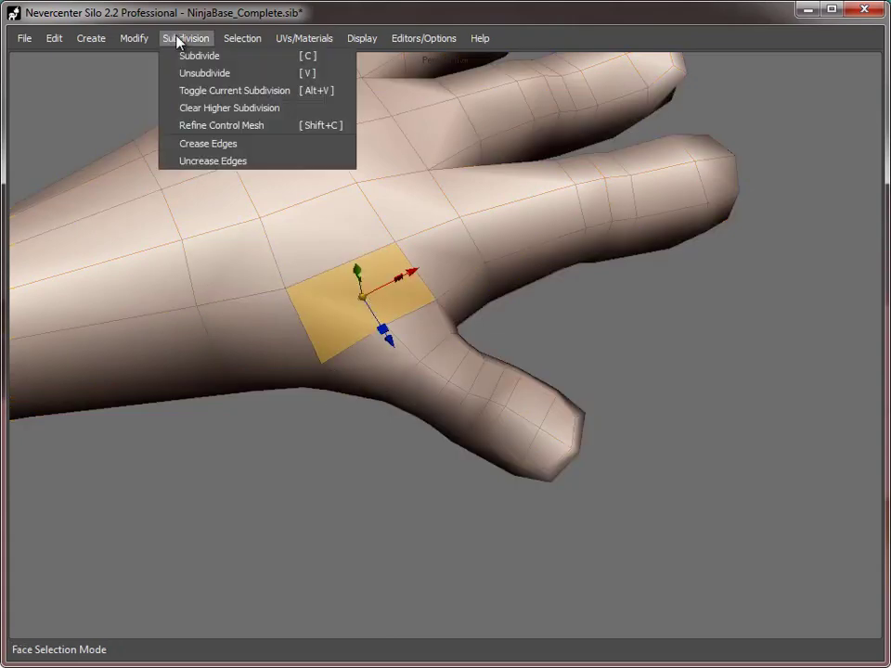
left_click(180, 422)
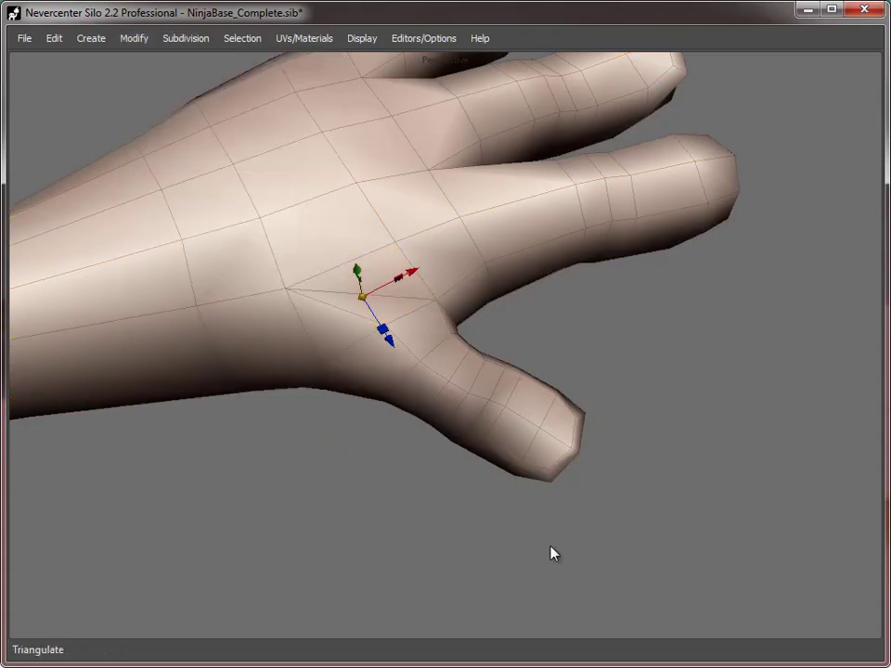
- Spin the long diagonal edge in the triangulated face at the thumb's base
middle_click_drag(551, 553, 528, 511)
key("s")
left_click(411, 304)
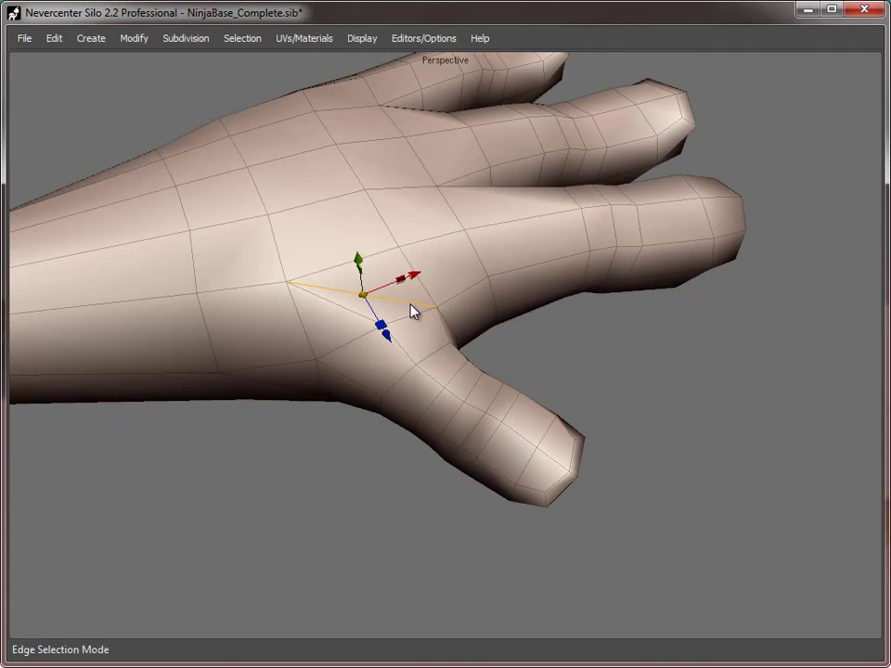
key("shift+s")
middle_click_drag(410, 304, 366, 364)
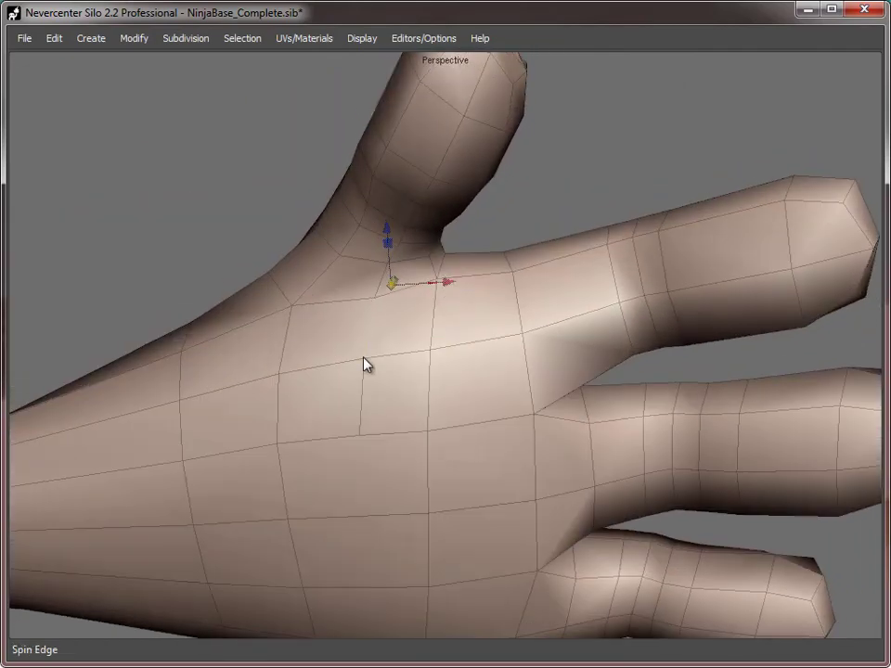
- Delete the short leftover edge on the back of the hand between two lengthwise edges below the thumb's base
key("Delete")
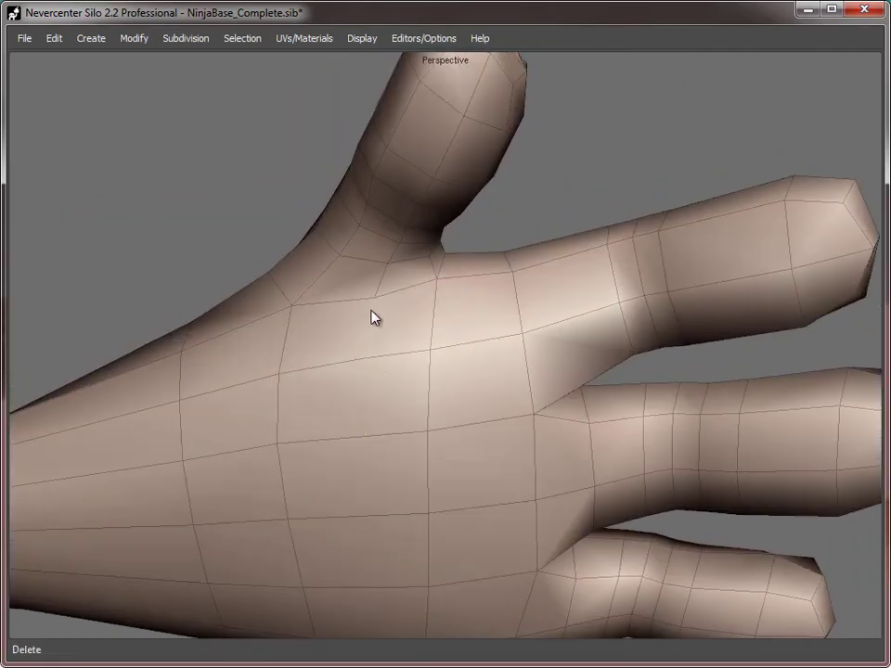
key("ctrl+z")
key("Delete")
- Triangulate the five-sided face on the back of the hand below the thumb and spin its long diagonal edge
key("d")
left_click(379, 325)
left_click(185, 38)
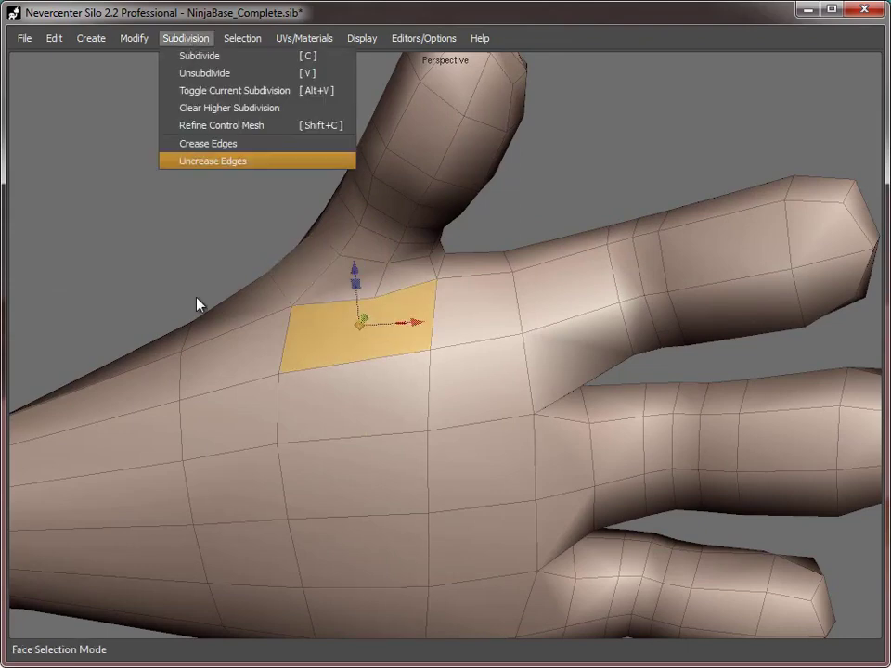
mouse_move(138, 41)
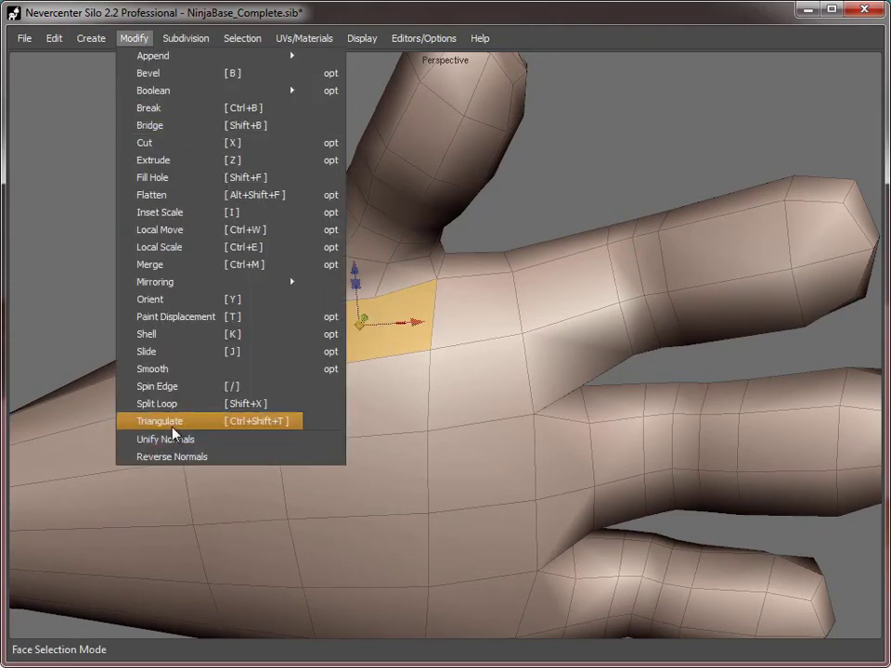
left_click(123, 423)
key("3")
left_click(401, 337)
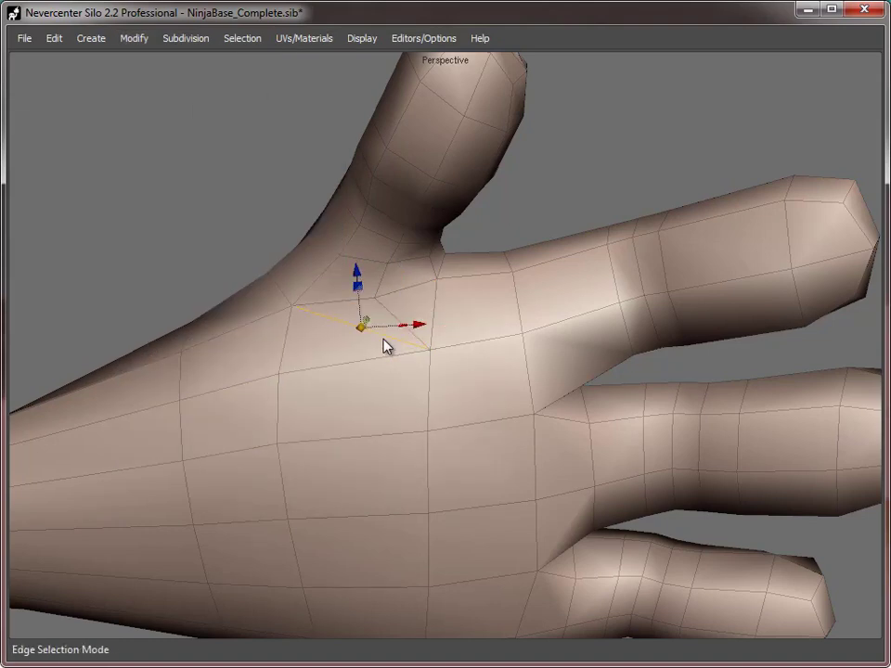
key("Insert")
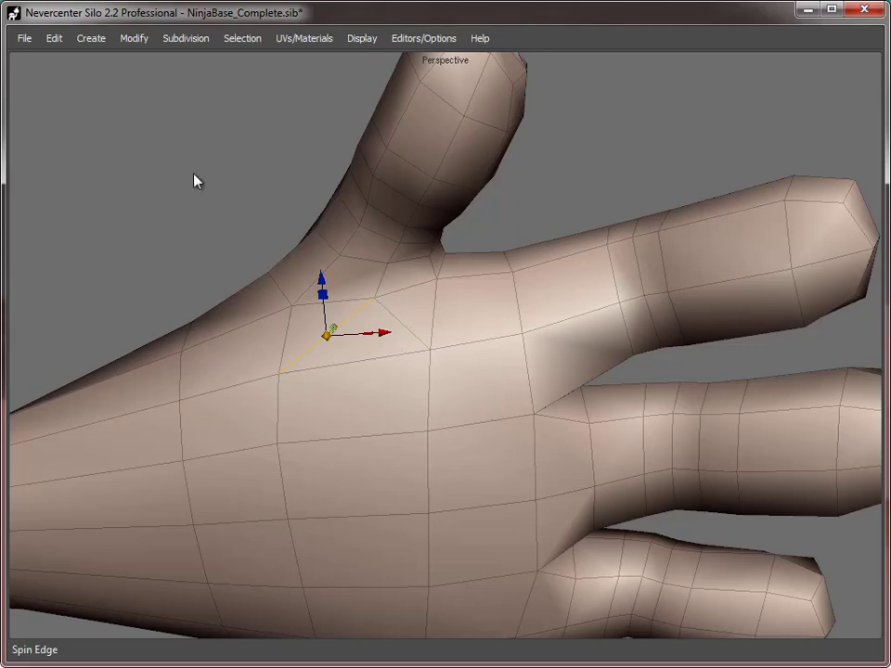
- Examine the simplified hand, arm and shoulder opening in shaded view with the mesh deselected
key("f")
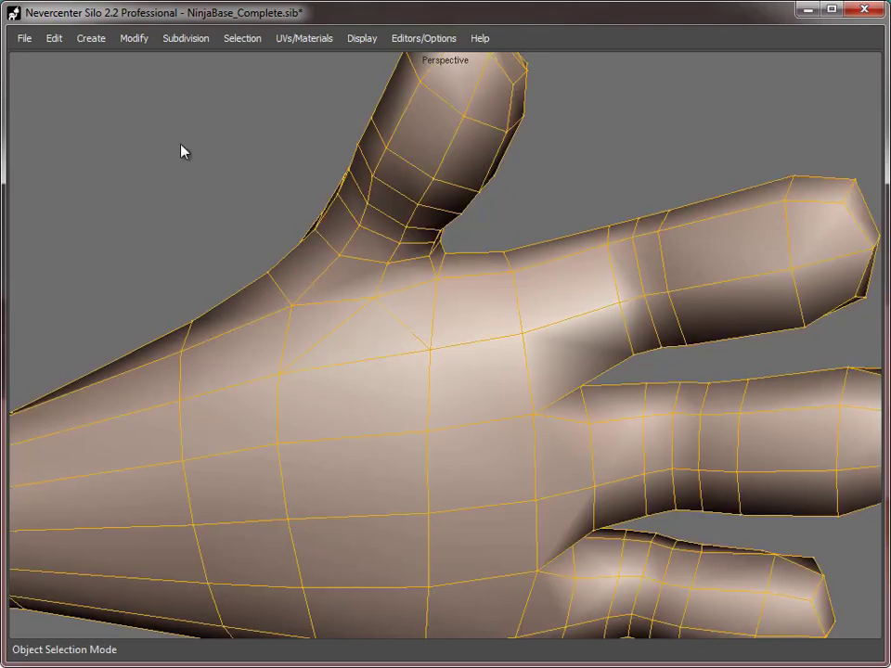
left_click(181, 145)
left_click_drag(675, 353, 663, 435, "alt")
right_click_drag(663, 435, 425, 421, "alt")
middle_click_drag(427, 427, 416, 321)
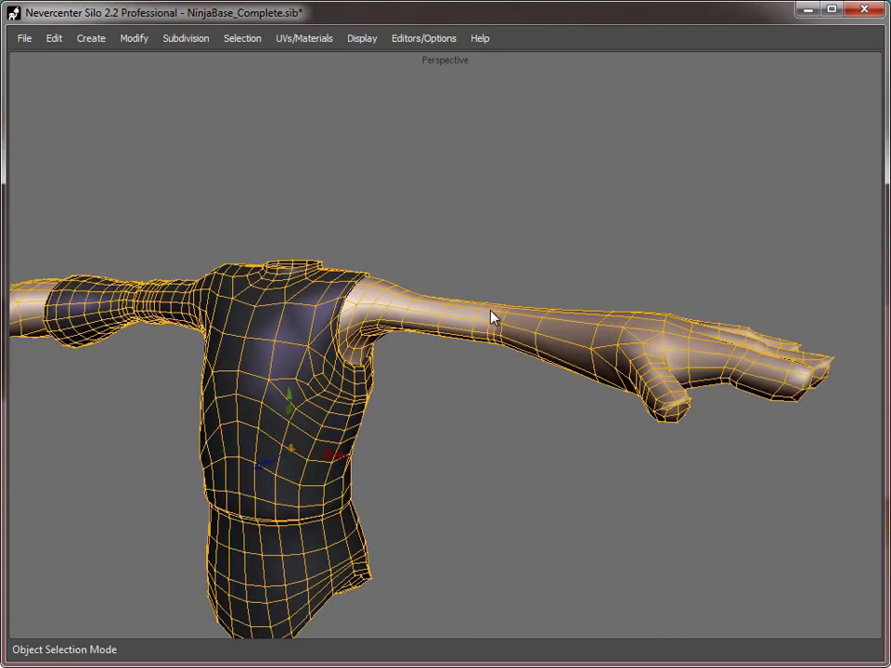
middle_click_drag(585, 351, 374, 268)
middle_click_drag(449, 441, 385, 441)
scroll(474, 410, "up", 4)
left_click(474, 410)
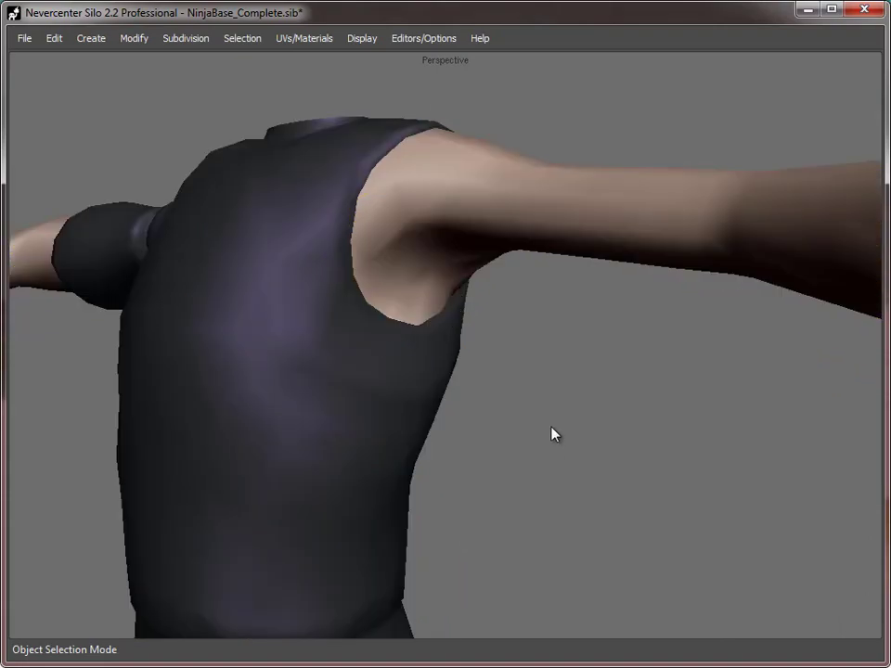
- Examine the edge flow from the shirt's armhole along the bare arm to the wrist for further reductions
left_click(398, 324)
middle_click_drag(398, 324, 540, 381)
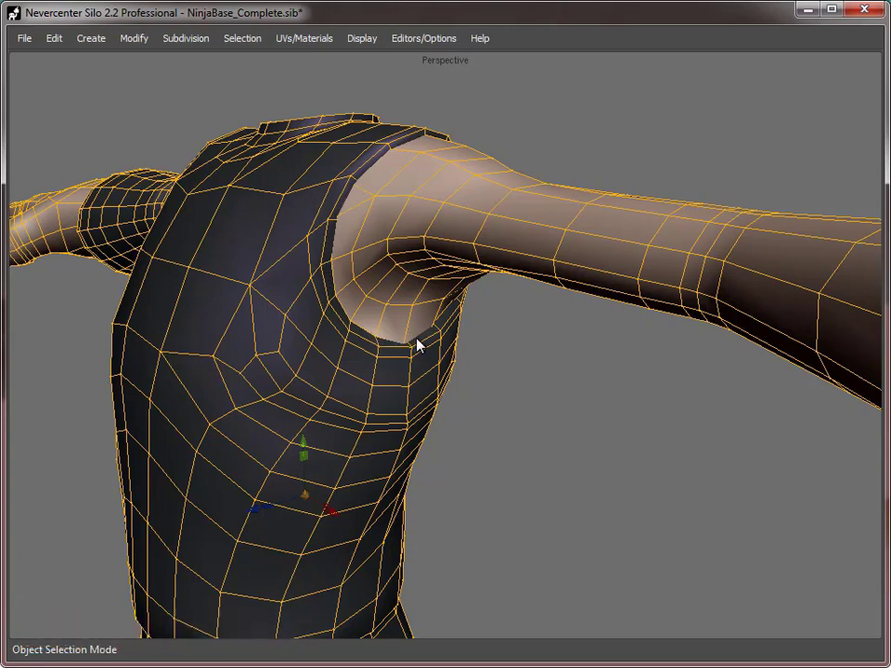
left_click_drag(556, 399, 489, 418, "alt")
left_click(466, 333)
left_click(367, 233)
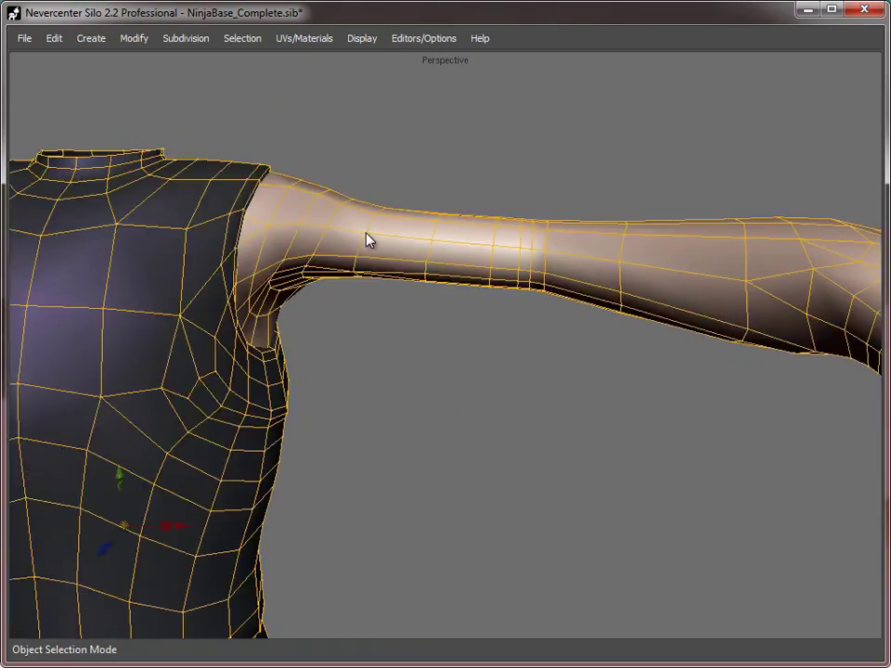
left_click_drag(367, 233, 396, 309, "alt")
middle_click_drag(396, 317, 397, 344)
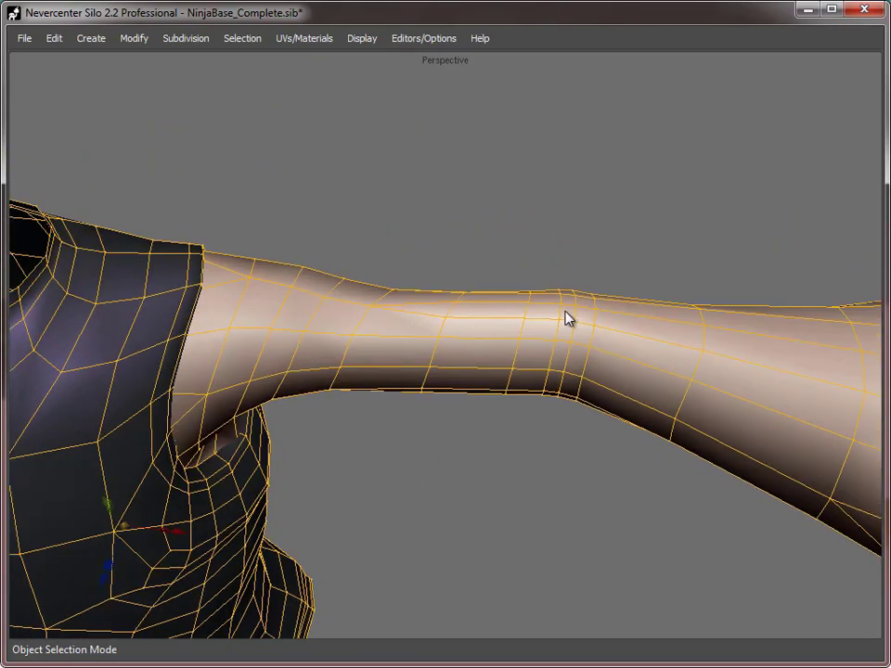
middle_click_drag(386, 378, 513, 372)
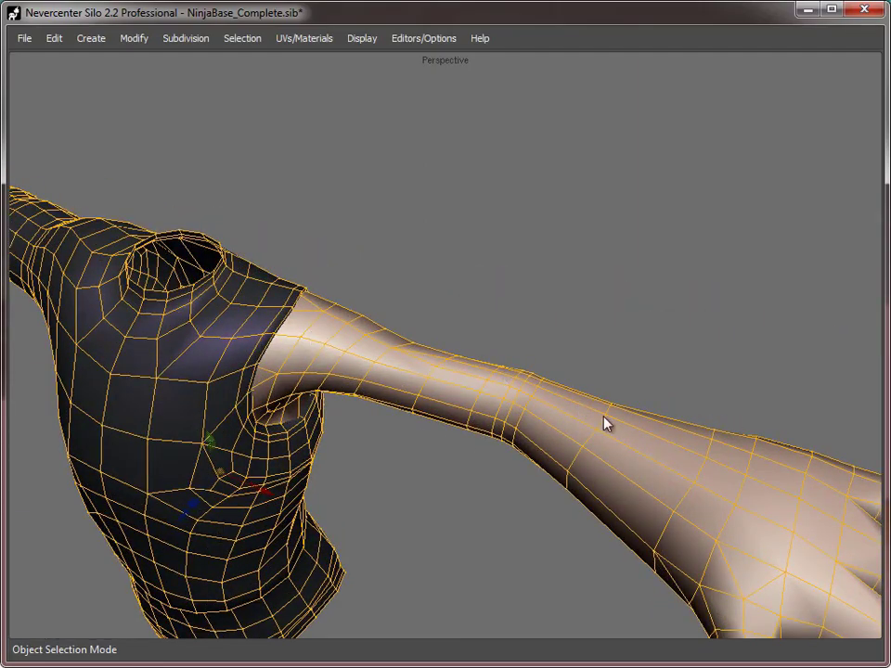
left_click(511, 369)
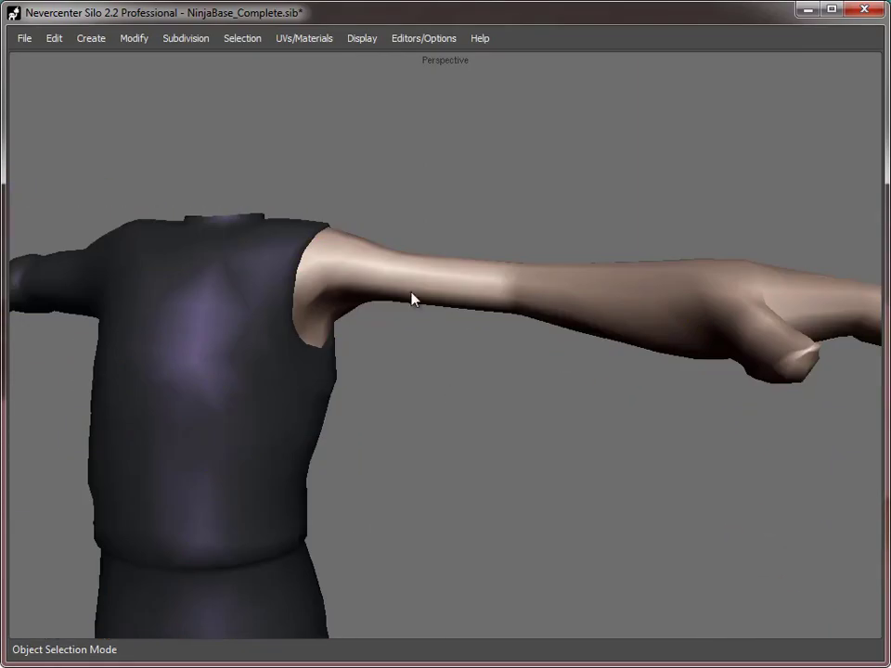
middle_click_drag(627, 444, 470, 368)
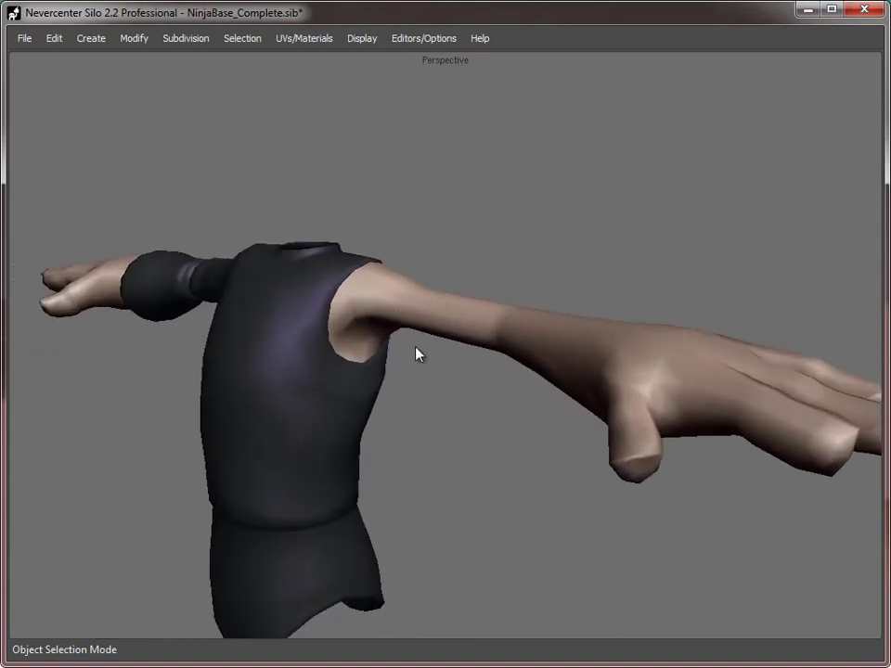
- Select the ring of vertical edges around the lower shirt just above the waist and merge it
left_click(442, 399)
key("s")
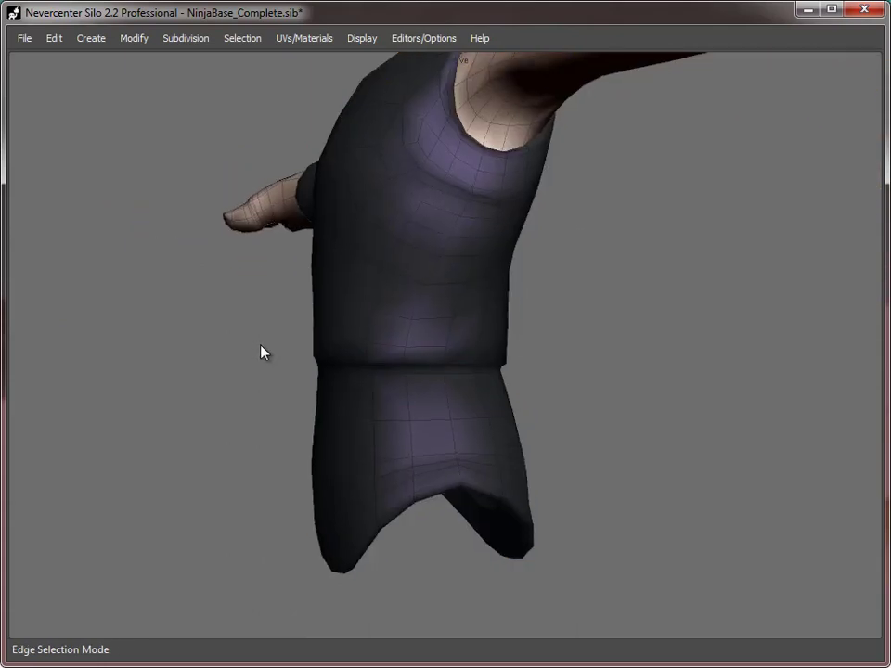
middle_click_drag(261, 352, 285, 316)
left_click(285, 316)
key("r")
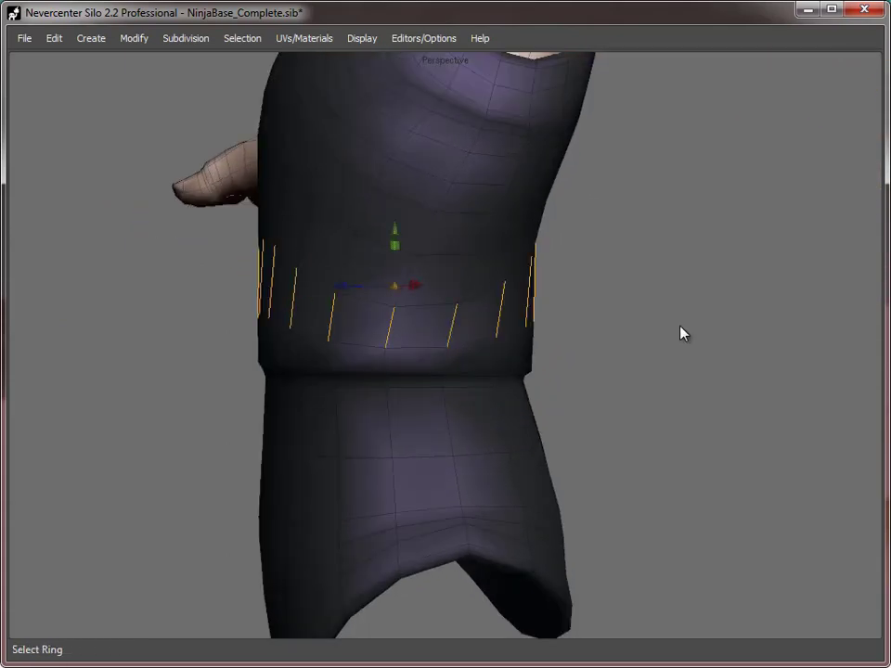
mouse_move(680, 331)
middle_mouse_down()
mouse_move(526, 334)
mouse_move(687, 335)
middle_mouse_up()
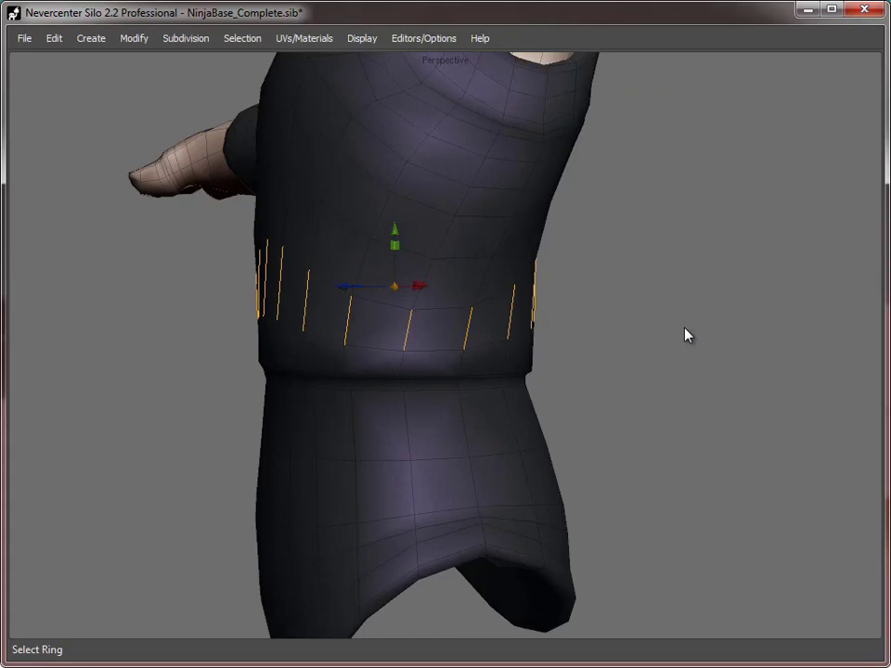
left_click(136, 39)
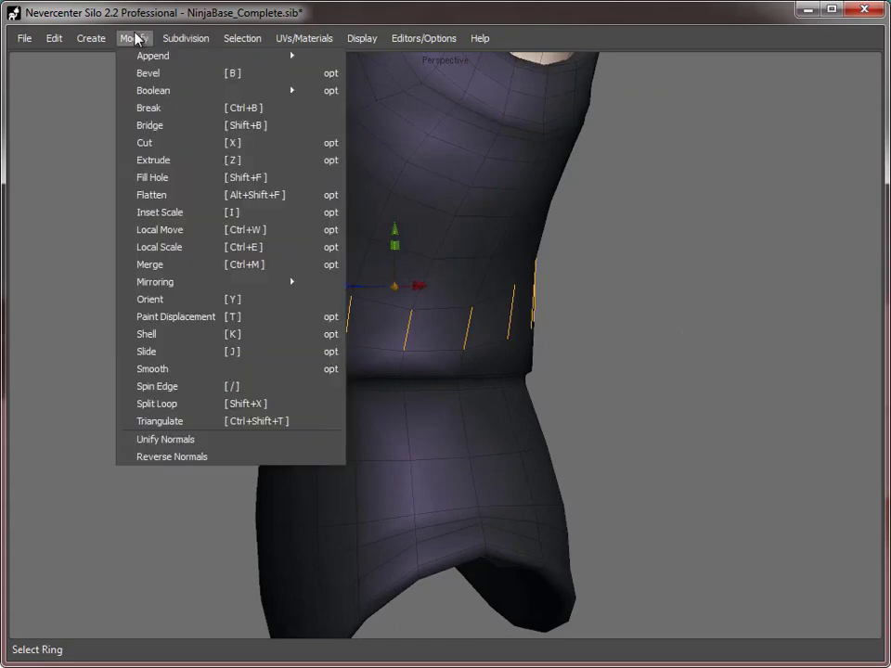
left_click(150, 265)
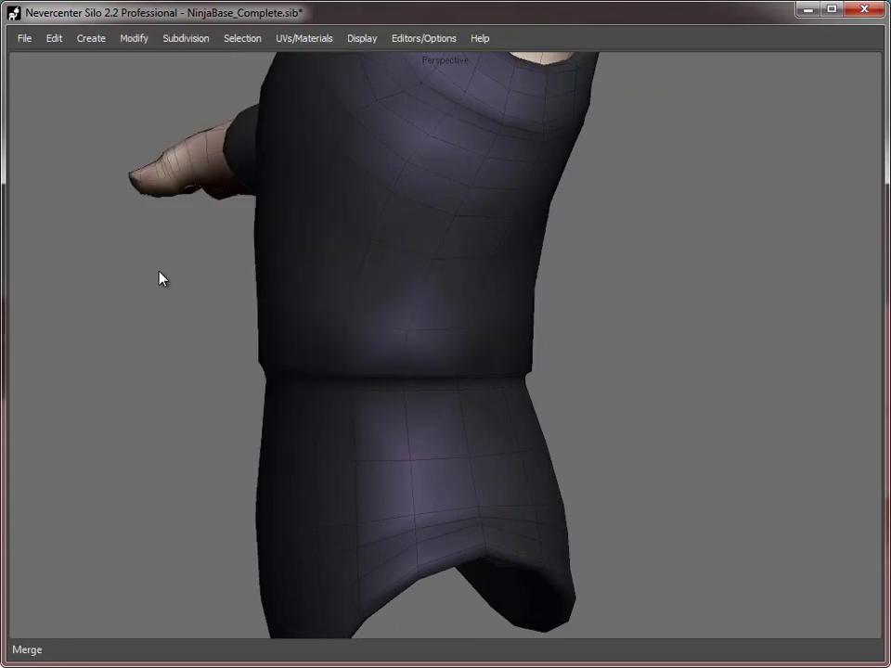
- Delete the partial edge loop on the shirt that curves beneath the bare arm's armhole from chest to back
left_click_drag(653, 406, 240, 327, "alt")
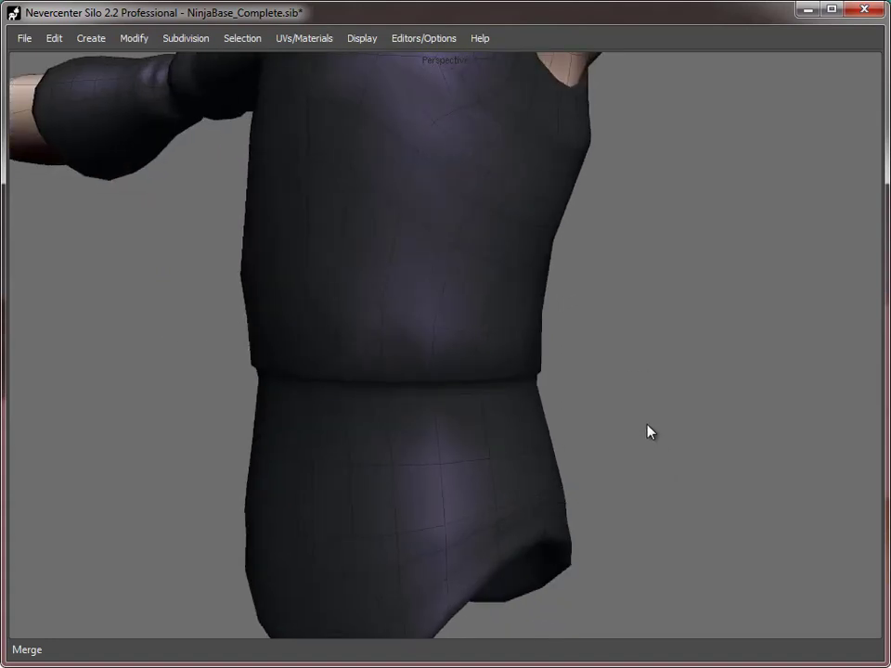
left_click_drag(653, 432, 692, 408, "alt")
scroll(692, 408, "down", 5)
middle_click_drag(390, 302, 413, 389, "alt")
scroll(348, 299, "up", 3)
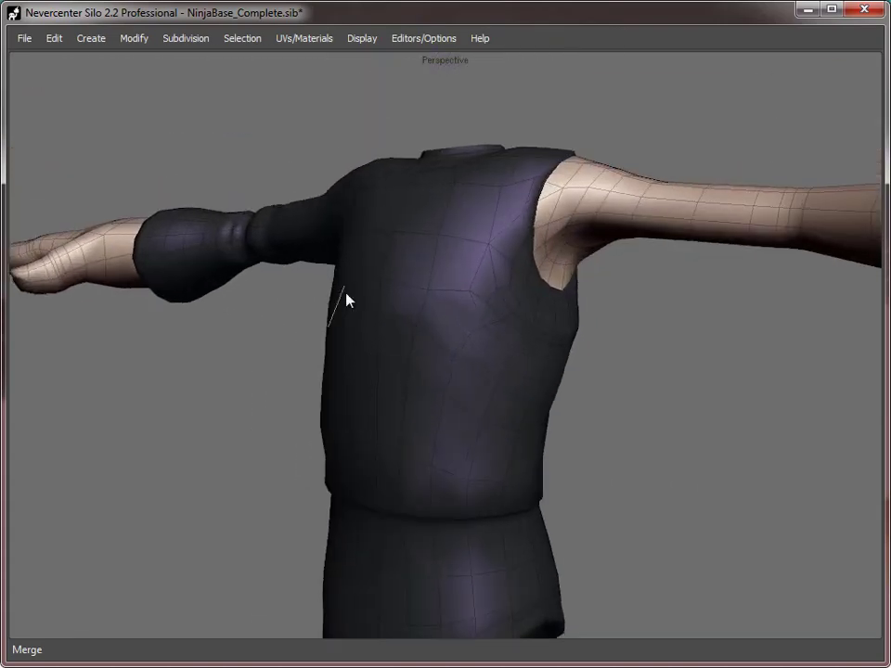
left_click_drag(346, 294, 283, 264, "alt")
scroll(372, 269, "up", 3)
double_click(494, 255)
left_click_drag(757, 371, 714, 375, "alt")
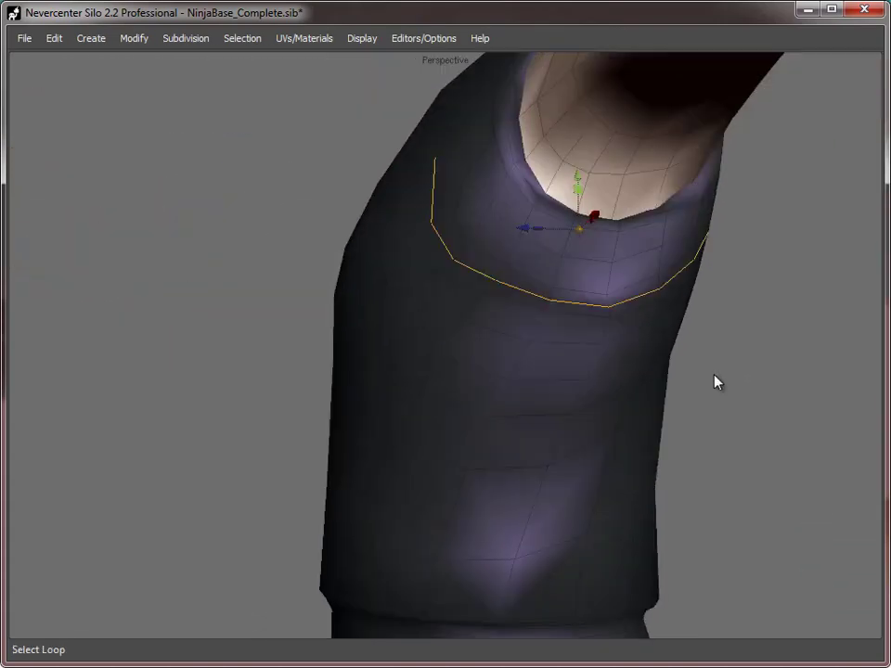
middle_click_drag(718, 383, 778, 399)
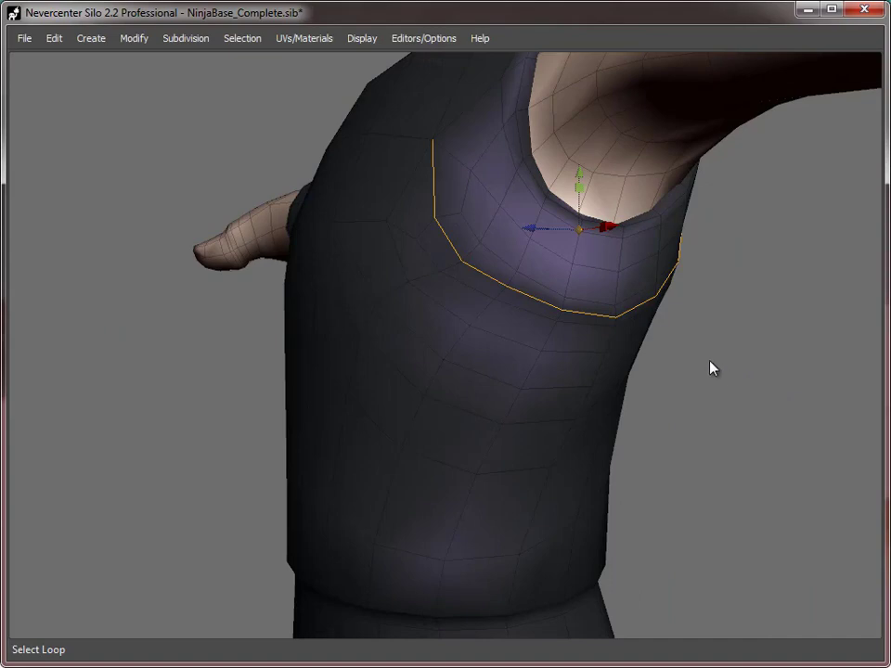
middle_click_drag(710, 366, 778, 351)
left_click_drag(778, 352, 672, 352, "alt")
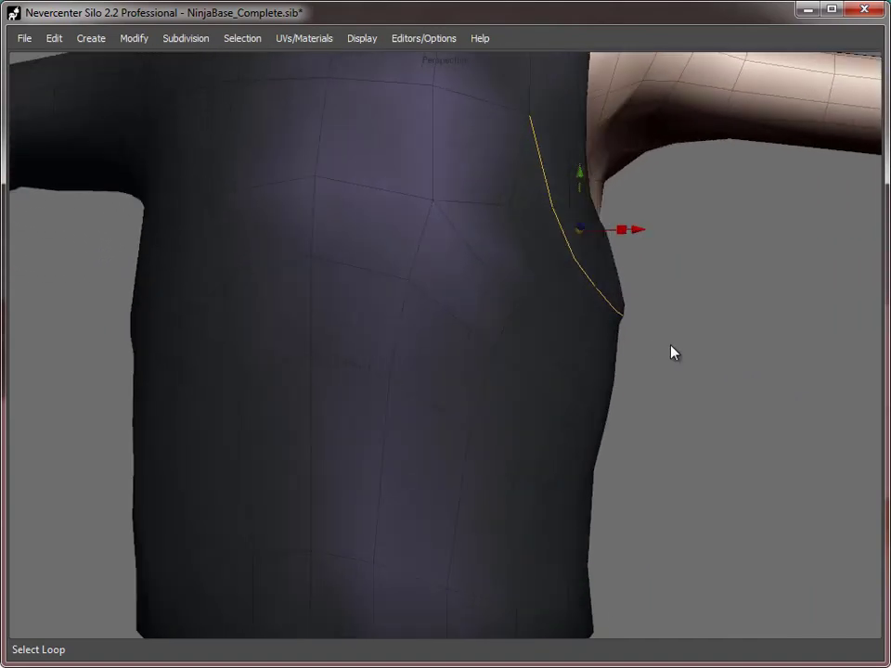
middle_click_drag(672, 352, 633, 386, "alt")
scroll(633, 386, "up", 2)
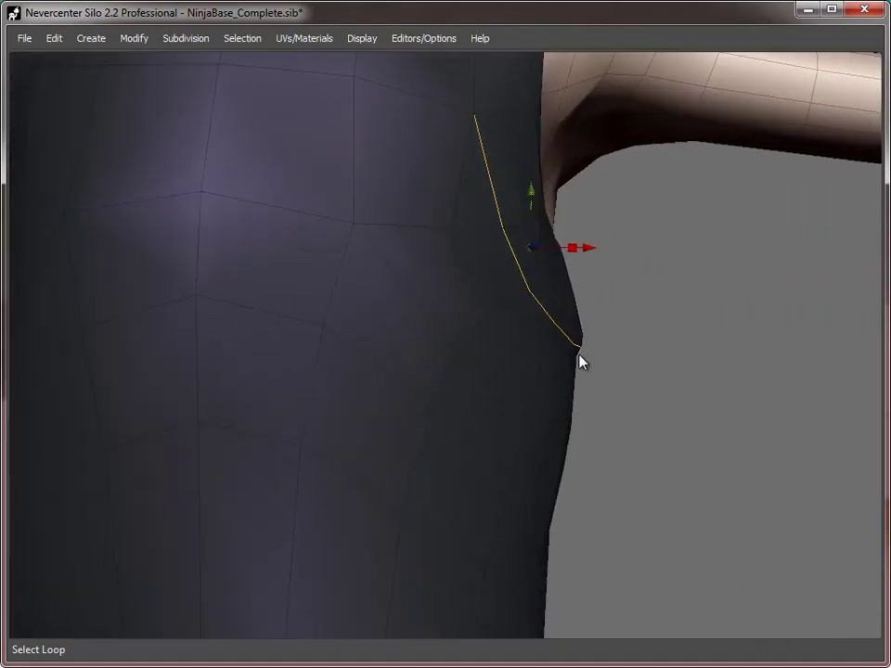
middle_click_drag(691, 360, 593, 342)
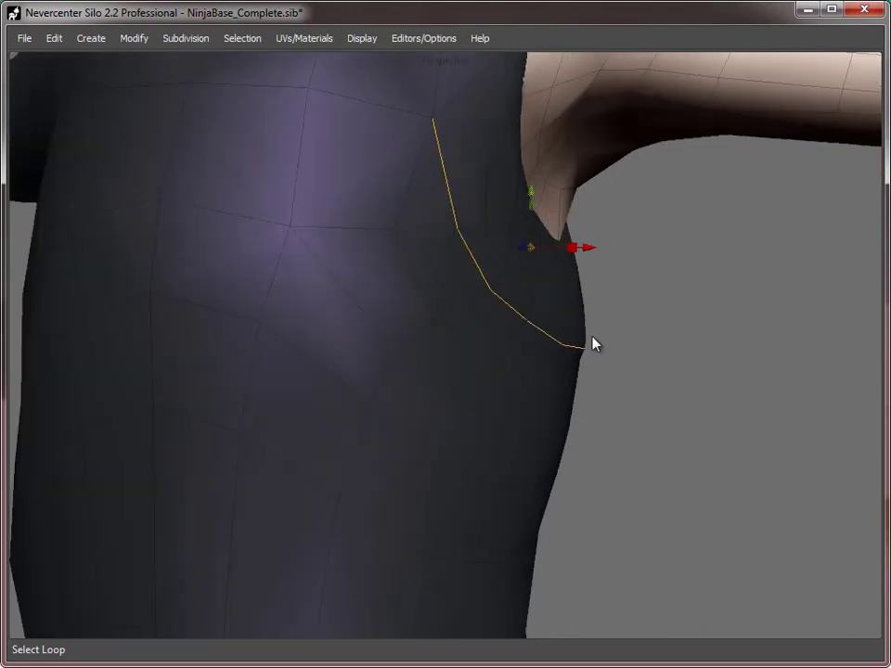
middle_click_drag(688, 370, 665, 371)
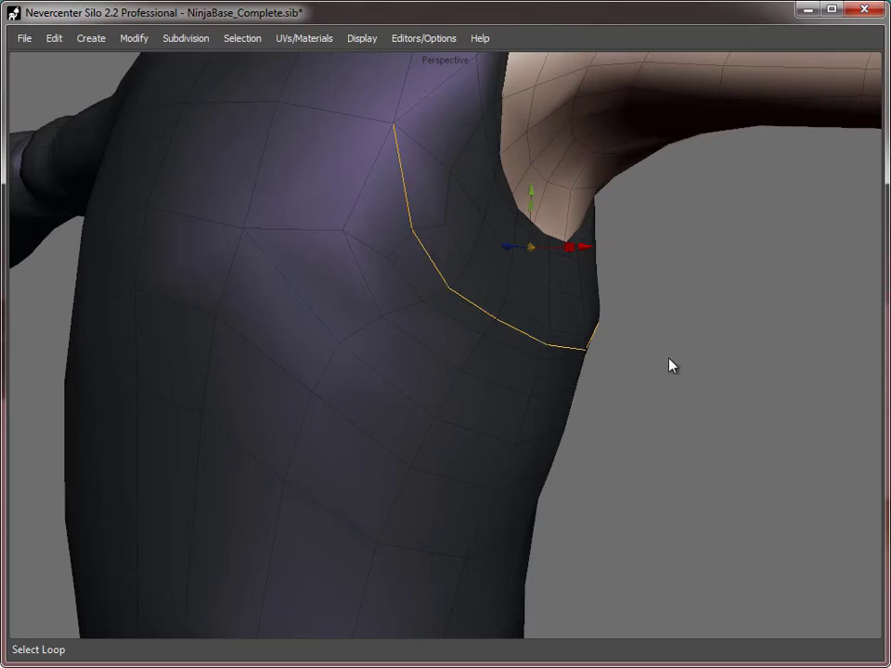
key("Delete")
- Merge the two short shirt edges in front of and behind the bare arm's armhole
left_click(391, 258)
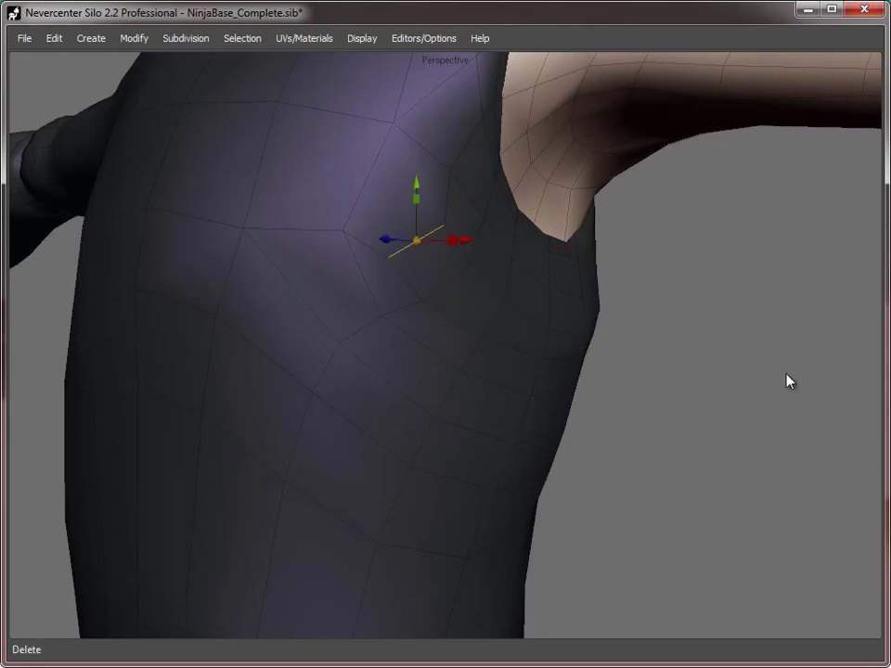
middle_click_drag(787, 381, 697, 344)
left_click(772, 288, "shift")
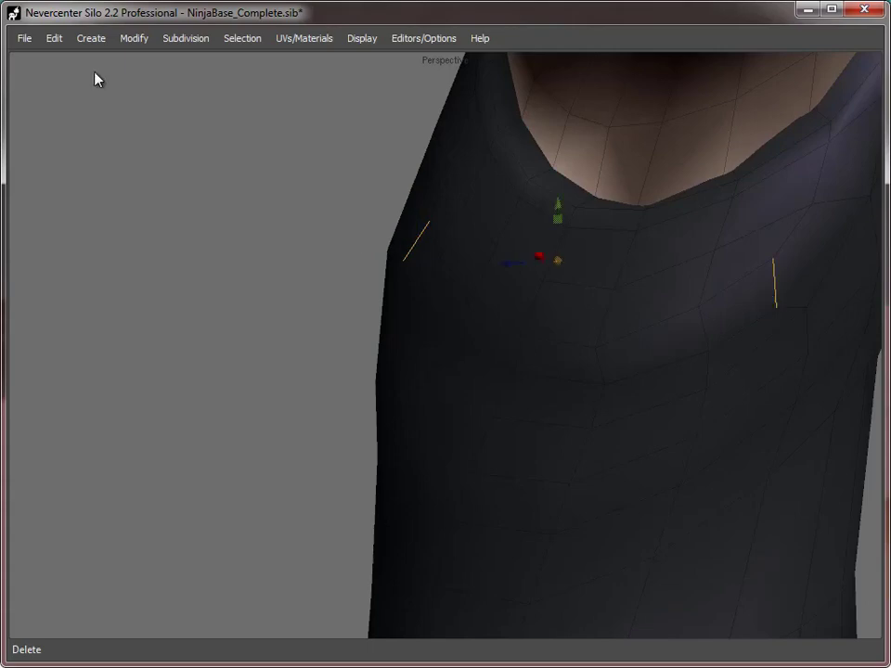
left_click(133, 38)
left_click(158, 265)
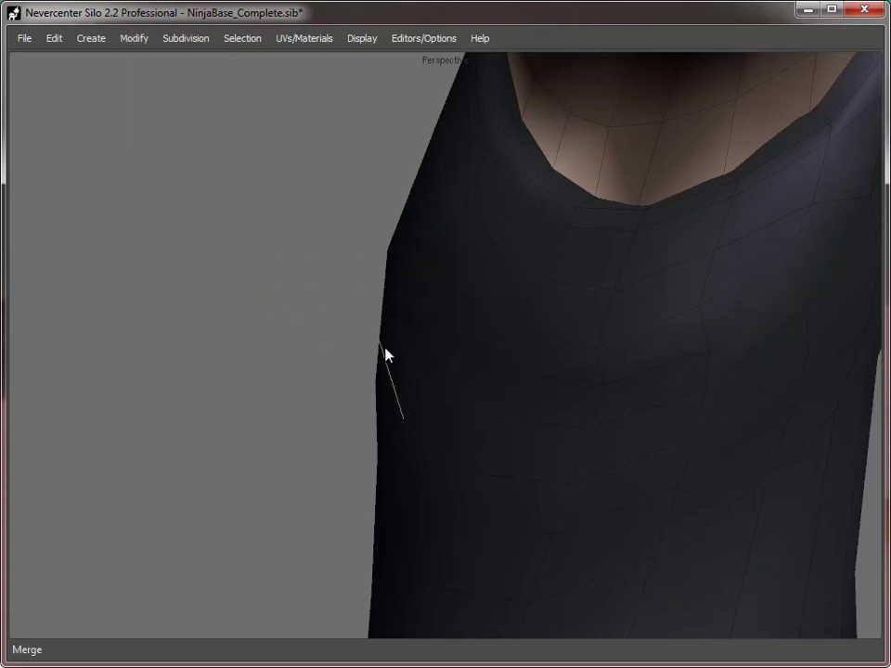
- Select the ring of short edges running under the bare arm's armhole and merge it
middle_click_drag(385, 351, 511, 358)
left_click(439, 271)
key("alt+r")
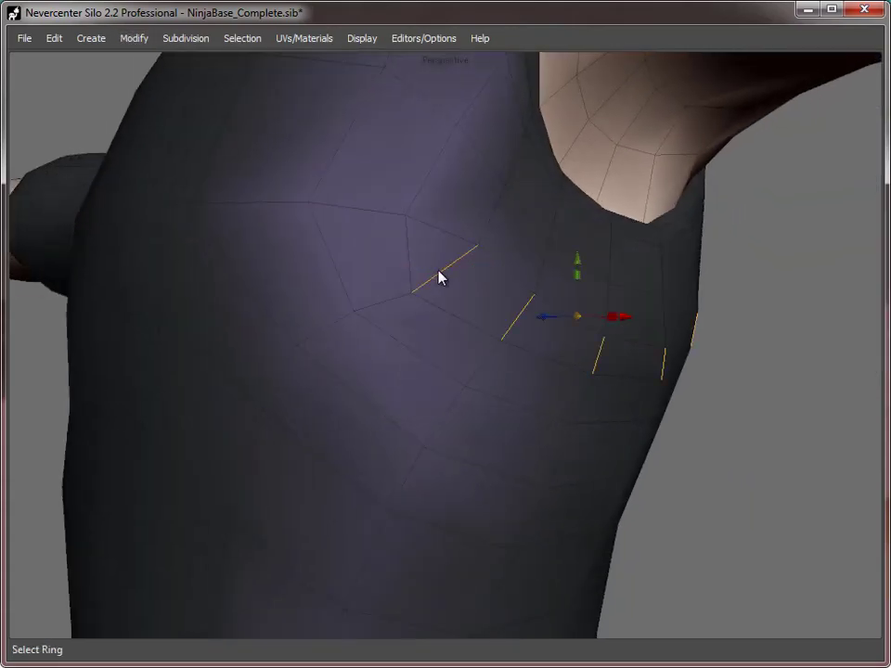
left_click(134, 38)
left_click(181, 271)
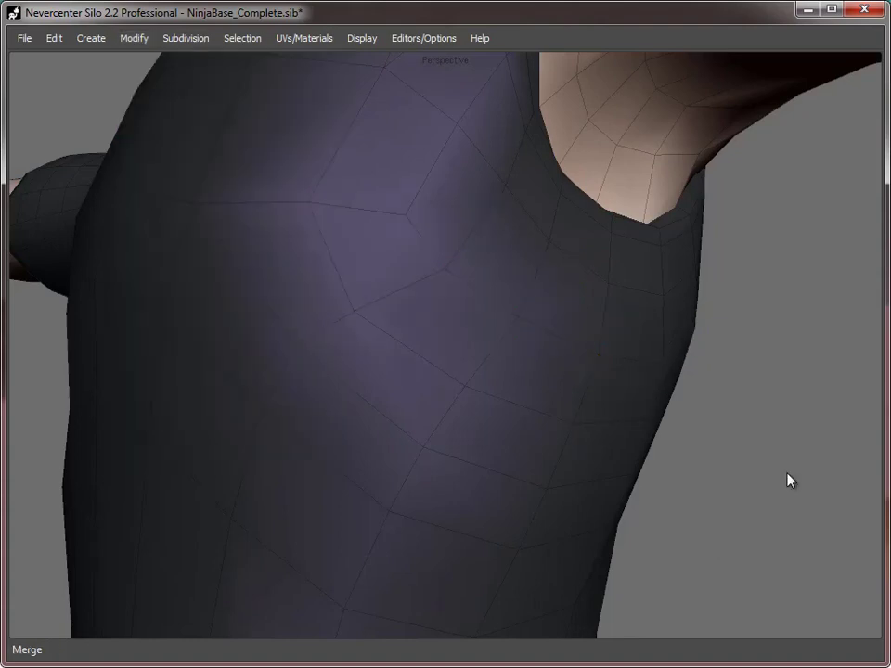
- Inspect the reduced shirt and arms from the front and back, shaded and with the wireframe highlighted
middle_click_drag(790, 479, 560, 384)
key("f")
left_click(577, 376)
left_click_drag(577, 375, 665, 395, "alt")
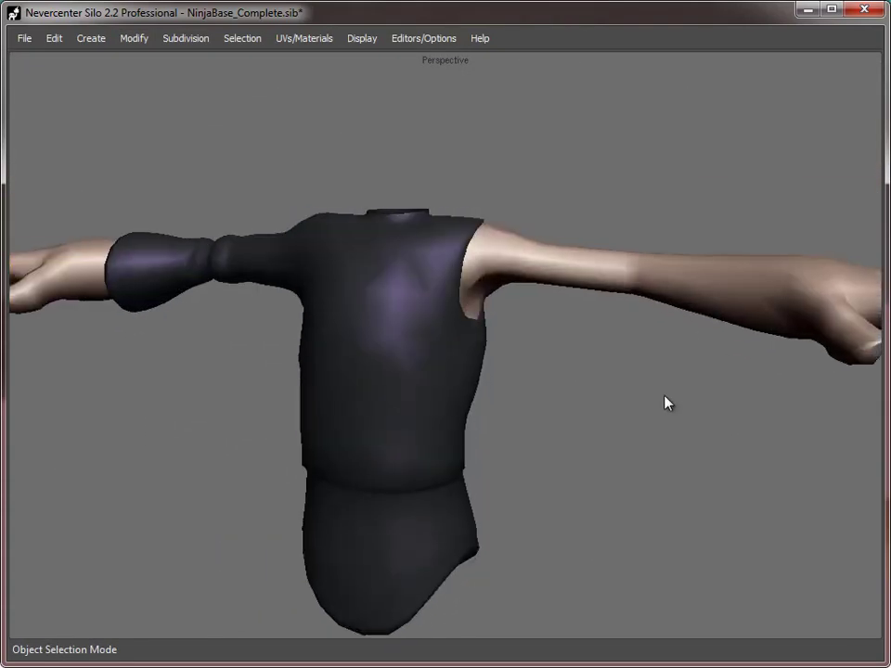
right_click_drag(665, 395, 581, 389, "alt")
middle_click_drag(585, 397, 398, 415)
left_click_drag(398, 415, 592, 408, "alt")
middle_click_drag(561, 408, 501, 405, "alt")
right_click_drag(501, 405, 460, 237, "alt")
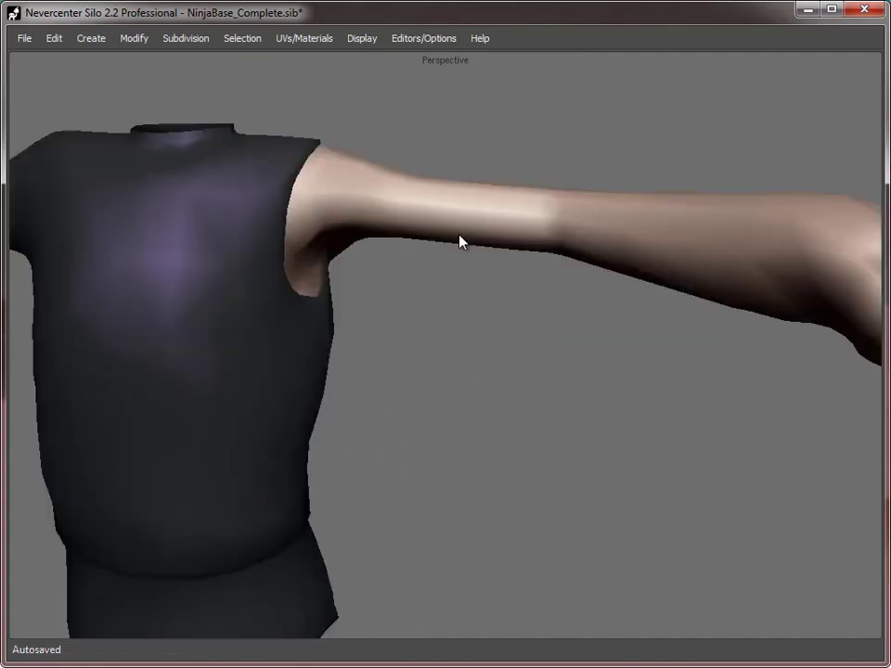
middle_click_drag(459, 237, 568, 286, "alt")
left_click(564, 284)
middle_click_drag(561, 383, 531, 323)
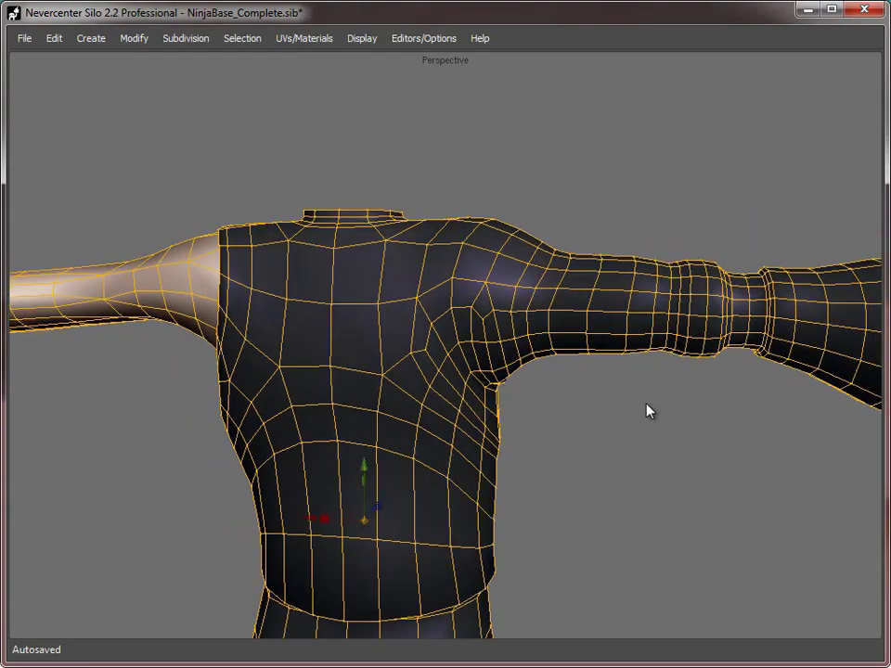
- Delete three alternate edge loops around the flared forearm section of the shirt sleeve
middle_click_drag(647, 405, 523, 392, "alt")
left_click_drag(524, 391, 493, 396, "alt")
key("s")
middle_click_drag(604, 441, 320, 429, "alt")
right_click_drag(320, 429, 410, 415, "alt")
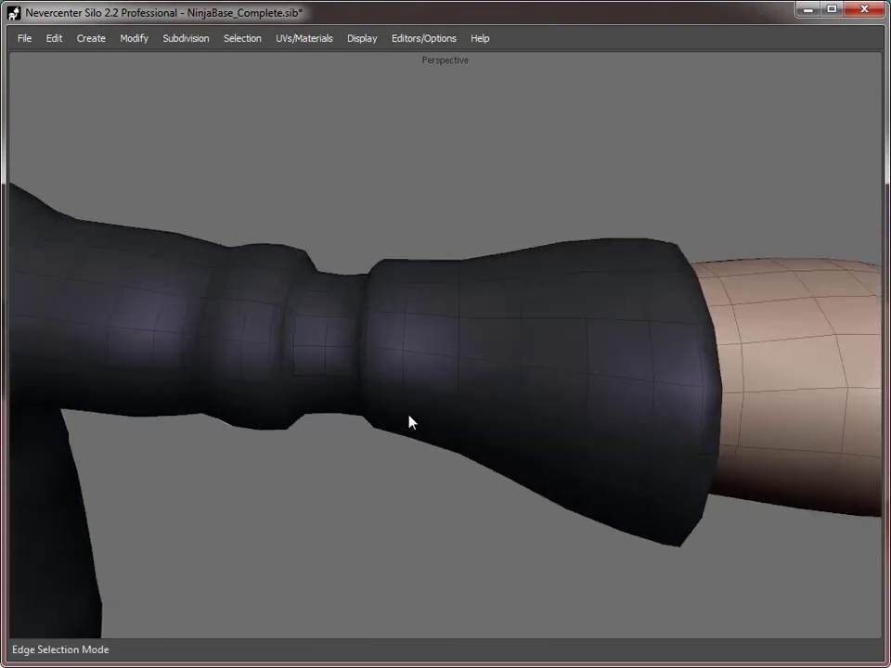
middle_click_drag(411, 422, 427, 419)
double_click(420, 320)
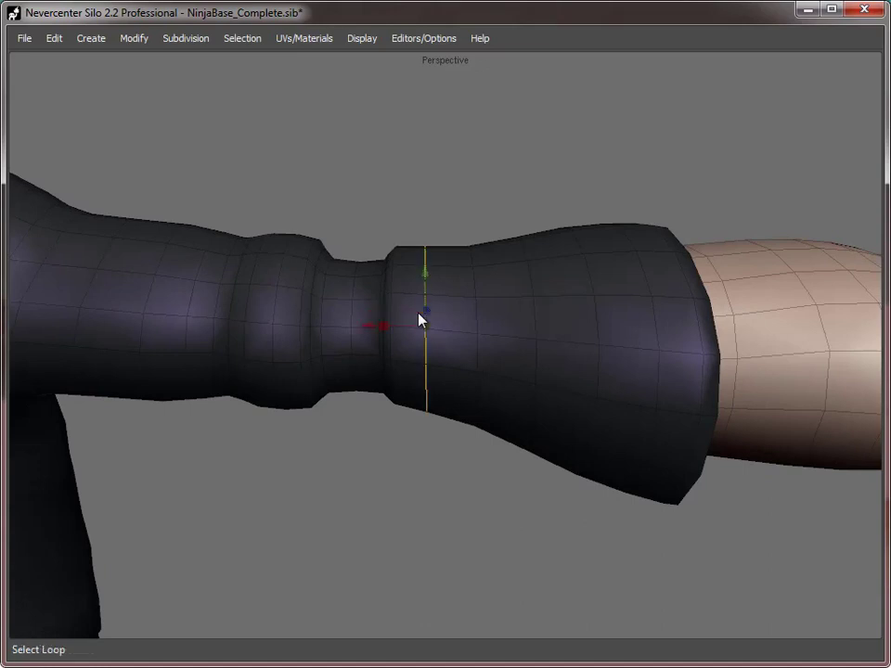
double_click(535, 319, "shift")
double_click(652, 320, "shift")
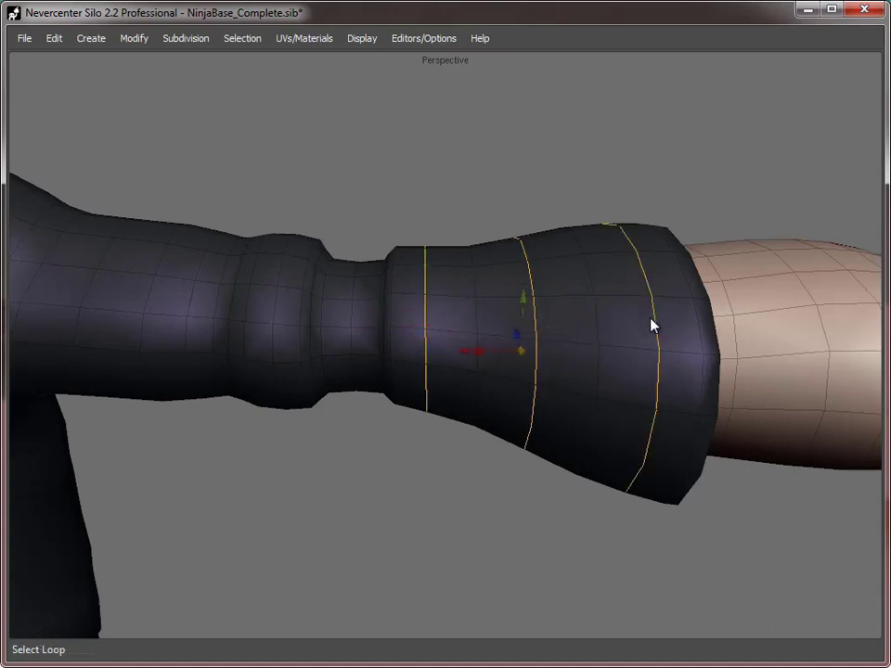
key("Delete")
middle_click_drag(263, 446, 543, 426)
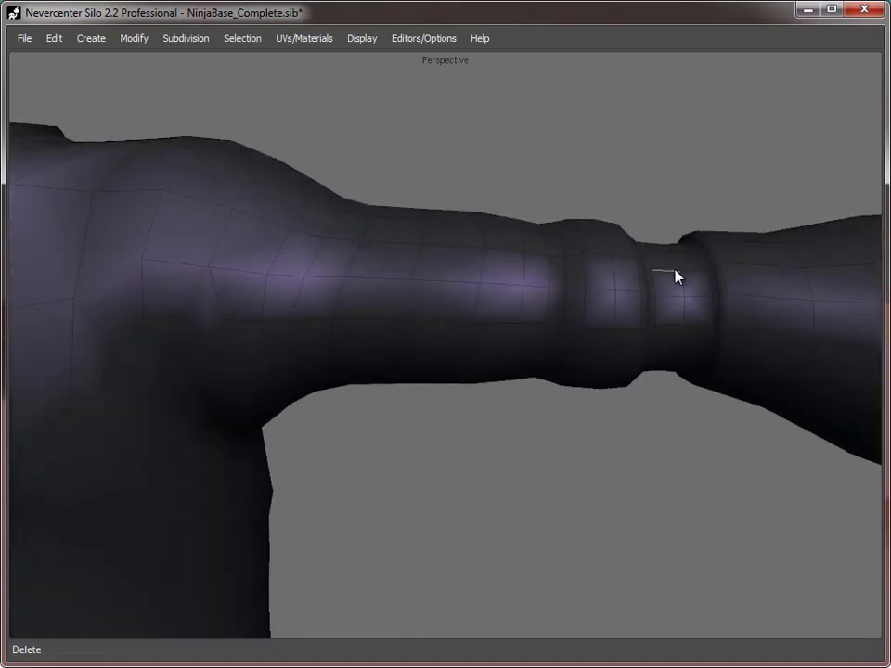
middle_click_drag(681, 289, 385, 274)
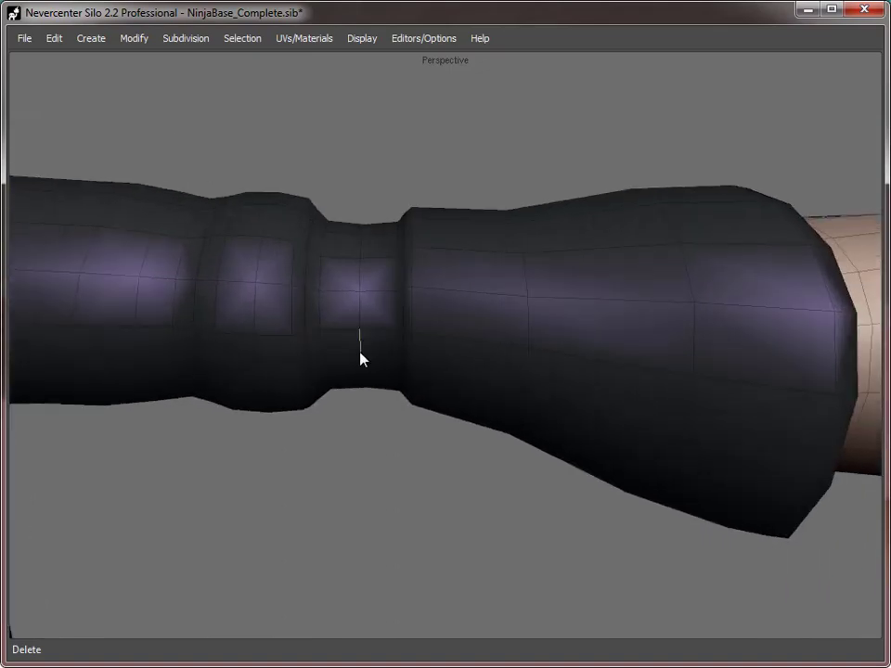
key("d")
left_click(337, 282)
double_click(337, 310, "shift")
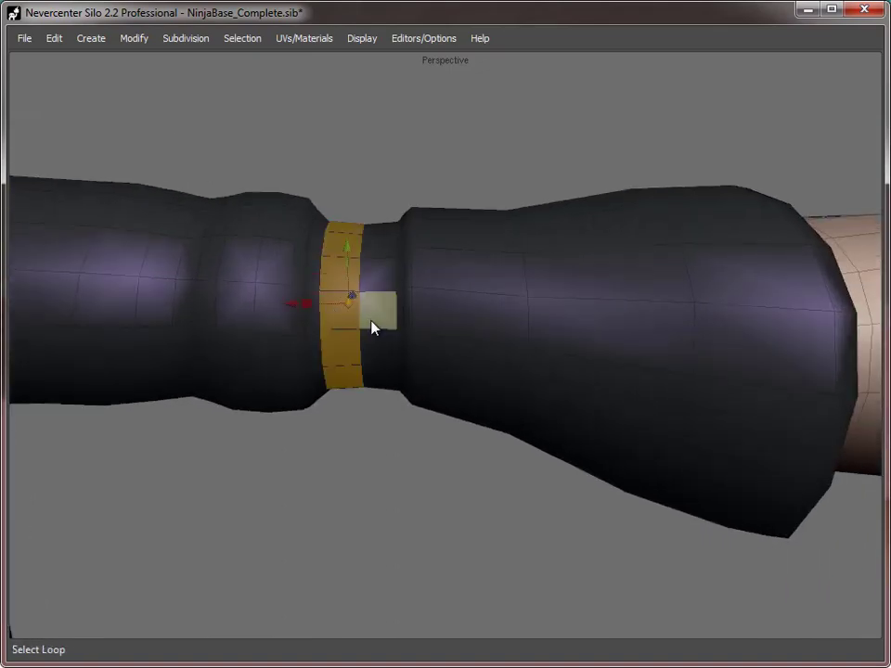
left_click(371, 321, "shift")
double_click(375, 284, "shift")
left_click(374, 282)
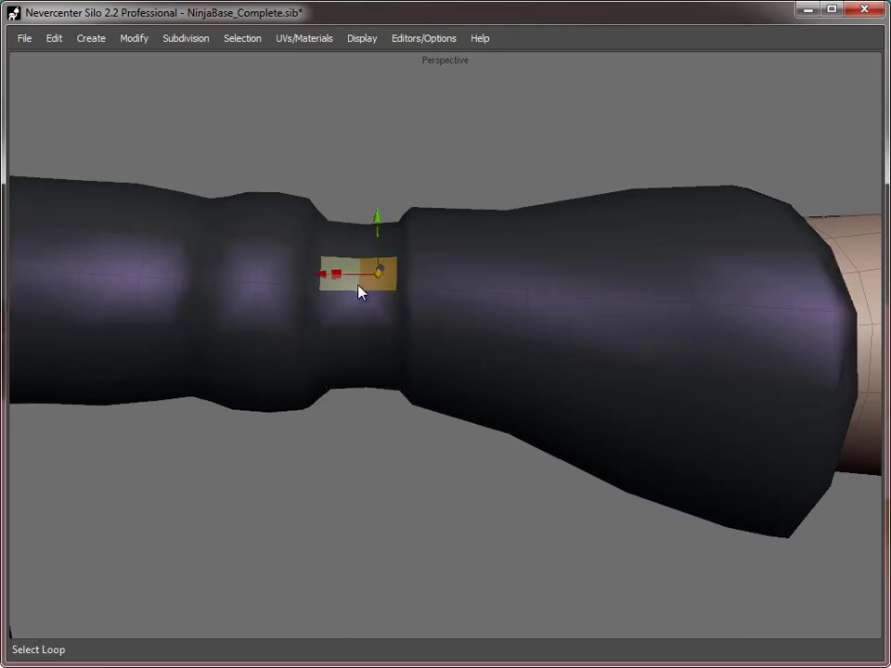
key("f")
left_click(372, 464)
- Delete the two edge loops in the creases on either side of the narrow band in the sleeve
left_click_drag(397, 389, 426, 385, "alt")
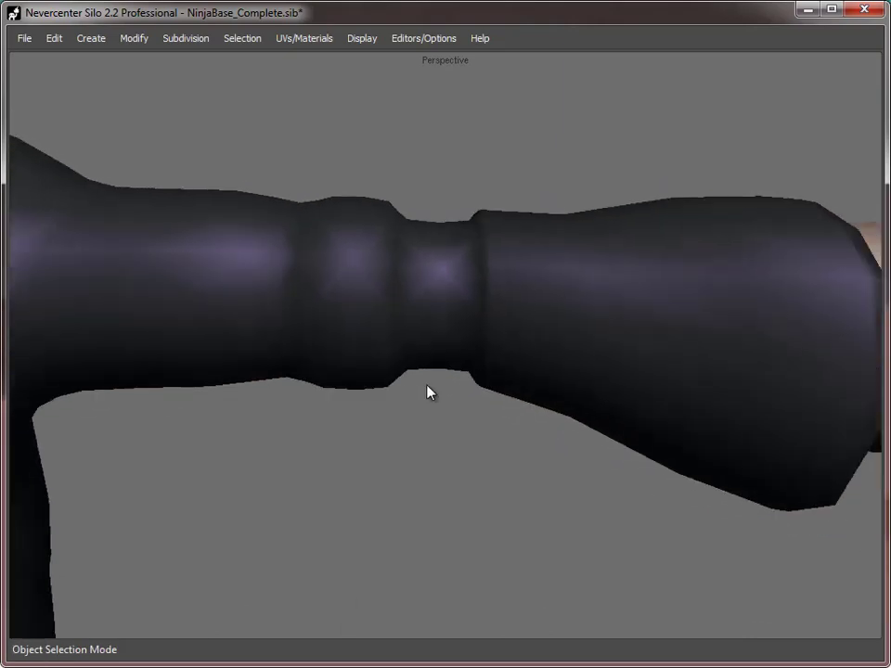
left_click(426, 269)
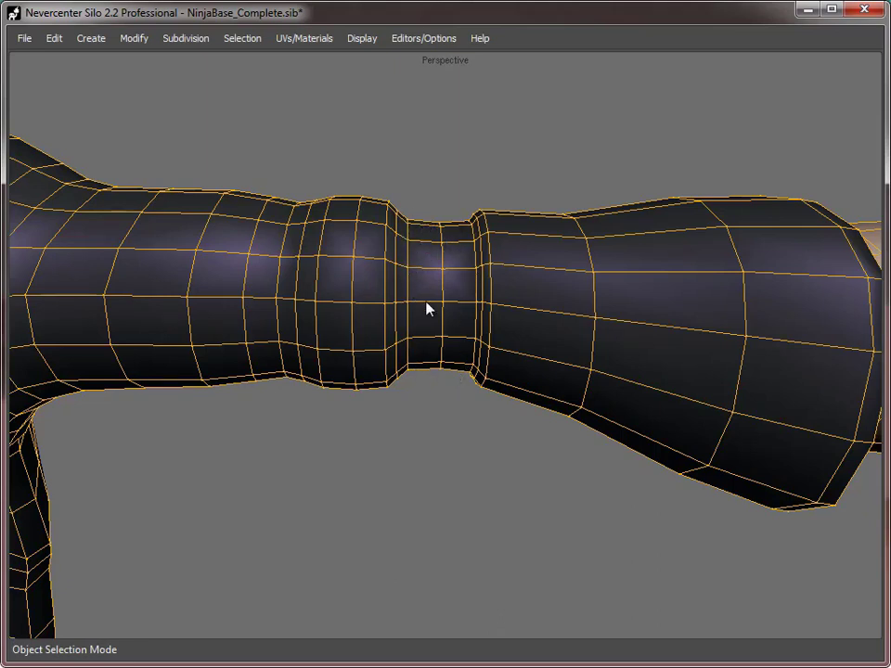
key("s")
right_click_drag(464, 471, 458, 415, "alt")
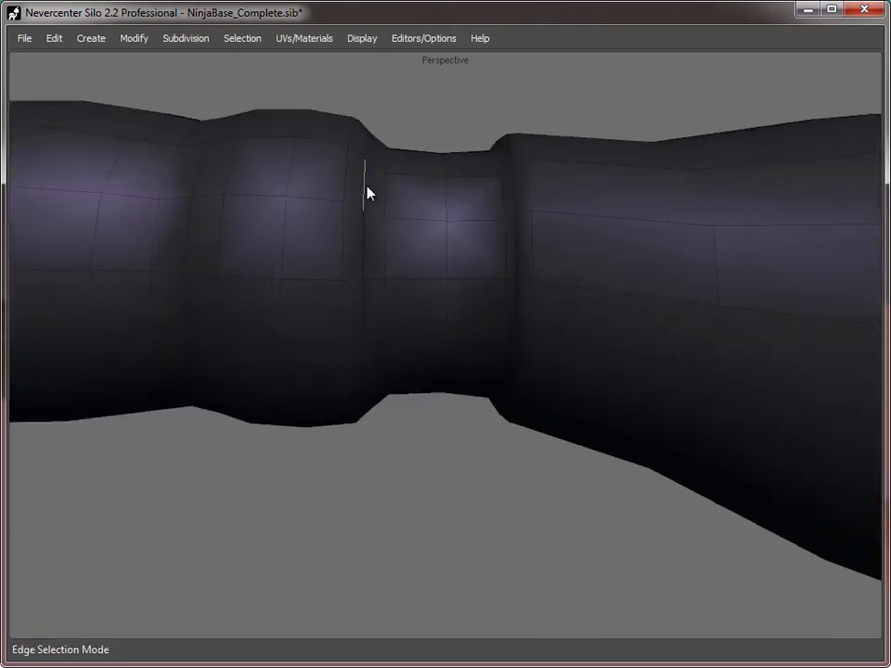
double_click(368, 192)
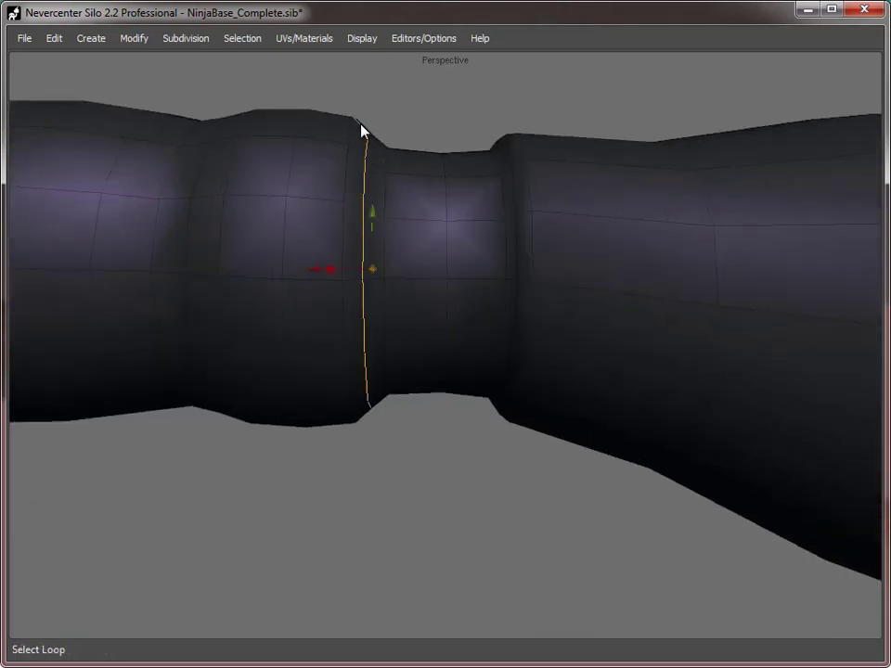
double_click(516, 163, "shift")
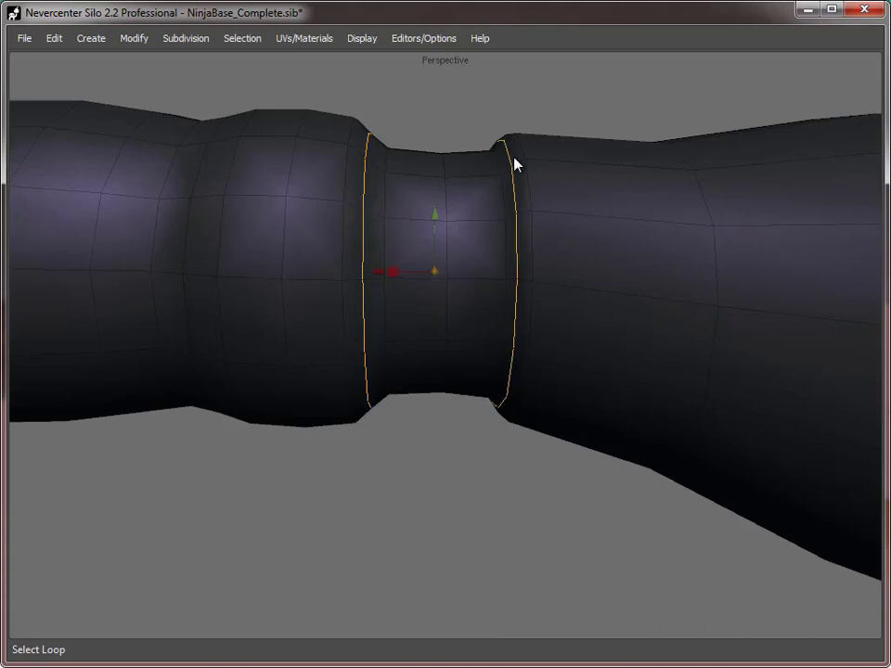
middle_click_drag(451, 129, 445, 138)
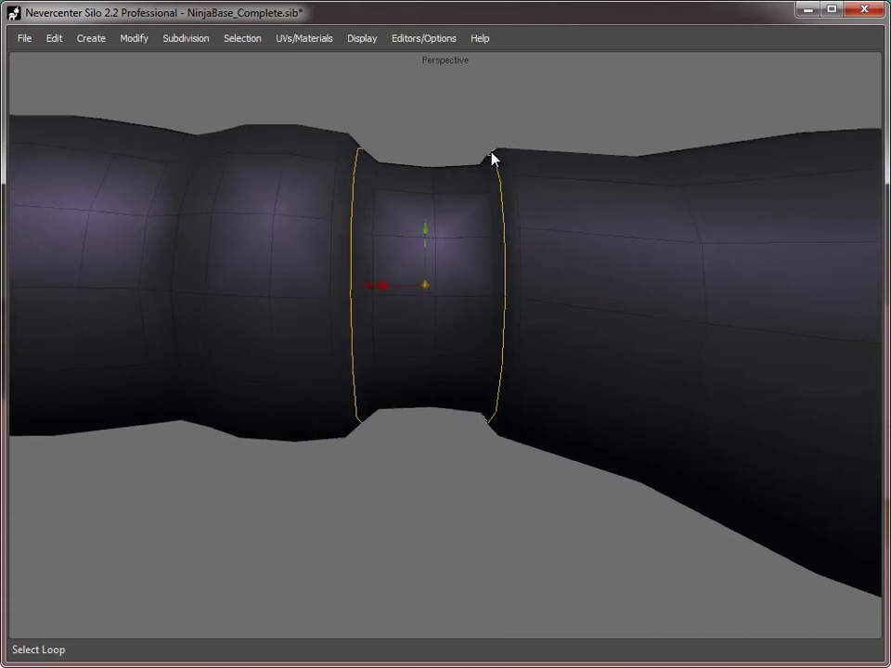
key("Delete")
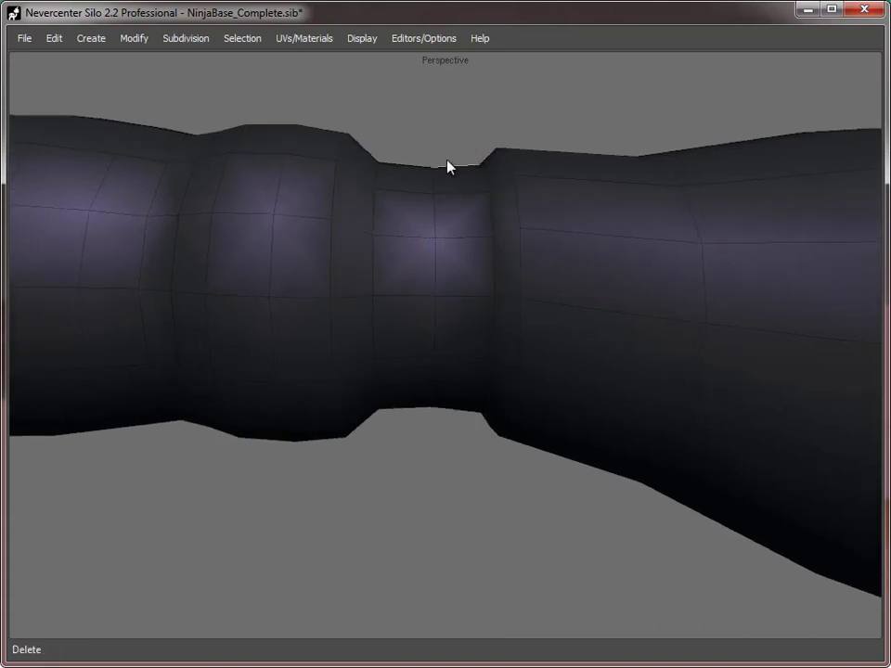
- Inspect the simplified sleeve, torso and arms in shaded view from the front and back
right_click_drag(553, 516, 317, 479, "alt")
key("f")
left_click(642, 491)
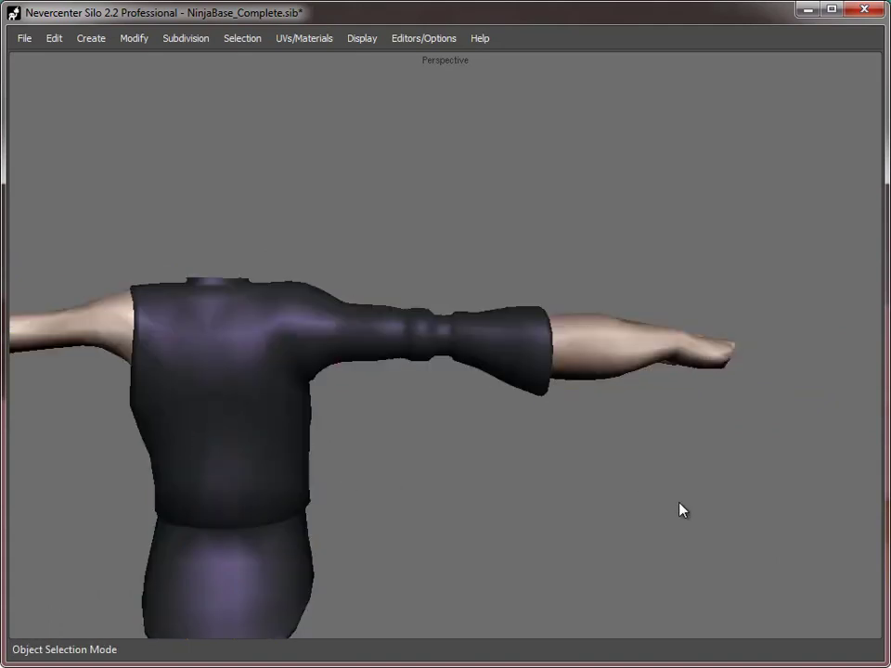
right_click_drag(679, 504, 573, 425, "alt")
left_click_drag(573, 425, 859, 429, "alt")
right_click_drag(645, 432, 589, 429, "alt")
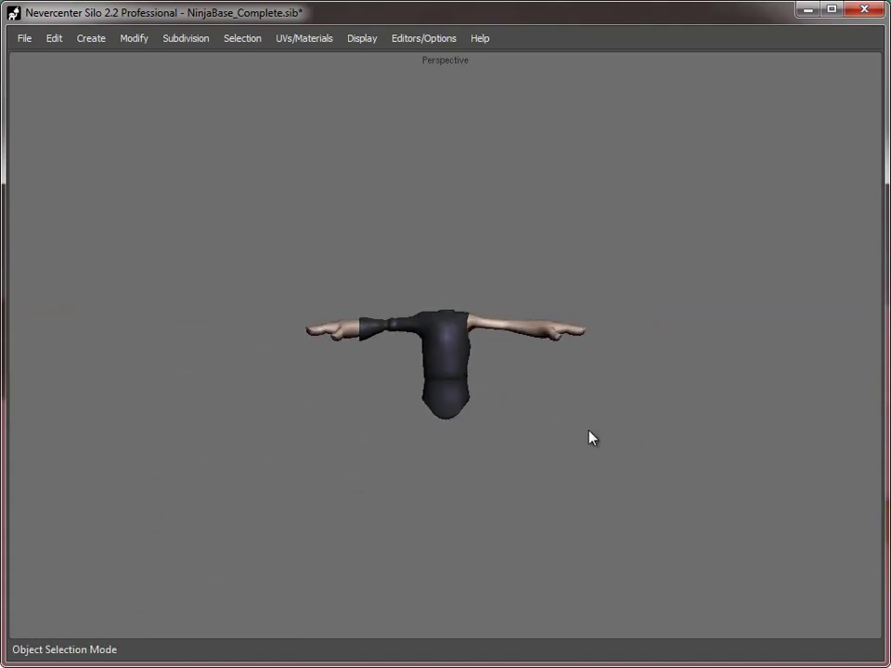
left_click_drag(589, 430, 380, 439, "alt")
right_click_drag(379, 439, 464, 437, "alt")
middle_click_drag(464, 437, 483, 394, "alt")
left_click_drag(483, 394, 506, 419, "alt")
middle_click_drag(507, 425, 404, 422)
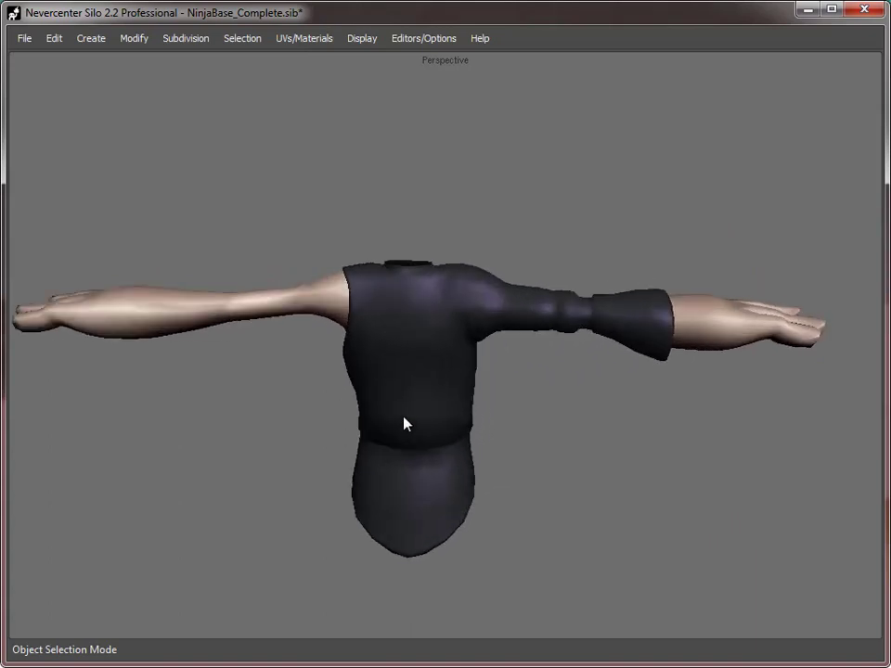
- Delete the partial edge loop that curves under the armpit of the sleeved arm
scroll(544, 311, "up", 4)
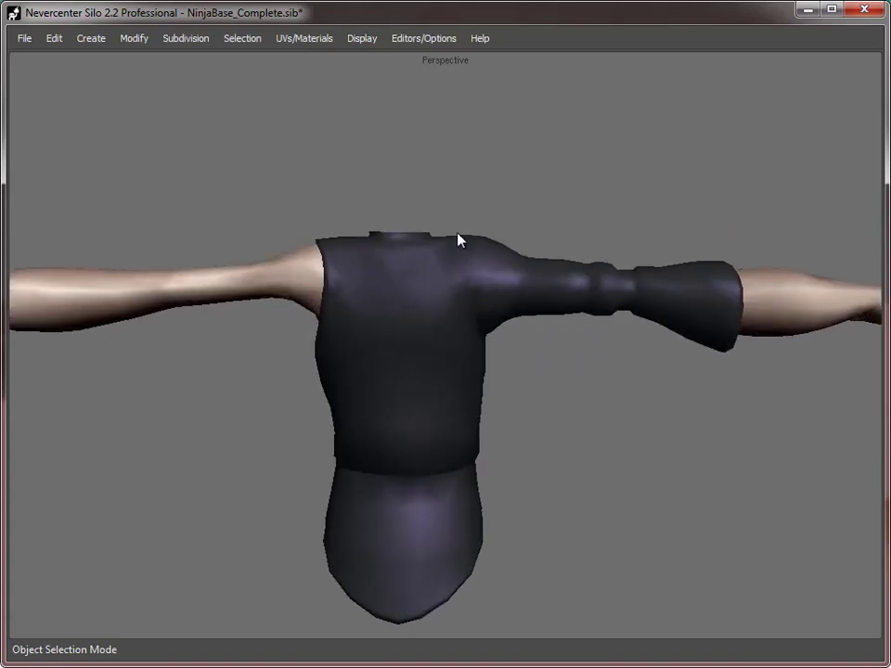
scroll(455, 278, "up", 5)
left_click(450, 311)
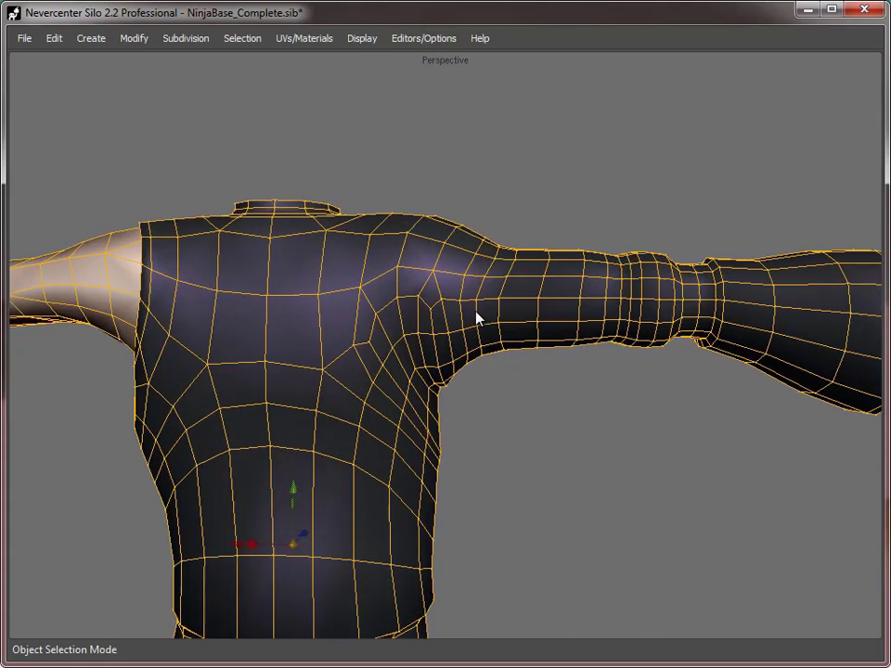
key("s")
double_click(432, 336)
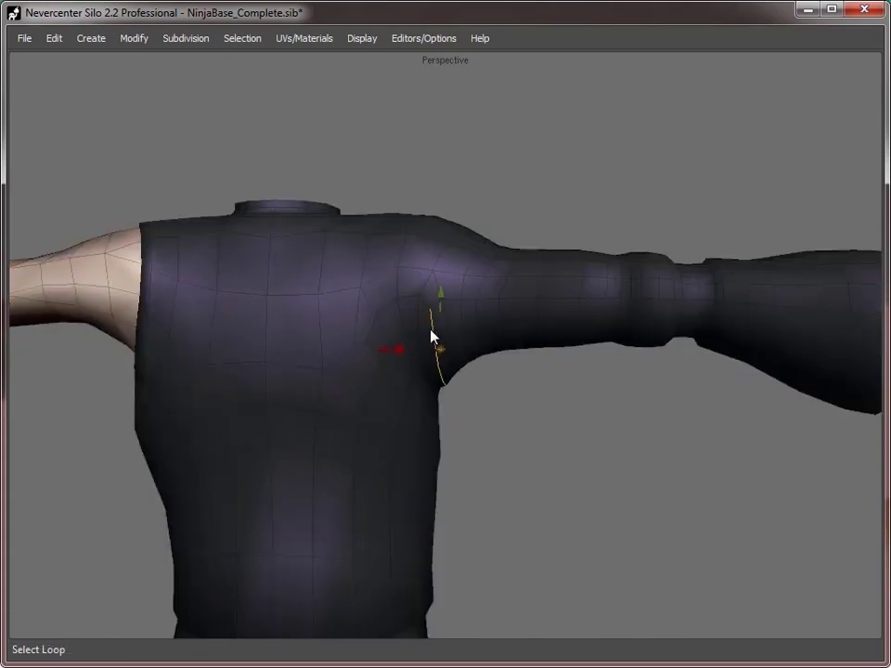
key("Delete")
- Select the ring of short edges around the armpit of the sleeved arm and merge it
left_click(431, 302)
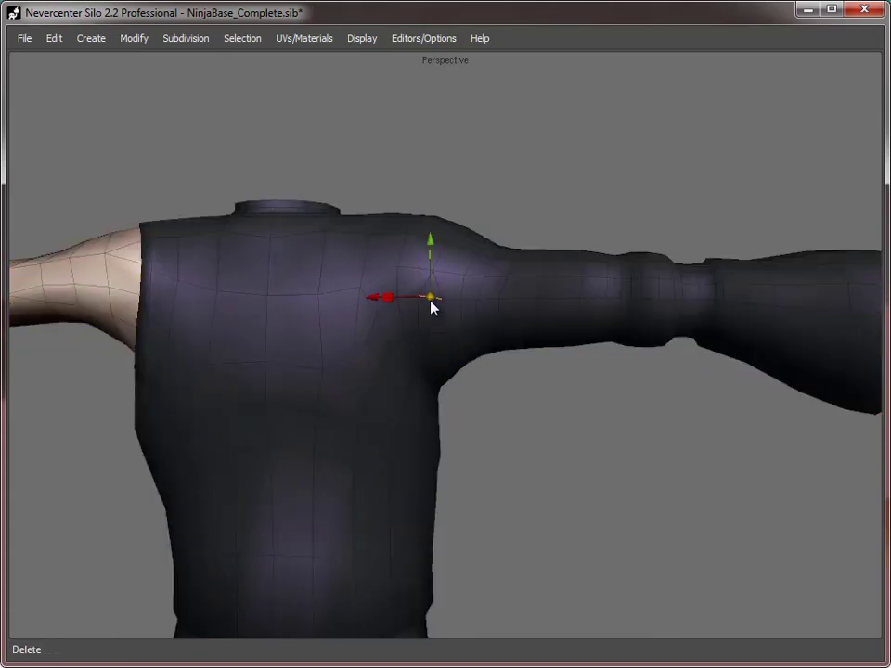
double_click(431, 306, "shift")
left_click(135, 38)
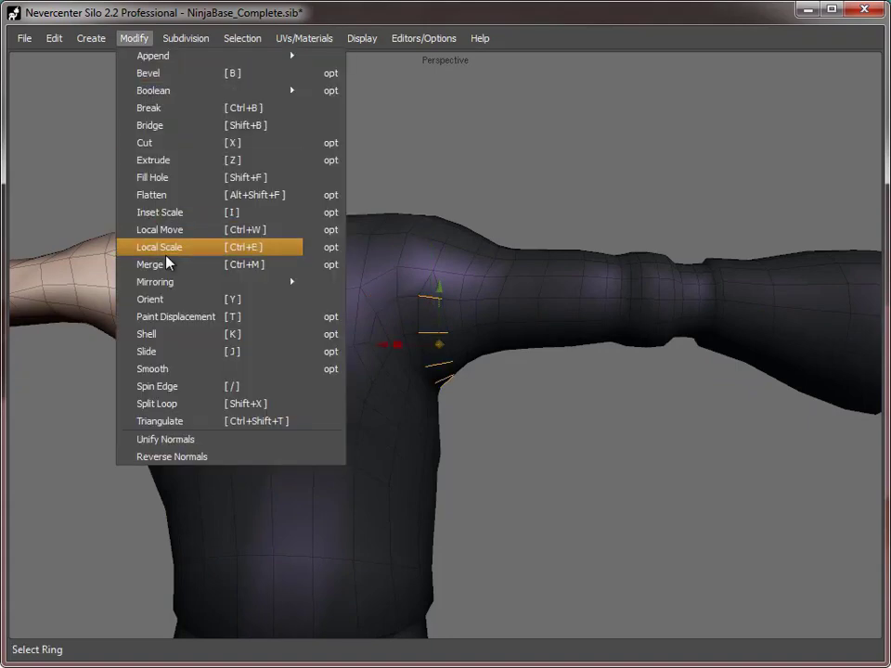
left_click(170, 267)
key("f")
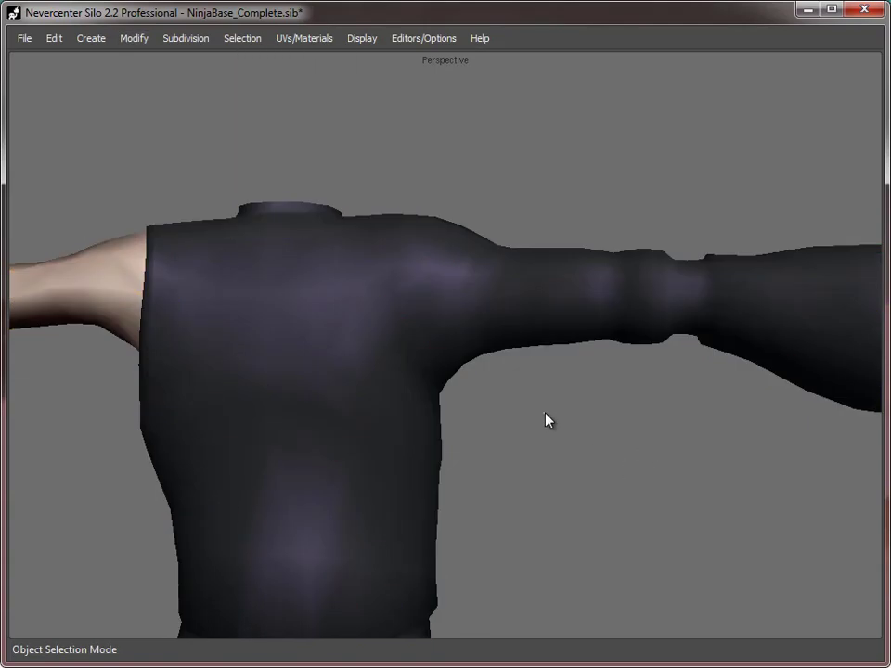
- Examine the reduced torso and both arms from several angles, shaded and with the wireframe highlighted
left_click_drag(659, 461, 379, 470, "alt")
scroll(380, 469, "down", 5)
left_click_drag(507, 409, 421, 456, "alt")
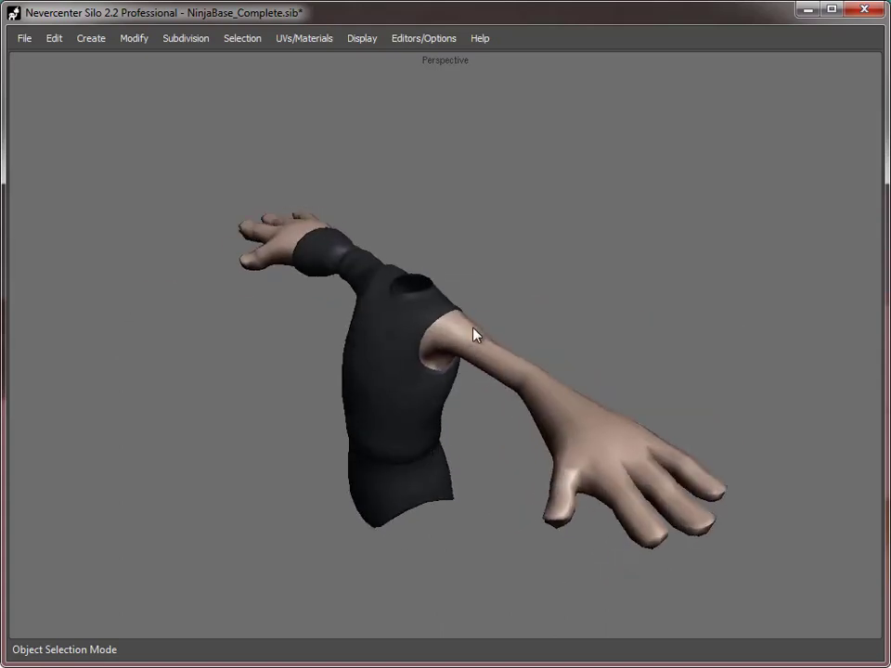
mouse_move(474, 333)
left_mouse_down("alt")
mouse_move(449, 373)
mouse_move(479, 326)
left_mouse_up("alt")
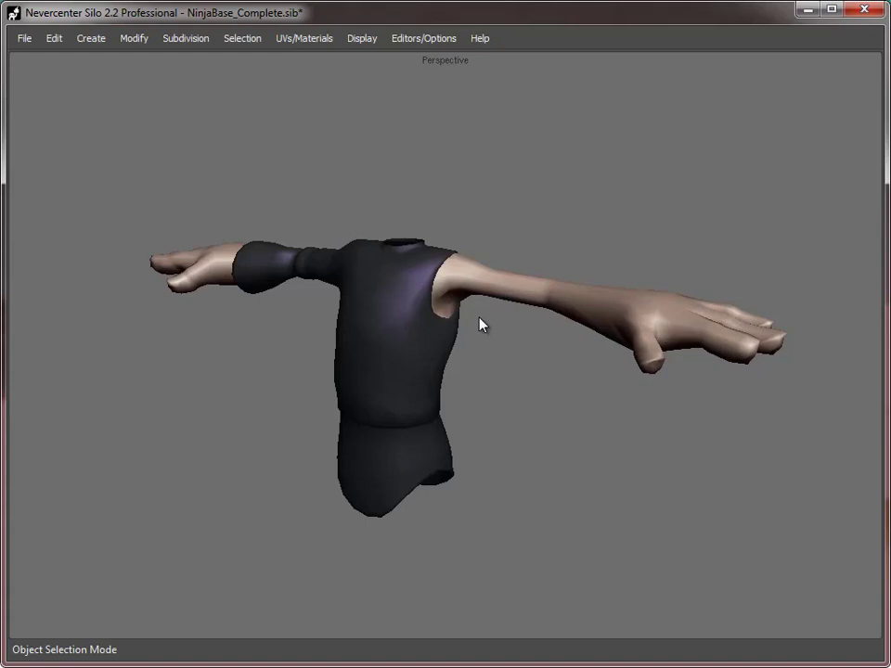
left_click_drag(481, 324, 522, 366, "alt")
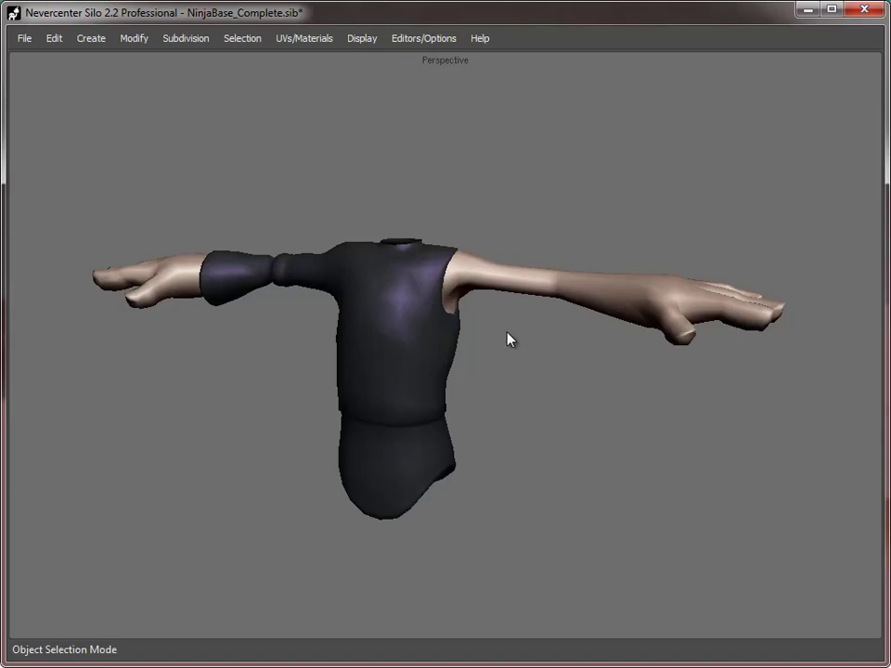
left_click(451, 335)
left_click_drag(487, 375, 461, 349, "alt")
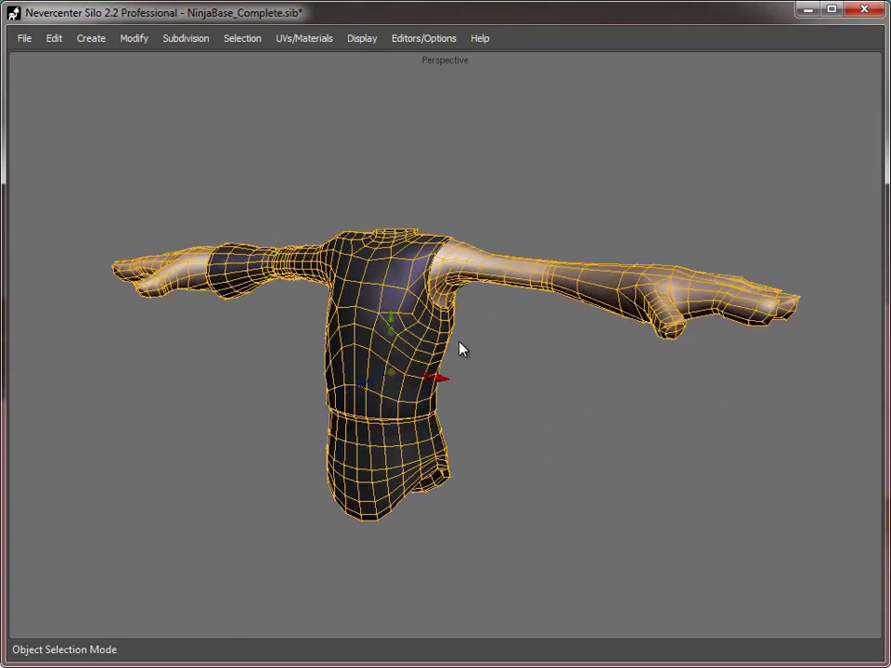
left_click(346, 104)
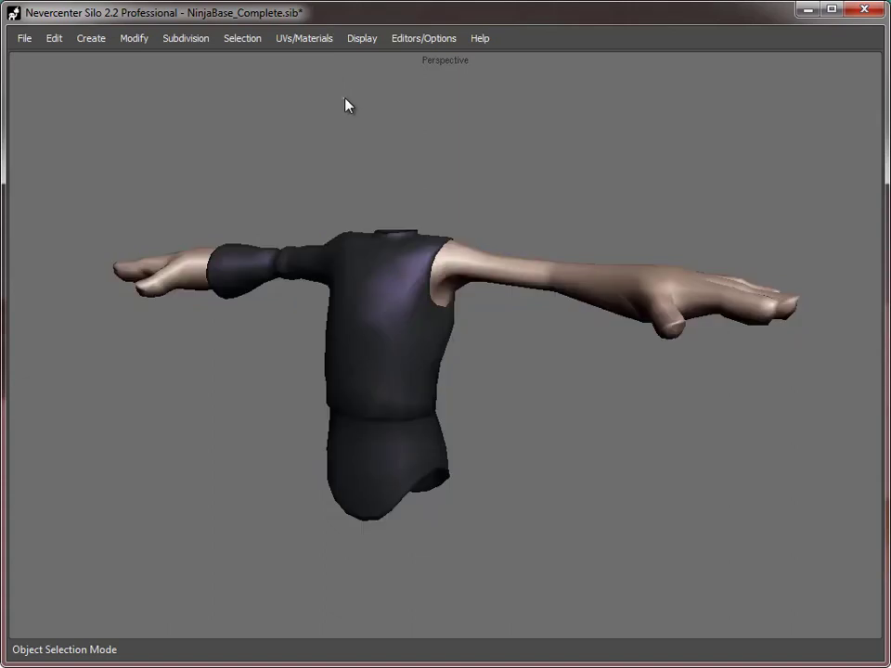
- Show all hidden parts of the ninja model again
left_click(364, 39)
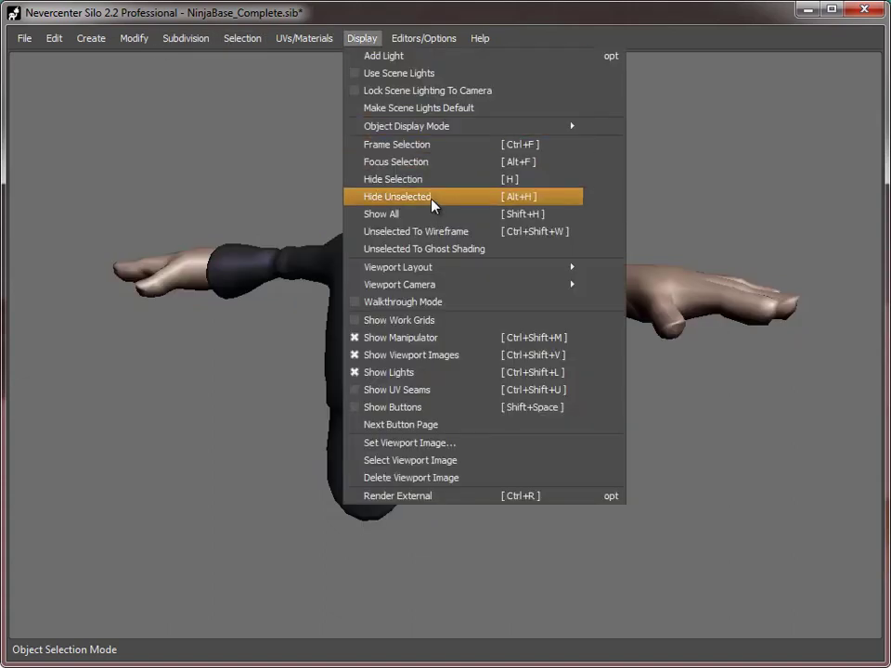
left_click(434, 215)
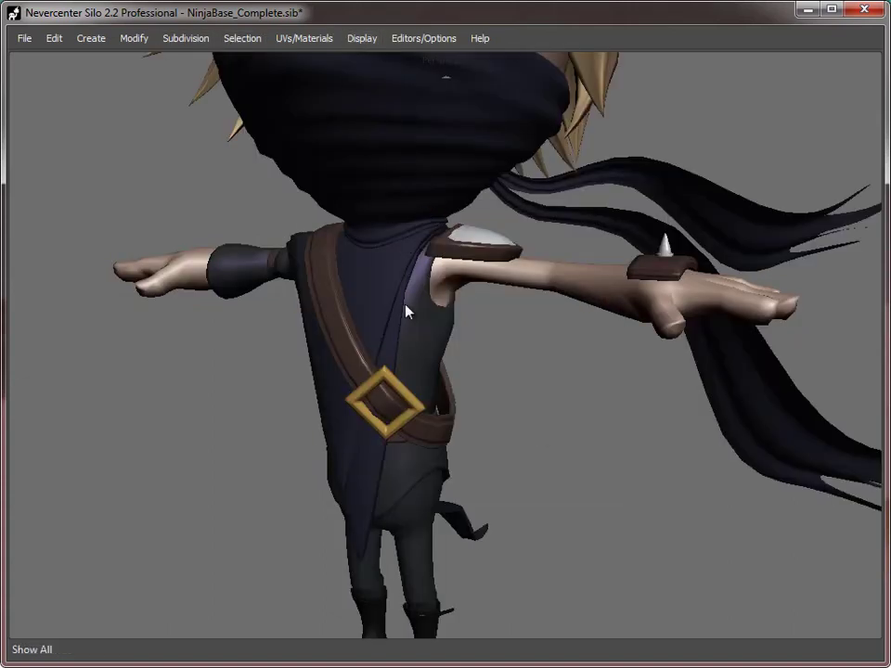
right_click_drag(407, 309, 471, 420, "alt")
left_click_drag(471, 420, 431, 354, "alt")
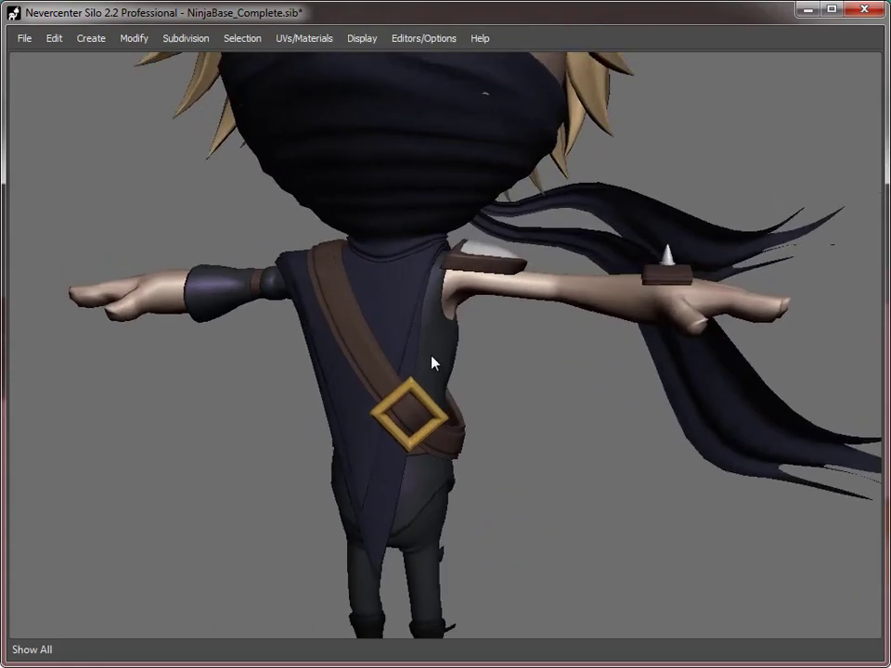
right_click_drag(431, 354, 420, 224, "alt")
middle_click_drag(420, 223, 462, 341, "alt")
right_click_drag(462, 341, 392, 272, "alt")
- Select the draped chest cloth and the head wrap together and examine their wireframes where they meet at the neck
left_click(391, 272)
left_click_drag(391, 272, 308, 361, "alt")
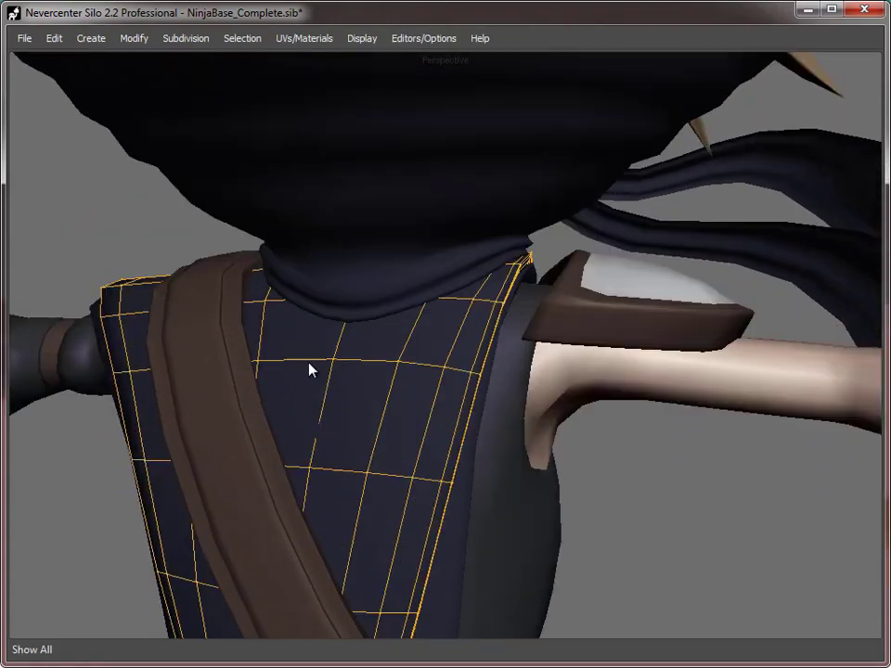
right_click_drag(308, 361, 481, 436, "alt")
left_click_drag(482, 436, 391, 409, "alt")
left_click(314, 261, "shift")
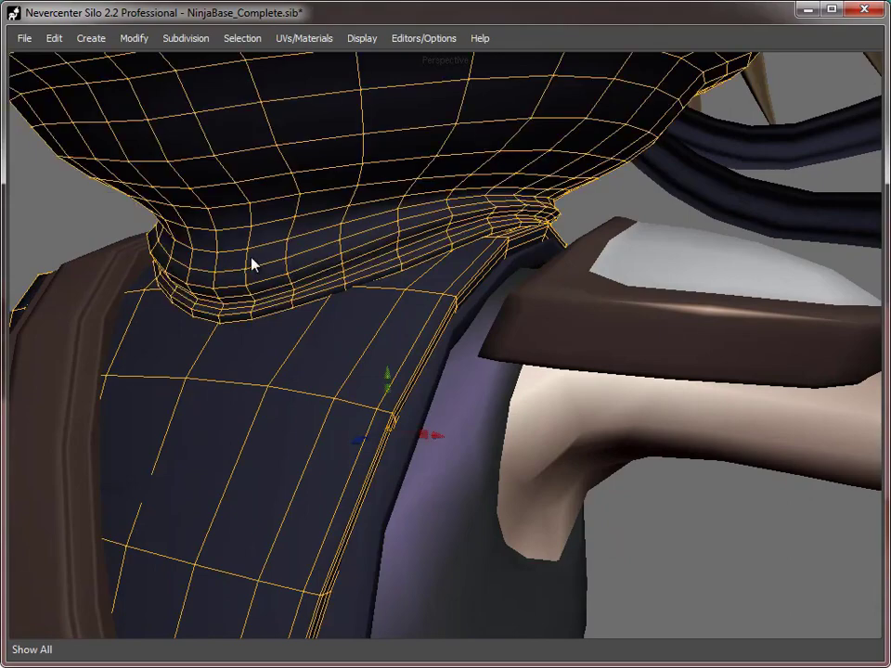
left_click(247, 361)
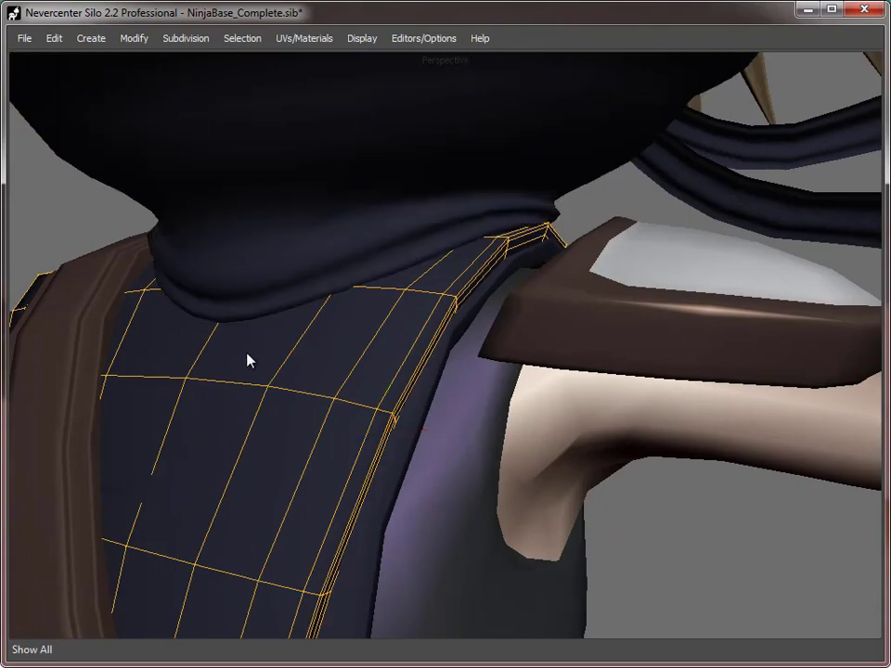
scroll(302, 368, "down", 5)
middle_click_drag(305, 363, 355, 329, "alt")
scroll(356, 329, "up", 5)
left_click(317, 246, "shift")
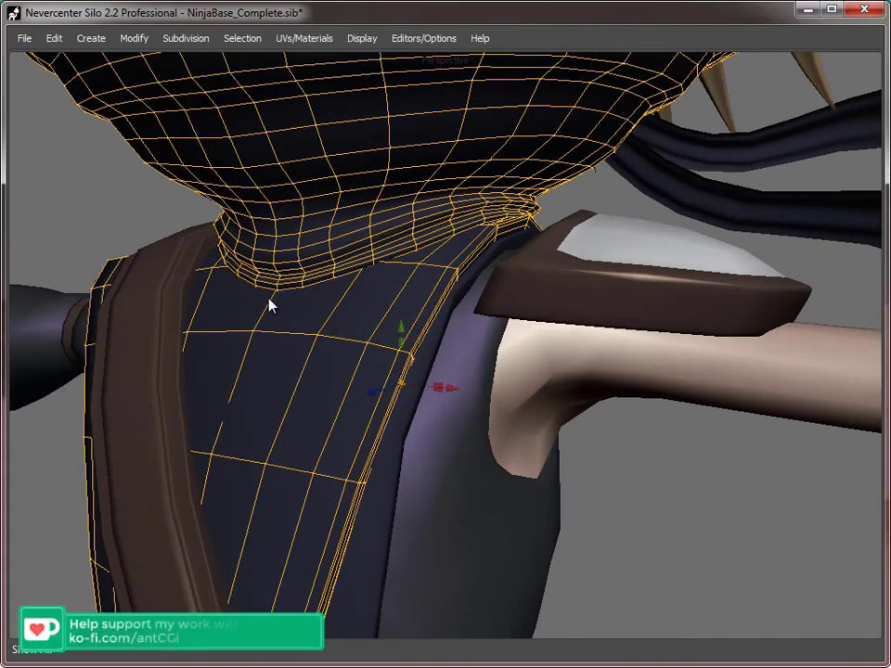
- Delete the two chest cloth faces directly beneath the front of the neck wrap
left_click(277, 310)
left_click_drag(277, 310, 376, 325, "alt")
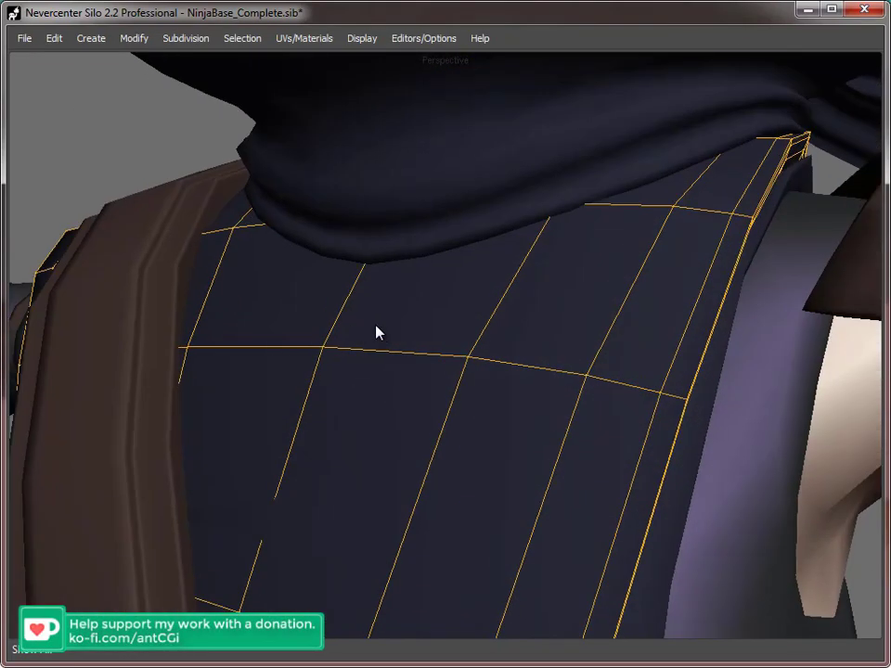
key("f")
left_click(408, 315)
left_click(288, 279, "shift")
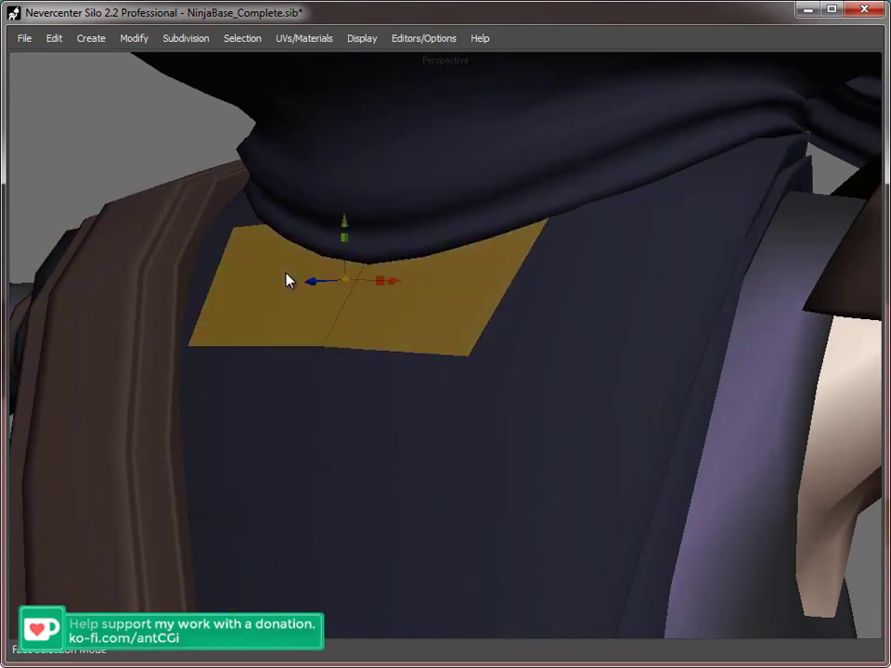
key("Delete")
- Combine the head wrap and the chest cloth into one object
key("f")
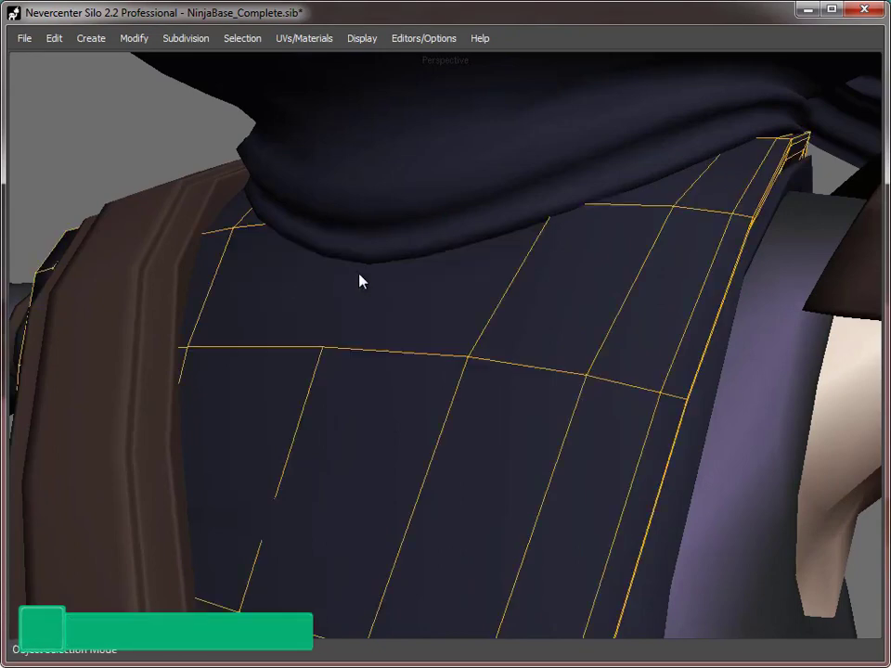
left_click(379, 242)
left_click(377, 409, "shift")
right_click(377, 409)
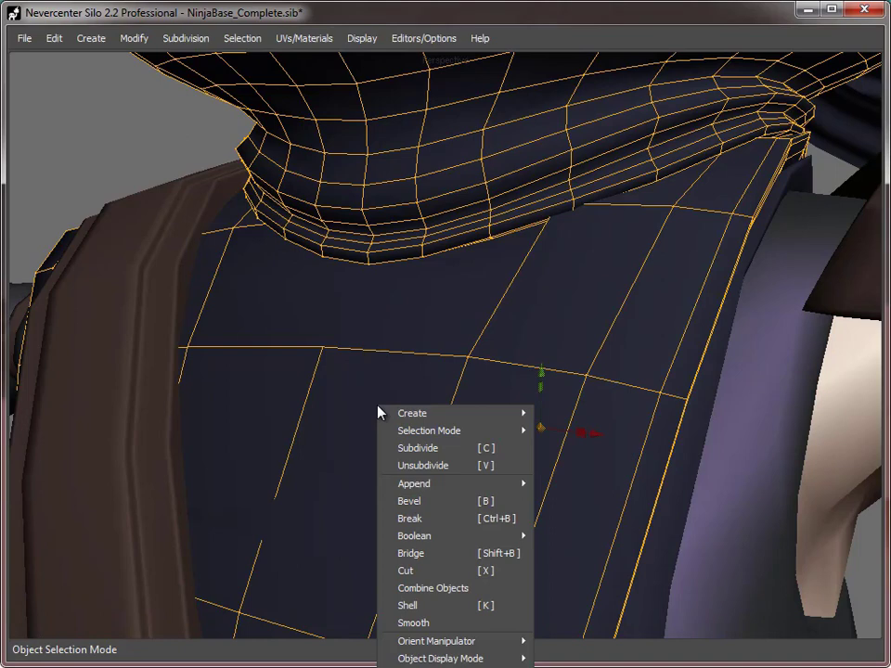
left_click(446, 581)
- Toggle symmetry mode and bridge a front hem edge of the head wrap to the open chest cloth edge below it
middle_click_drag(441, 570, 366, 323)
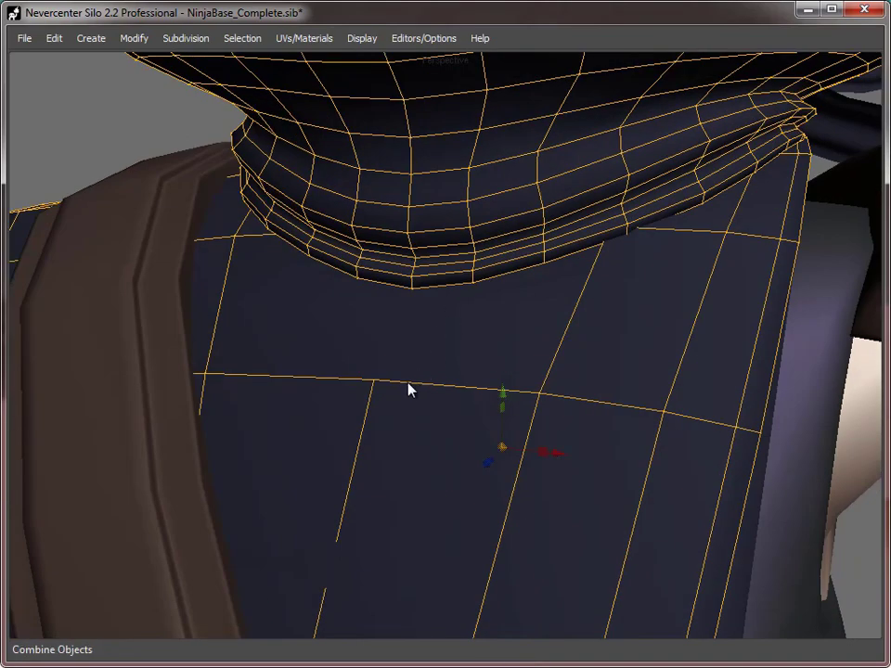
key("s")
left_click(447, 289)
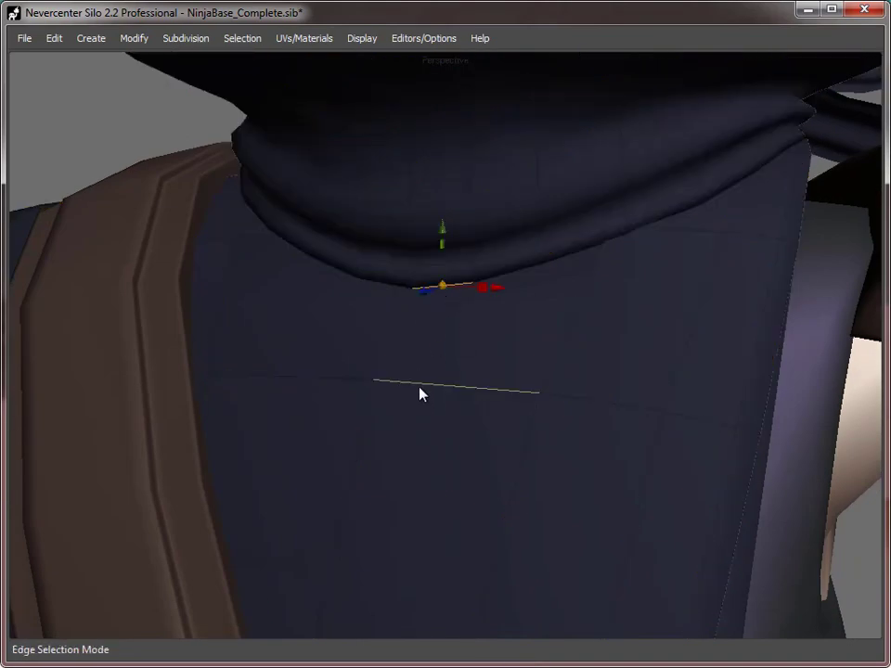
key("alt+s")
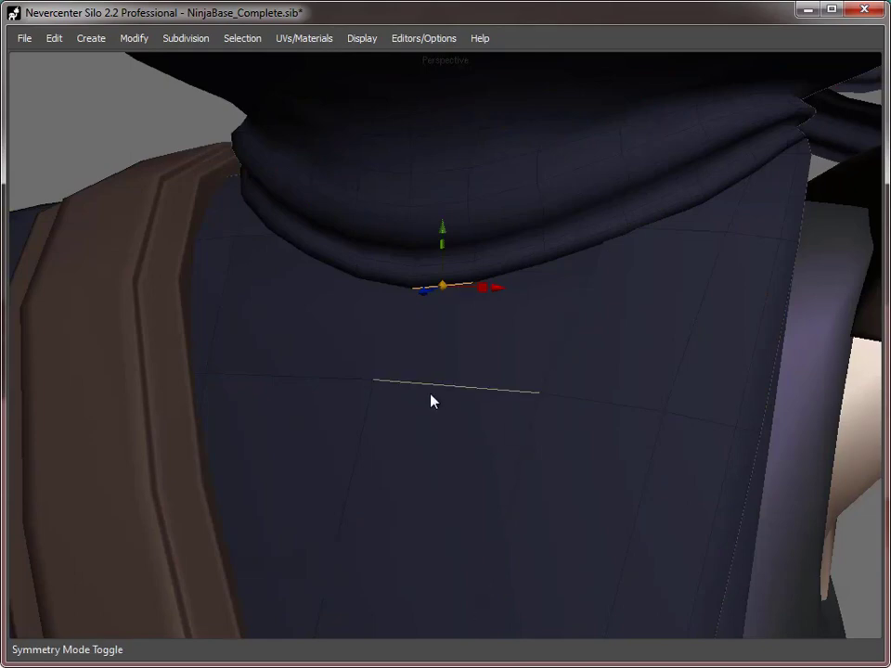
left_click(430, 395, "shift")
key("b")
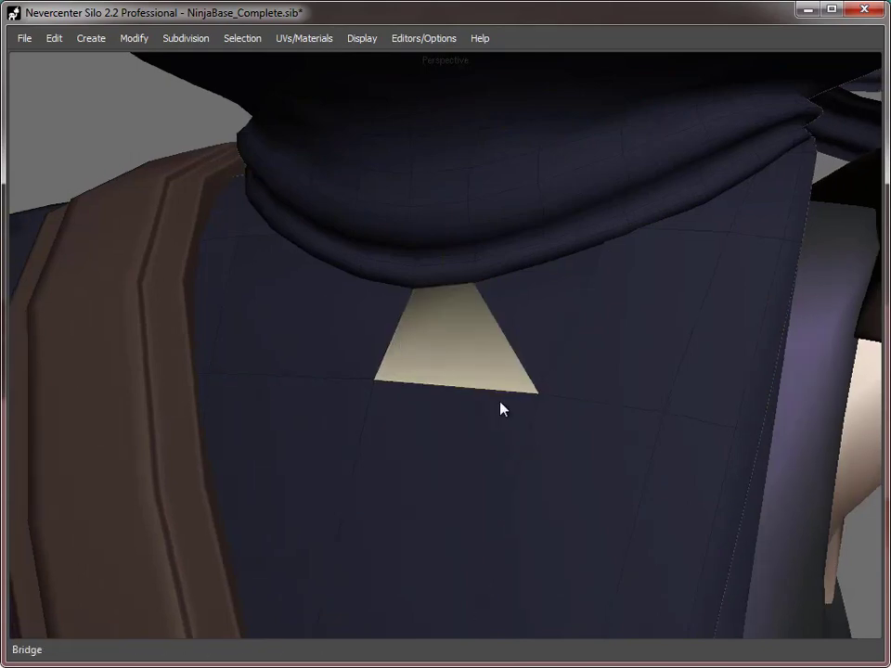
- Examine the combined head wrap and chest cloth wireframe around the bridged face and its neighbouring edges
middle_click_drag(500, 409, 498, 287)
left_click(499, 287)
left_click(560, 373, "shift")
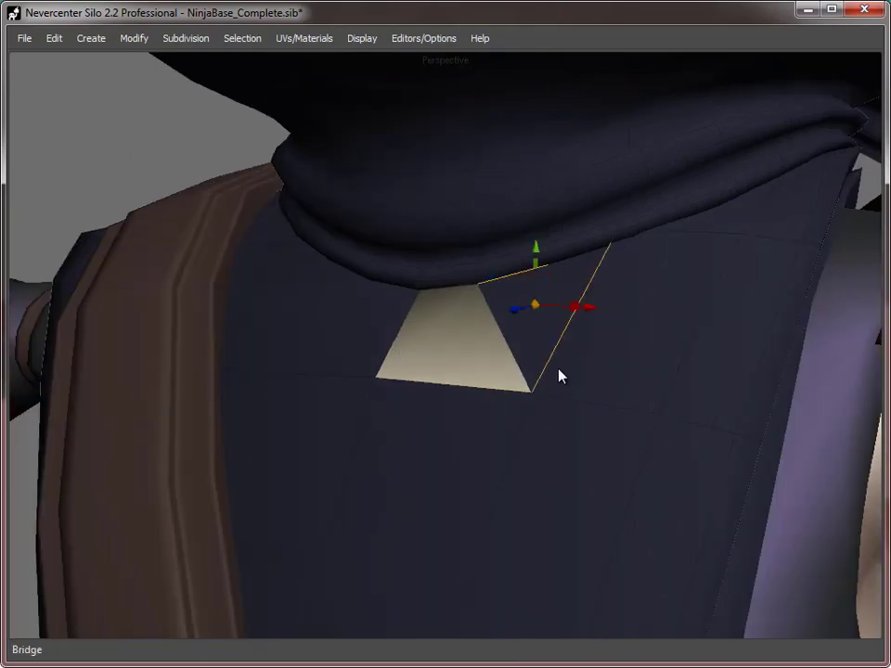
key("f")
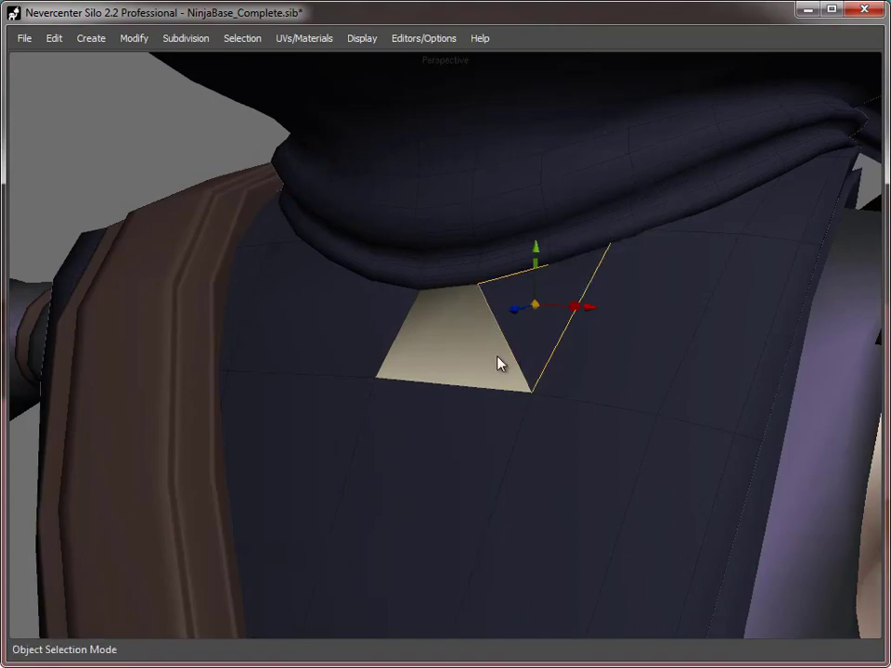
left_click(503, 350)
middle_click_drag(506, 355, 475, 320)
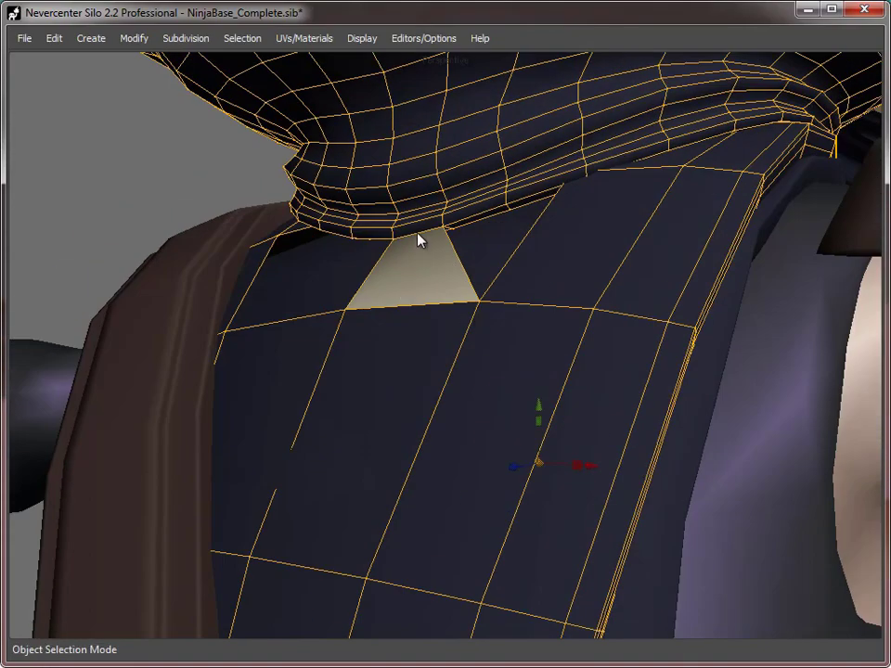
middle_click_drag(418, 233, 454, 299, "alt")
right_click_drag(456, 290, 361, 311, "alt")
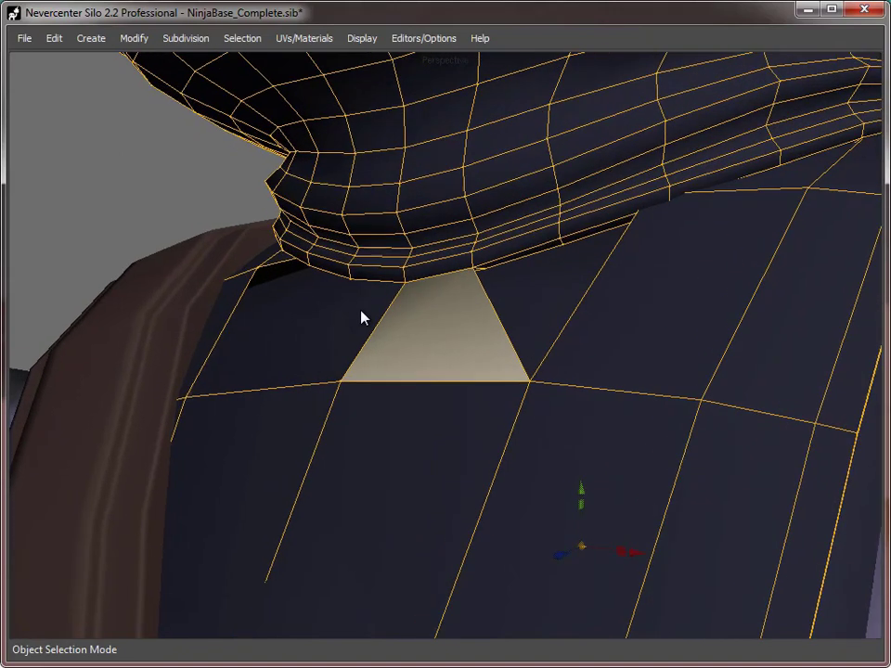
- Delete three edge loops running along the folds of the head wrap at the neck
key("e")
double_click(334, 255)
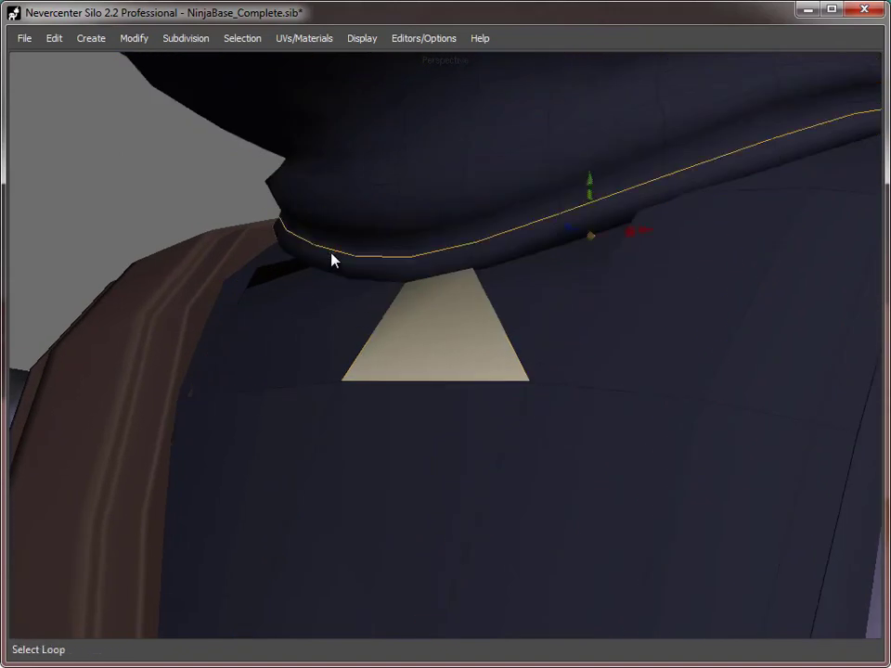
key("Delete")
middle_click_drag(330, 242, 263, 211)
double_click(295, 199)
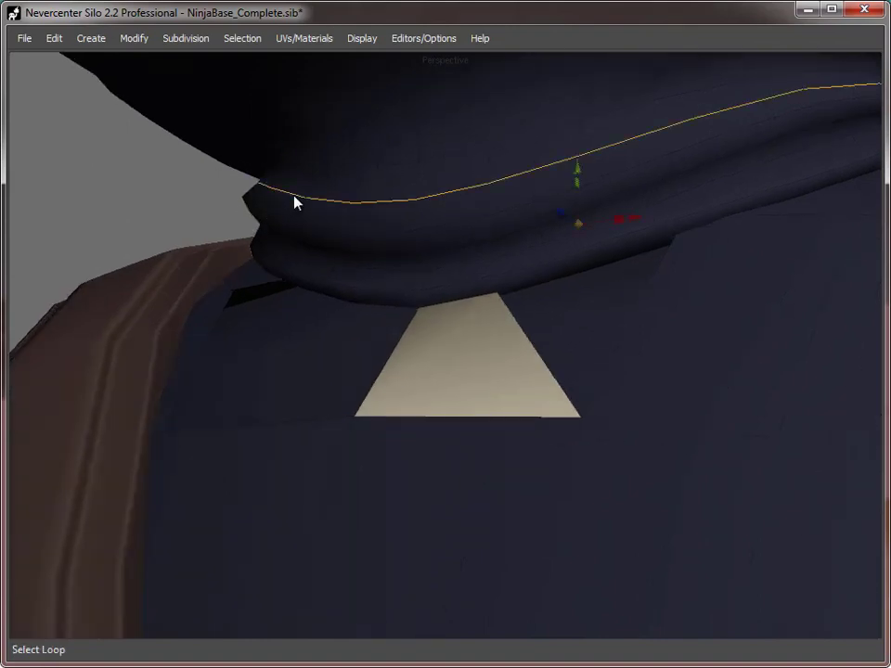
key("Delete")
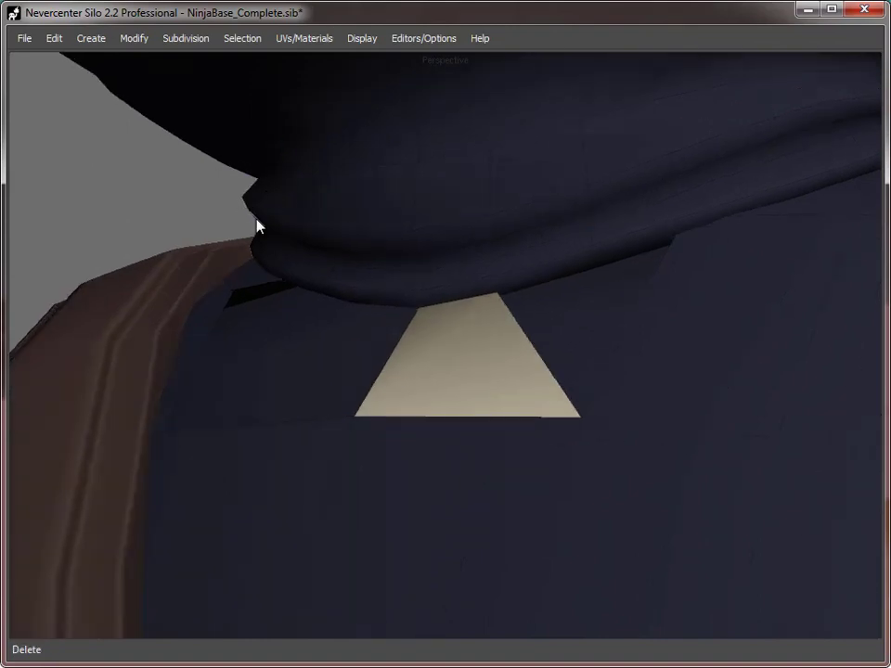
middle_click_drag(282, 239, 425, 247)
left_click(288, 213)
double_click(288, 214)
key("Delete")
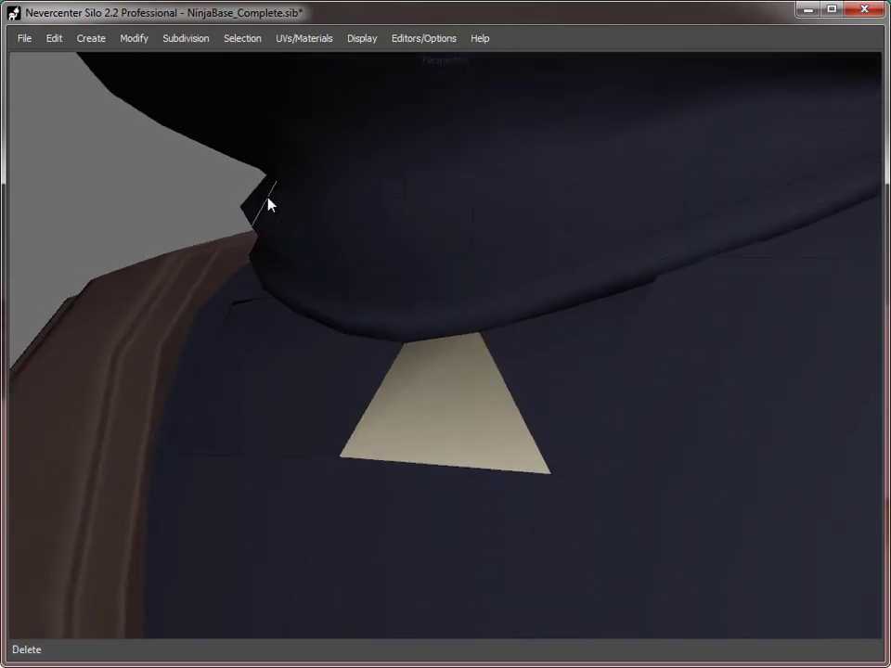
- Select the combined wrap and chest cloth, the under cloth and the body together and examine how their wireframes meet
middle_click_drag(423, 299, 396, 298)
scroll(395, 298, "down", 8)
key("f")
left_click(610, 473)
middle_click_drag(611, 472, 437, 334)
scroll(438, 334, "up", 3)
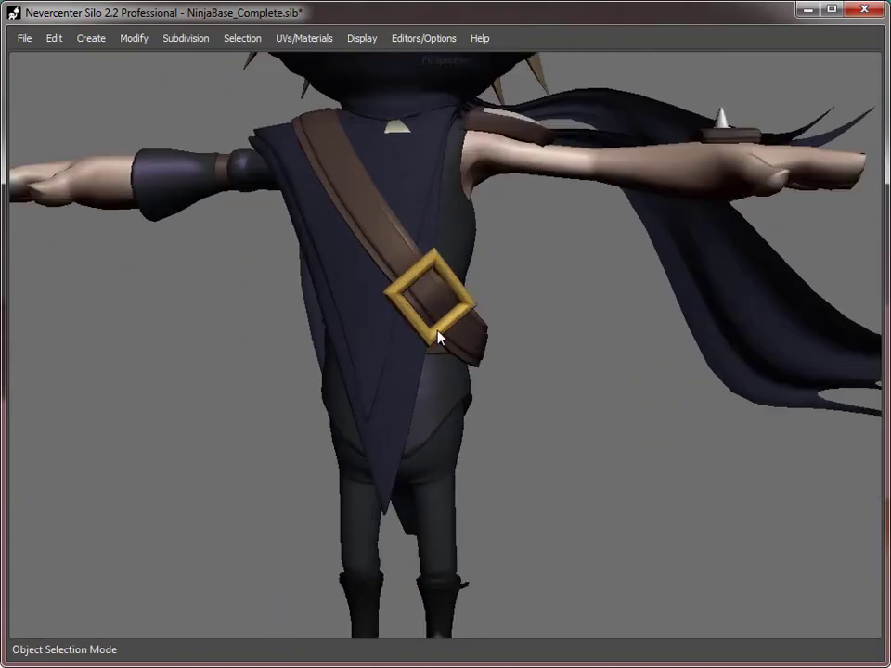
left_click(370, 338)
middle_click_drag(371, 338, 467, 375)
scroll(467, 375, "up", 3)
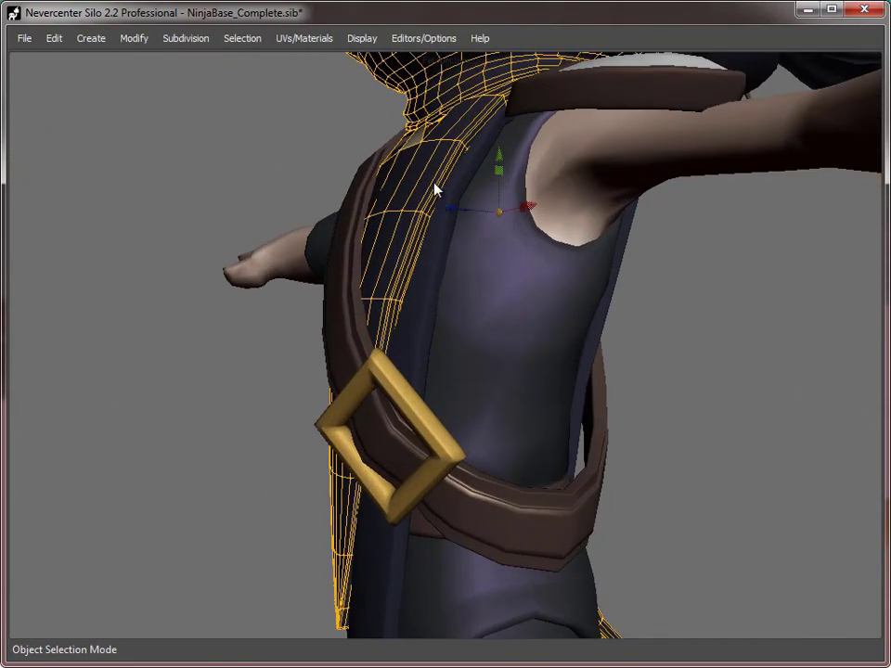
left_click(406, 290, "shift")
middle_click_drag(405, 290, 485, 228)
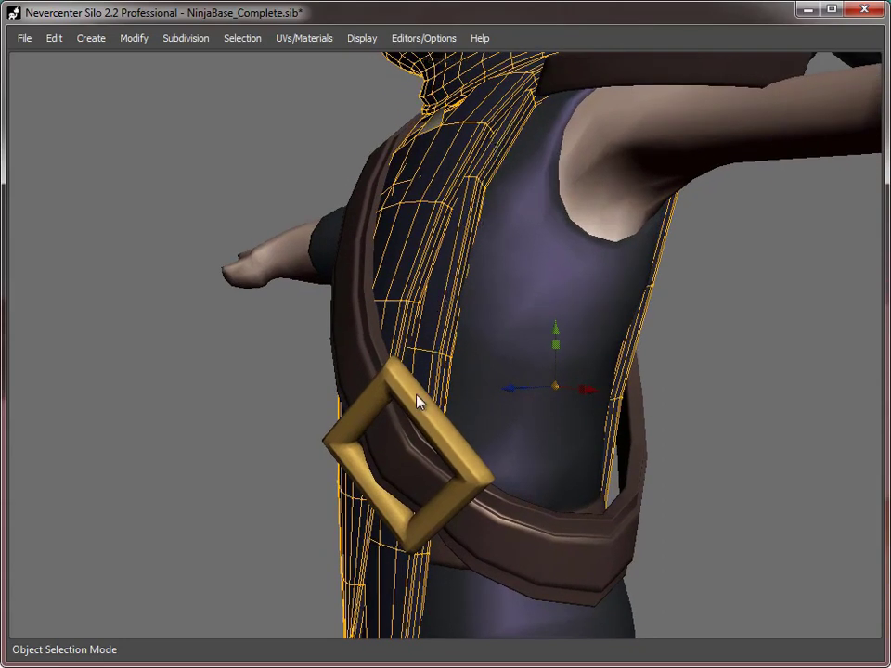
middle_click_drag(407, 533, 476, 287)
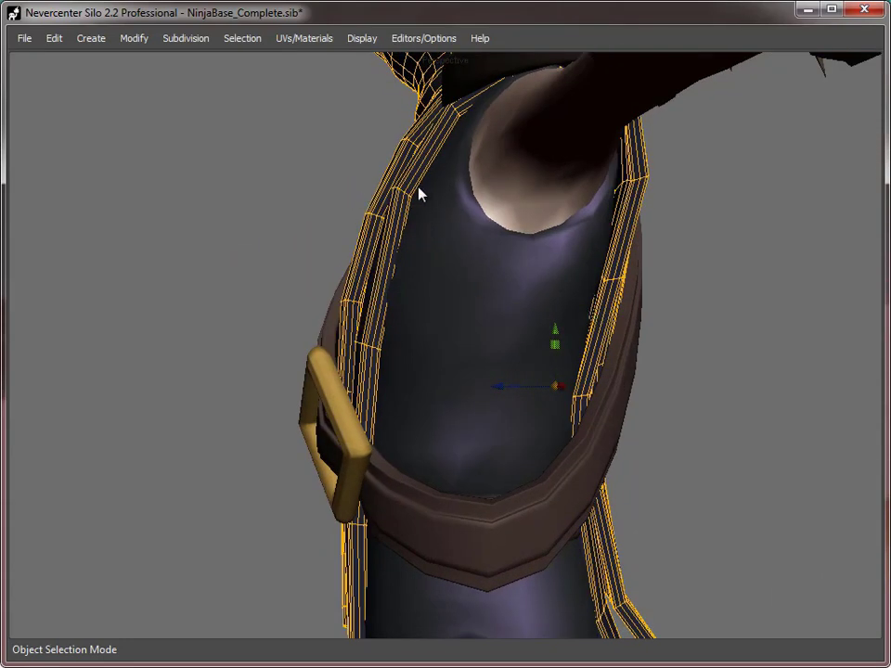
left_click(445, 284, "shift")
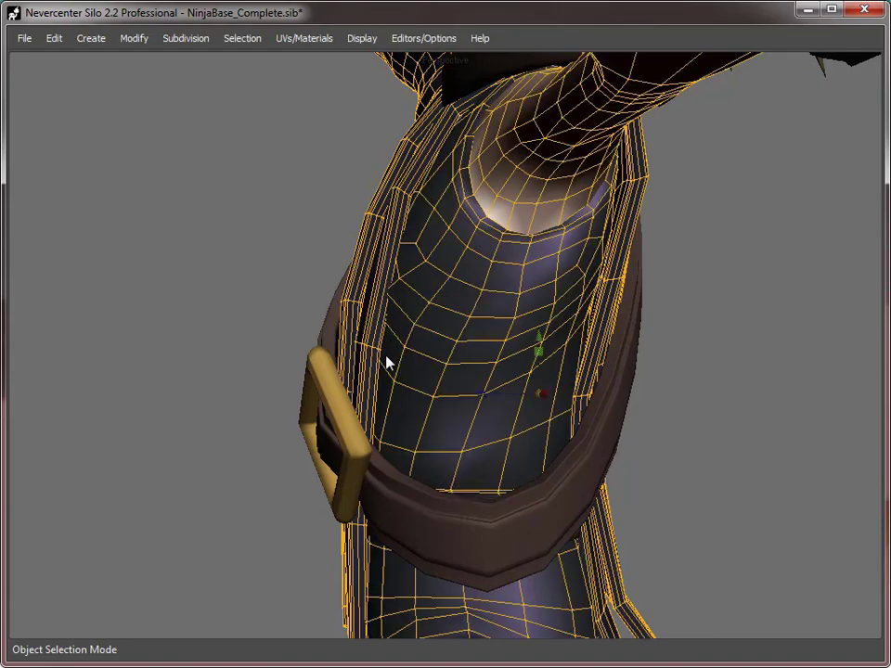
scroll(482, 421, "down", 5)
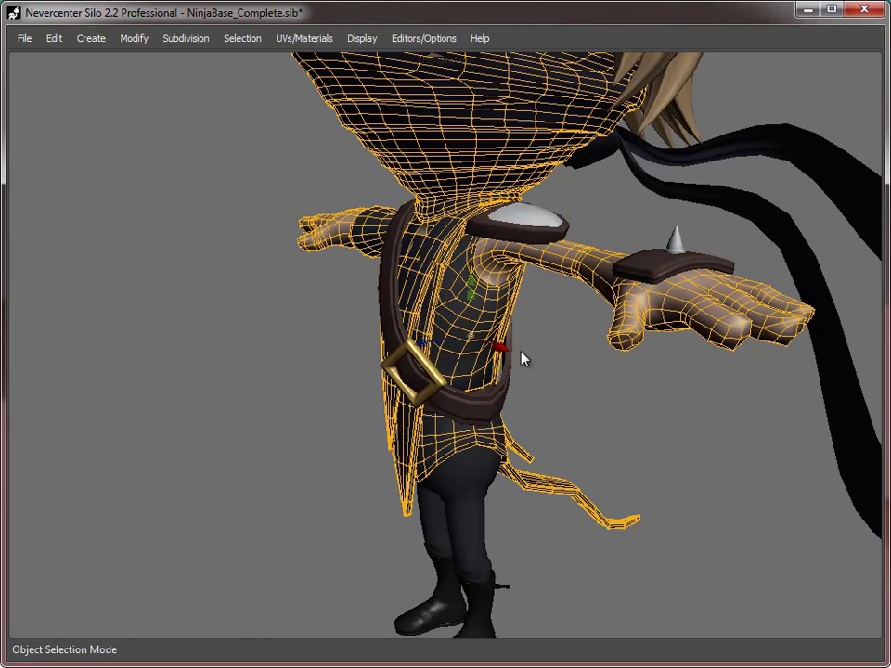
- Examine the whole shaded ninja from several angles and distances, briefly highlighting the body and arms mesh
left_click(642, 473)
middle_click_drag(643, 474, 532, 412)
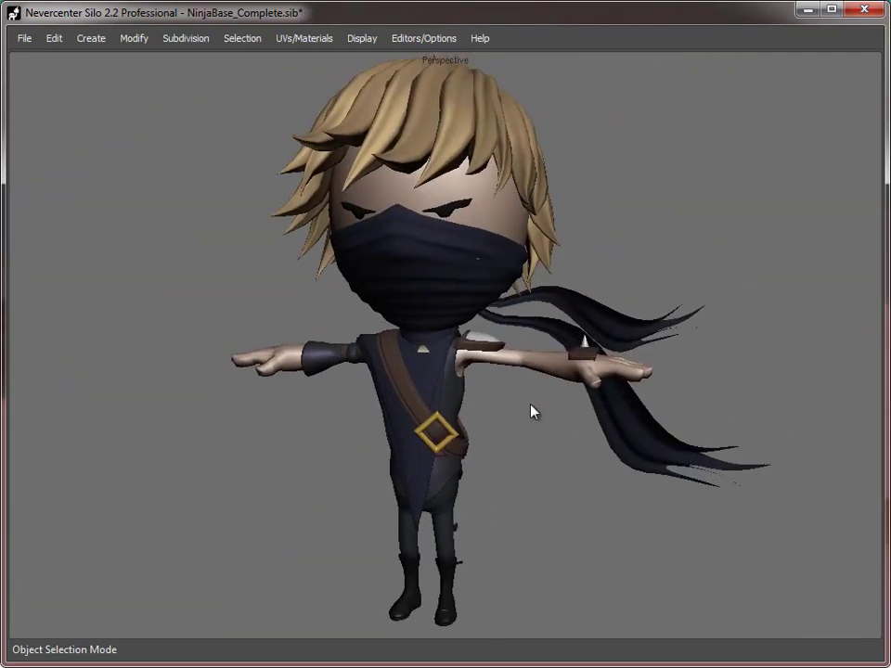
middle_click_drag(472, 261, 474, 428)
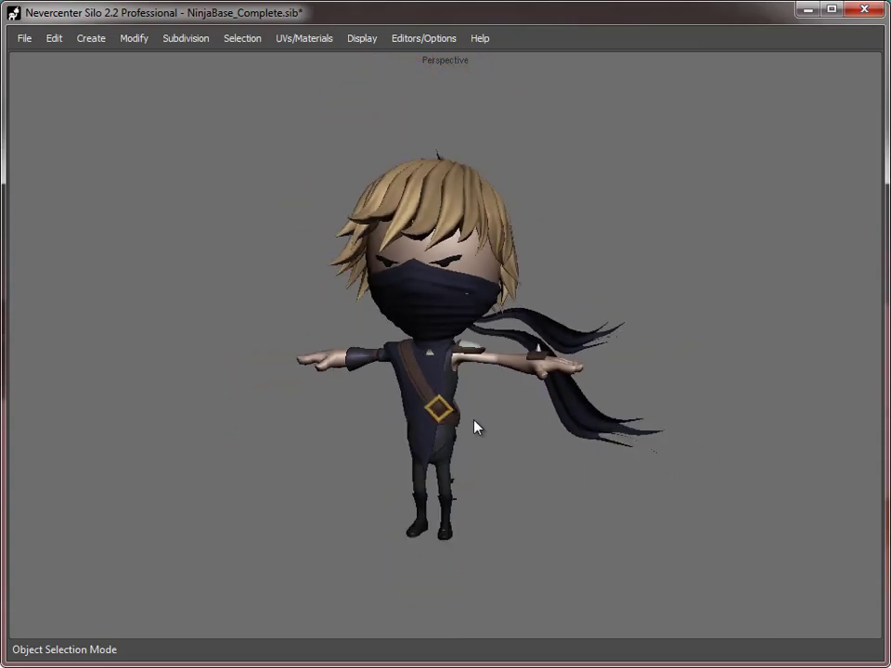
middle_click_drag(286, 420, 420, 356)
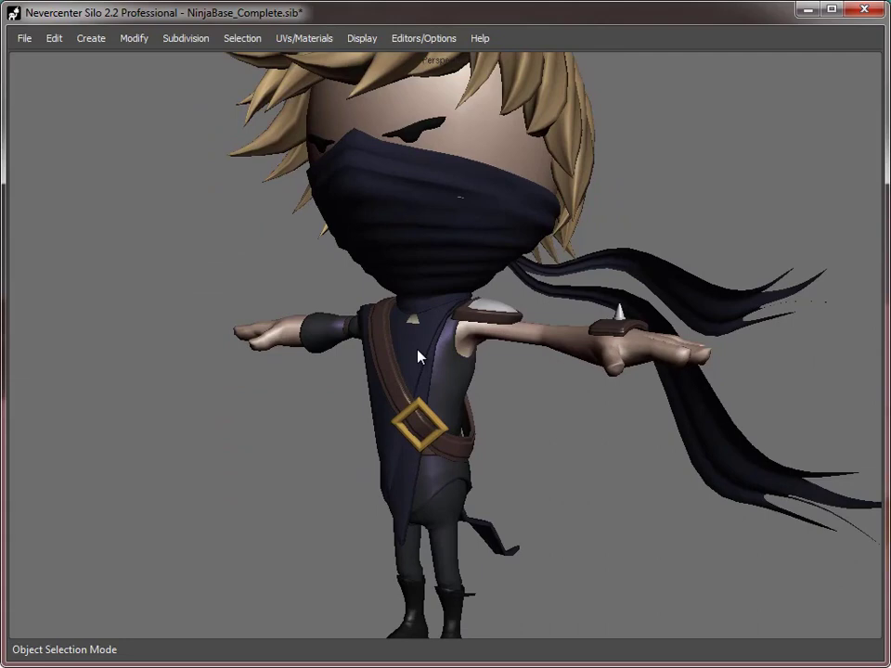
left_click(550, 343)
middle_click_drag(587, 449, 465, 402)
left_click(545, 436)
scroll(464, 405, "up", 3)
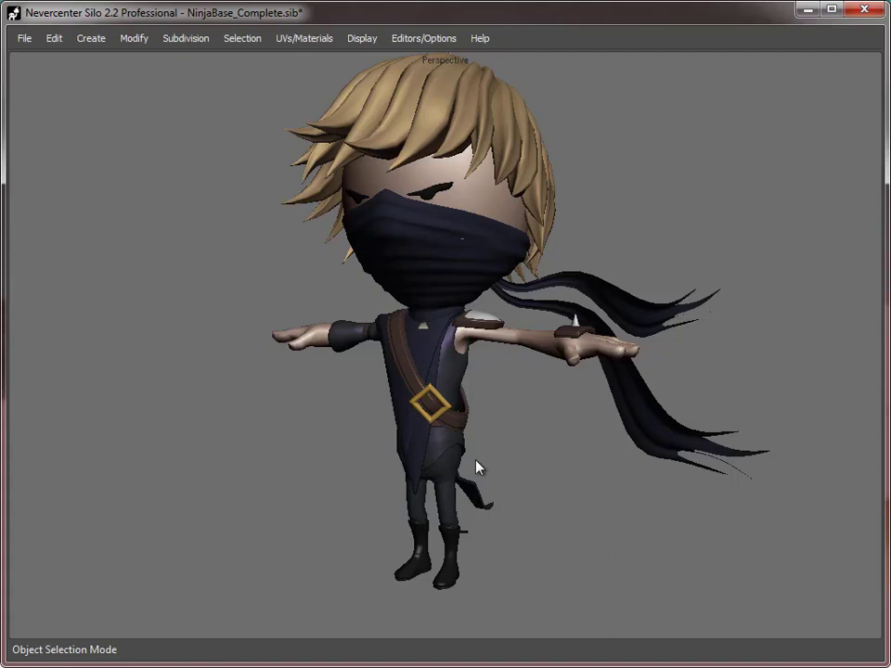
middle_click_drag(311, 386, 315, 456, "alt")
right_click_drag(314, 456, 339, 457, "alt")
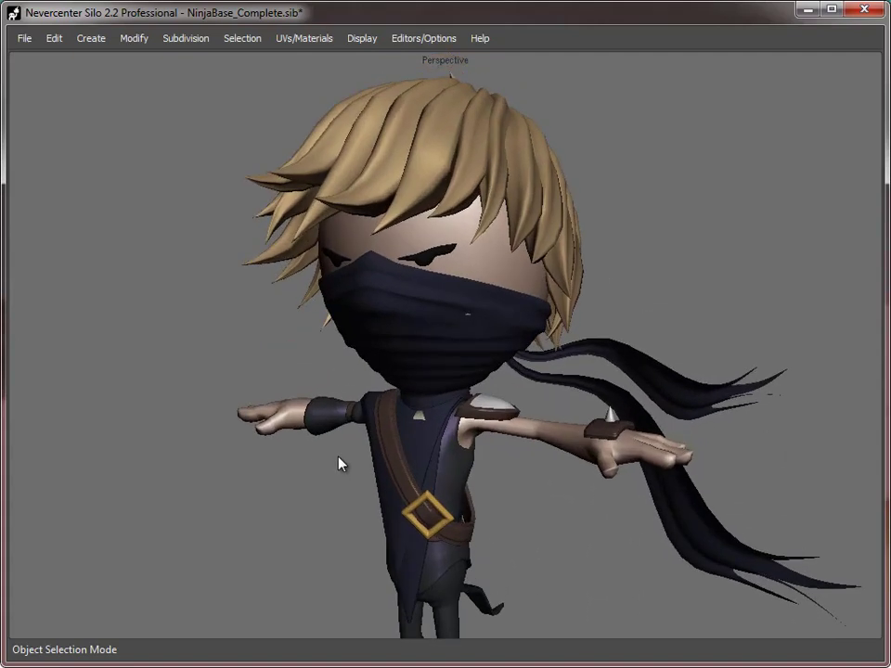
right_click_drag(575, 547, 428, 472, "alt")
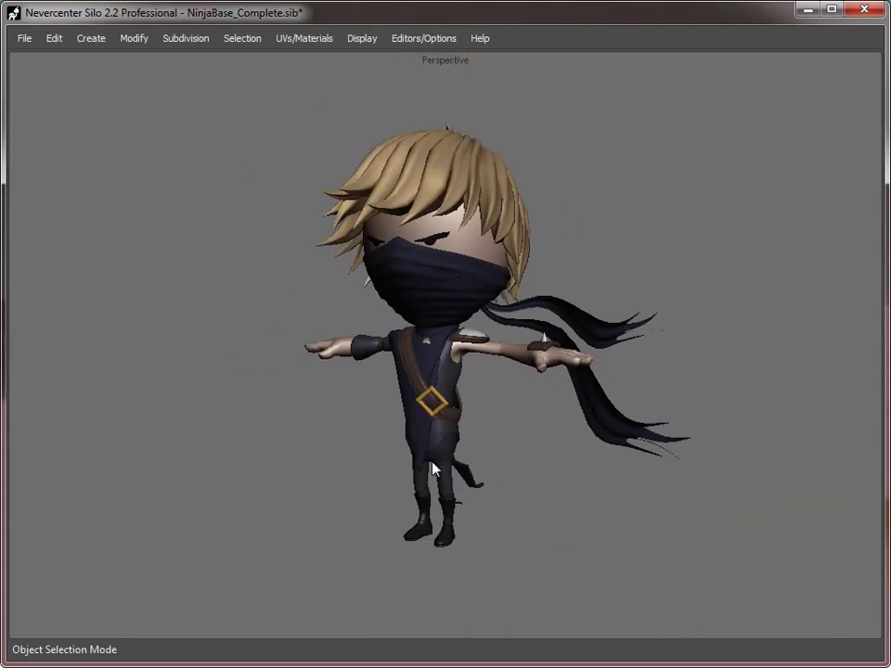
left_click_drag(428, 472, 534, 482, "alt")
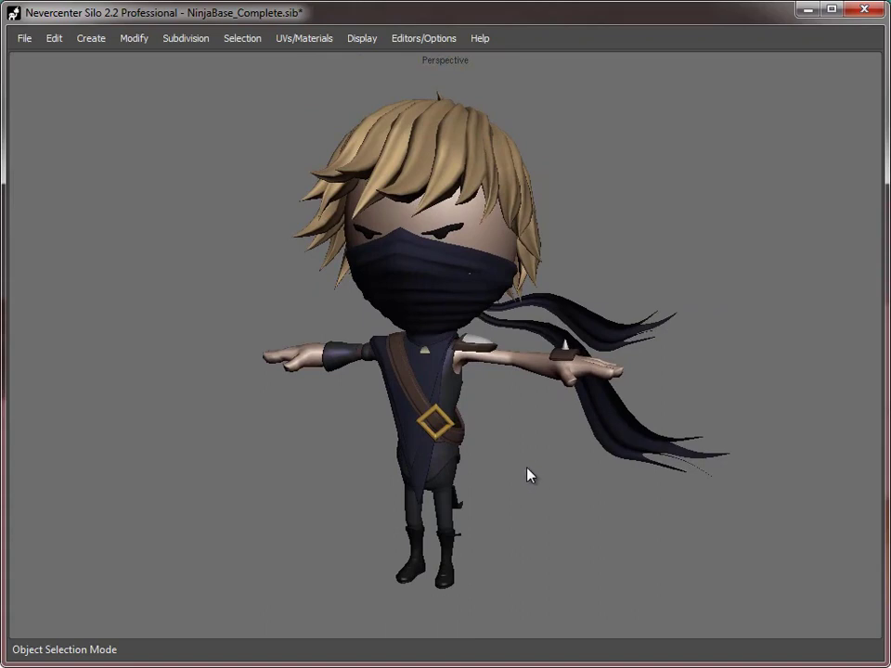
left_click(513, 366)
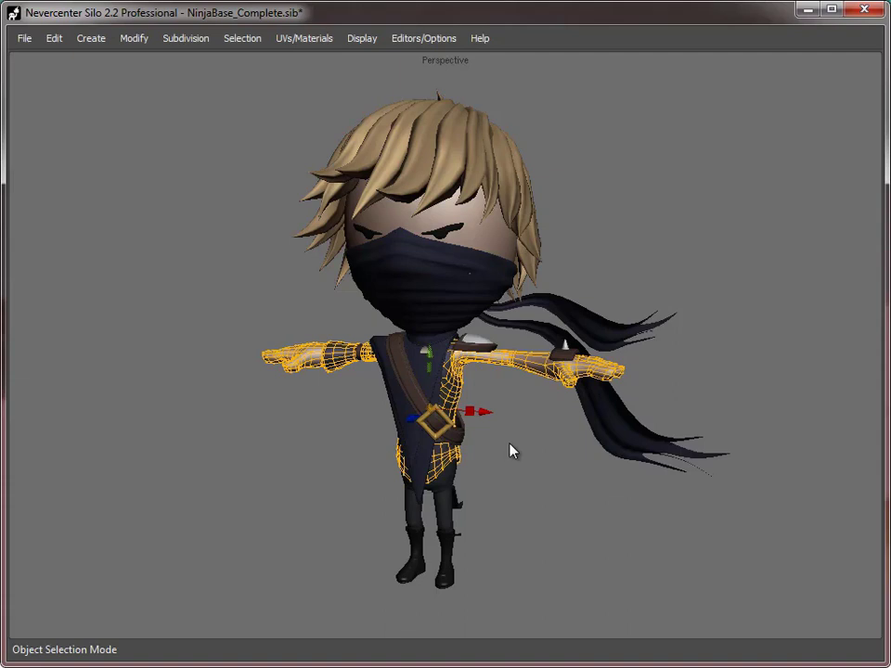
left_click(523, 469)
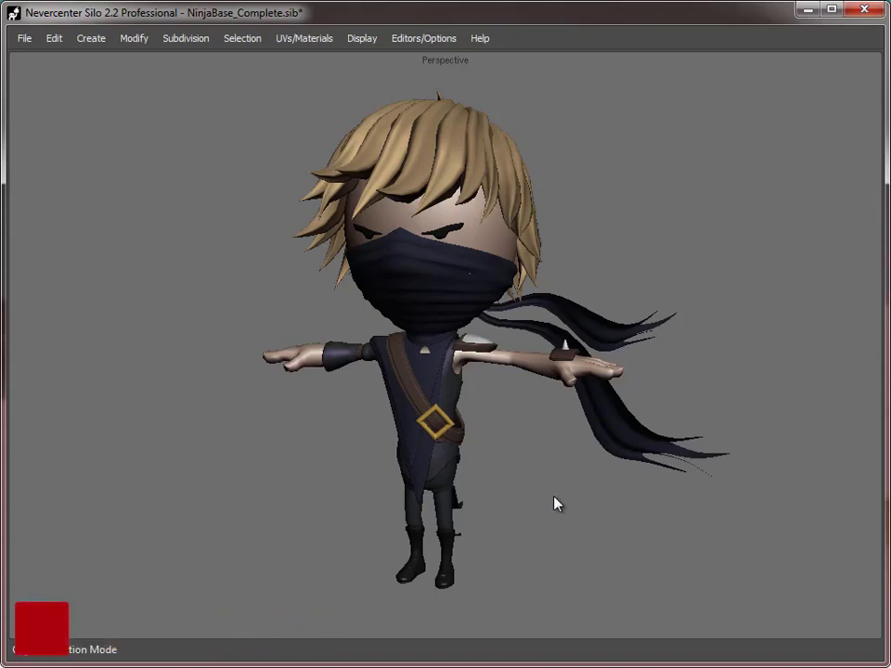
mouse_move(555, 503)
middle_mouse_down()
mouse_move(433, 493)
mouse_move(544, 502)
middle_mouse_up()
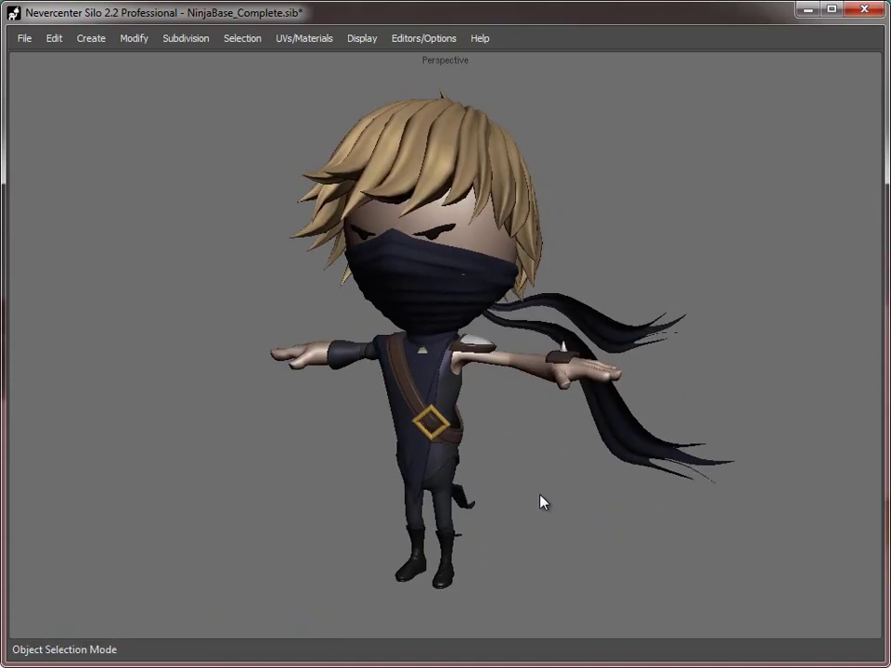